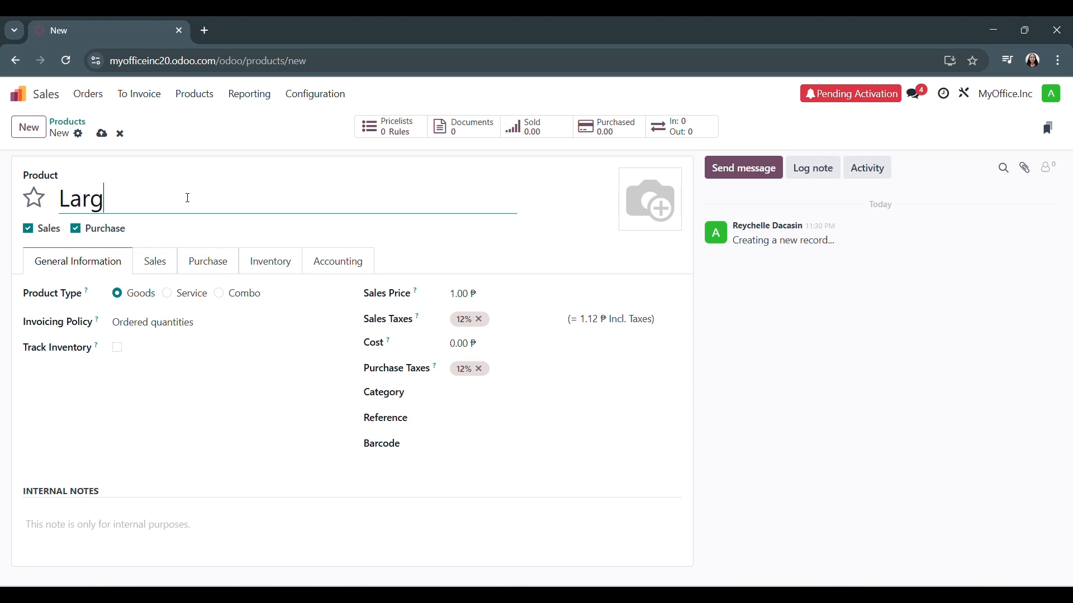
Name the new product Large Desk and set its invoicing policy to Delivered quantities
type("esk")
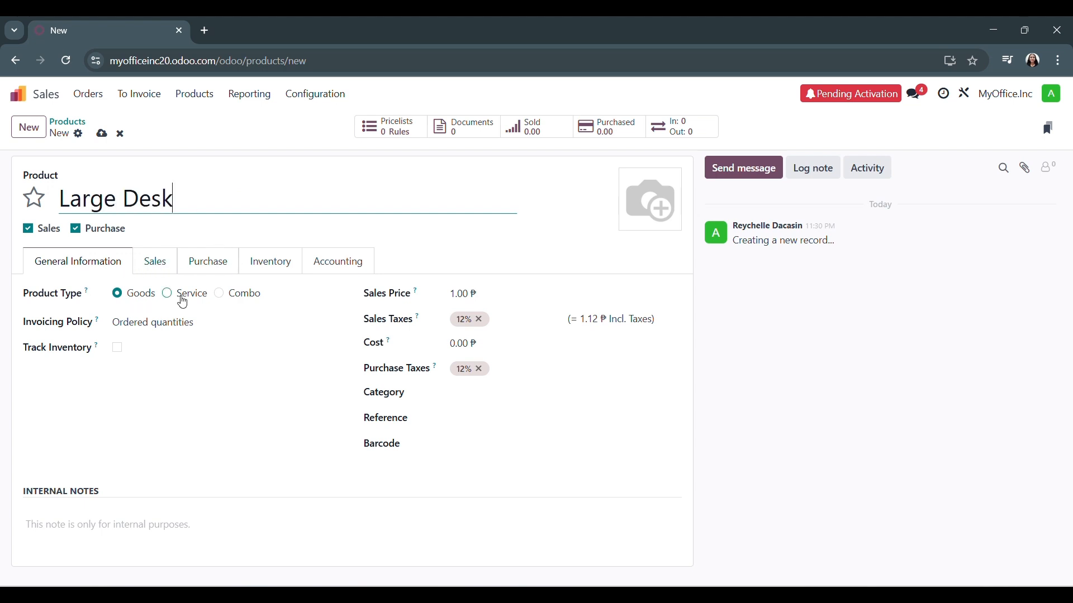
left_click(185, 328)
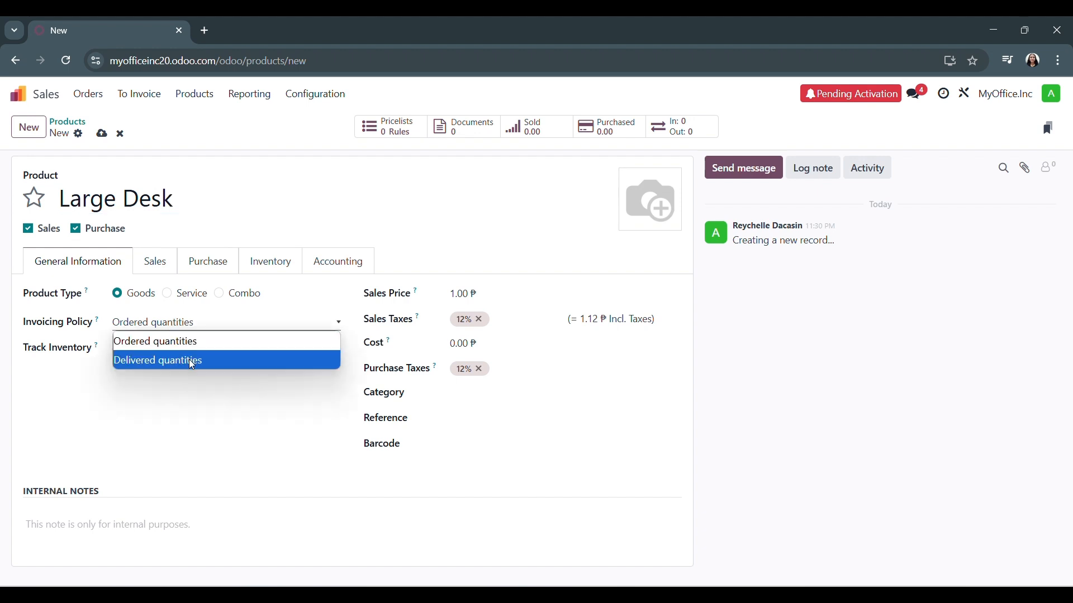
left_click(200, 363)
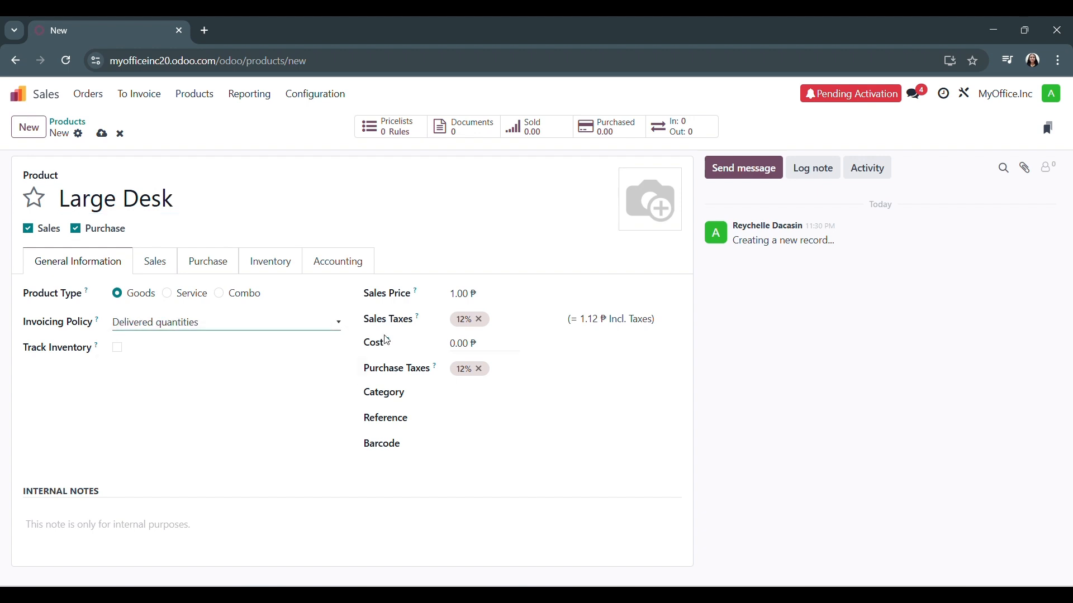
Set the product's sales price to 12,540 and its cost to 7,980
left_click(472, 296)
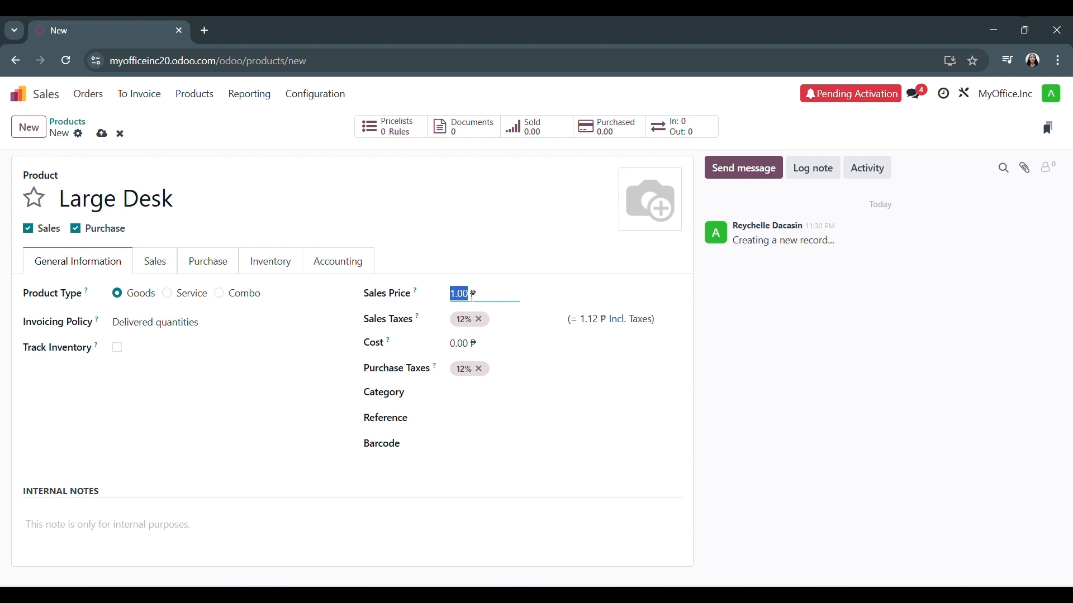
type("12540")
left_click(464, 343)
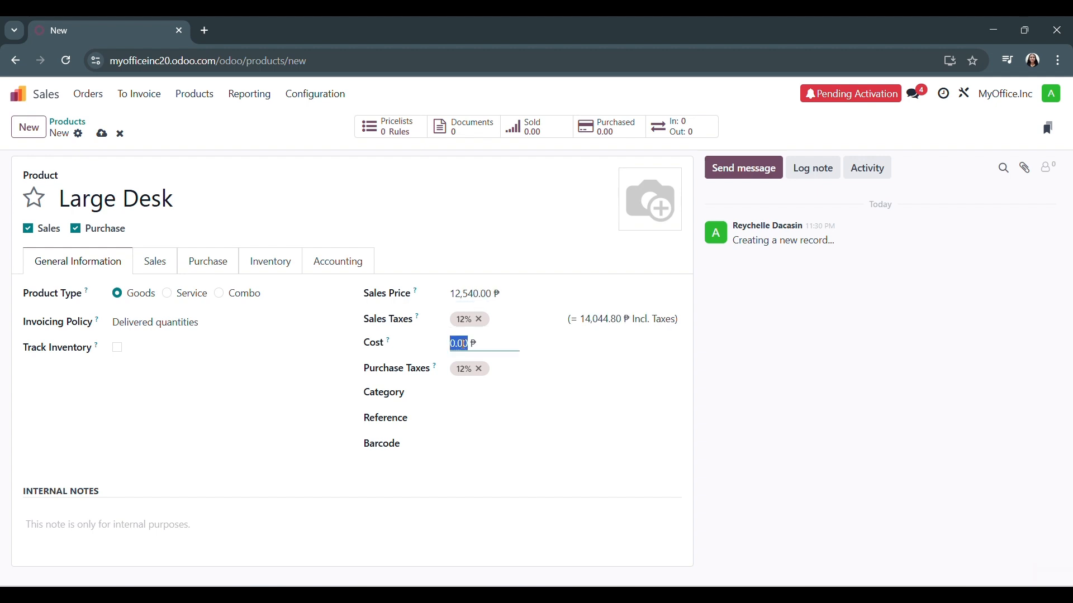
type("7,")
type("980")
left_click(843, 126)
Create the category All/Saleable and assign it to the product
left_click(484, 391)
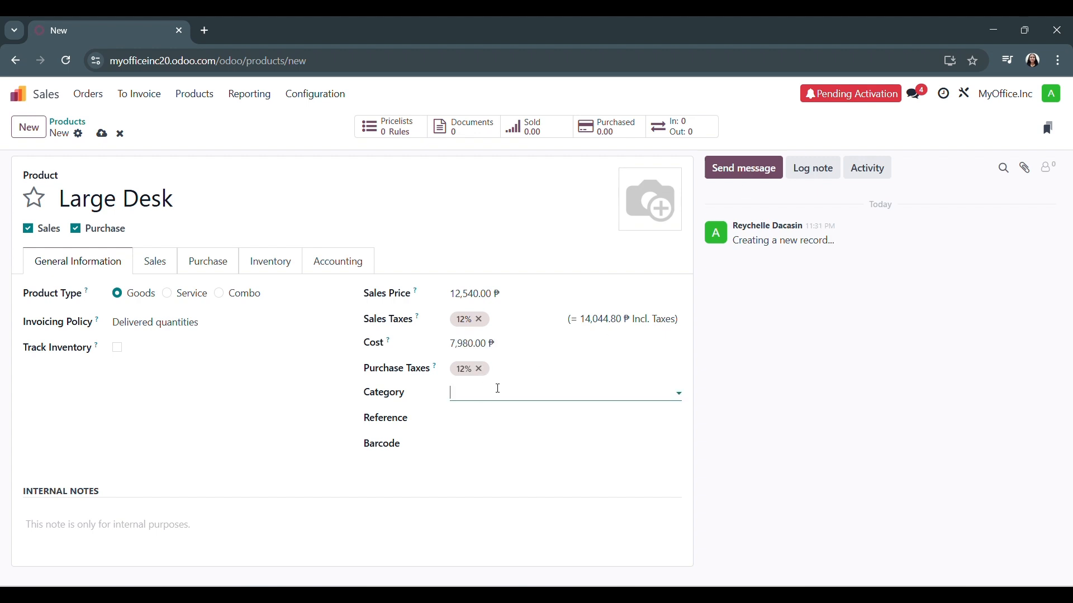
type("aLL")
key("BackSpace")
key("BackSpace")
key("BackSpace")
type("A")
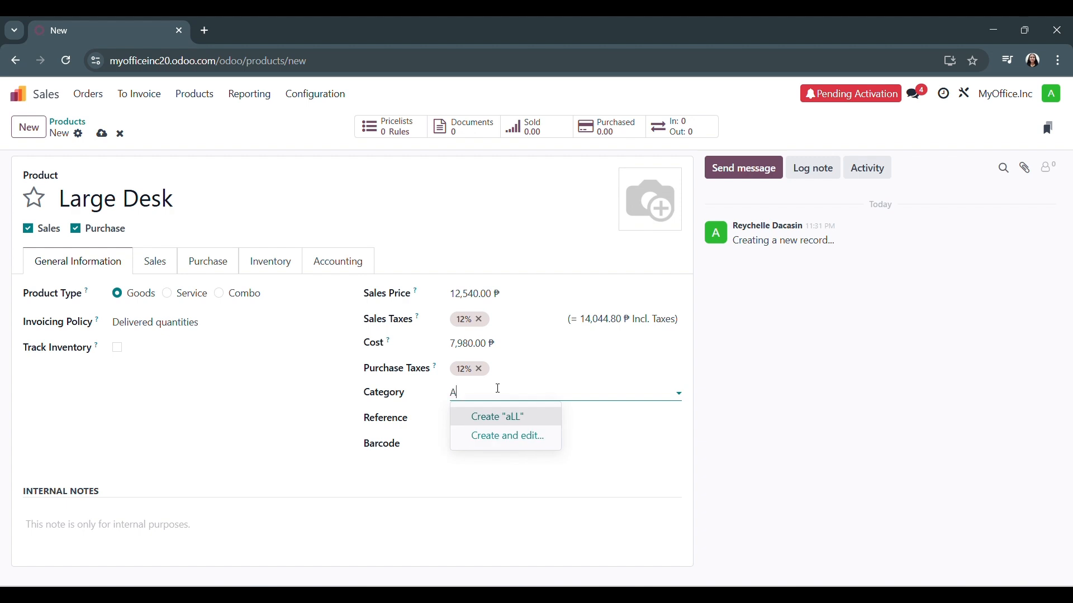
type("ll/Saleable")
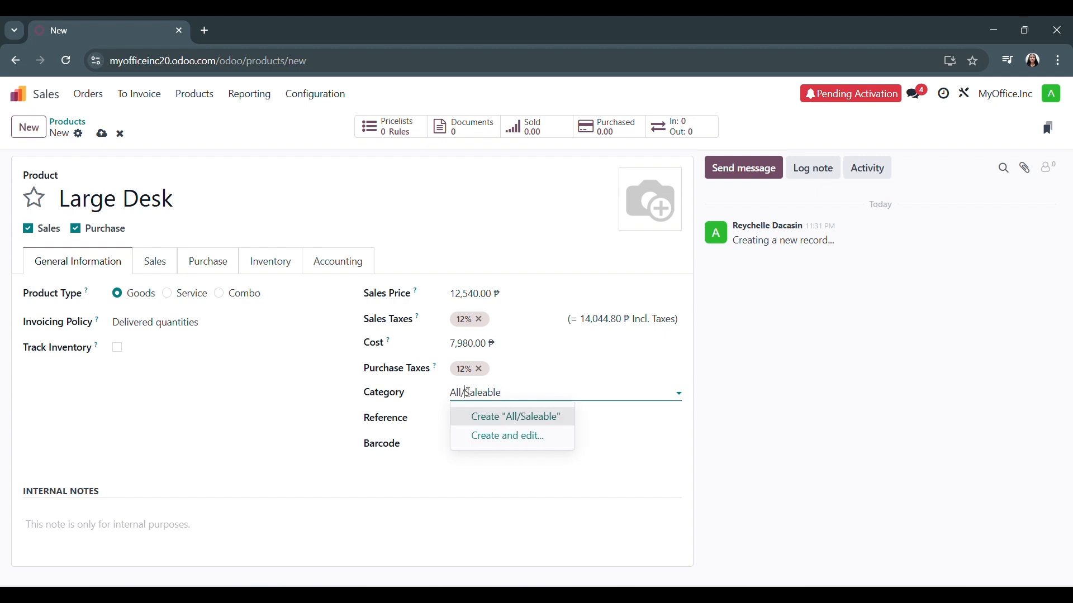
left_click(491, 415)
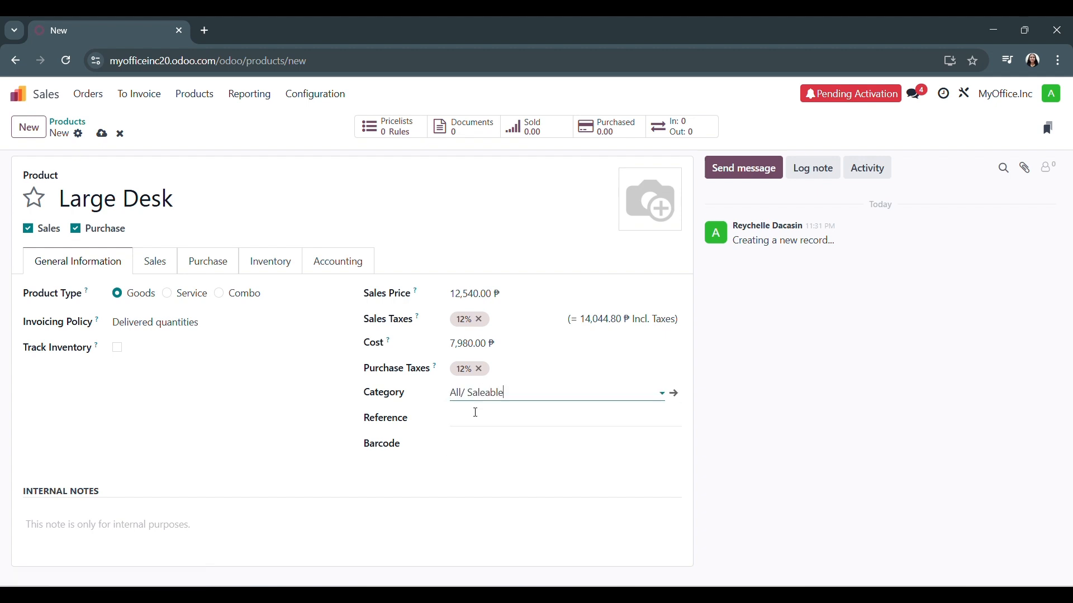
left_click(475, 412)
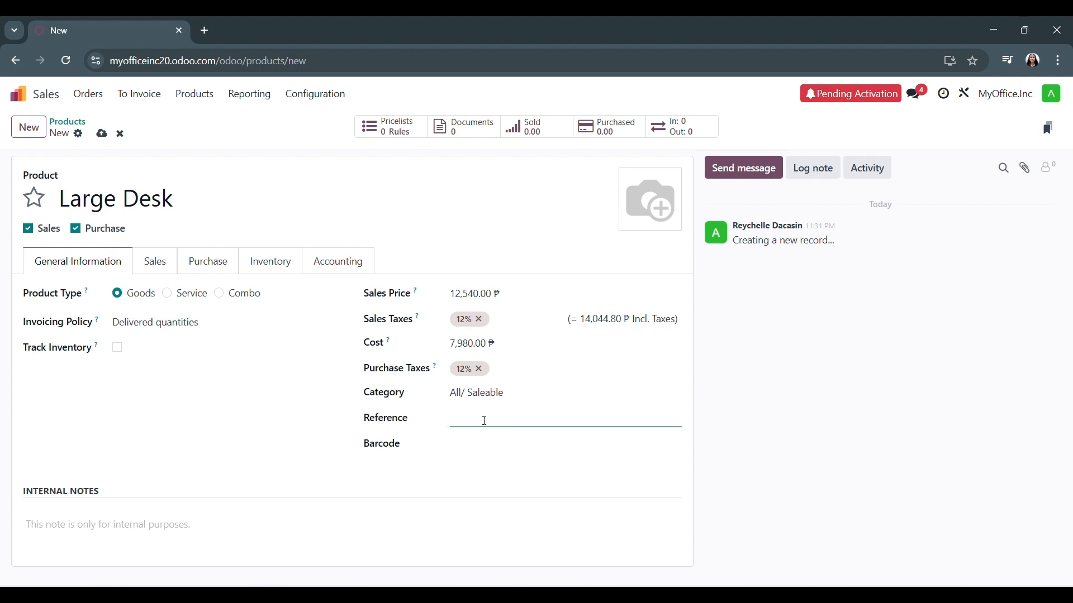
Add a vendor line to the product's purchase details and open the full creation form for a new vendor named Wood Corner
left_click(221, 264)
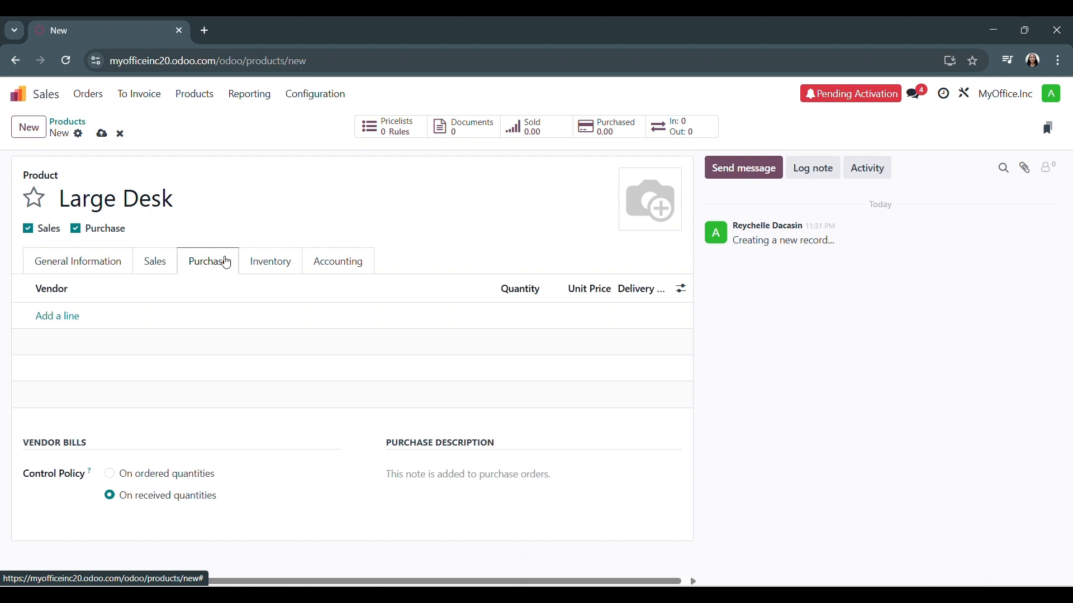
left_click(66, 316)
type("W")
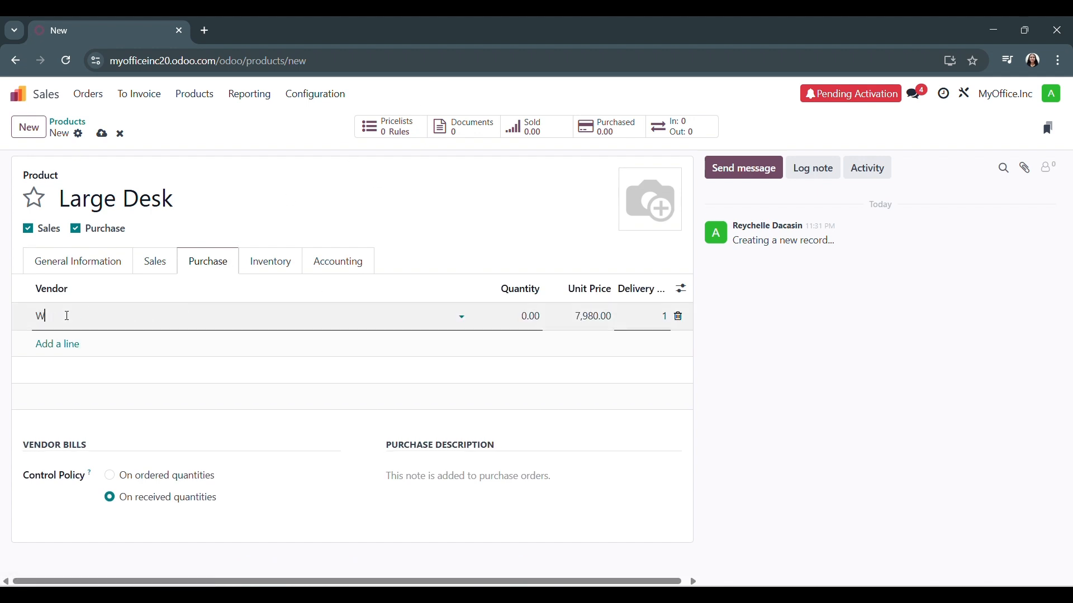
type("ood")
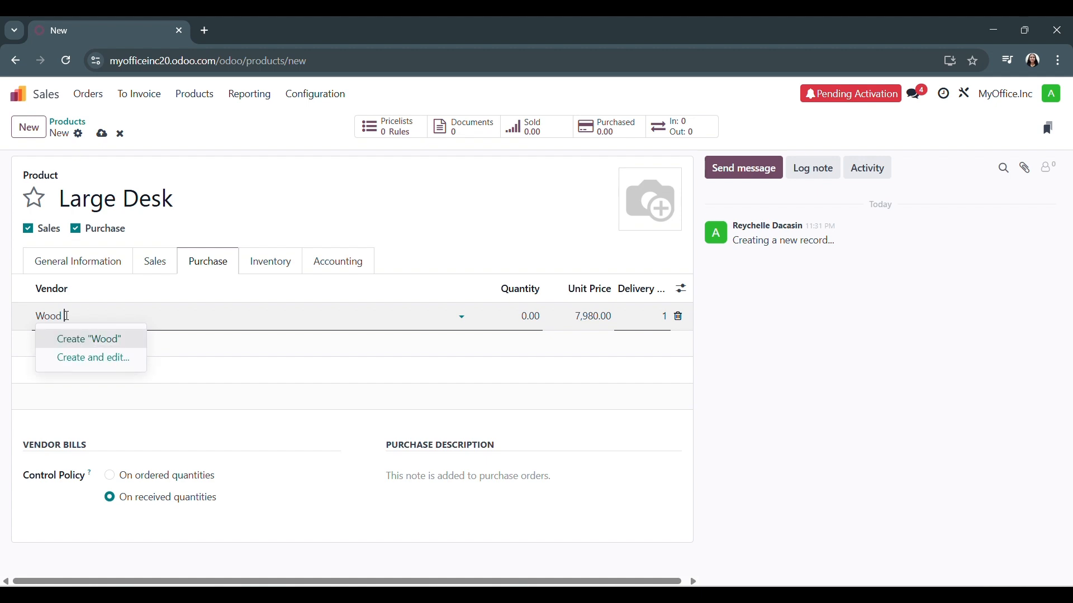
type(" Cor")
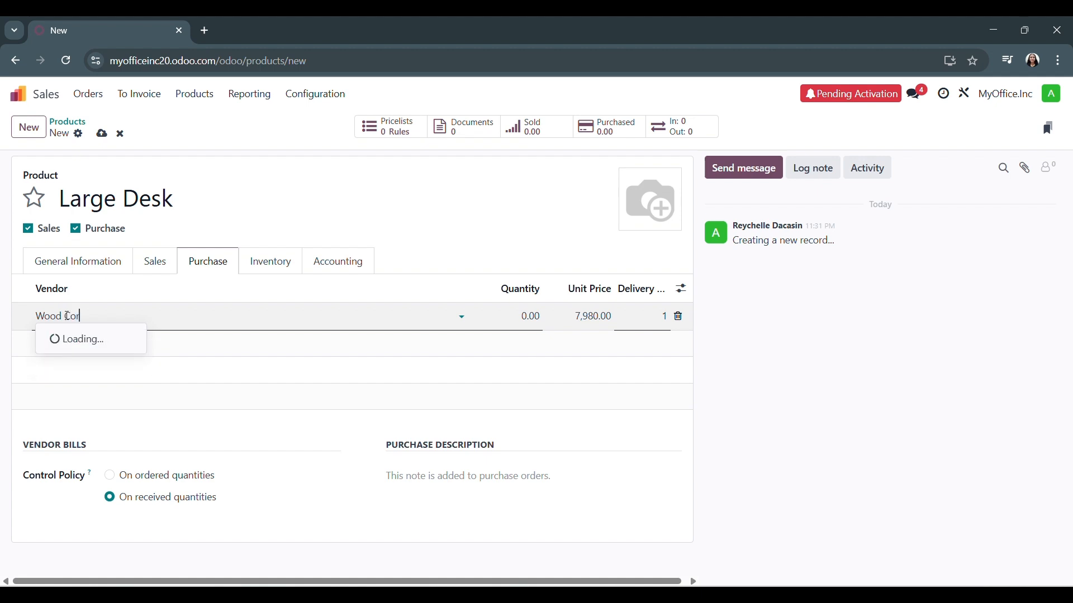
type("ner")
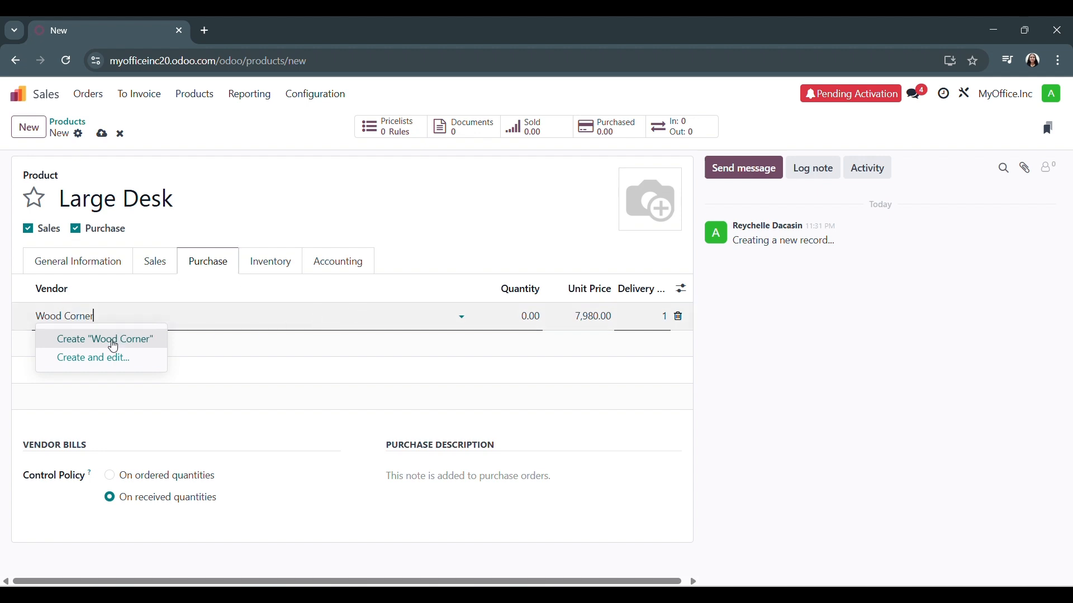
left_click(111, 357)
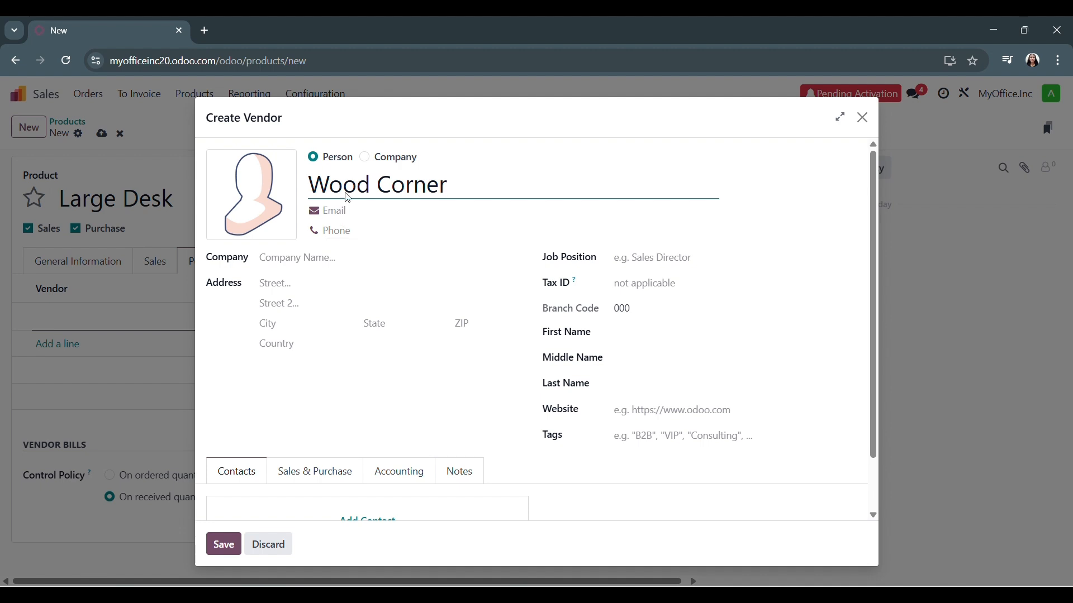
Enter the vendor's street address on both street lines of the vendor form
left_click(344, 257)
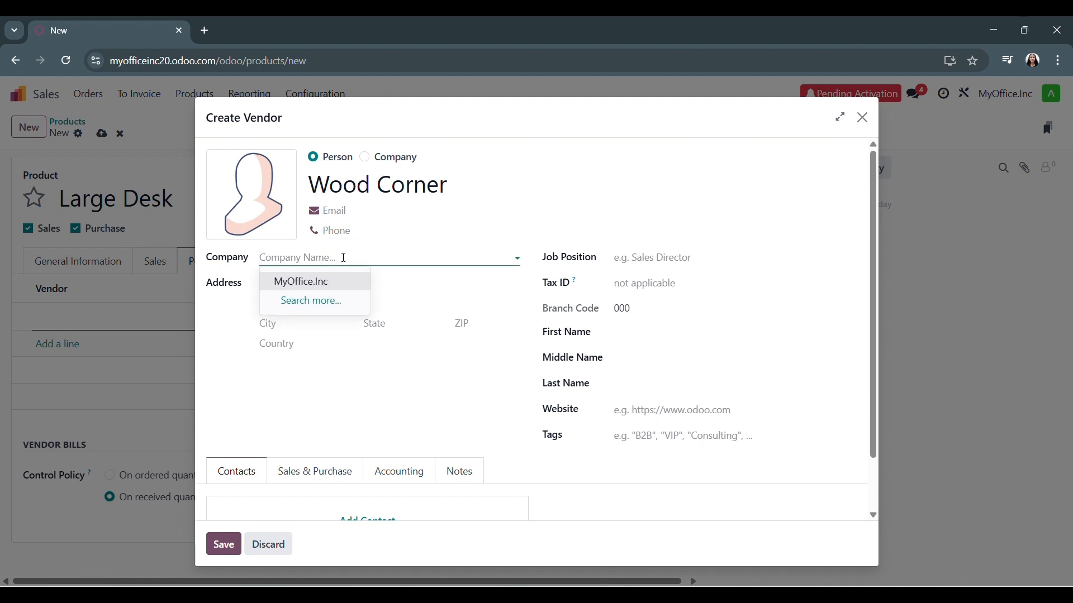
type("11")
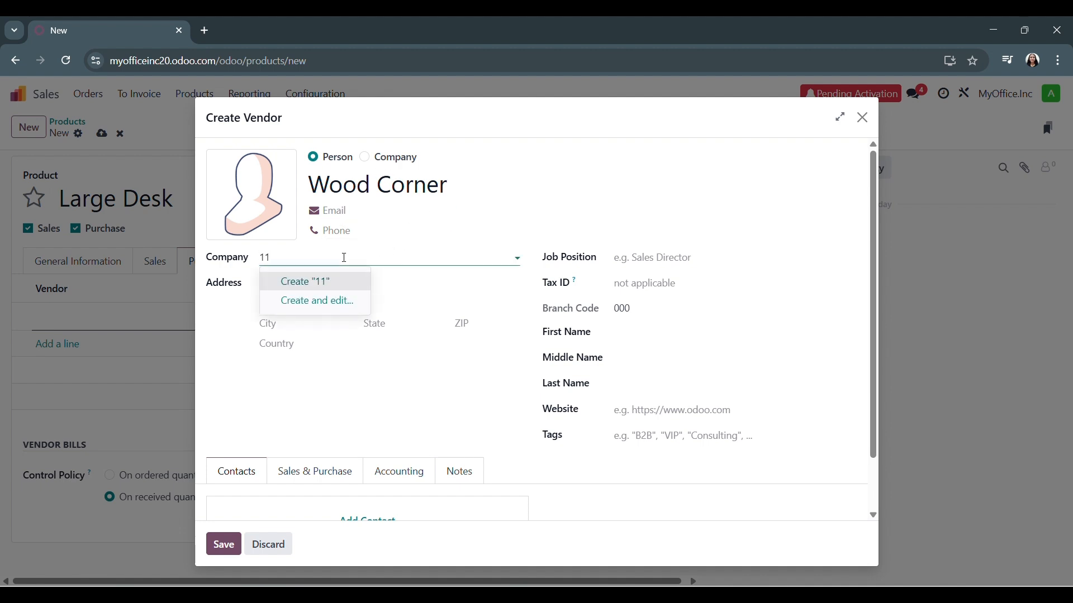
left_click(416, 281)
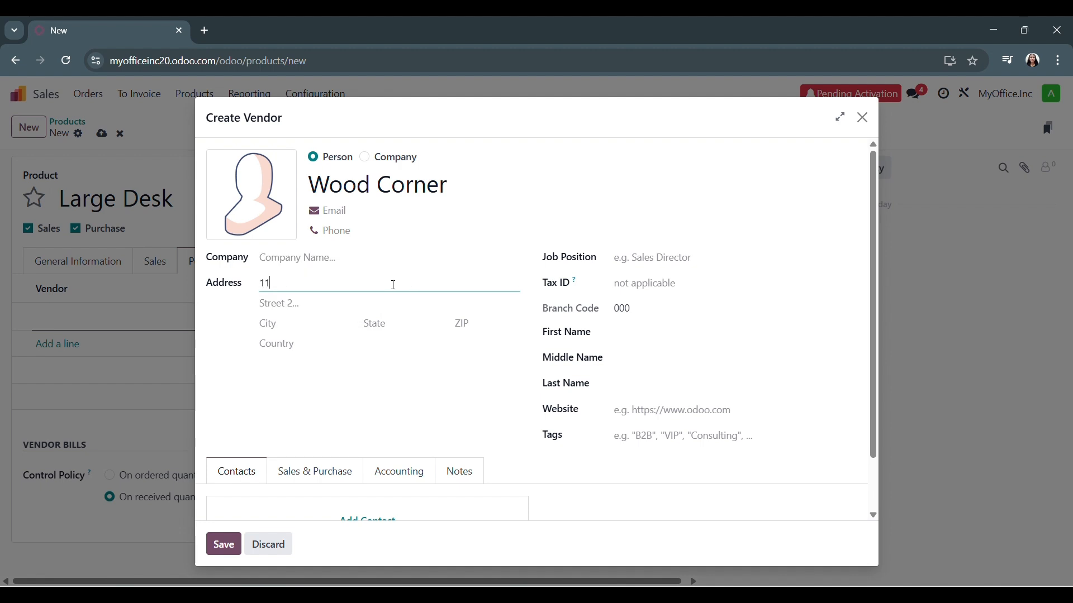
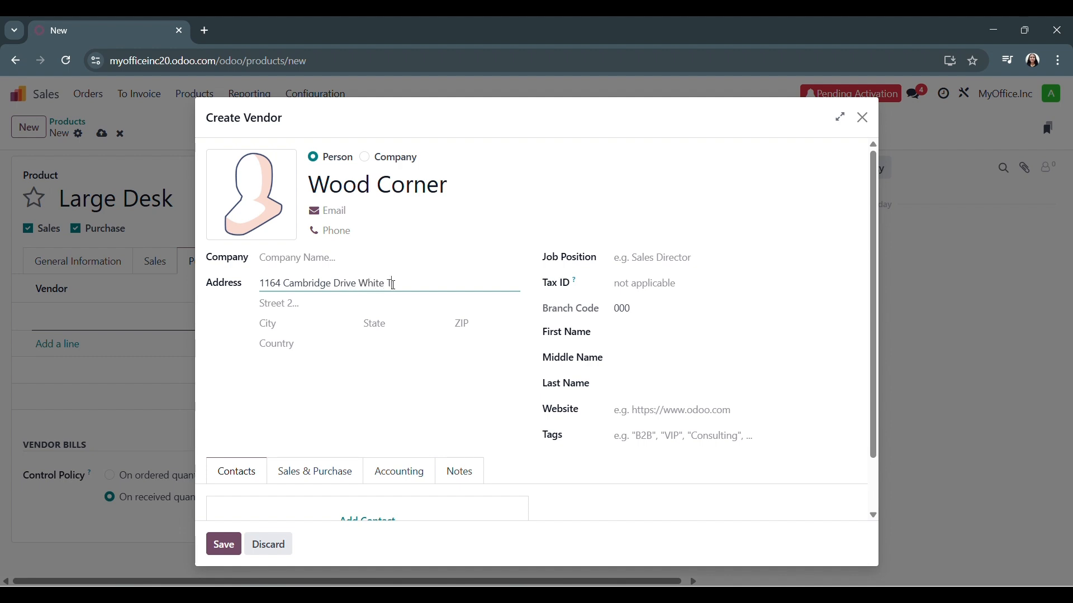
left_click(365, 300)
type("Street 2")
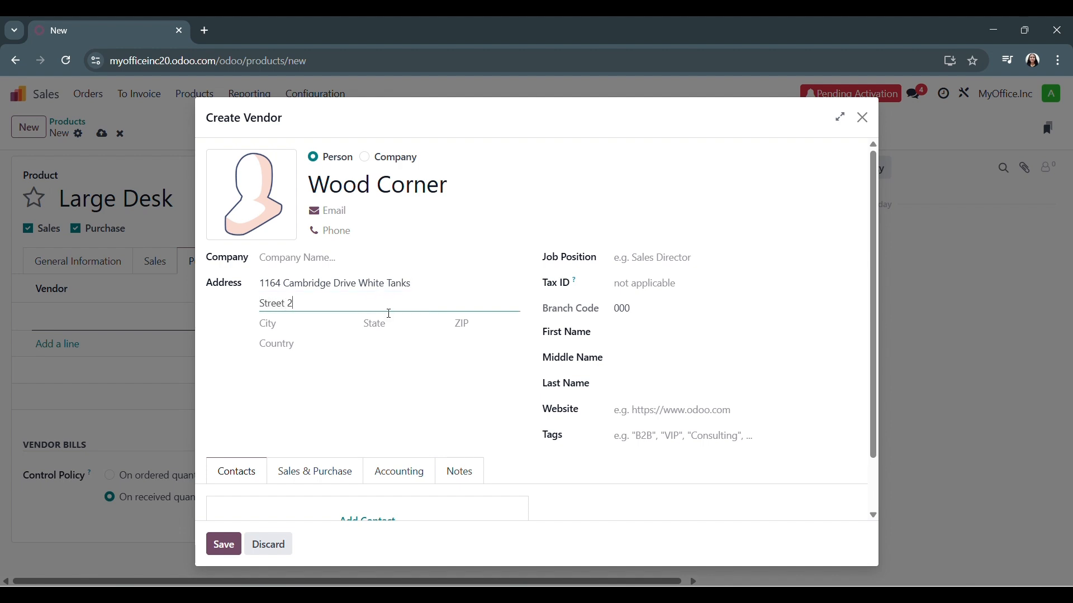
Set the vendor address's country to United States and its state to Arizona
left_click(300, 330)
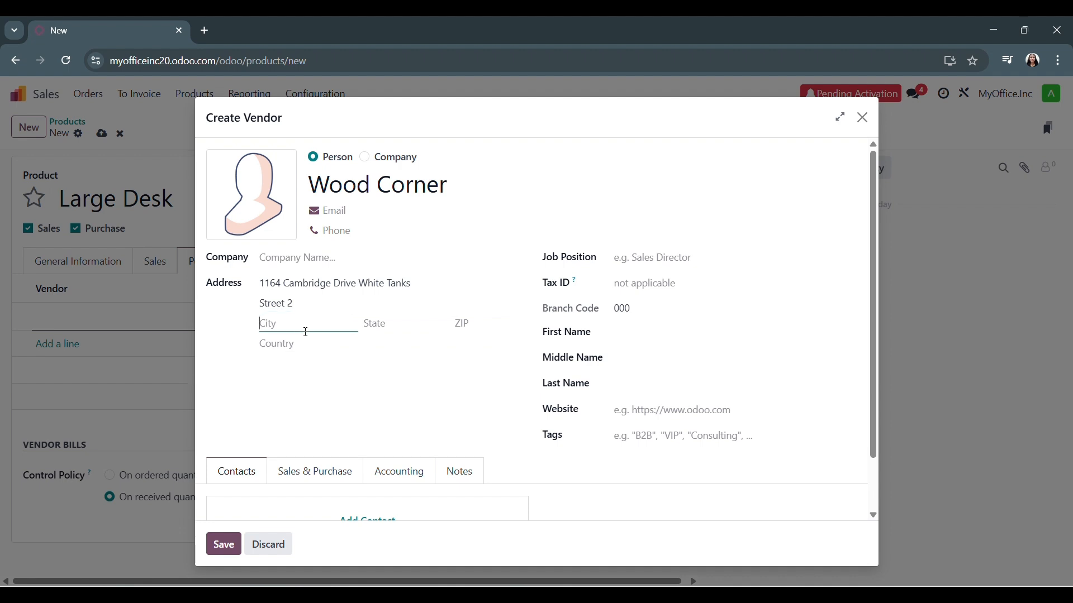
left_click(333, 348)
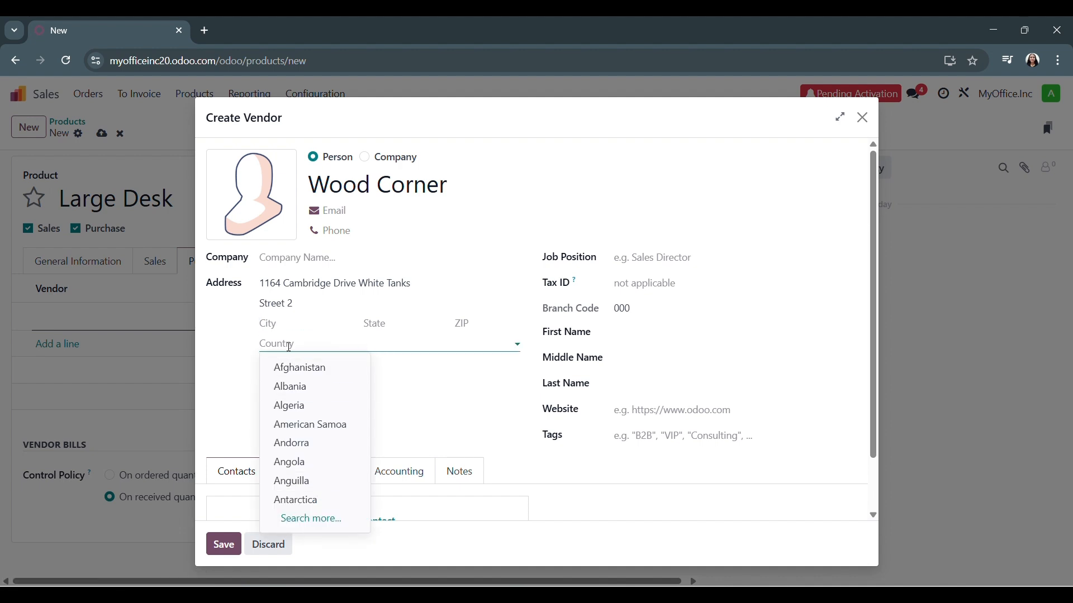
type("Un")
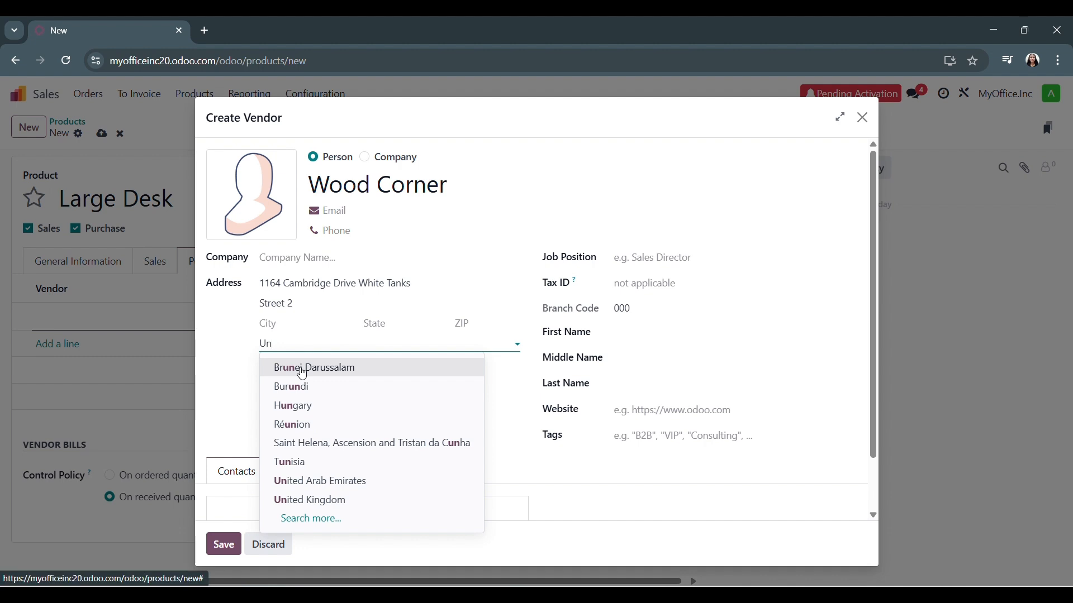
type("ite")
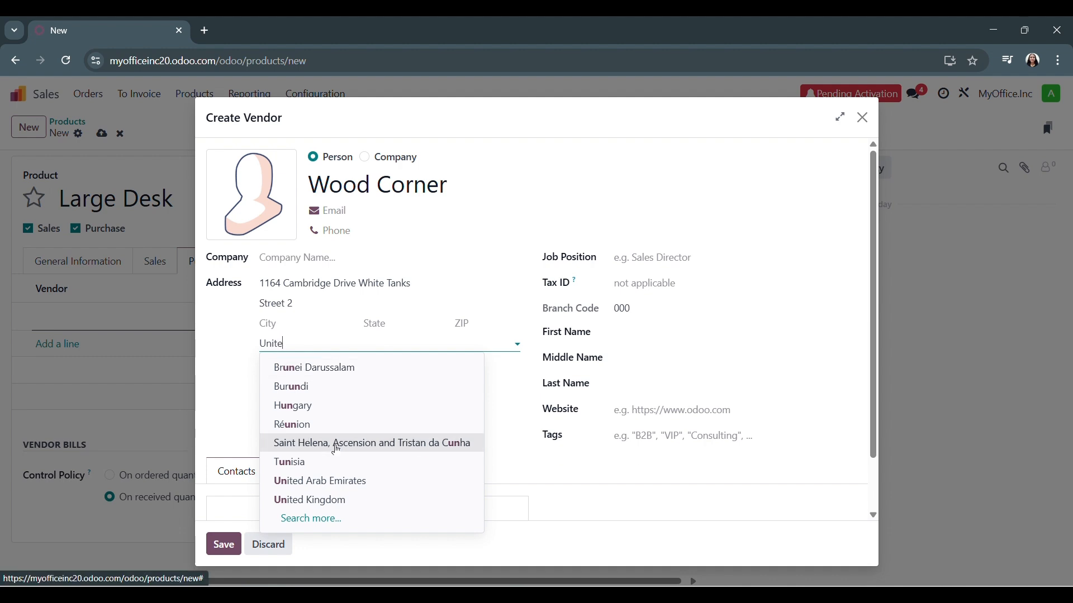
left_click(335, 406)
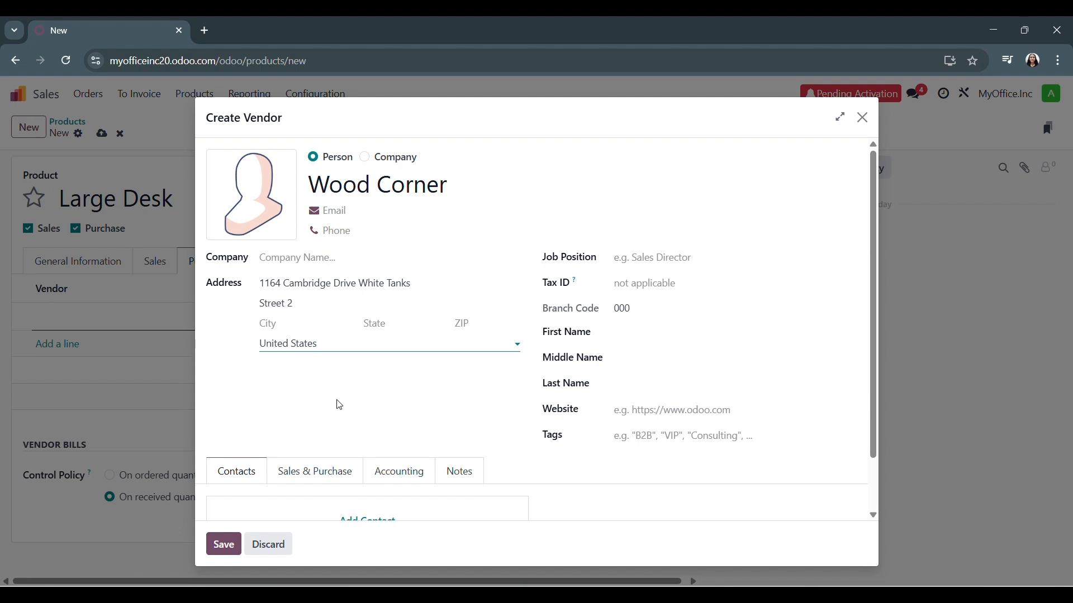
left_click(374, 322)
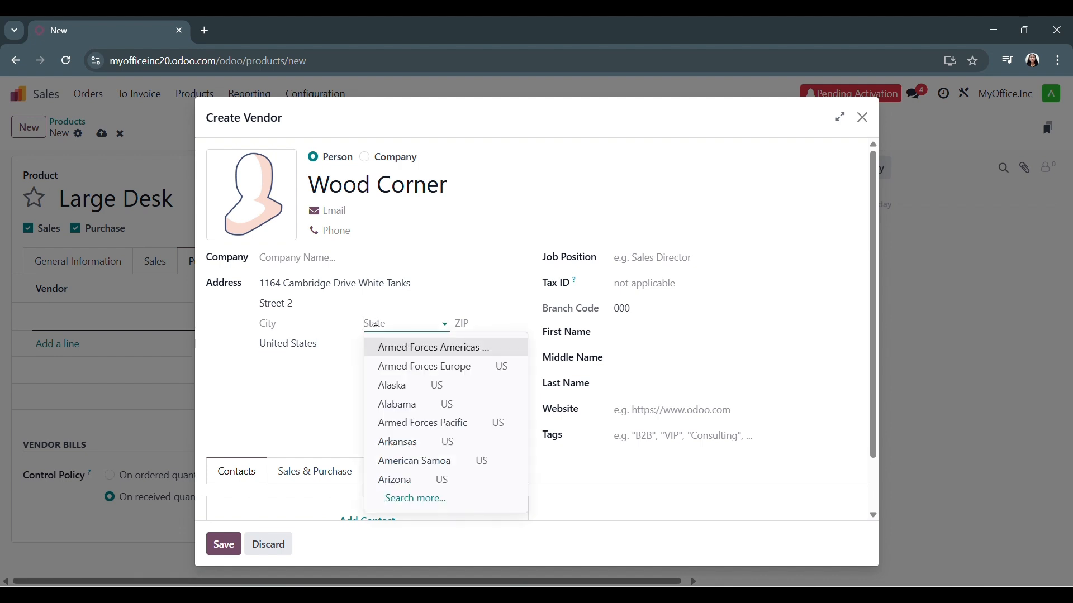
type("a")
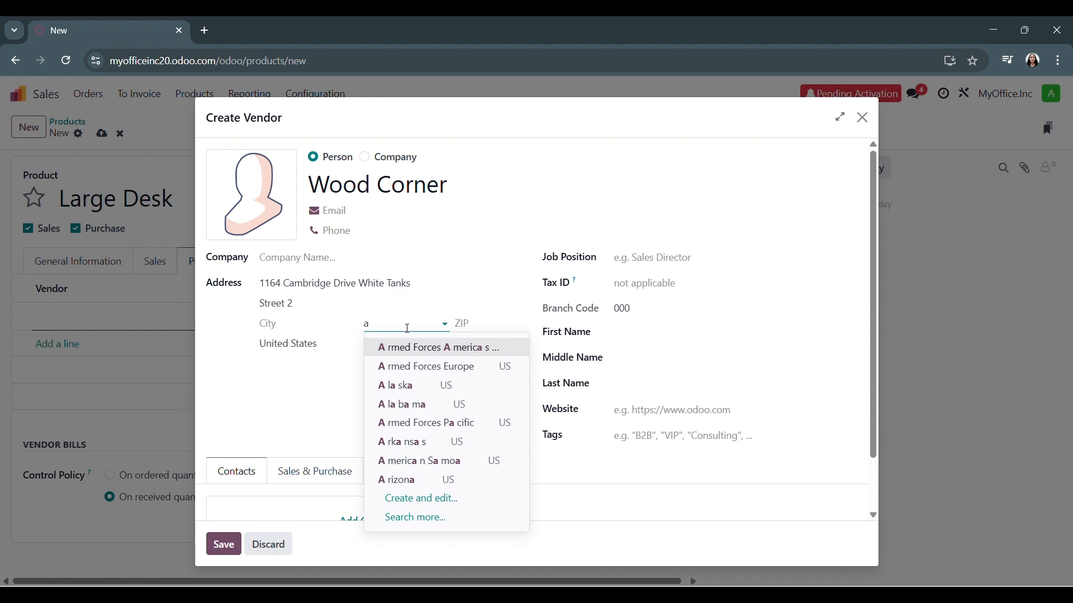
type("r")
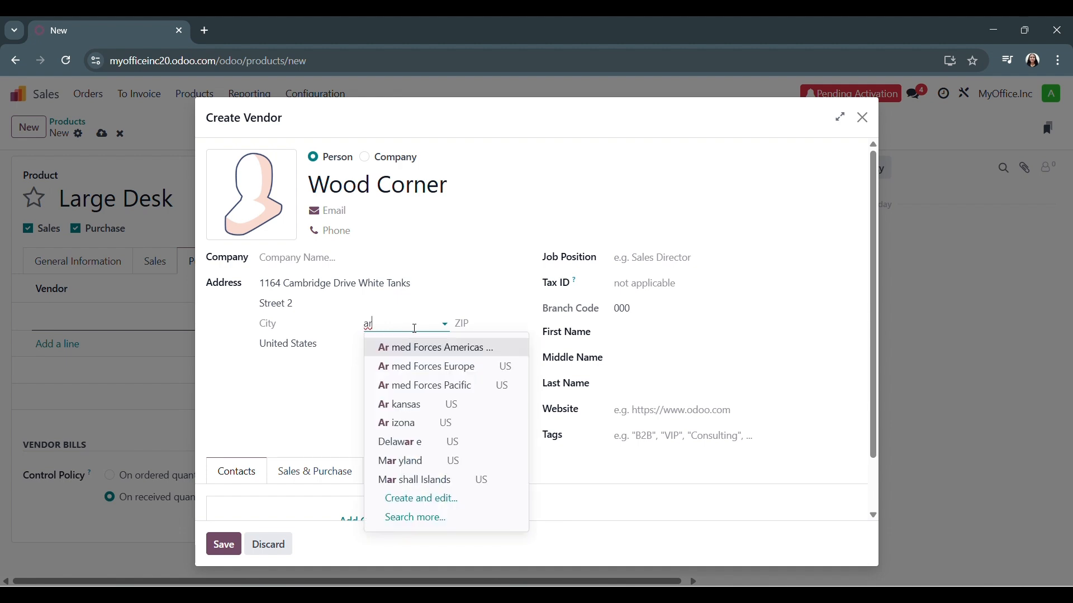
left_click(437, 423)
Enter the ZIP code in the vendor's address
left_click(481, 329)
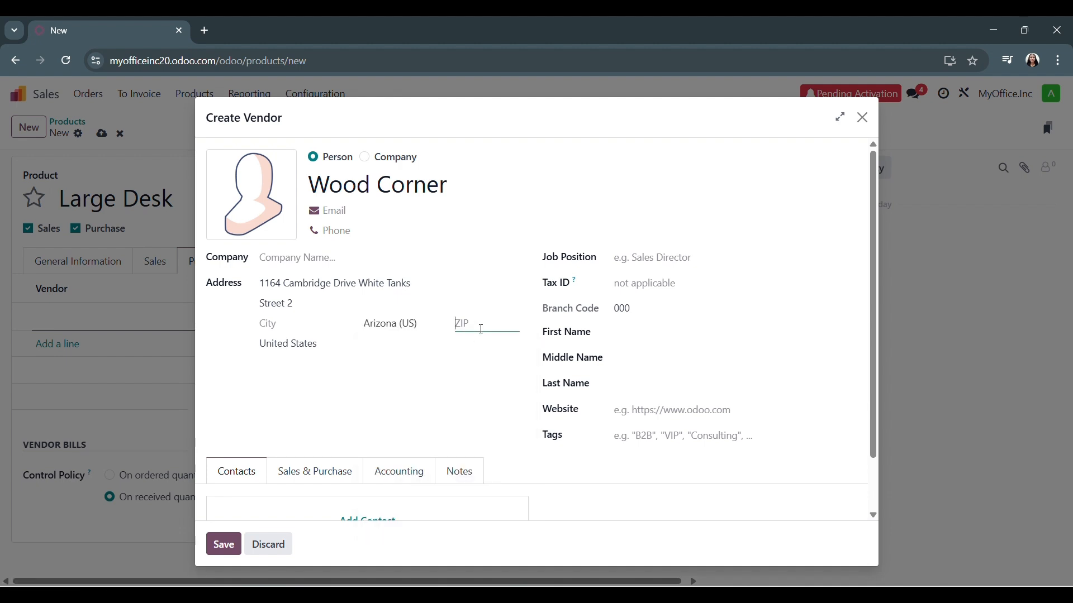
type("85345")
key("BackSpace")
type("0")
Try to add a Fixed Asset tag to the vendor
left_click(663, 434)
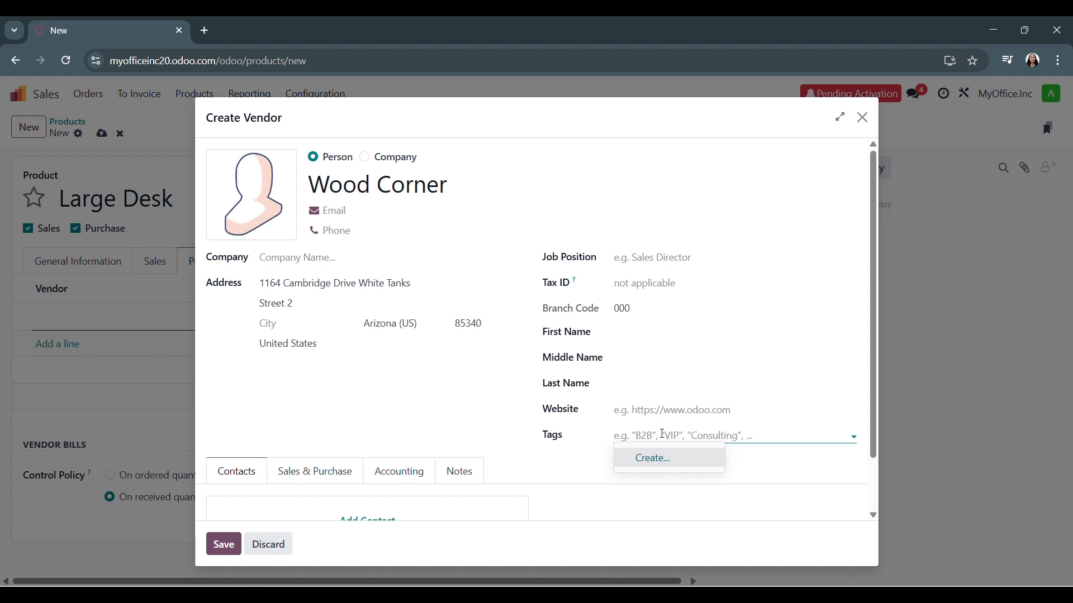
type("Fixed ")
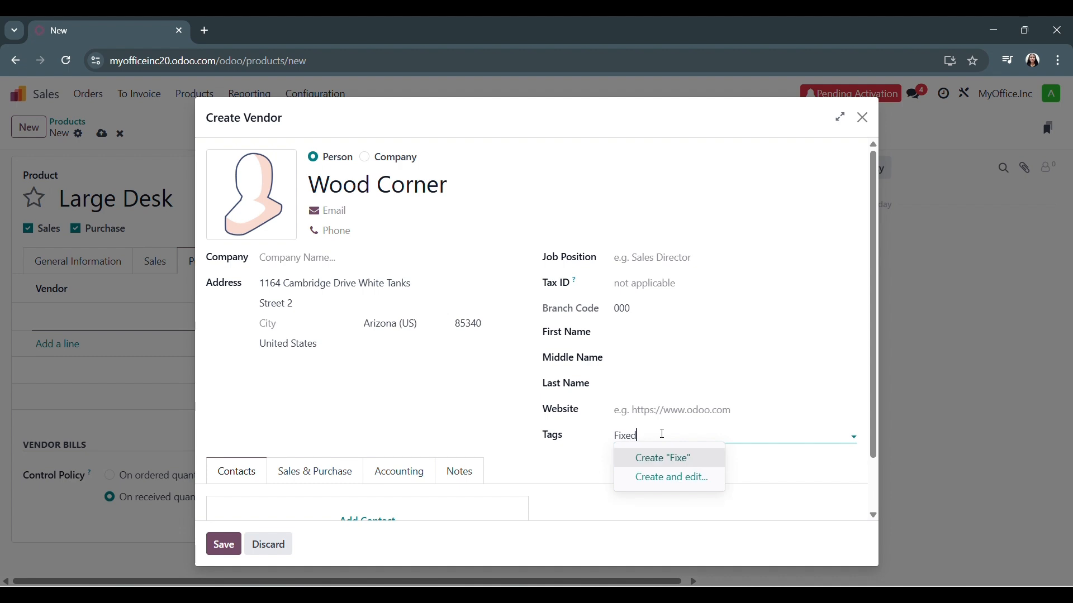
type("Asset")
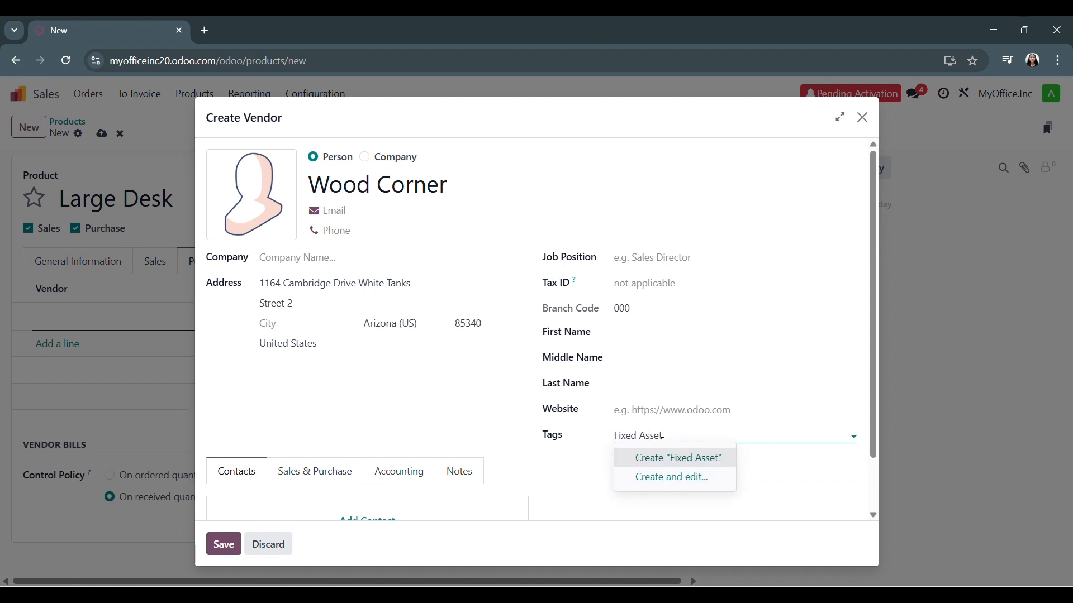
left_click(702, 378)
Enter the contact's first name and last name in the vendor form
left_click(616, 332)
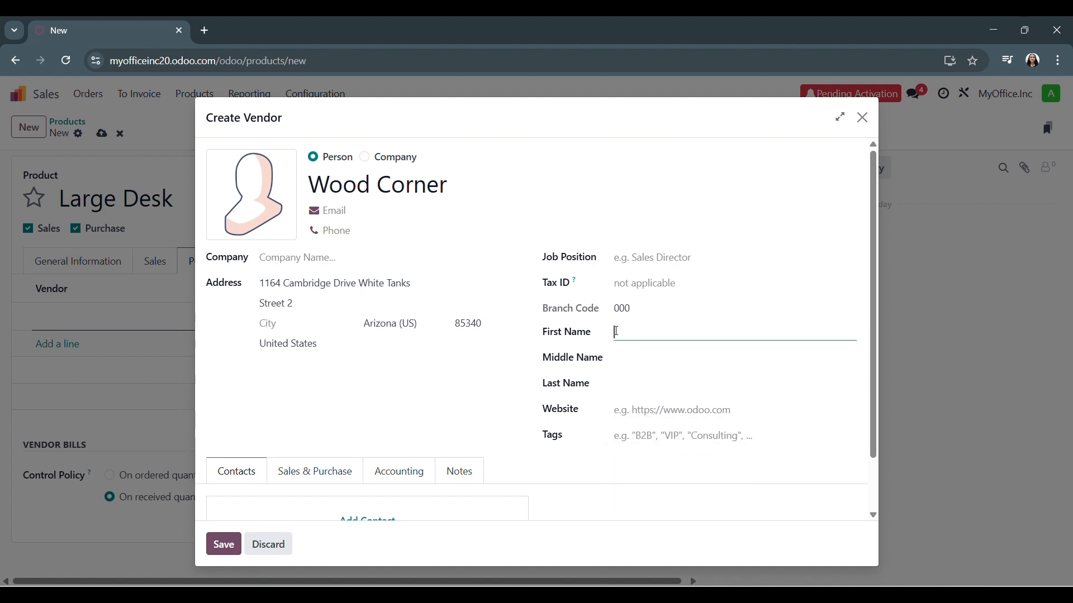
left_click(635, 382)
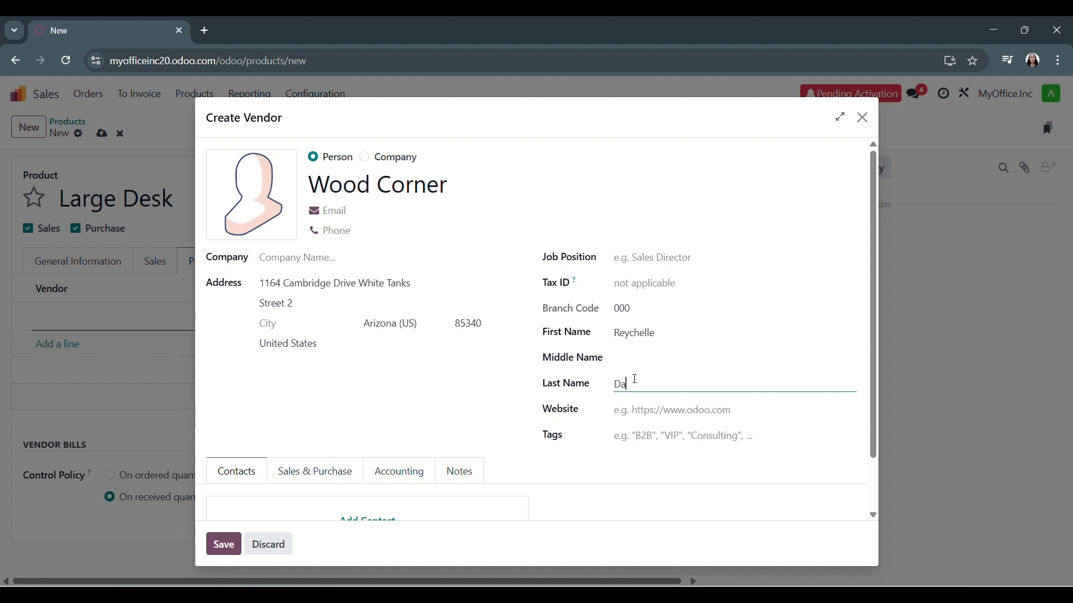
left_click(633, 283)
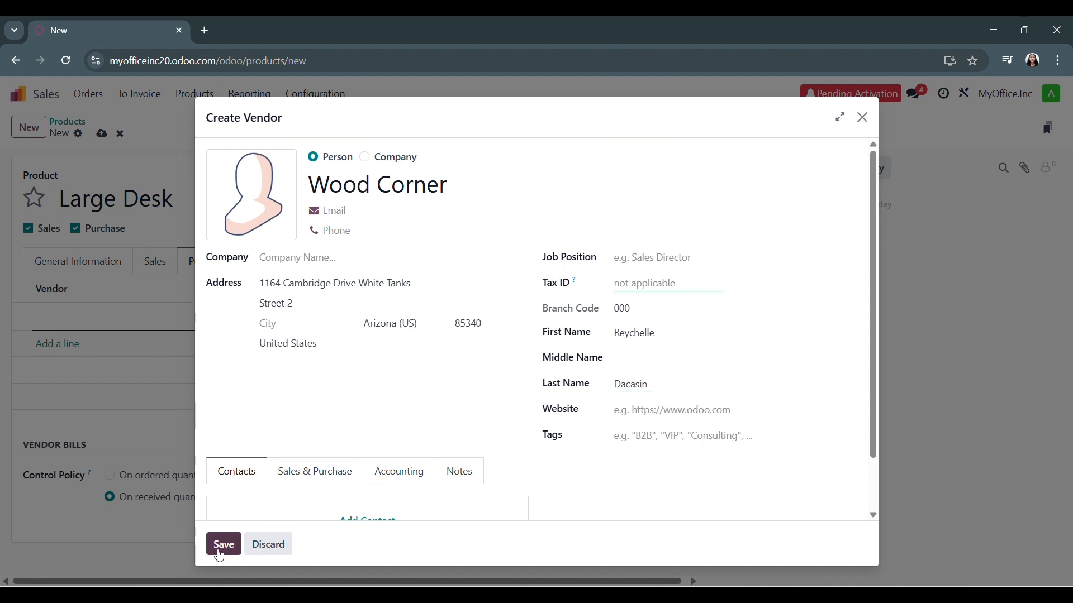
Upload the Wood Corner logo as the vendor's photo and save the vendor
left_click(268, 199)
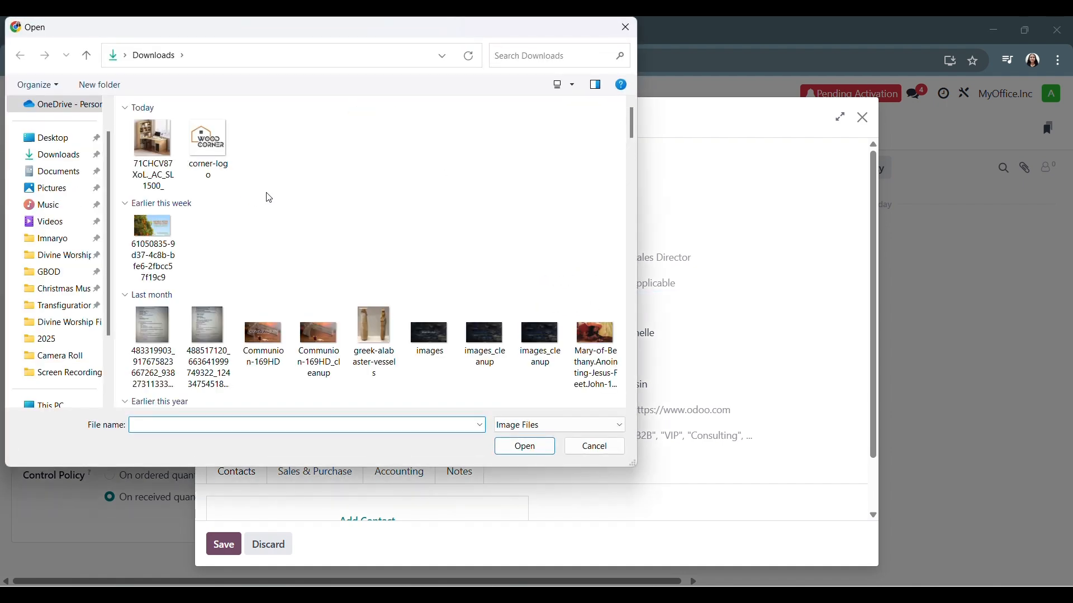
double_click(208, 144)
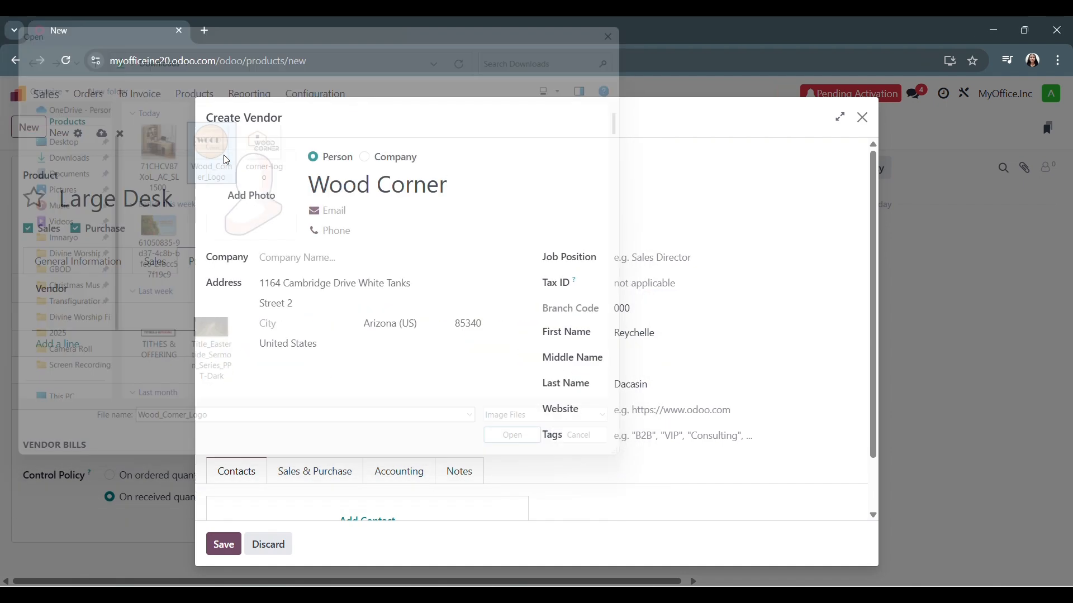
left_click(223, 544)
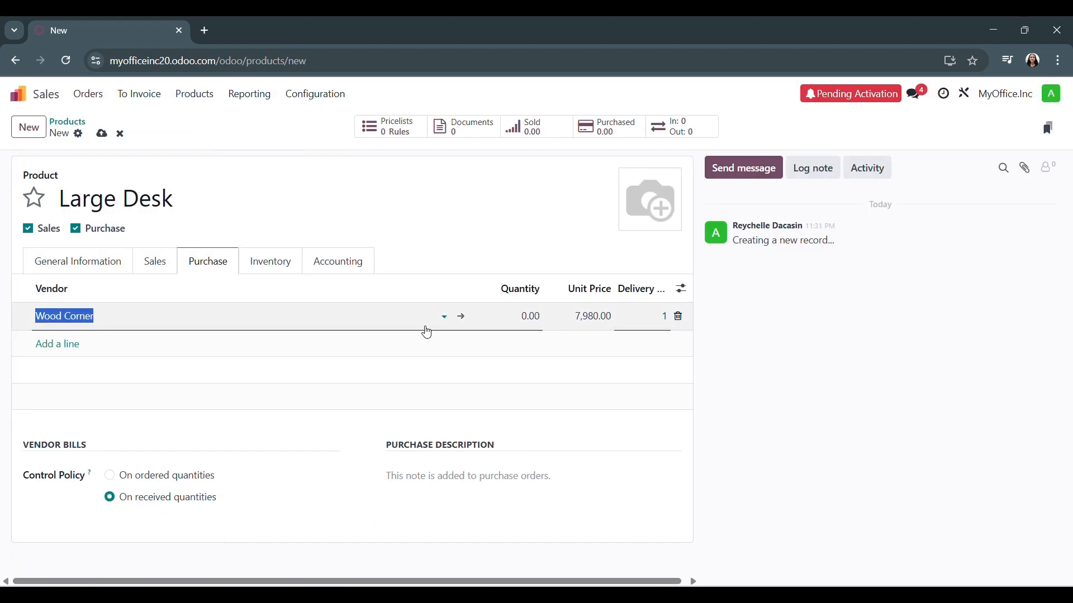
Set the quantity of the Wood Corner vendor line to 1
left_click(512, 315)
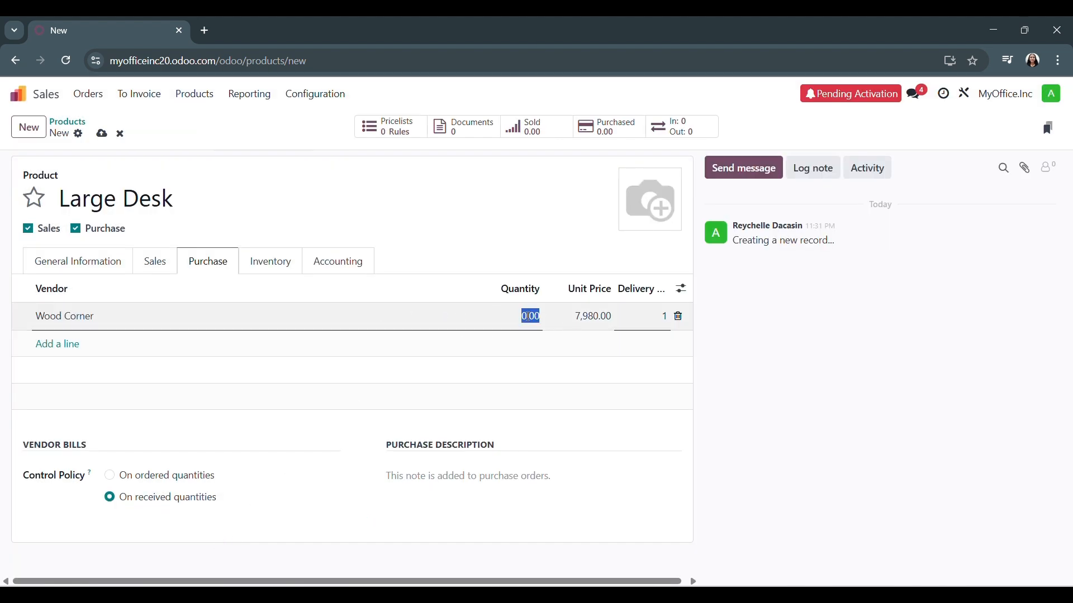
type("1")
left_click(412, 341)
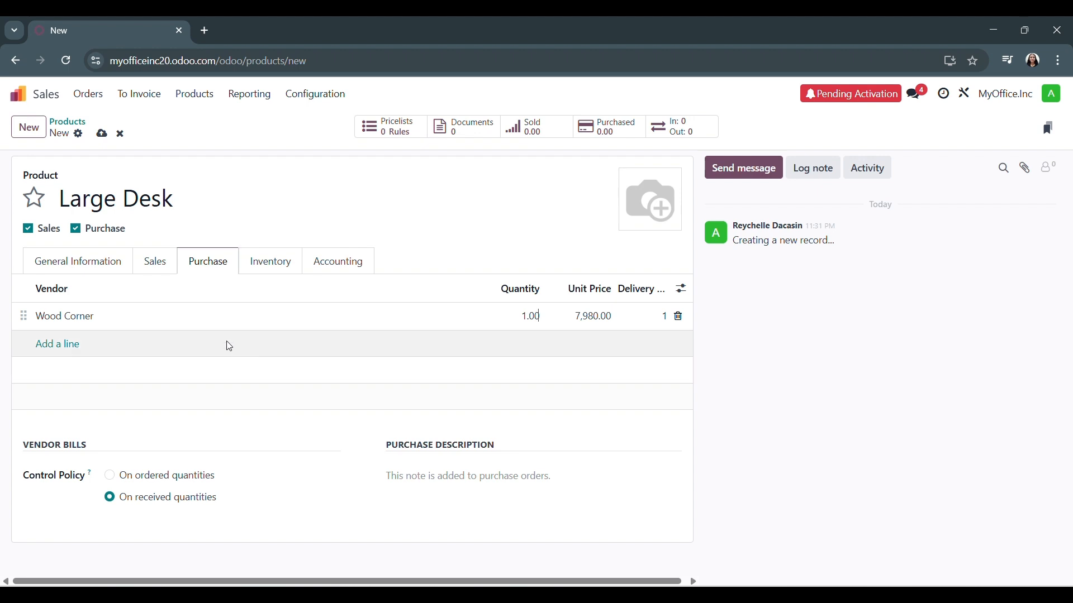
Add a second Wood Corner vendor line with a quantity of 10 and a unit price of 5,700
left_click(54, 345)
type("Wo")
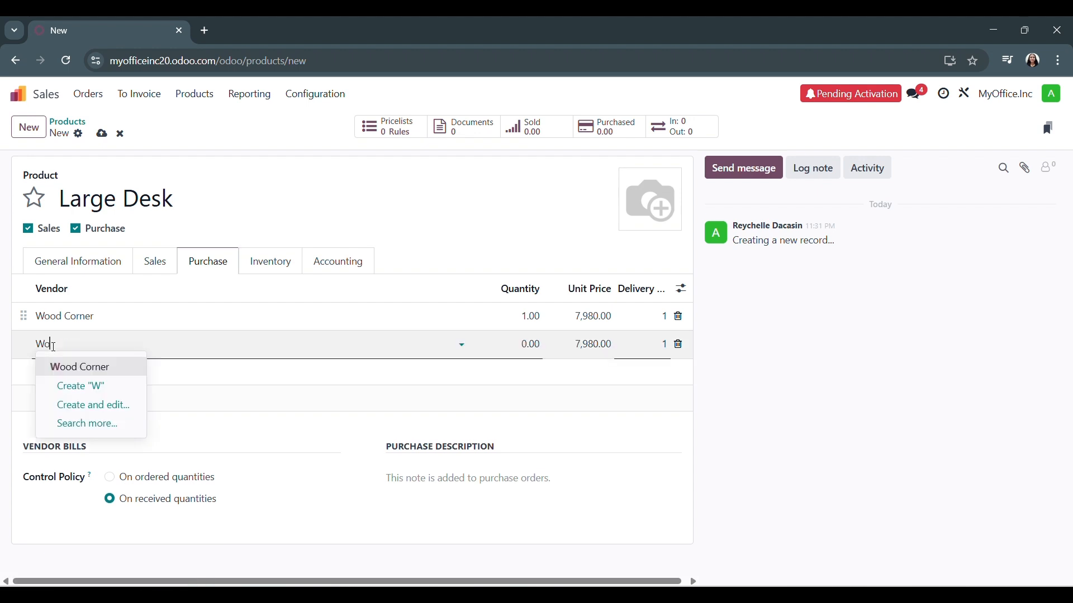
type("od Corne")
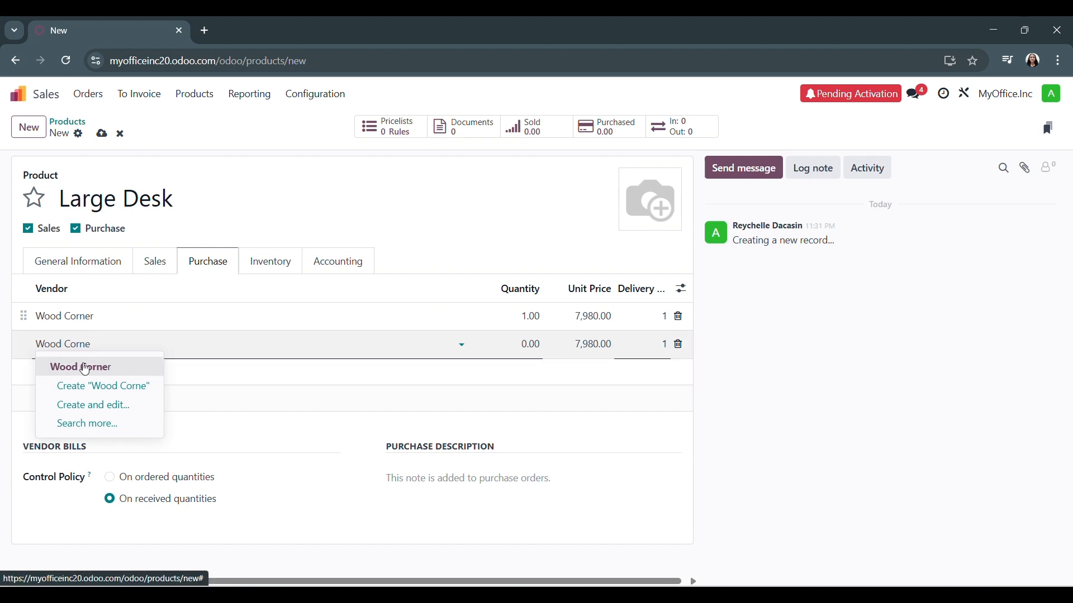
left_click(81, 367)
left_click(530, 344)
type("10")
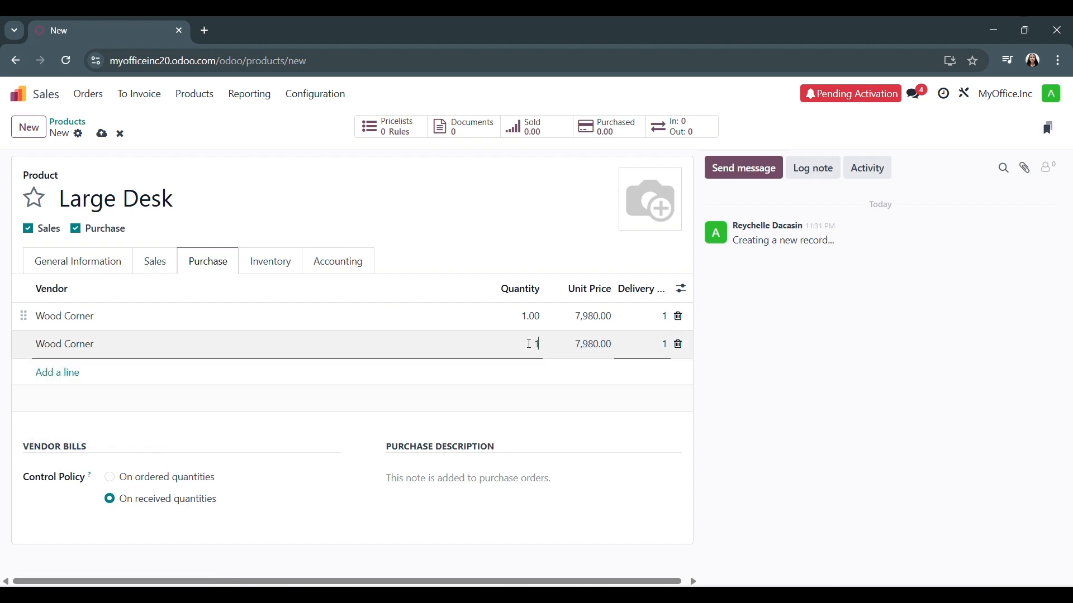
left_click(585, 345)
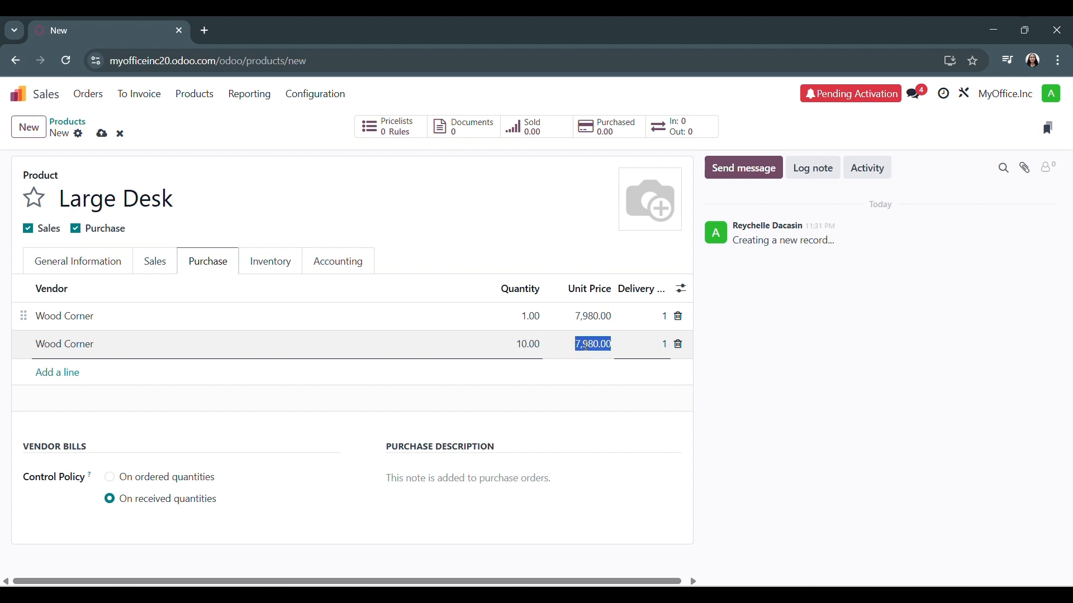
type("5700")
left_click(642, 425)
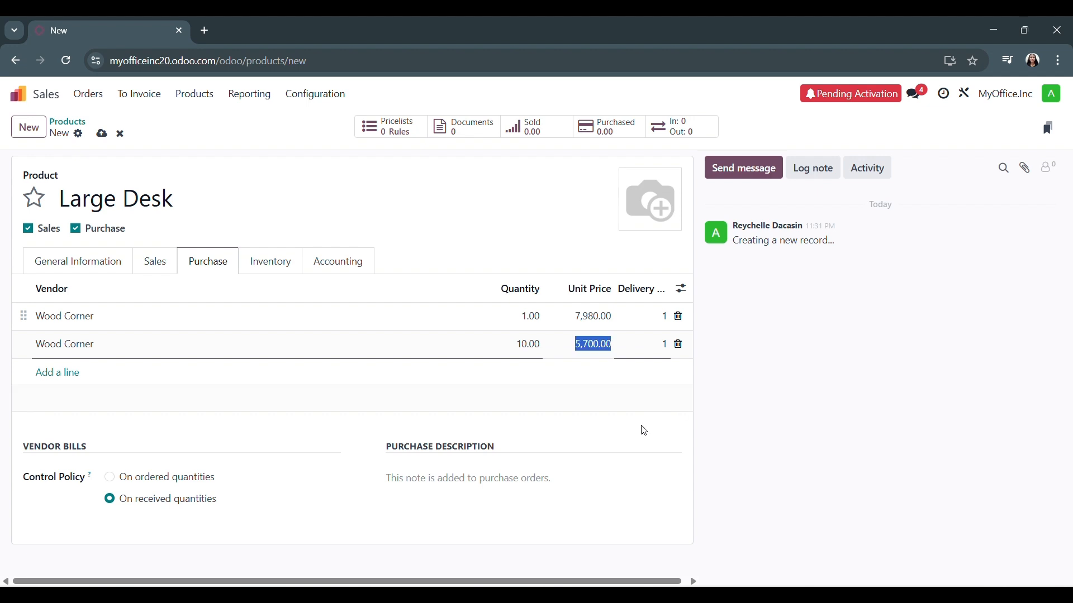
Upload the desk photo 71CHCV87XoL_AC_SL1500_ as the product image and save the product
left_click(631, 222)
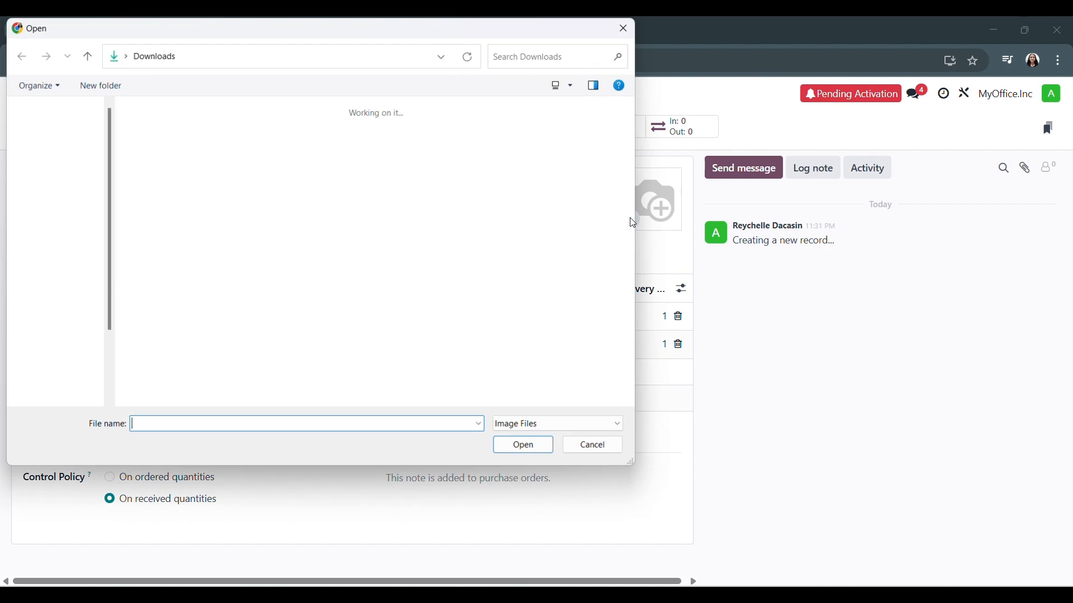
double_click(155, 148)
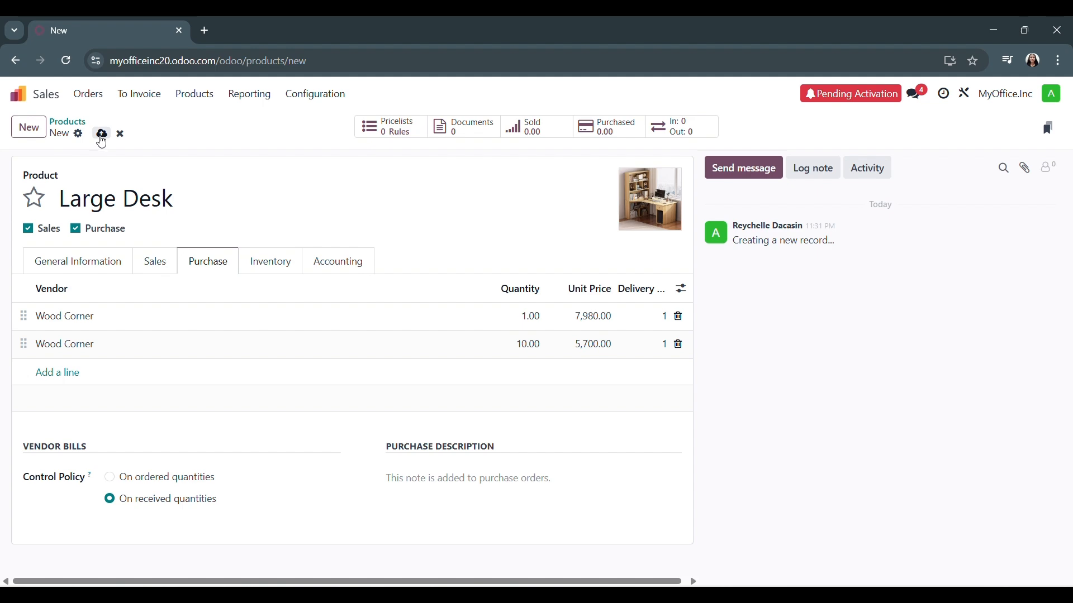
left_click(102, 135)
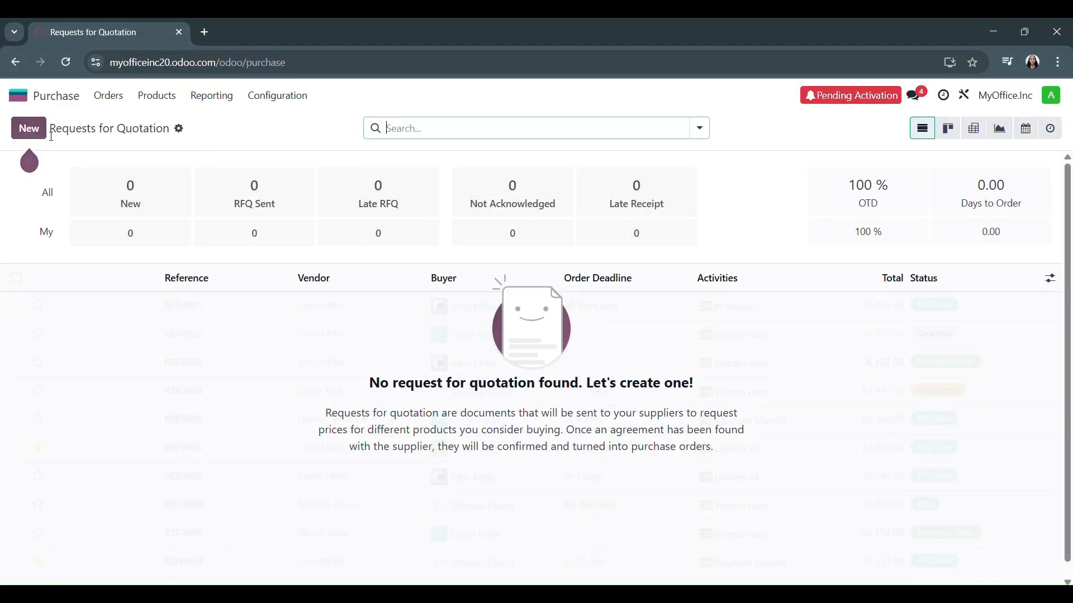
Create a request for quotation in Purchase for vendor Wood Corner with an order deadline of 05/24/2025
left_click(28, 128)
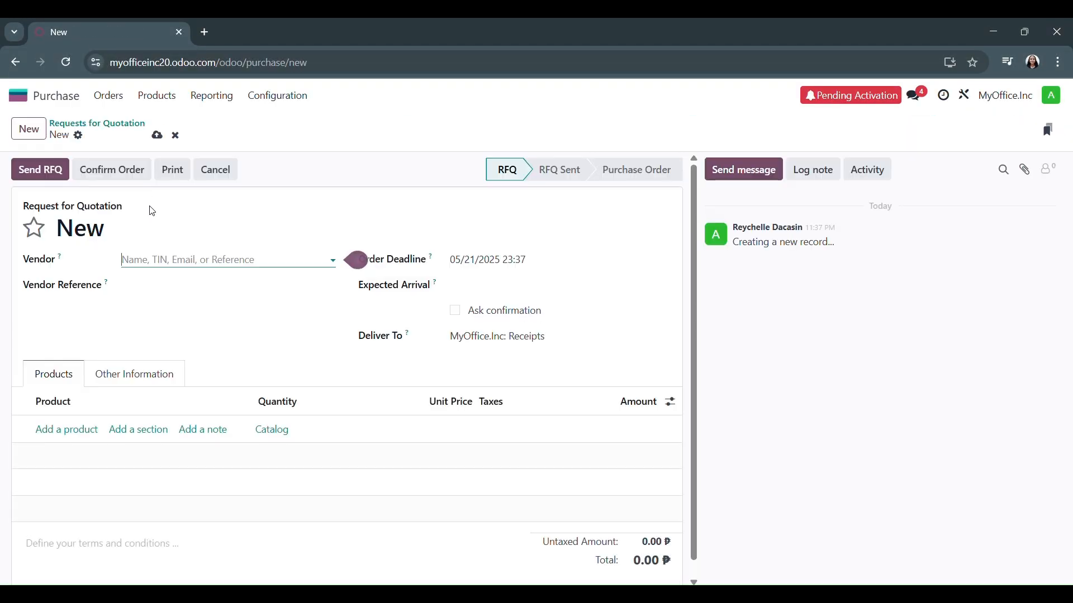
left_click(161, 262)
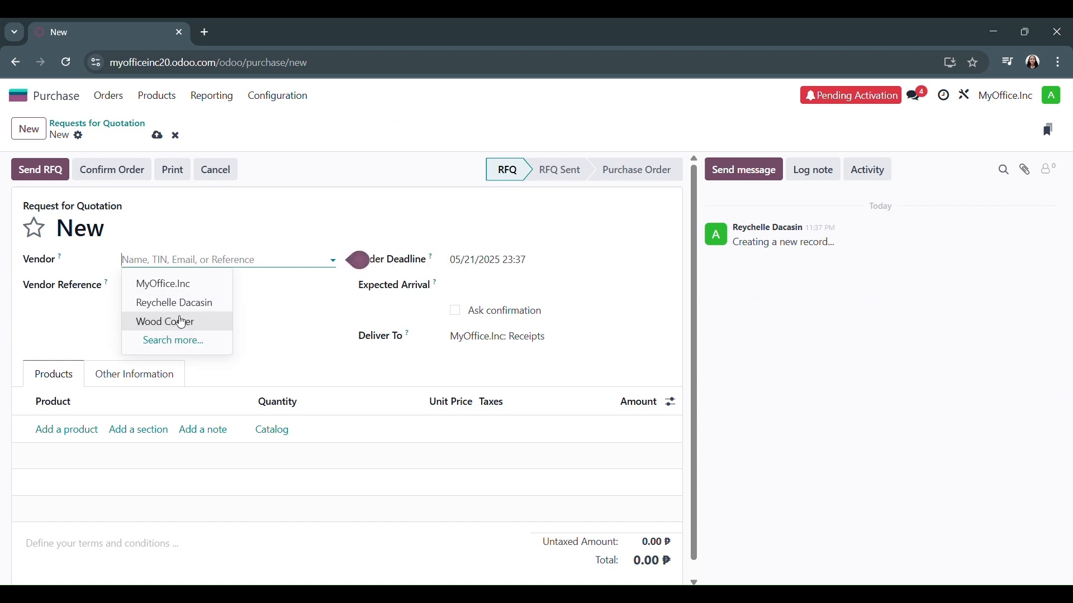
left_click(210, 320)
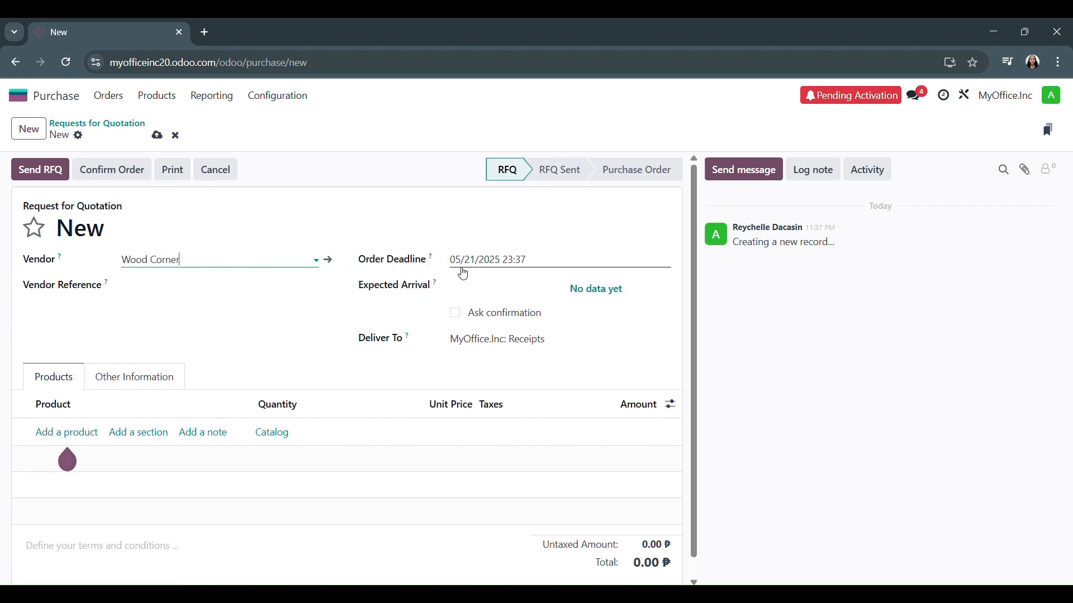
left_click(480, 261)
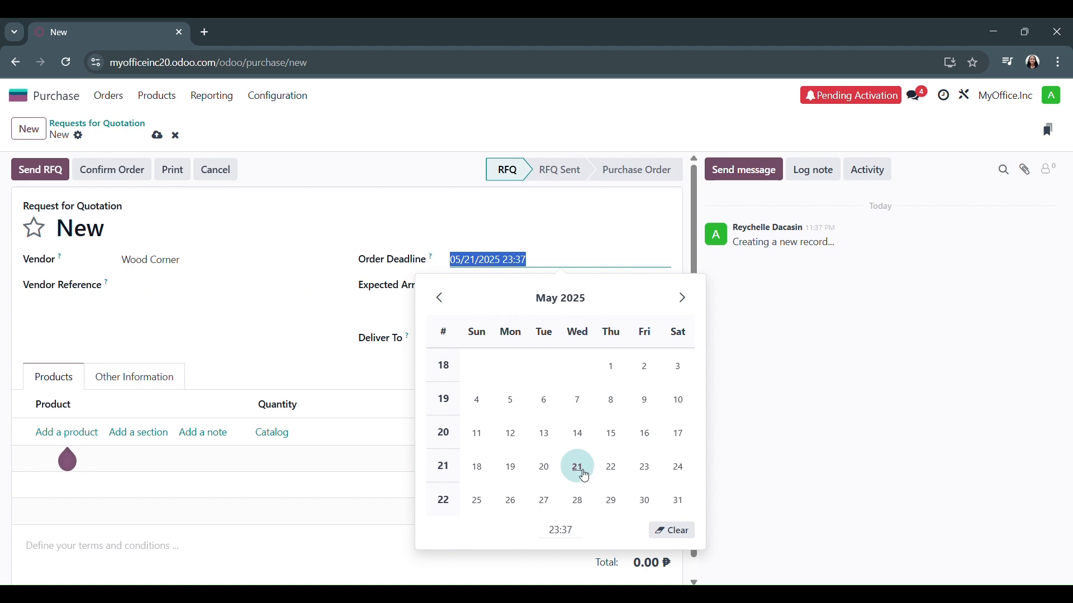
left_click(679, 480)
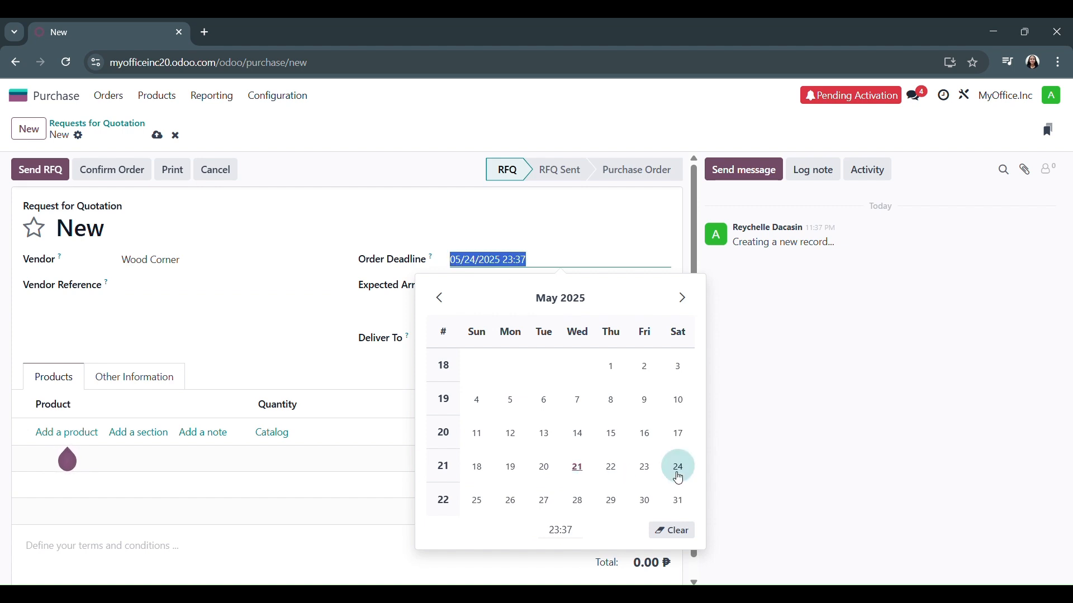
left_click(300, 321)
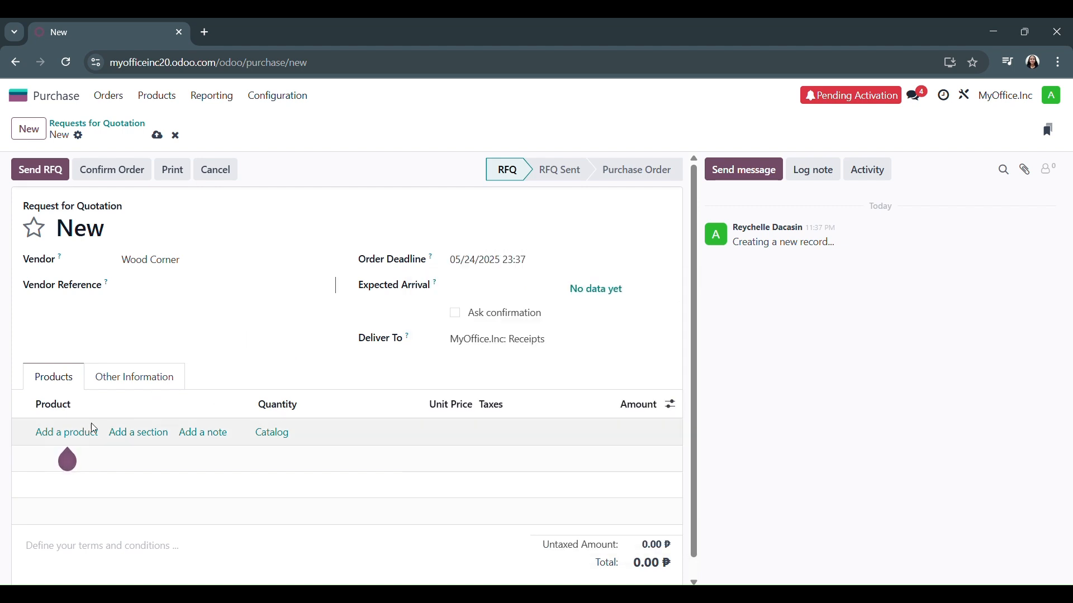
Add the Large Desk product to the request for quotation with a quantity of 10
left_click(72, 434)
type("la")
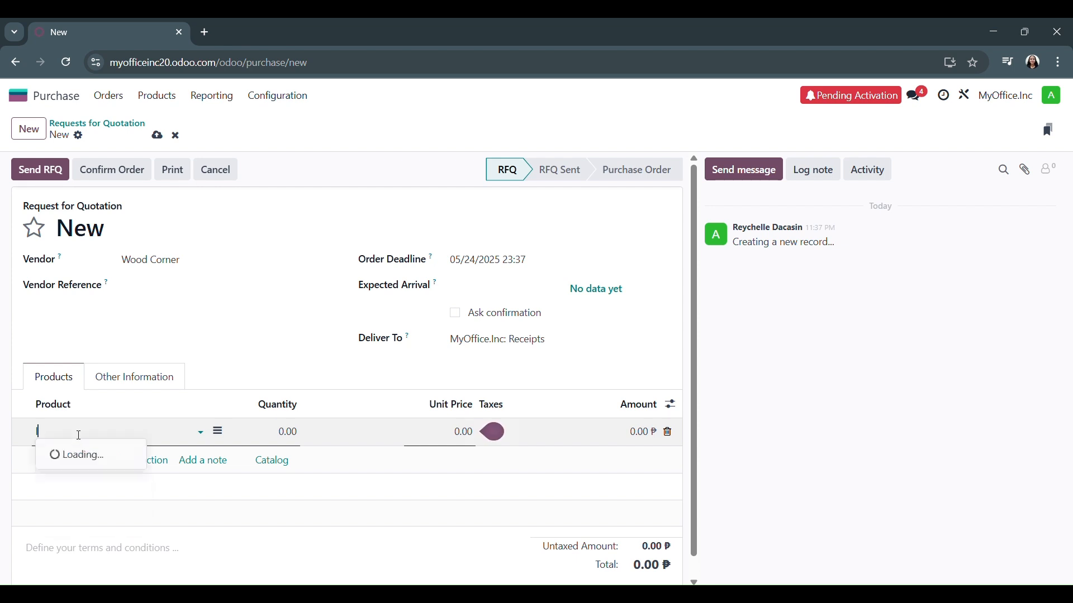
left_click(83, 457)
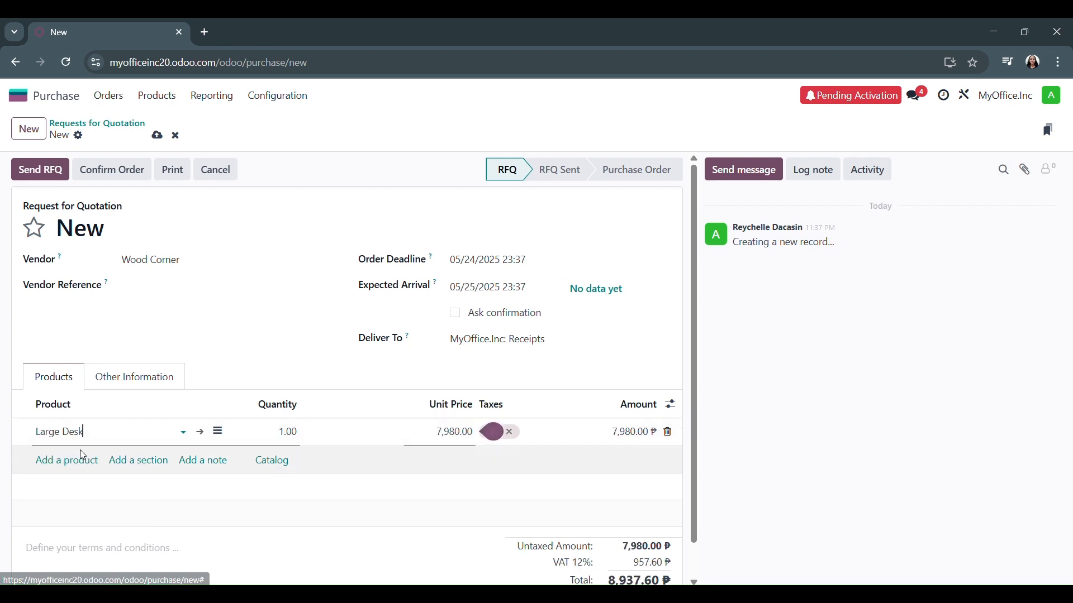
left_click(292, 428)
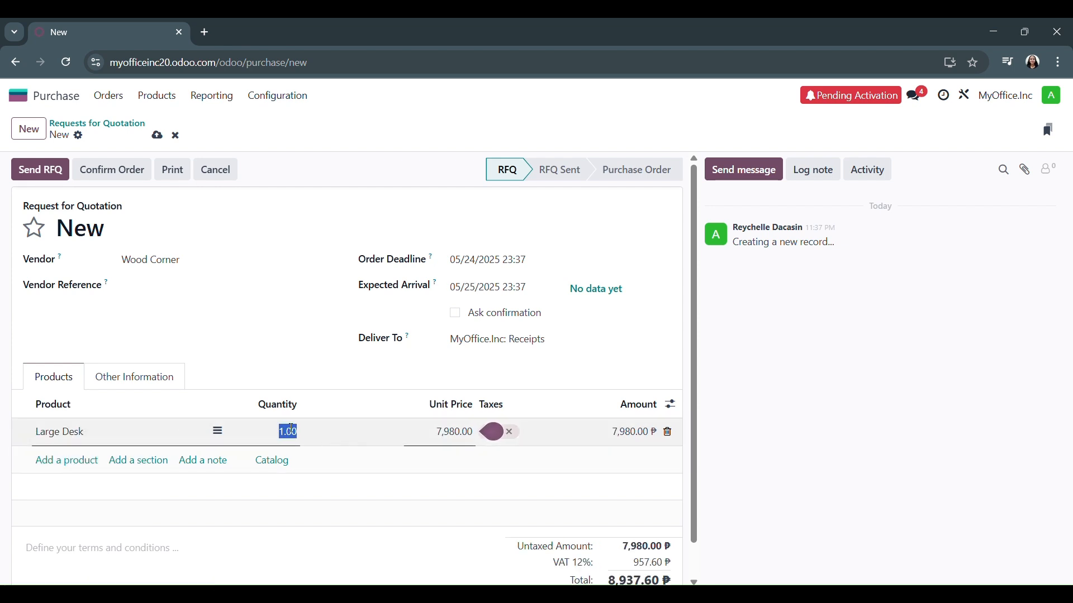
type("10")
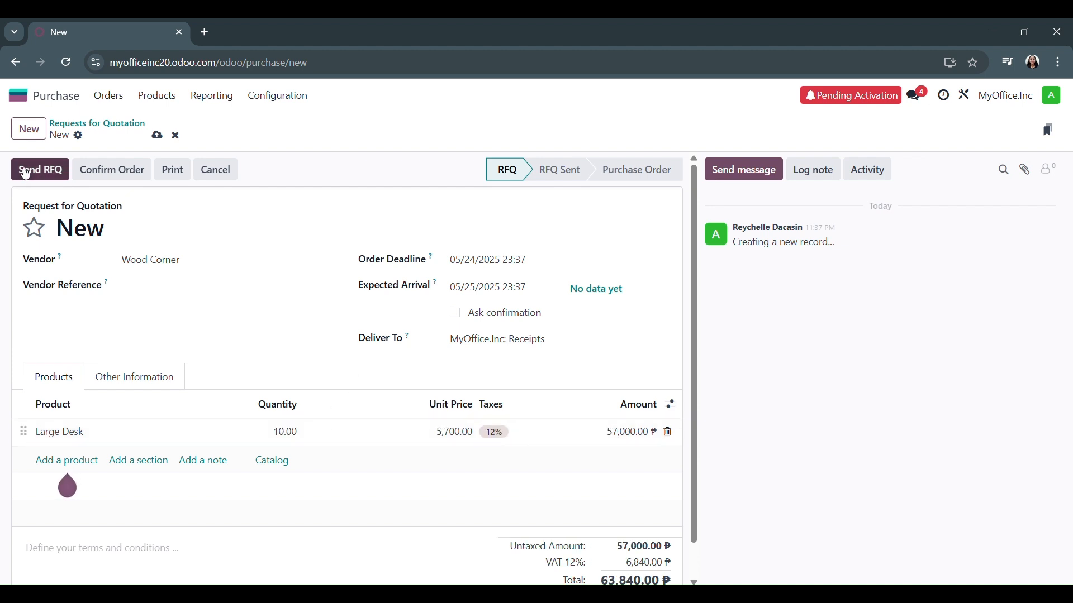
Send the request for quotation to Wood Corner by email, entering the vendor's e-mail address for the recipient
left_click(41, 170)
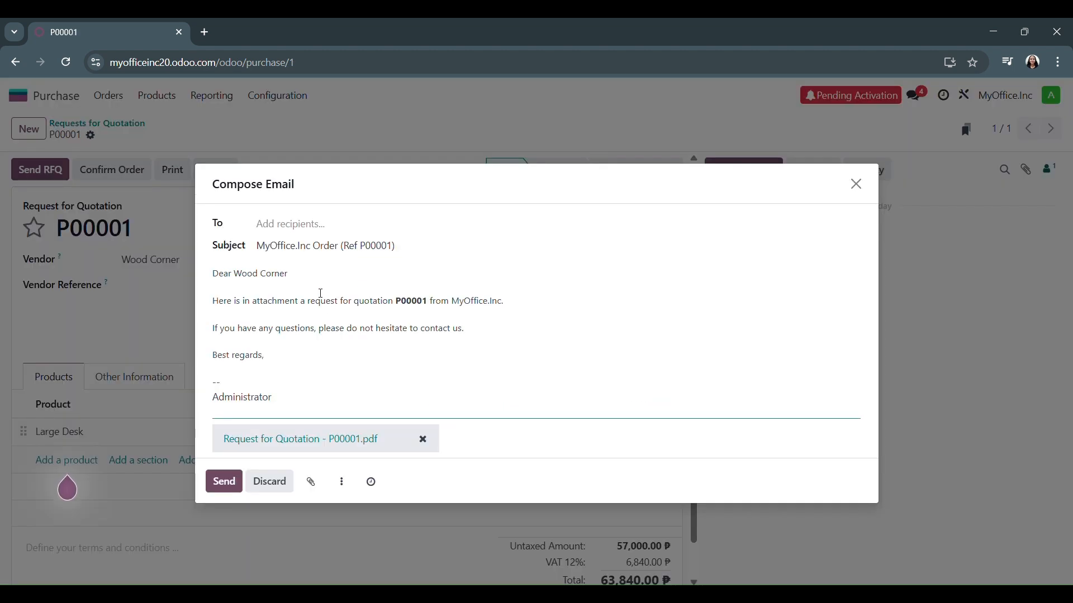
left_click(293, 222)
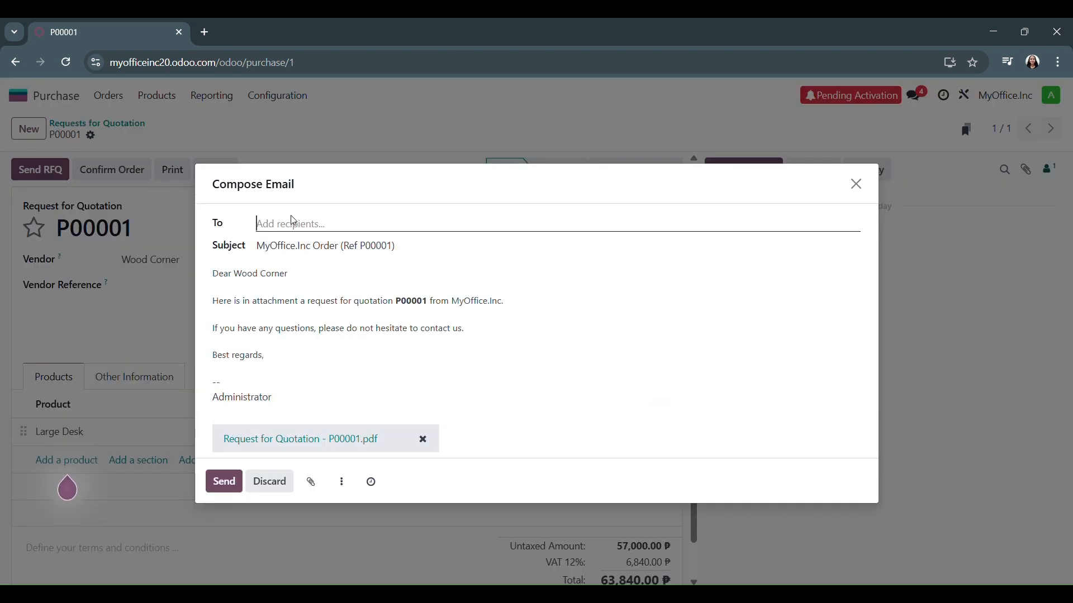
left_click(364, 224)
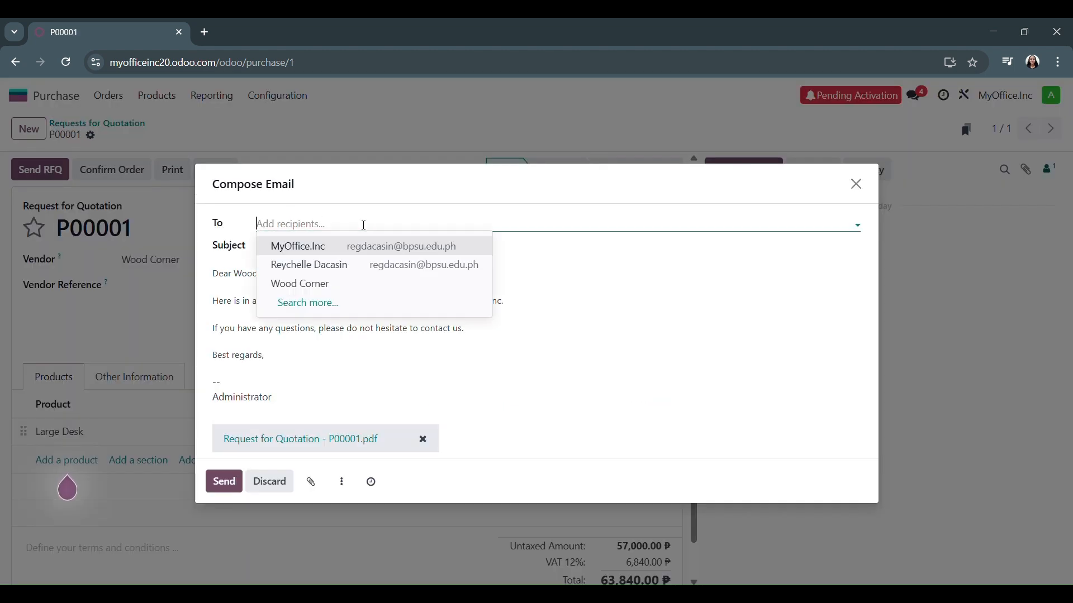
left_click(326, 283)
left_click(284, 277)
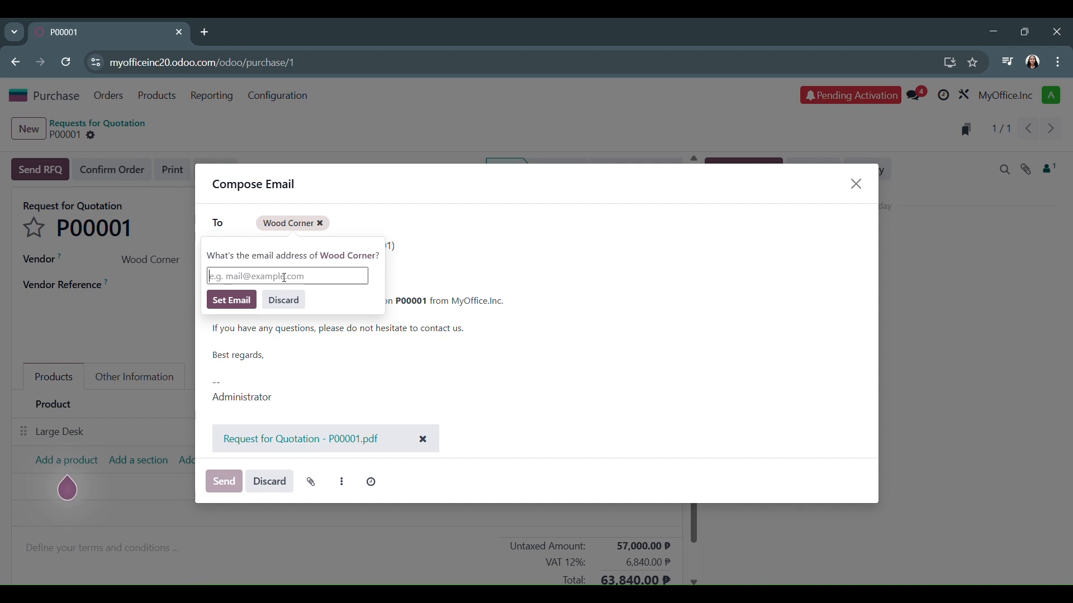
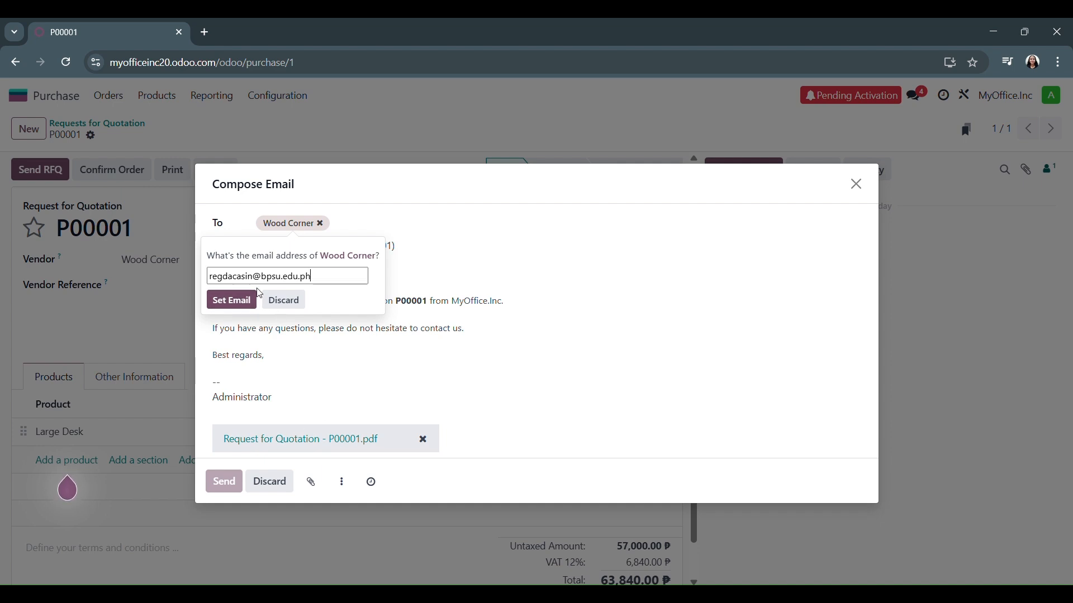
left_click(243, 305)
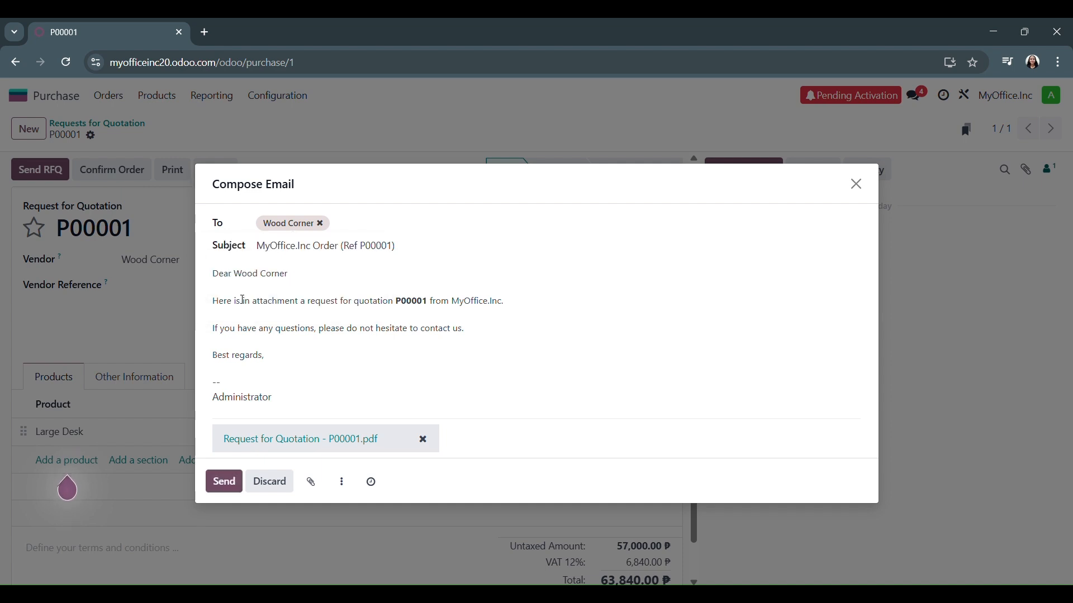
left_click(232, 482)
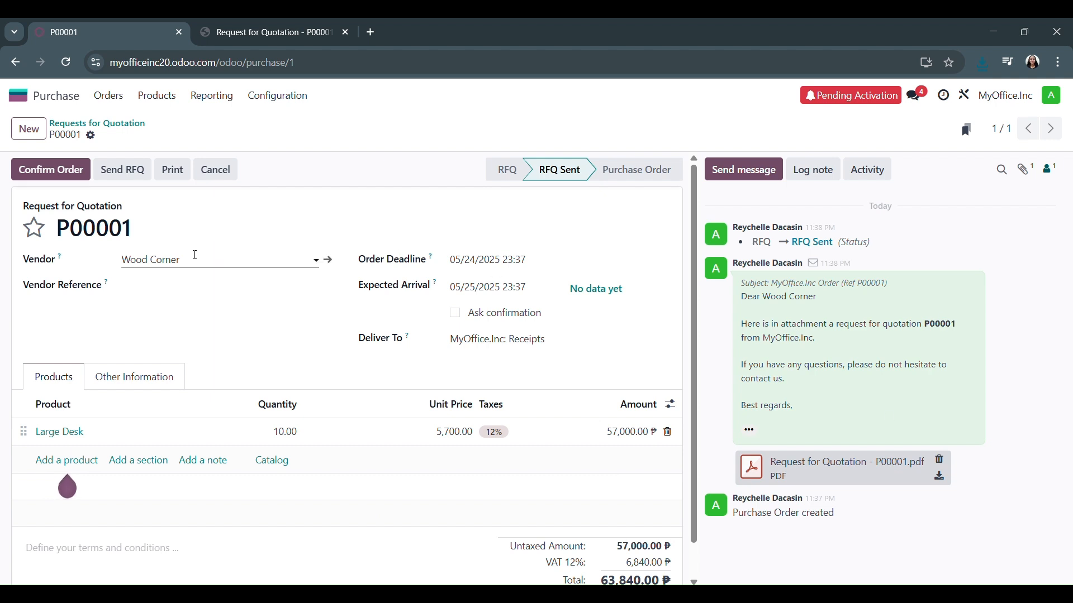
Confirm the request for quotation so that it becomes a purchase order
left_click(59, 177)
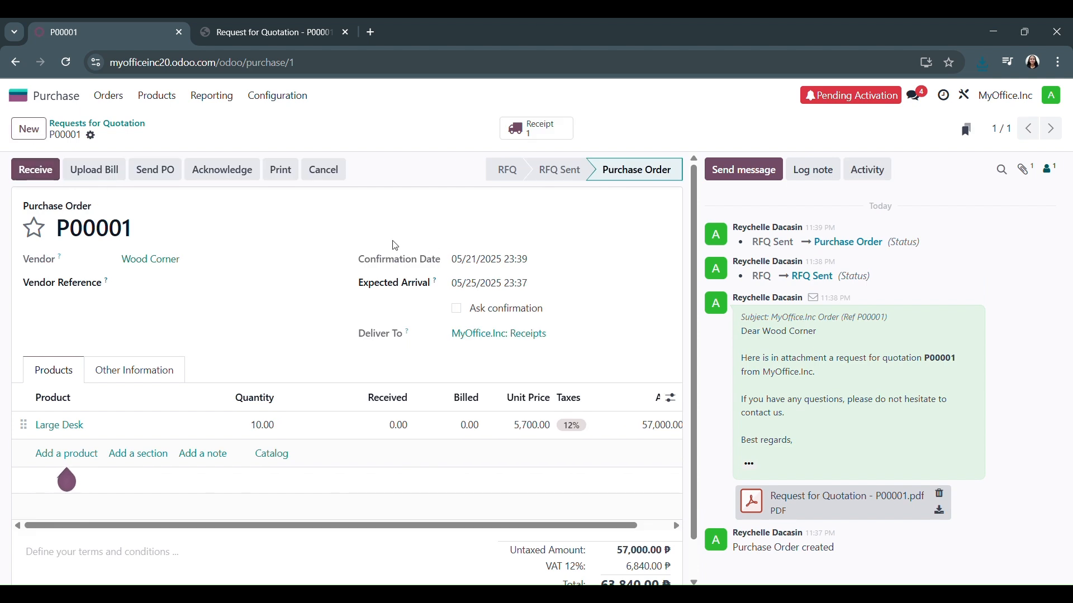
left_click(105, 184)
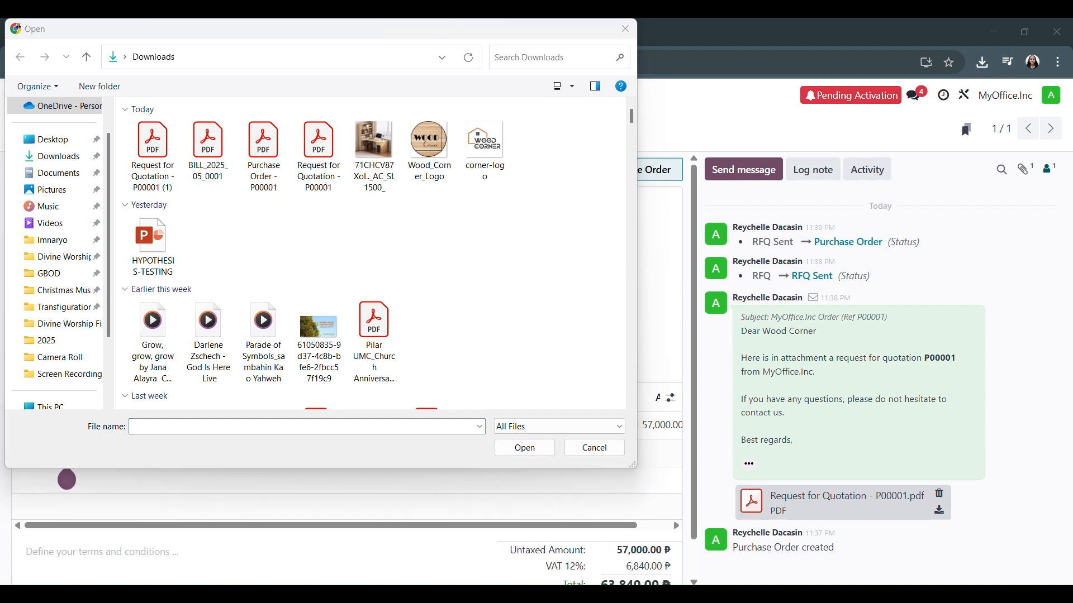
left_click(589, 445)
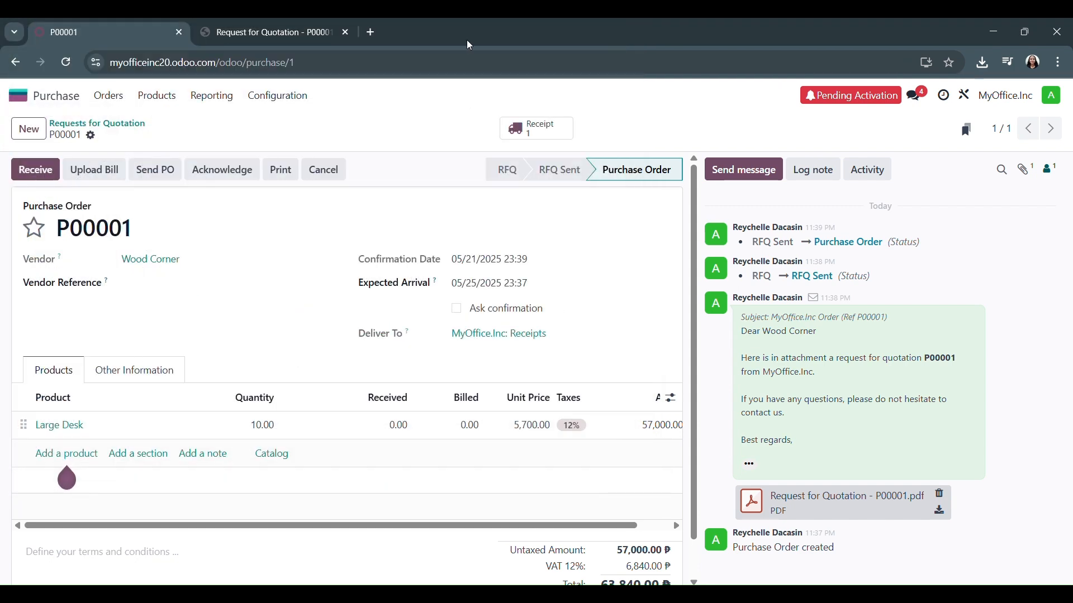
Print the purchase order as a PDF and open the downloaded file
left_click(91, 135)
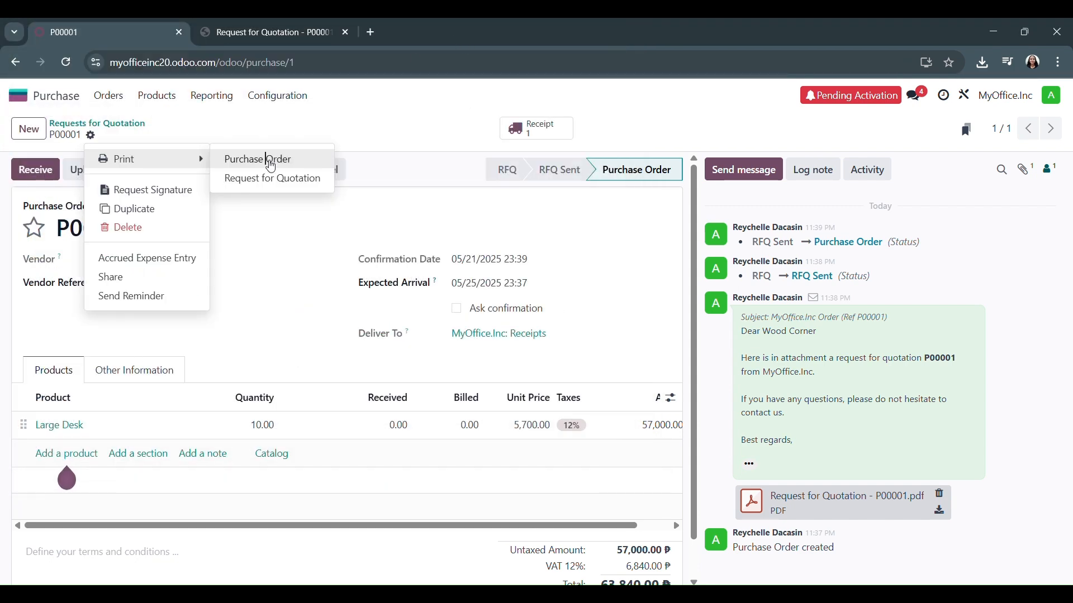
left_click(269, 162)
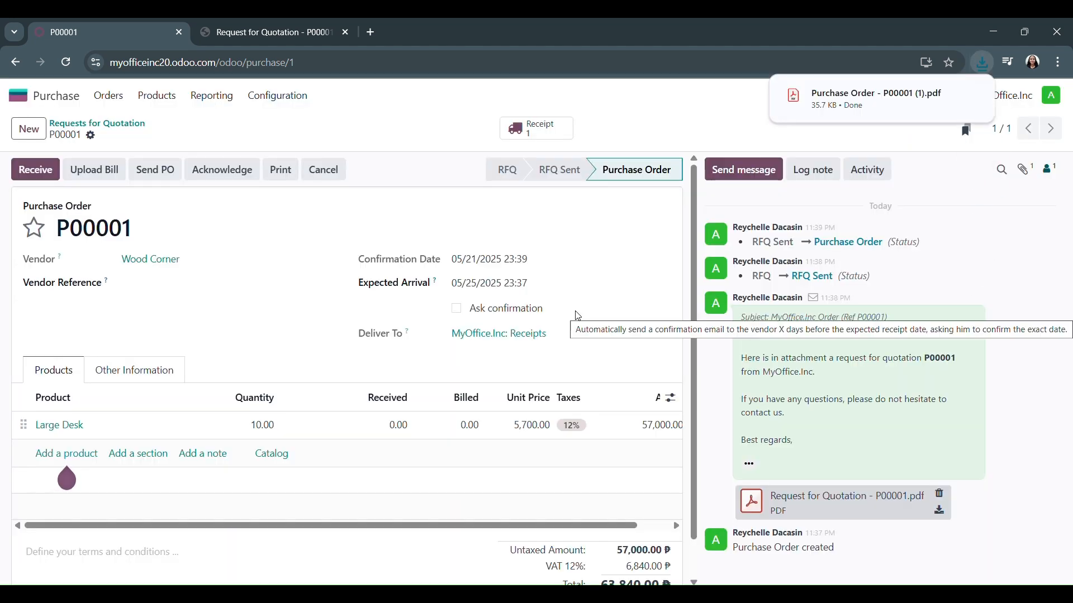
left_click(840, 106)
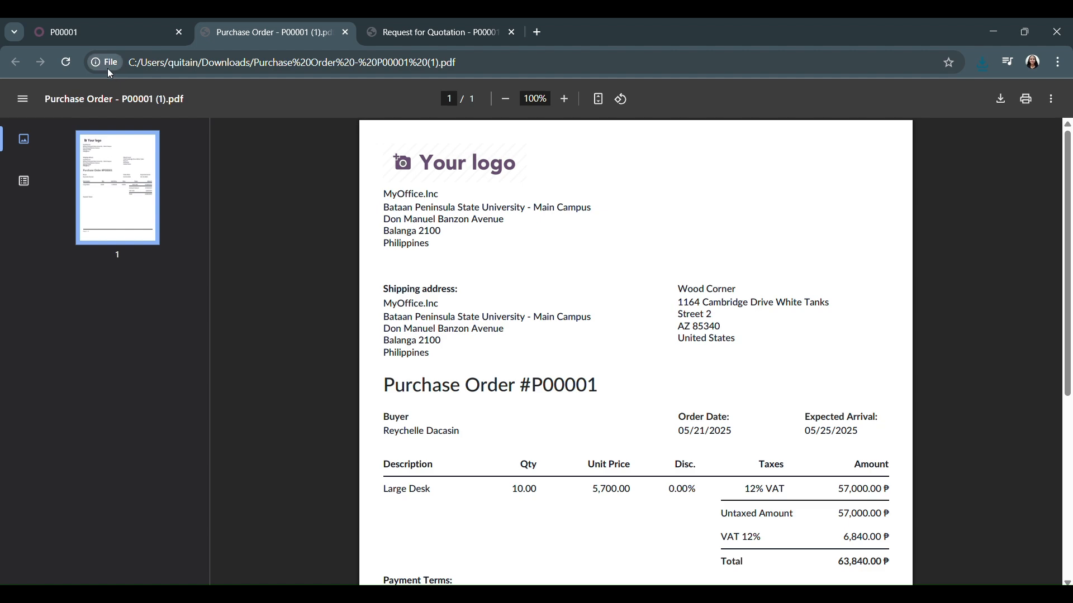
Send the purchase order by email with Wood Corner as the recipient
left_click(78, 31)
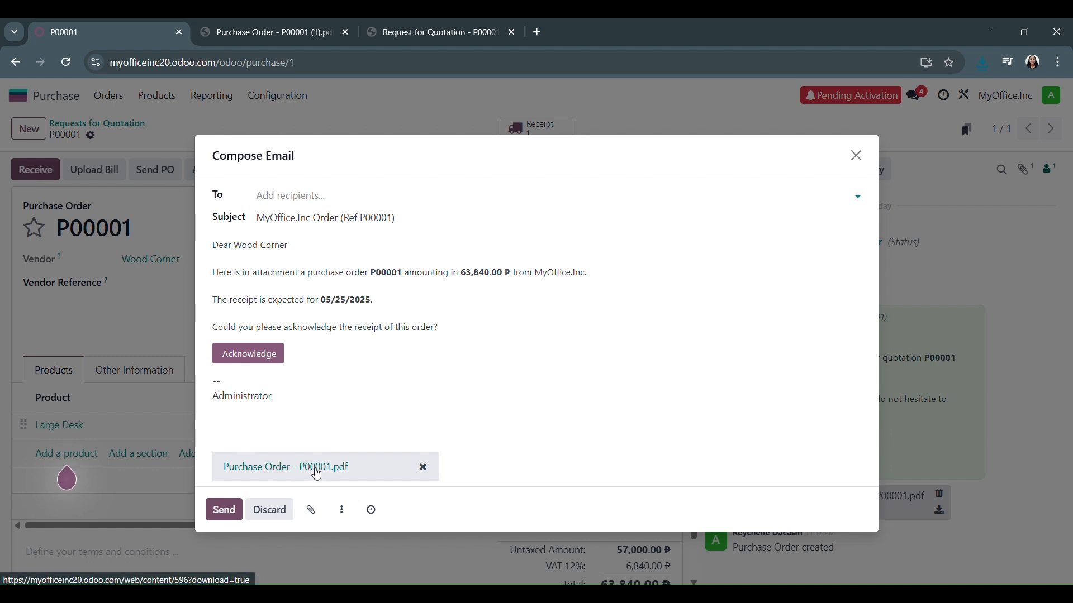
left_click(222, 511)
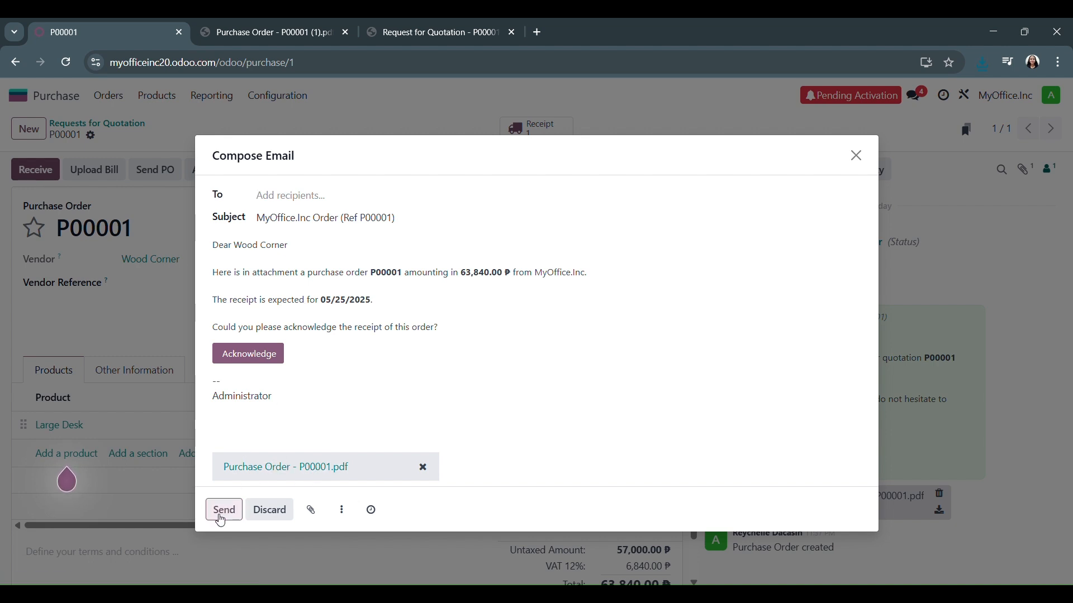
left_click(347, 197)
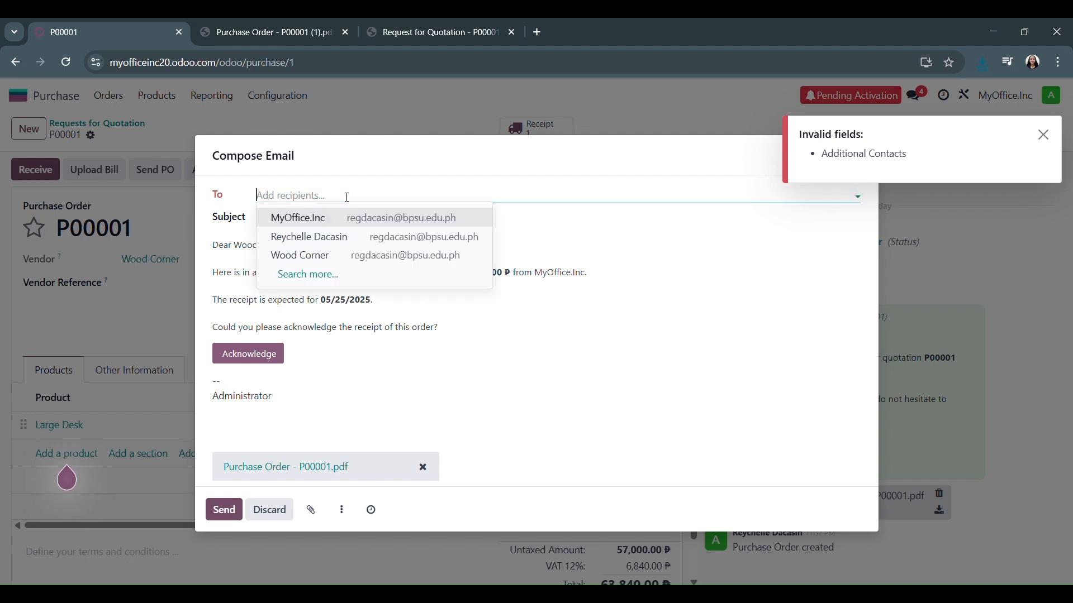
left_click(310, 253)
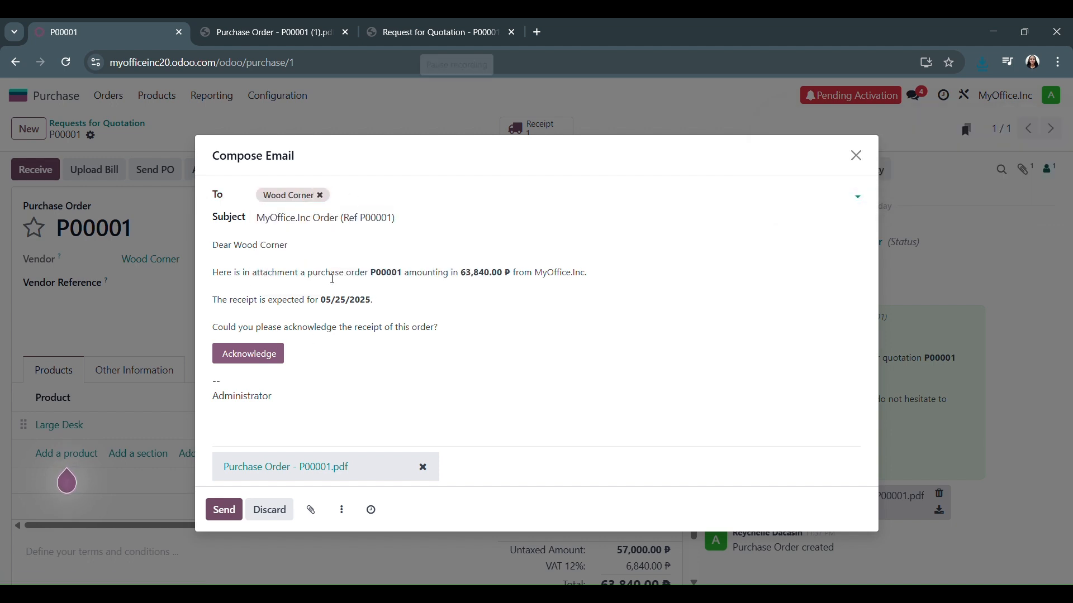
left_click(224, 515)
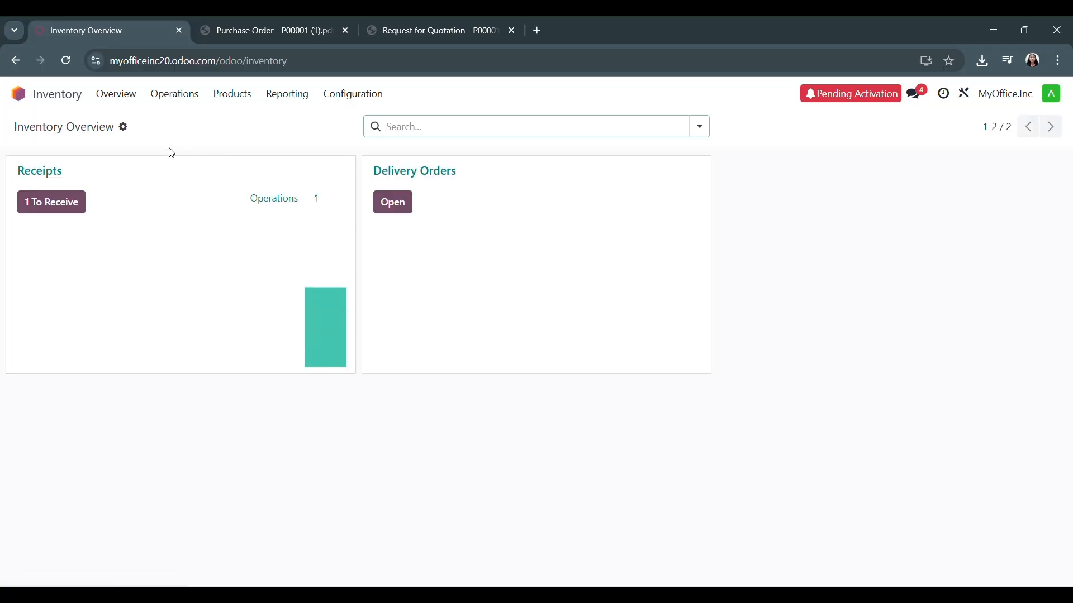
Open the receipt awaiting arrival from Wood Corner in Inventory and validate it for the 10 Large Desks
left_click(43, 212)
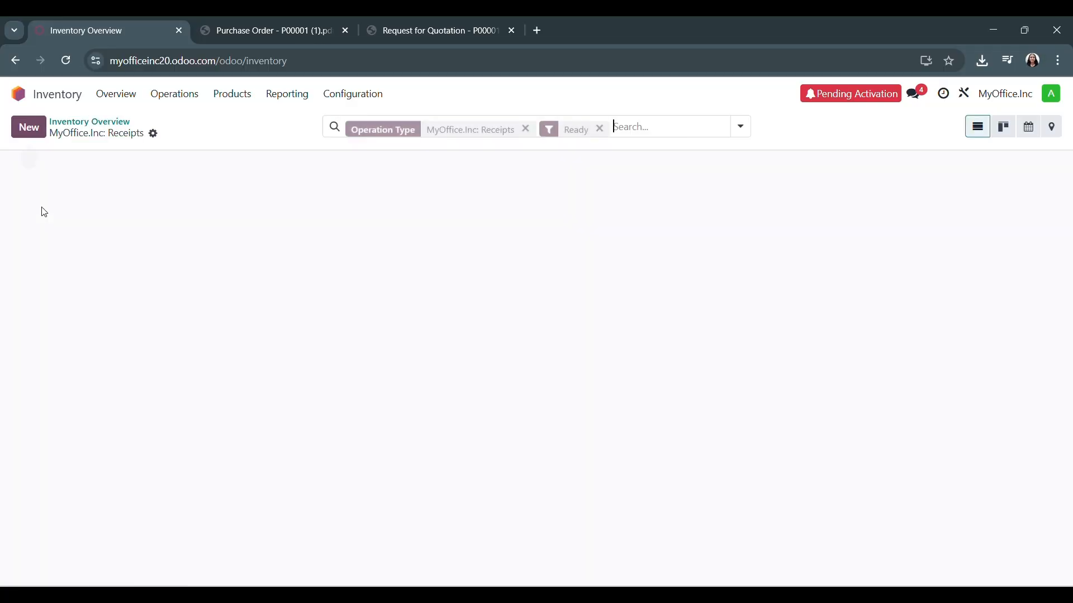
left_click(135, 194)
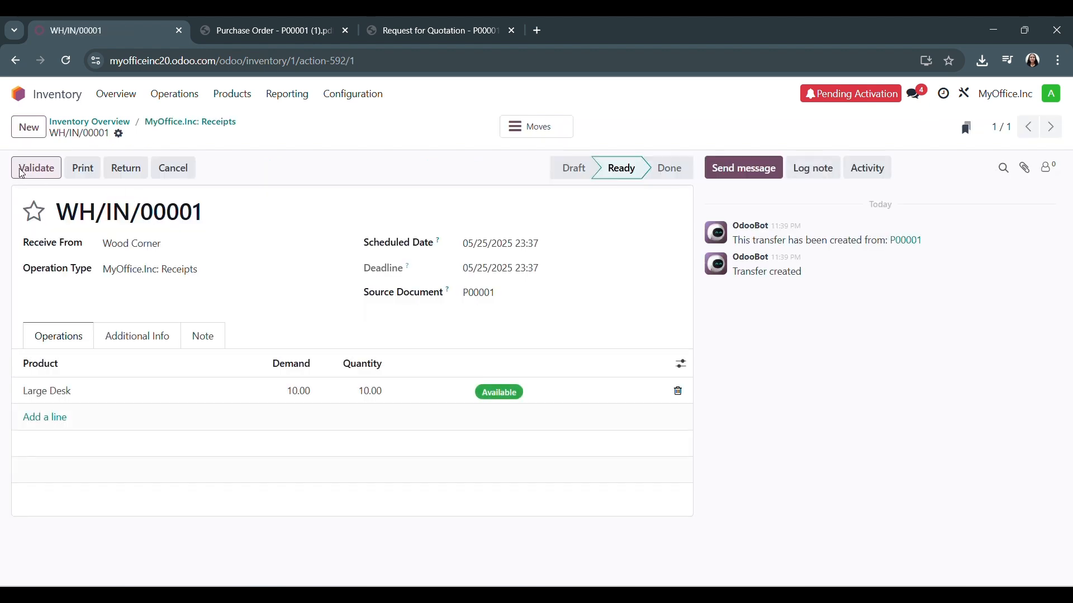
left_click(21, 171)
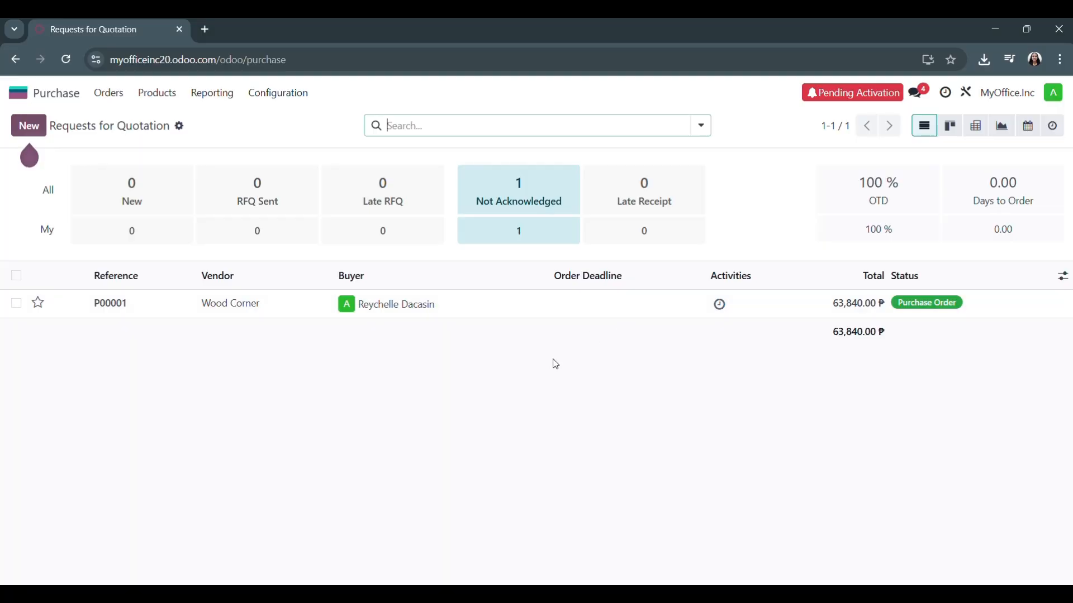
Set the payment terms of the Wood Corner purchase order in Purchase to End of Following Month
left_click(128, 307)
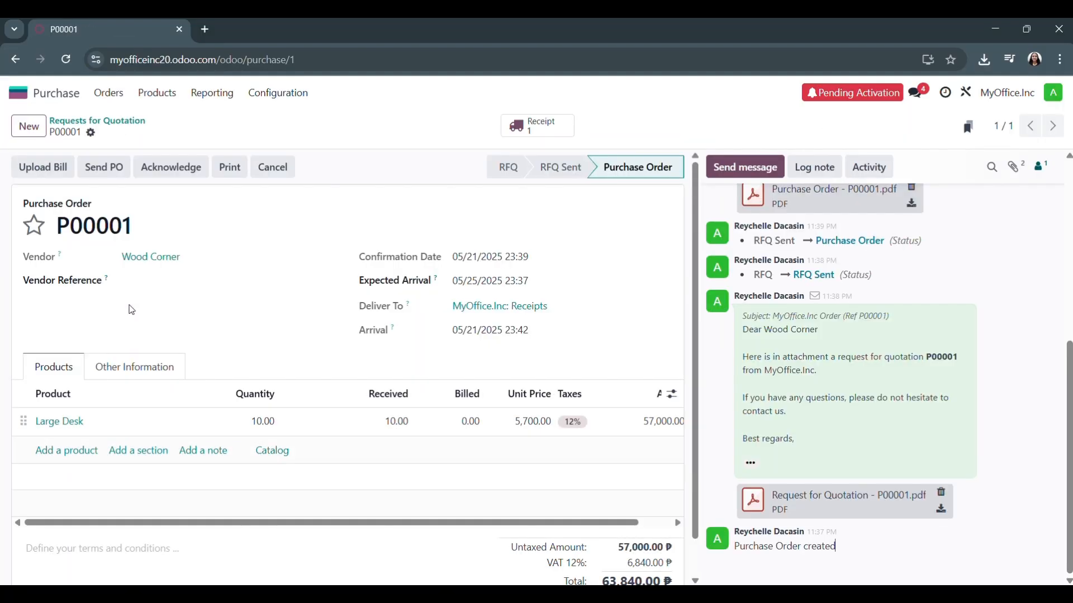
left_click(120, 362)
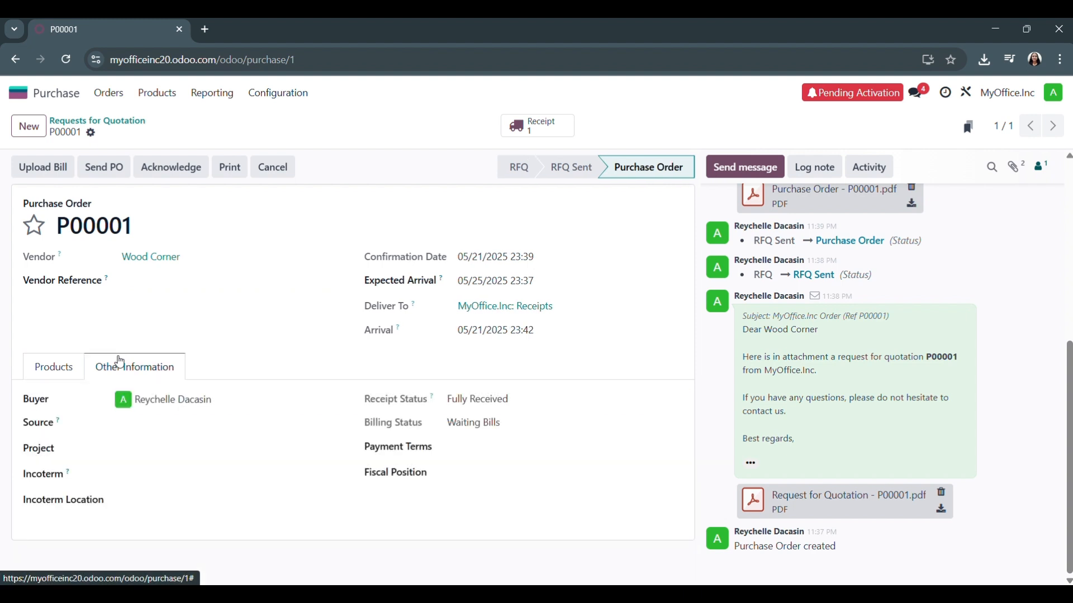
left_click(495, 445)
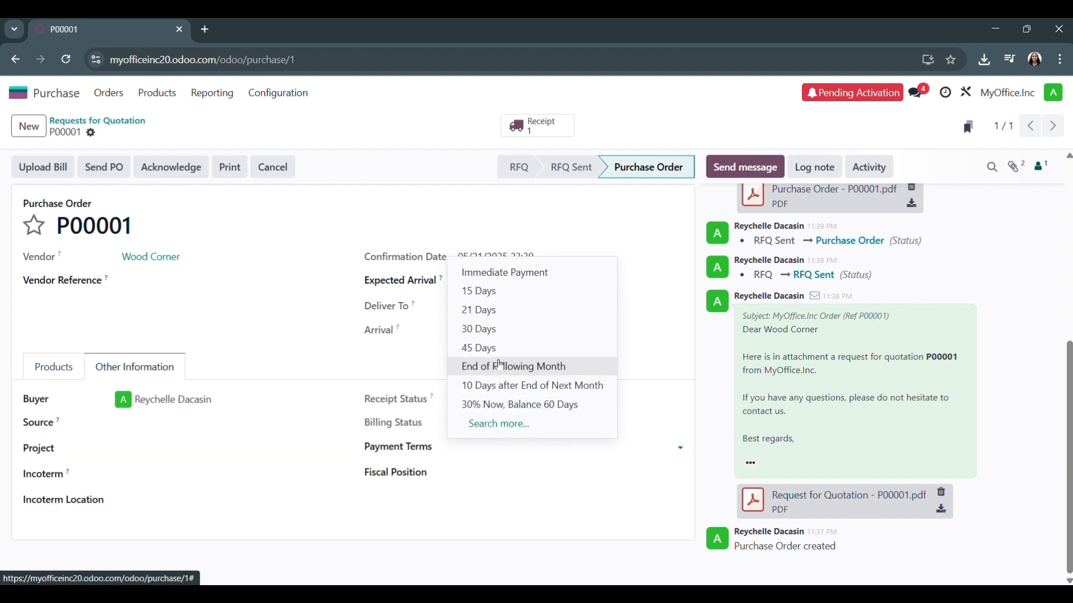
left_click(499, 366)
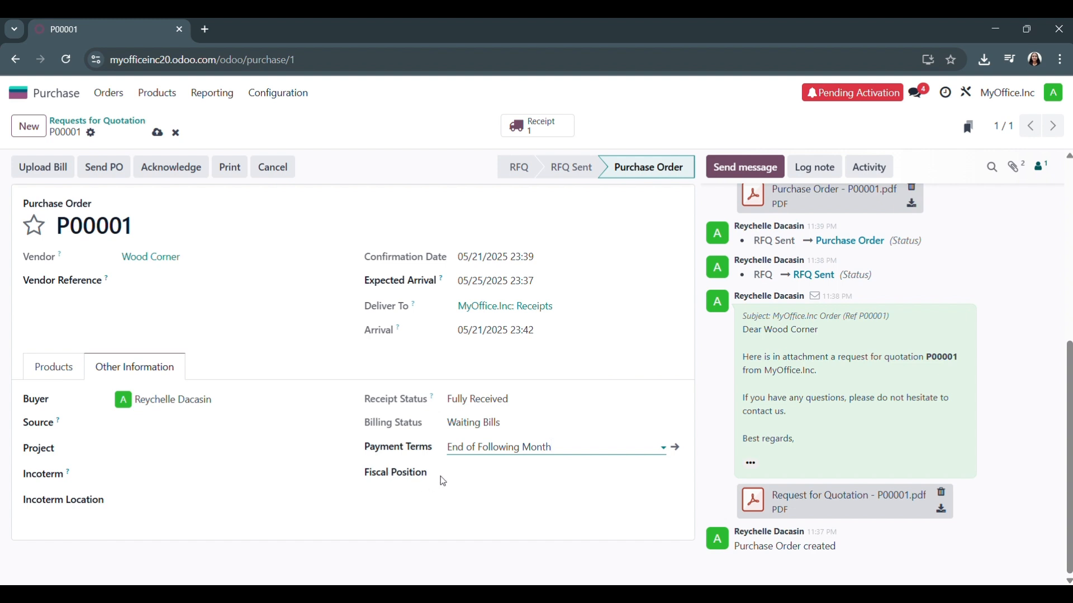
Upload BILL_2025_05_0001 as the order's vendor bill and confirm the bill with a bill date of 05/24/2025
left_click(39, 165)
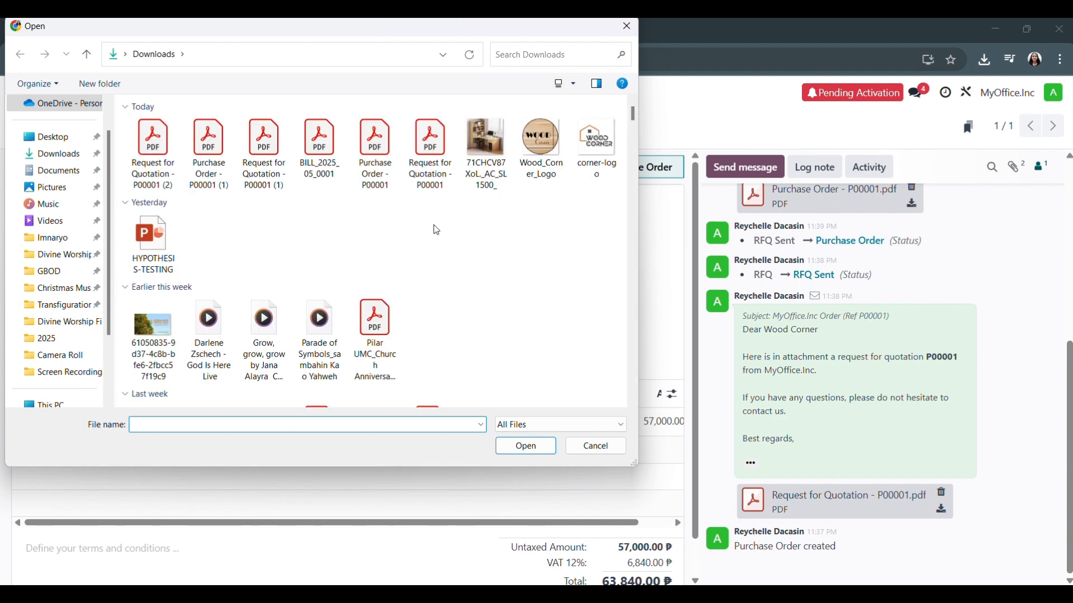
double_click(319, 148)
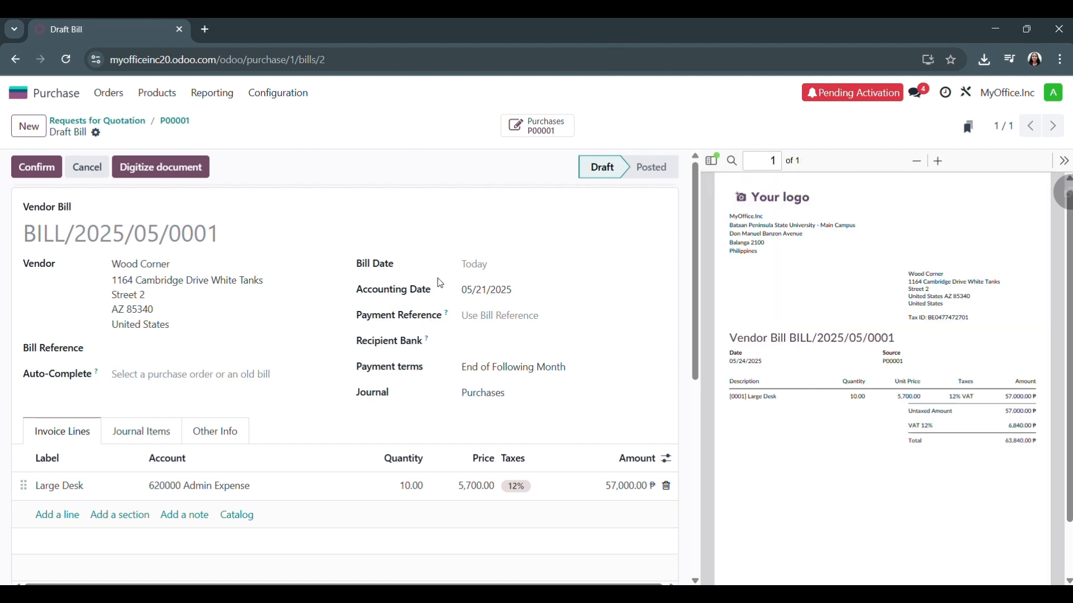
left_click(485, 270)
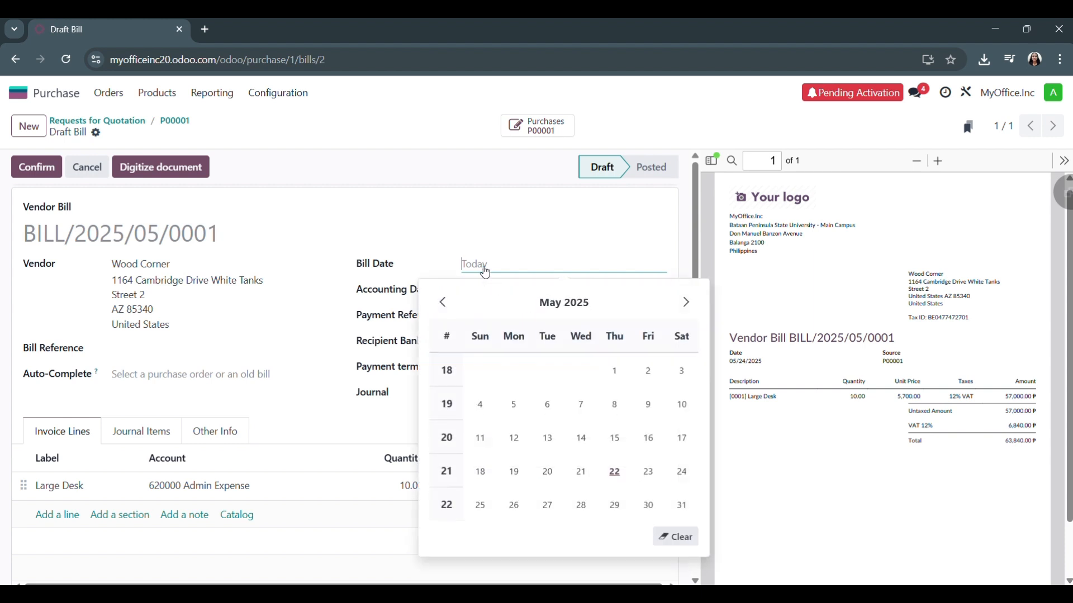
left_click(581, 472)
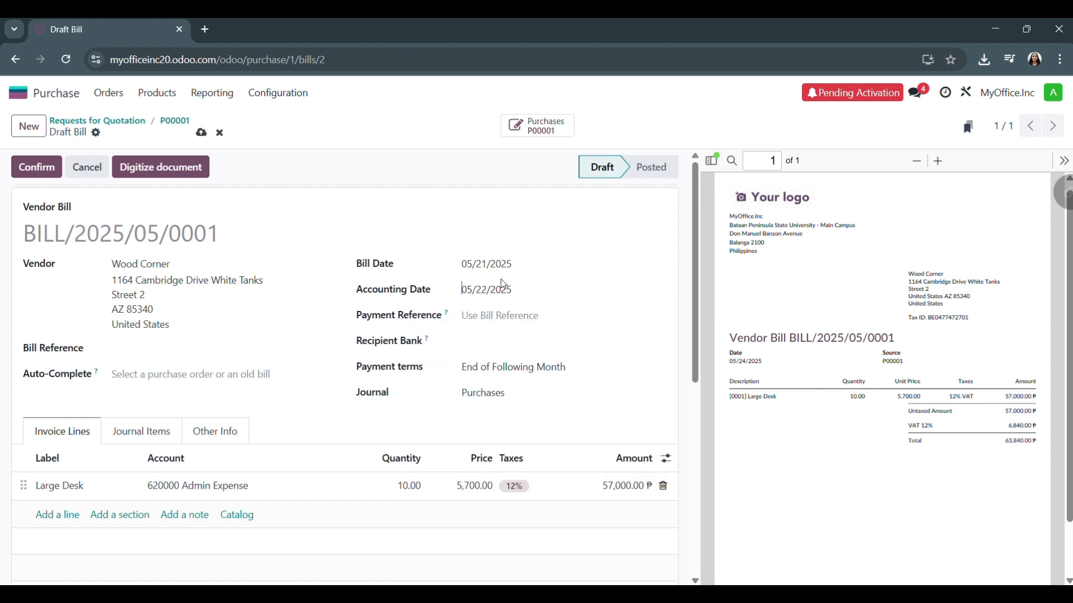
left_click(528, 263)
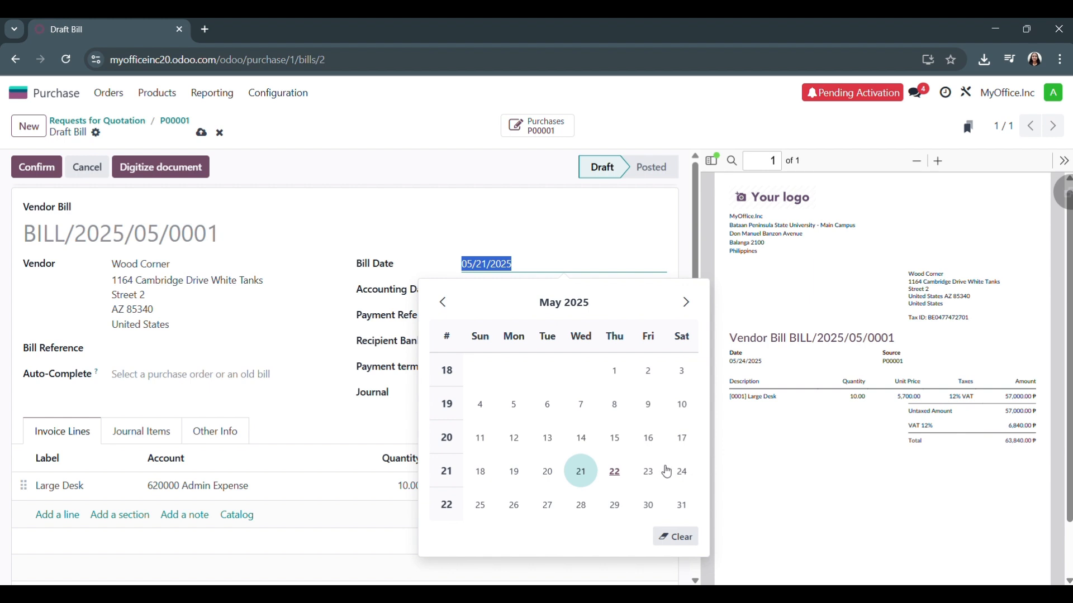
left_click(678, 471)
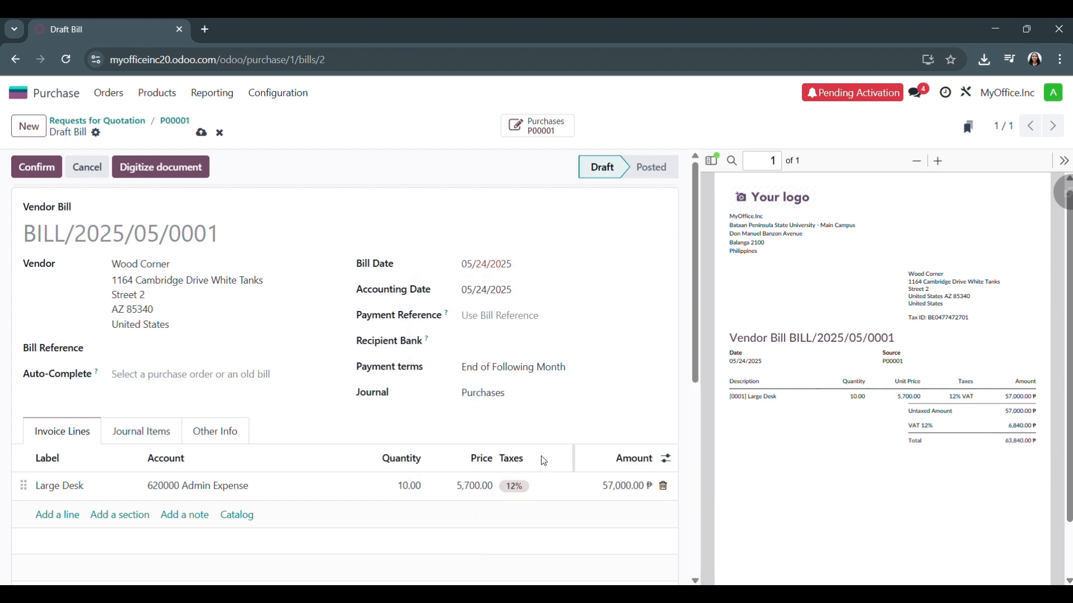
left_click(34, 177)
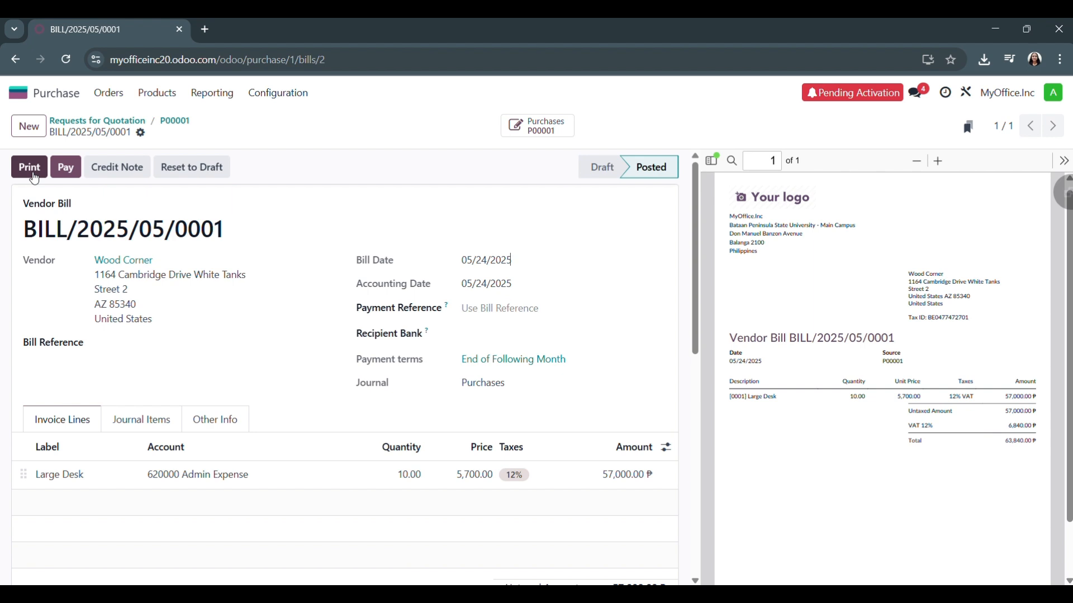
Create the payment for the vendor bill through the Bank journal by Manual Payment, and print the bill
left_click(73, 172)
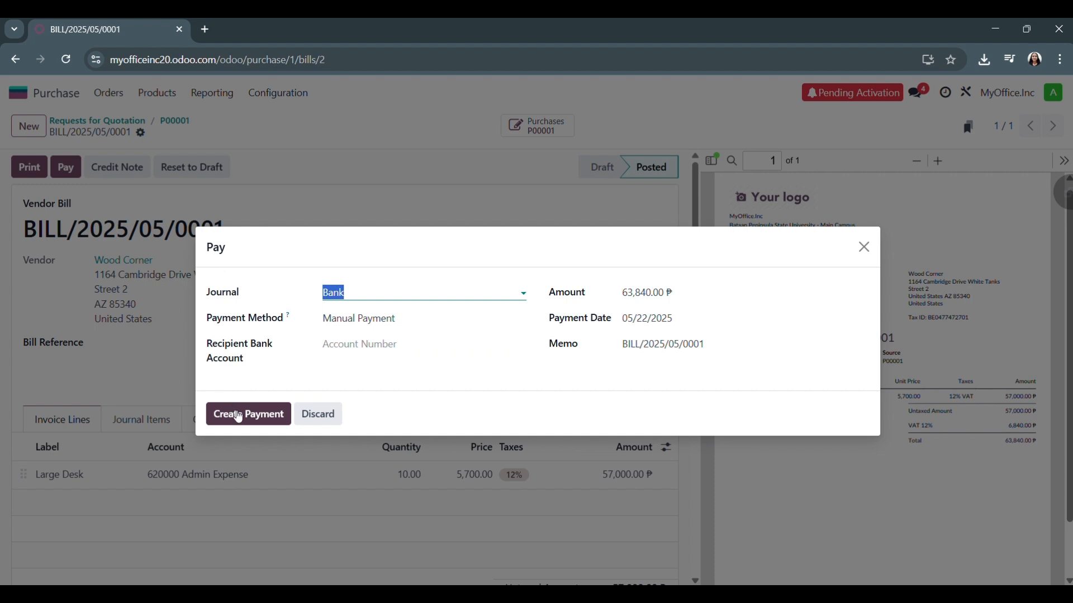
left_click(239, 418)
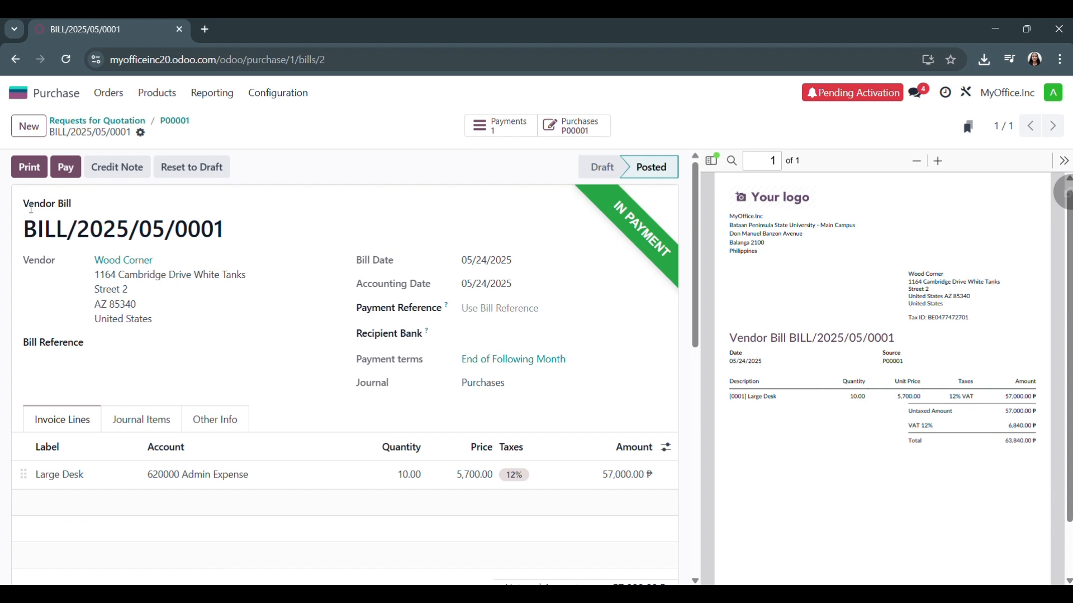
left_click(34, 176)
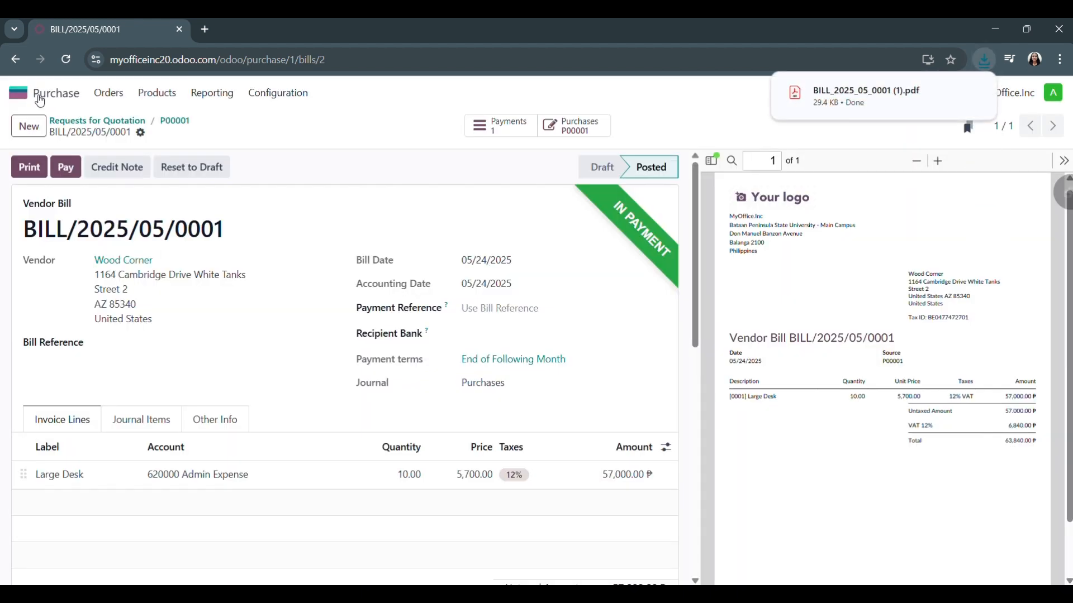
Upload the downloaded BILL_2025_05_0001 (1) PDF as a new vendor bill in the Accounting app's Bills list
left_click(32, 96)
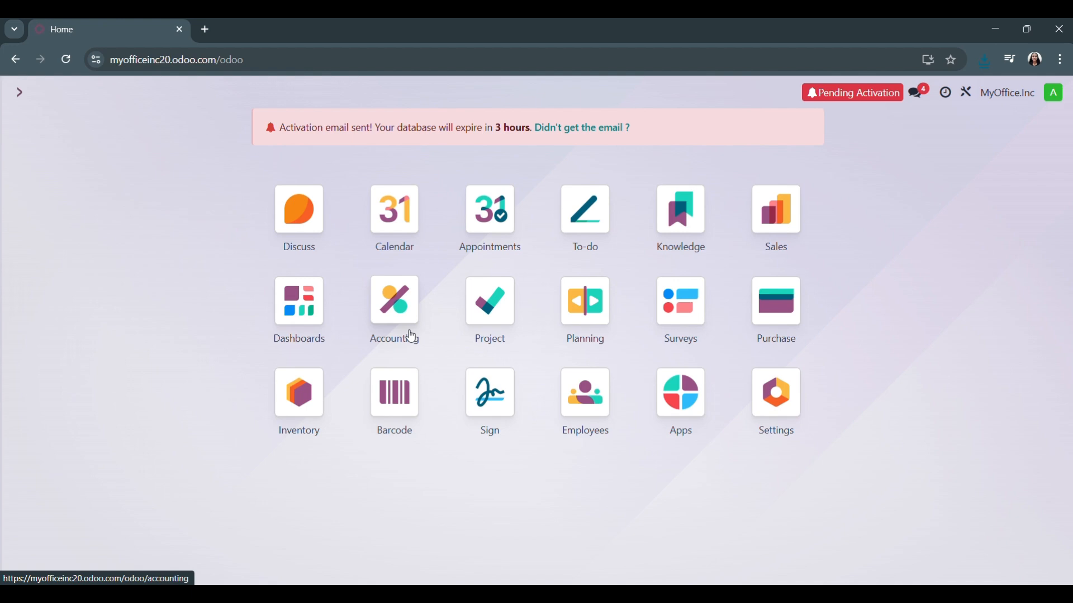
left_click(407, 334)
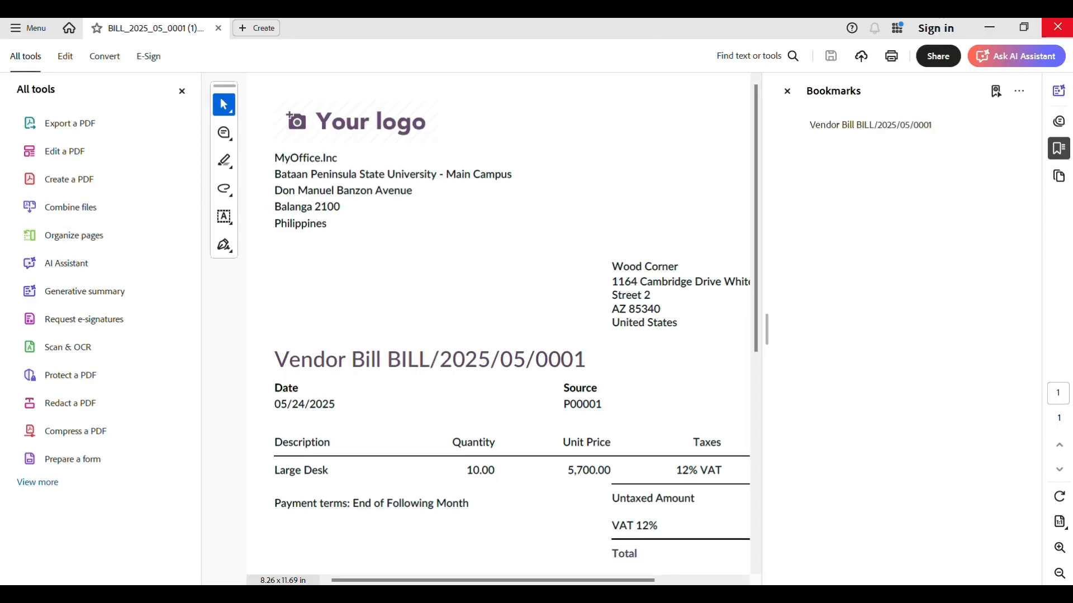
left_click(1058, 27)
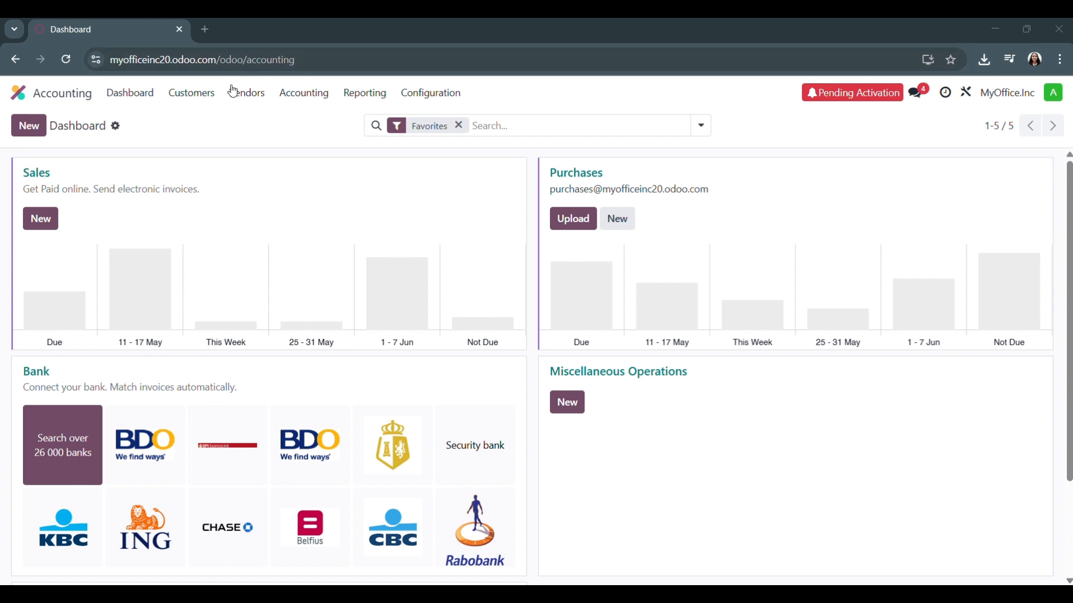
left_click(243, 94)
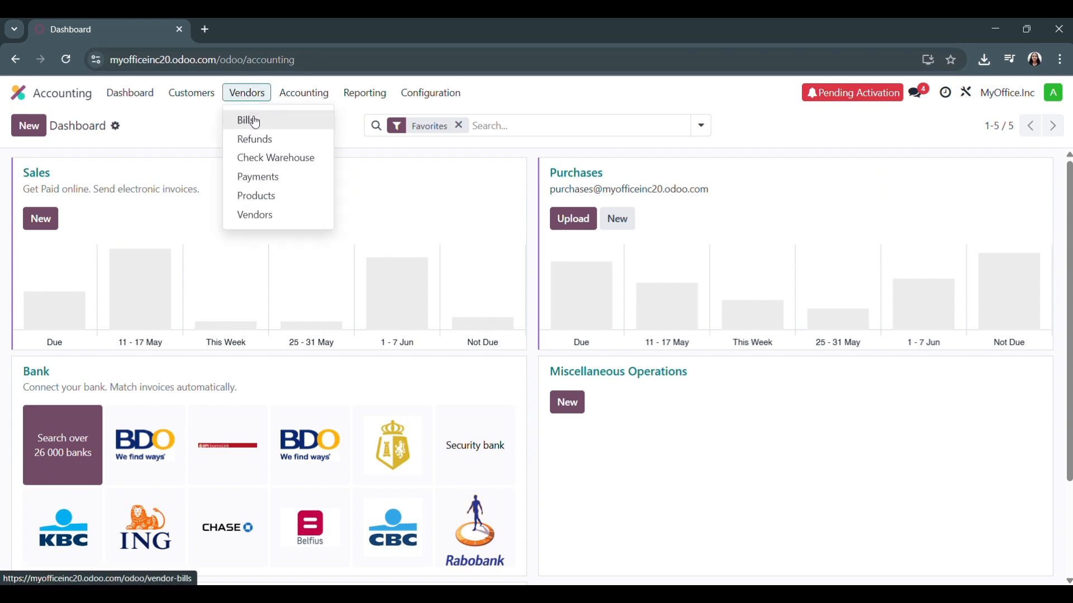
left_click(255, 121)
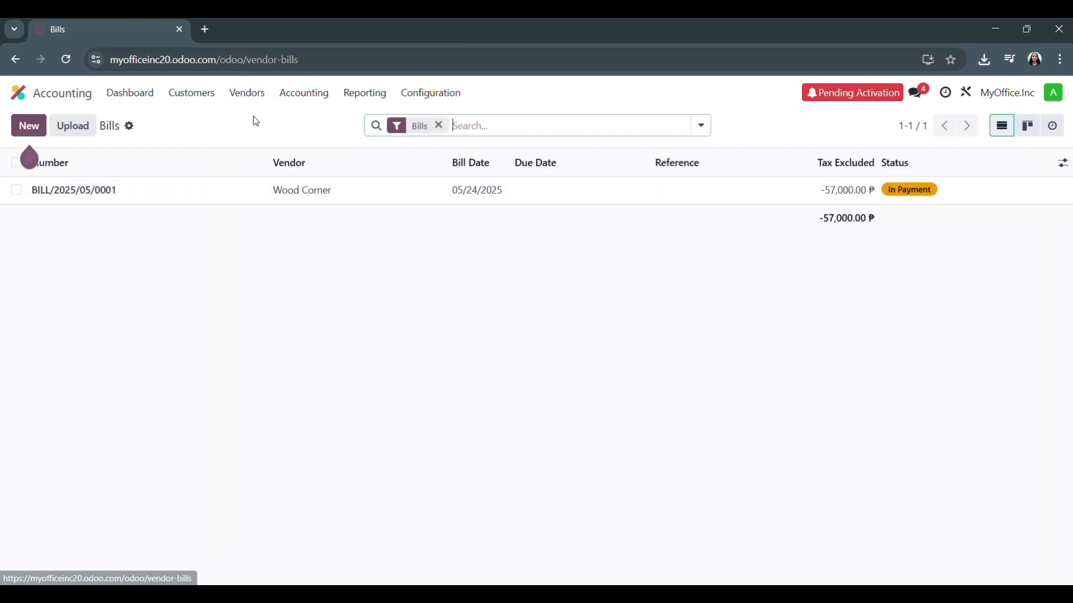
left_click(84, 129)
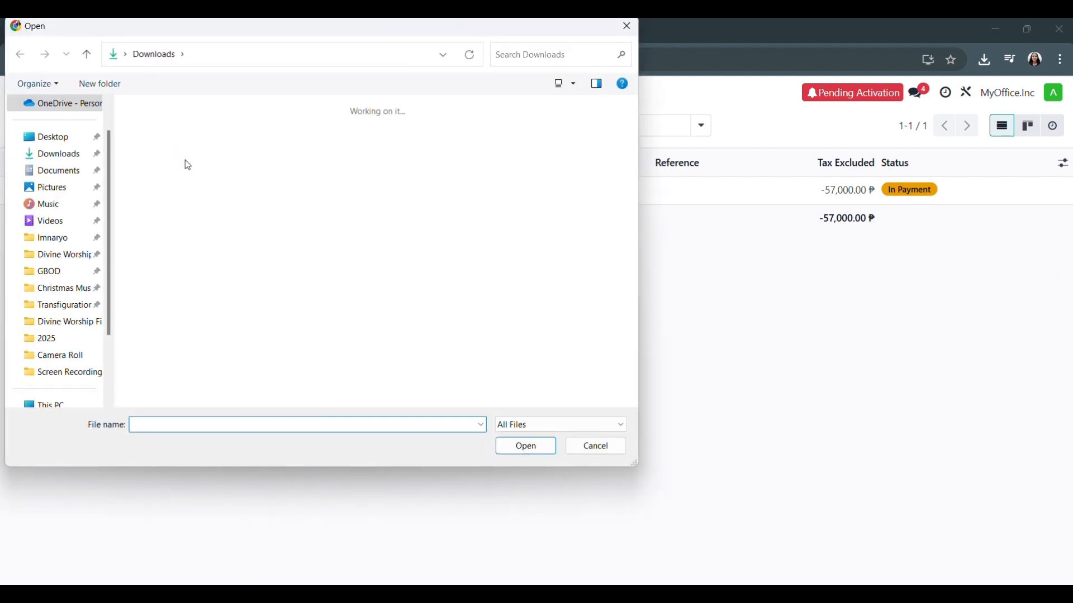
left_click(174, 159)
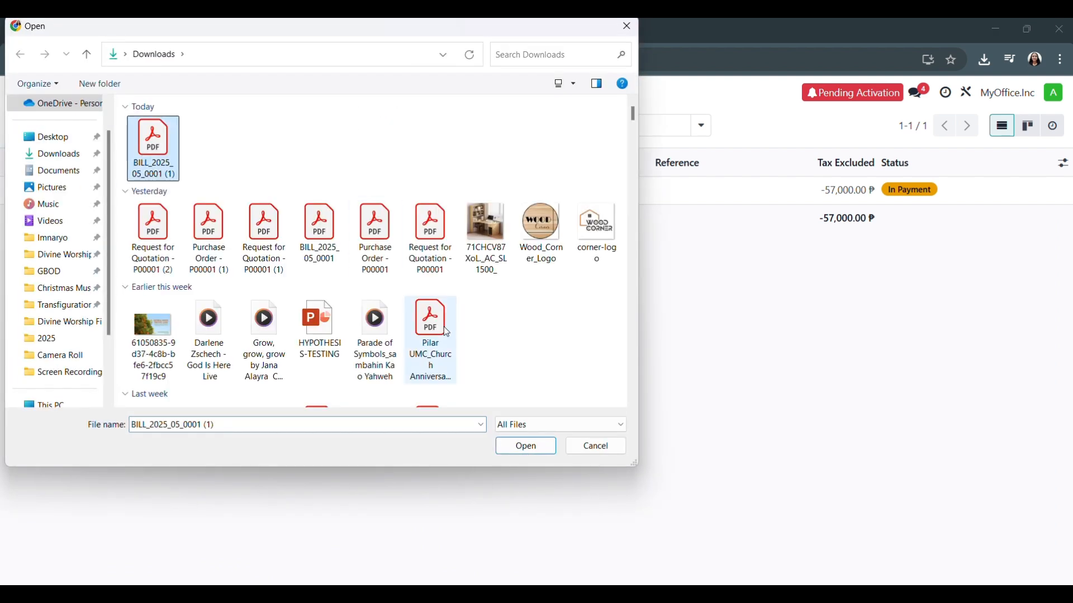
left_click(525, 446)
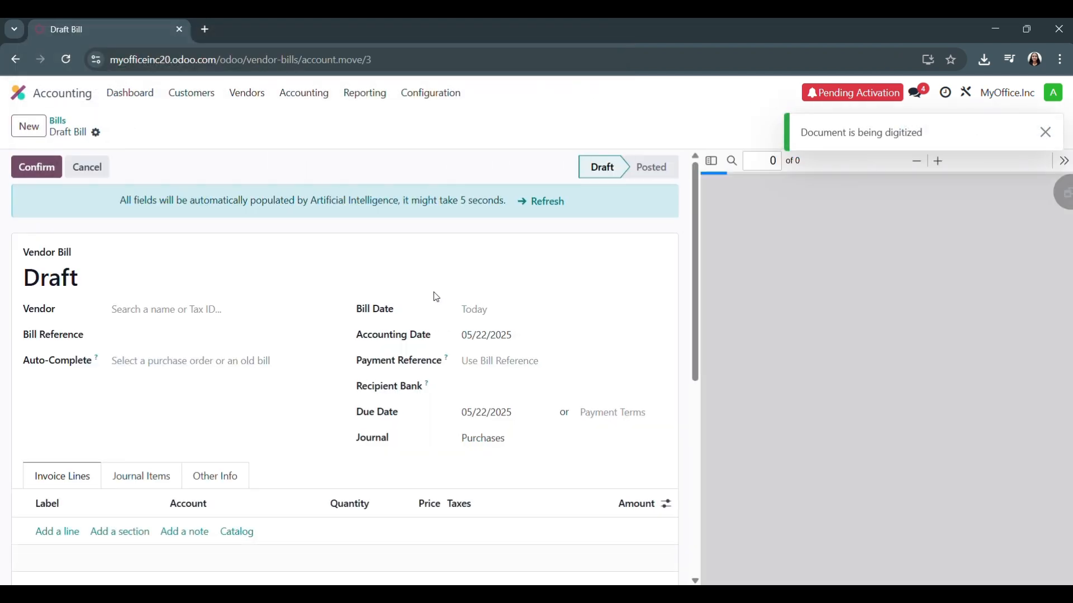
Review the draft vendor bill's fields, invoice lines, totals and message log against the attached PDF, and open the message composer for followers
scroll(507, 332, "down", 4)
scroll(507, 333, "up", 4)
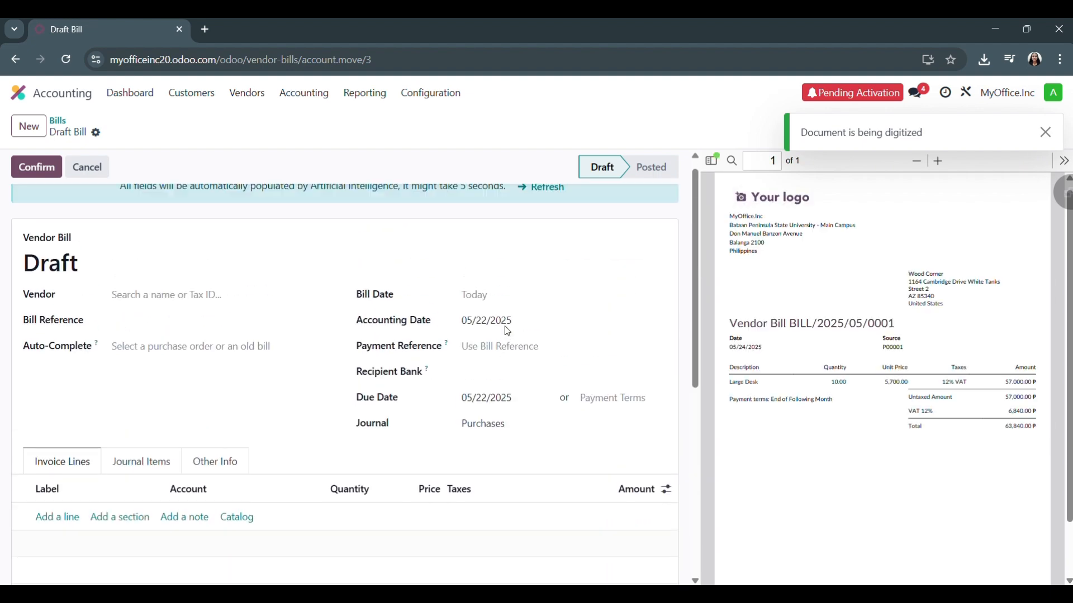
scroll(506, 333, "down", 5)
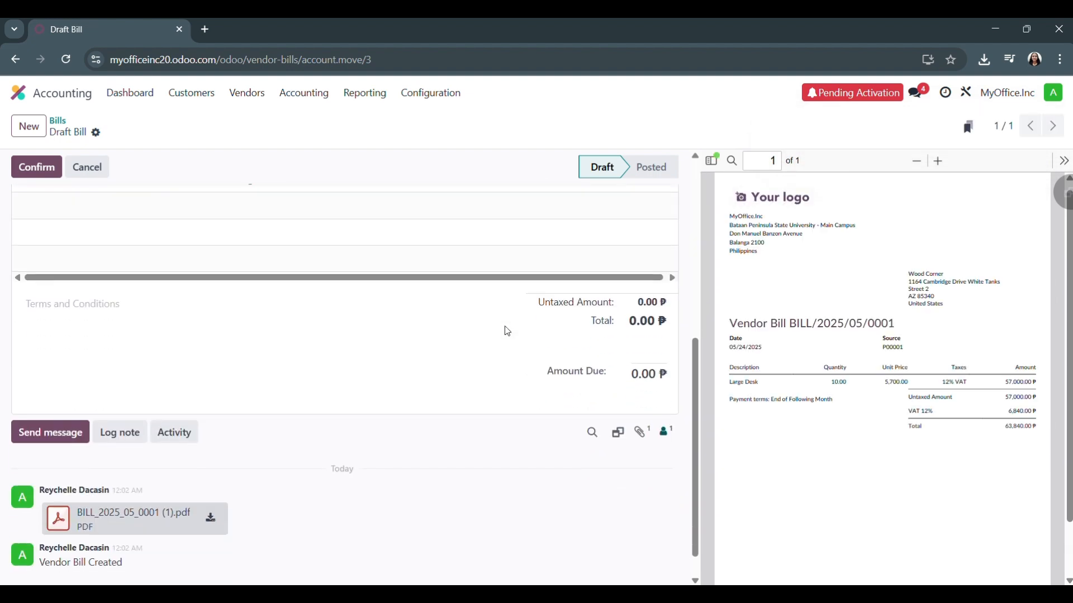
scroll(251, 324, "up", 1)
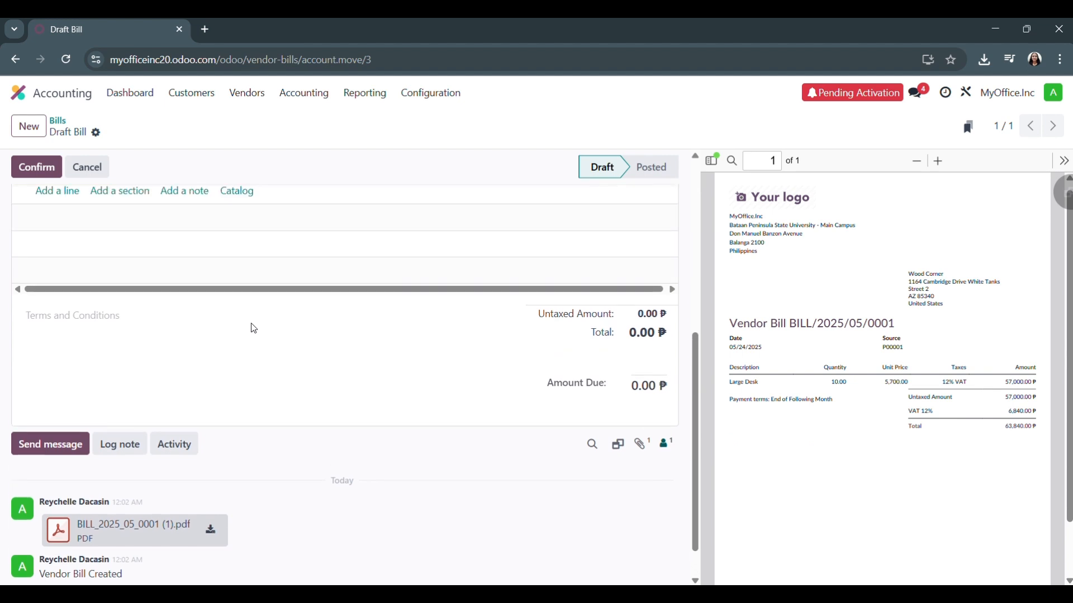
scroll(251, 324, "down", 1)
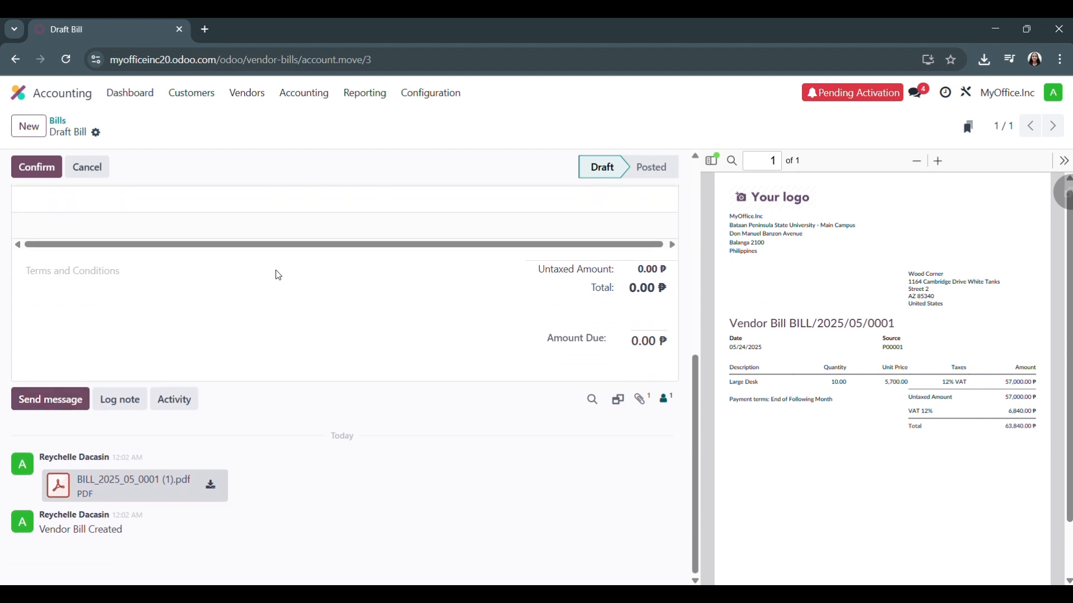
scroll(279, 270, "up", 3)
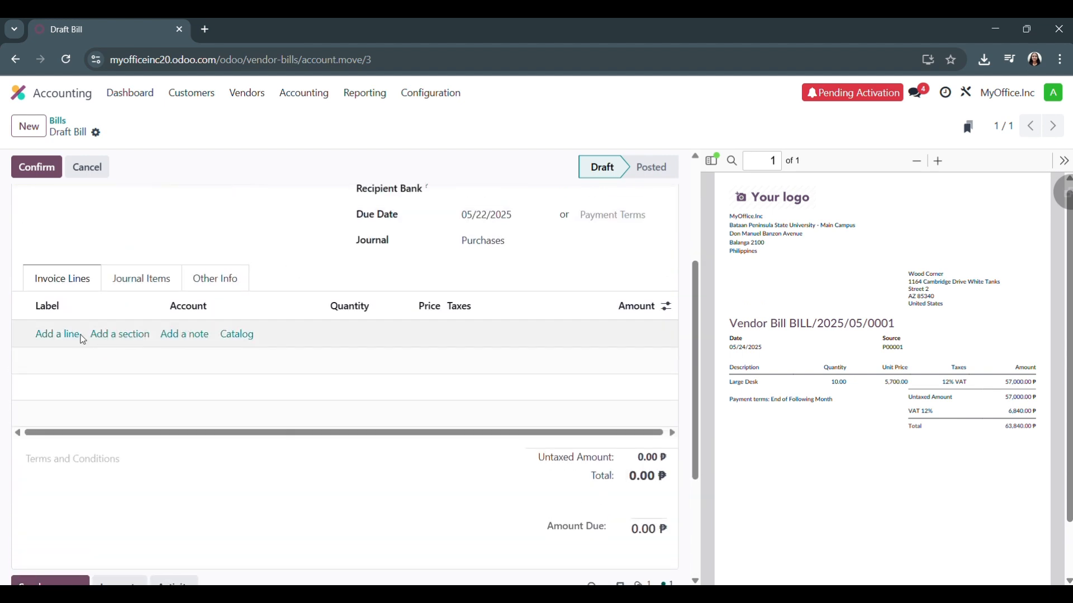
scroll(78, 339, "up", 3)
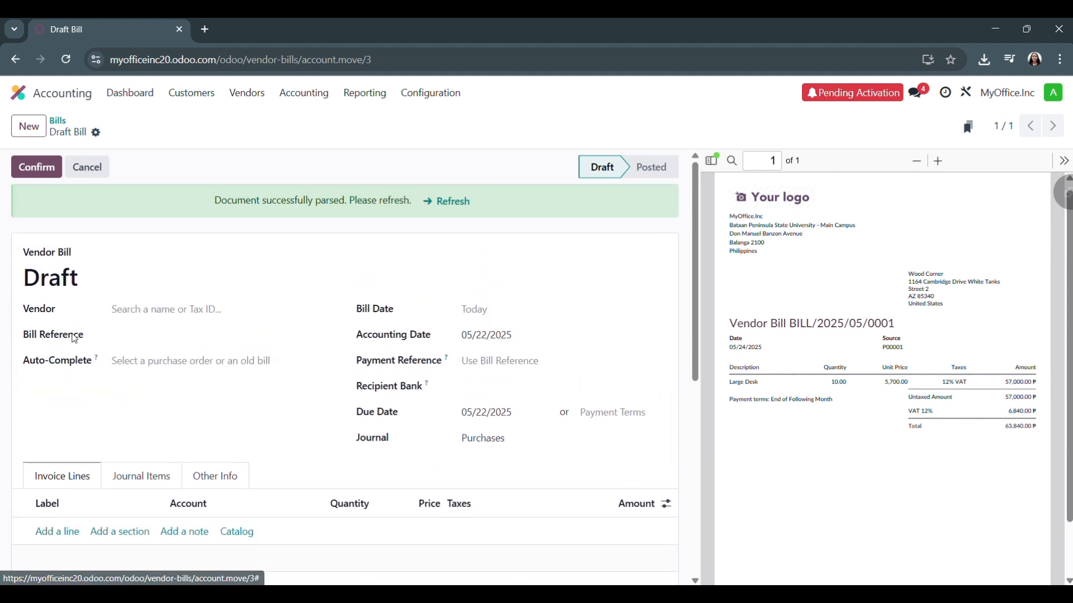
scroll(75, 339, "down", 6)
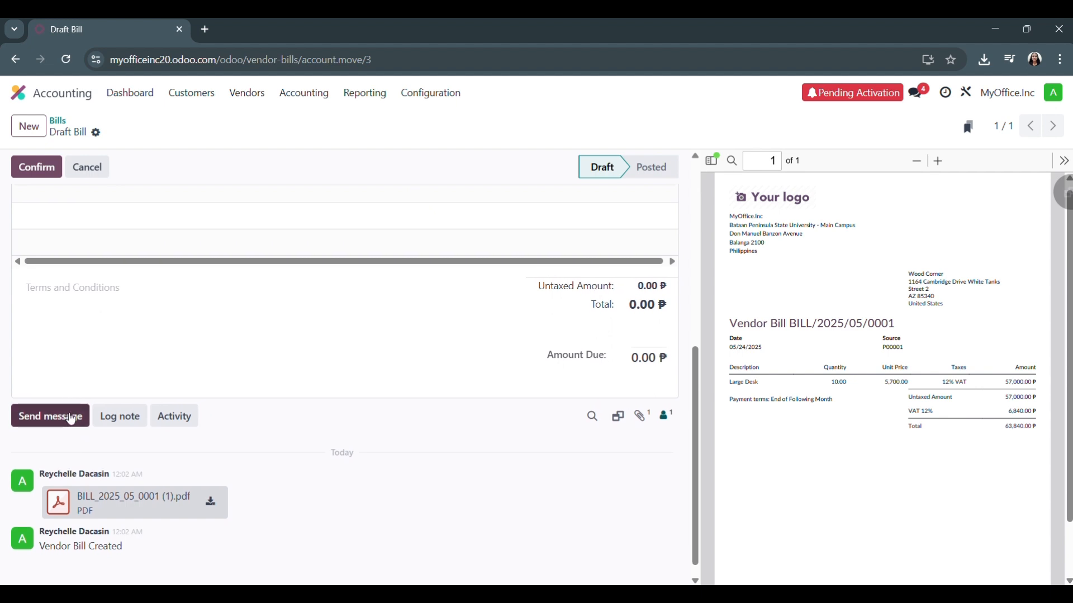
scroll(213, 342, "up", 8)
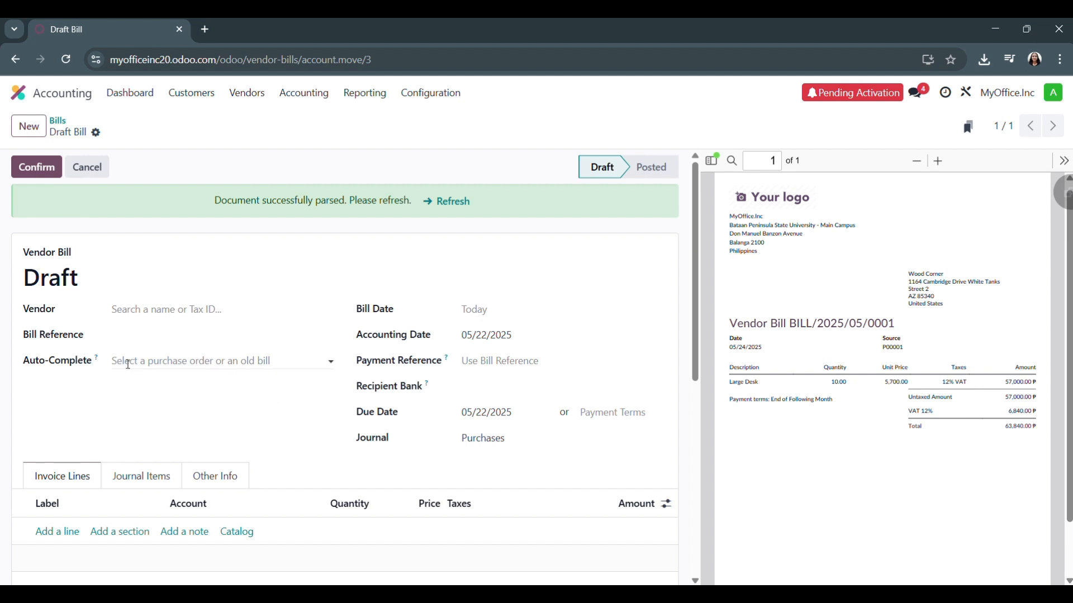
scroll(199, 451, "down", 7)
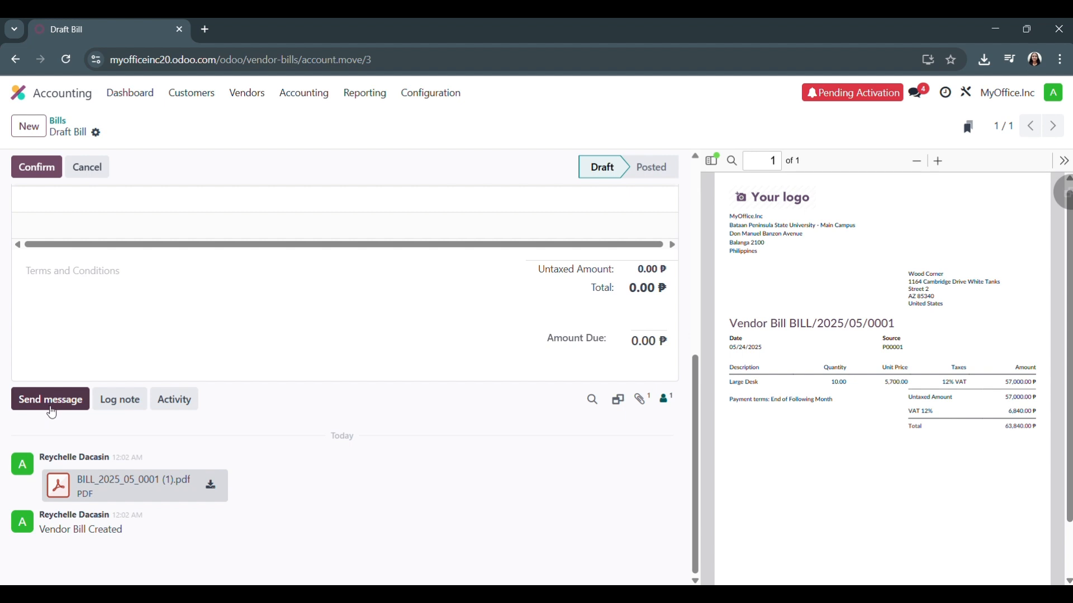
left_click(52, 412)
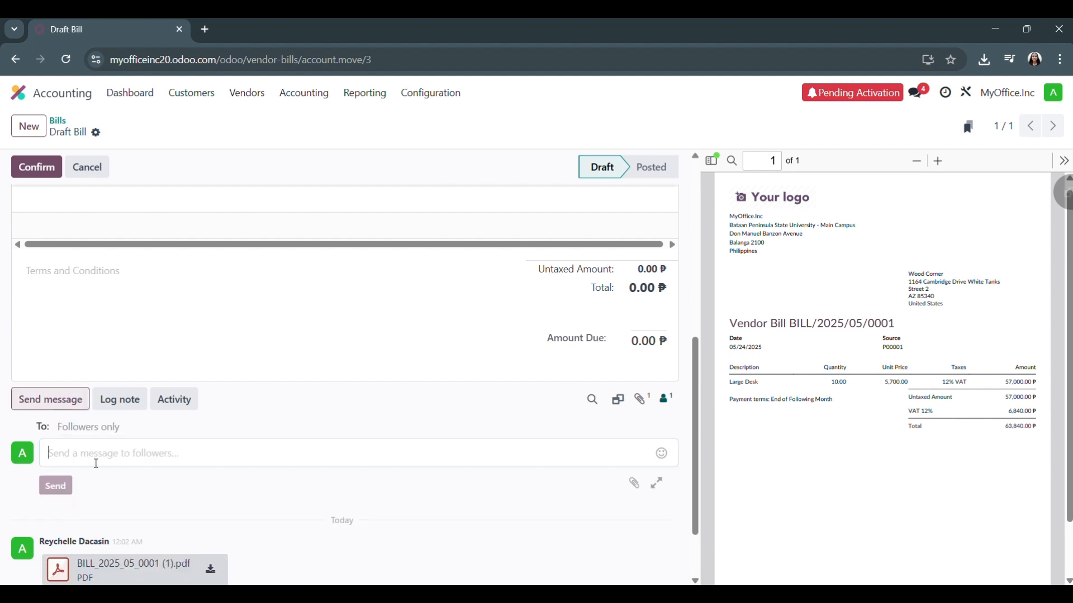
scroll(172, 515, "down", 2)
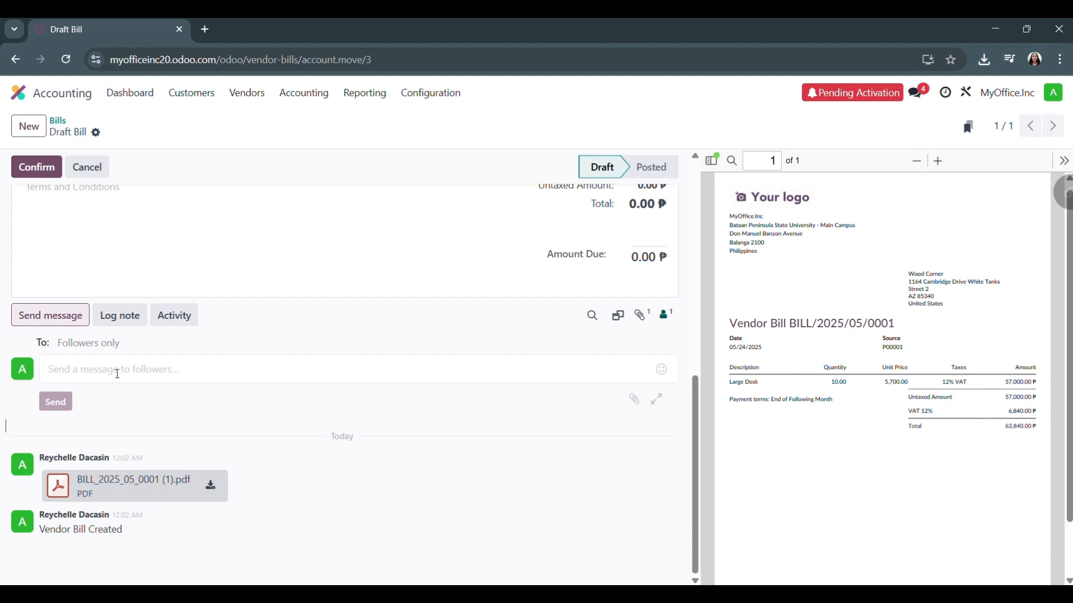
scroll(226, 363, "up", 6)
scroll(226, 367, "up", 2)
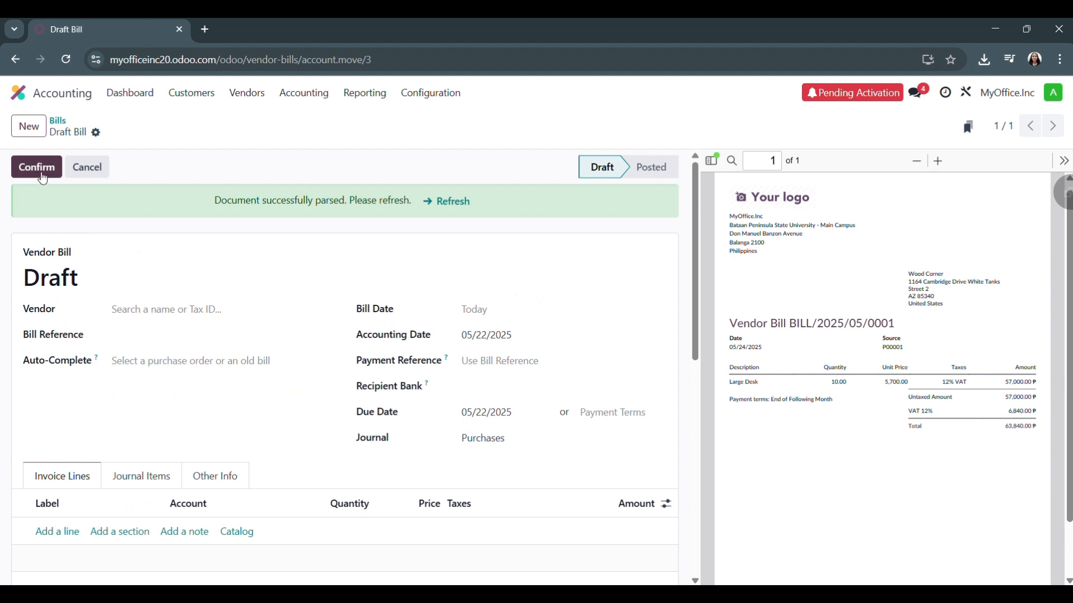
Confirm the uploaded draft vendor bill and check its change log
left_click(37, 167)
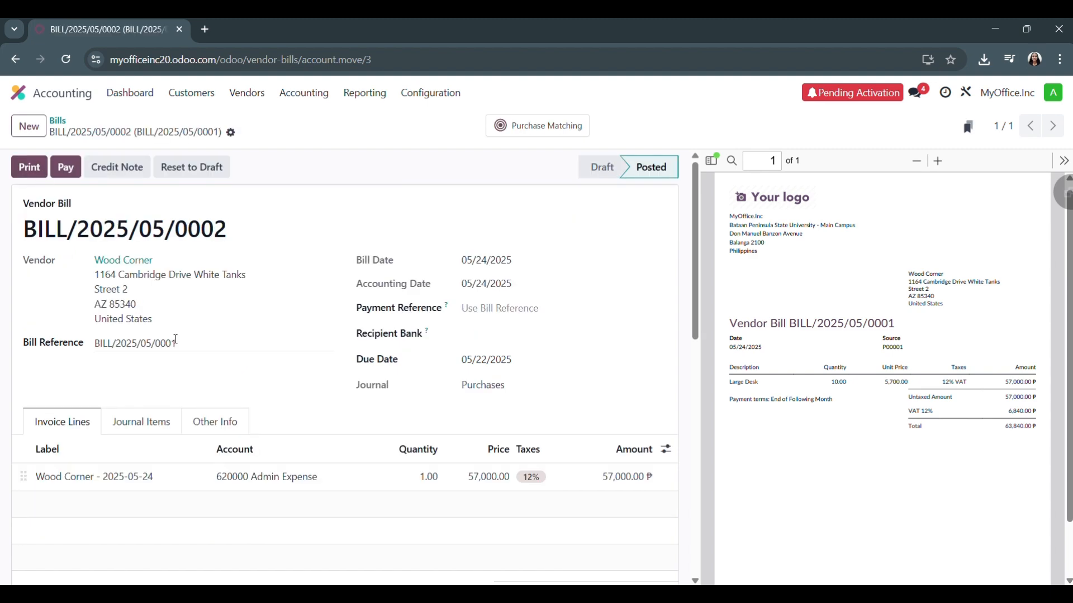
scroll(176, 340, "down", 10)
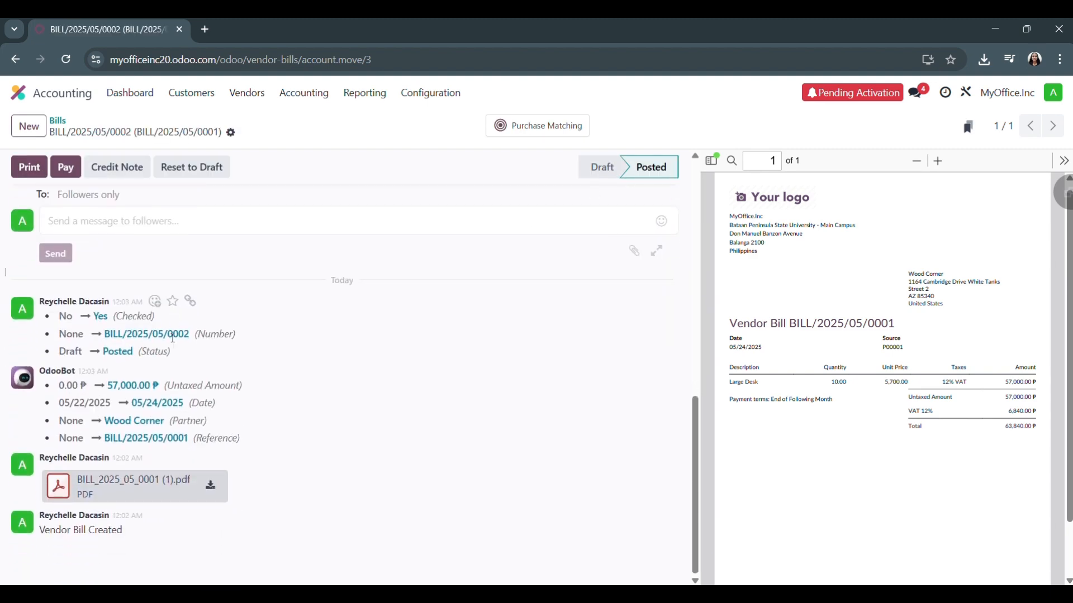
scroll(173, 338, "up", 10)
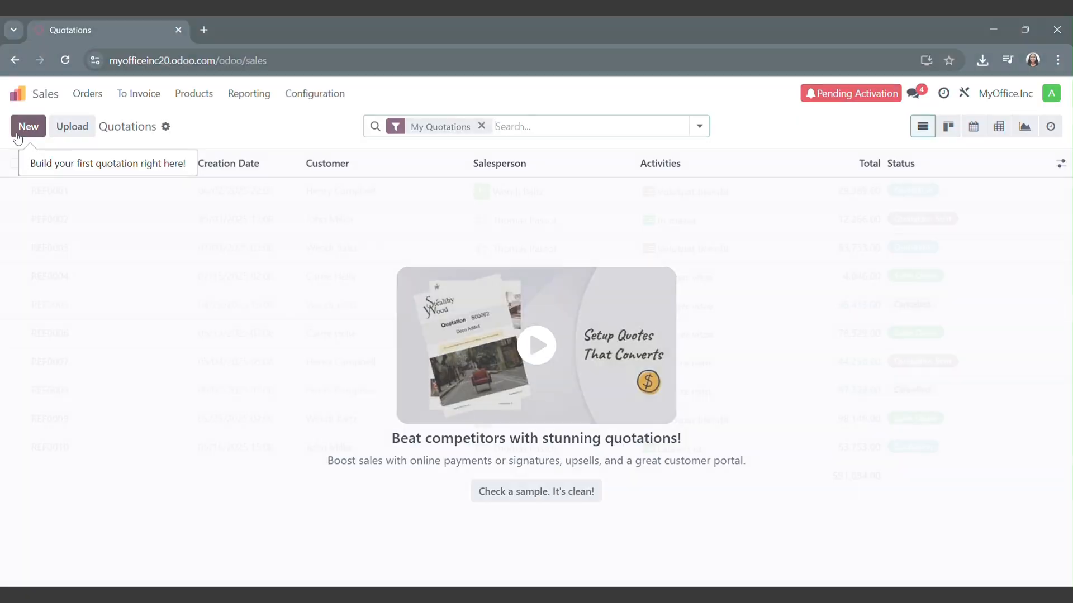
Start a new quotation in Sales and create a new customer on it by entering the customer's first name
left_click(23, 129)
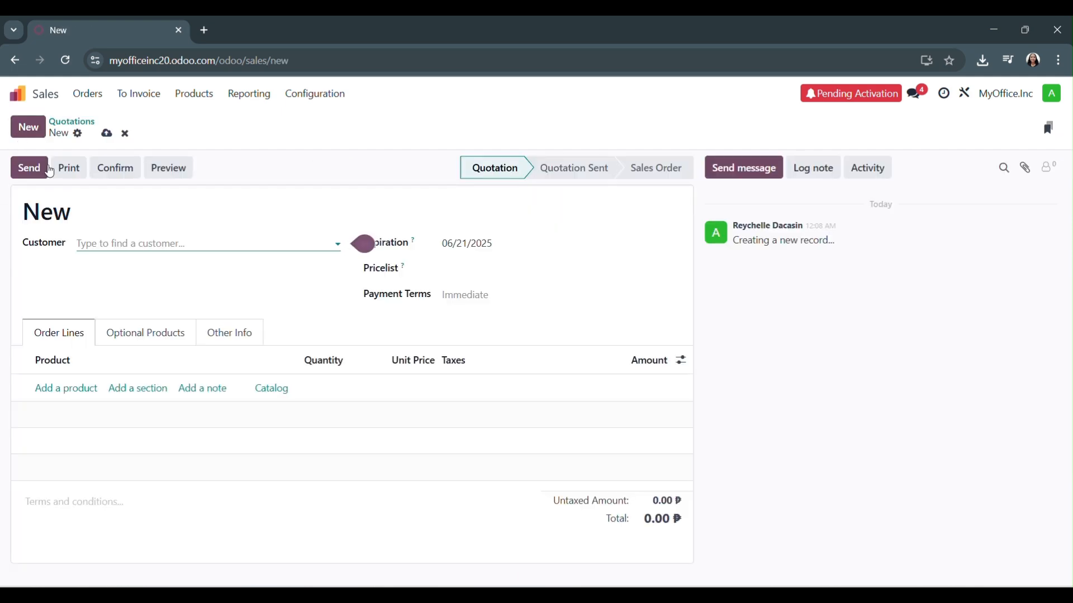
type("B")
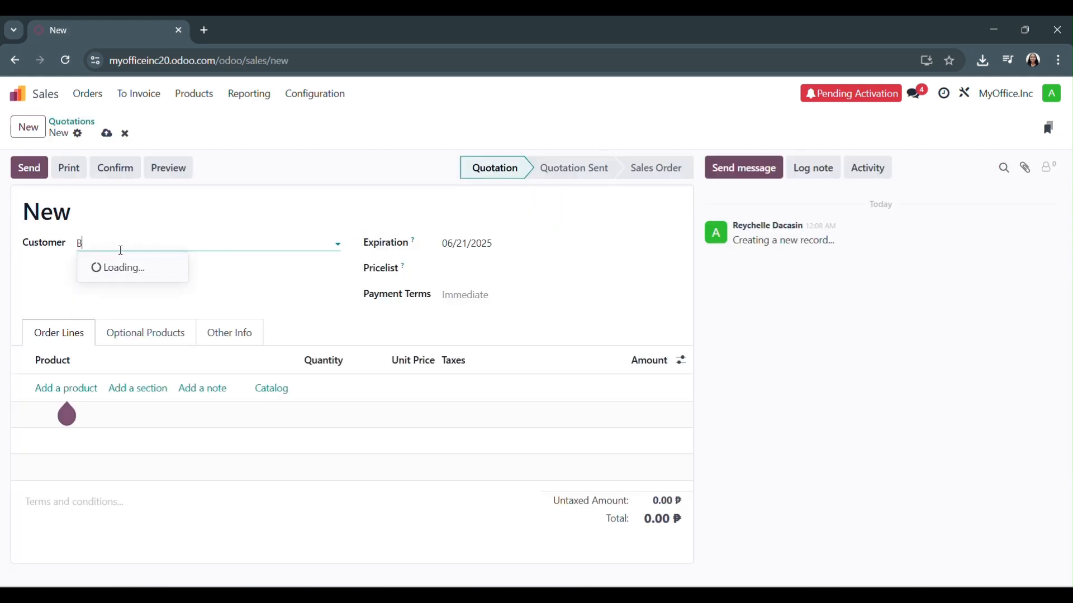
type("randon")
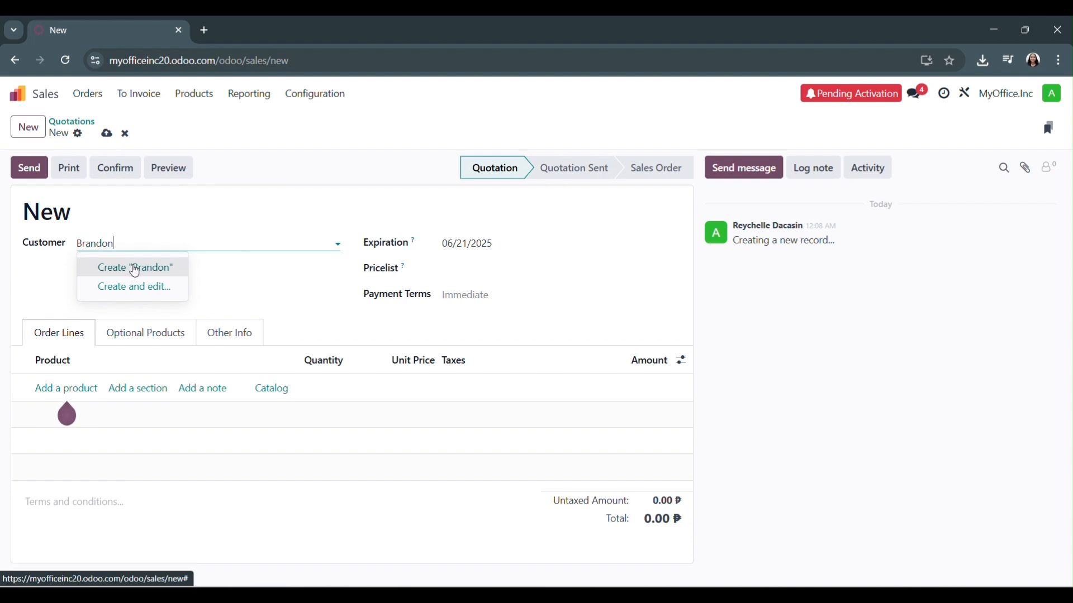
left_click(134, 268)
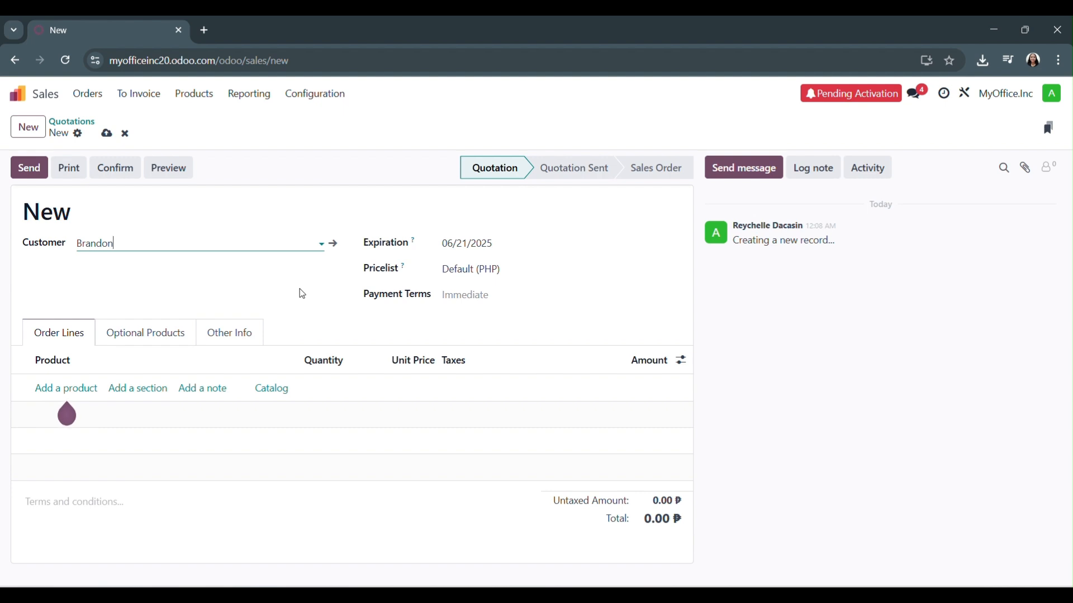
Add Large Desk as a product line on the customer's quotation
left_click(77, 388)
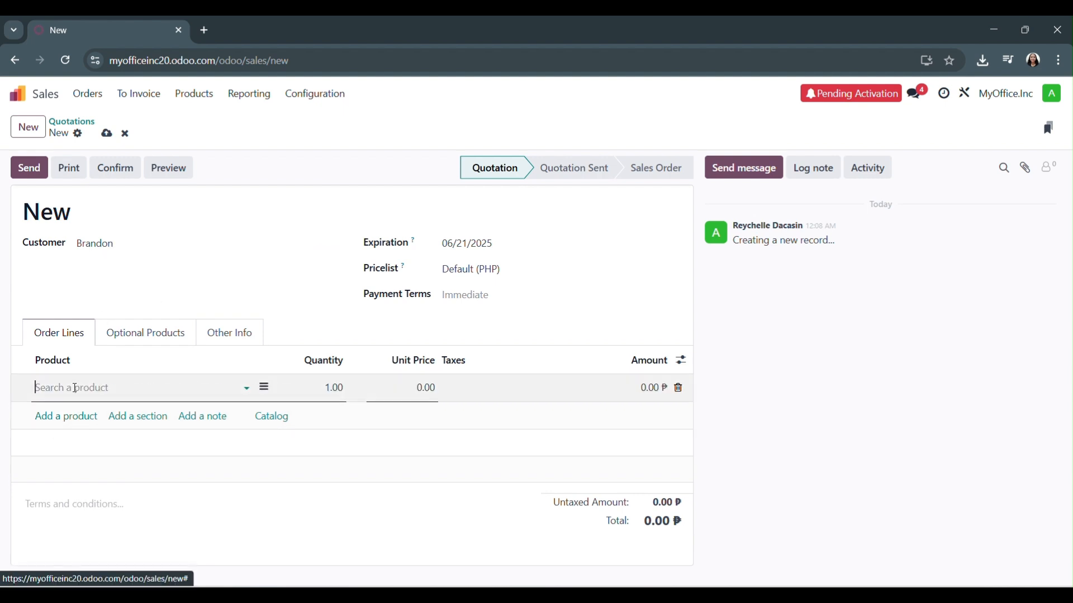
type("Large")
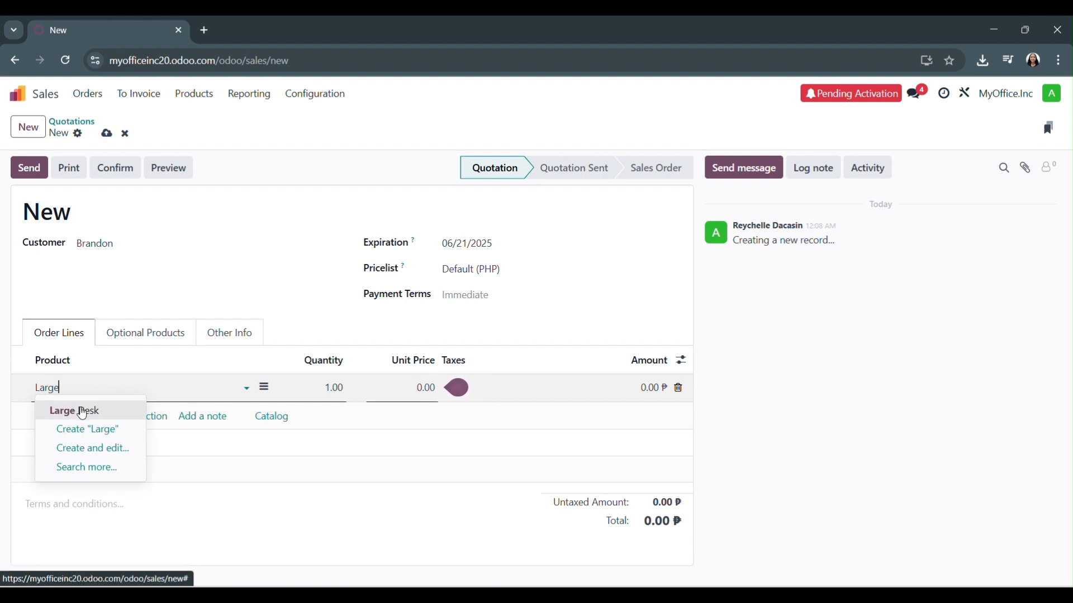
left_click(83, 412)
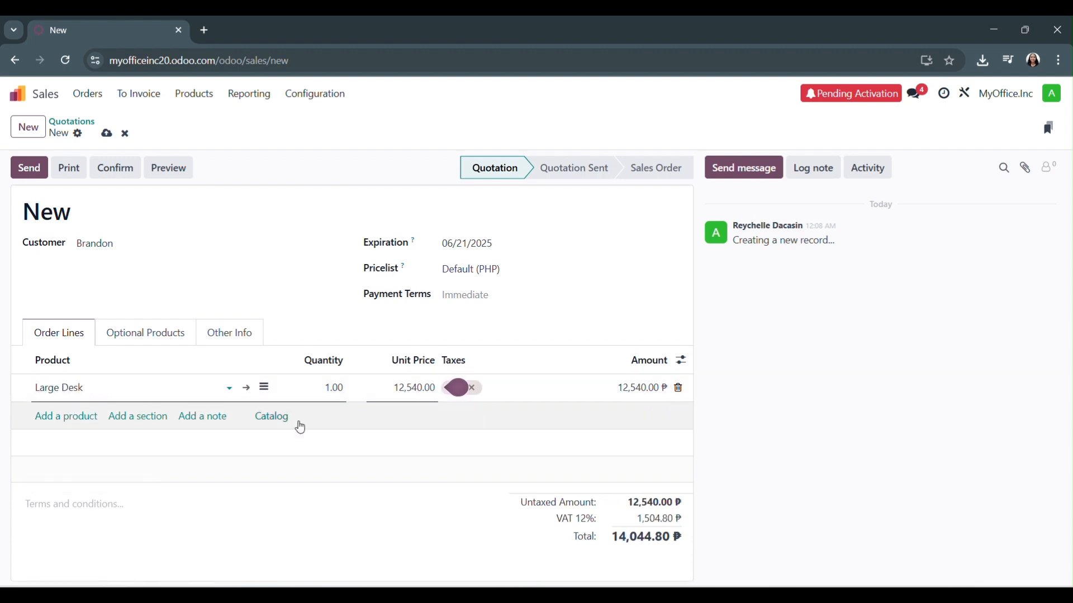
Set the customer's email address, send the quotation with its PDF by email, and confirm the quotation as a sales order
left_click(22, 177)
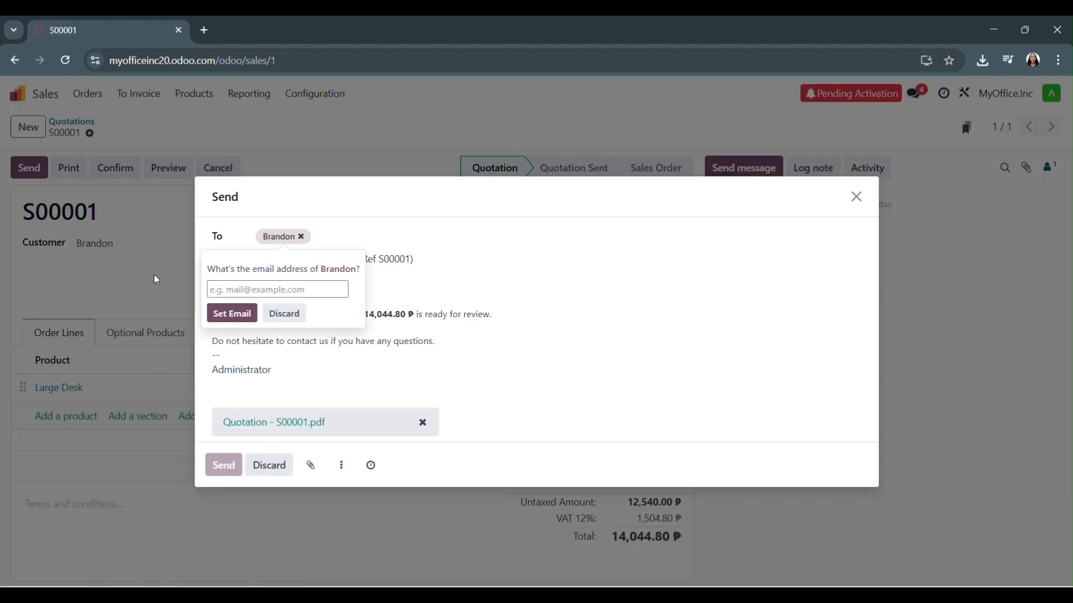
left_click(282, 289)
key("ctrl+v")
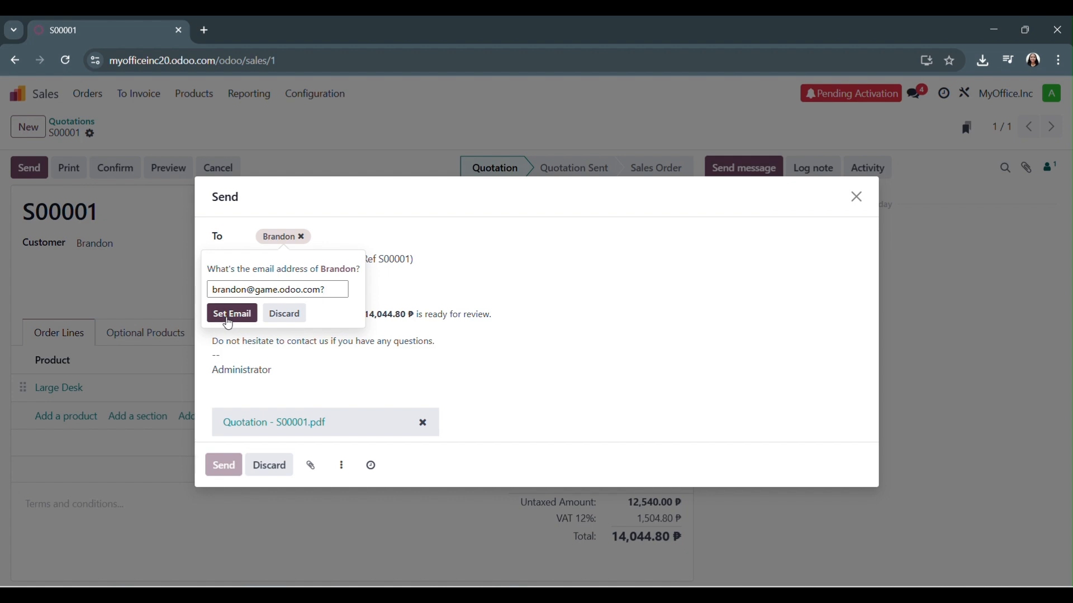
left_click(228, 323)
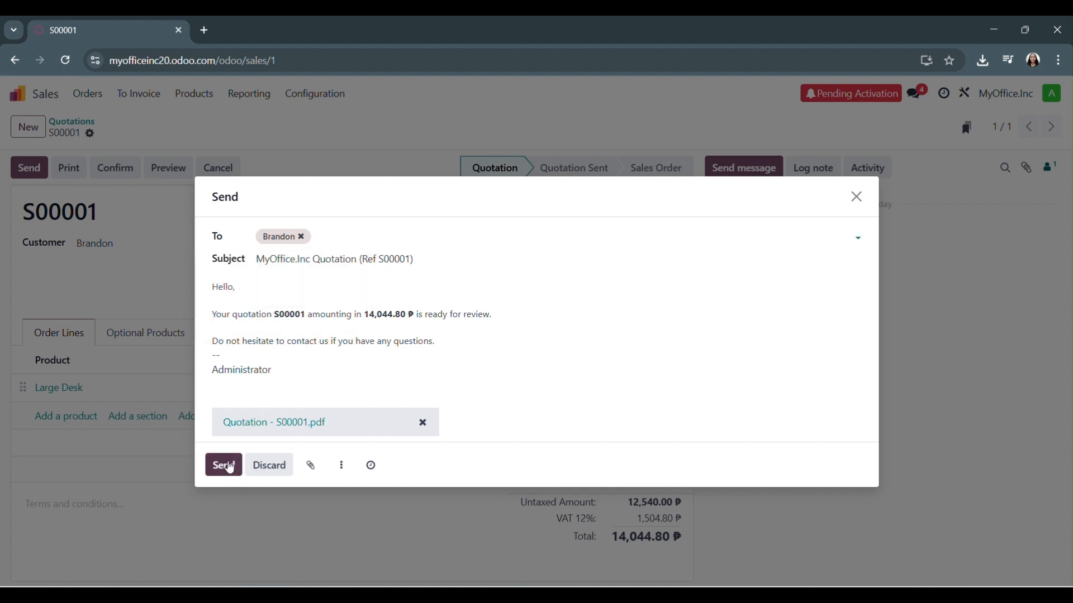
left_click(224, 466)
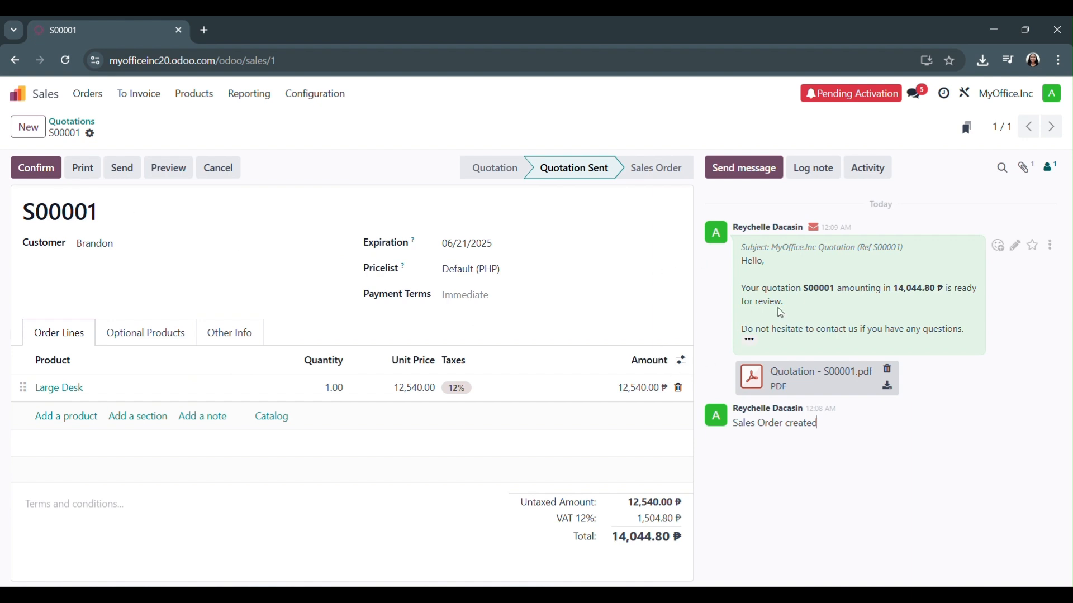
left_click(33, 167)
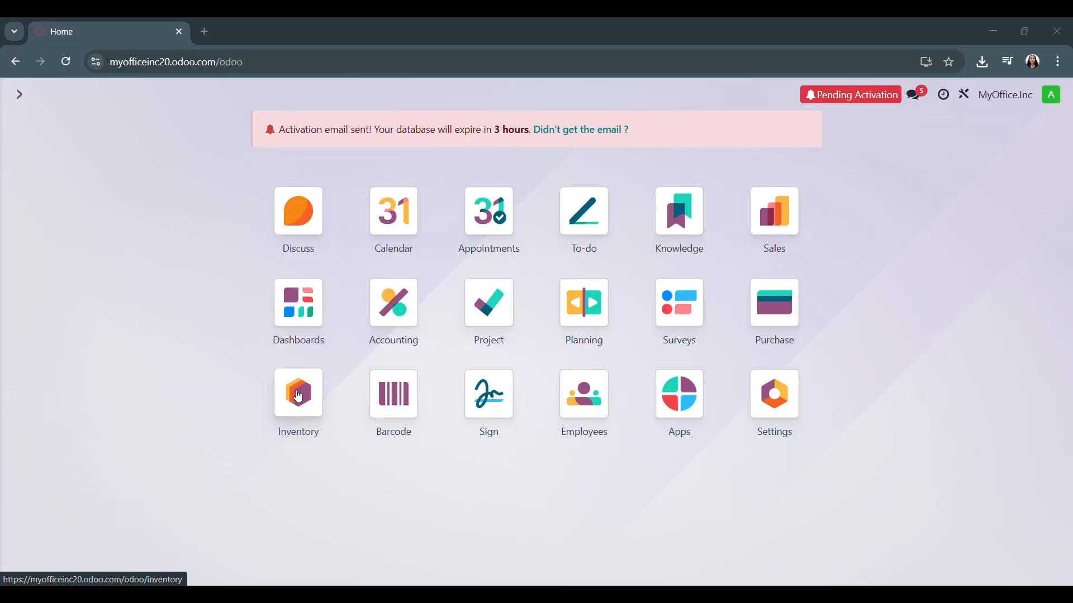
Validate the ready delivery order for the customer's Large Desk in Inventory
left_click(299, 397)
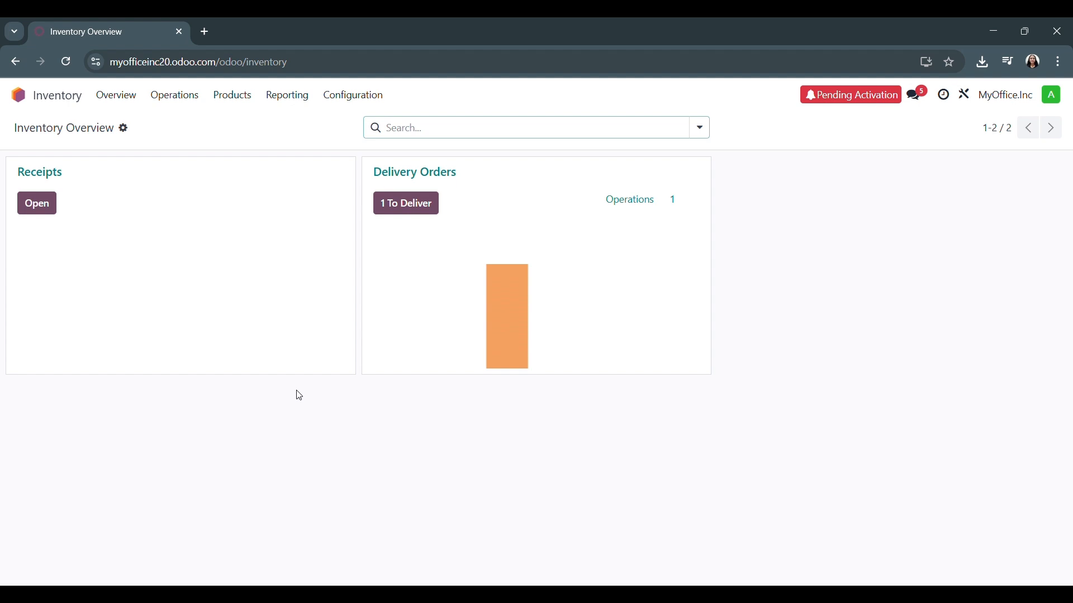
left_click(385, 201)
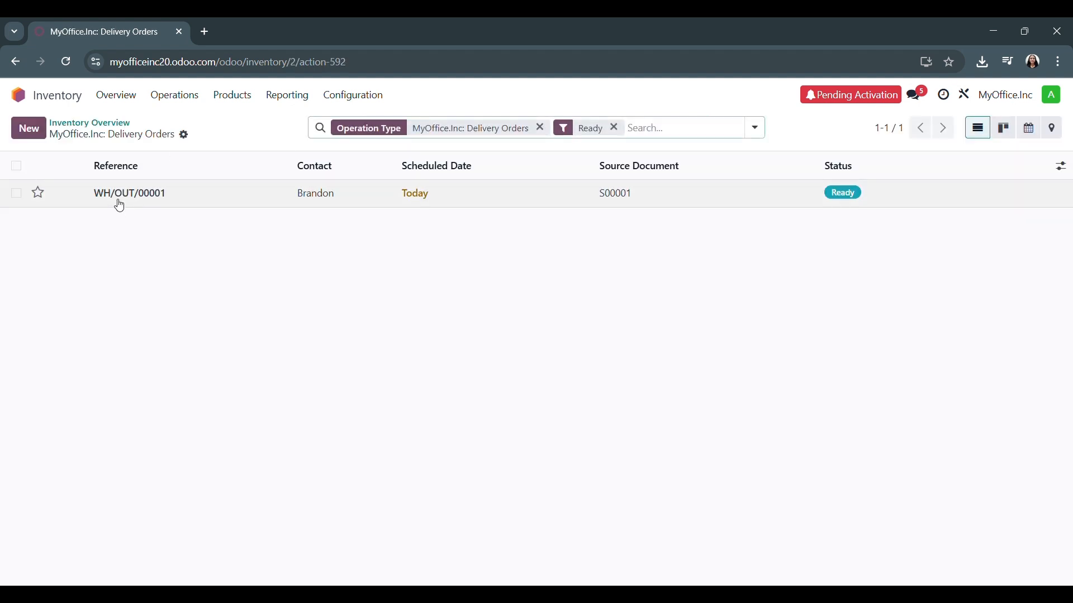
left_click(119, 199)
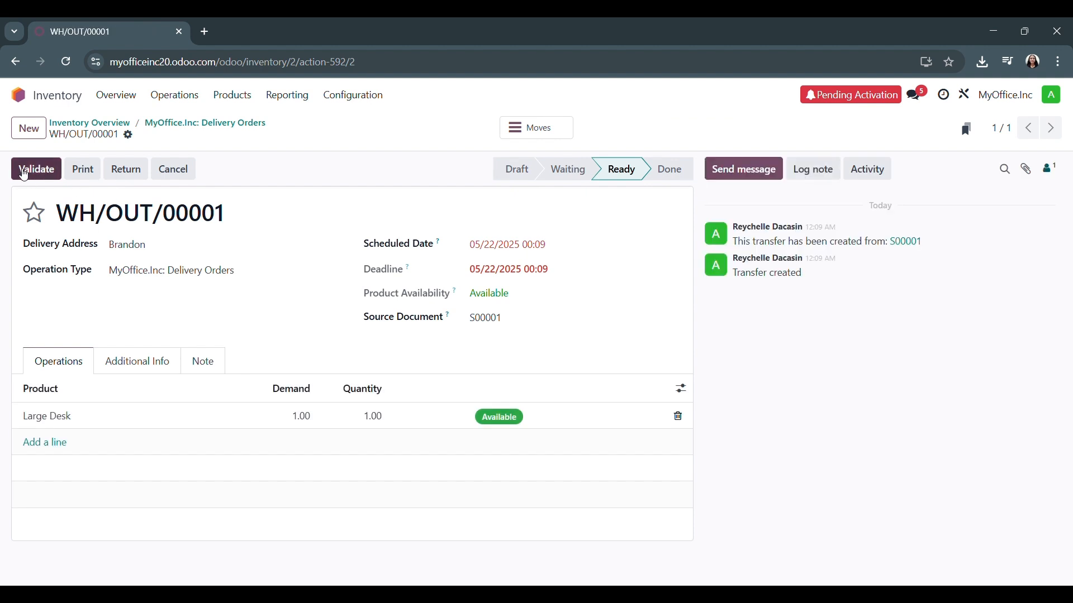
left_click(24, 175)
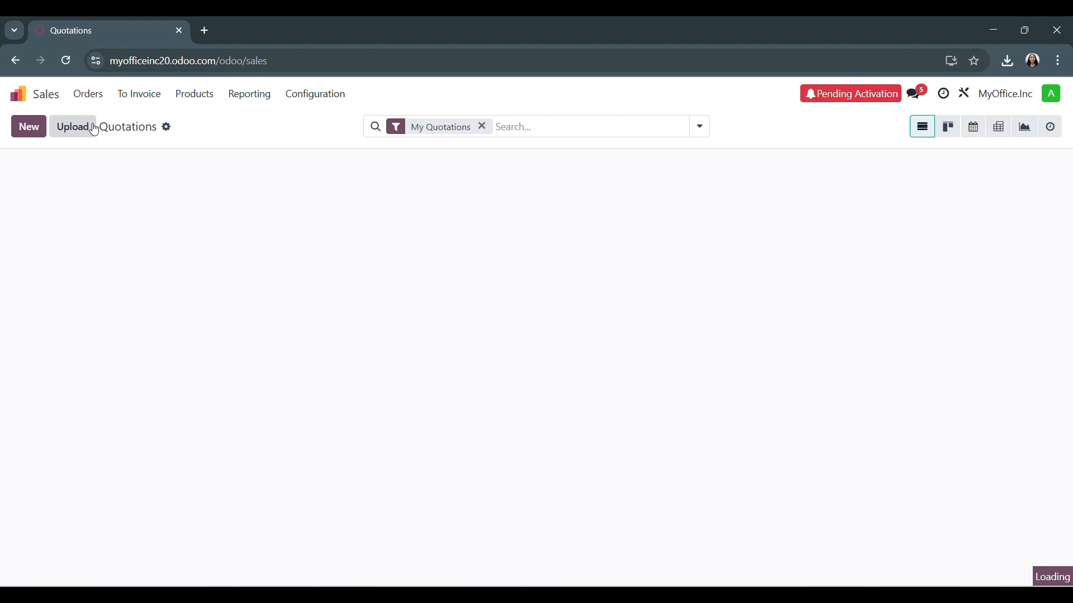
Create a regular invoice for the customer's Large Desk from the Sales orders to invoice, and confirm the draft
left_click(140, 93)
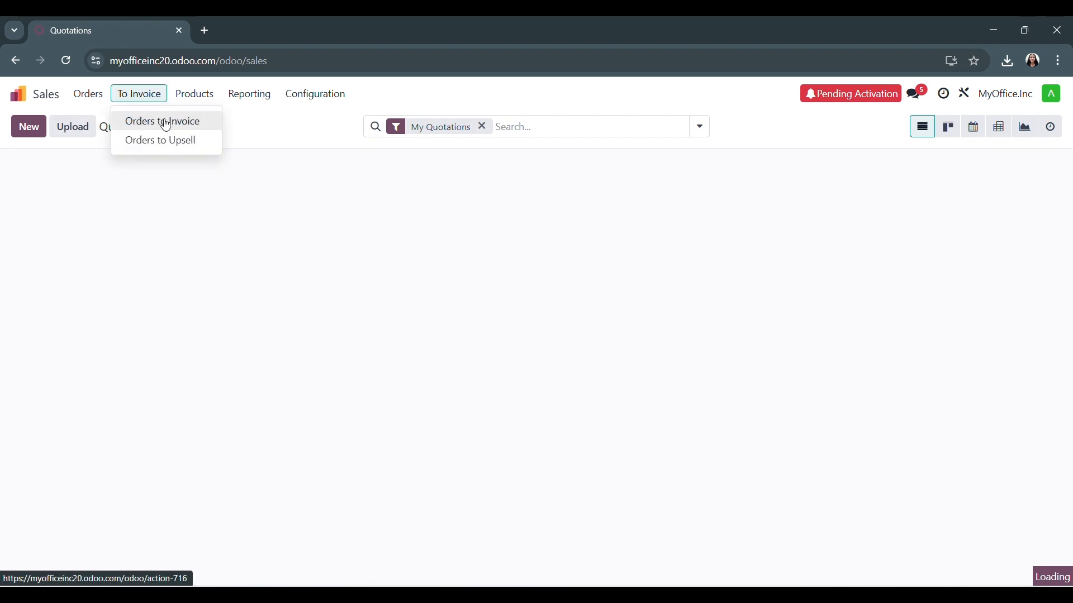
left_click(161, 119)
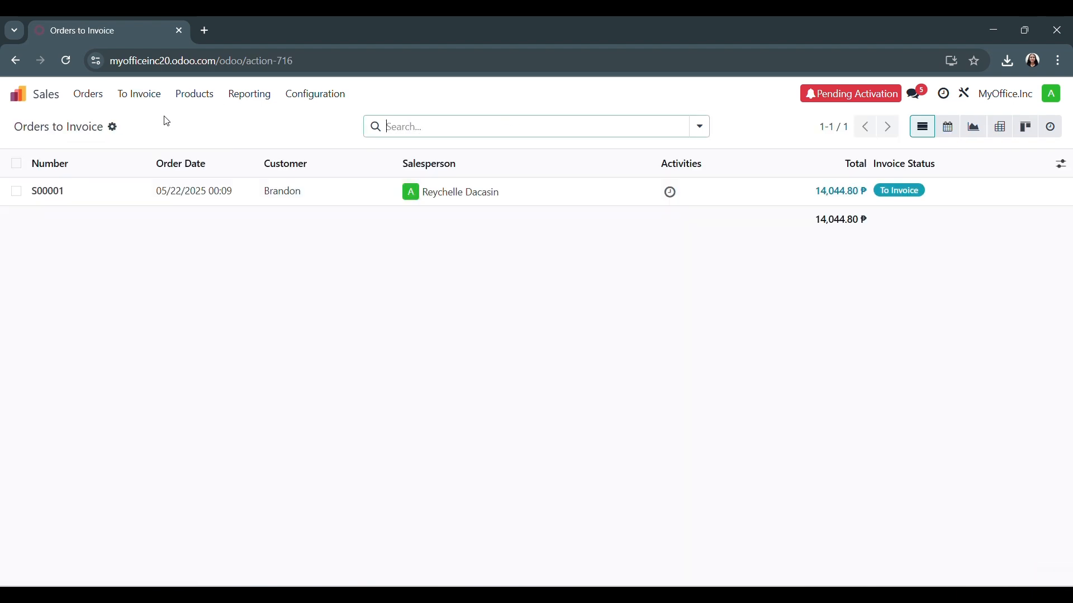
left_click(38, 196)
left_click(43, 169)
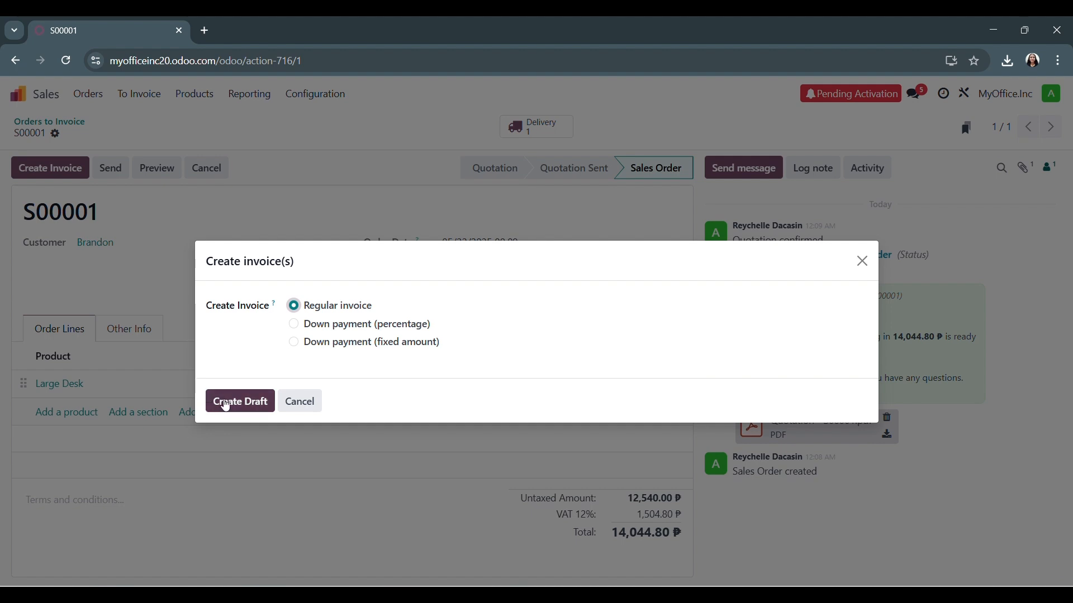
left_click(225, 406)
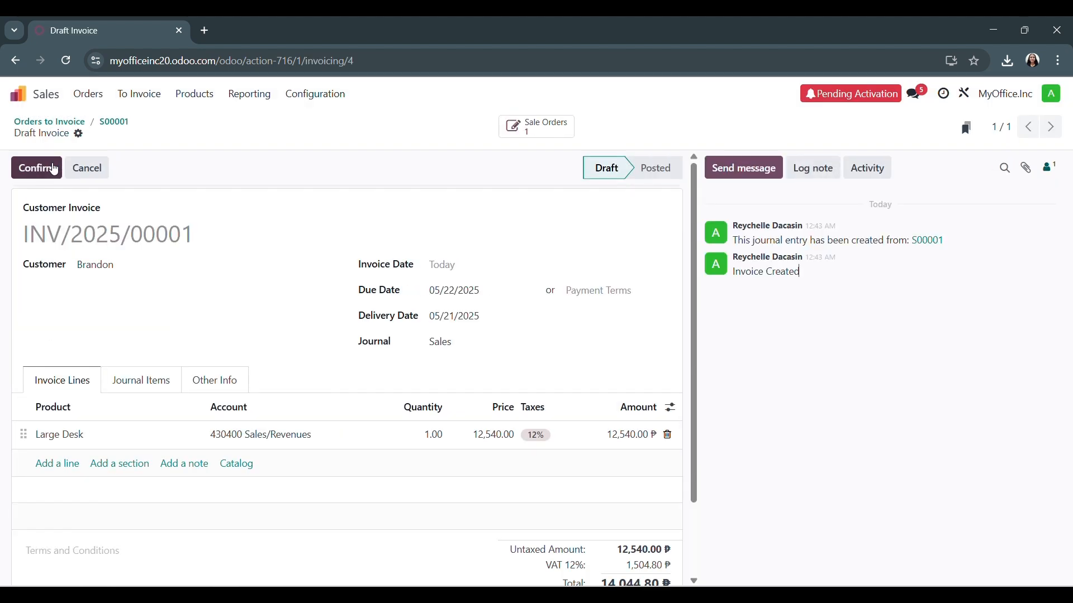
left_click(54, 167)
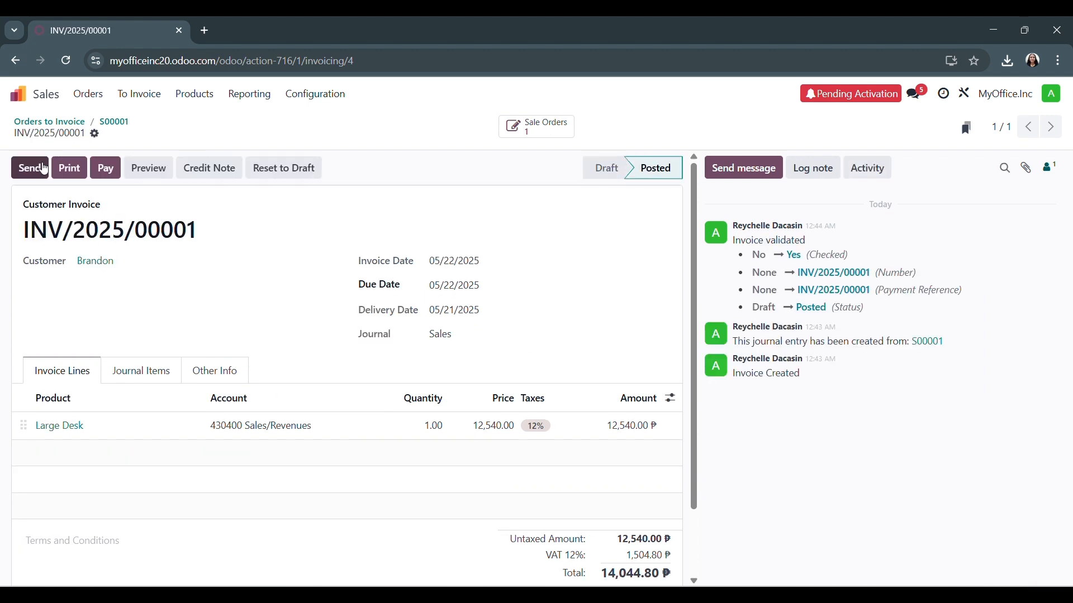
Preview the confirmed invoice in the customer portal, review its contents, and return to edit mode
left_click(155, 174)
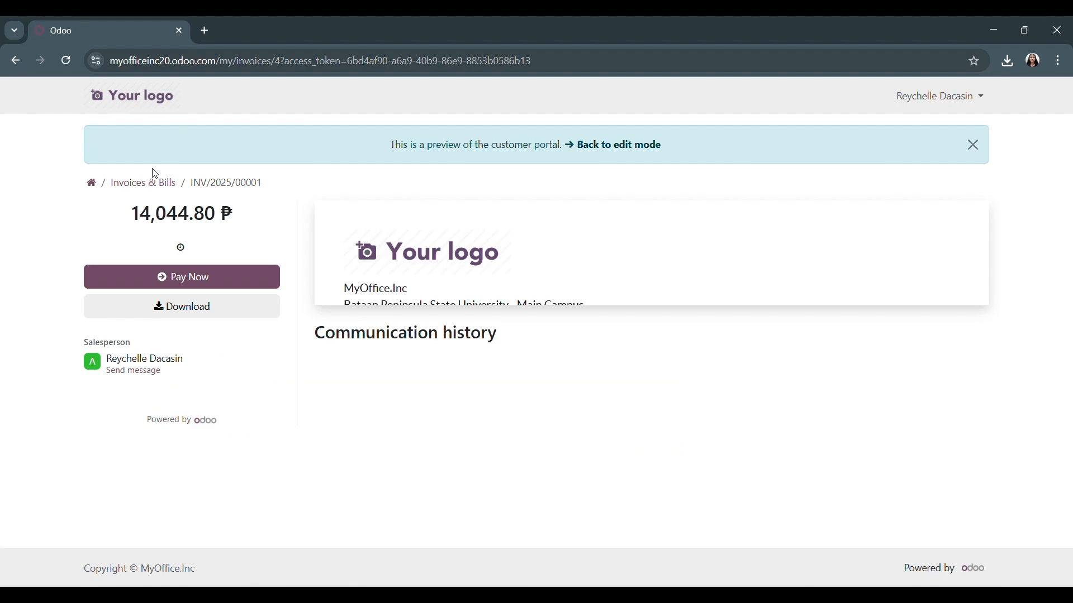
scroll(545, 395, "down", 5)
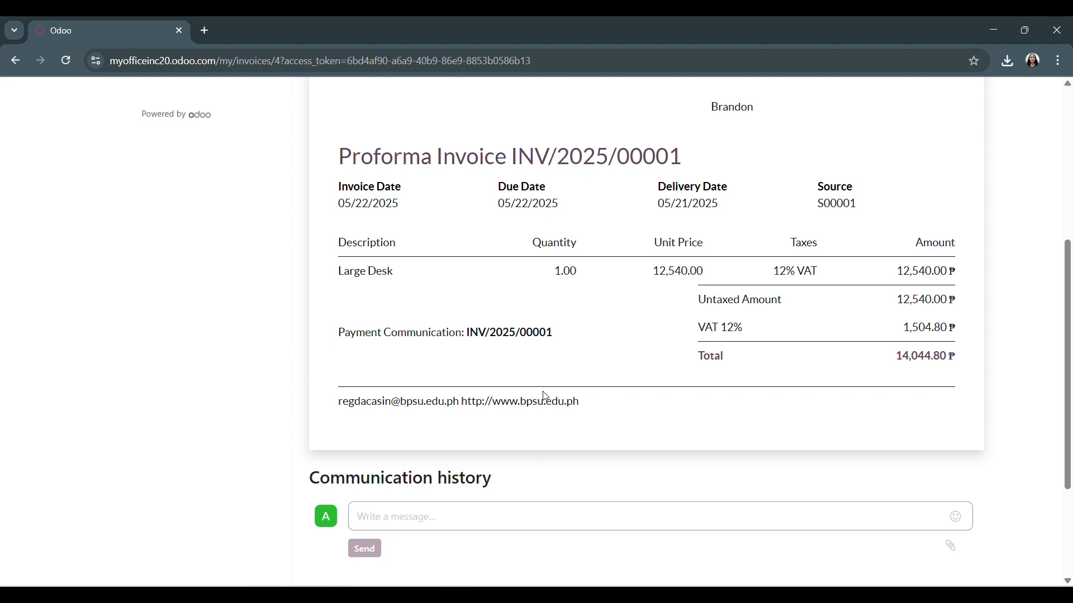
scroll(625, 382, "up", 5)
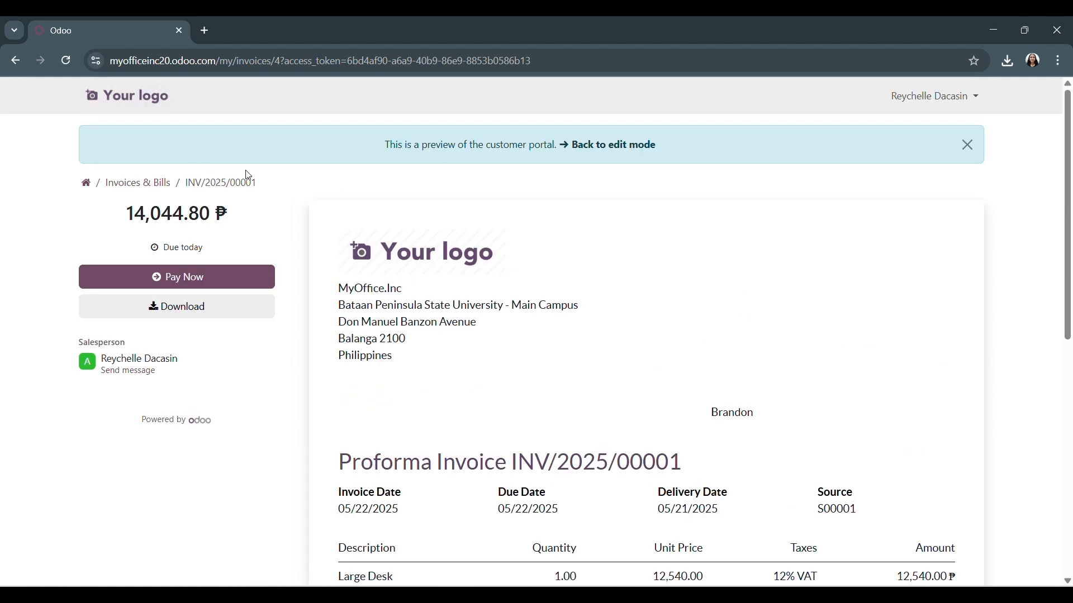
left_click(603, 146)
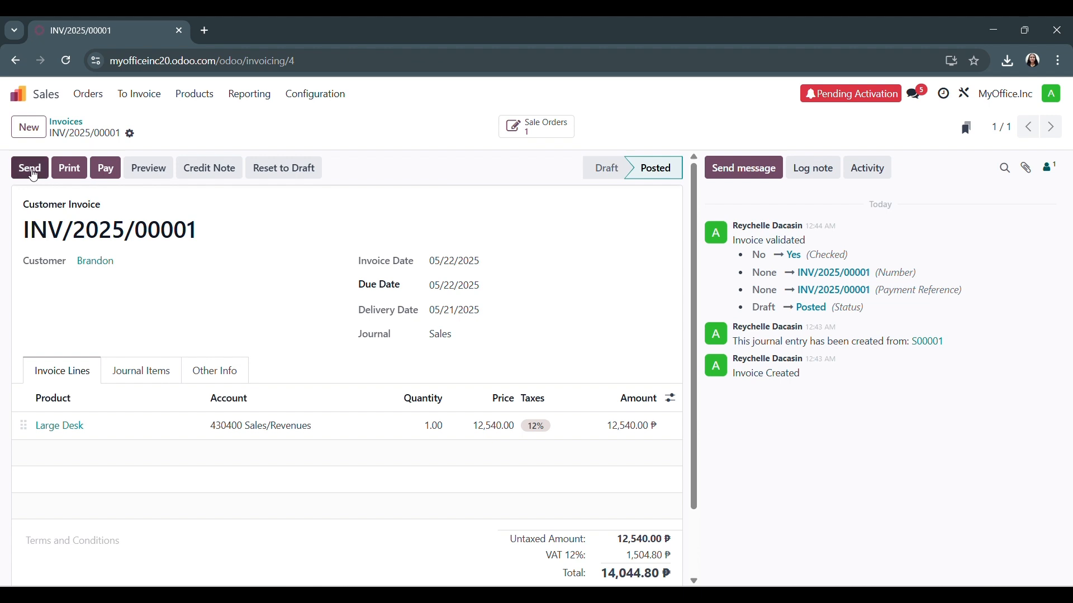
Send the invoice with its PDF by email, adding Wood Corner as a second recipient, and print it
left_click(28, 172)
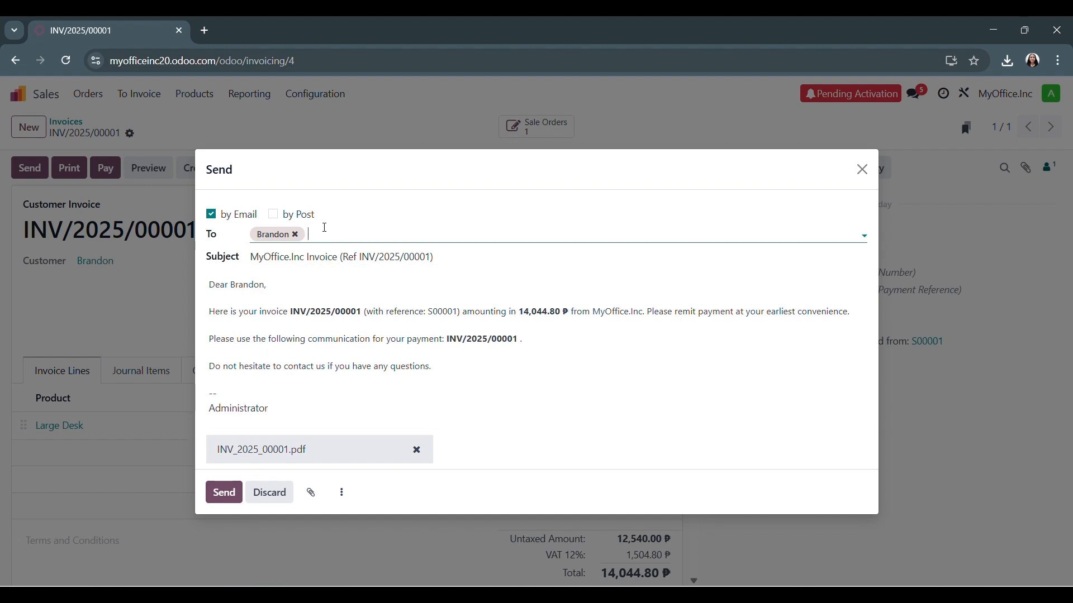
left_click(324, 227)
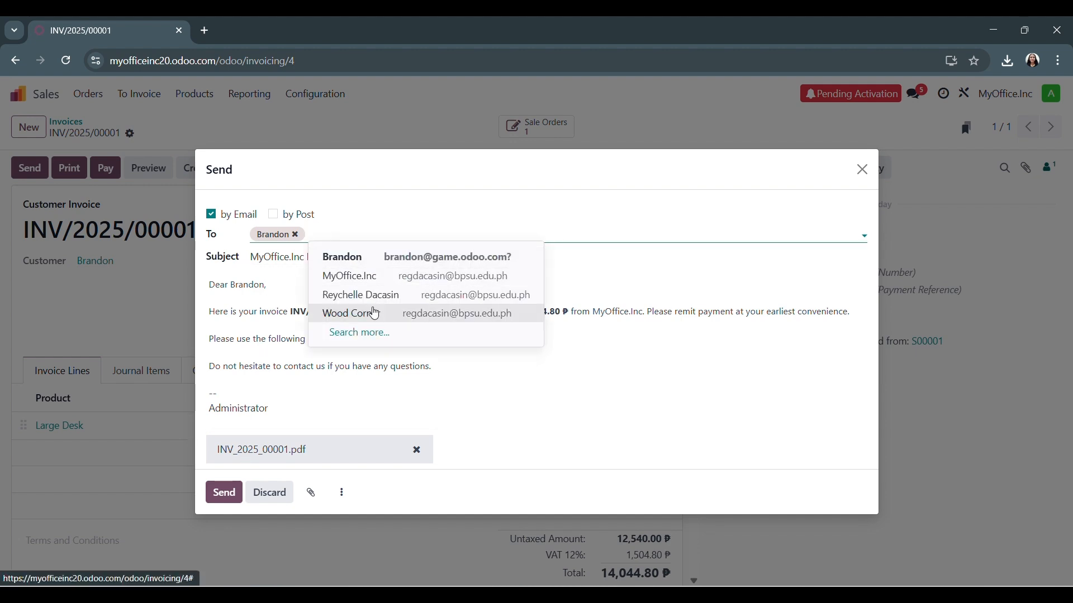
left_click(374, 312)
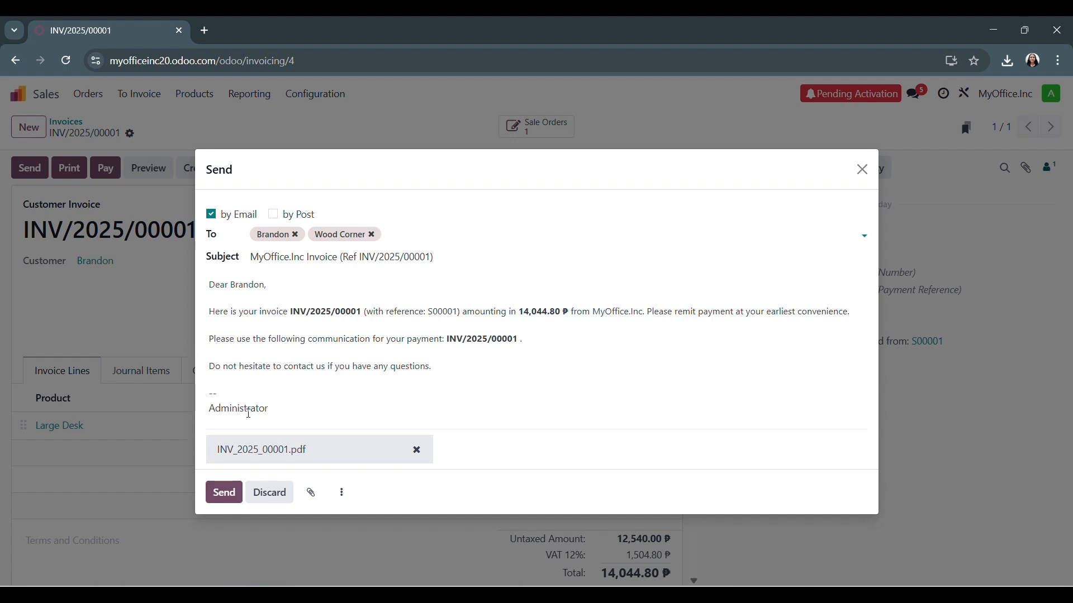
left_click(225, 498)
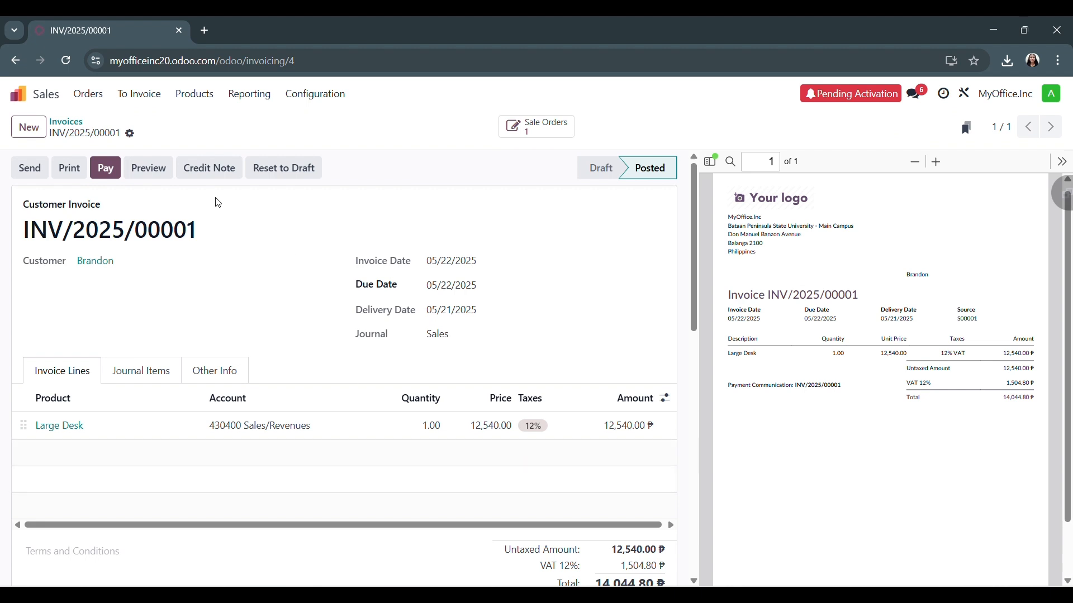
left_click(67, 167)
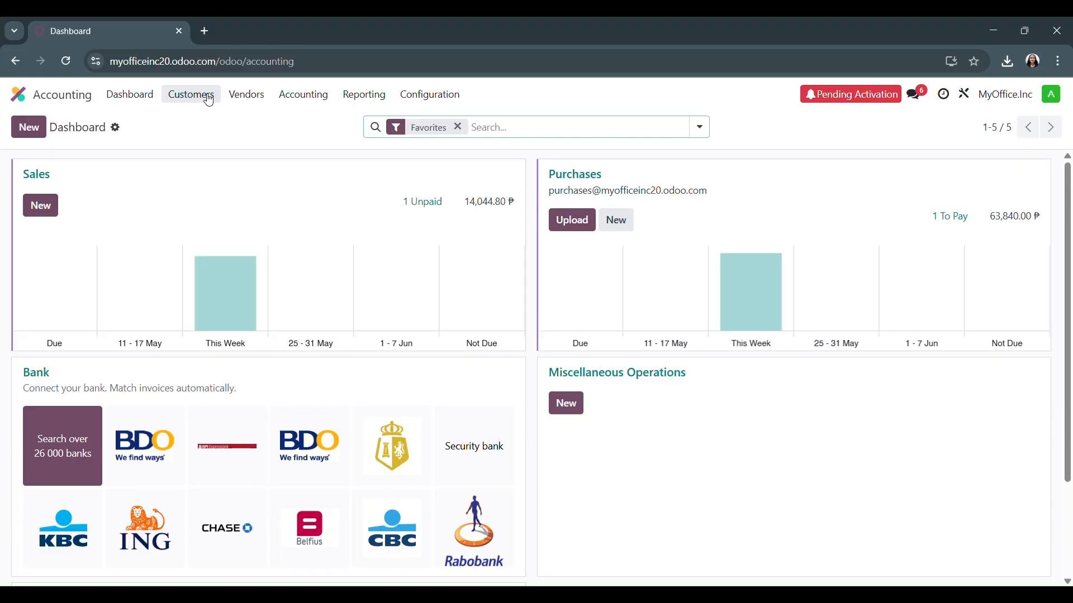
Register the payment of the Large Desk customer invoice in Accounting, using the Bank journal and Manual Payment method
left_click(204, 95)
left_click(215, 126)
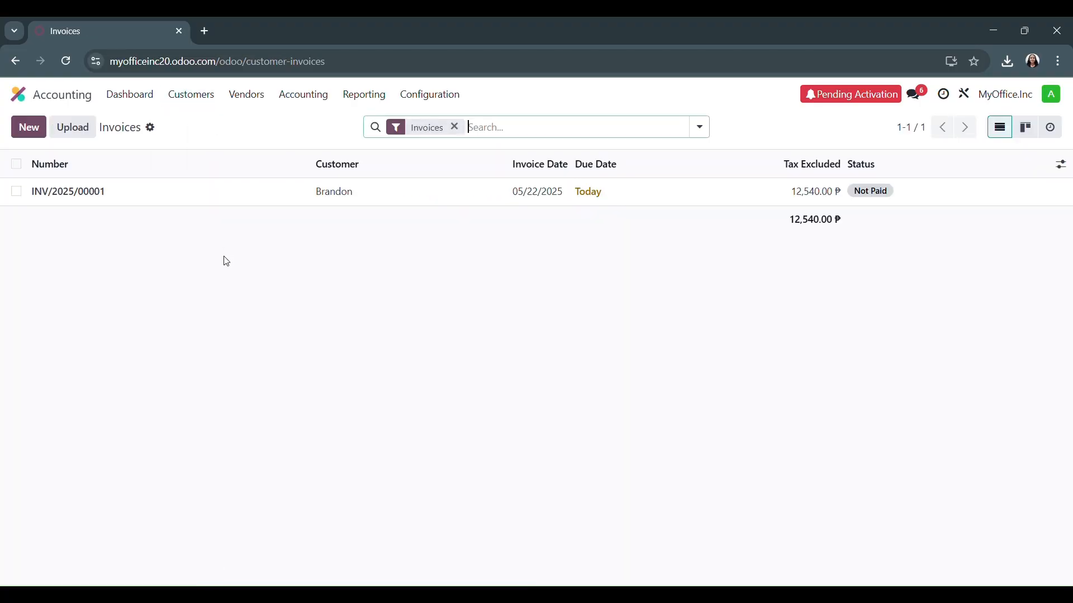
left_click(72, 199)
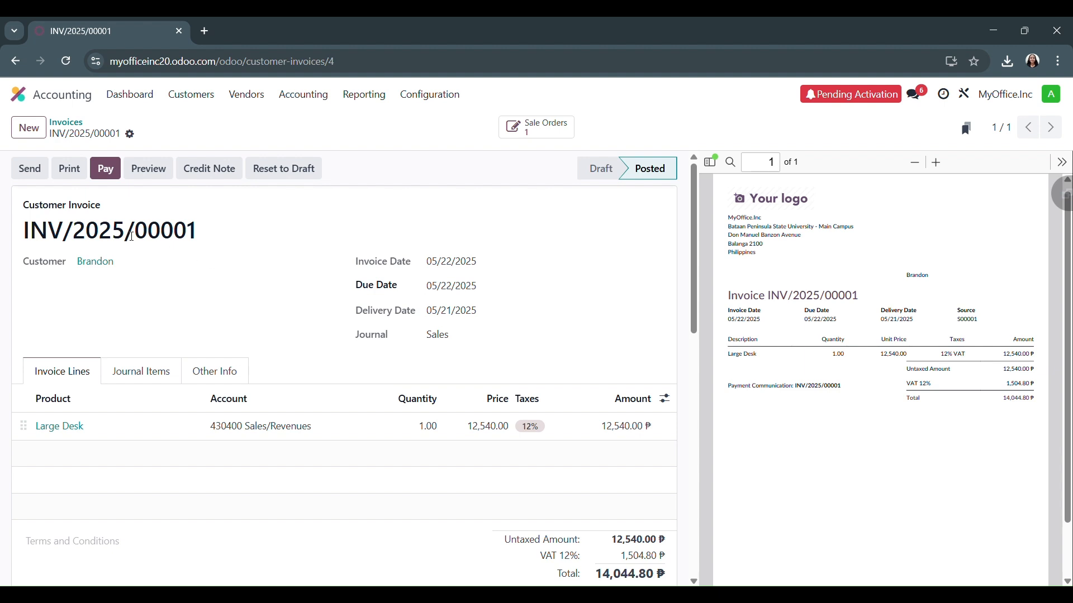
scroll(140, 248, "down", 3)
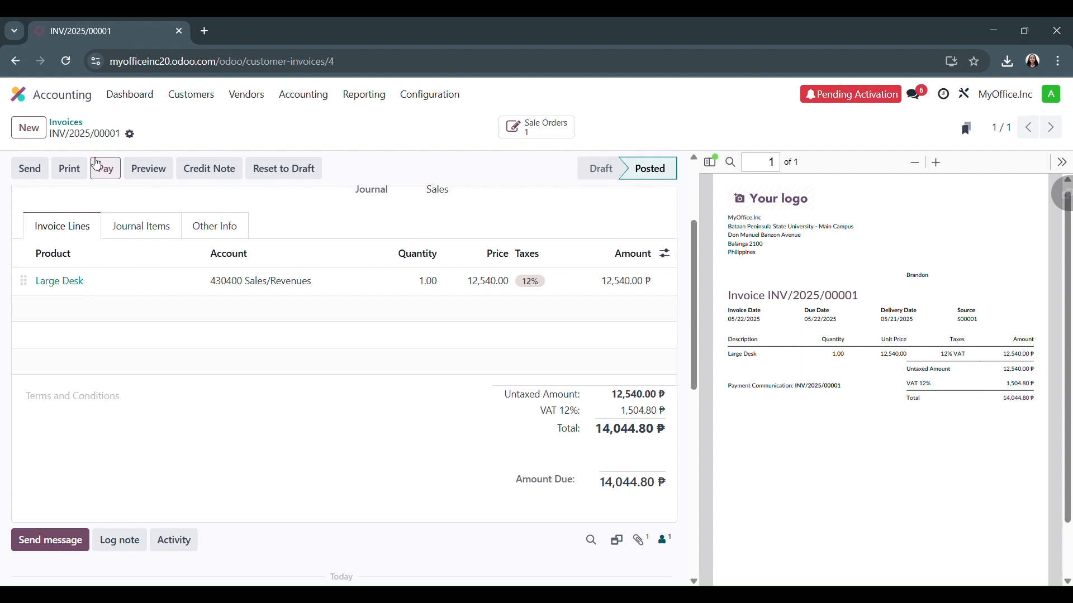
left_click(98, 164)
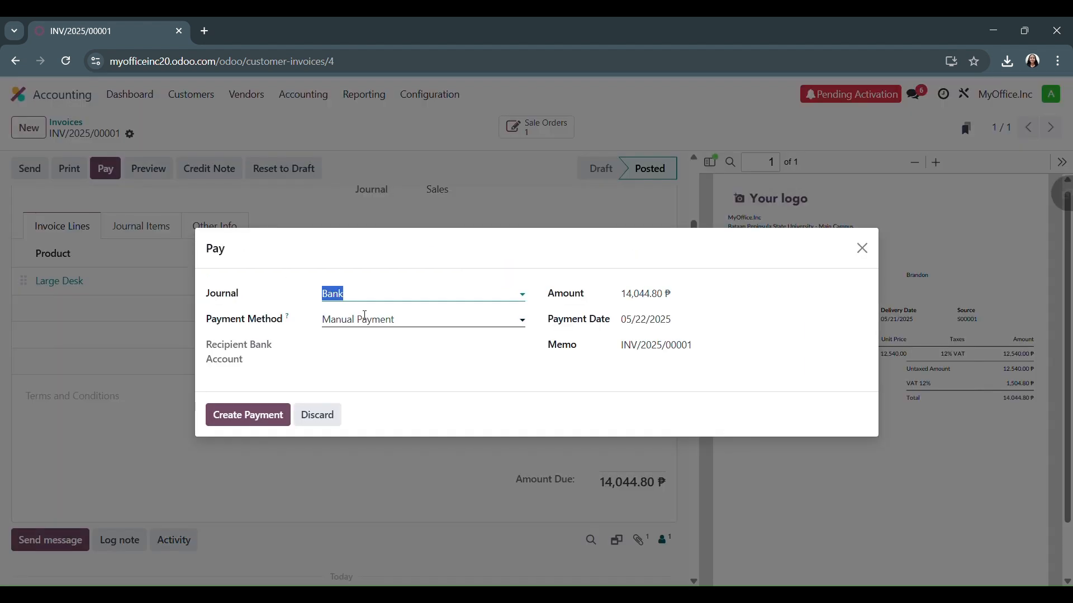
left_click(365, 317)
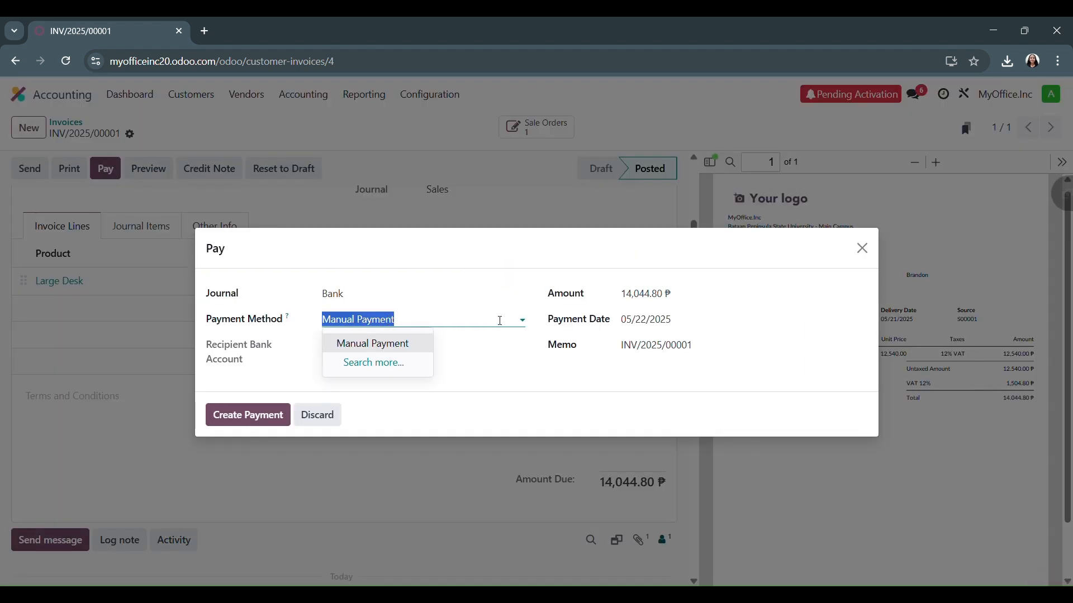
left_click(499, 321)
left_click(237, 415)
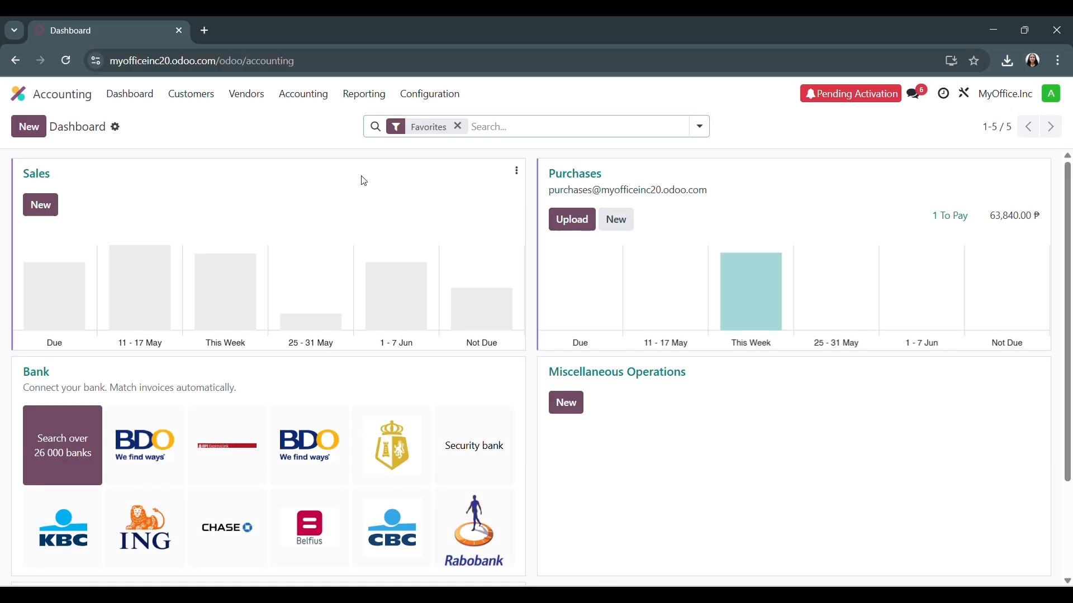
Open the Profit and Loss report in Accounting
left_click(352, 100)
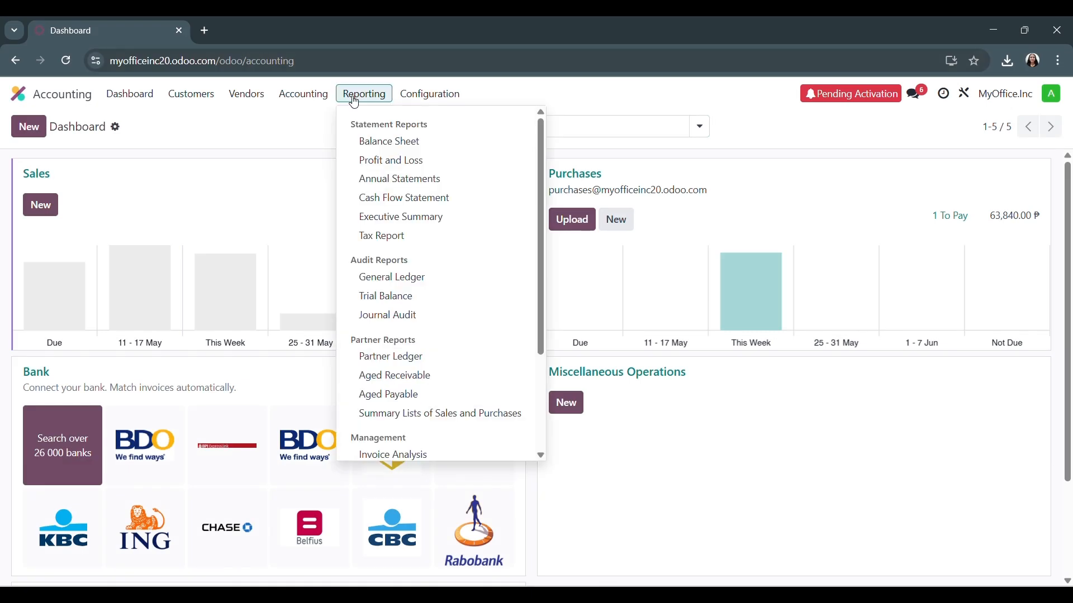
left_click(393, 161)
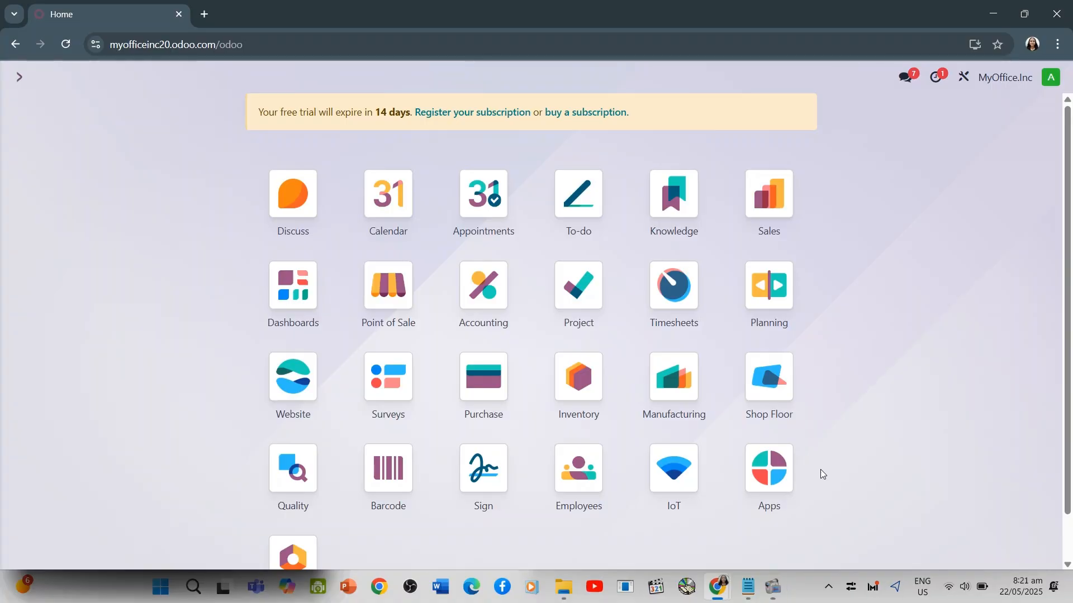
Check the Point of Sale list and settings, enable QR Codes under Customer Payments in the Accounting settings, and save
left_click(390, 286)
left_click(351, 78)
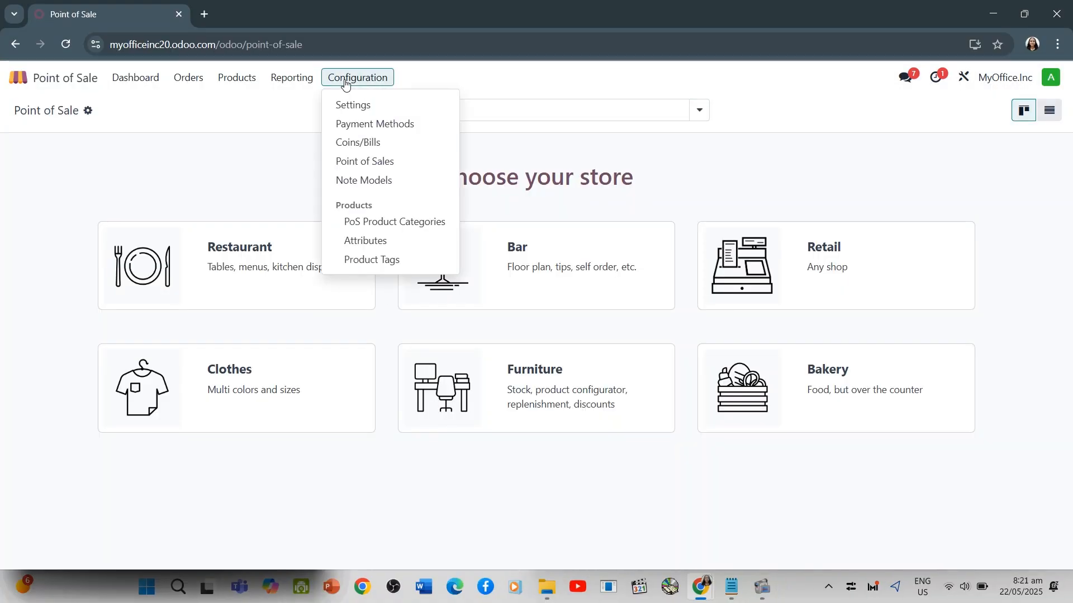
left_click(352, 159)
left_click(357, 78)
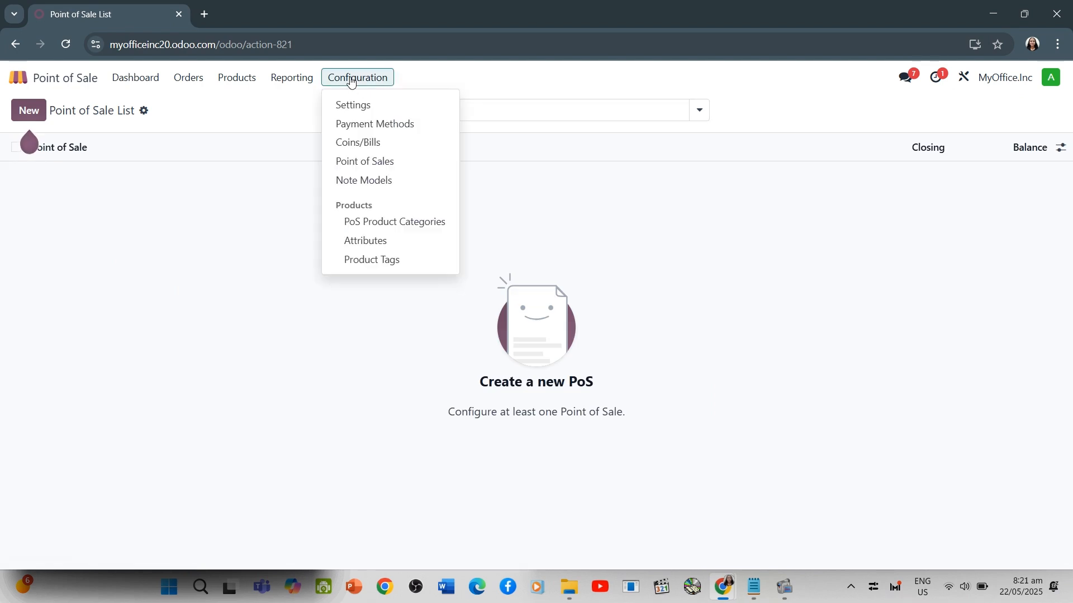
left_click(352, 104)
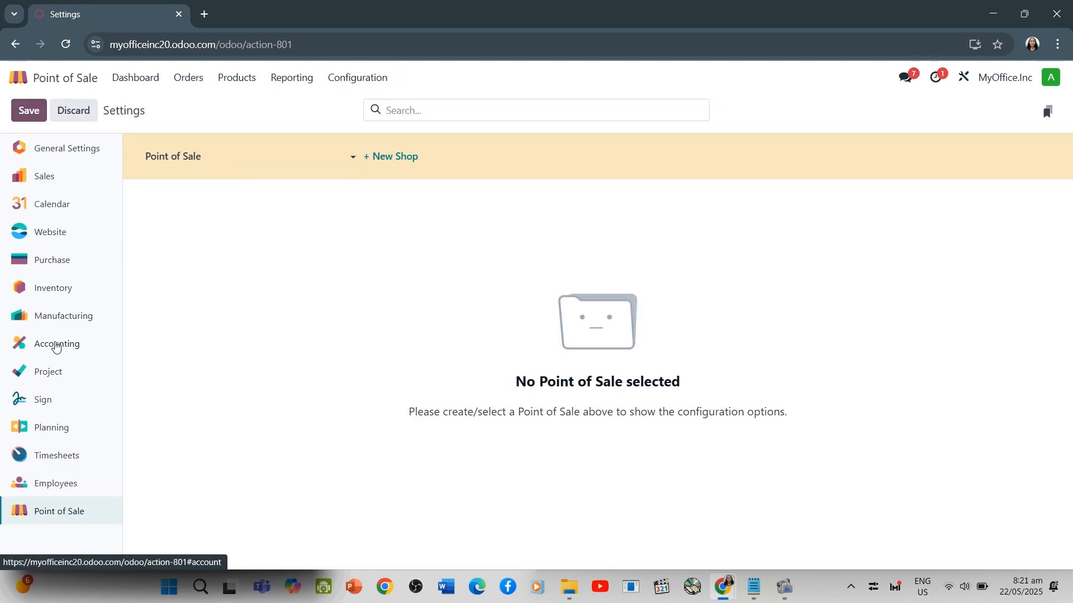
left_click(58, 343)
scroll(342, 400, "down", 5)
scroll(340, 403, "down", 20)
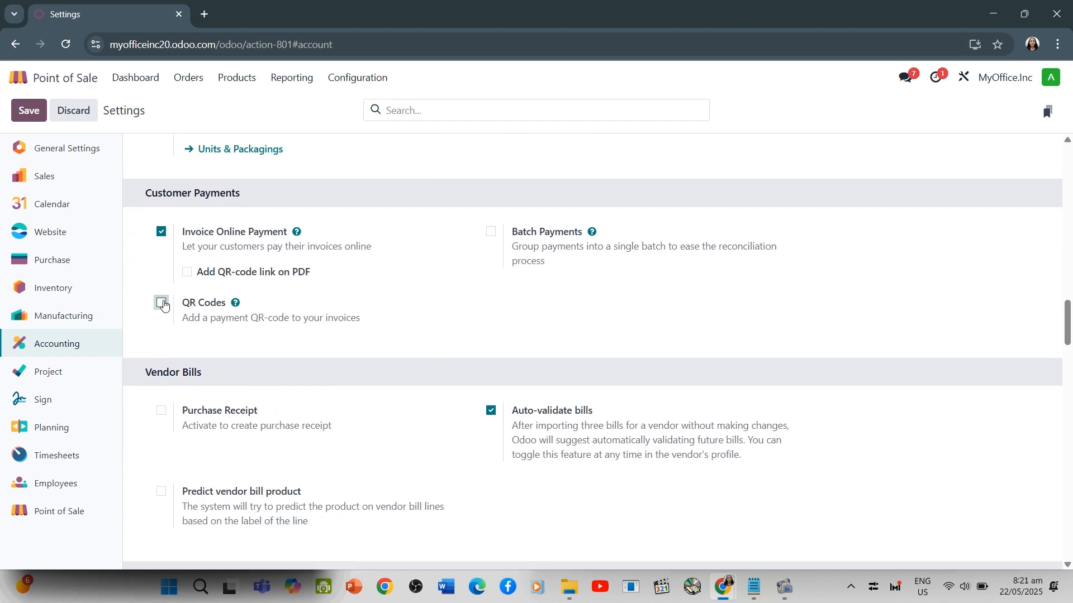
left_click(26, 112)
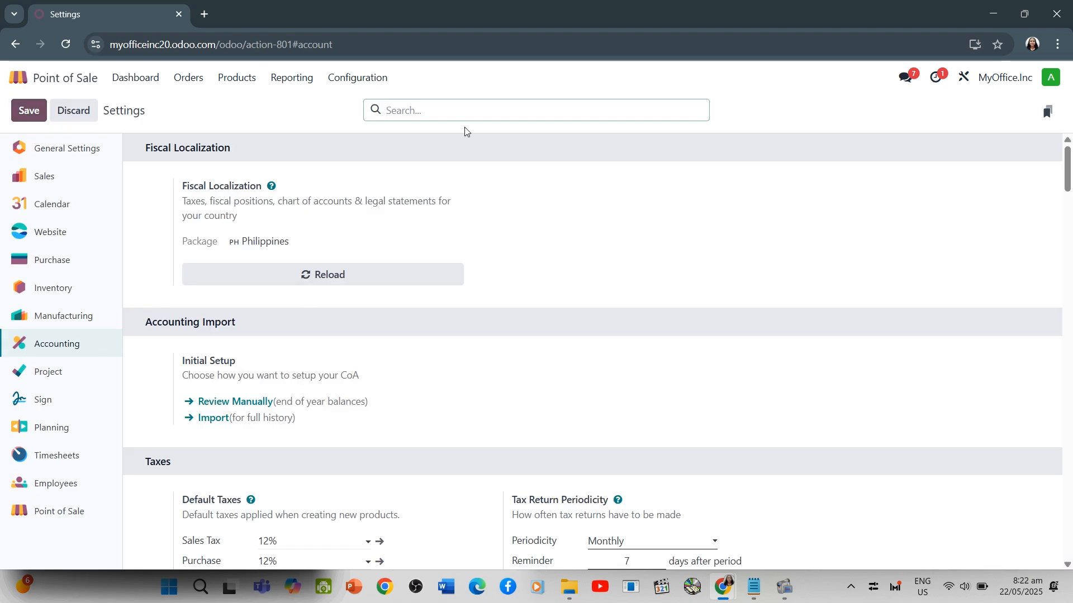
Switch to the Business Game PDF in Google Classroom, read about importing the showroom accessories file, and return to Odoo
key("alt+Tab")
scroll(376, 263, "down", 10)
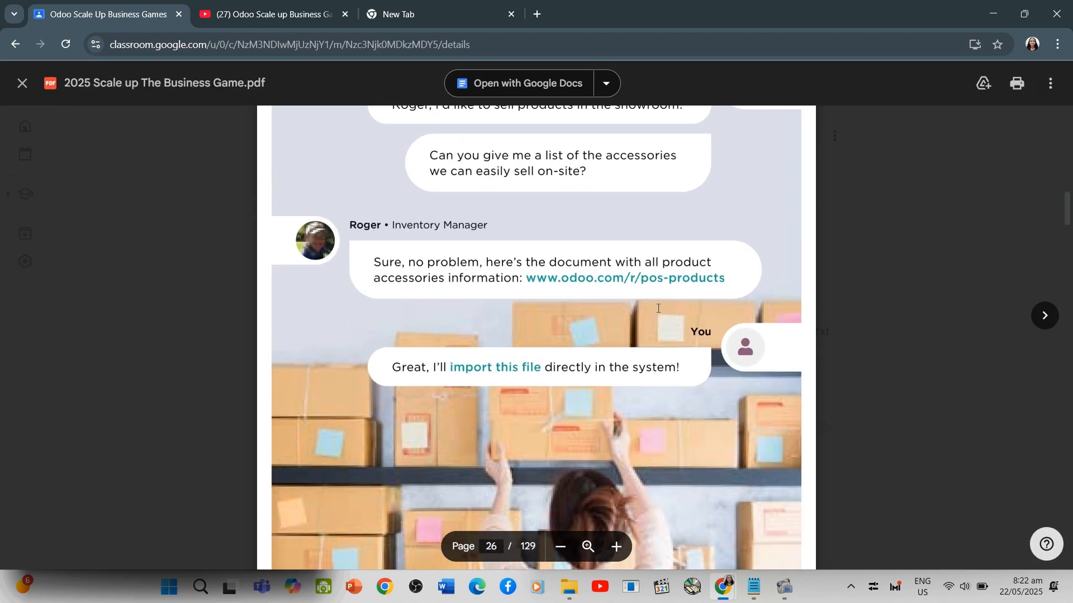
key("alt+Tab")
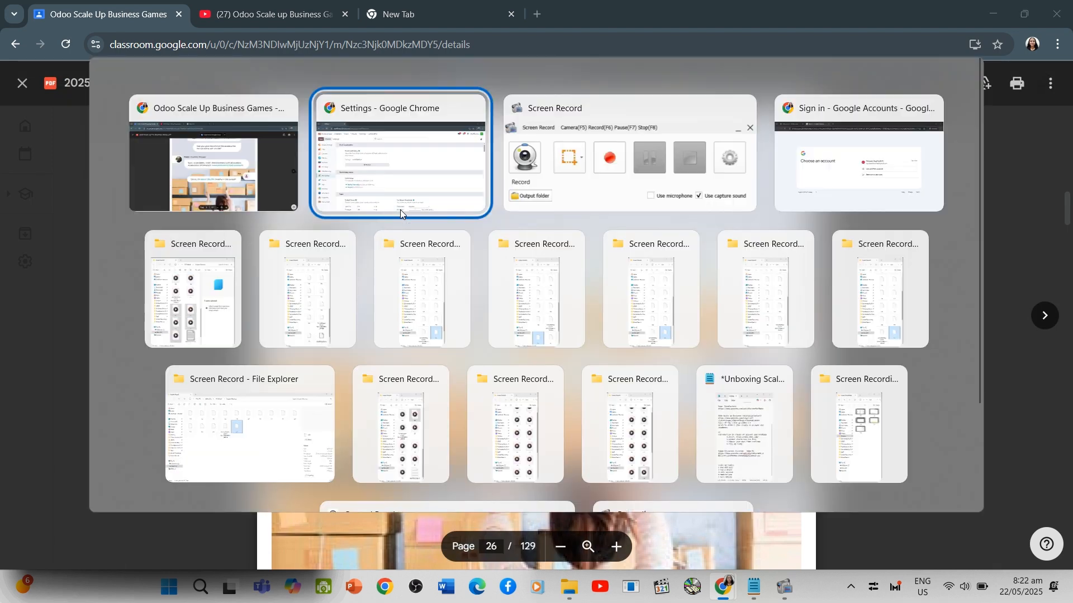
left_click(400, 210)
Open the Point of Sale products and load the POS_Products v15 (1) file for importing records
left_click(237, 77)
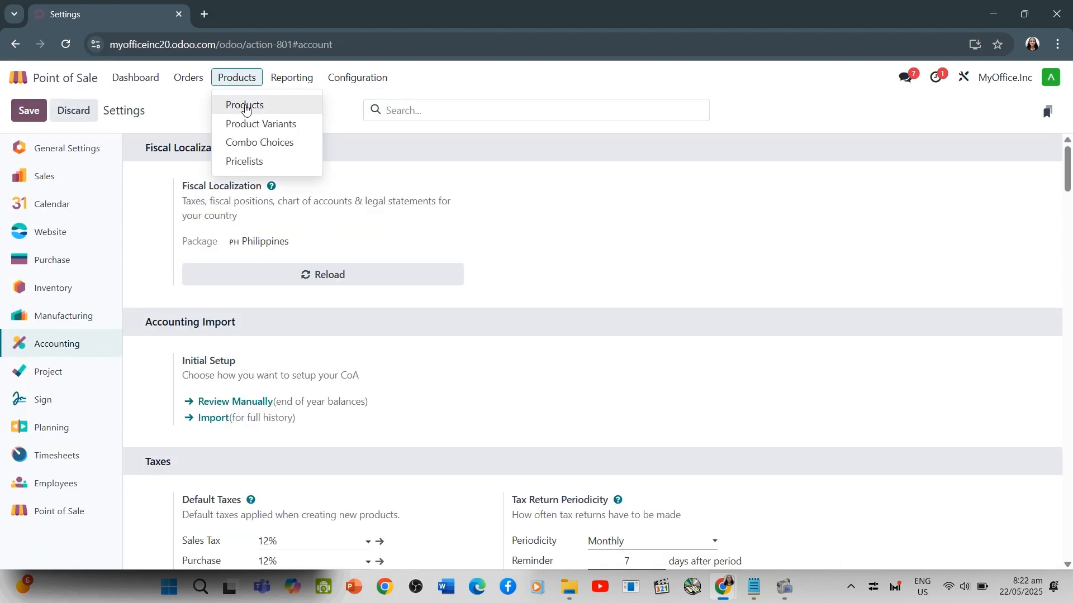
left_click(248, 106)
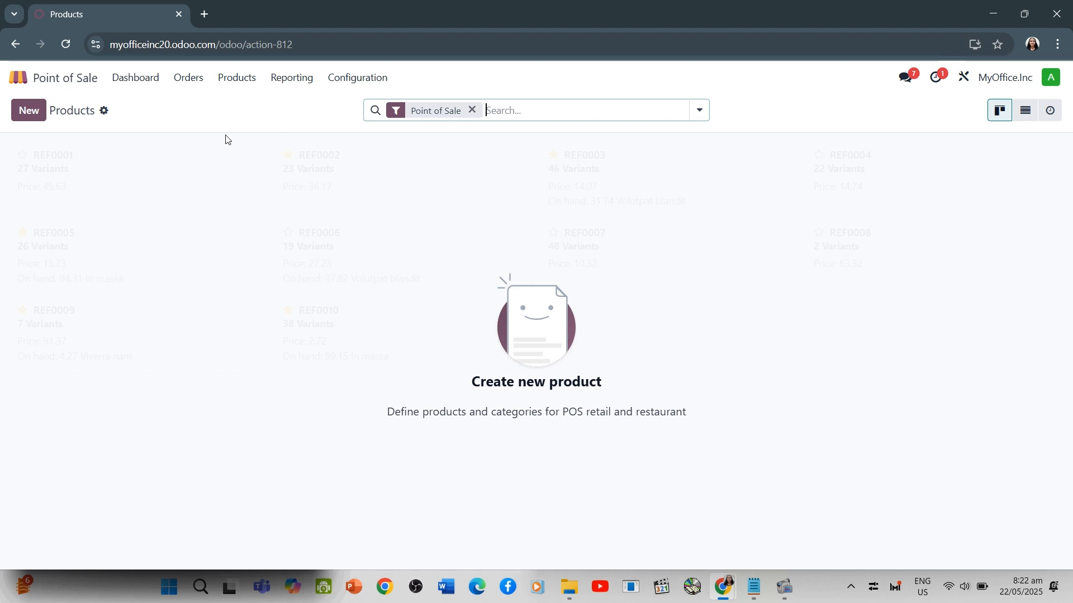
left_click(104, 111)
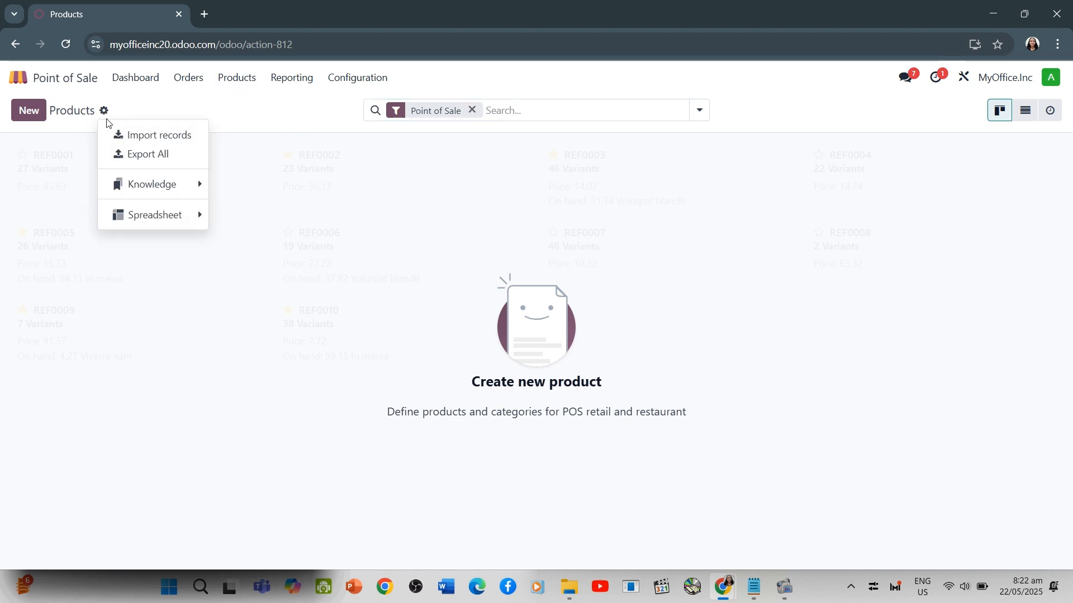
left_click(170, 145)
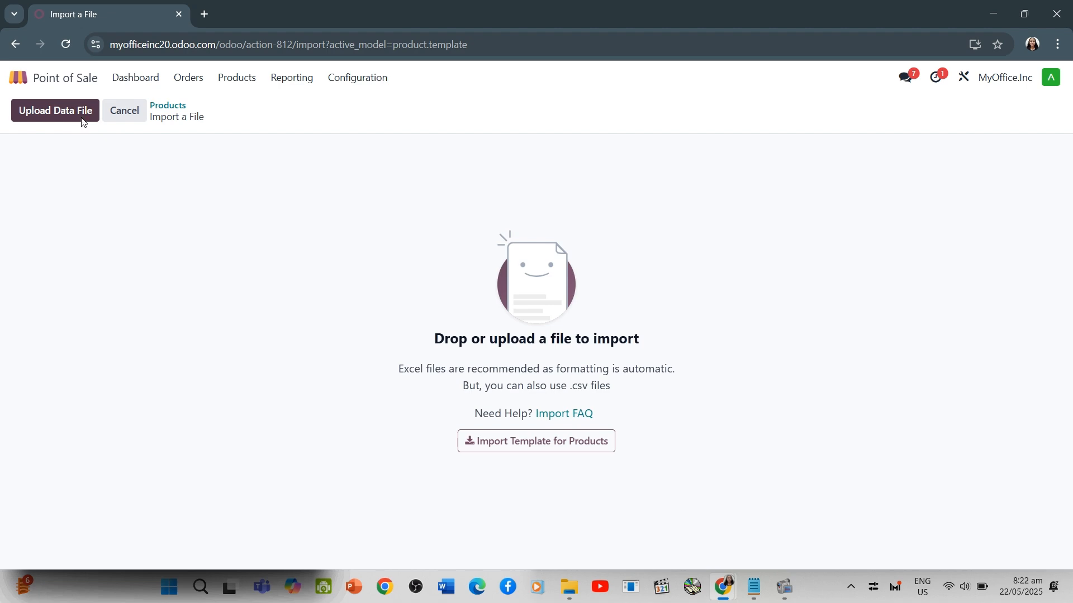
left_click(79, 111)
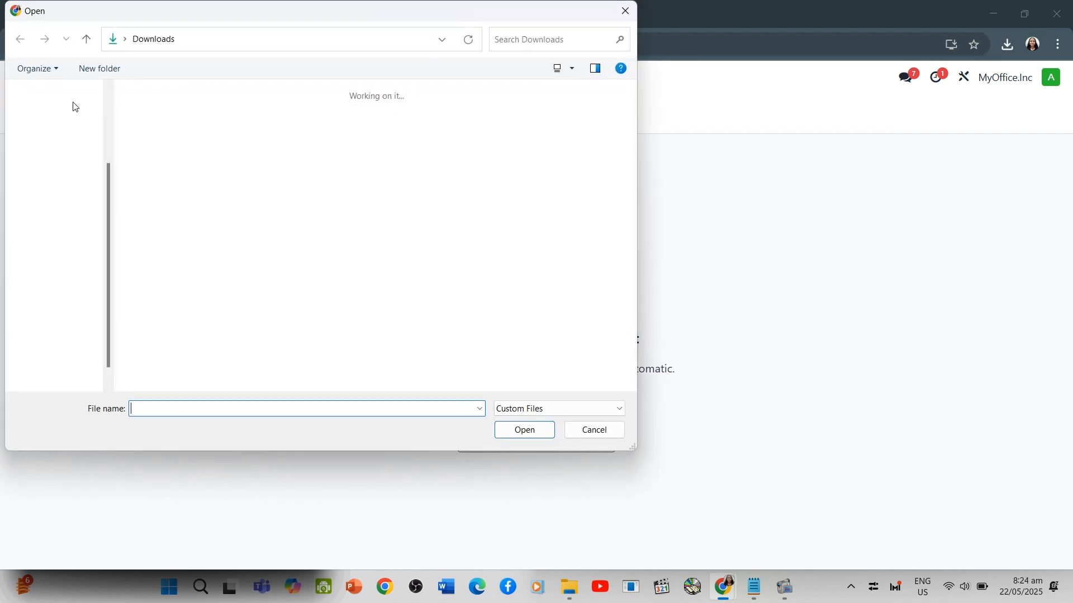
left_click(154, 134)
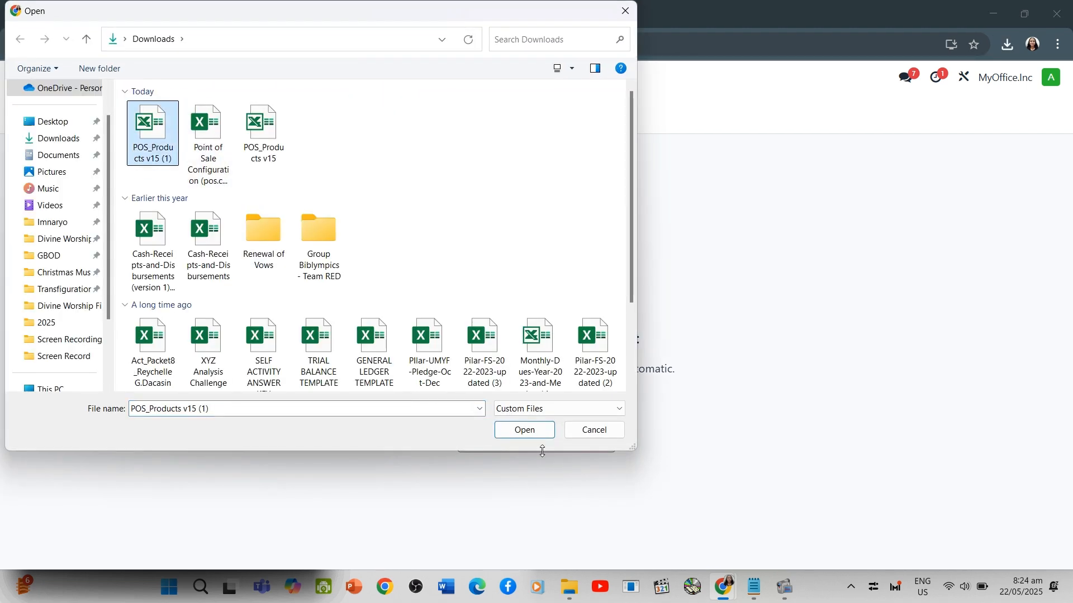
left_click(527, 434)
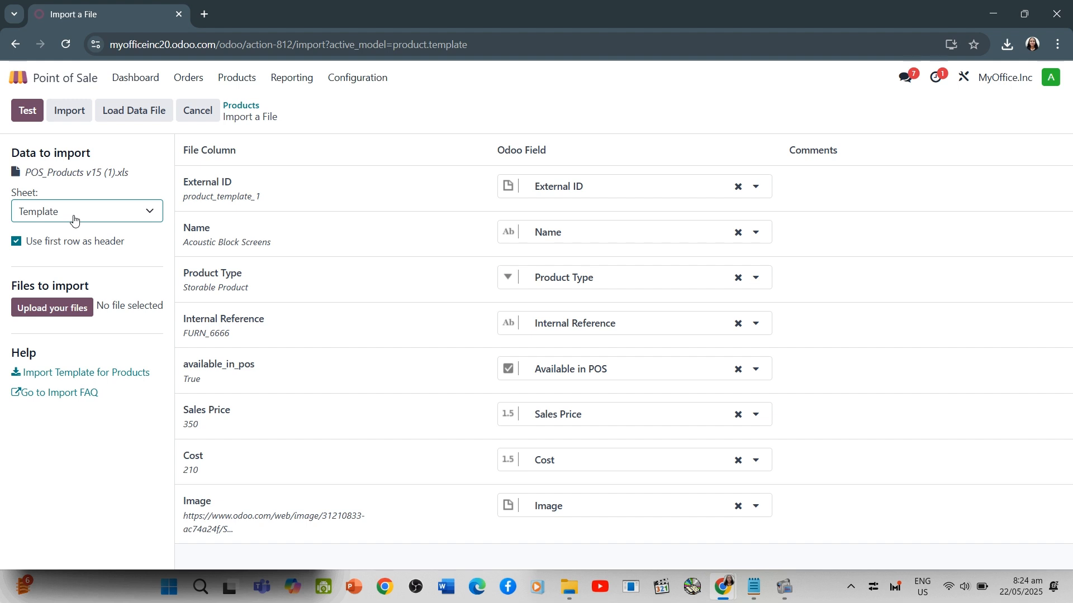
Attach POS_Products v15 (1) under the files to import and run the product import
left_click(56, 308)
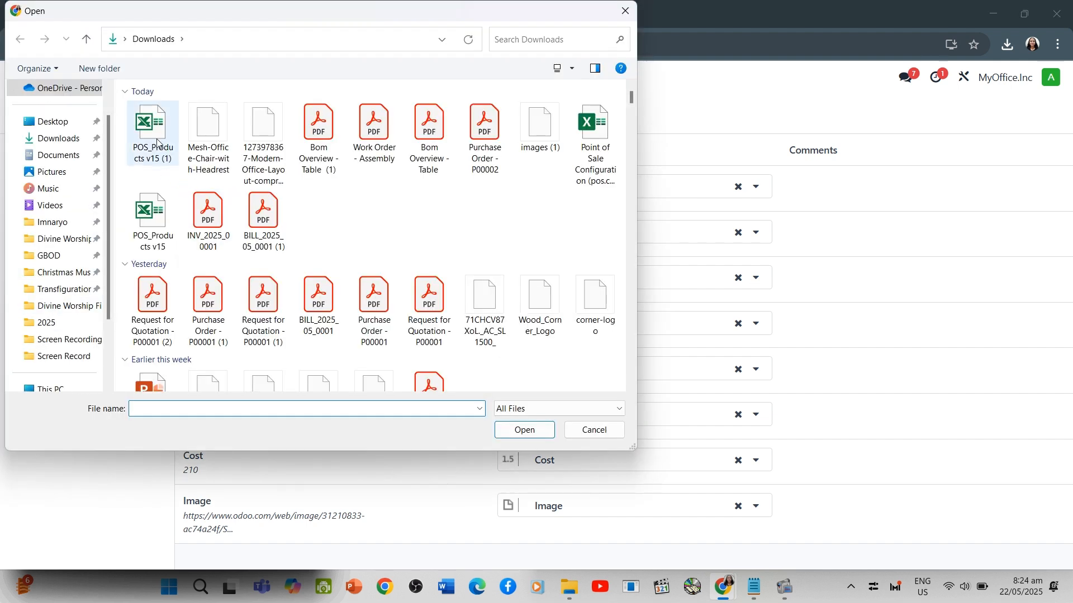
left_click(158, 143)
double_click(158, 144)
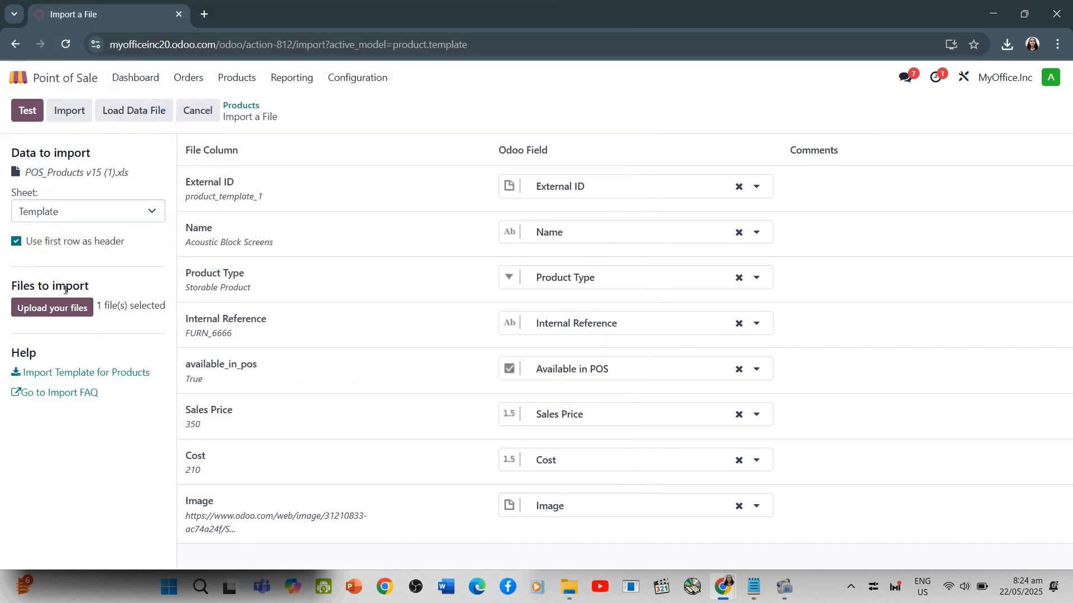
left_click(72, 315)
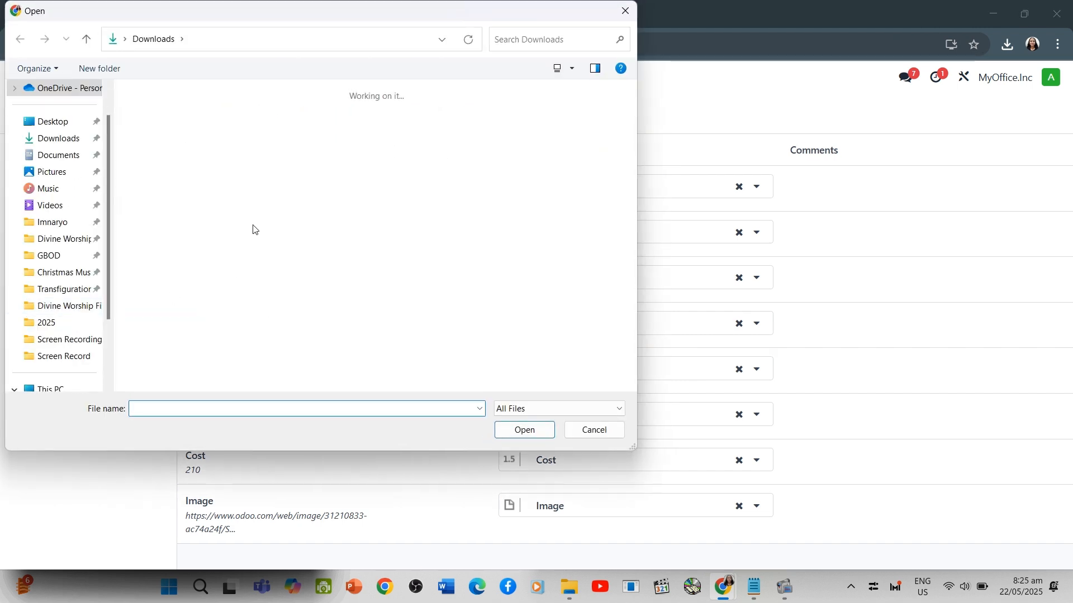
left_click(514, 424)
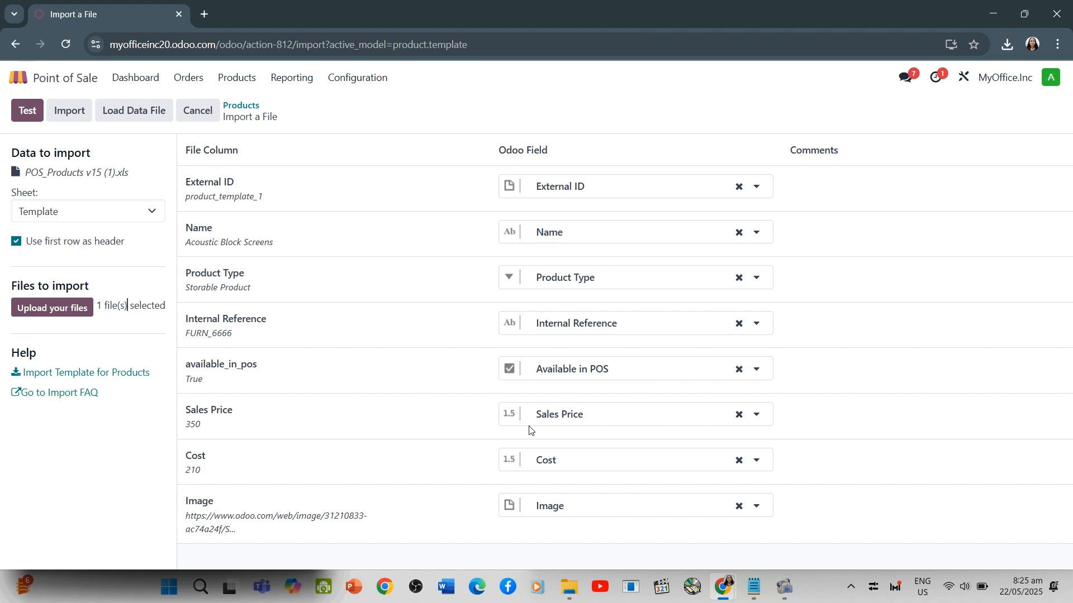
left_click(71, 111)
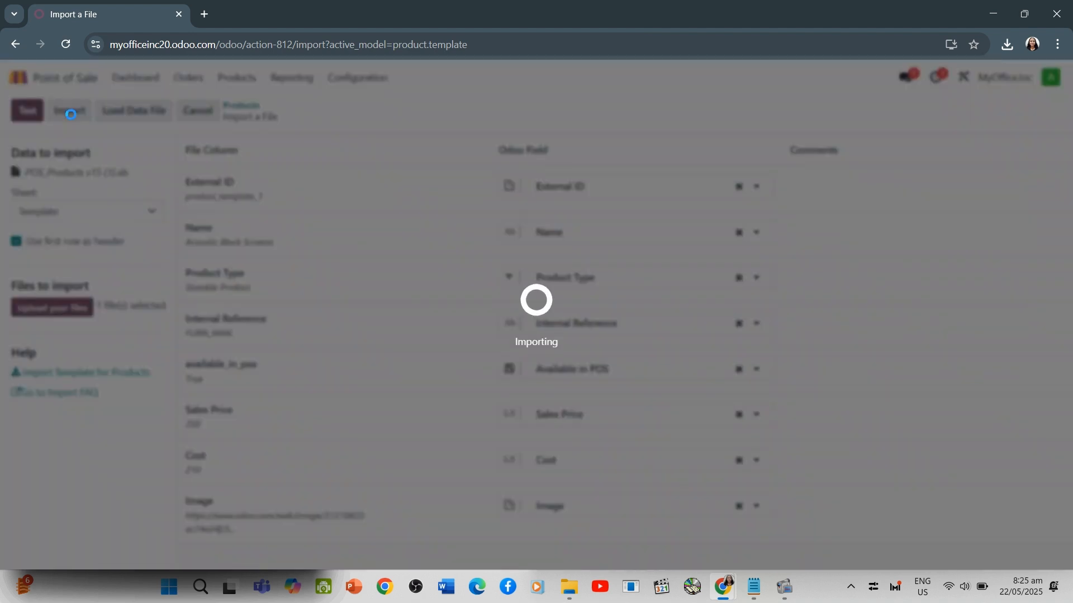
left_click(70, 112)
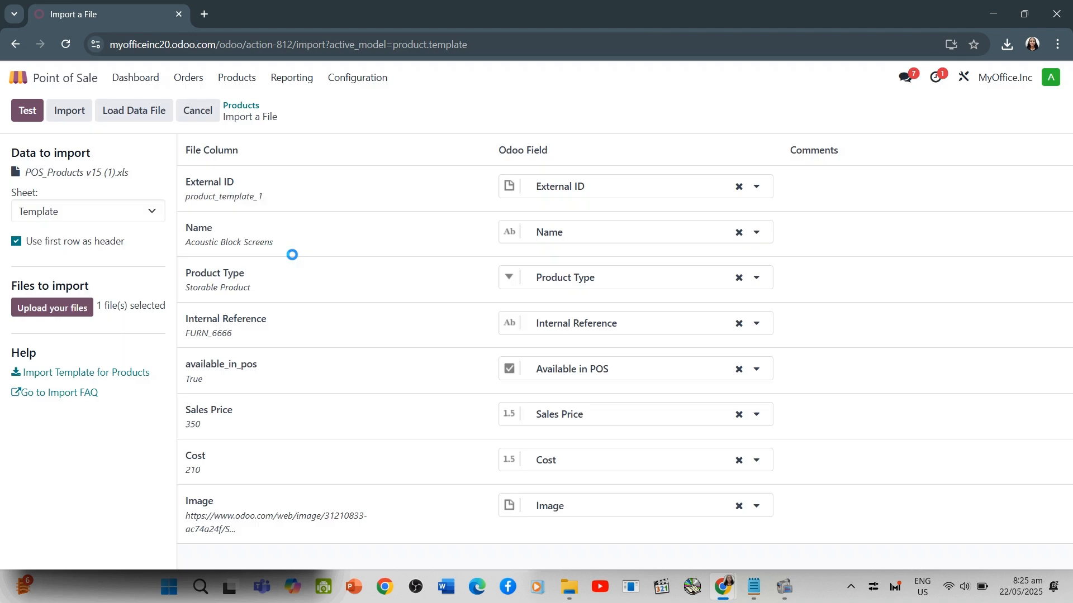
Set unmatched Product Type values to Goods and show the possible values for that field
scroll(490, 335, "down", 3)
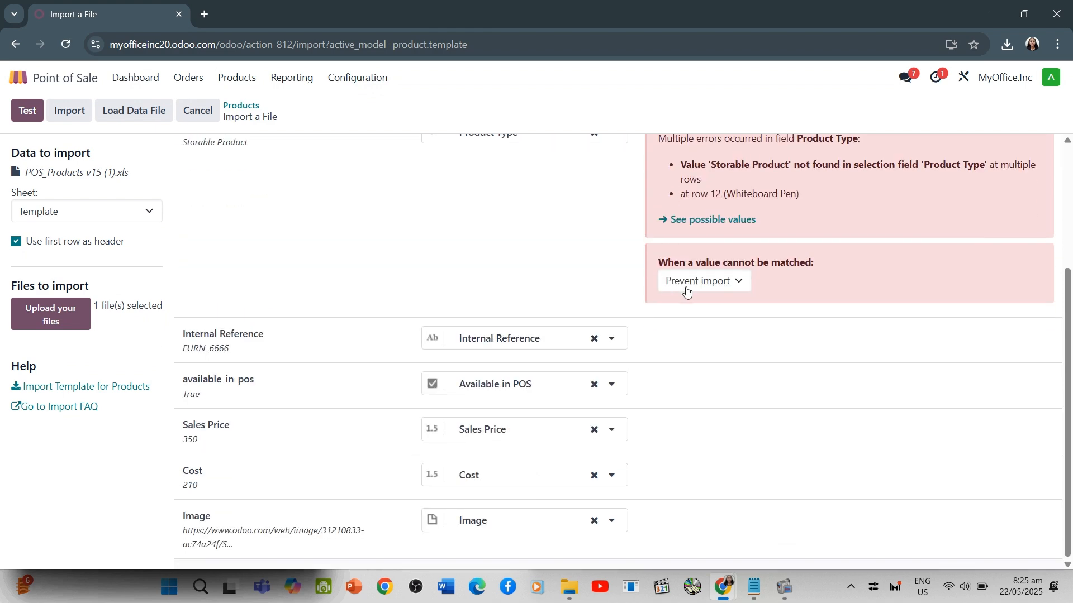
left_click(699, 281)
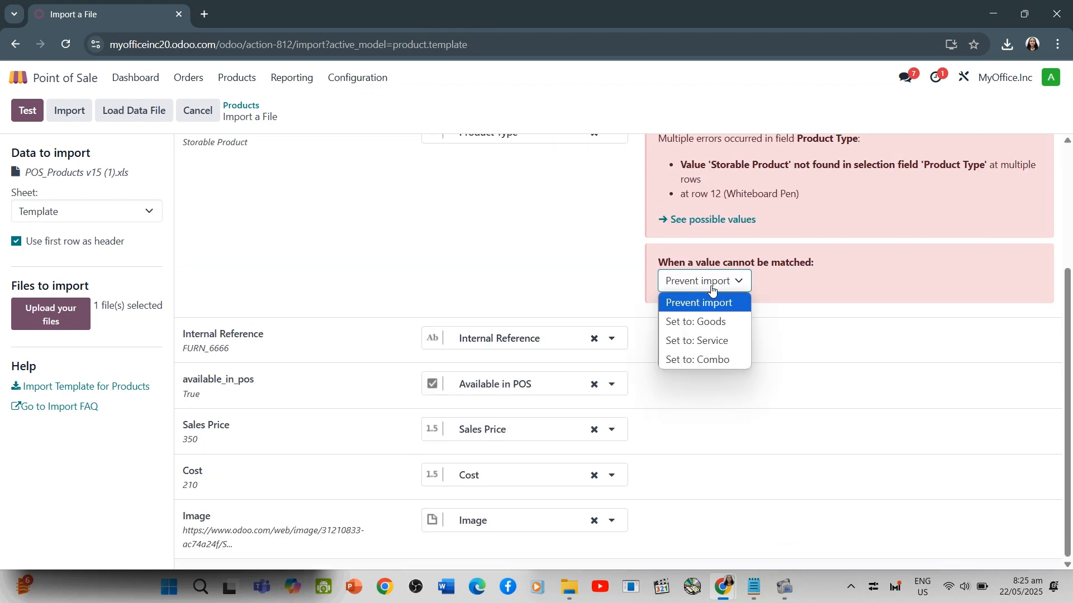
left_click(713, 341)
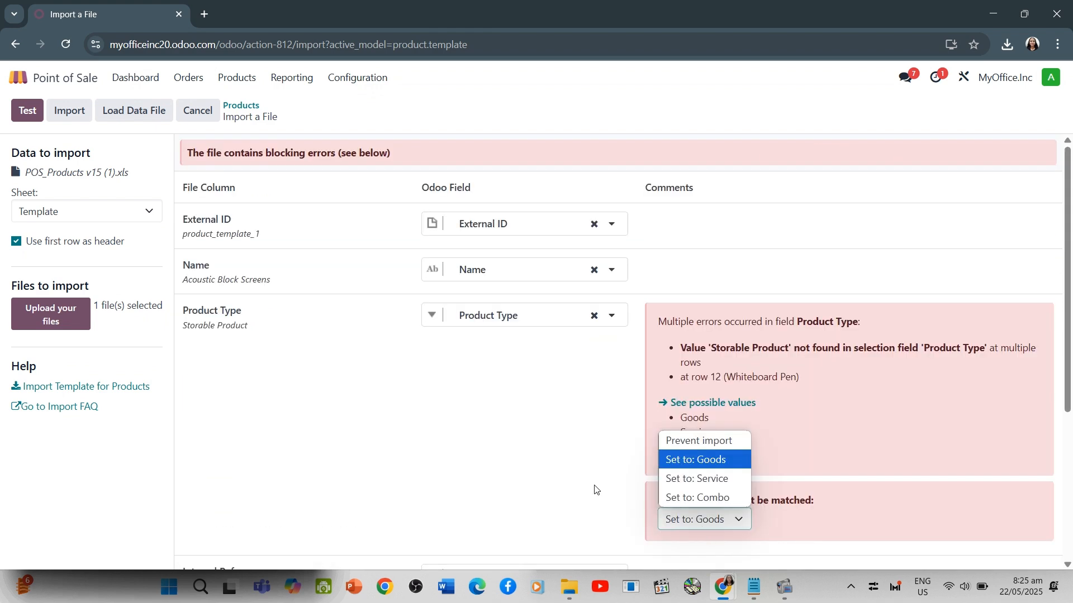
scroll(596, 490, "down", 4)
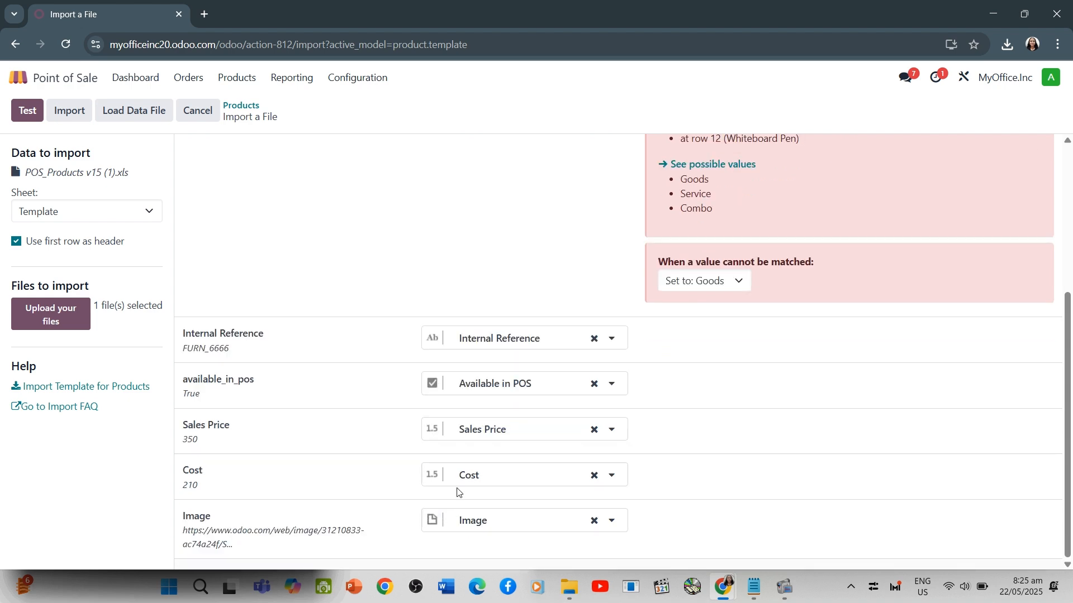
scroll(297, 292, "up", 4)
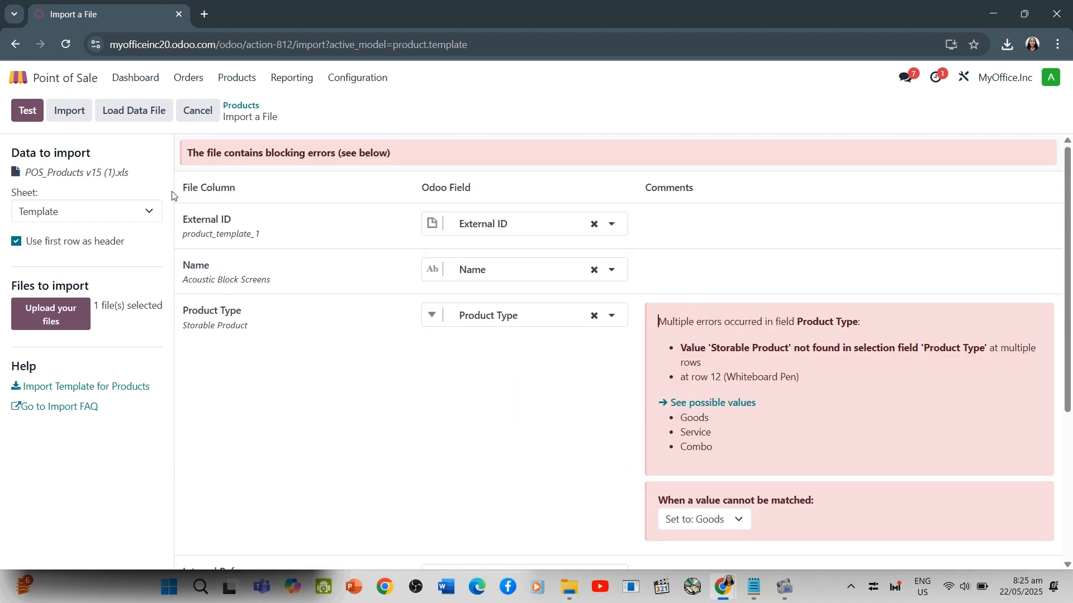
Download the product import template, open product_template.xls in Excel and close it again
left_click(130, 385)
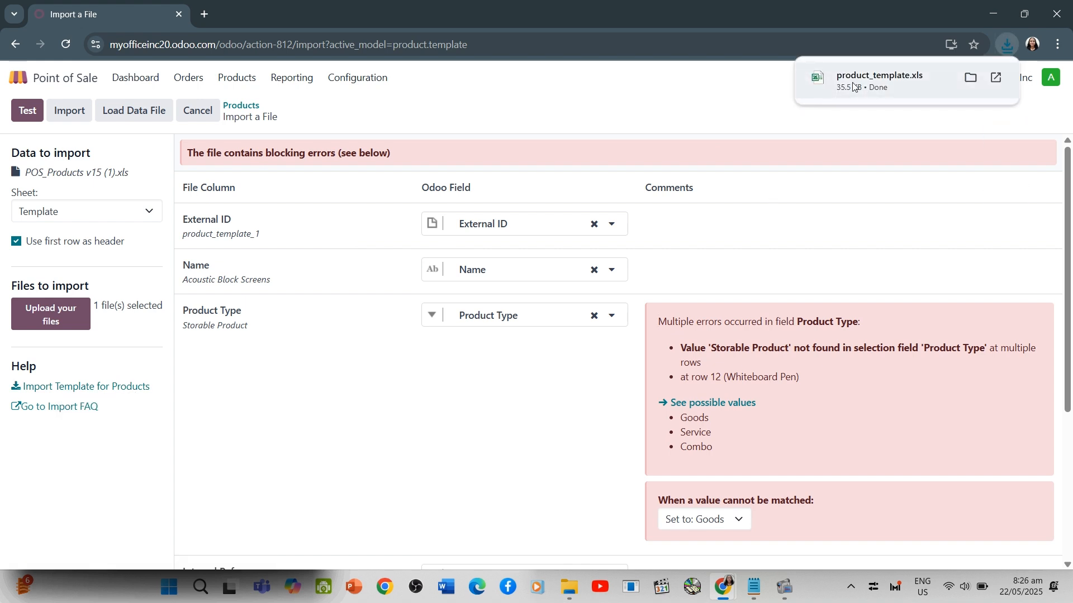
left_click(855, 86)
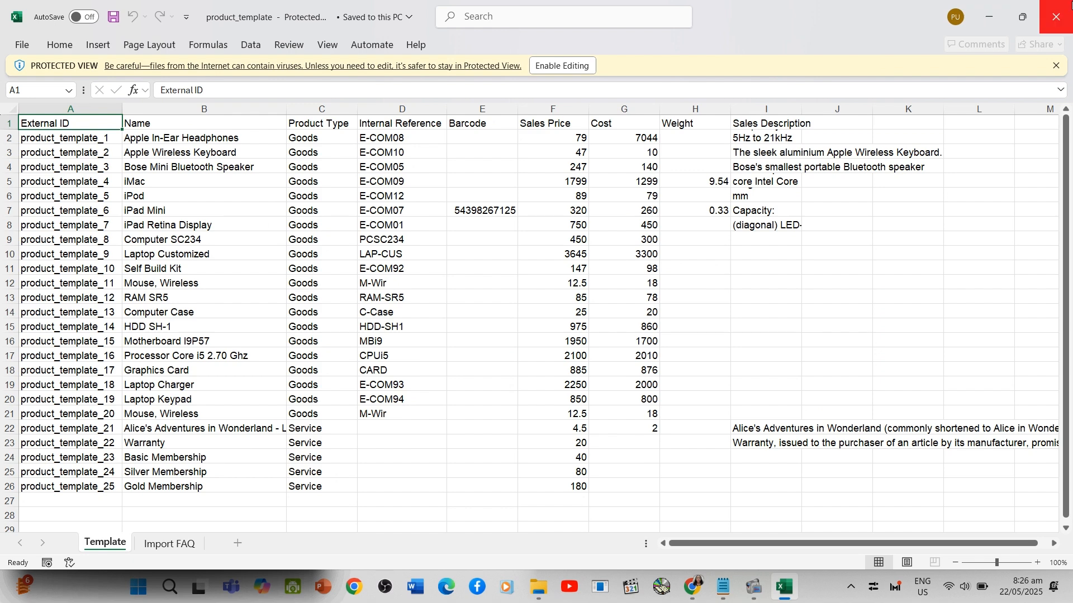
left_click(1072, 5)
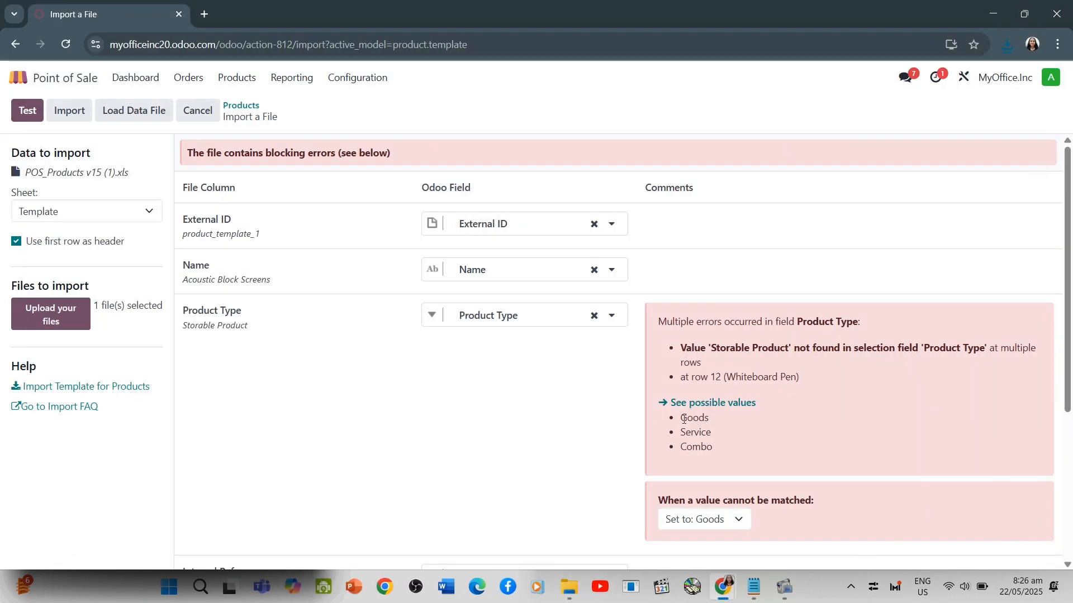
Set unmatched Product Type values to Service and import the accessory products
left_click(731, 513)
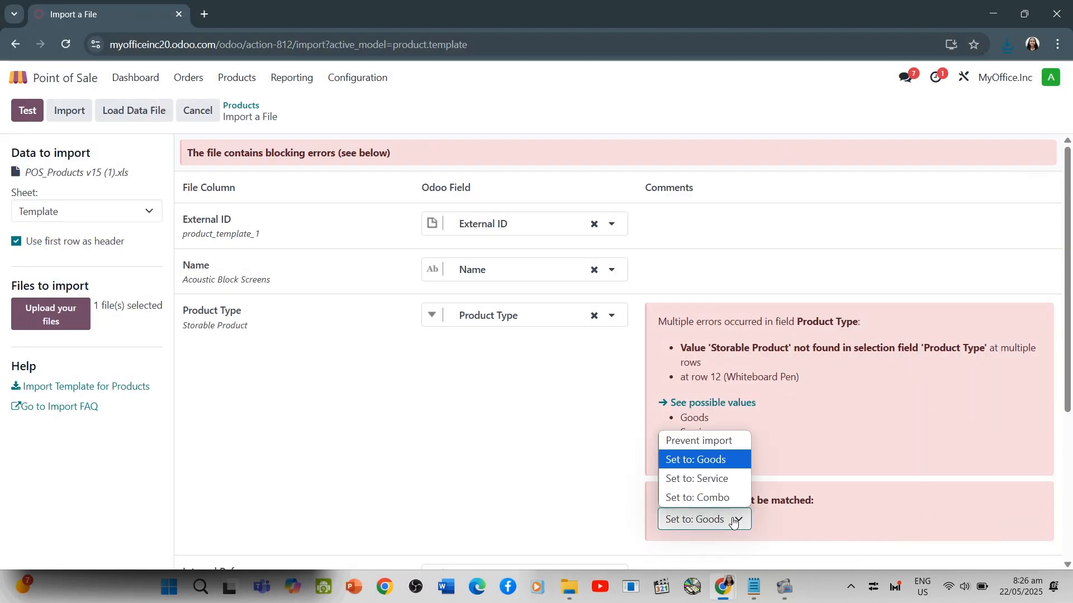
left_click(703, 479)
left_click(726, 517)
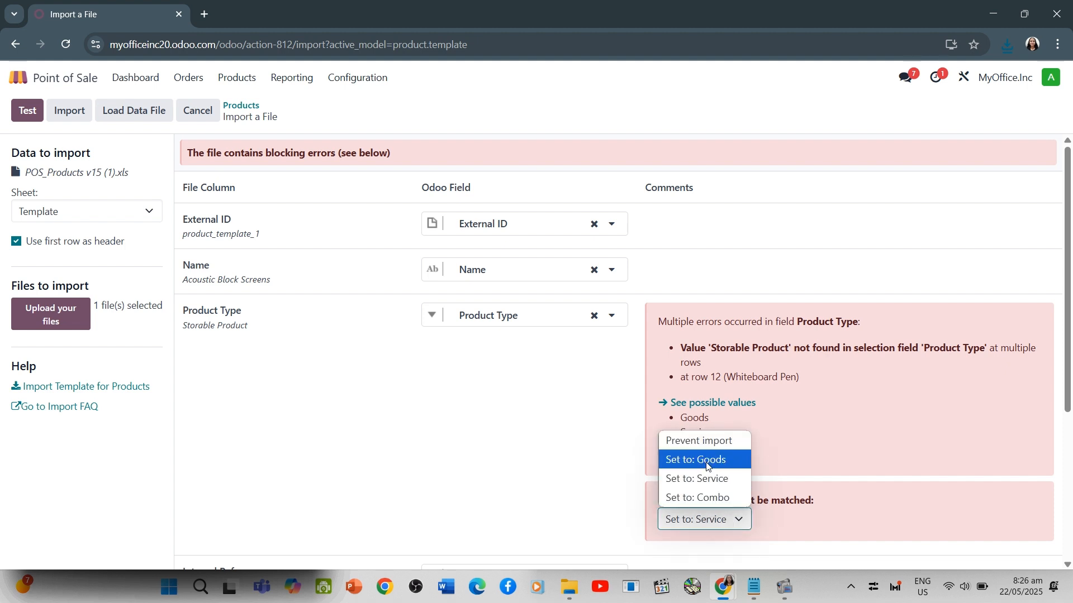
left_click(711, 479)
left_click(522, 469)
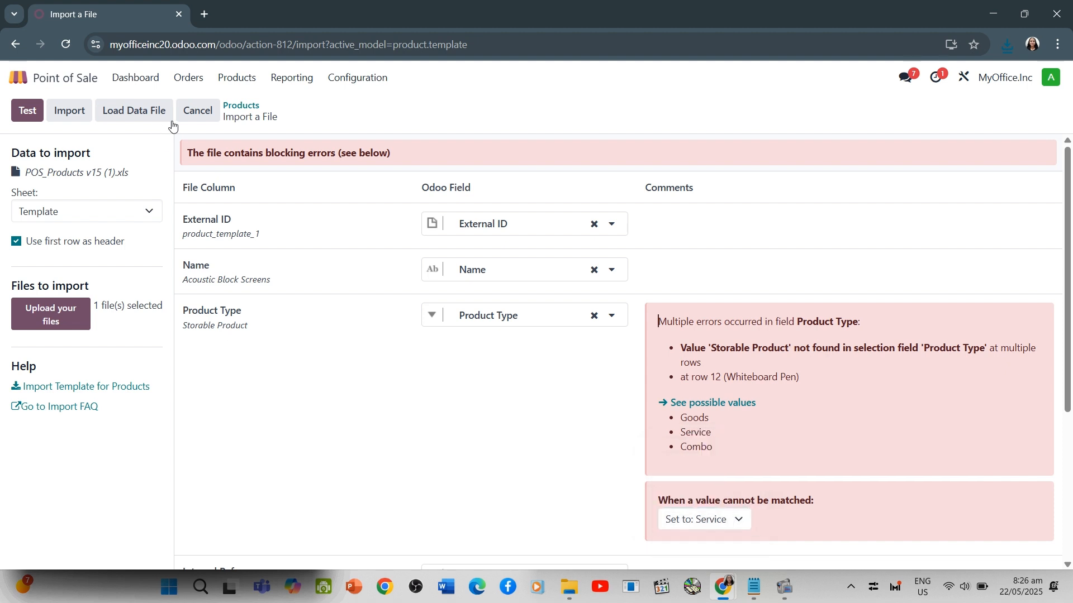
left_click(77, 112)
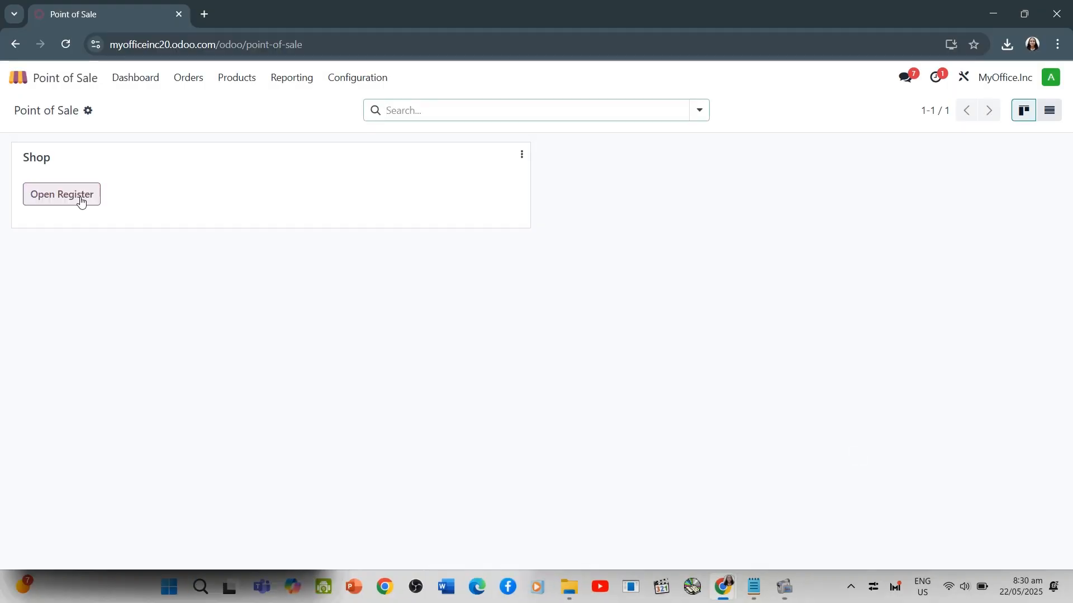
Open the Shop register, choose the cashier from the employee list and start the session
left_click(81, 199)
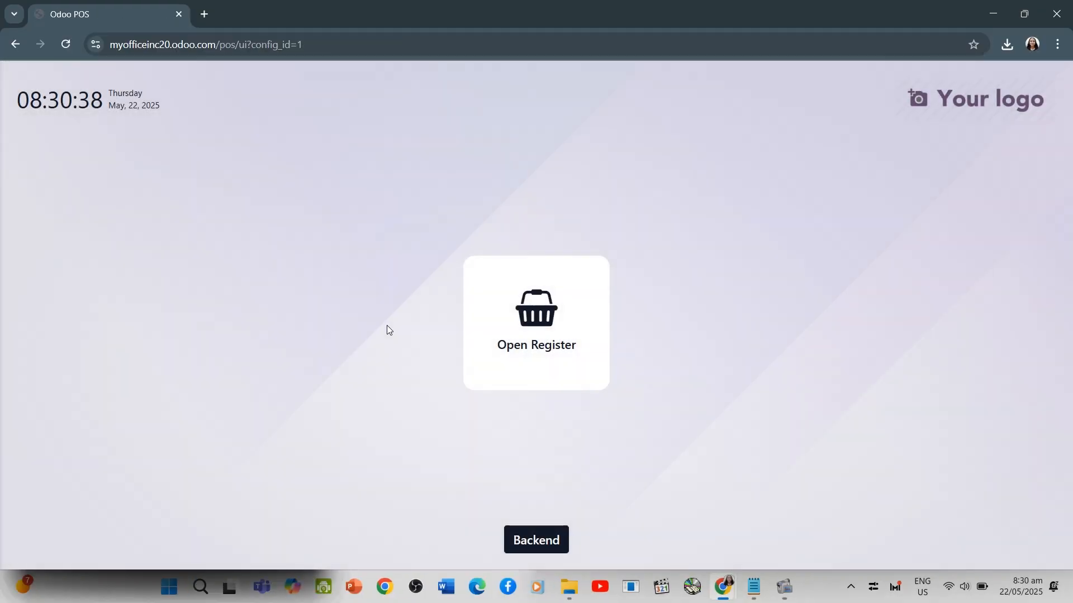
left_click(550, 334)
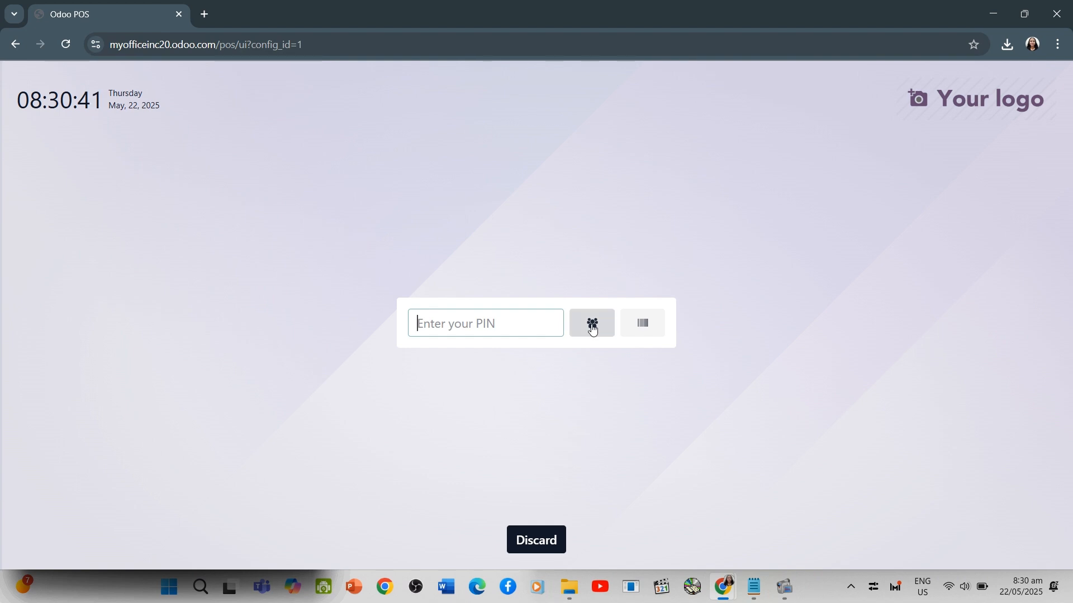
left_click(592, 325)
left_click(385, 425)
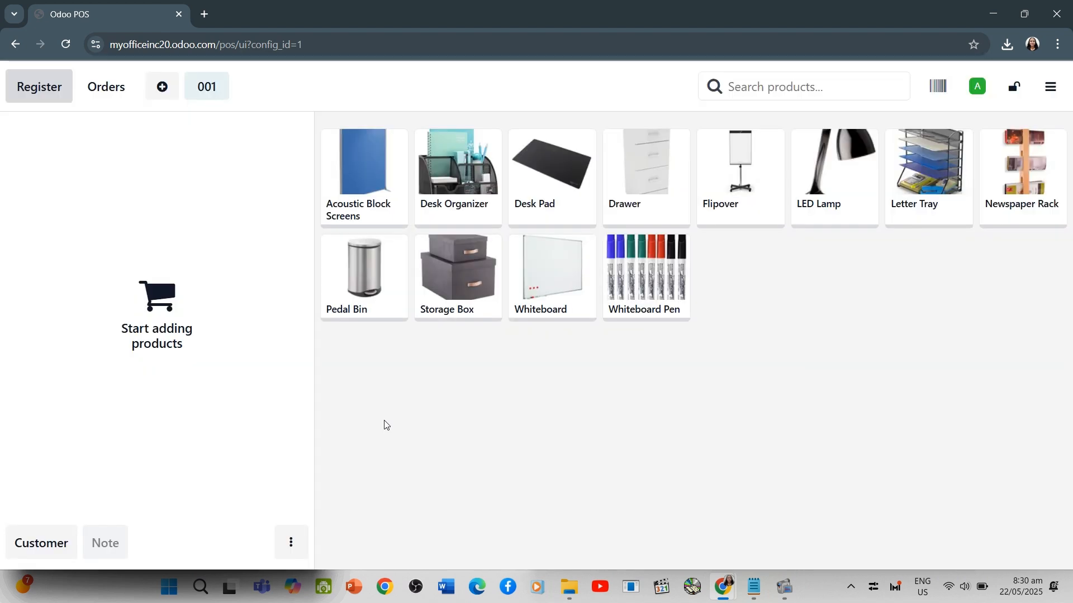
Add the LED Lamp to the order with a 20% discount and a quantity of 2
left_click(841, 206)
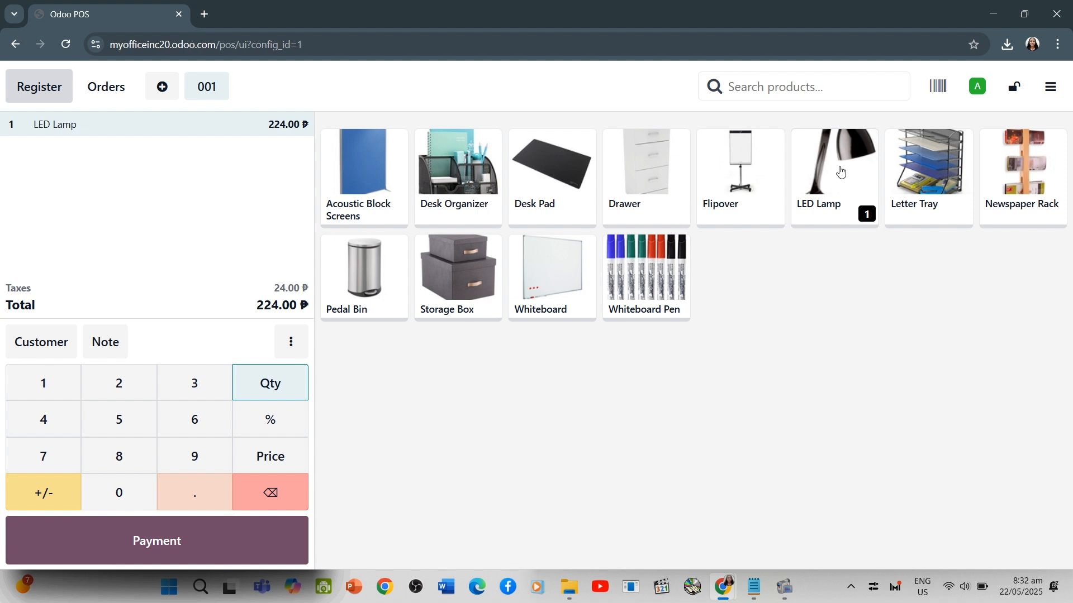
left_click(276, 414)
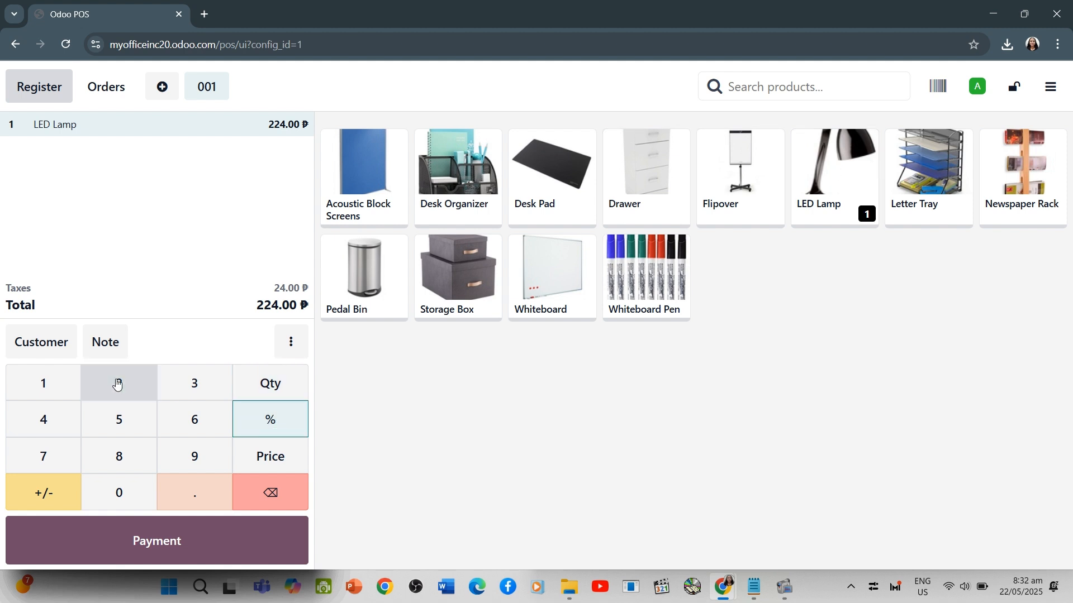
left_click(117, 384)
left_click(117, 496)
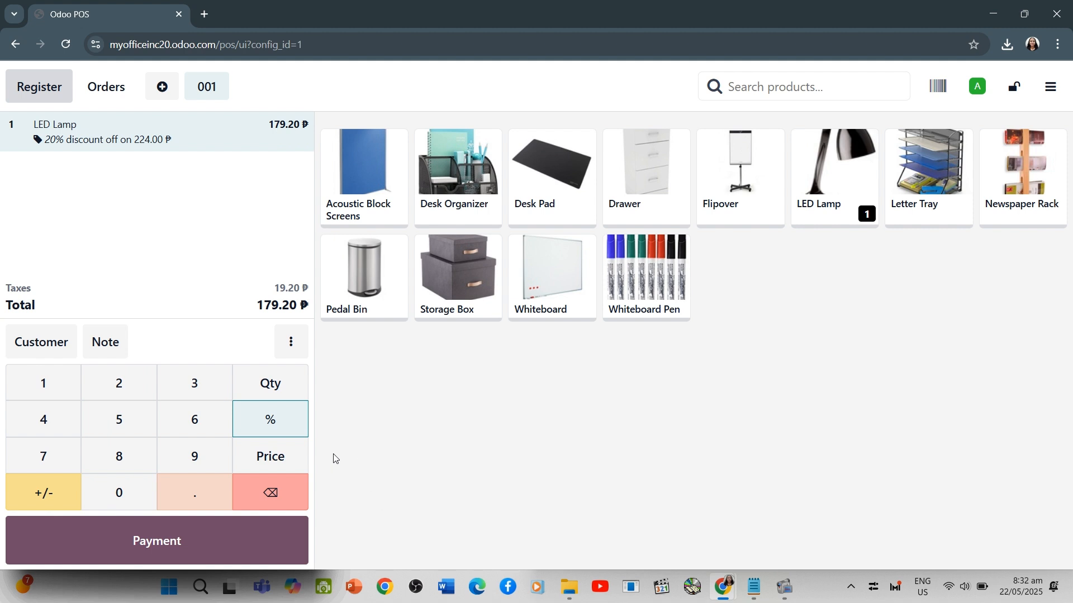
left_click(269, 382)
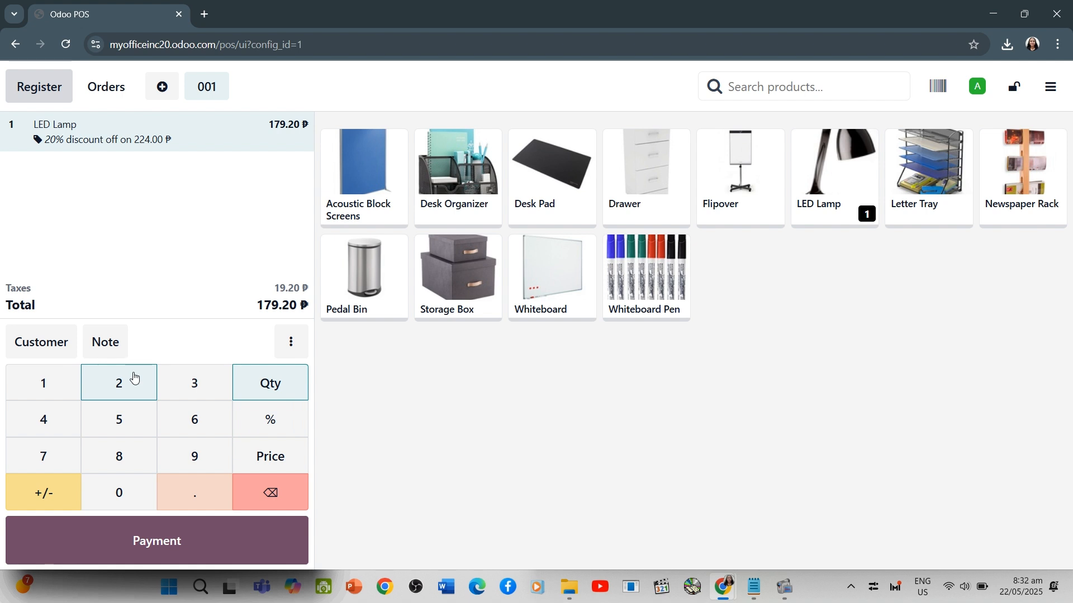
left_click(134, 378)
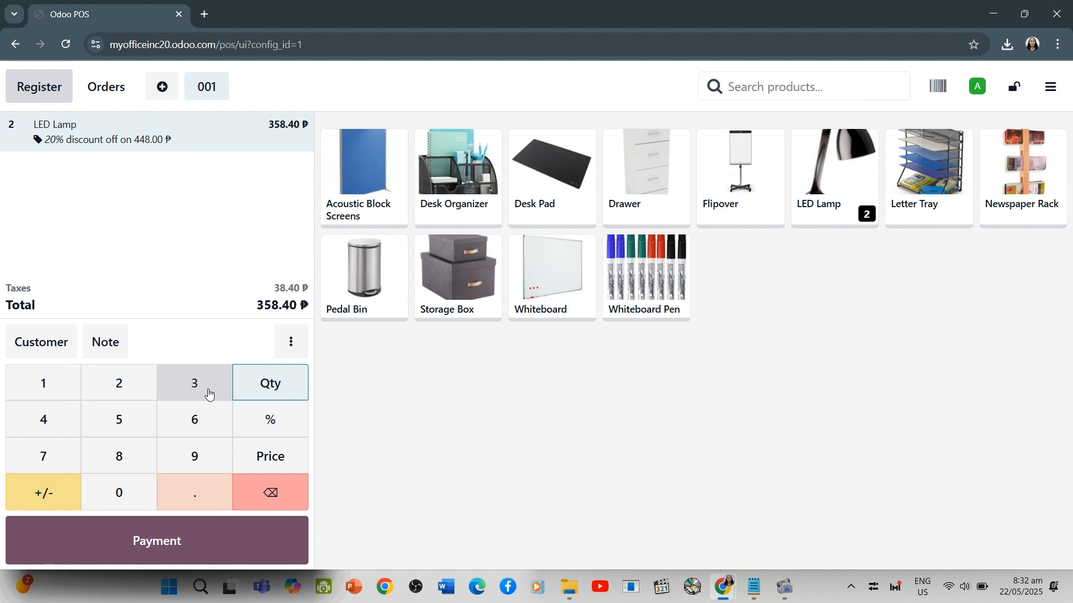
Pay the LED Lamp order with 600.00 in cash and validate the payment
left_click(204, 543)
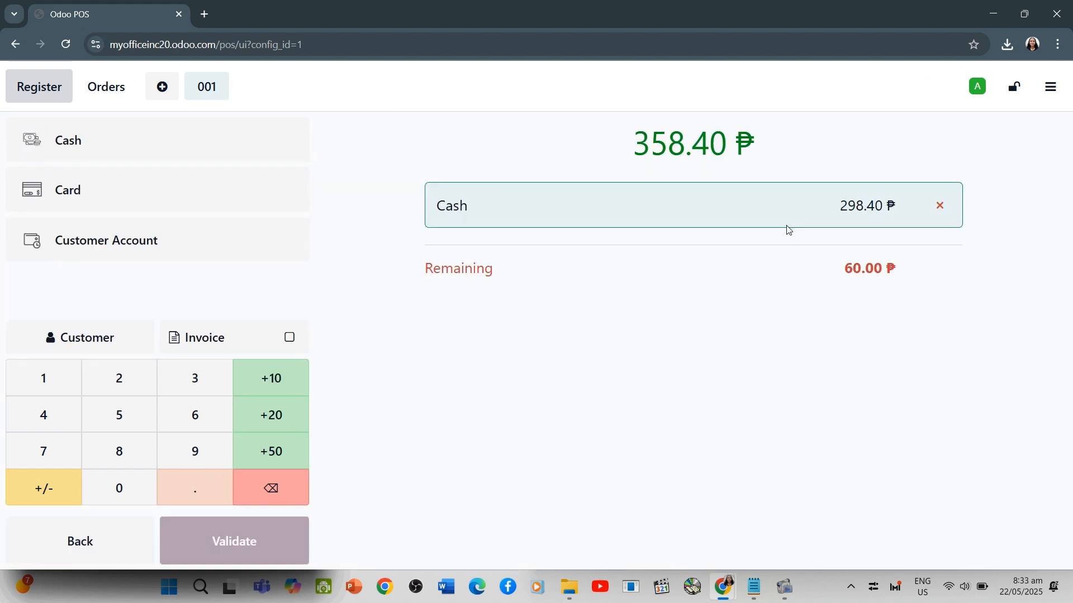
left_click(198, 416)
left_click(134, 489)
left_click(134, 490)
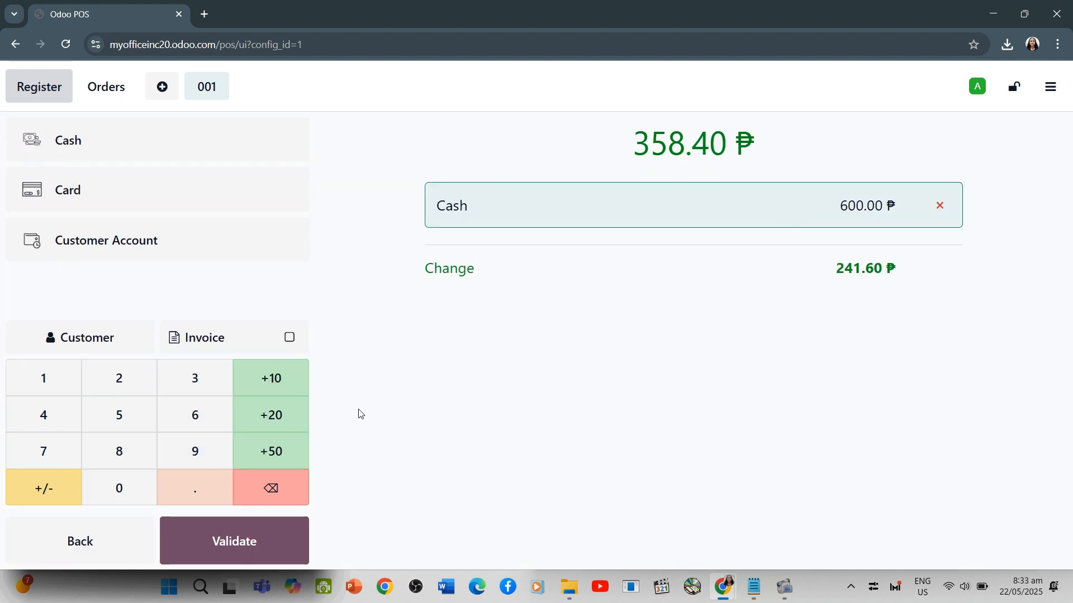
left_click(234, 542)
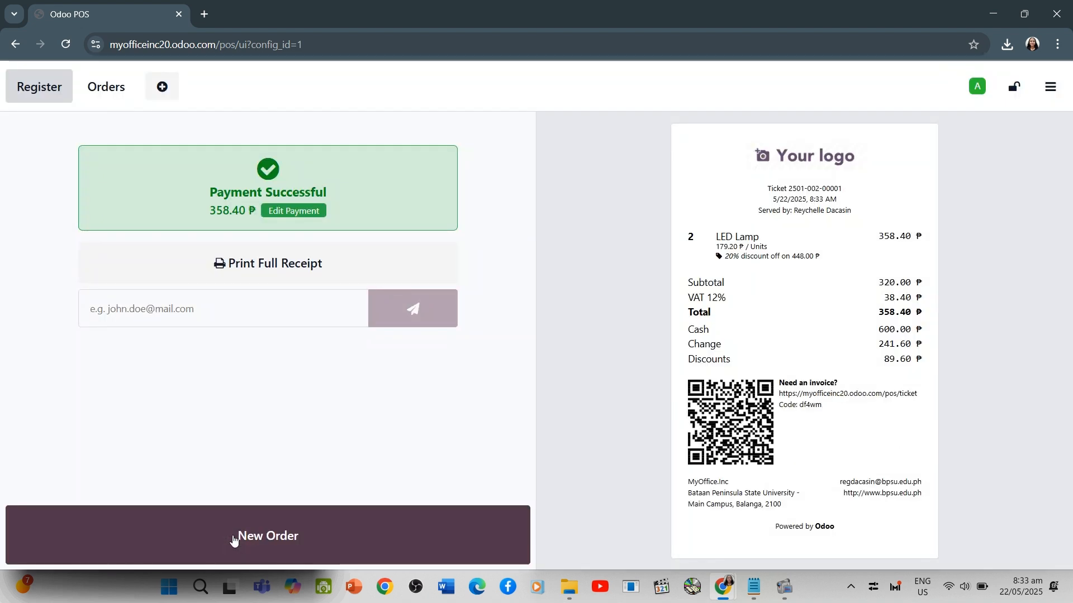
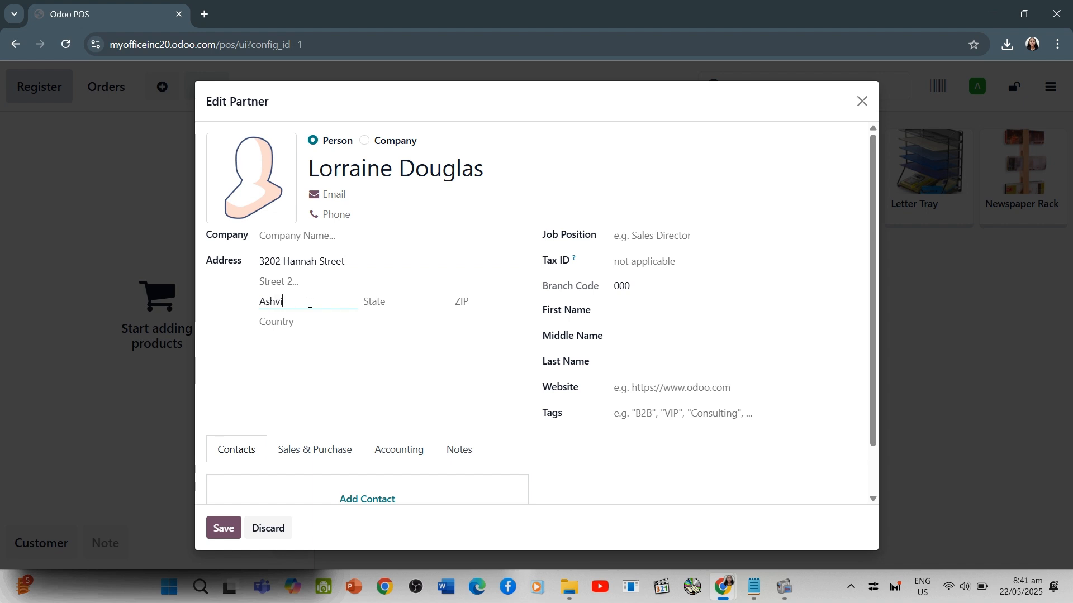
Finish entering the customer's city and set the country to United States
type("e")
left_click(331, 323)
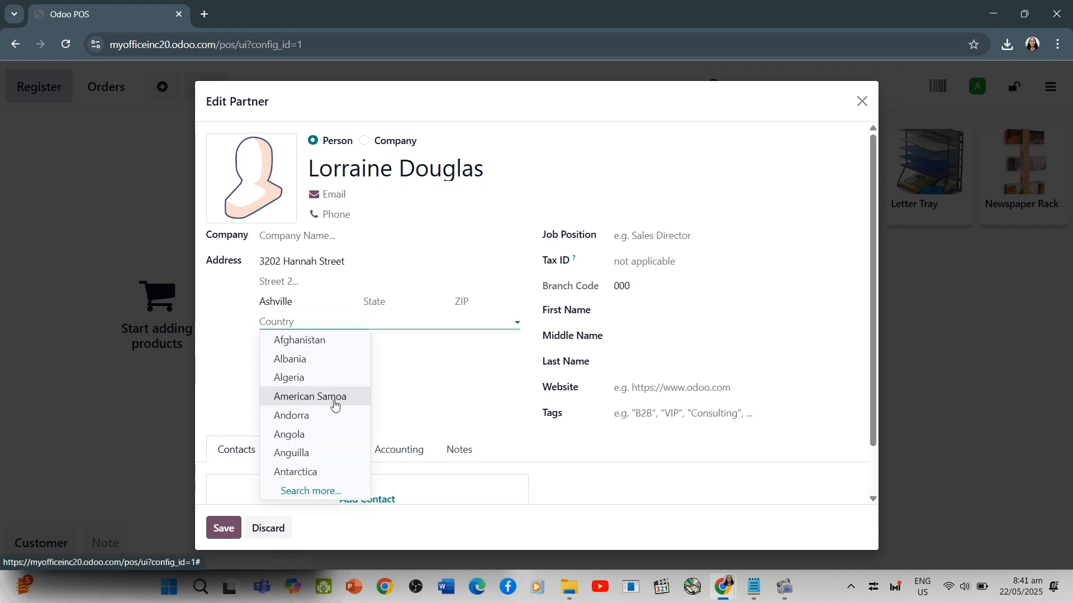
type("Uni")
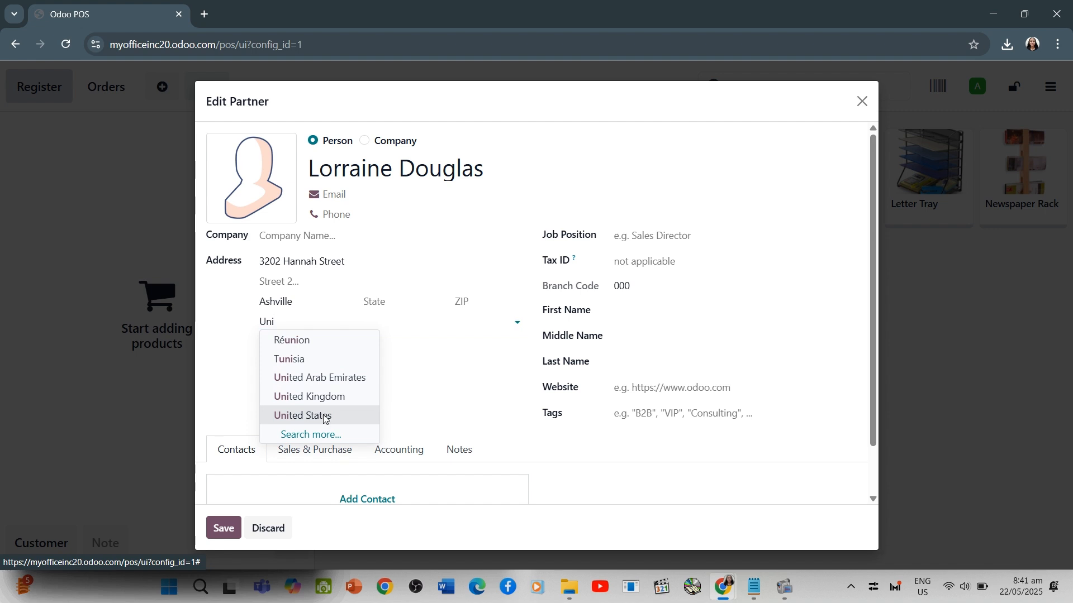
left_click(315, 415)
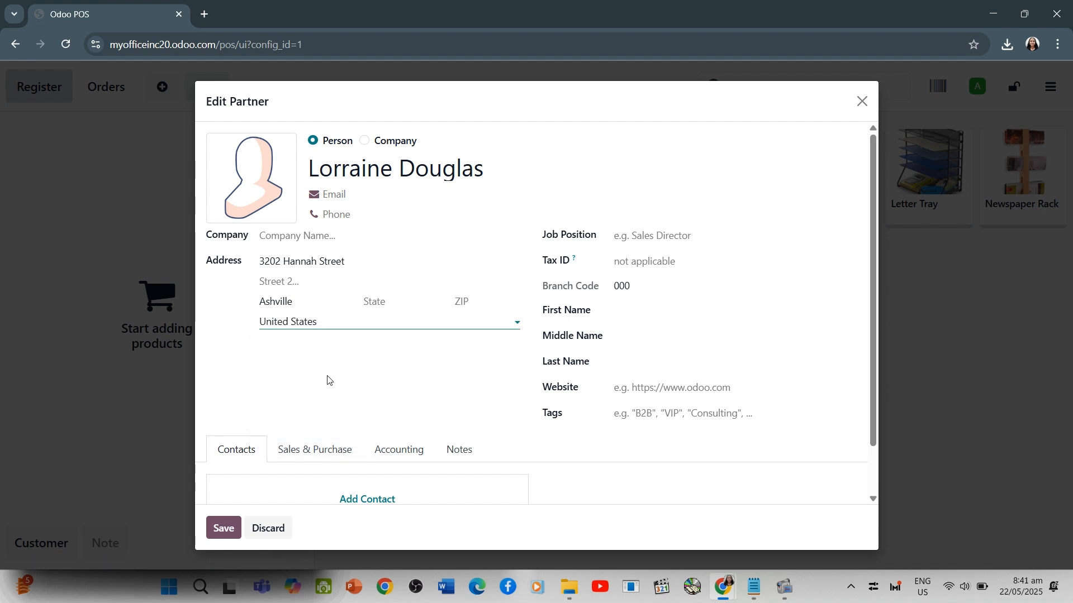
Fill in the customer's last name, first name and e-mail address
left_click(633, 313)
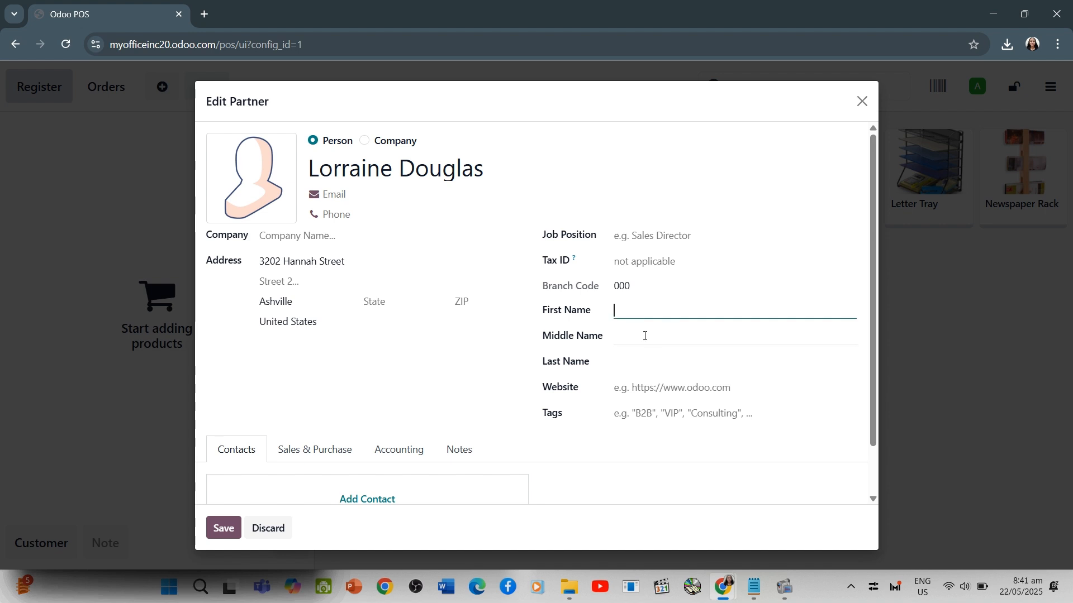
left_click(643, 364)
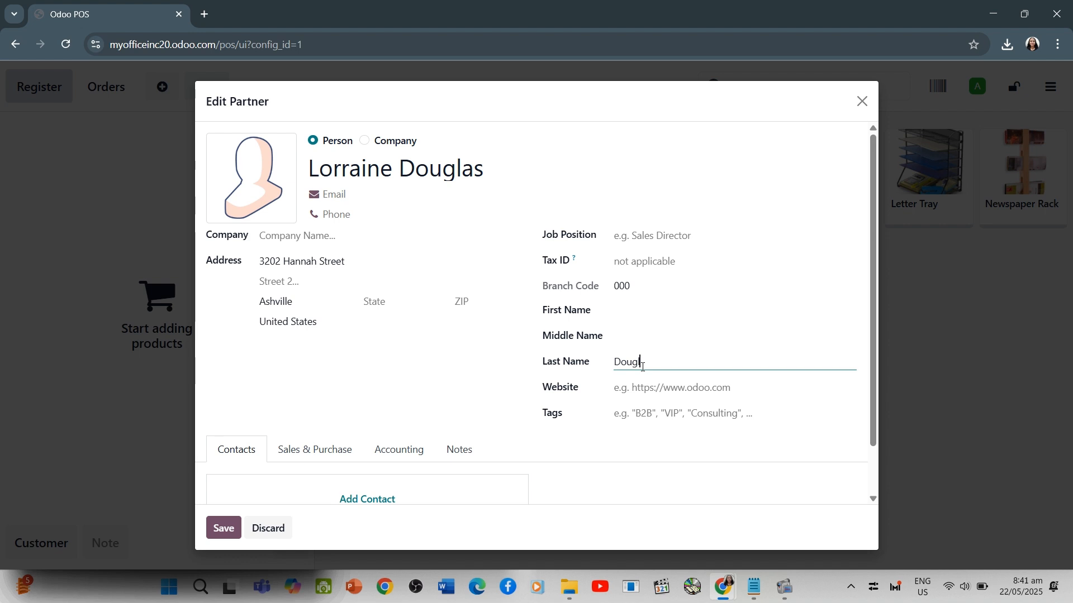
left_click(640, 308)
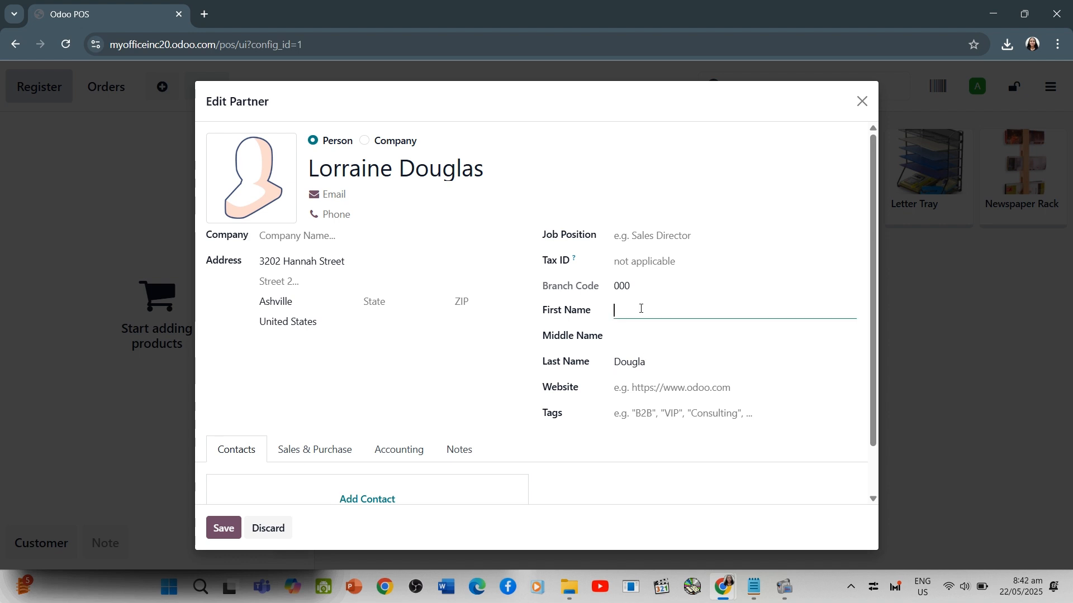
type("ne")
left_click(384, 199)
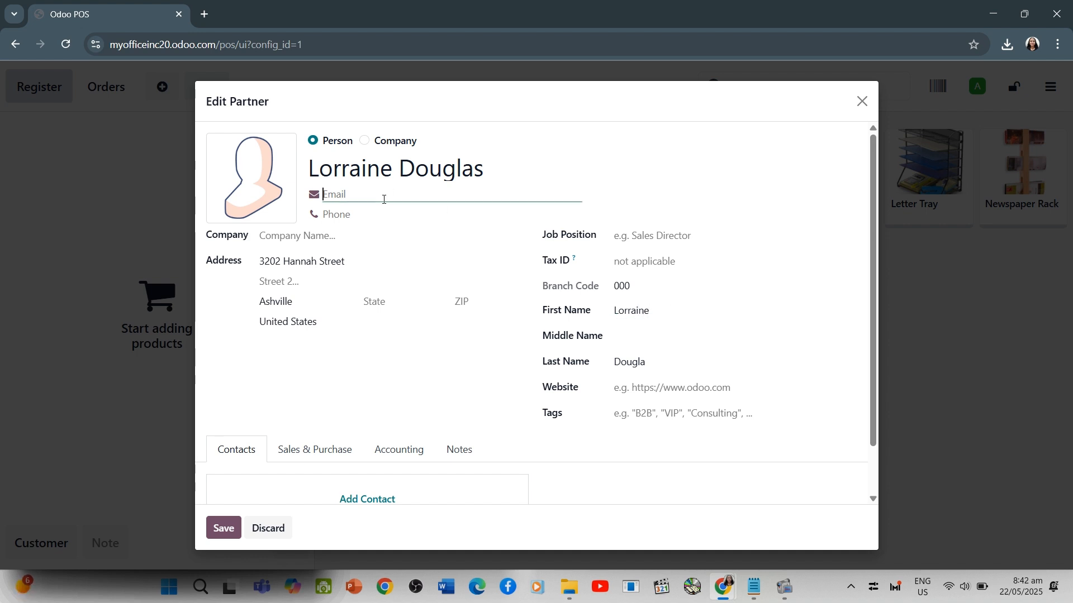
type("lorraine@example.com")
left_click(378, 300)
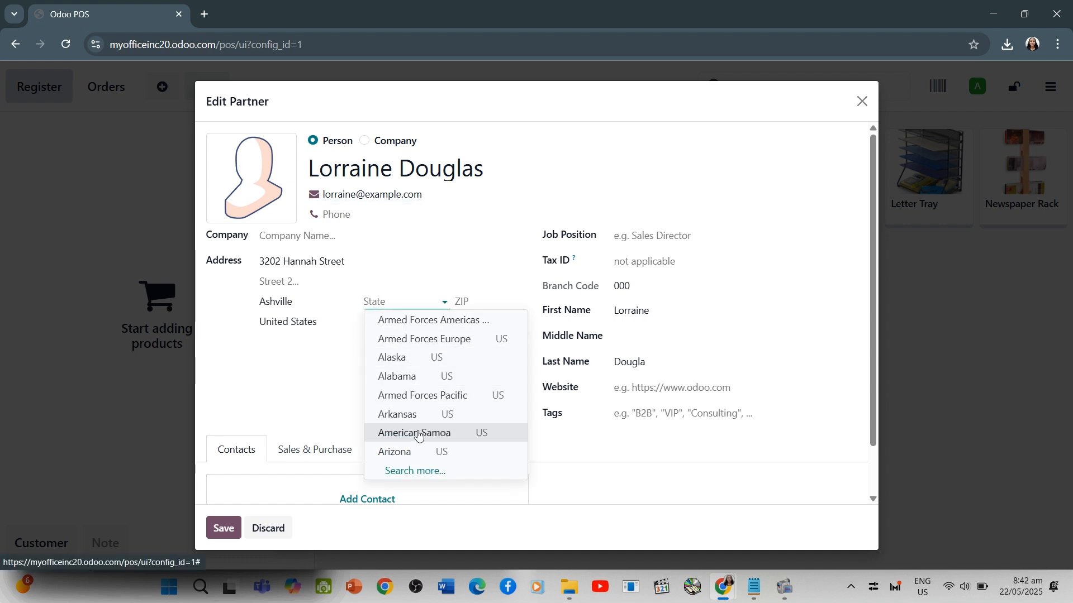
type("ashv")
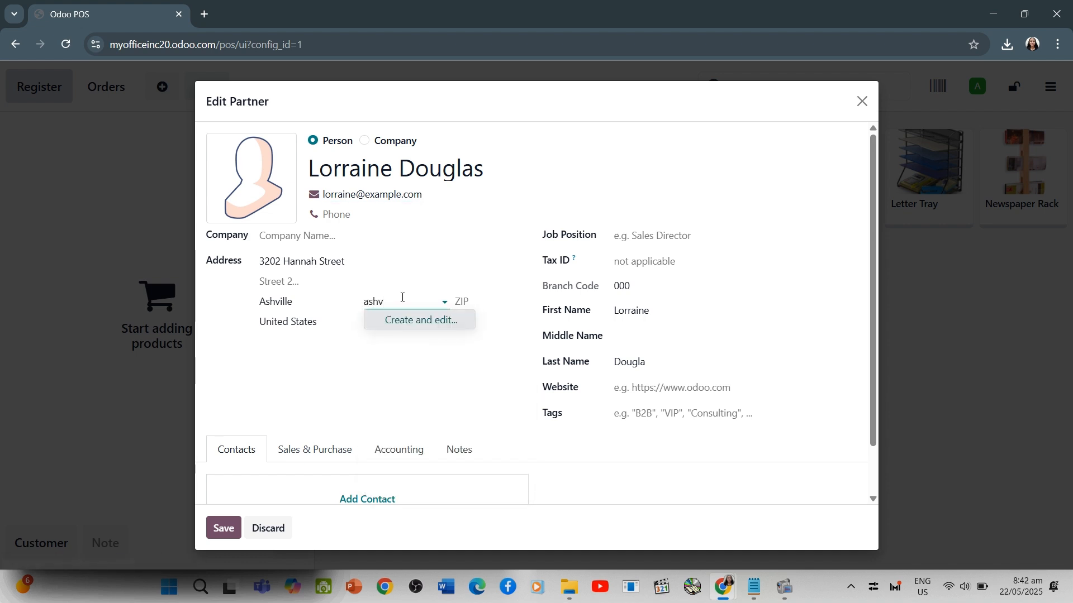
key("BackSpace")
key("BackSpace")
left_click(299, 389)
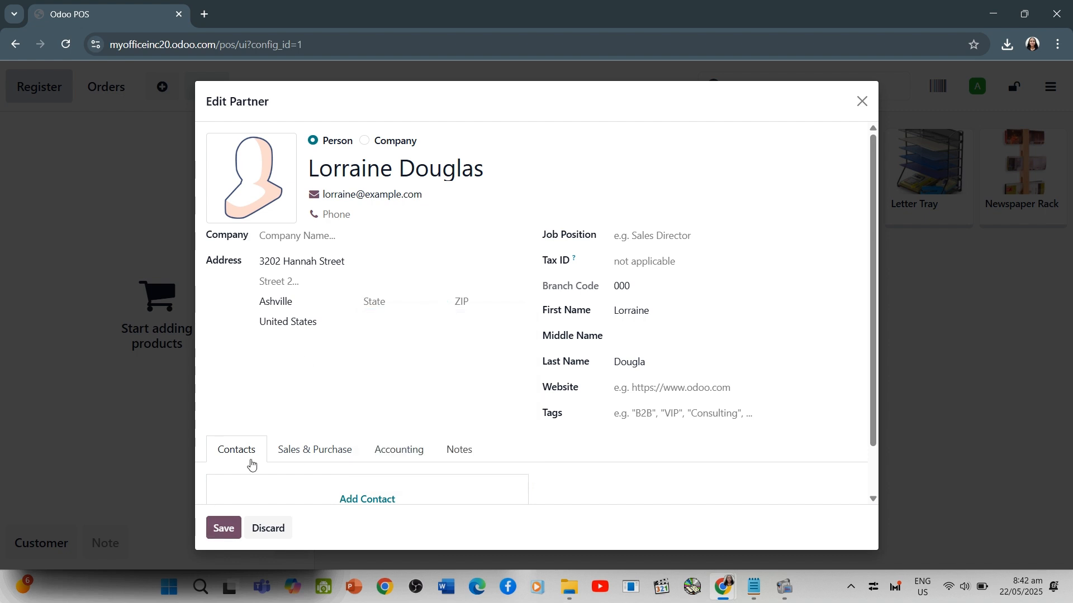
Enter the customer's ZIP code and save the contact as the order's customer
left_click(456, 302)
type("28801")
left_click(631, 287)
left_click(218, 530)
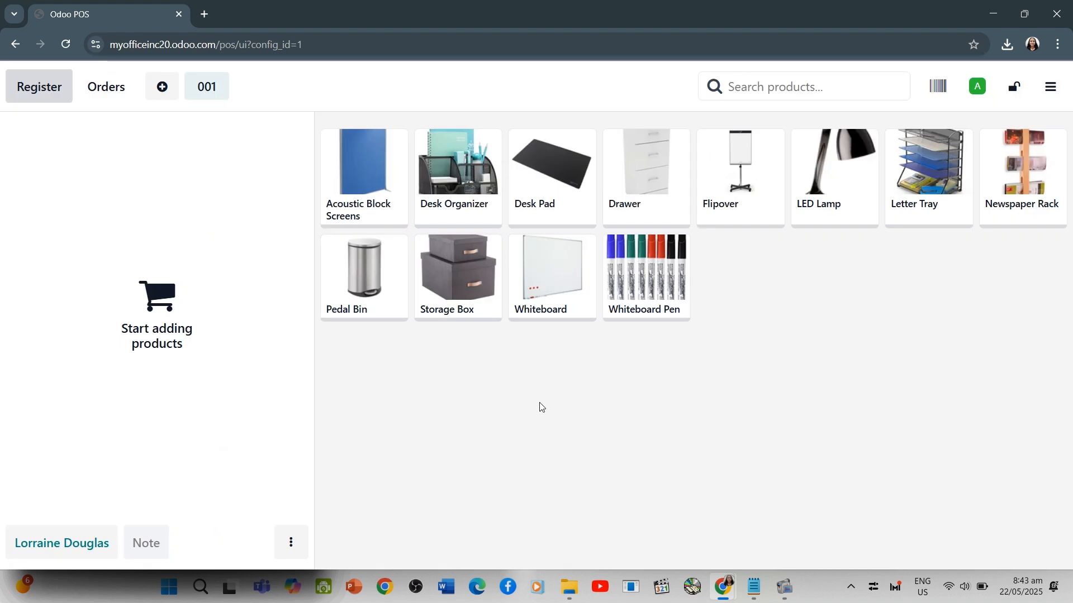
Sell one Whiteboard to the customer for 200.00 in cash, with an invoice, and validate the payment
left_click(560, 300)
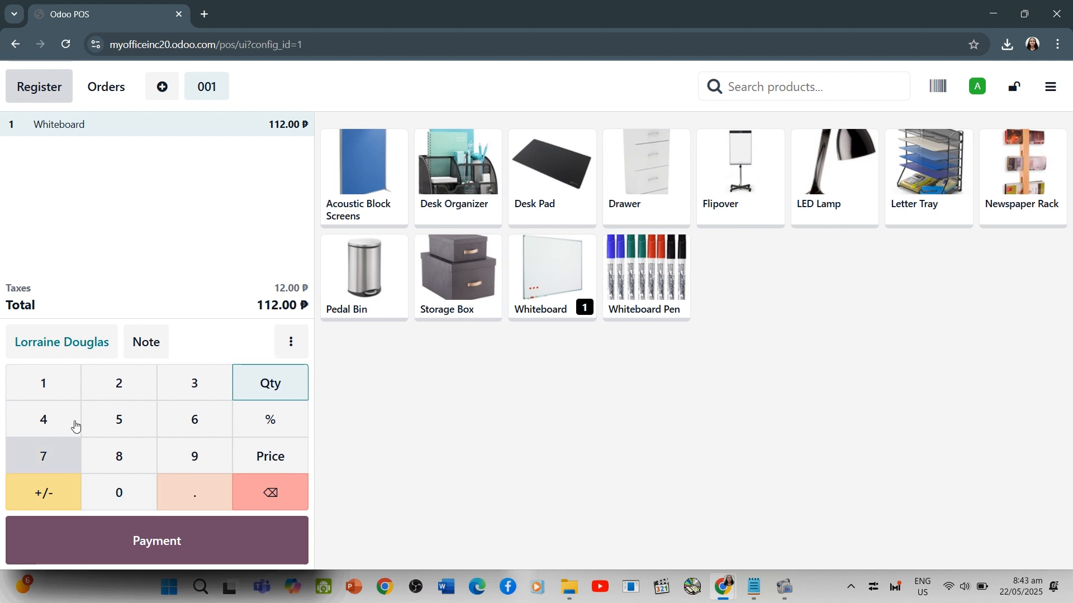
left_click(125, 552)
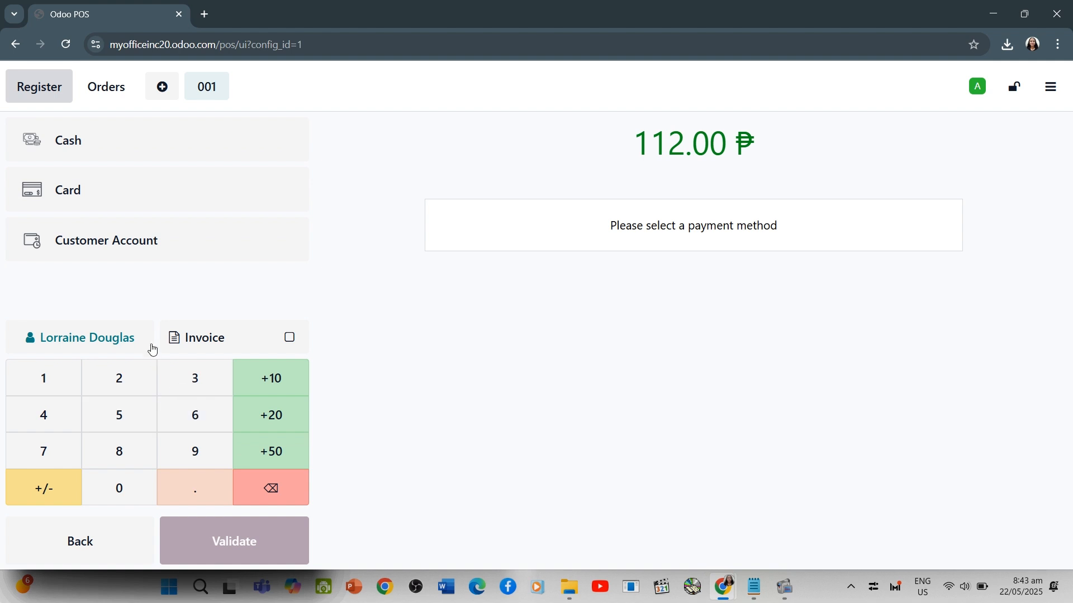
left_click(161, 154)
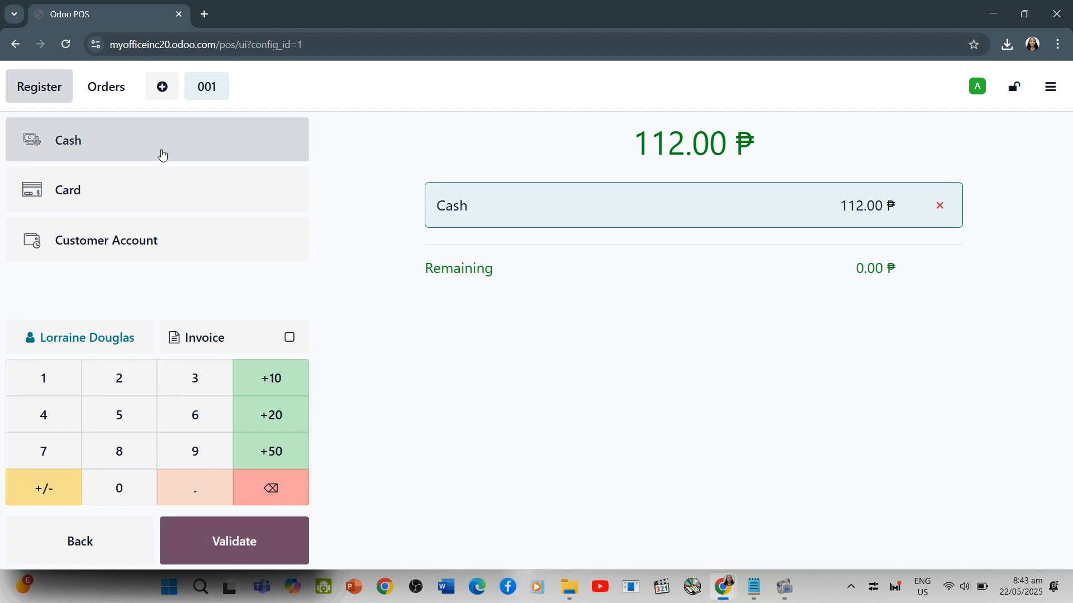
left_click(118, 373)
left_click(119, 490)
left_click(119, 490)
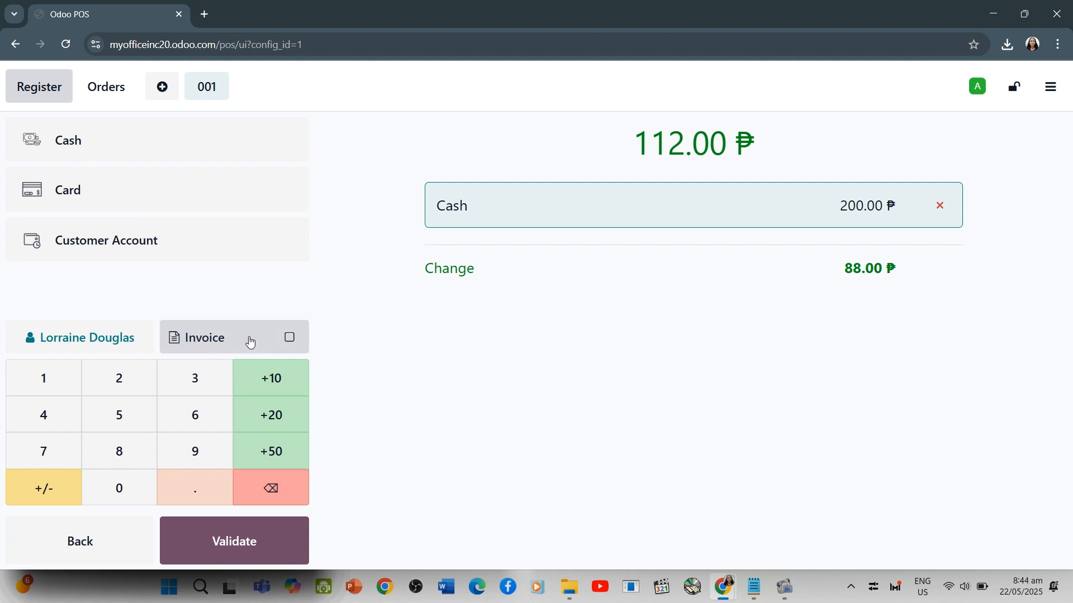
left_click(290, 337)
left_click(238, 528)
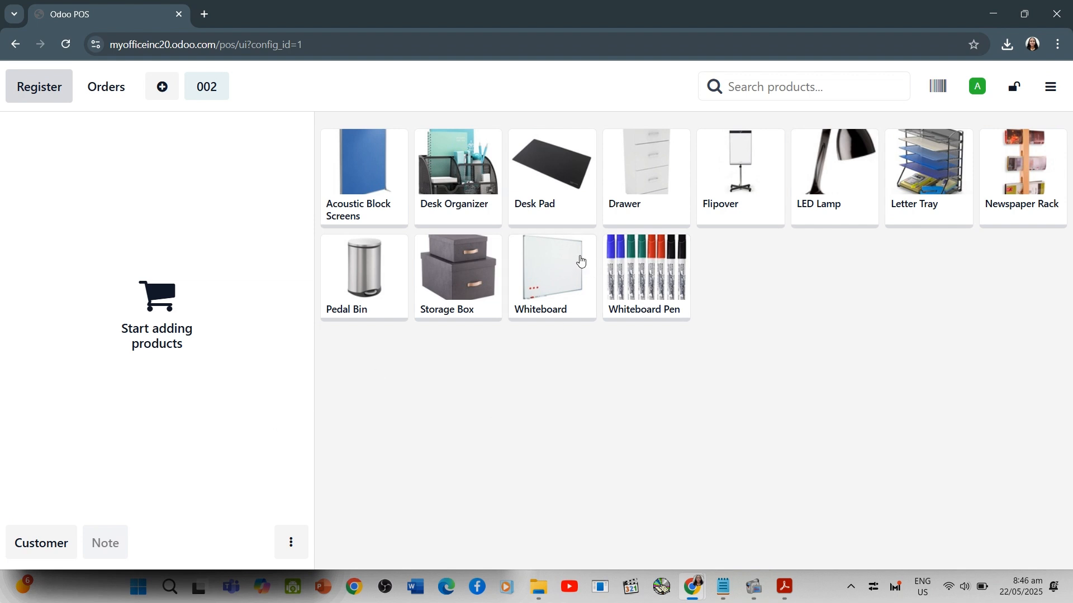
Refund one LED Lamp as a negative quantity, paid back in cash, and validate the order
left_click(804, 193)
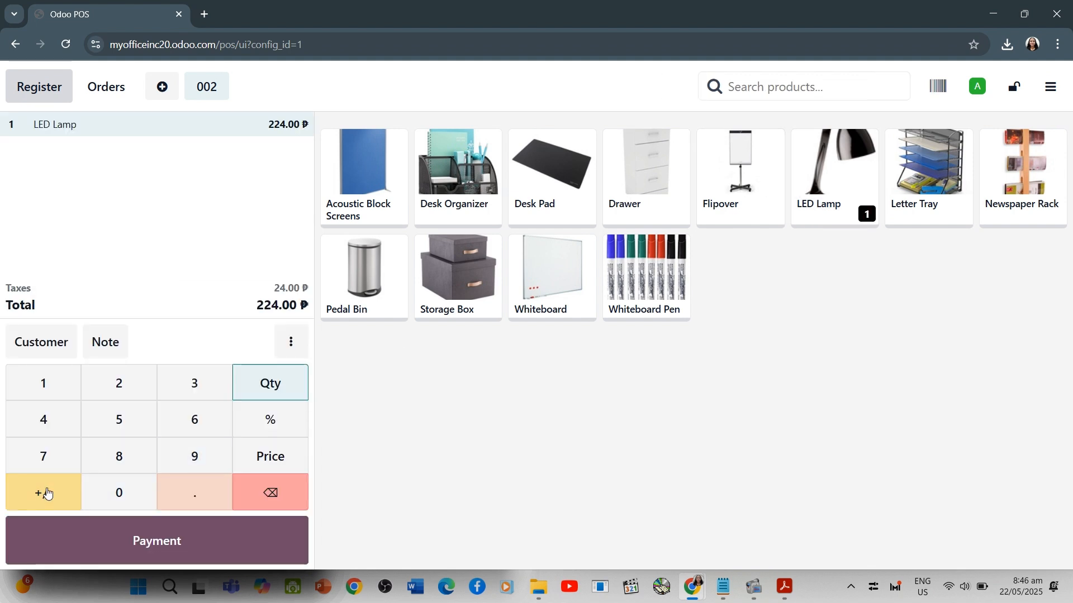
left_click(48, 494)
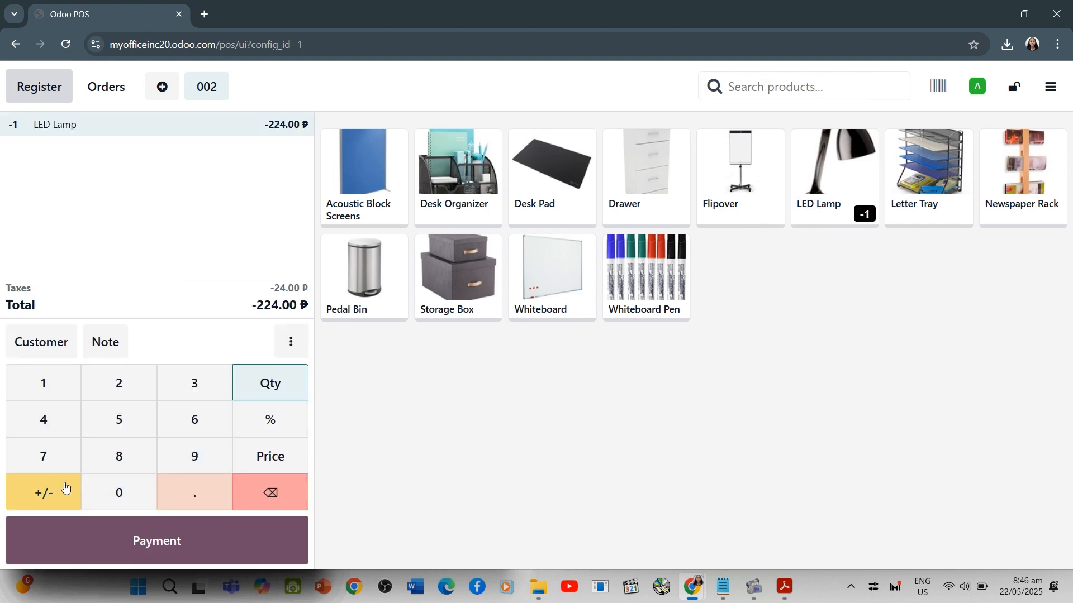
left_click(131, 546)
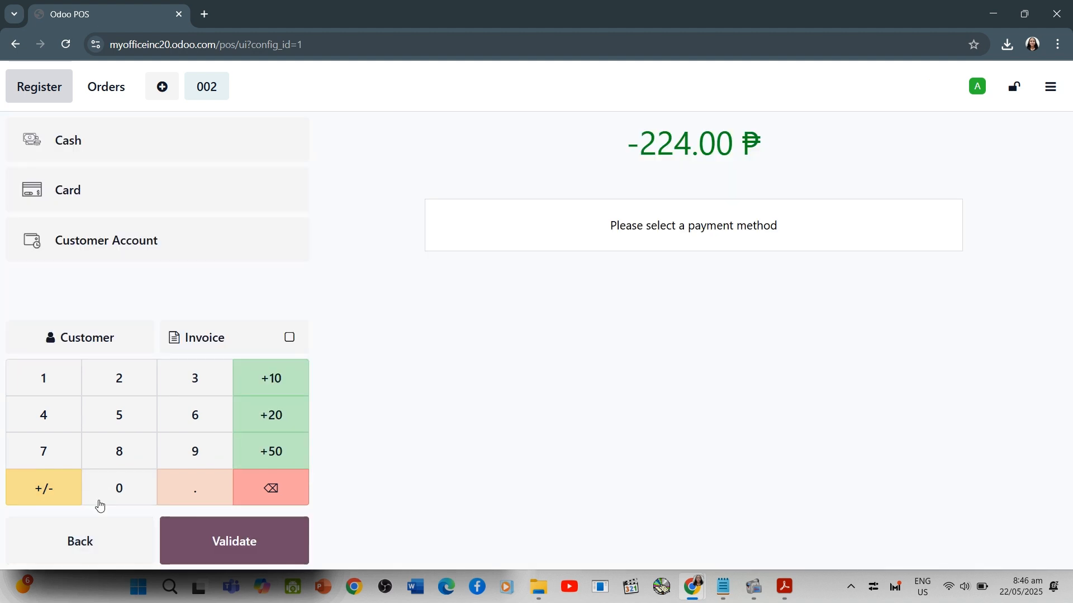
left_click(125, 152)
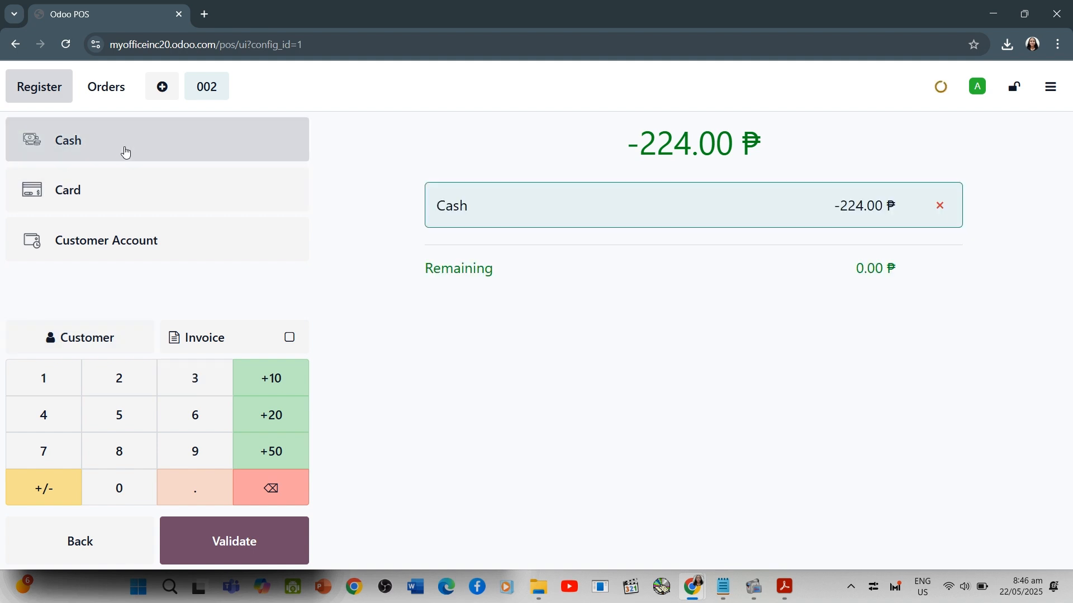
left_click(265, 556)
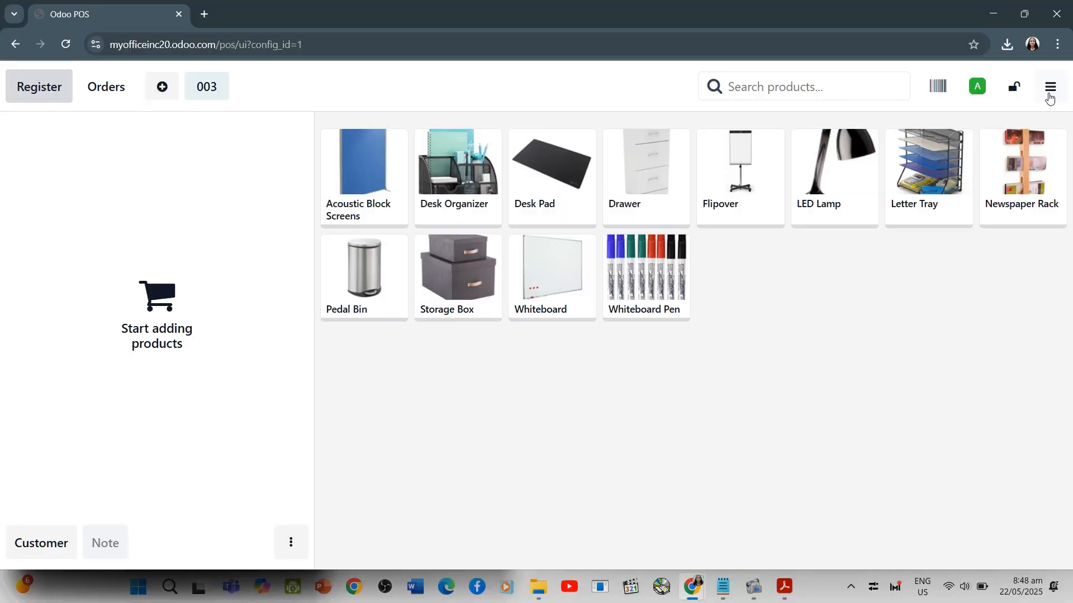
Close the register with a cash count of 438.00: two 200.00 and one each of 20.00, 10.00, 5.00, 2.00 and 1.00
left_click(1049, 96)
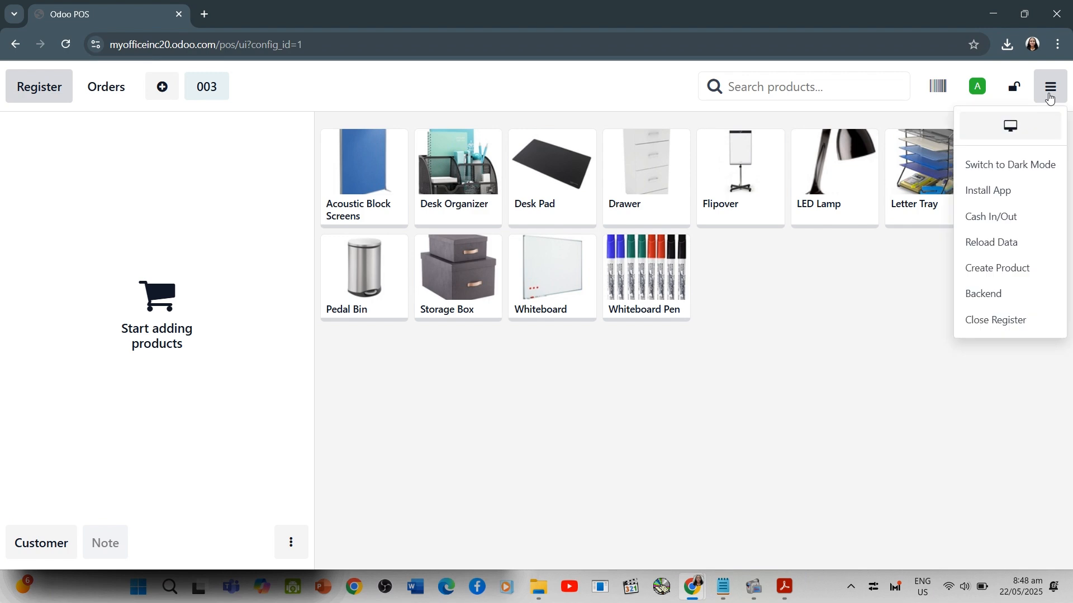
left_click(982, 319)
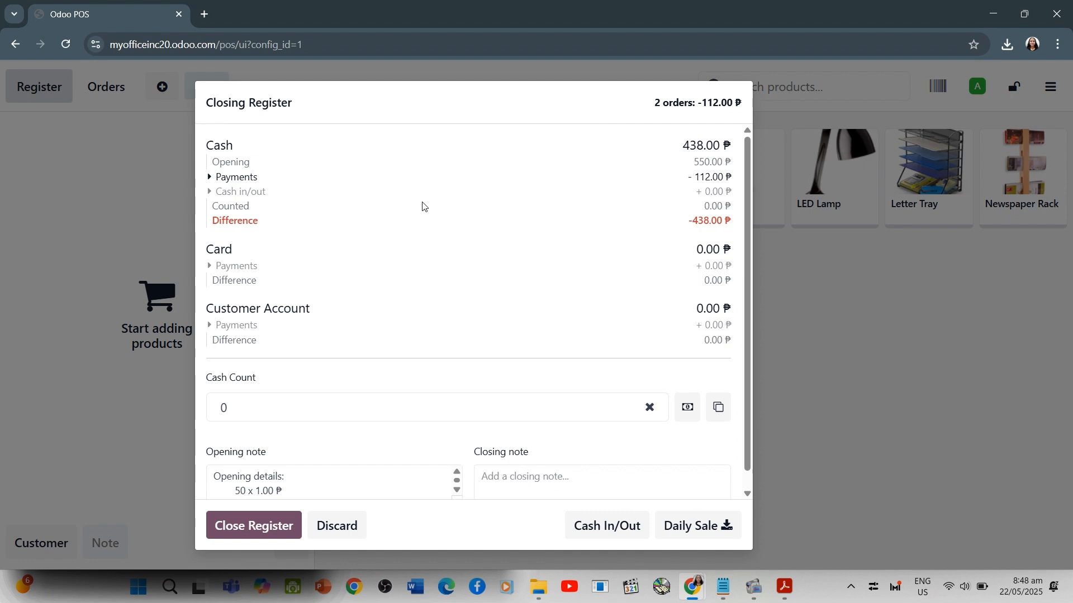
scroll(477, 312, "down", 1)
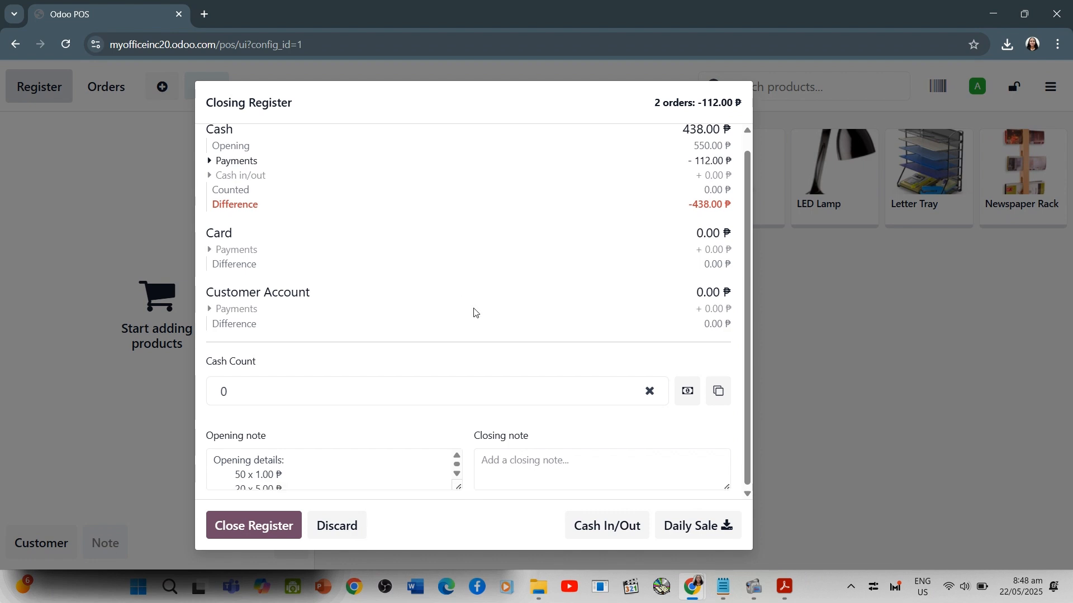
left_click(692, 391)
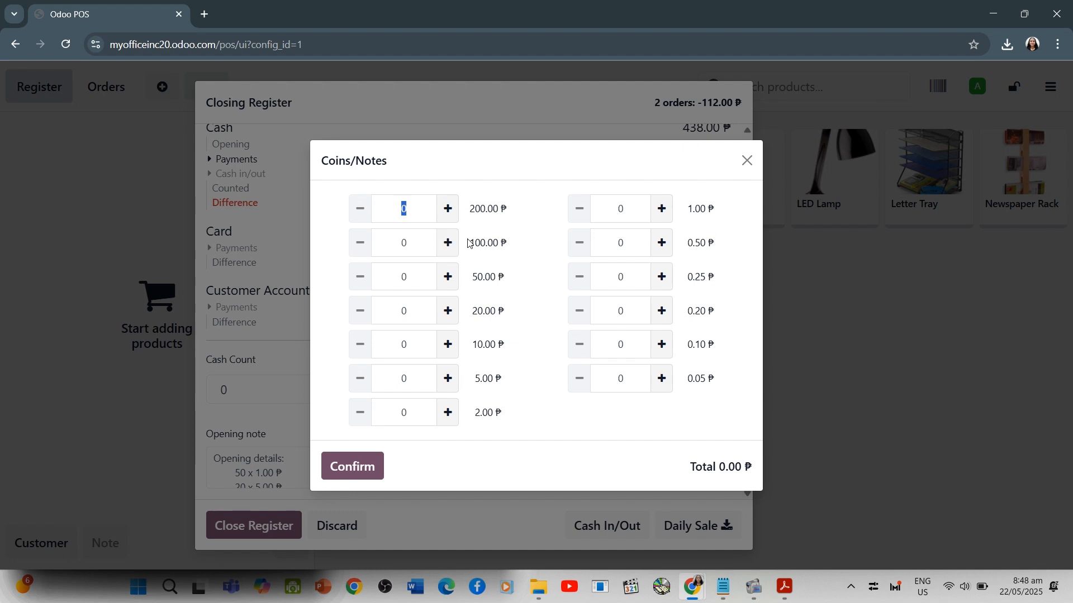
left_click(445, 208)
left_click(446, 208)
left_click(439, 313)
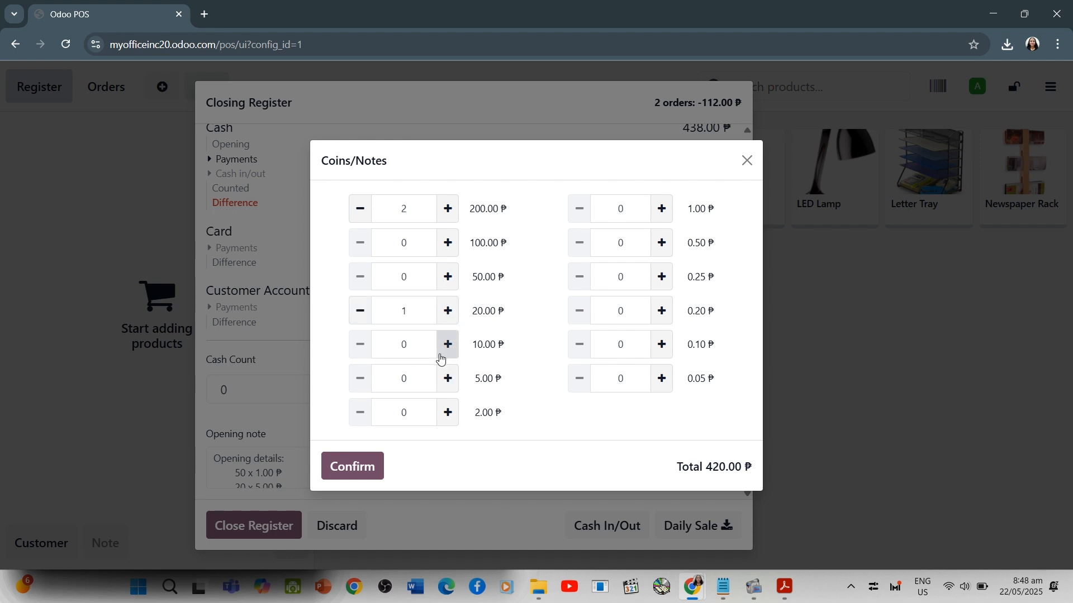
left_click(446, 343)
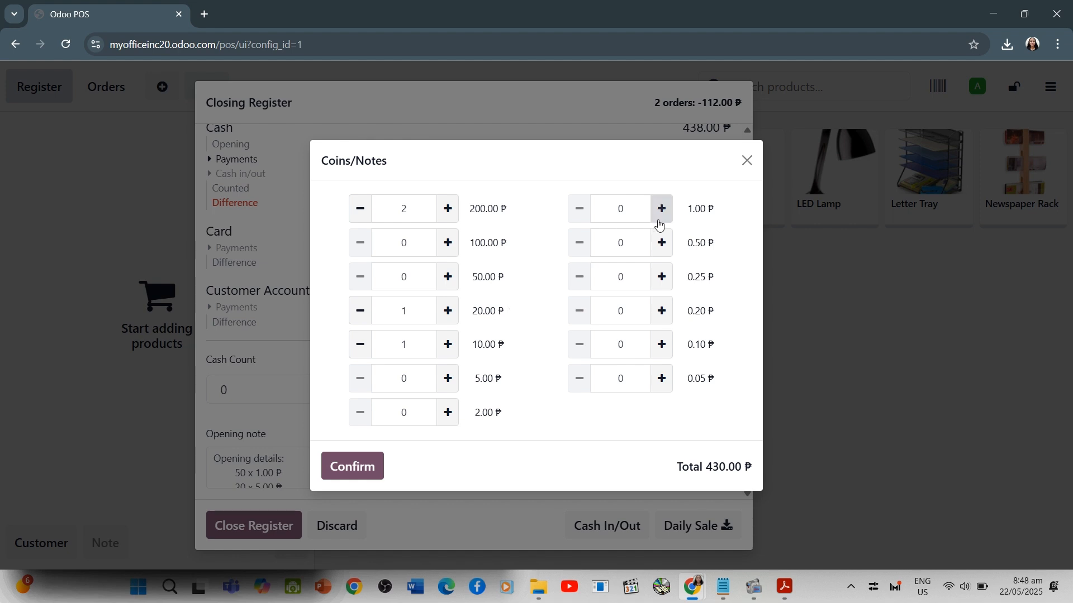
left_click(447, 412)
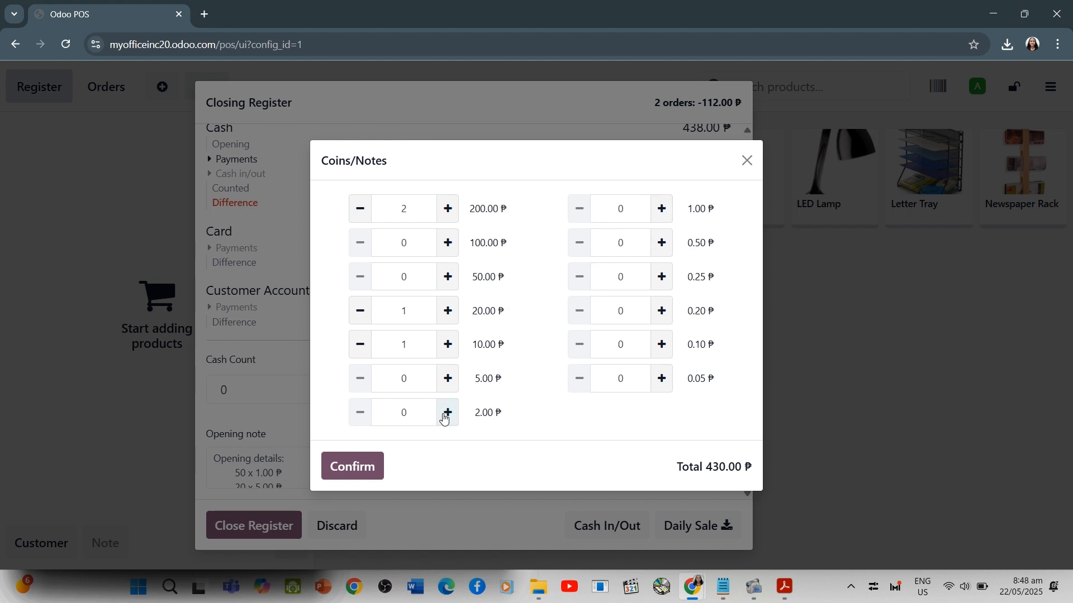
left_click(664, 218)
left_click(365, 468)
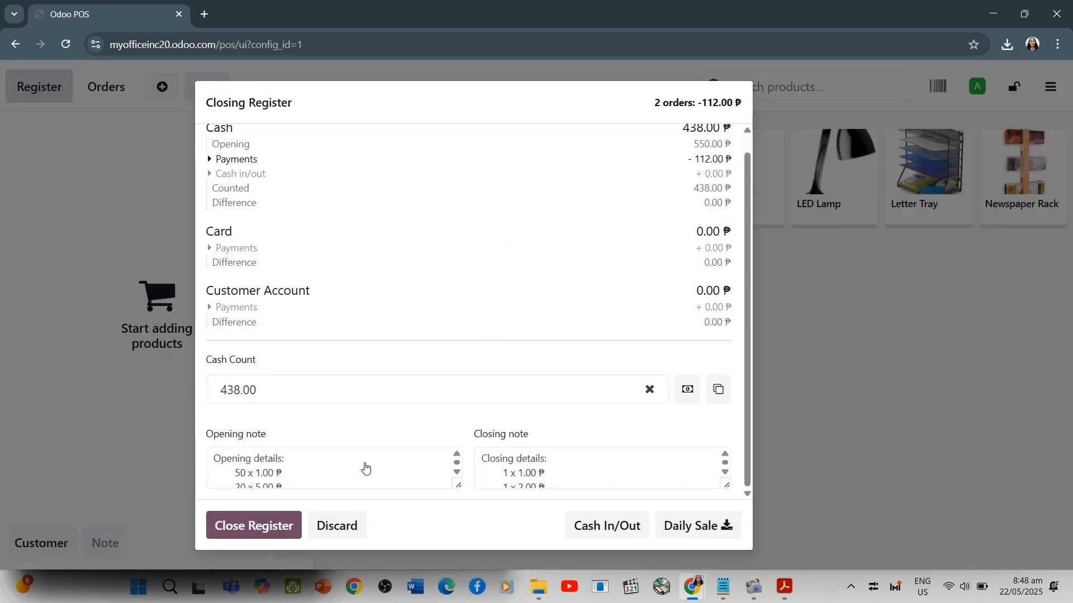
left_click(251, 527)
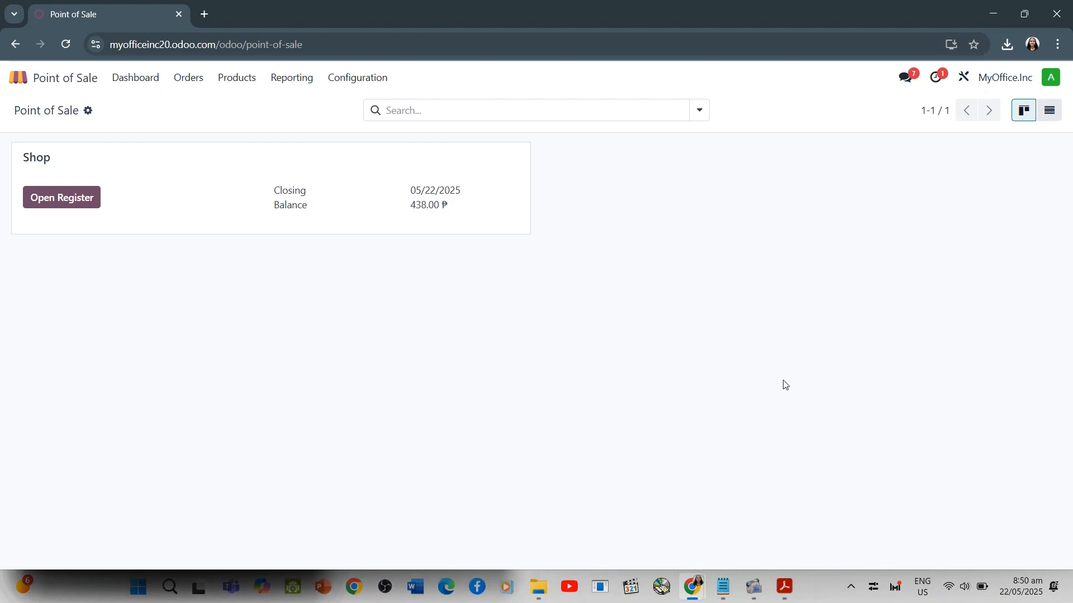
Open the point of sale orders analysis and show the Product Quantity measure as a pie chart
left_click(298, 84)
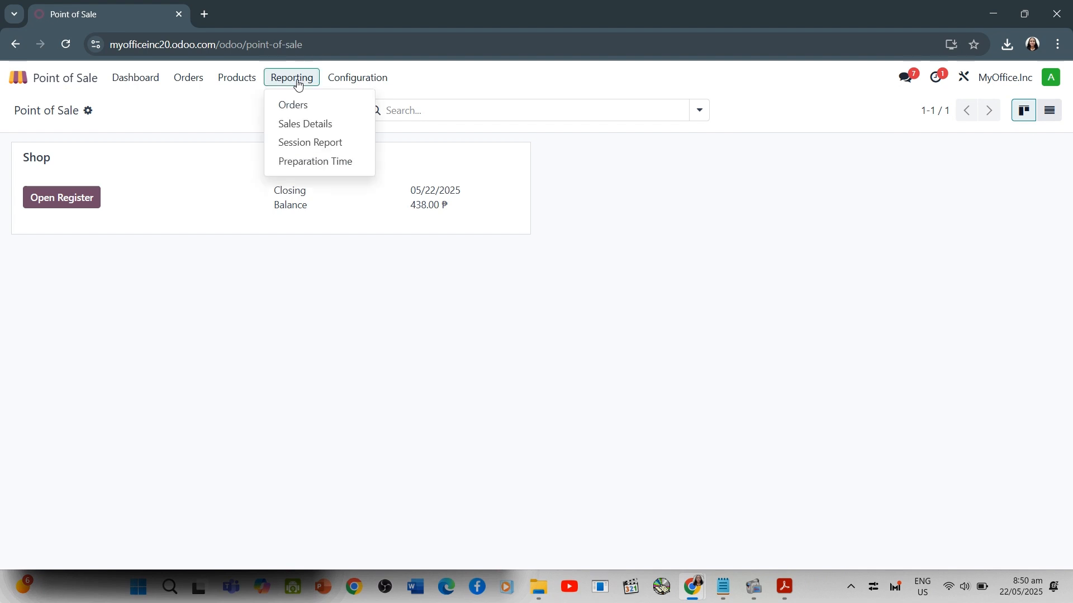
left_click(322, 115)
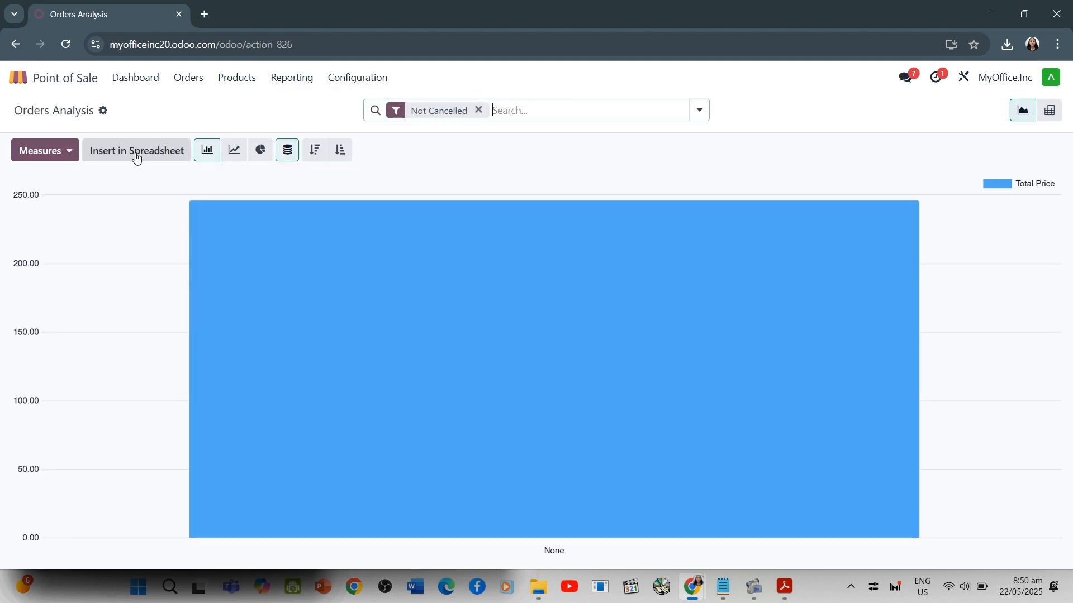
left_click(68, 151)
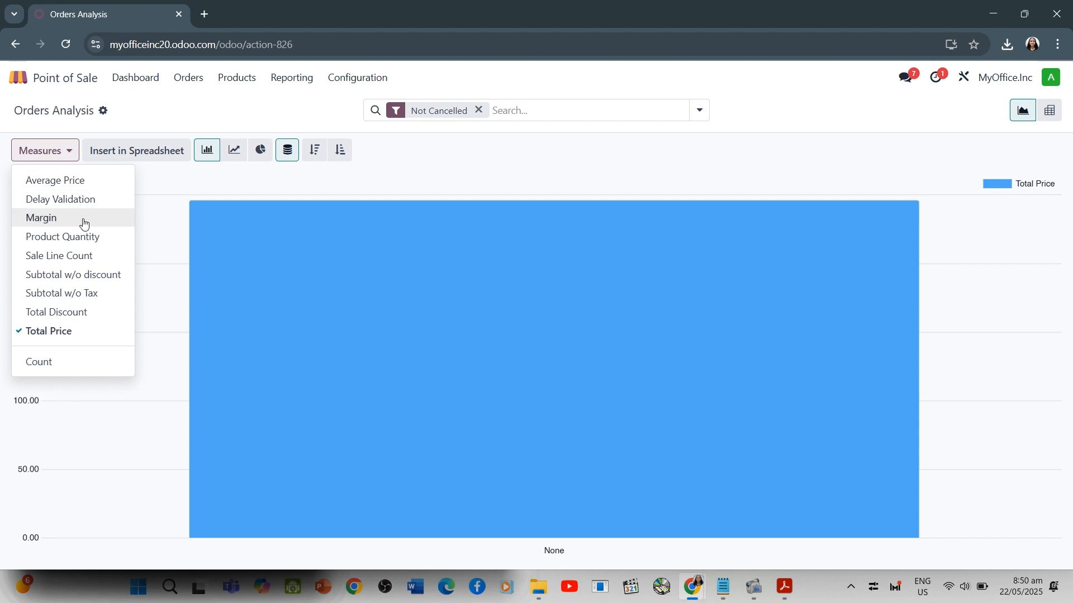
left_click(89, 238)
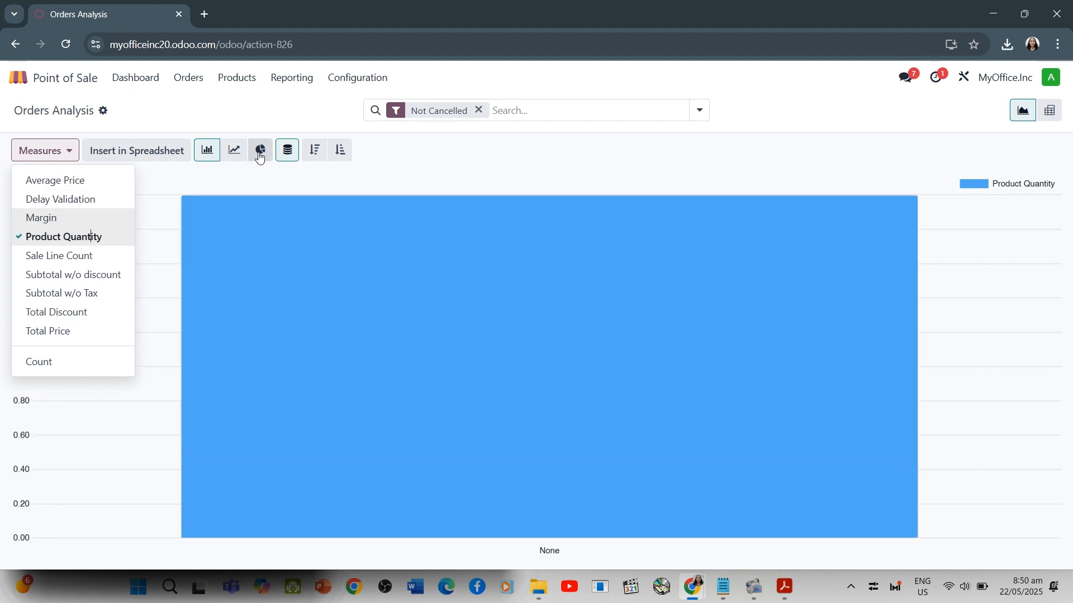
left_click(260, 152)
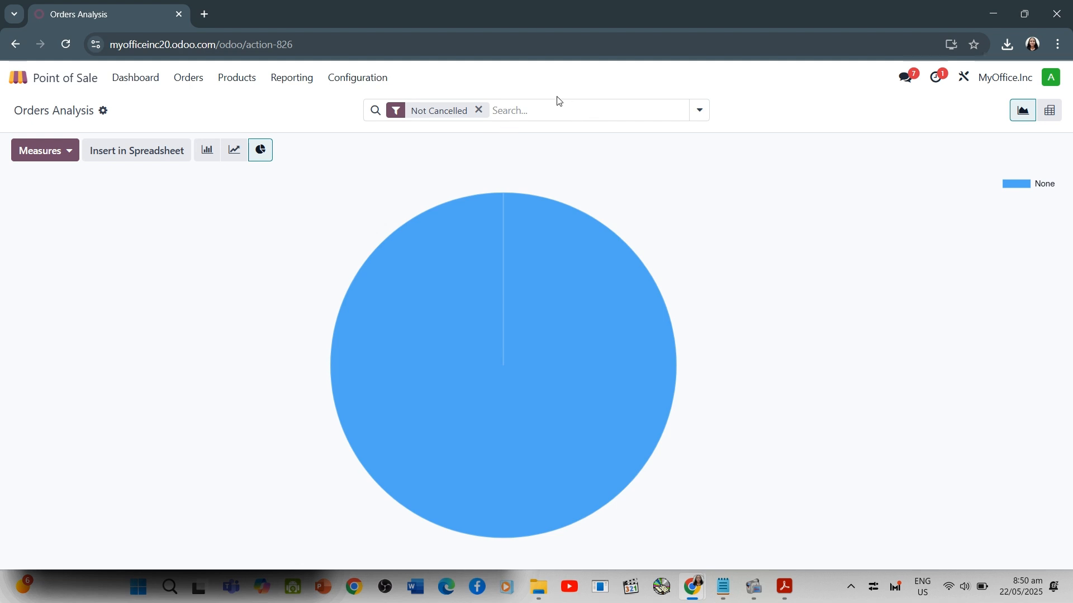
Group the orders analysis chart by Product
left_click(699, 111)
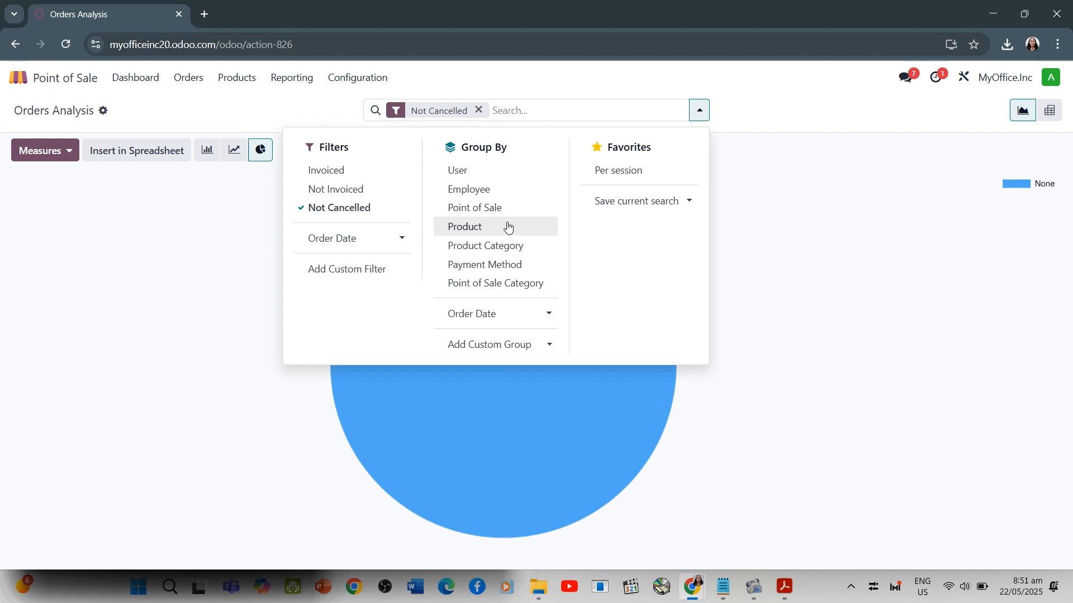
left_click(510, 226)
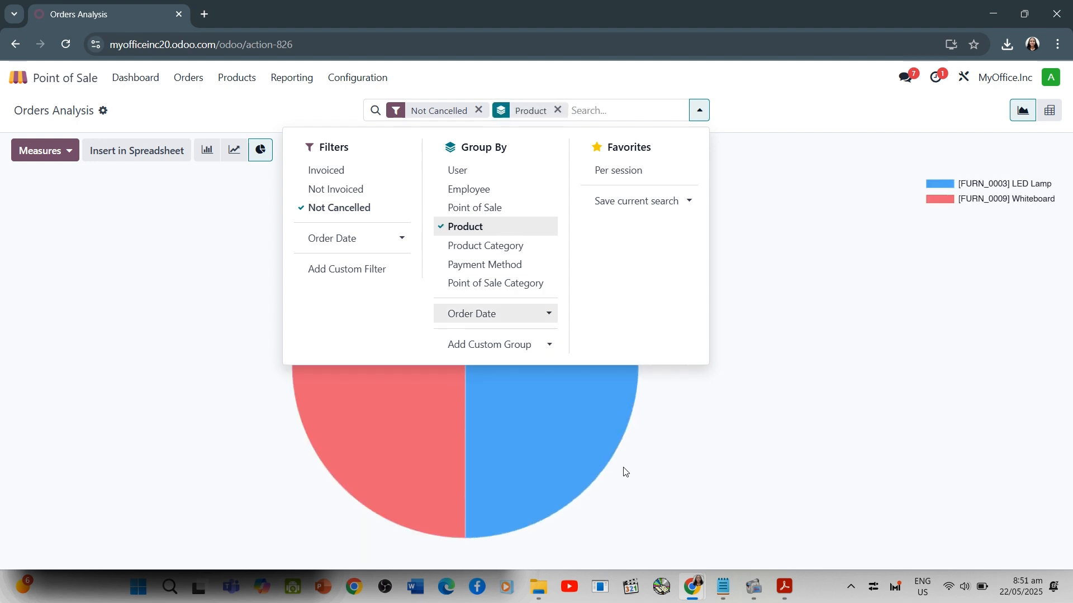
left_click(625, 472)
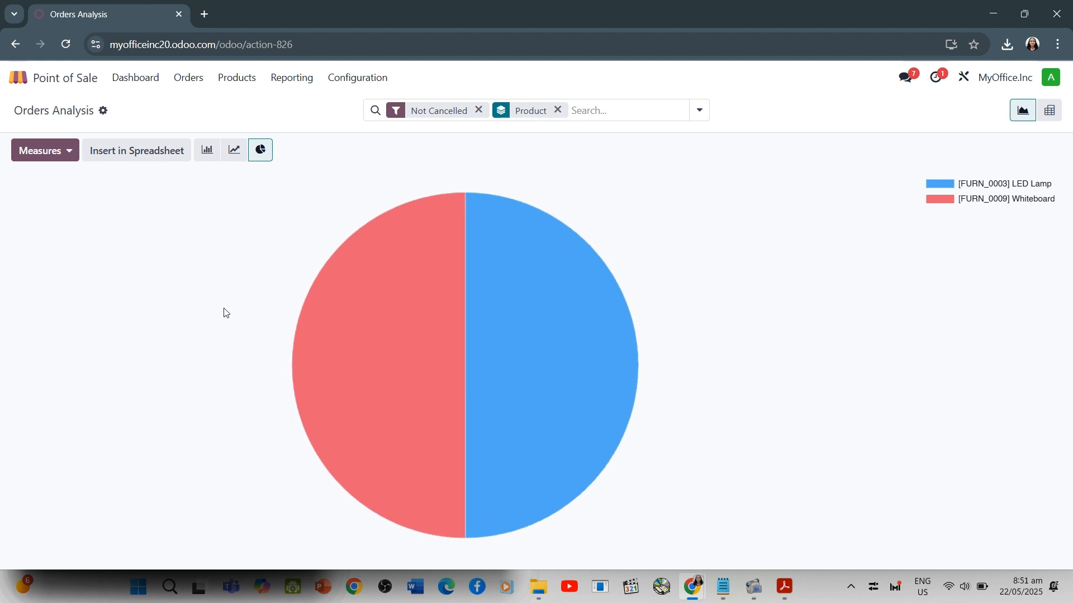
key("alt+Tab")
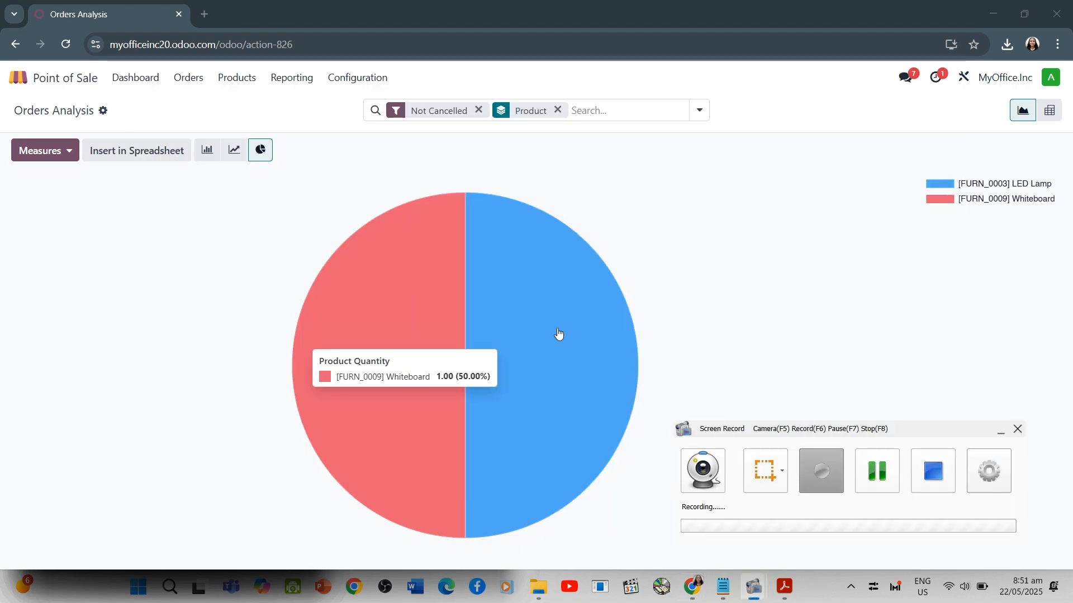
left_click(877, 472)
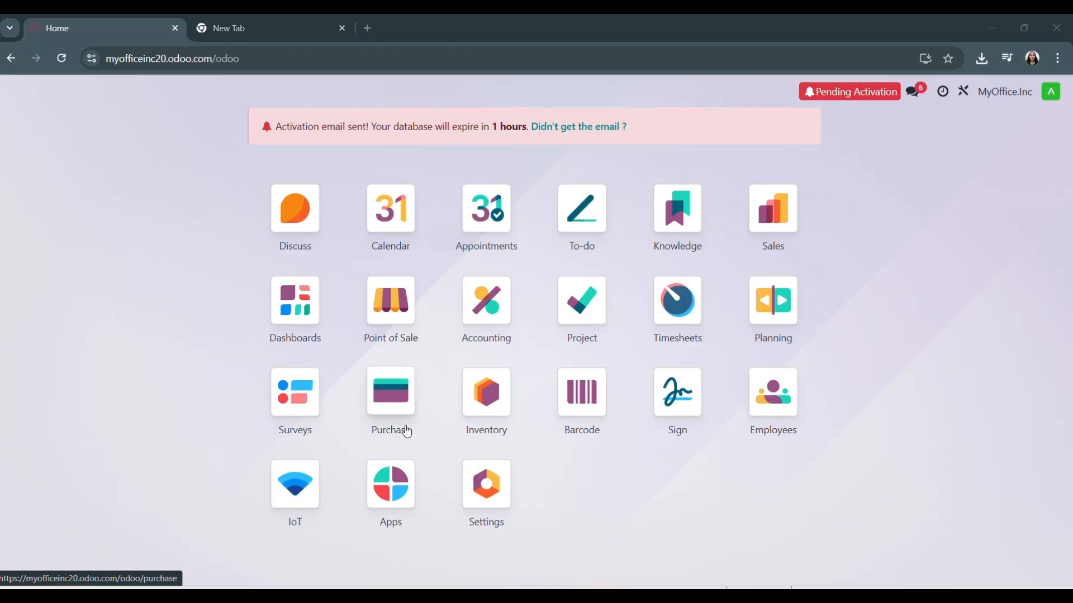
Create a project named Office Design with the task e-mail alias "design"
left_click(391, 482)
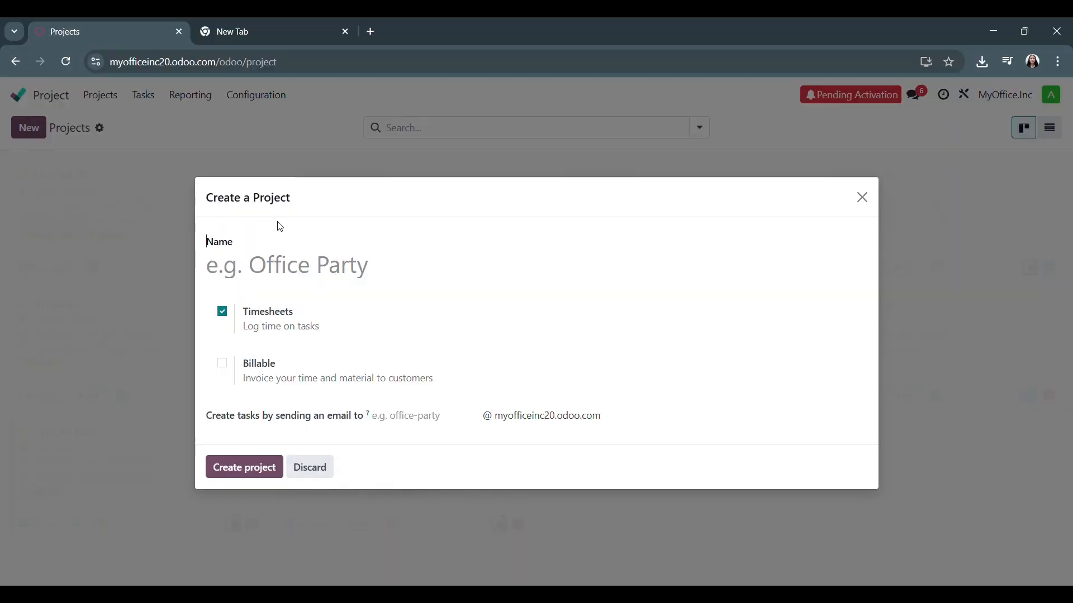
left_click(288, 267)
type("O")
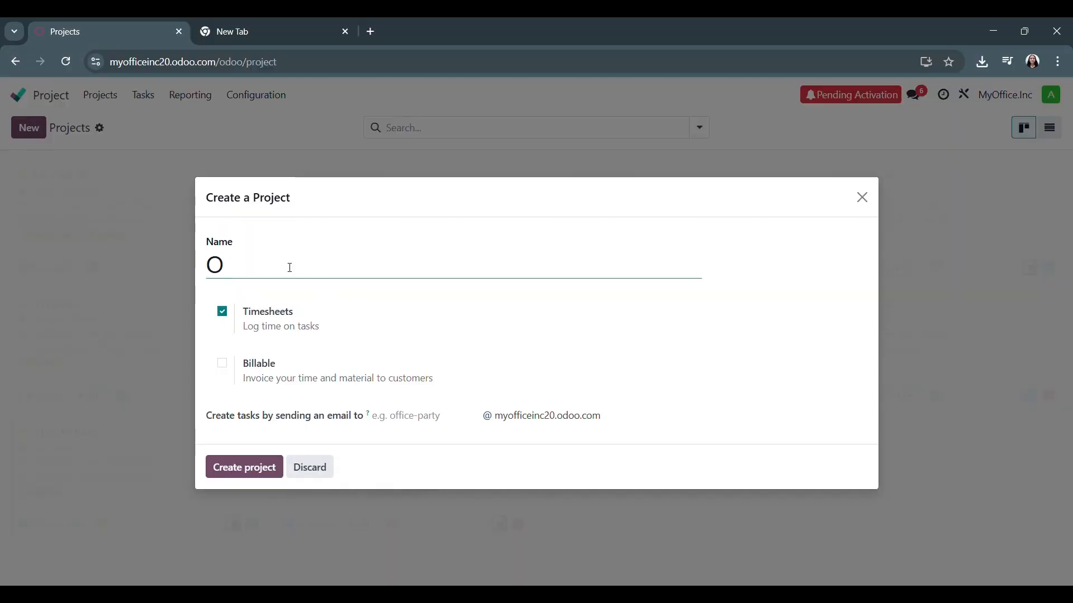
type("ffice Design")
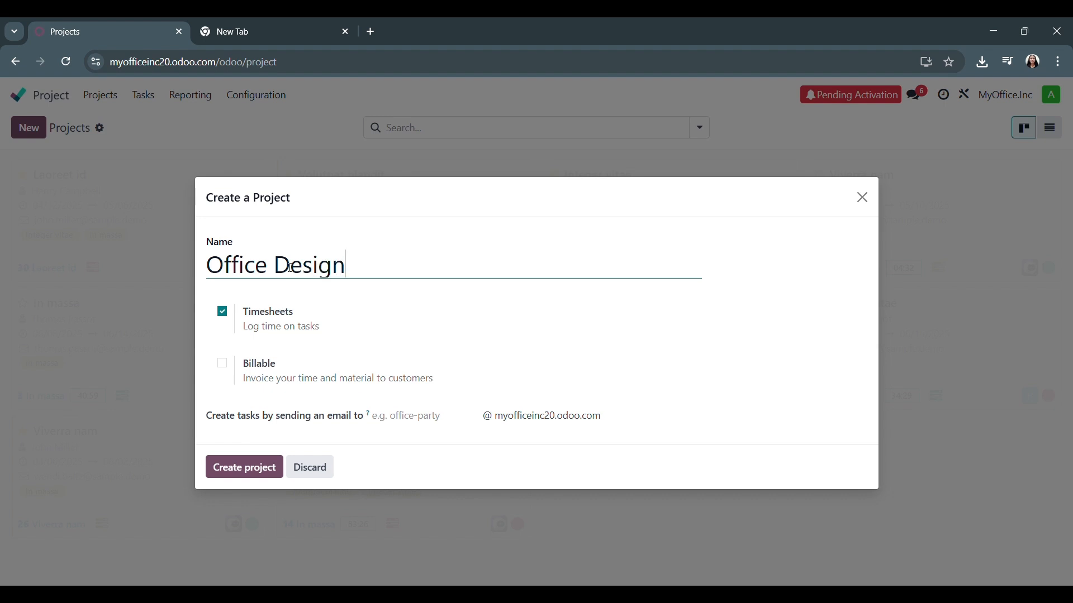
left_click(400, 423)
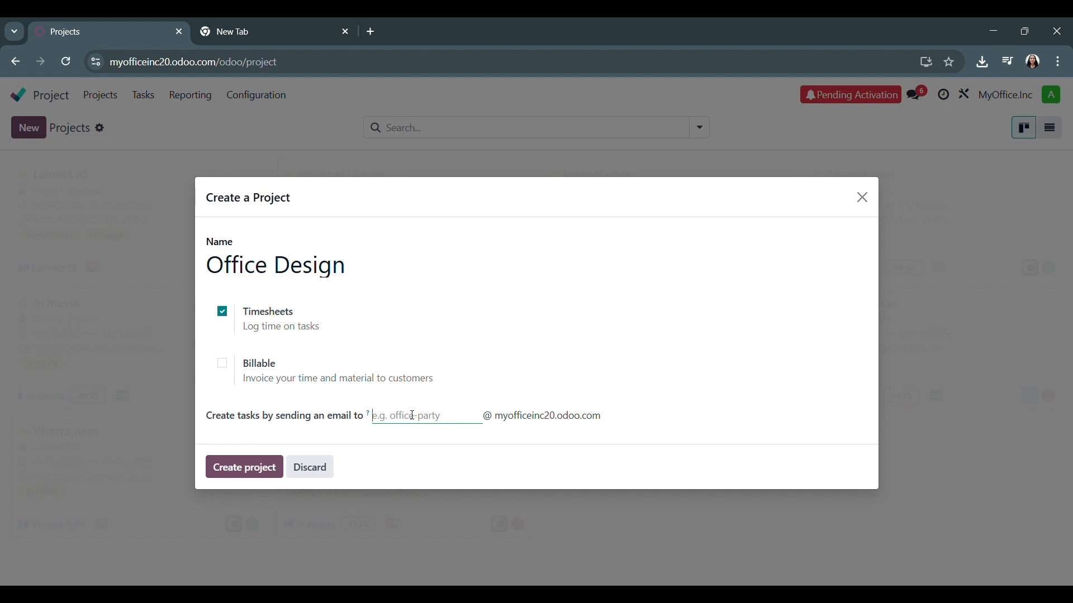
type("design")
left_click(237, 473)
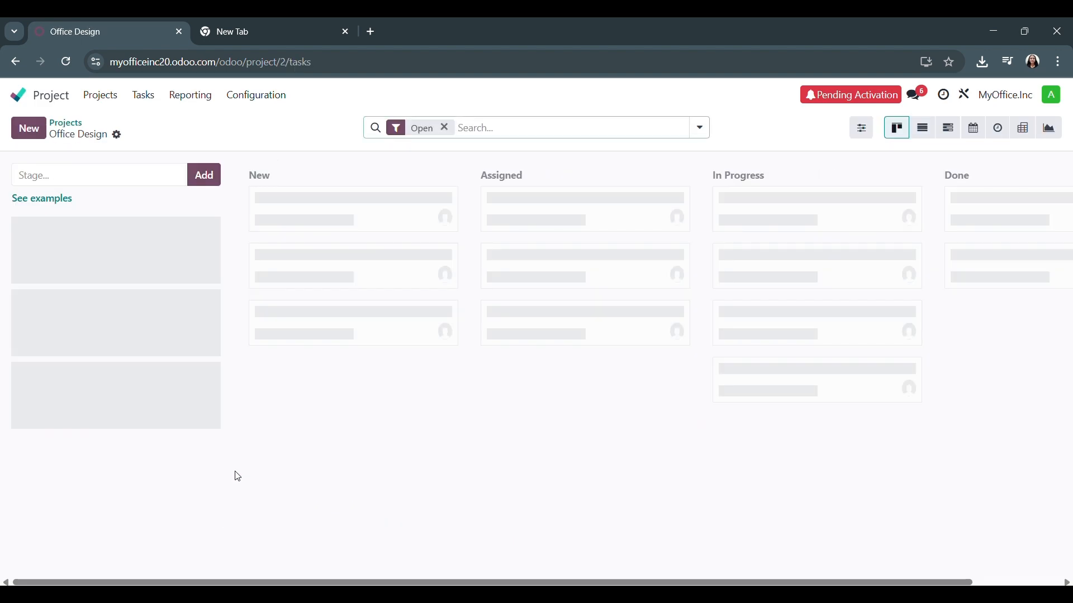
Add the stages meeting, Design and Floor Plan to the Office Design task board
left_click(61, 175)
type("meeting")
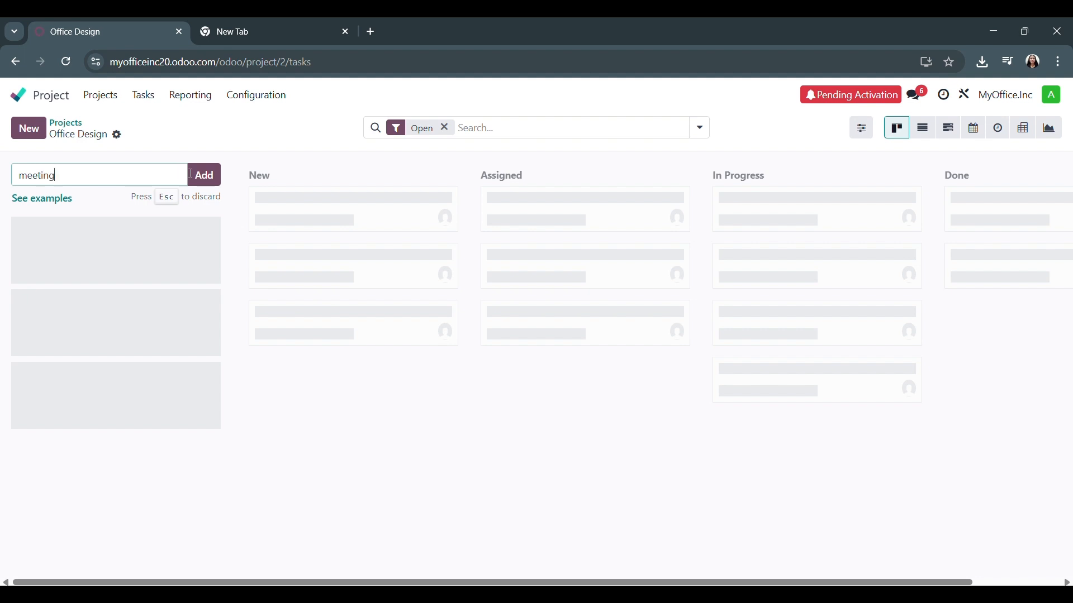
key("Return")
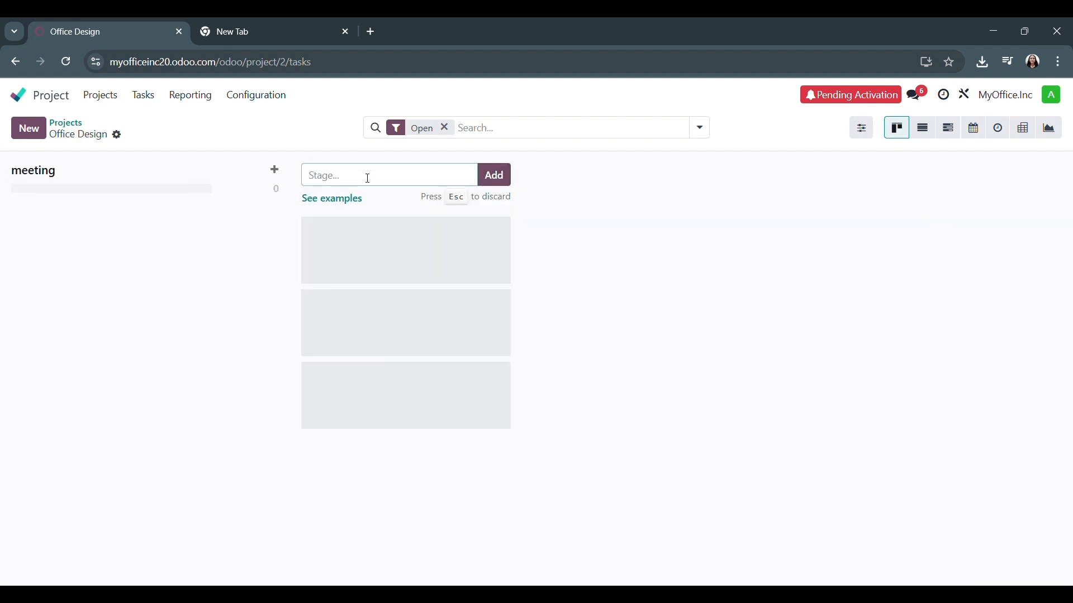
type("Design")
left_click(494, 175)
type("Floor Plan")
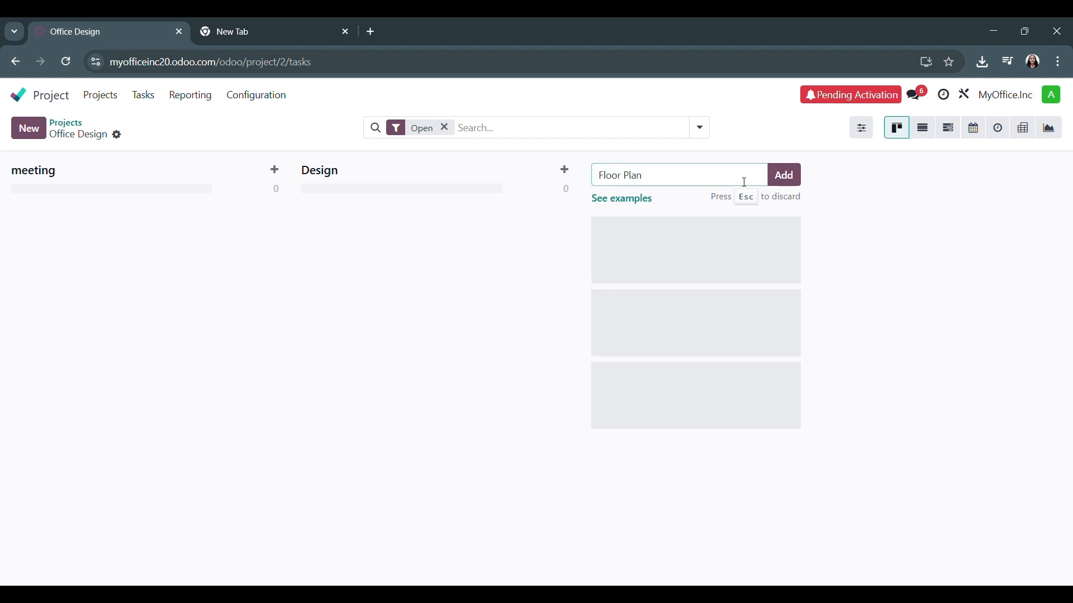
left_click(784, 175)
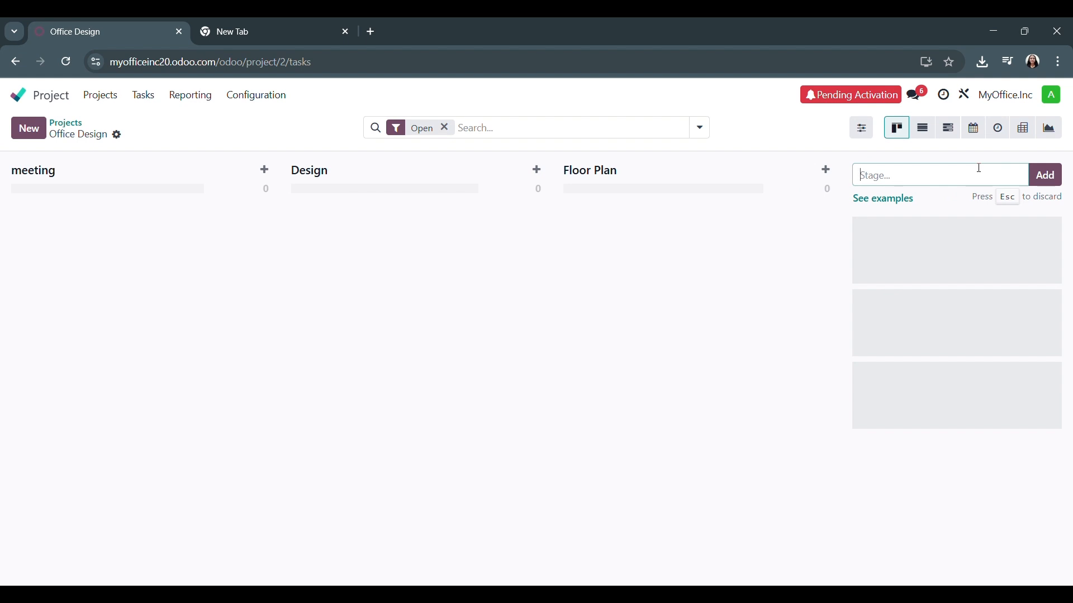
type("Done")
left_click(787, 302)
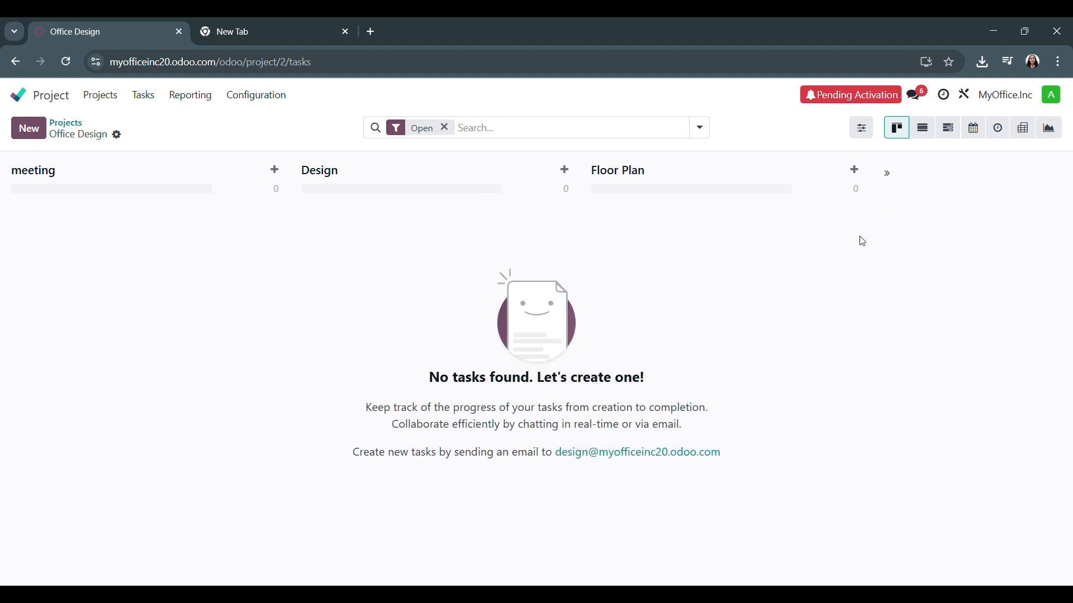
Add a stage named Done after Floor Plan on the Office Design task board
left_click(854, 169)
left_click(887, 173)
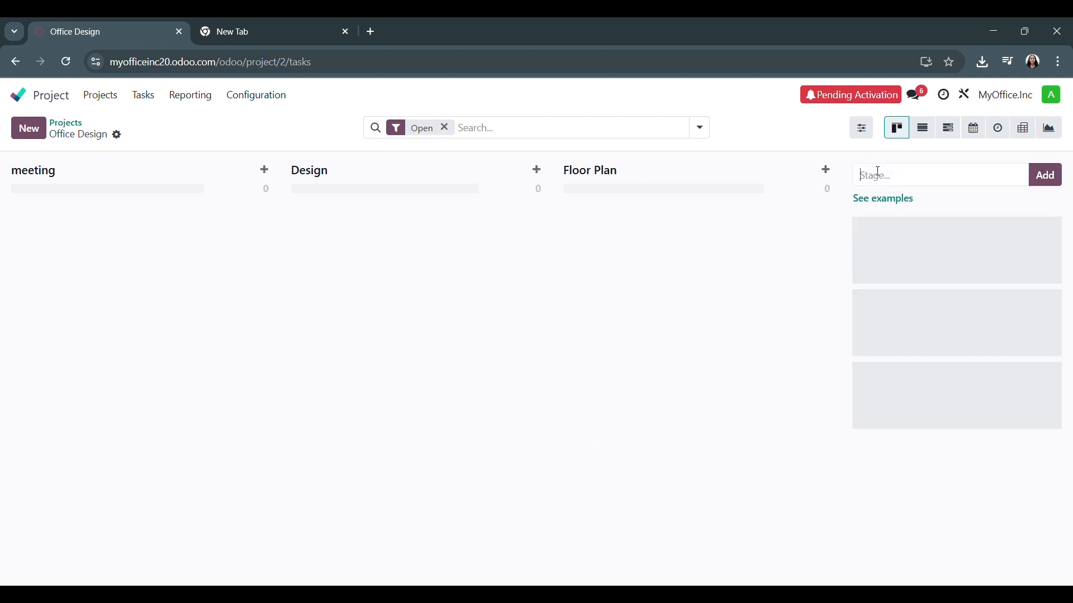
type("Done")
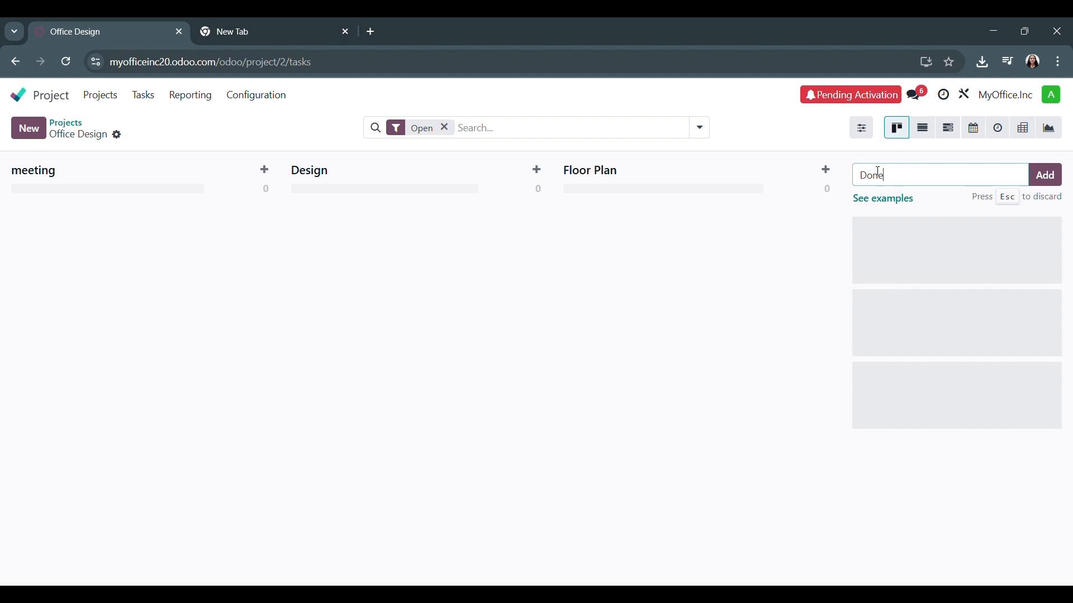
left_click(1044, 176)
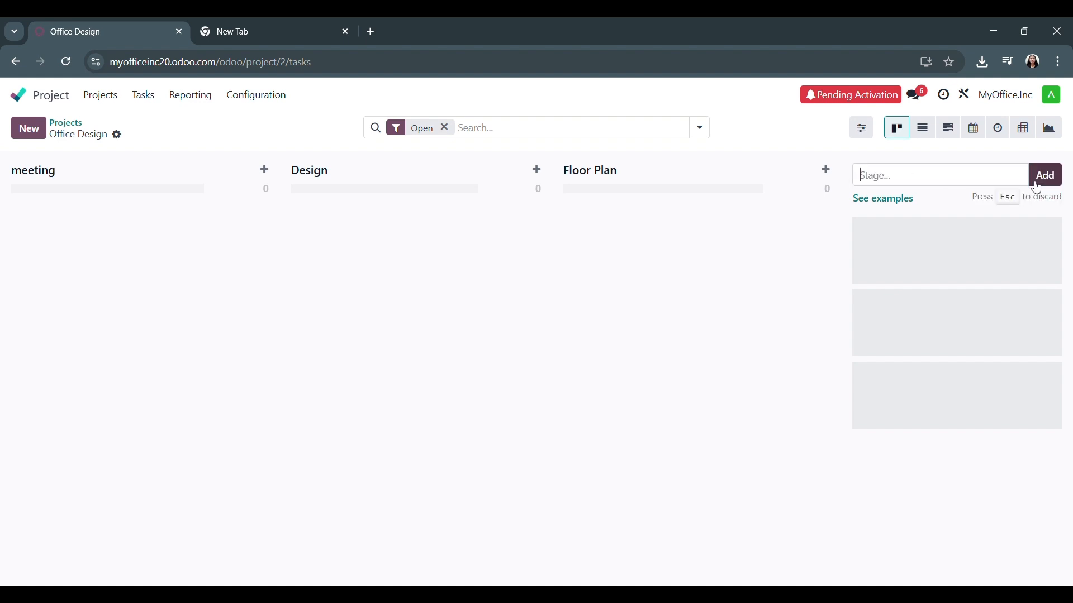
Reopen the Office Design board from the project list to check its stages, then return to the project list
key("alt+Left")
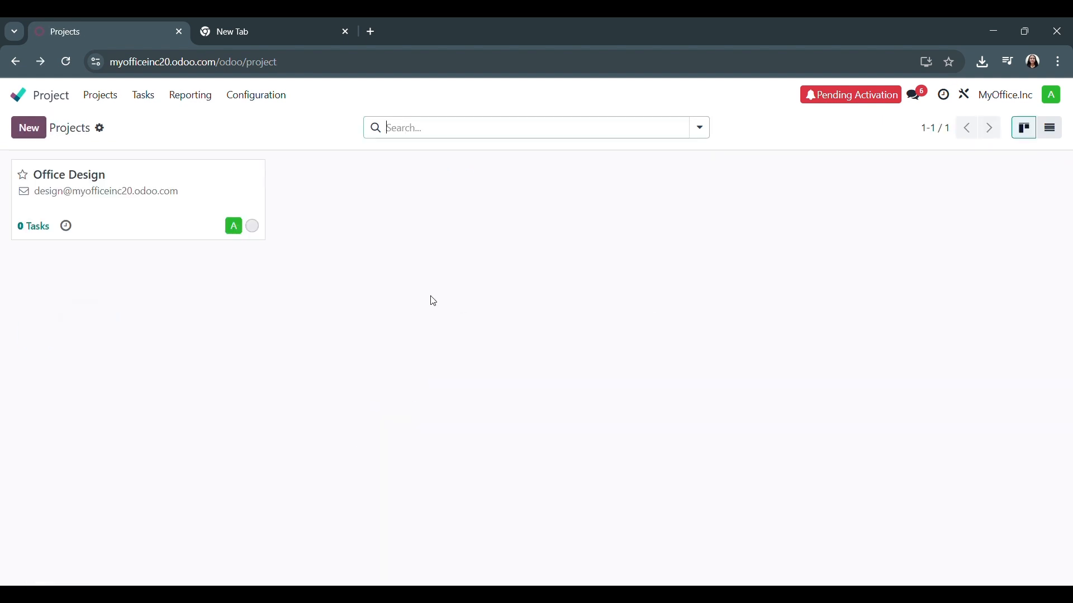
left_click(135, 211)
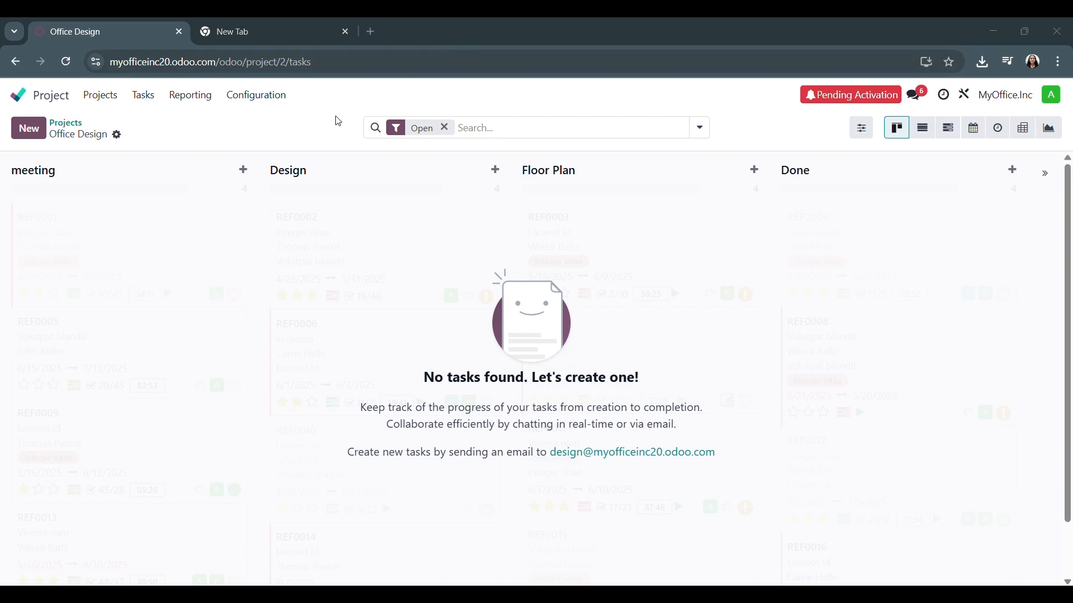
left_click(117, 136)
left_click(117, 136)
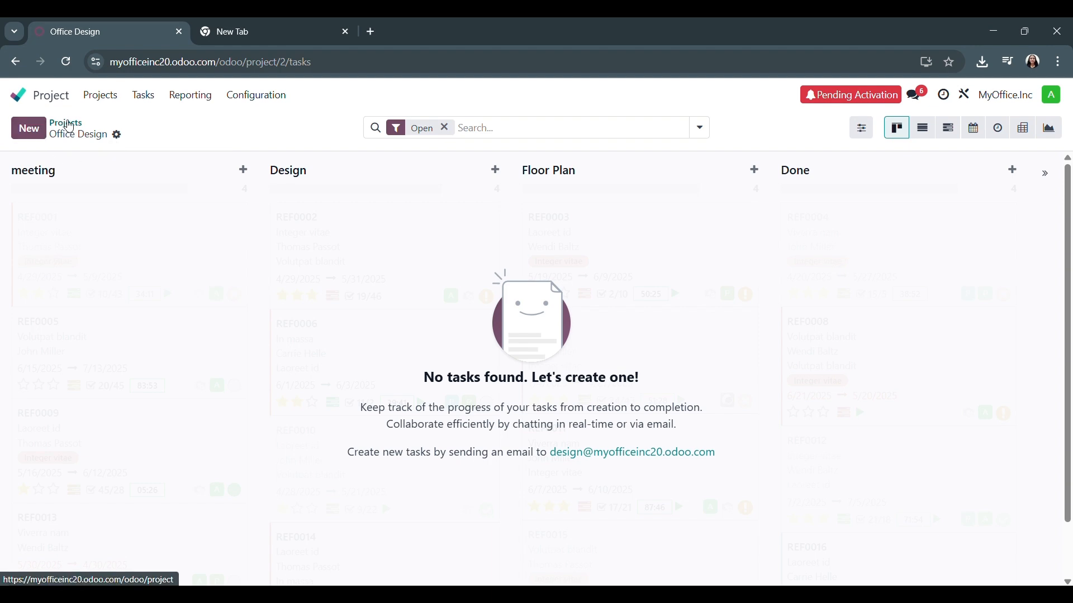
left_click(69, 122)
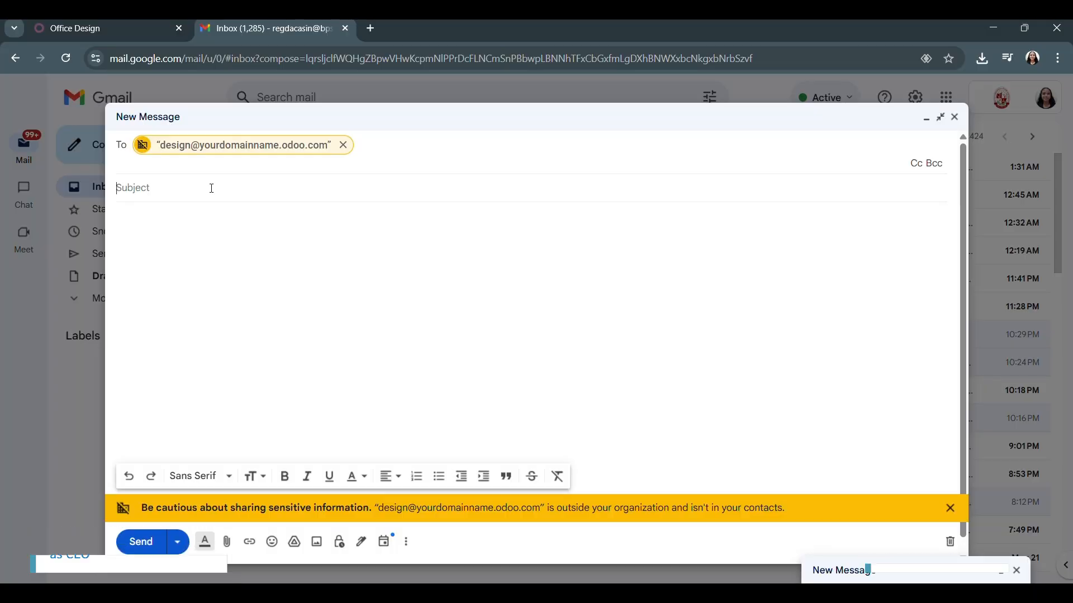
Switch to Gmail and set the subject of the message to the project alias as Boogle NY
left_click(211, 186)
type("B")
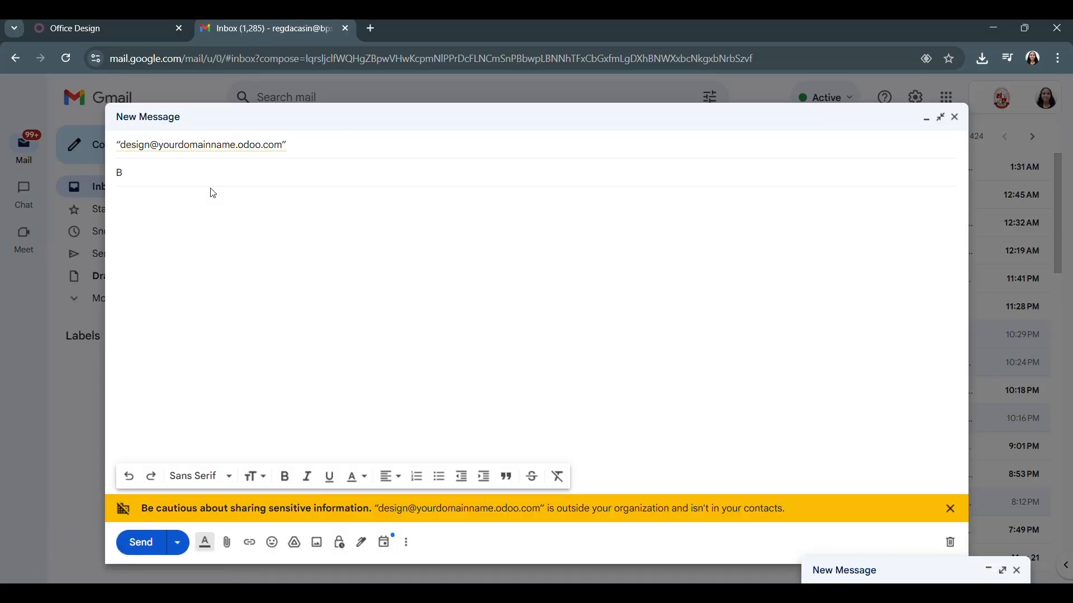
type("oogle NY")
Write the message body with a greeting to the designer, "Boogle in New York just signed! Here's a picture of their office they like to design. Thanks!"
left_click(125, 223)
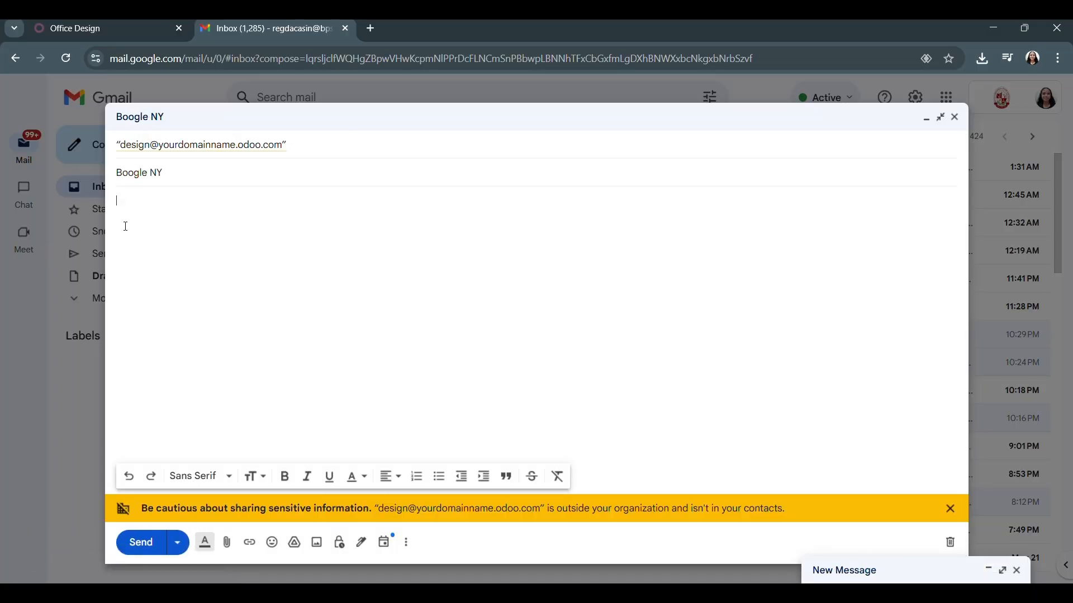
type("Hi ")
type("Audrey")
type("Boogle w")
type("igned!")
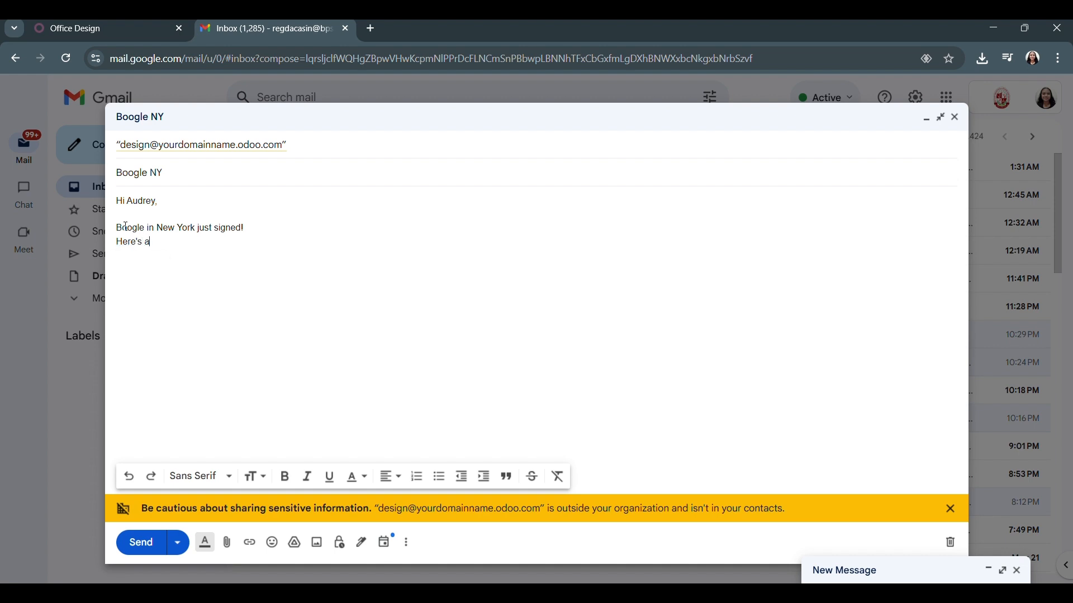
type("ure of ther")
key("BackSpace")
type("ir office they like to design.")
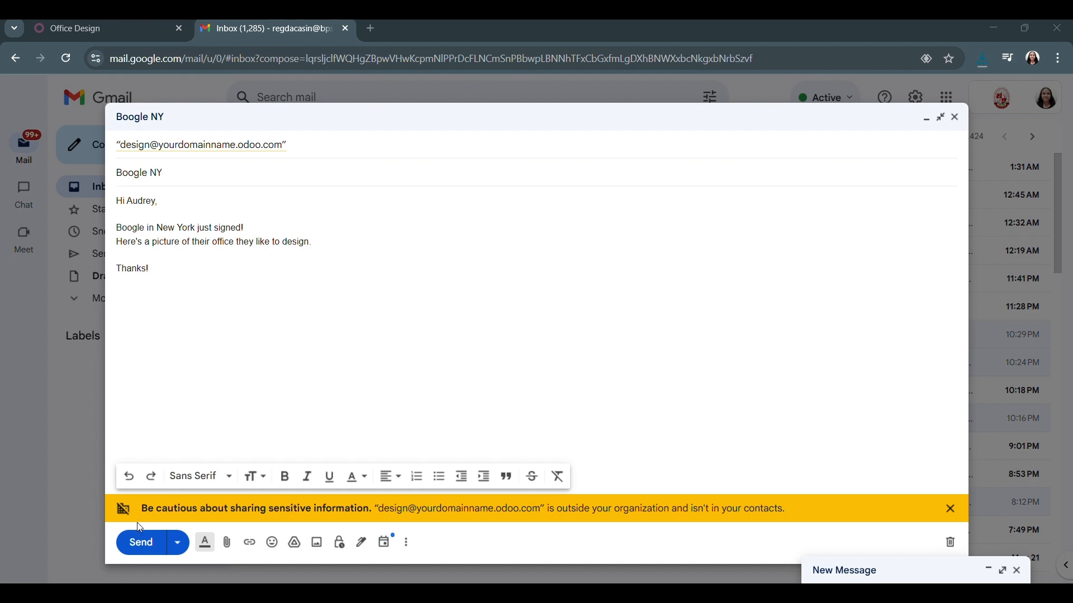
Insert the office photo from the computer into the Boogle NY message and send it
left_click(249, 543)
left_click(316, 542)
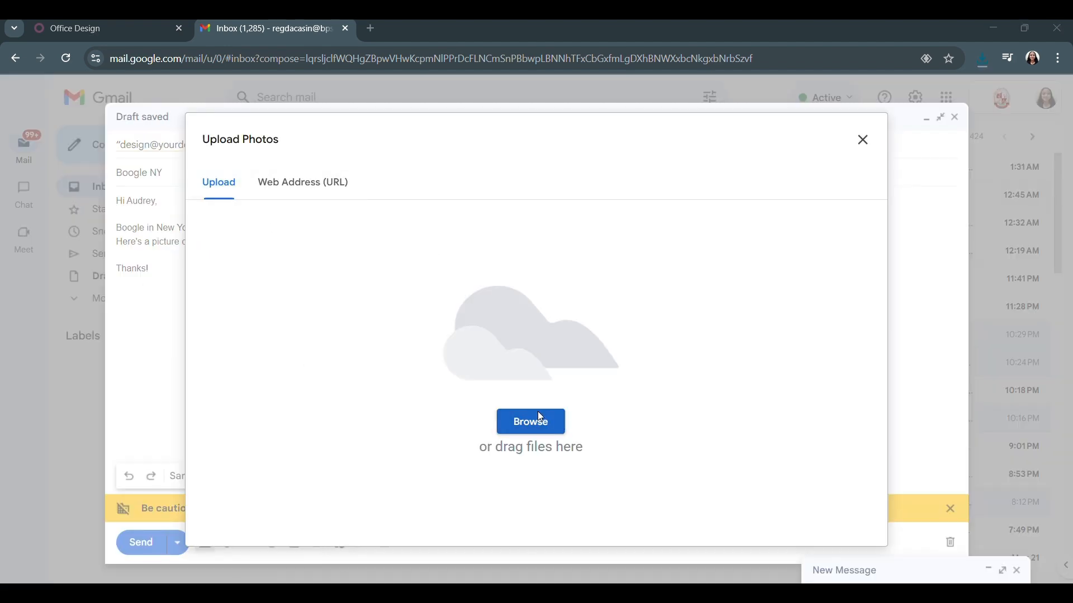
left_click(539, 416)
double_click(152, 135)
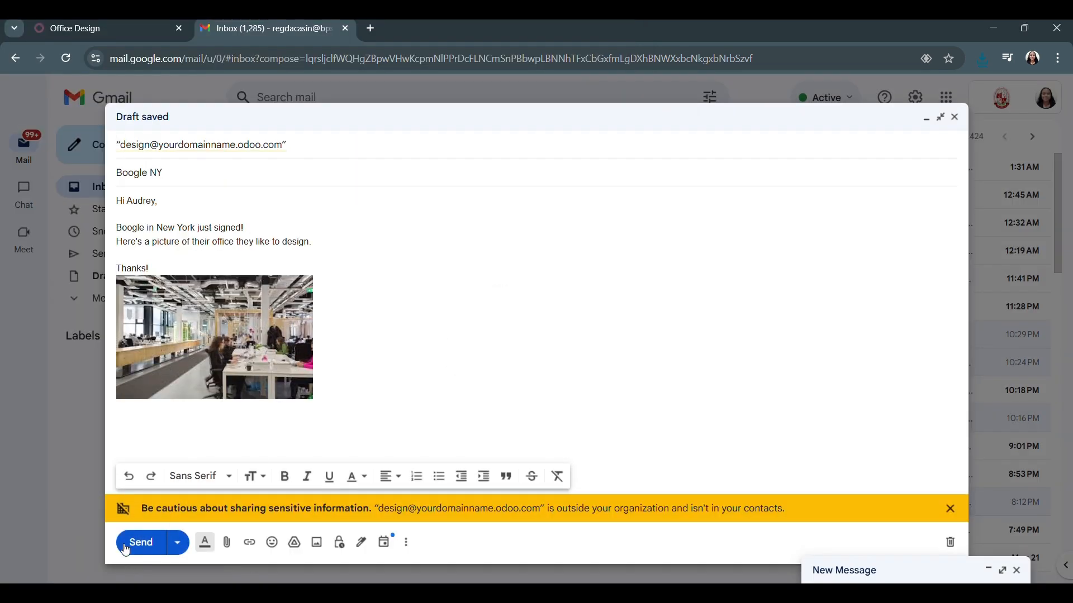
left_click(140, 542)
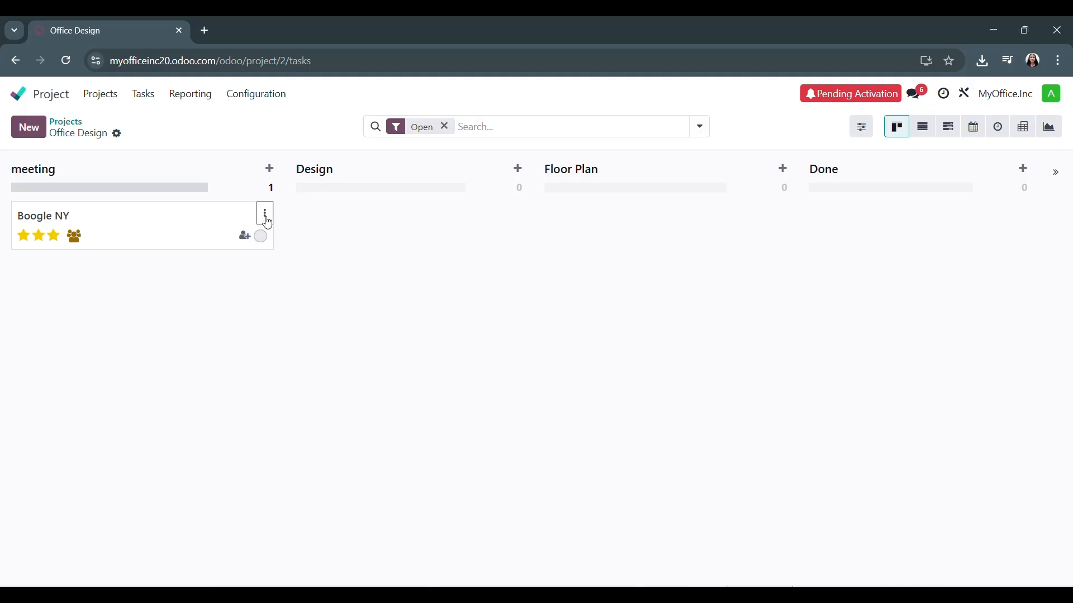
Review the Boogle NY task's card options, open the task, and examine its deadline calendar and assignee choices
left_click(263, 213)
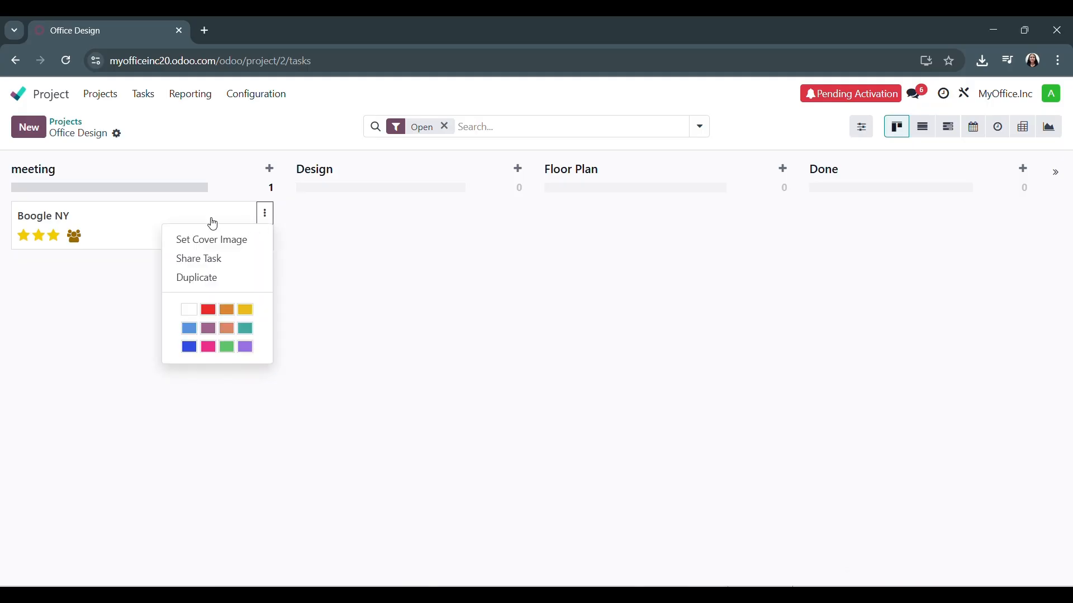
left_click(178, 223)
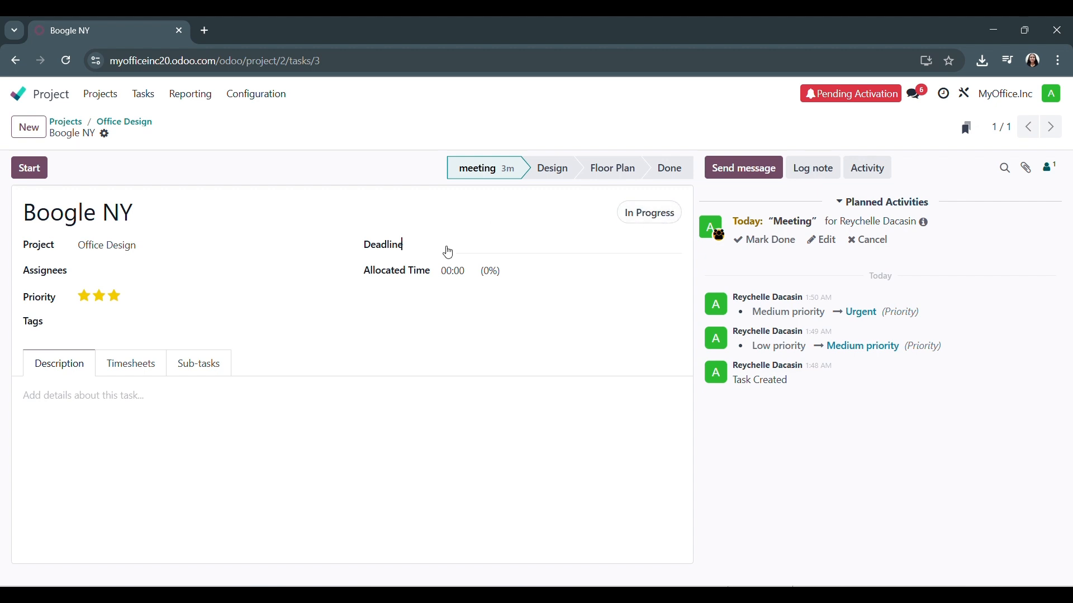
left_click(446, 245)
left_click(515, 284)
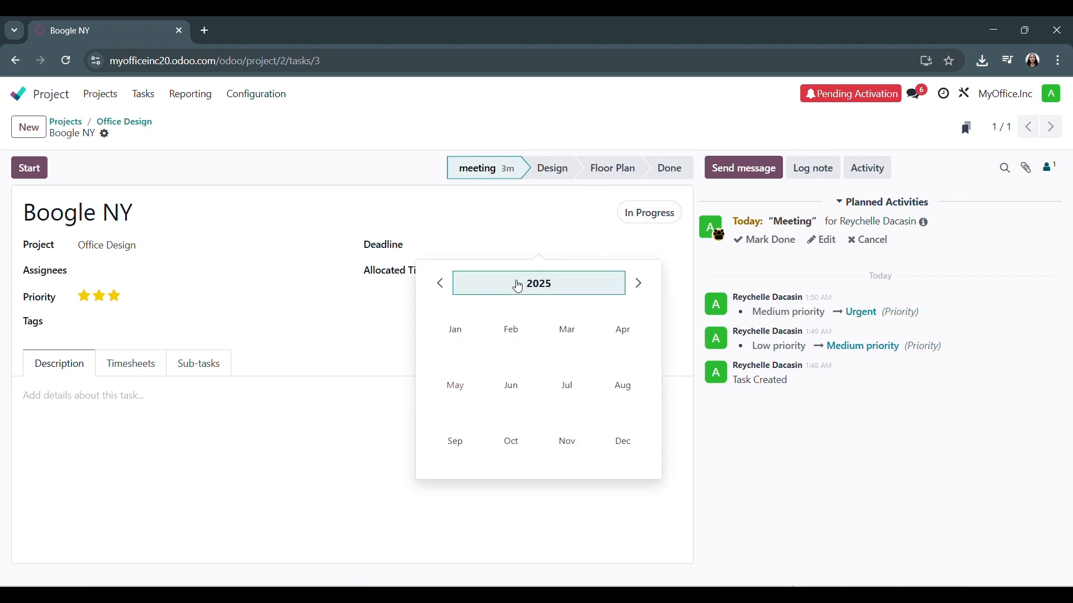
left_click(510, 283)
left_click(439, 283)
left_click(335, 287)
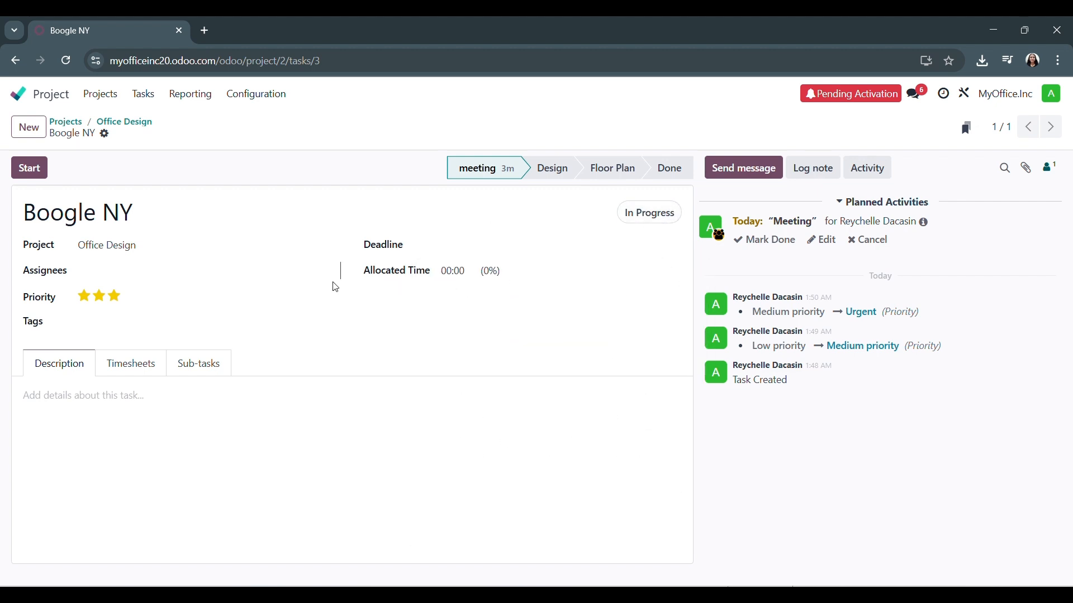
left_click(129, 270)
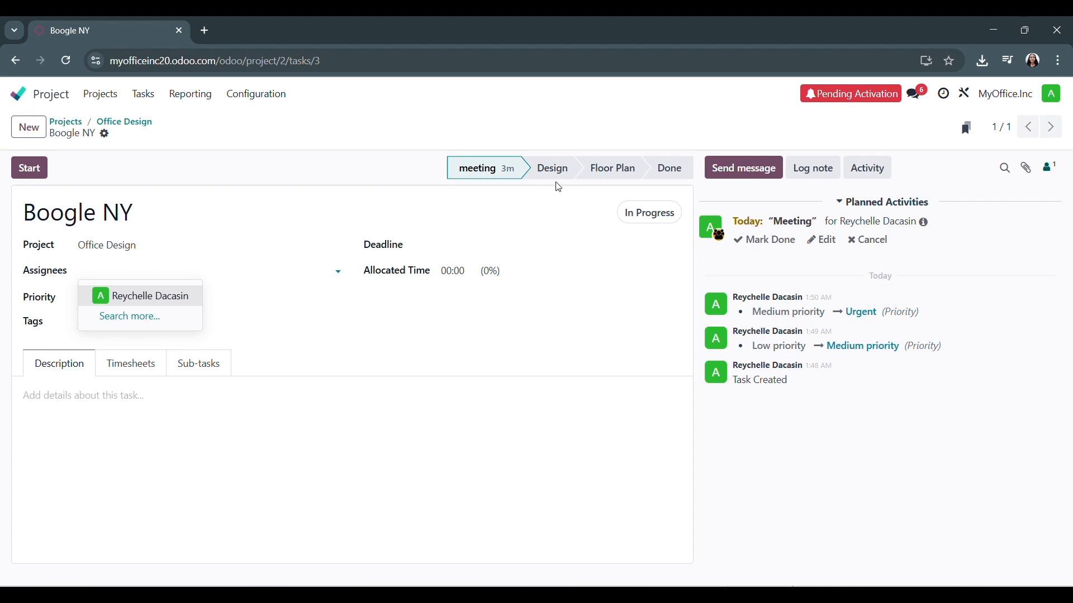
left_click(491, 343)
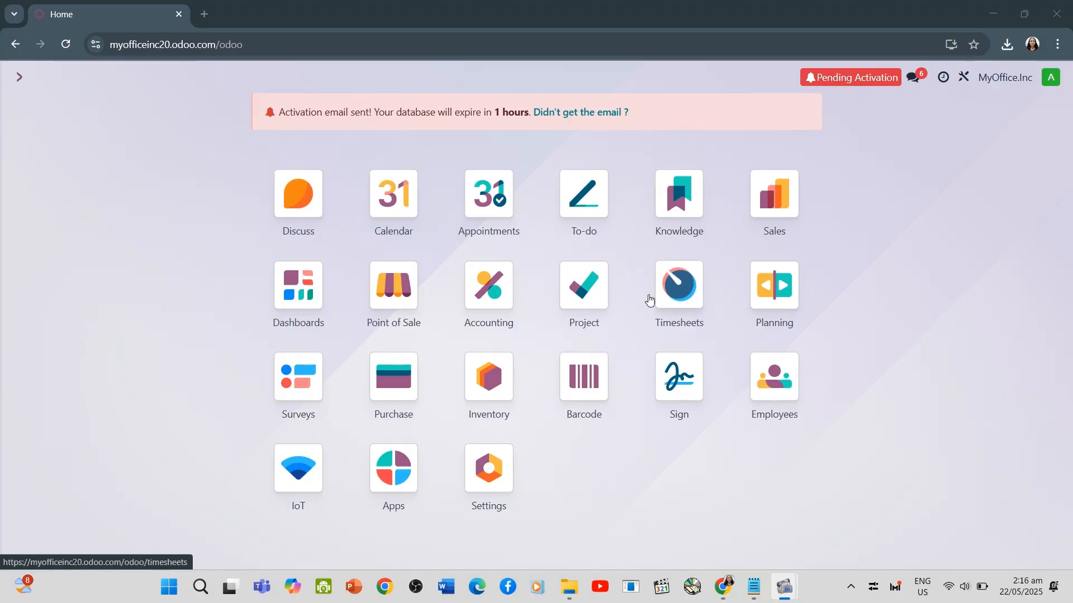
Open The Jackson Group's quotation in Sales and add Office Design Service as an order line
left_click(785, 207)
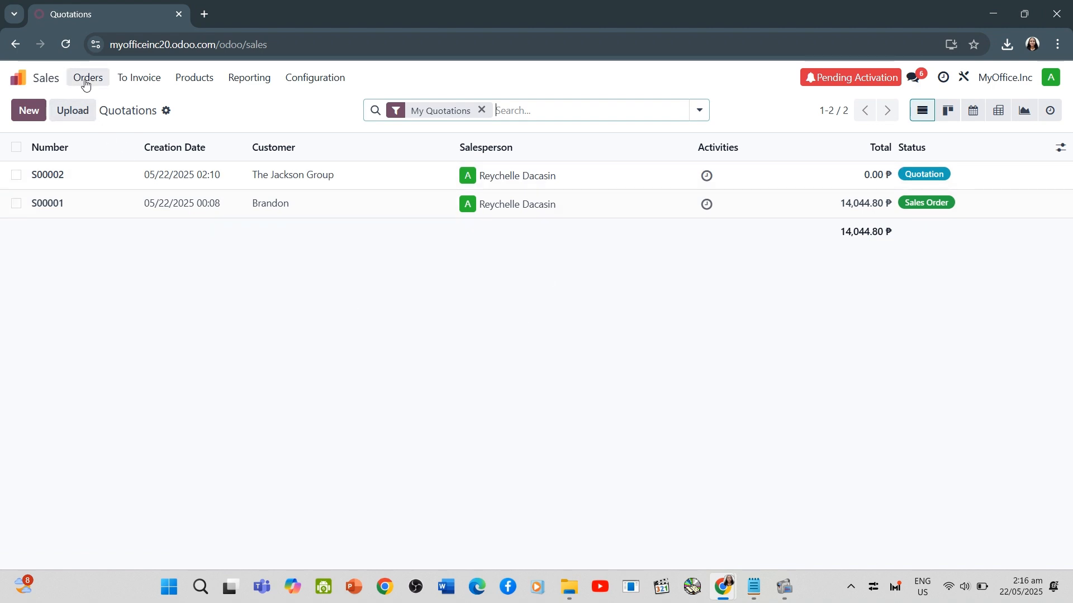
left_click(228, 176)
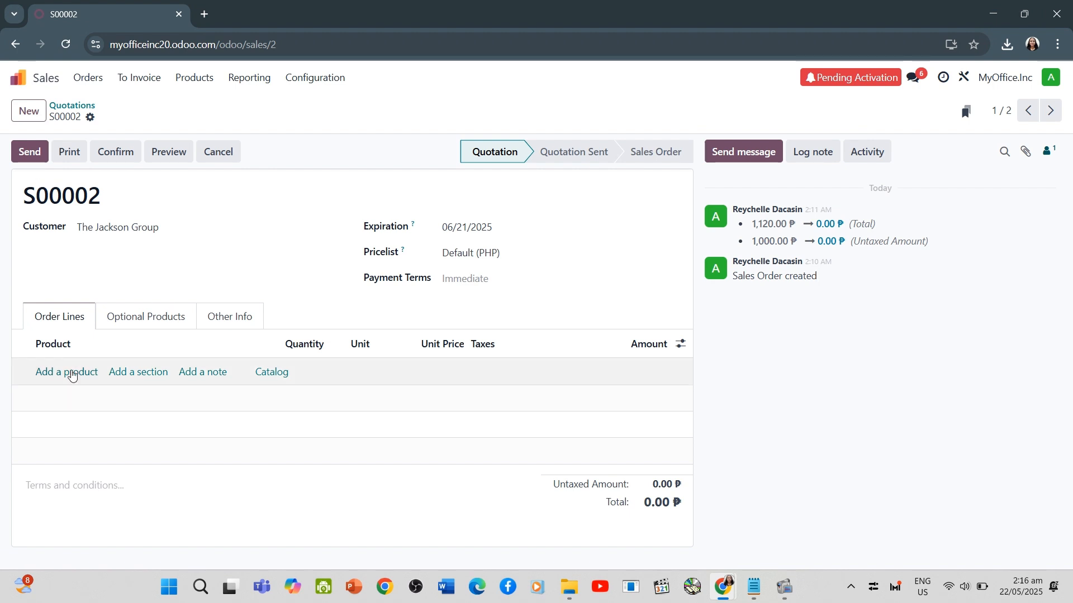
left_click(72, 371)
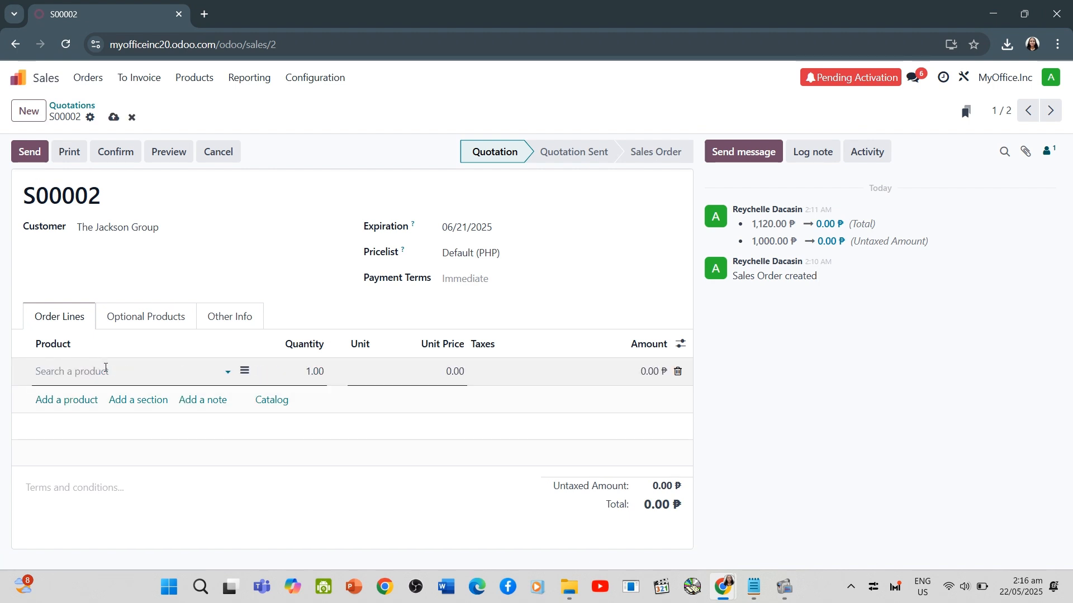
type("Officwe")
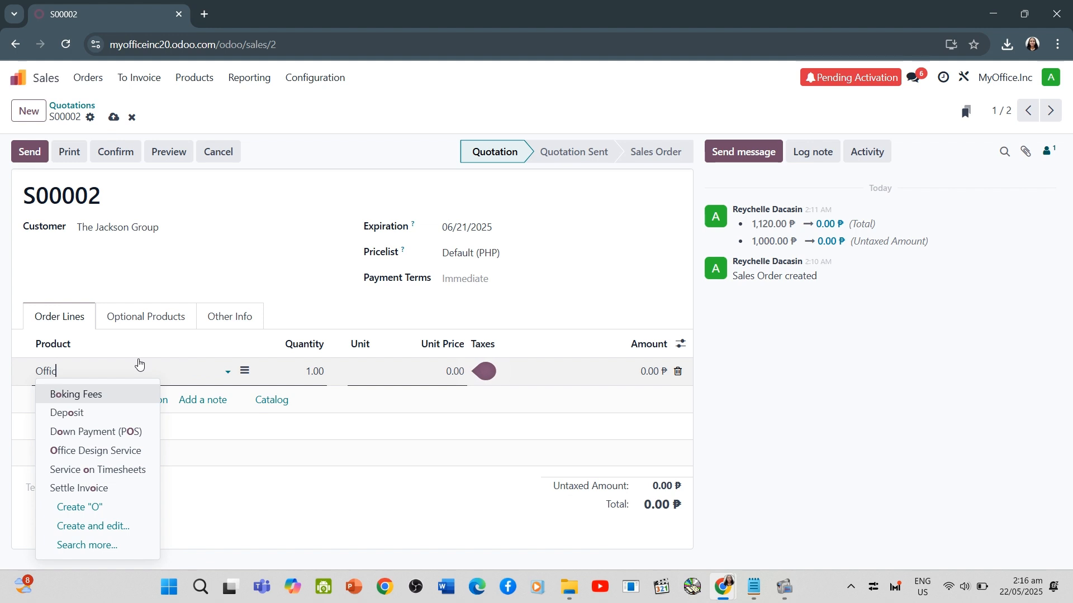
key("BackSpace")
key("BackSpace")
type("e")
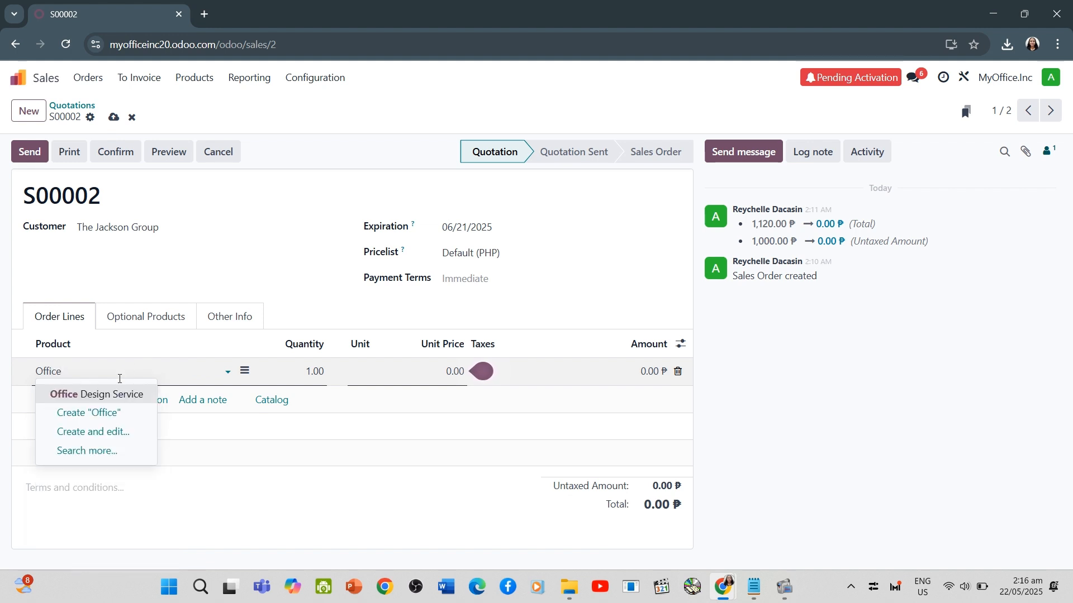
left_click(113, 394)
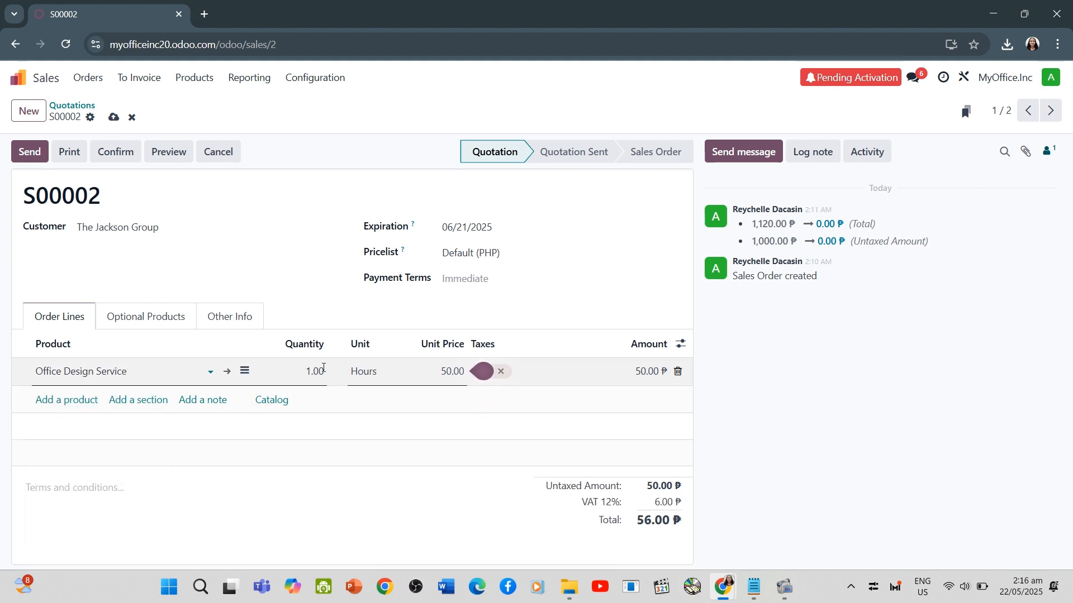
Set the Office Design Service quantity to 20 hours, confirm the quotation, and open the task linked to the order
left_click(324, 368)
key("BackSpace")
type("20")
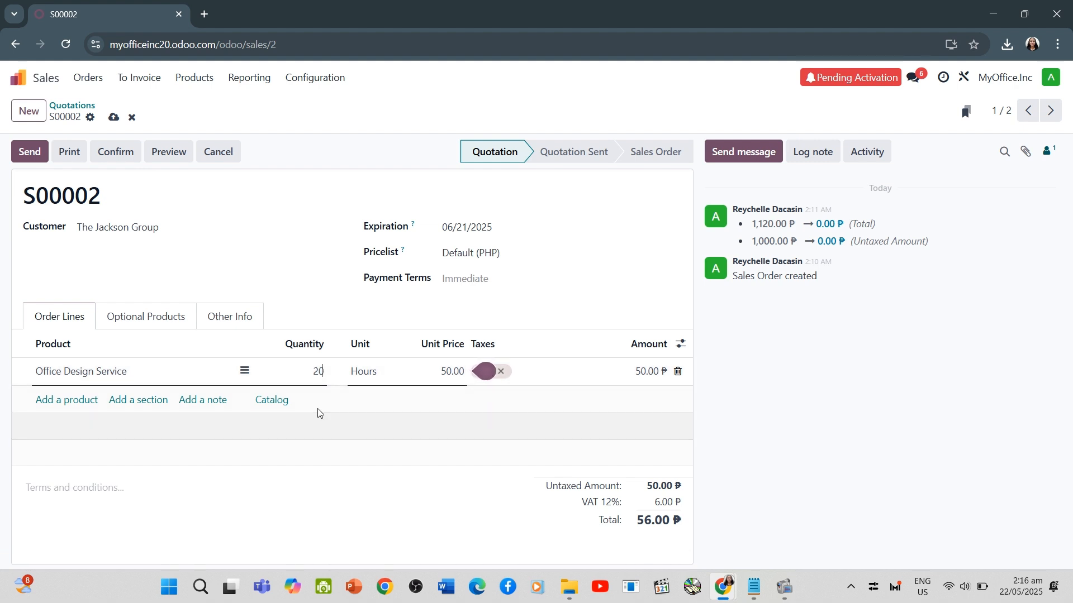
left_click(113, 160)
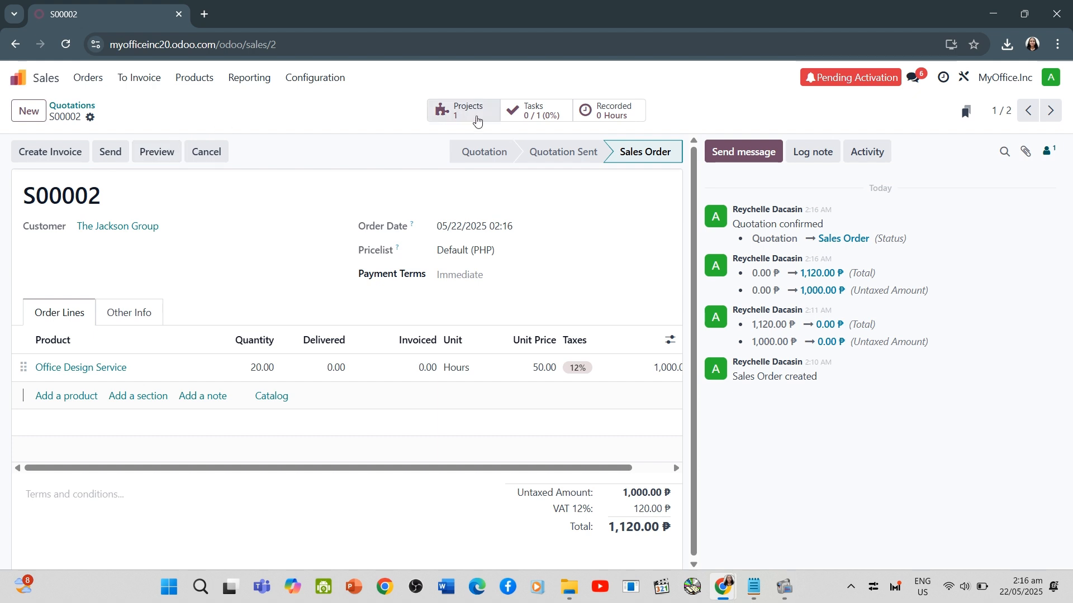
left_click(518, 120)
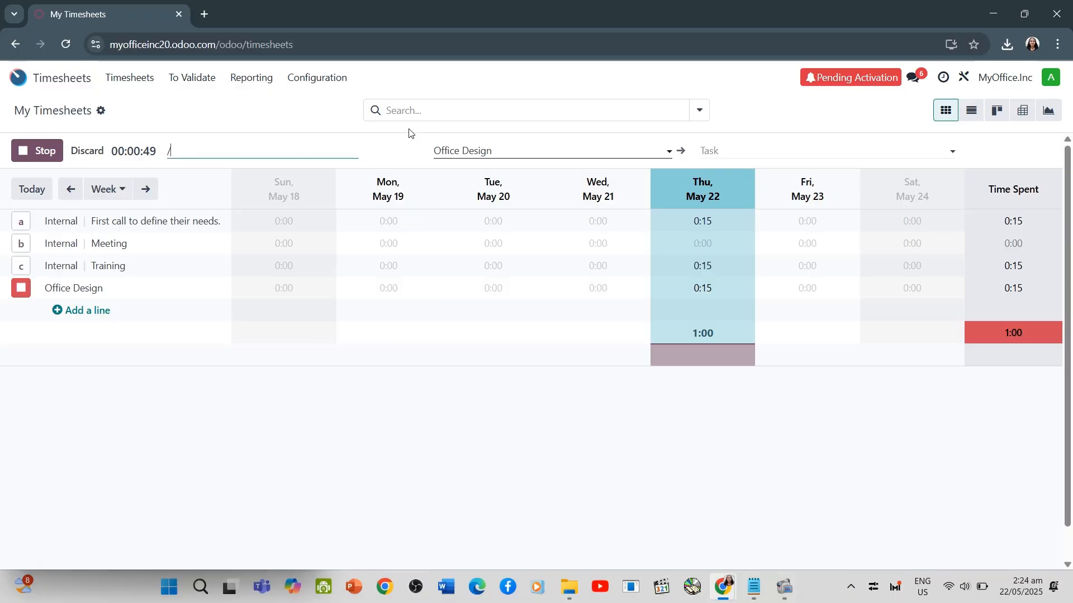
Create The Jackson Group as a new Office Design task for the running timer in Timesheets
left_click(749, 150)
type("The Jack")
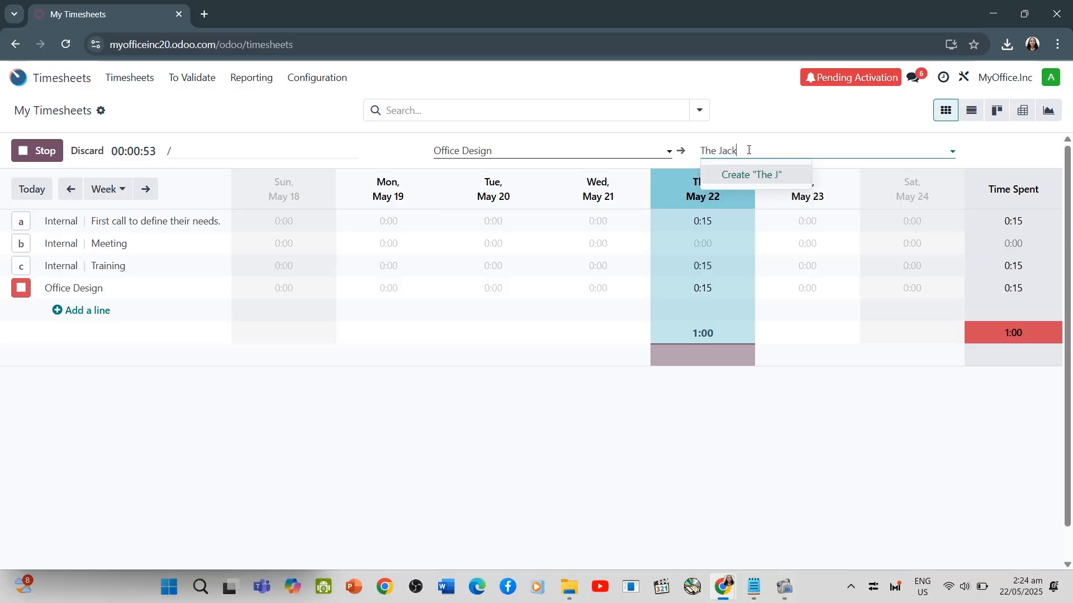
type("son Group")
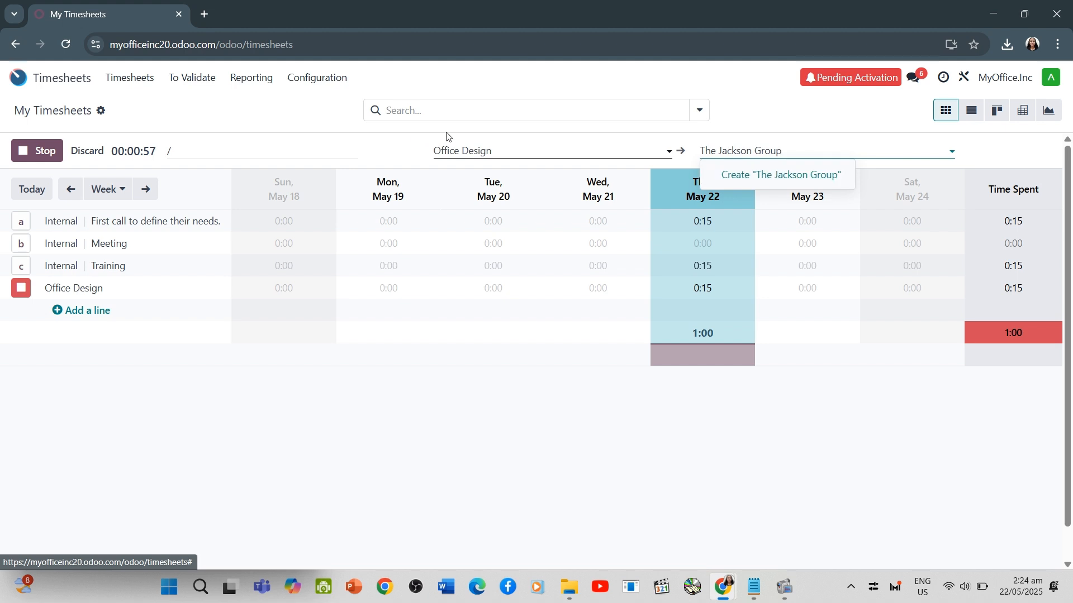
left_click(781, 175)
Add "First call to define the" to the running timer's description and stop the timer
left_click(291, 152)
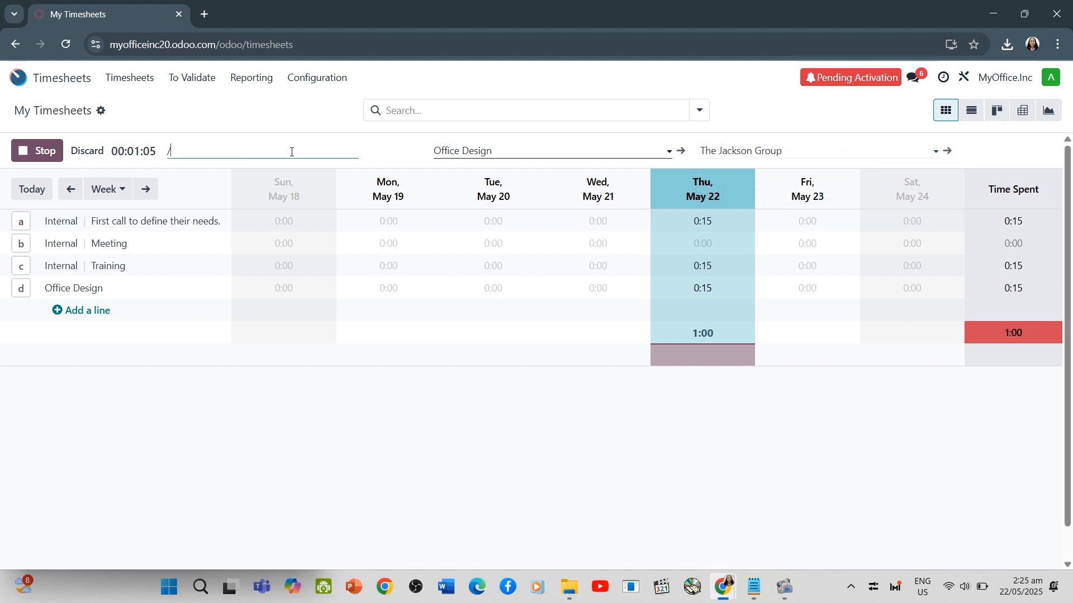
type("First call to define")
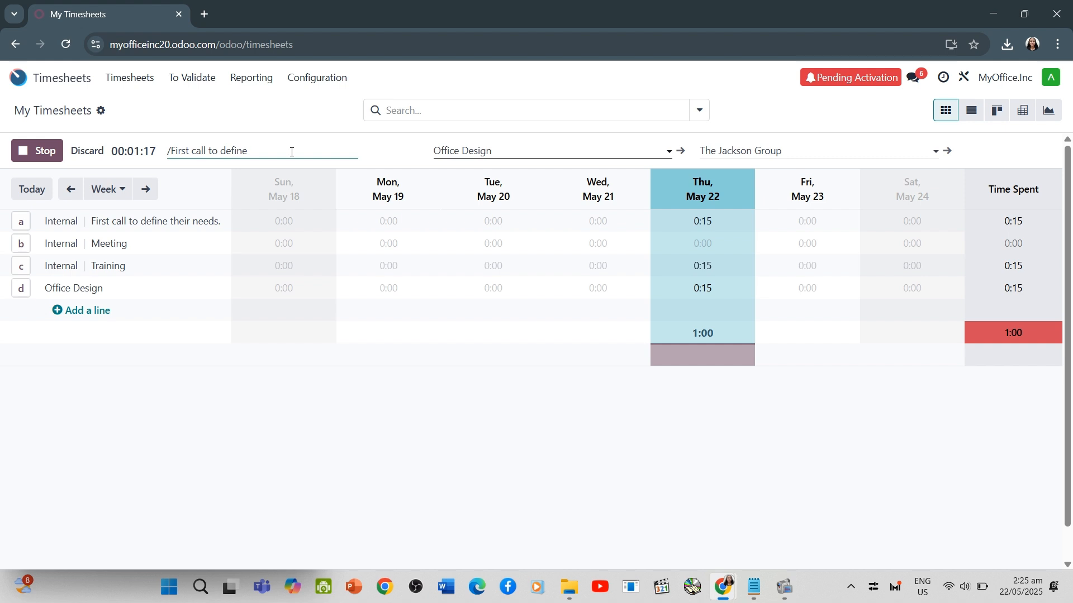
type(" their needs.")
left_click(41, 151)
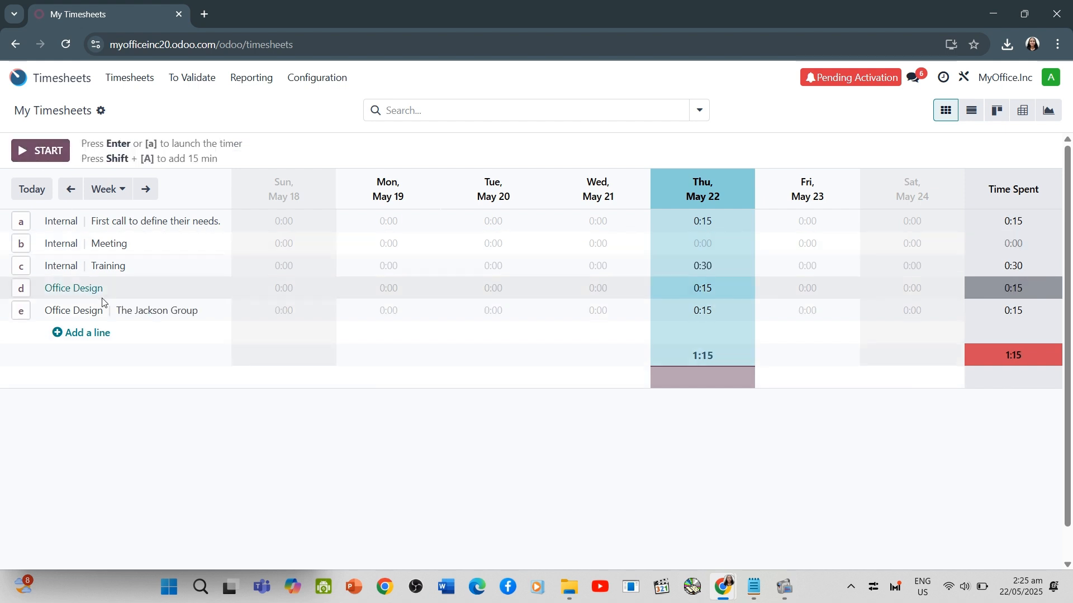
left_click(77, 314)
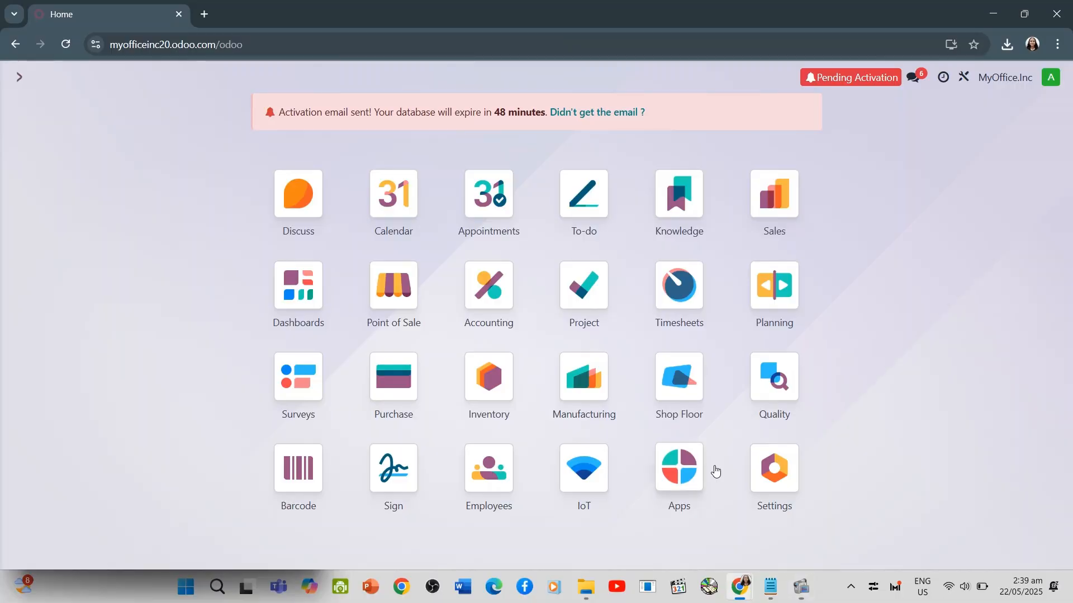
Create a new product named Table in the Manufacturing product list
left_click(585, 373)
left_click(311, 79)
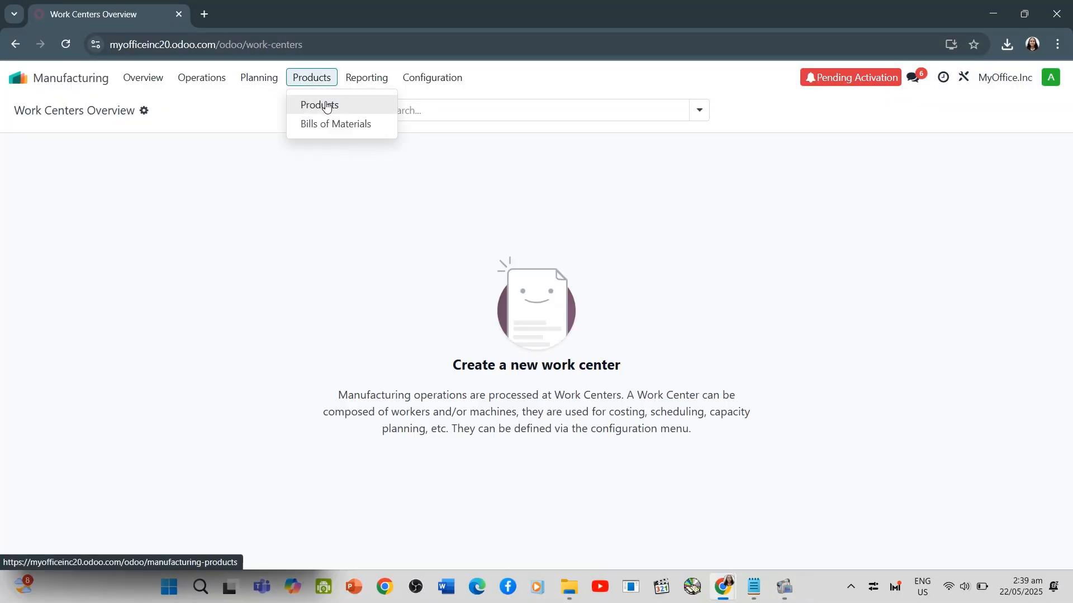
left_click(325, 105)
left_click(29, 112)
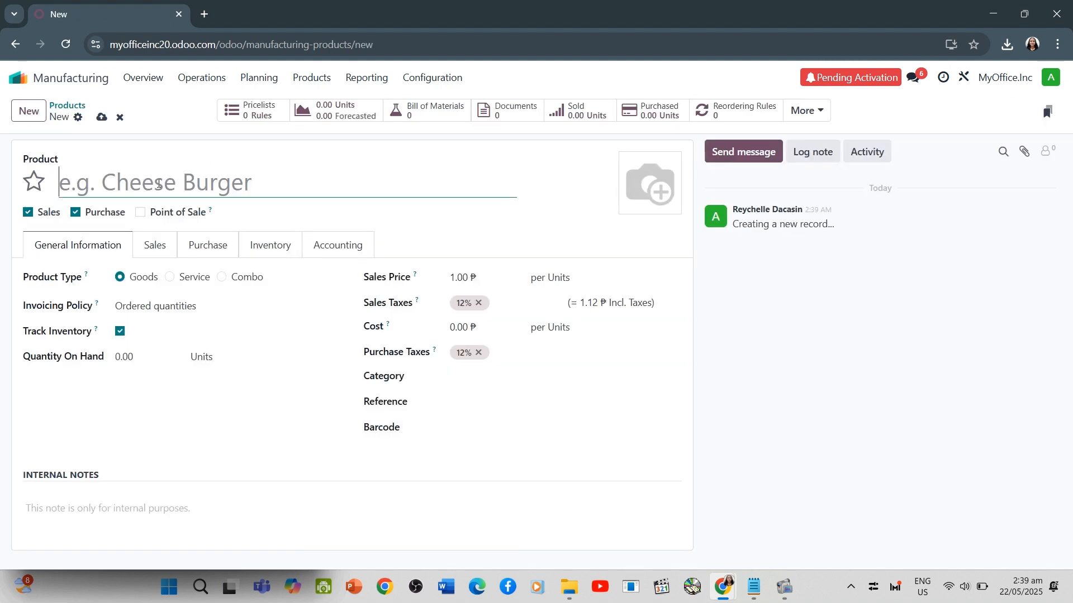
type("Table")
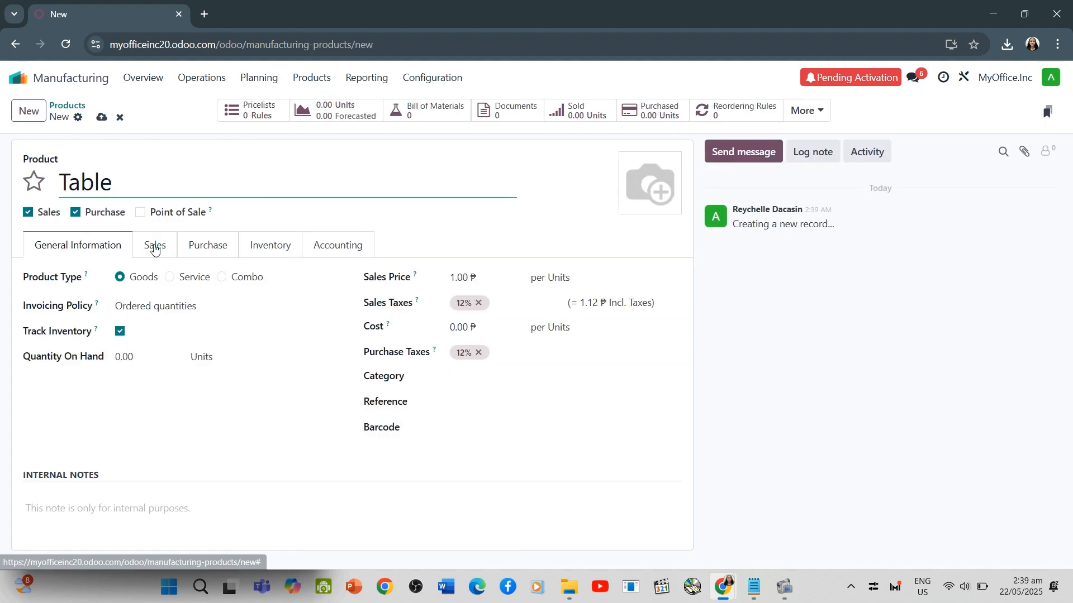
Examine the Table's sales settings and compare the Service and Combo product types with their order creation, invoicing and combo options
left_click(155, 246)
left_click(99, 249)
left_click(171, 278)
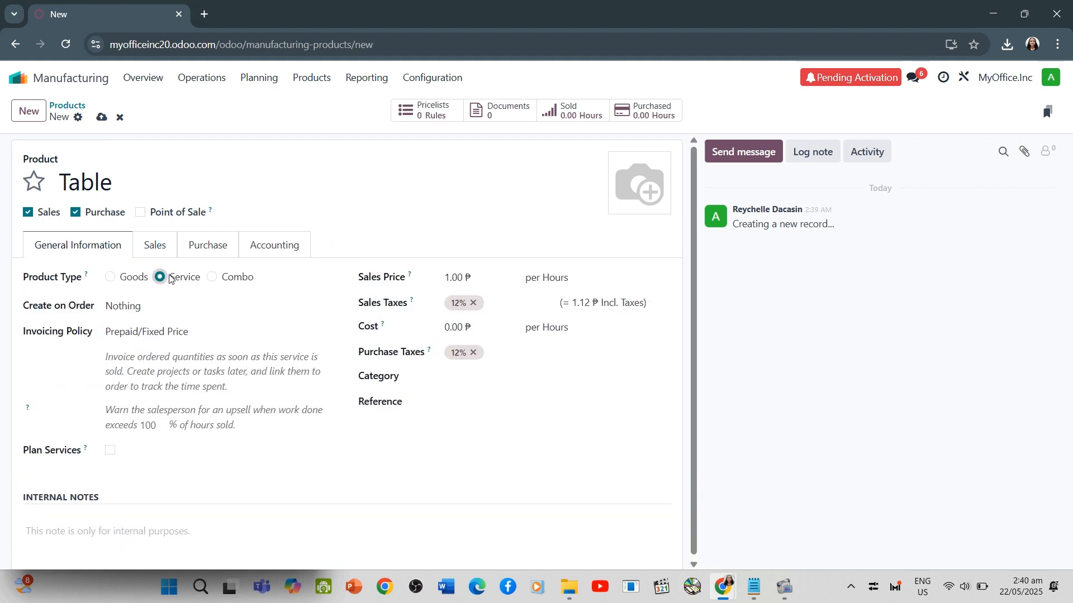
left_click(151, 306)
left_click(151, 307)
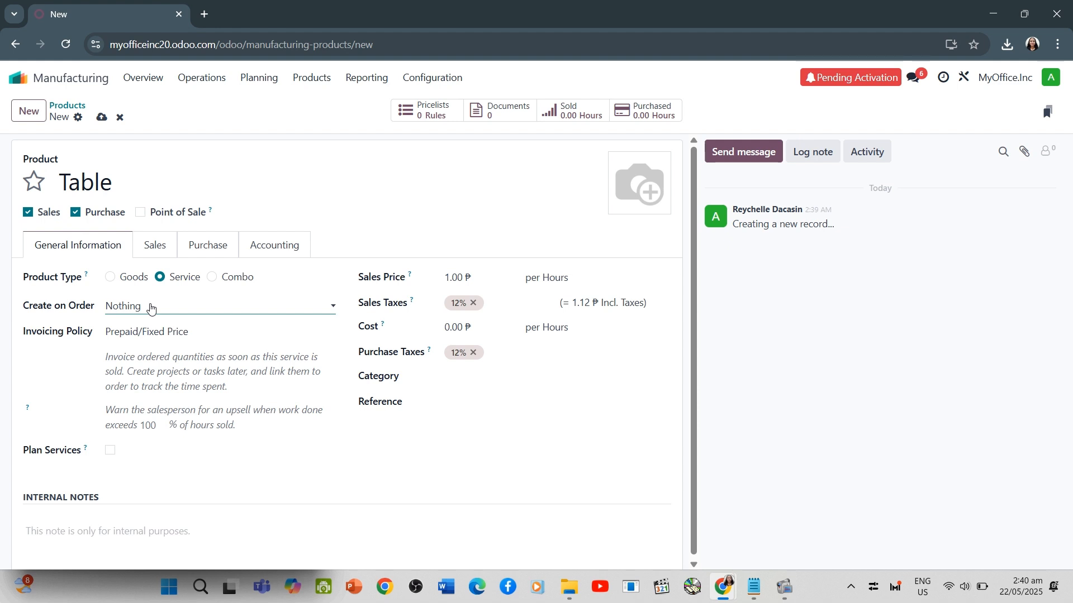
left_click(150, 331)
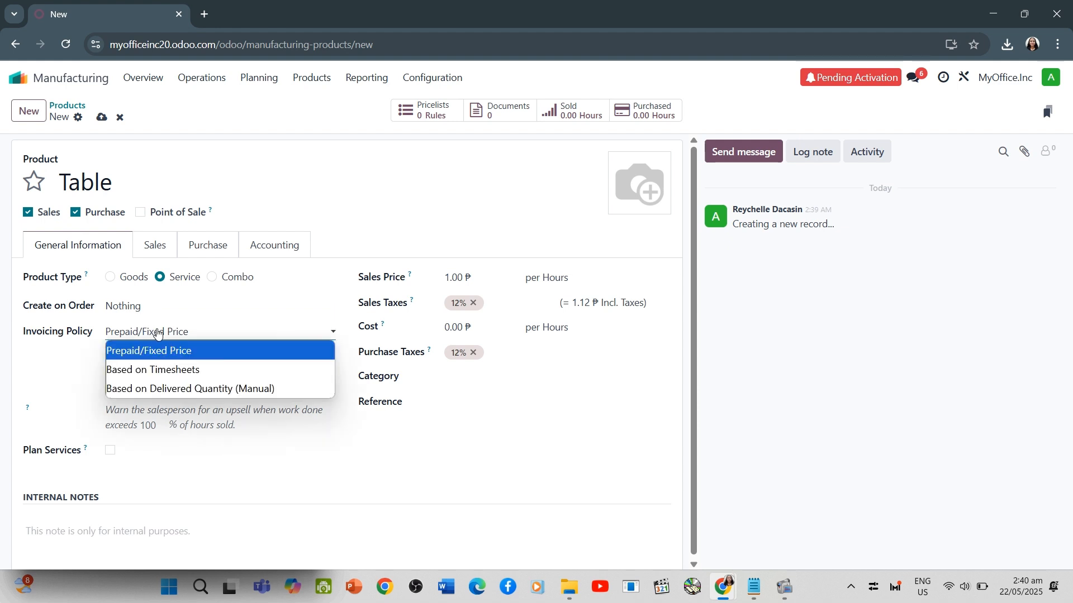
left_click(209, 280)
left_click(165, 306)
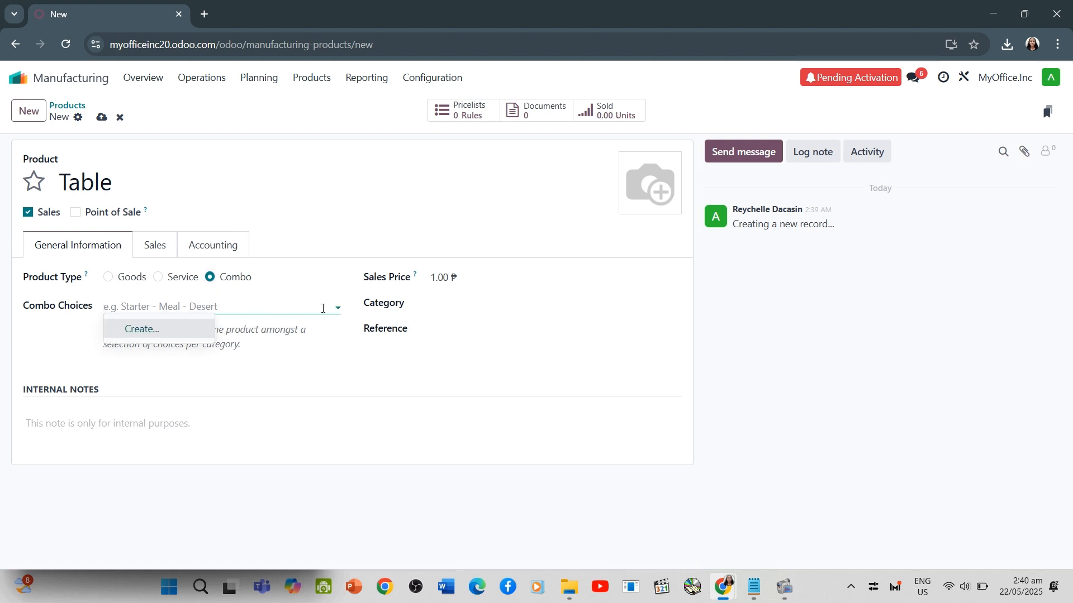
left_click(182, 278)
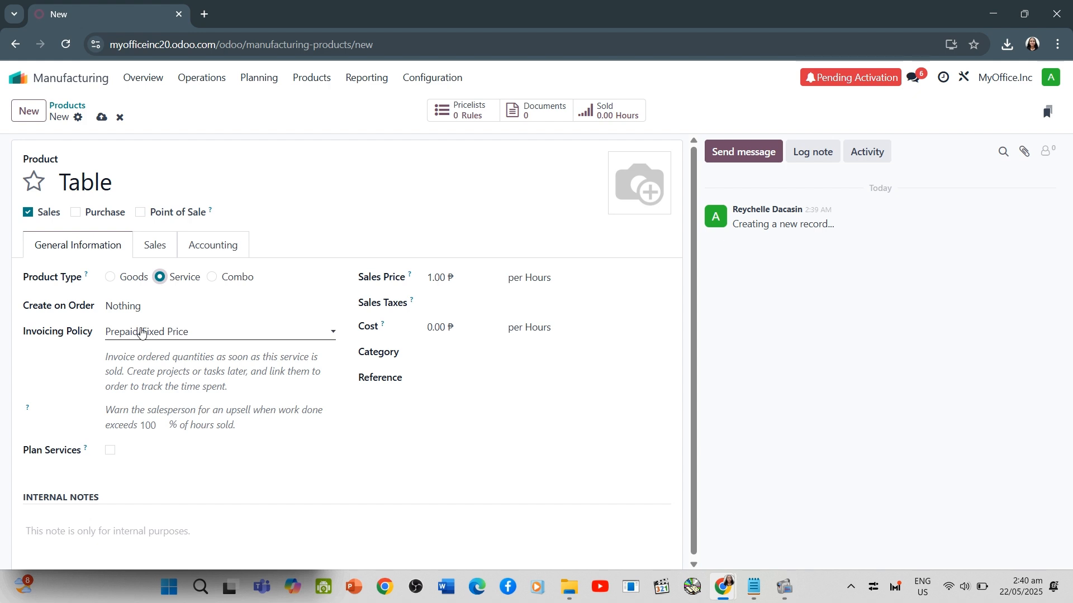
left_click(142, 333)
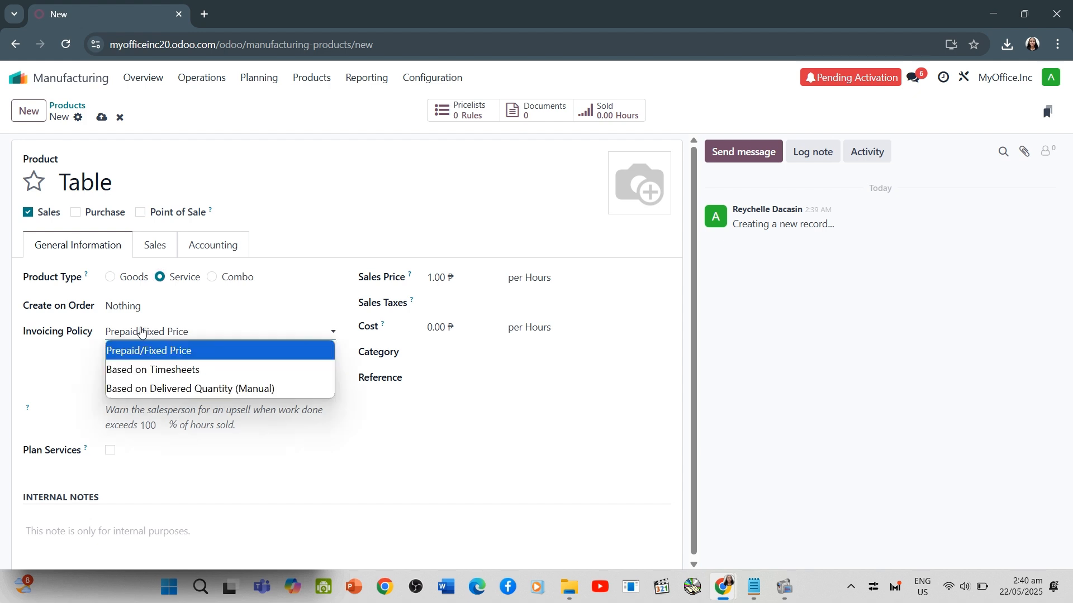
Set the Table's product type back to Goods with the Ordered quantities invoicing policy
left_click(114, 280)
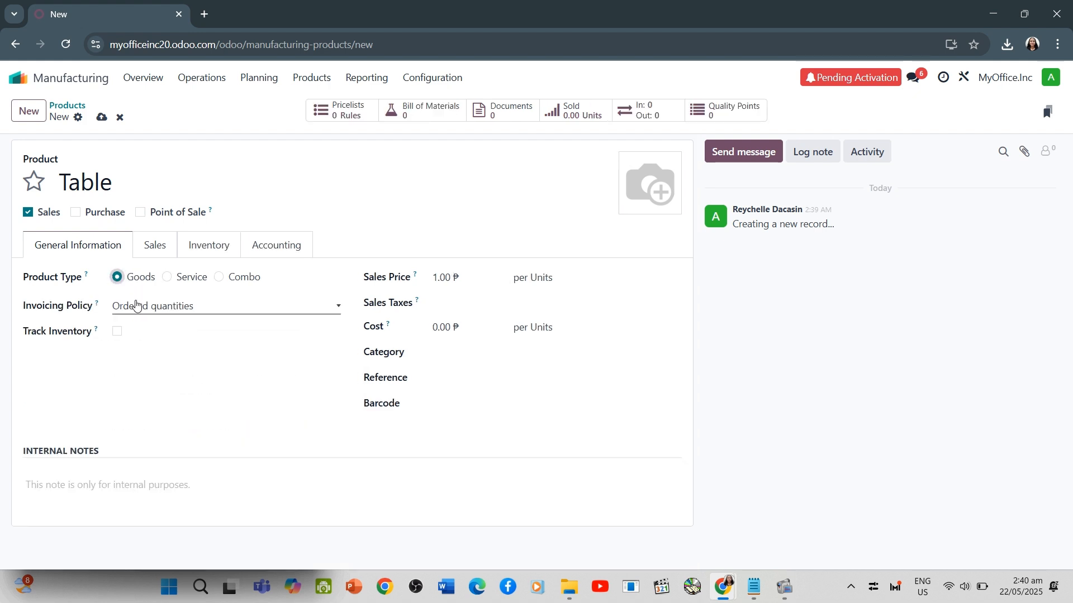
left_click(136, 306)
left_click(149, 321)
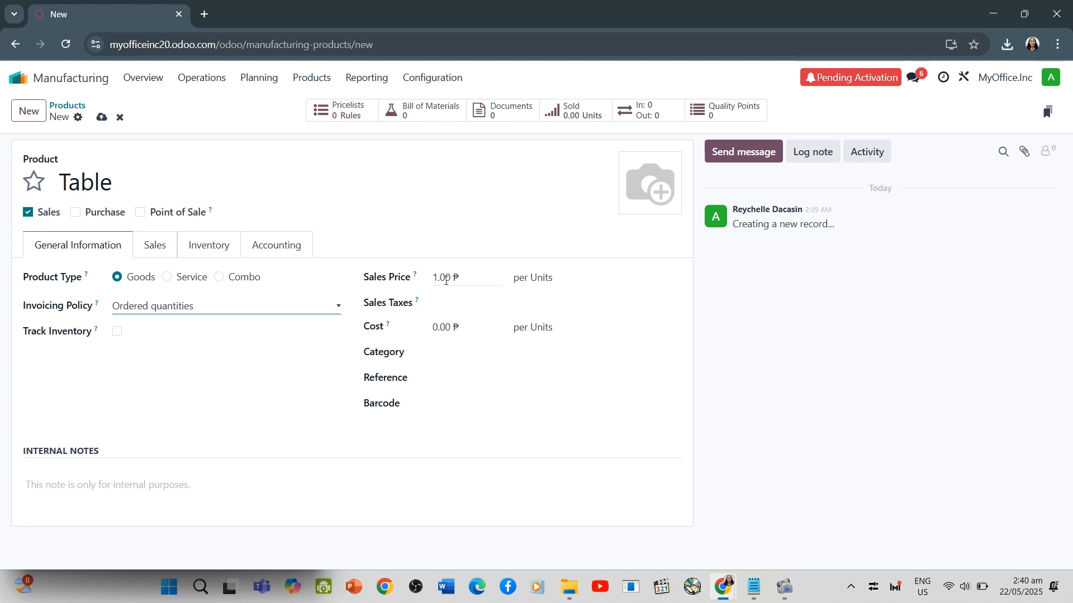
Set the Table's sales price to 330.00 ₱ per unit and its sales tax to 12%
left_click(446, 277)
type("330")
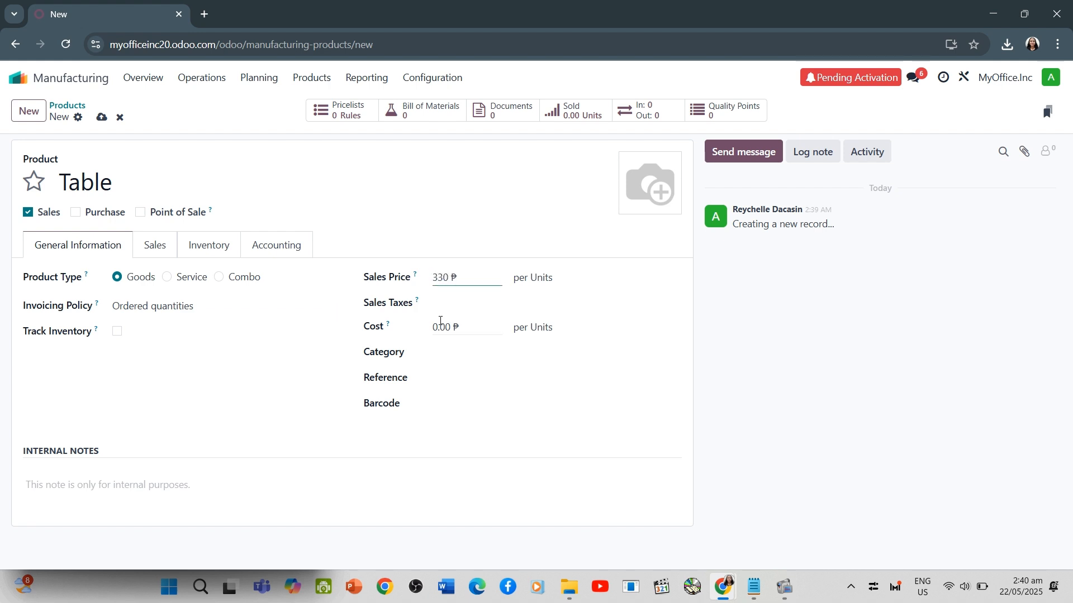
left_click(440, 321)
left_click(479, 305)
left_click(477, 324)
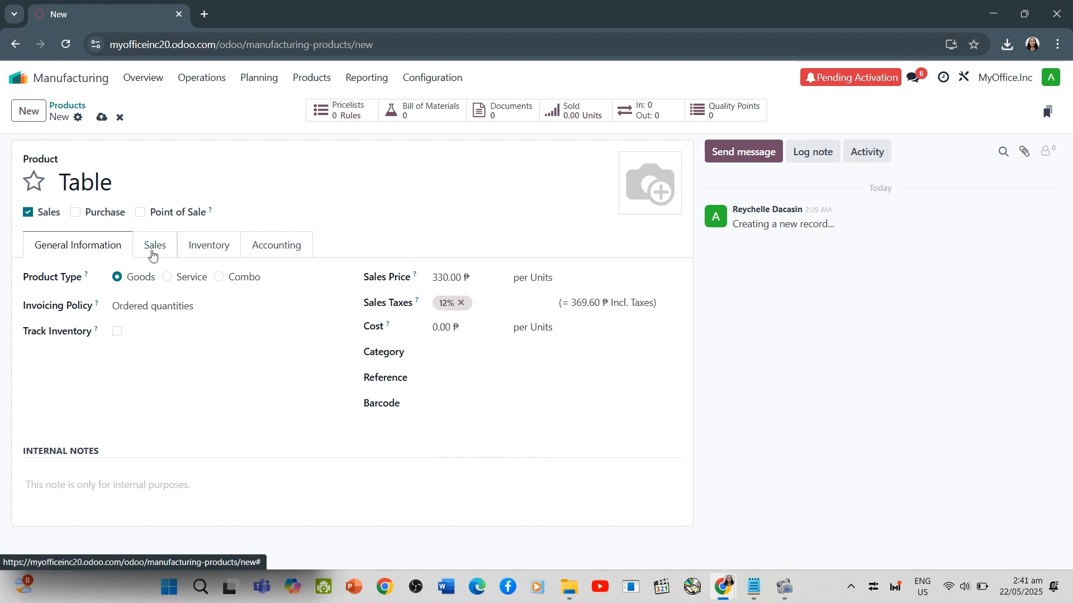
Enable purchasing for the Table product and review the packaging and tag options in its sales settings
left_click(75, 213)
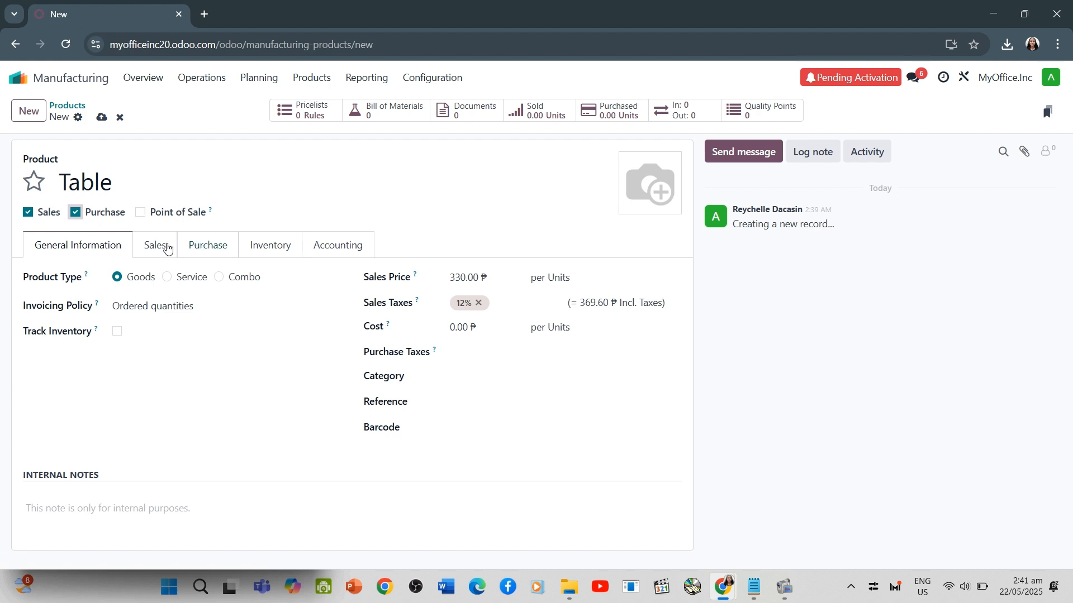
left_click(162, 249)
left_click(170, 323)
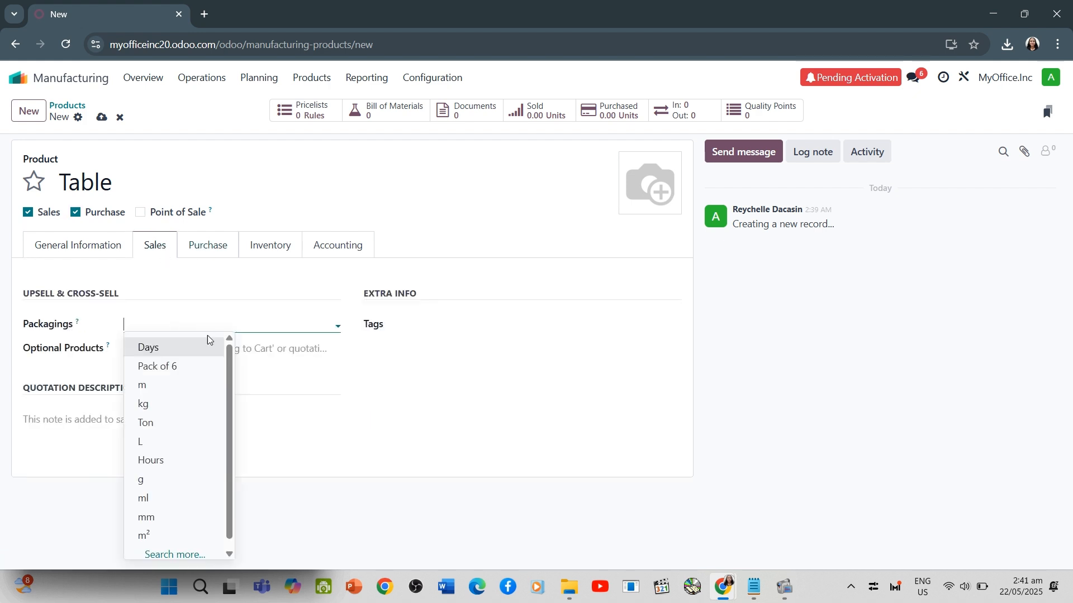
left_click(255, 282)
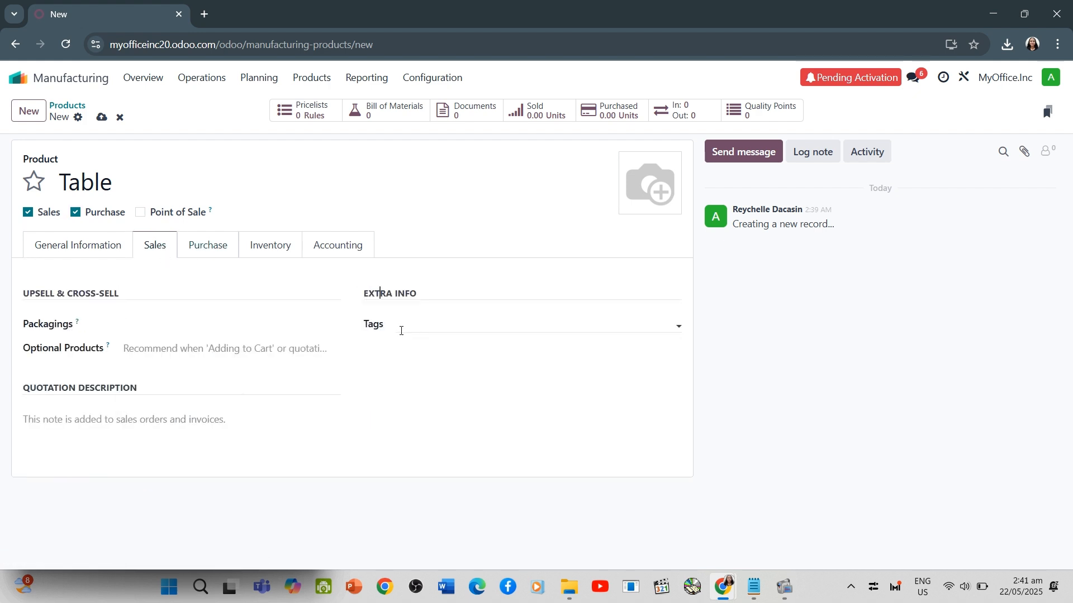
left_click(401, 331)
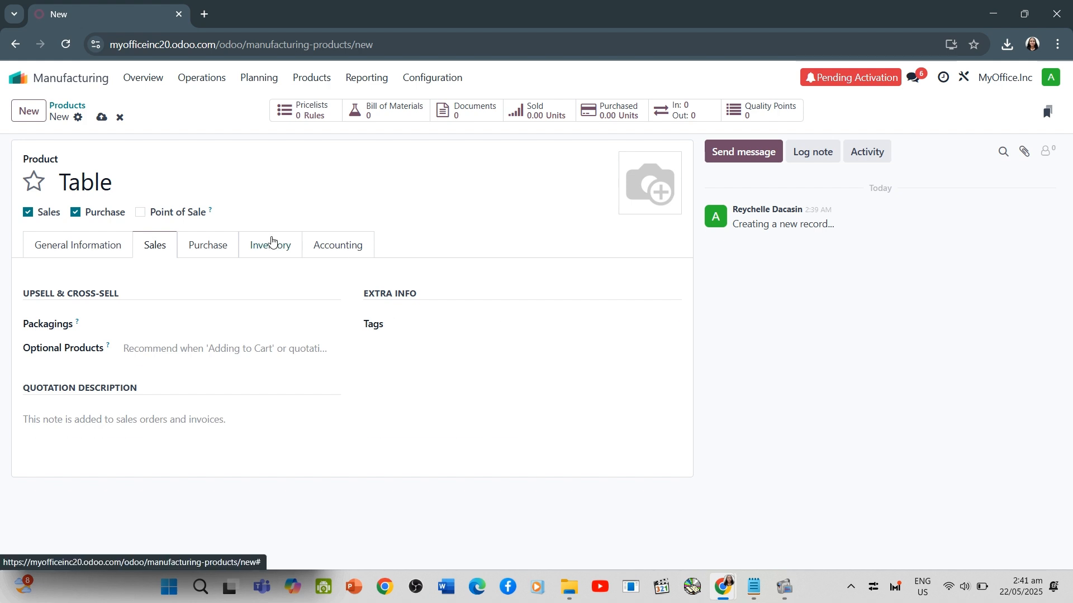
Set the Table's inventory route to Manufacture, leaving Buy off, and return to its general information
left_click(271, 245)
left_click(78, 324)
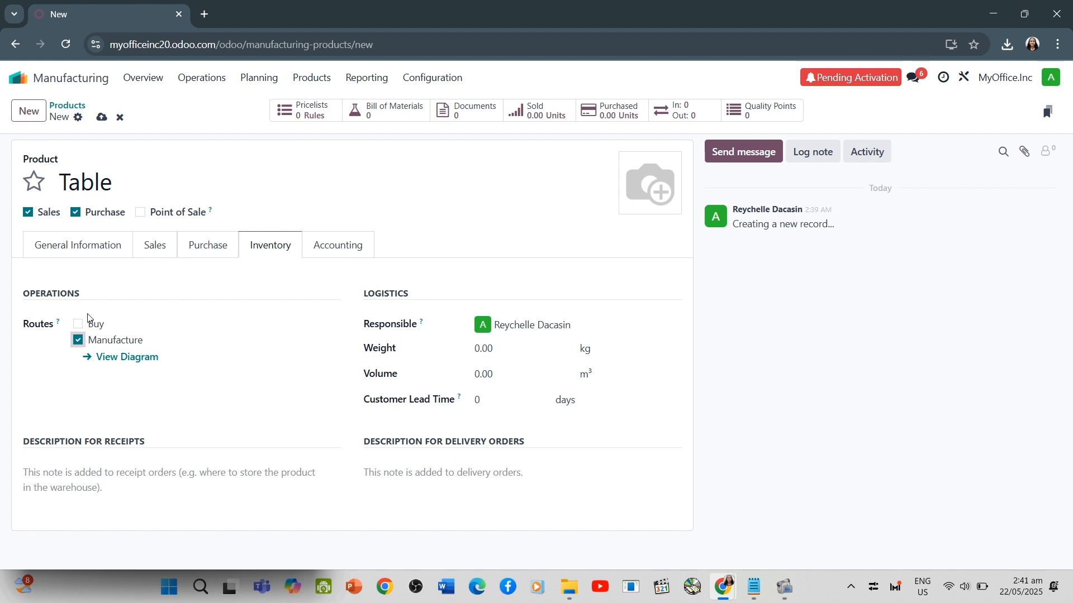
left_click(88, 247)
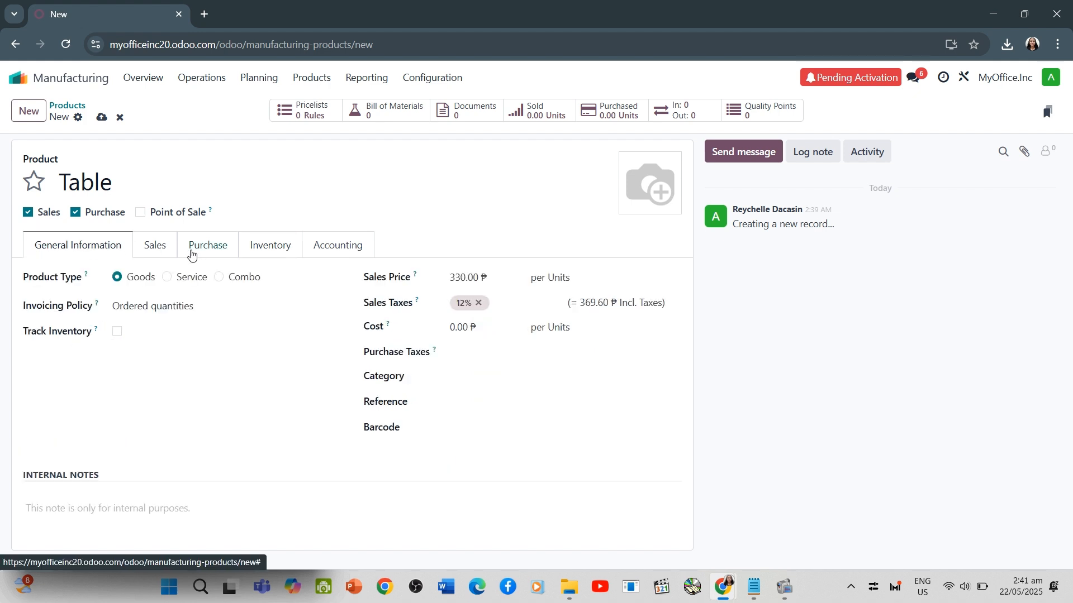
Review the additional actions available for the Table product and save its record
left_click(78, 117)
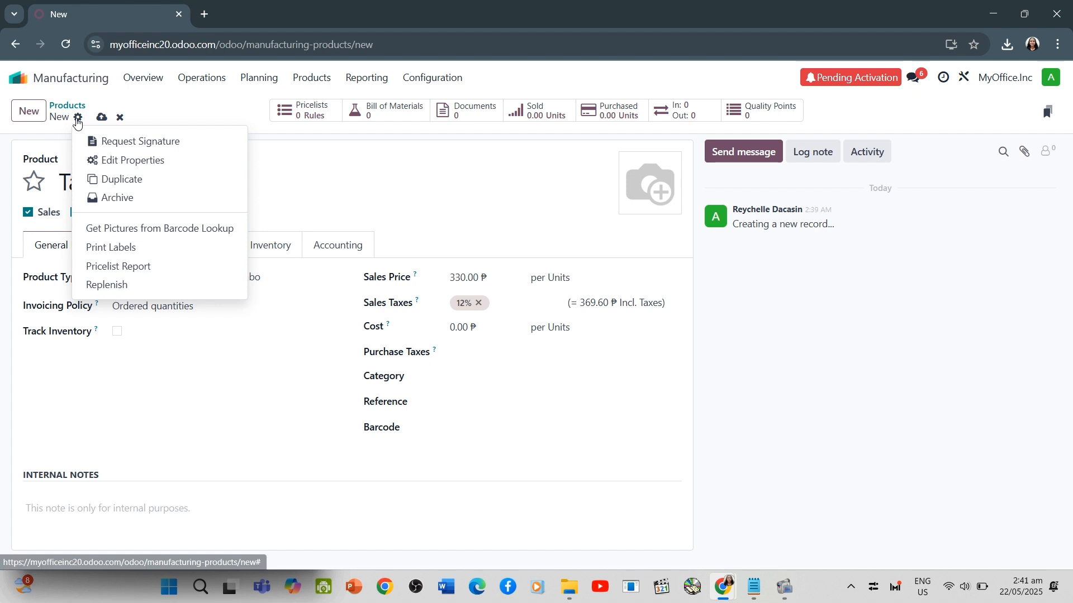
left_click(78, 117)
left_click(79, 118)
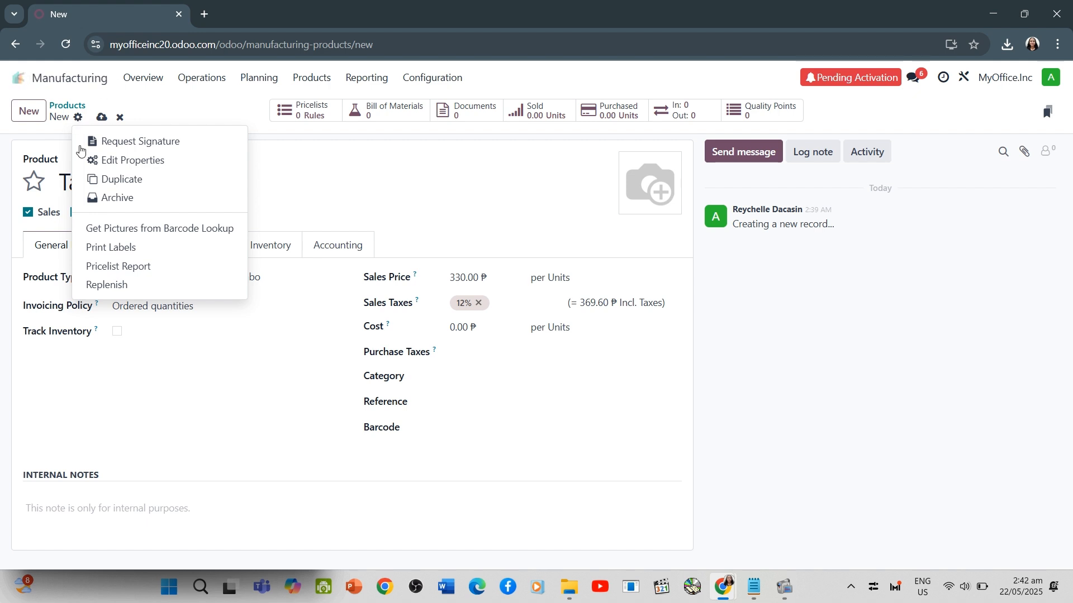
left_click_drag(259, 172, 96, 126)
left_click(101, 119)
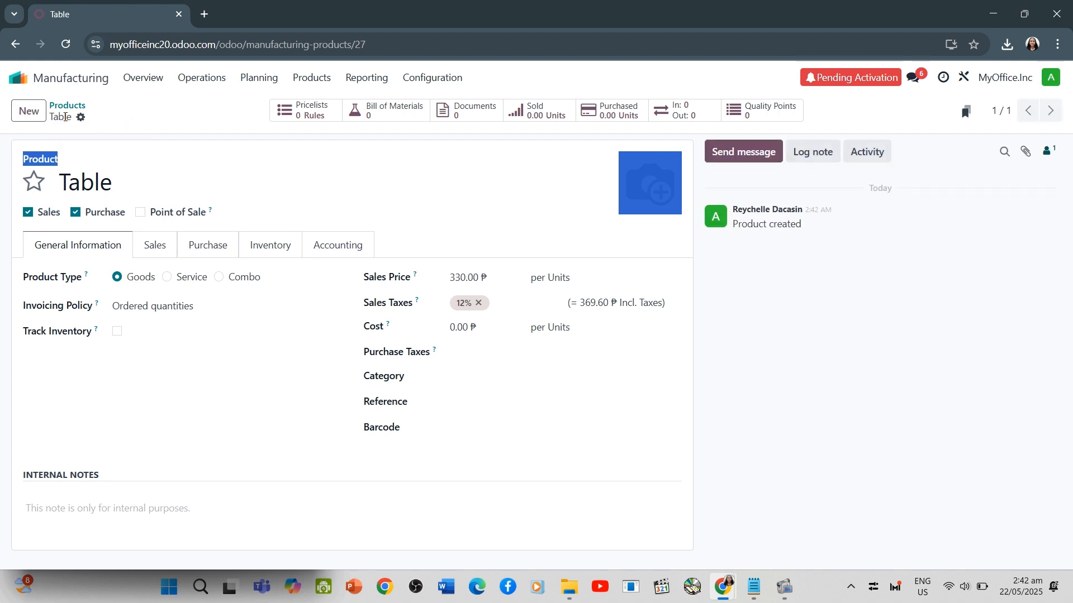
left_click(81, 118)
left_click(261, 146)
left_click(406, 161)
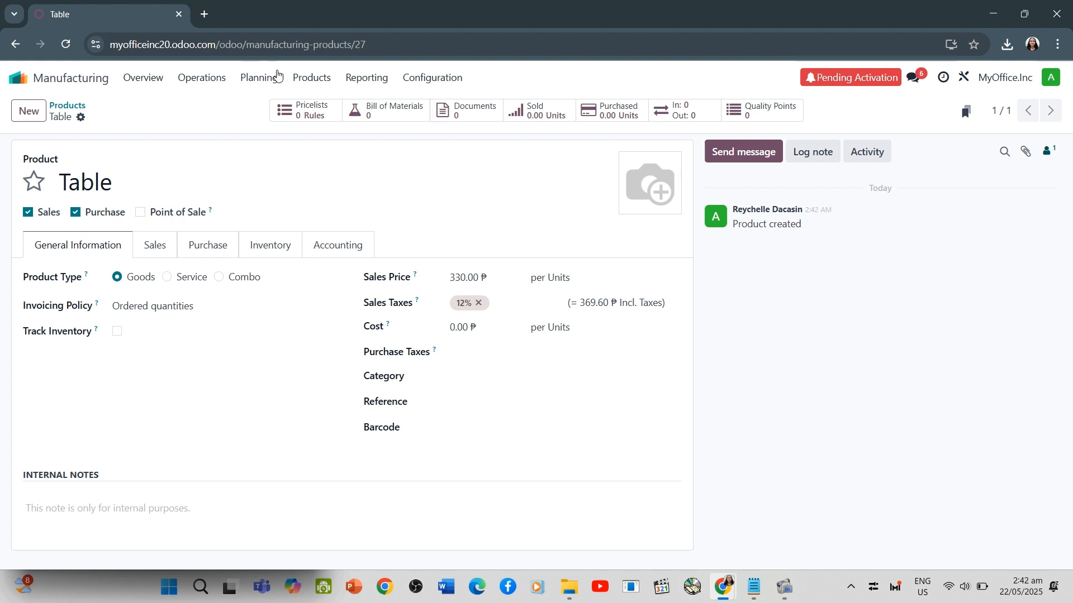
Create a new bill of materials for the Table product
left_click(312, 78)
left_click(324, 125)
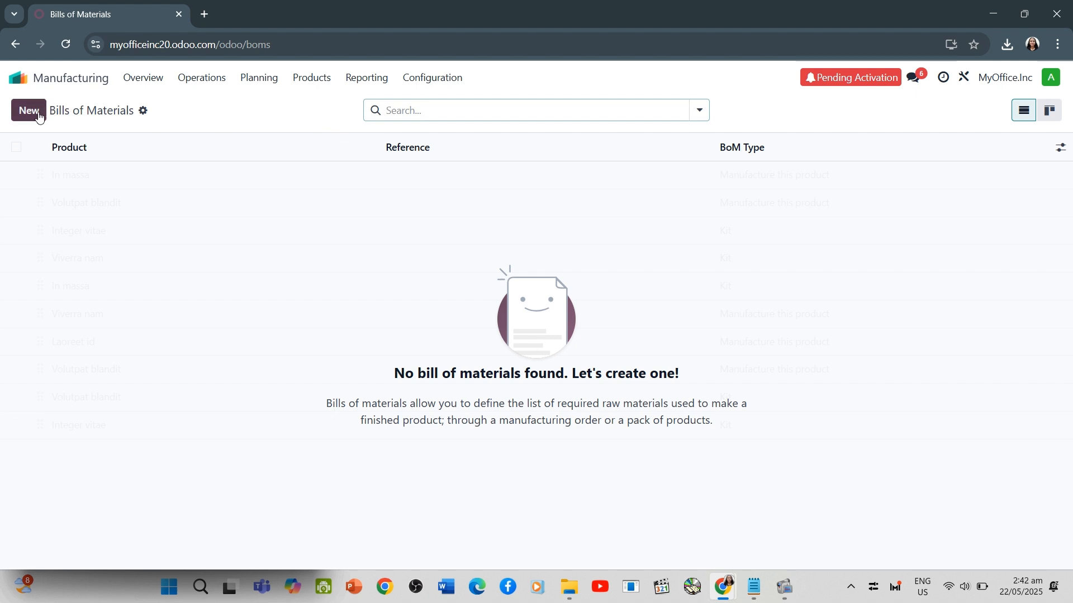
left_click(21, 113)
left_click(122, 164)
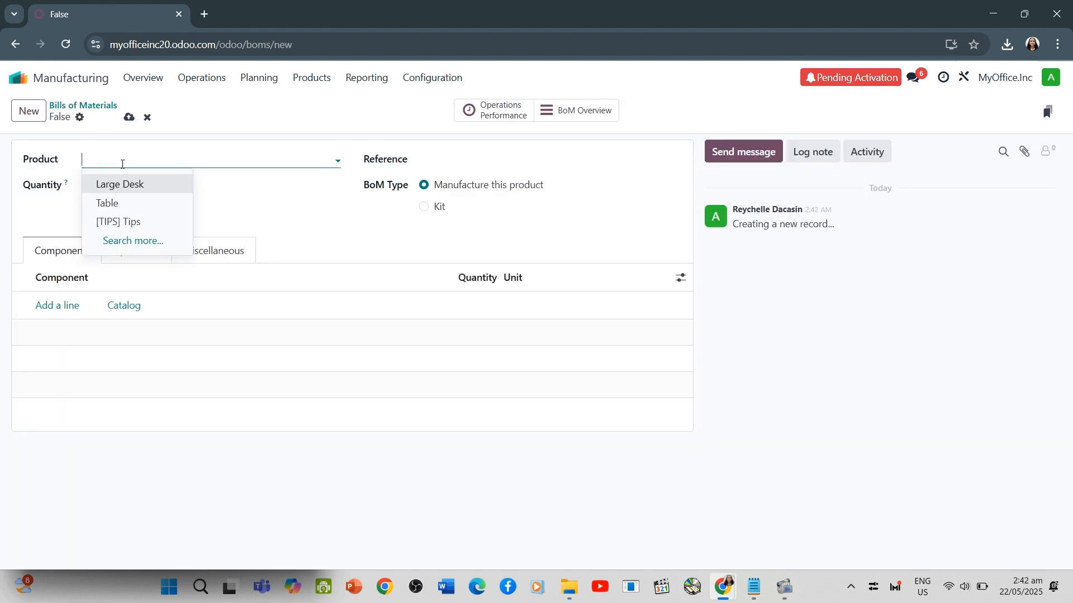
type("R")
key("BackSpace")
type("Table")
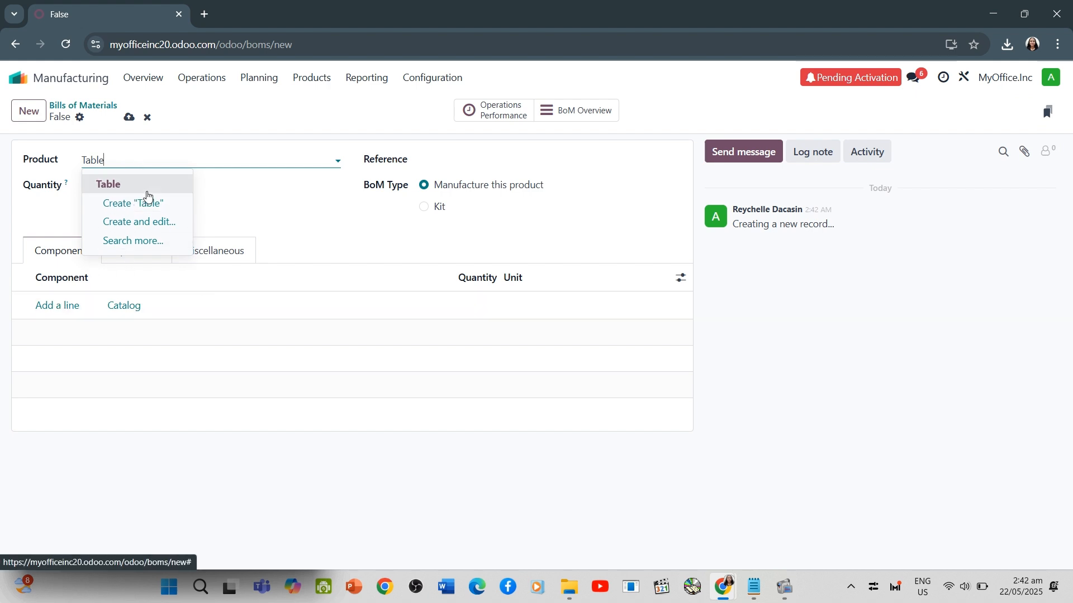
left_click(113, 186)
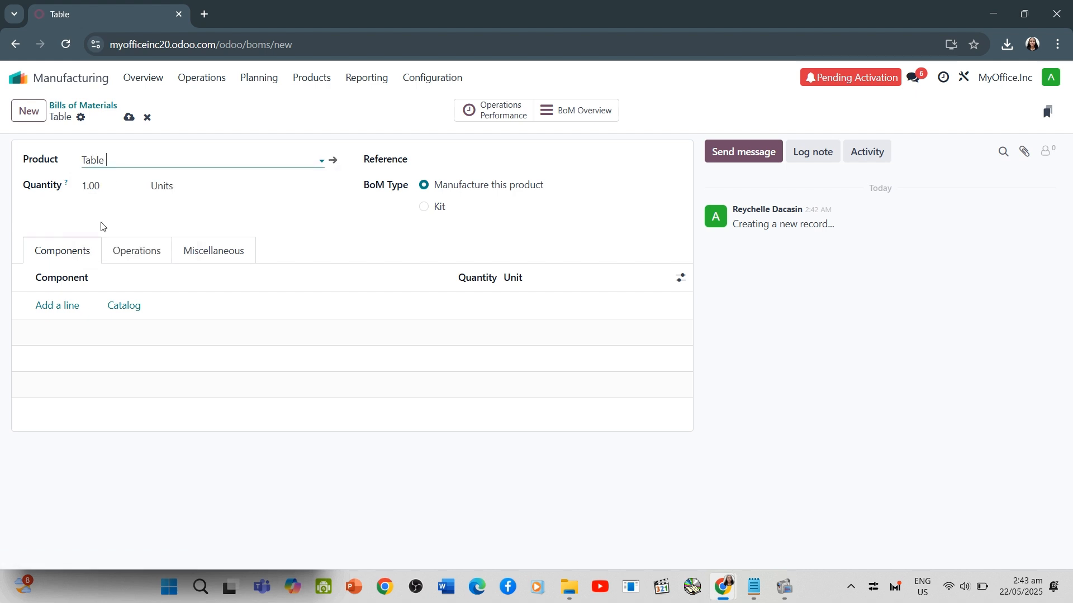
Add Table Top, Table Leg and Bolt as new components of the Table's bill of materials
left_click(66, 306)
type("Table Top")
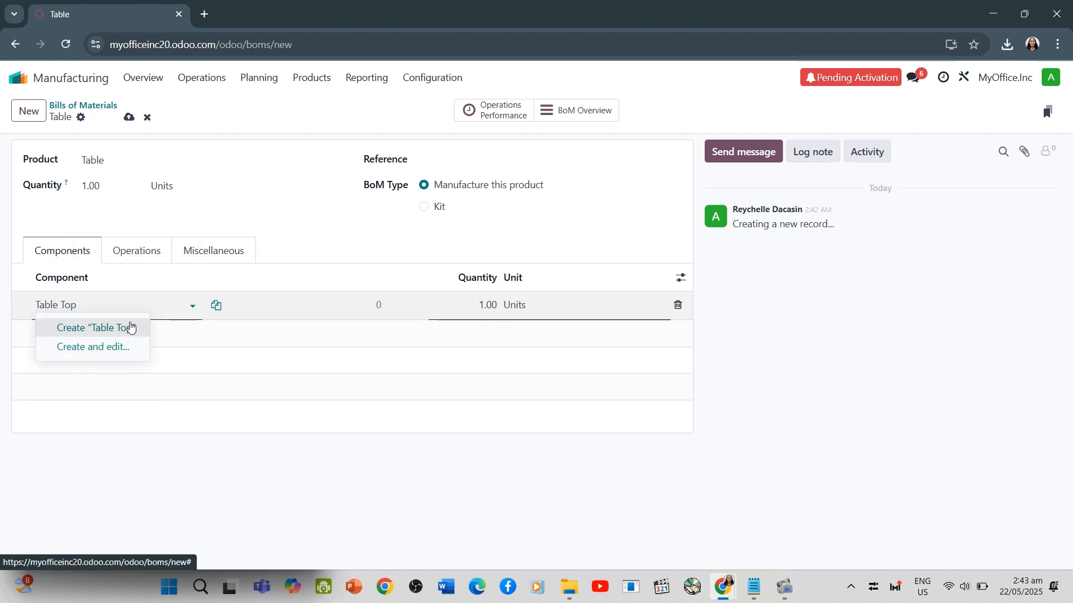
left_click(126, 328)
left_click(54, 335)
type("Table Leg")
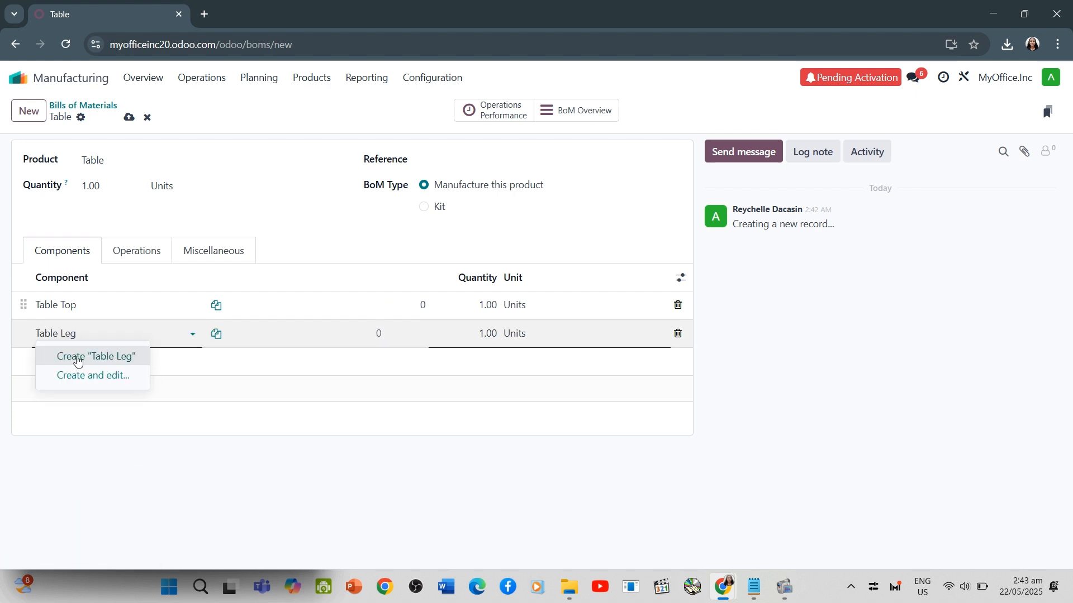
left_click(102, 358)
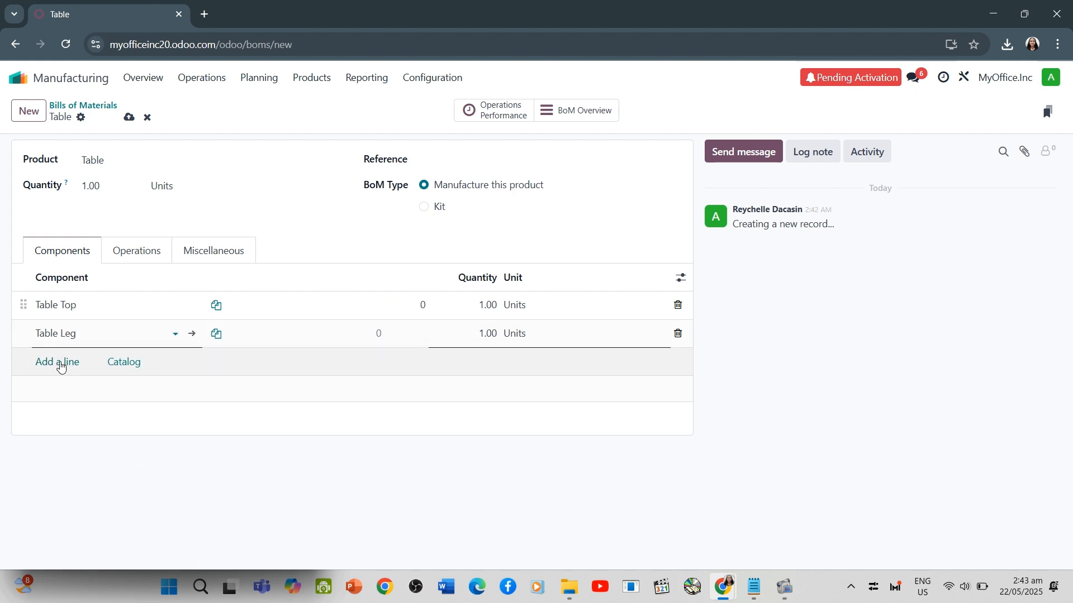
left_click(58, 362)
type("Bolt")
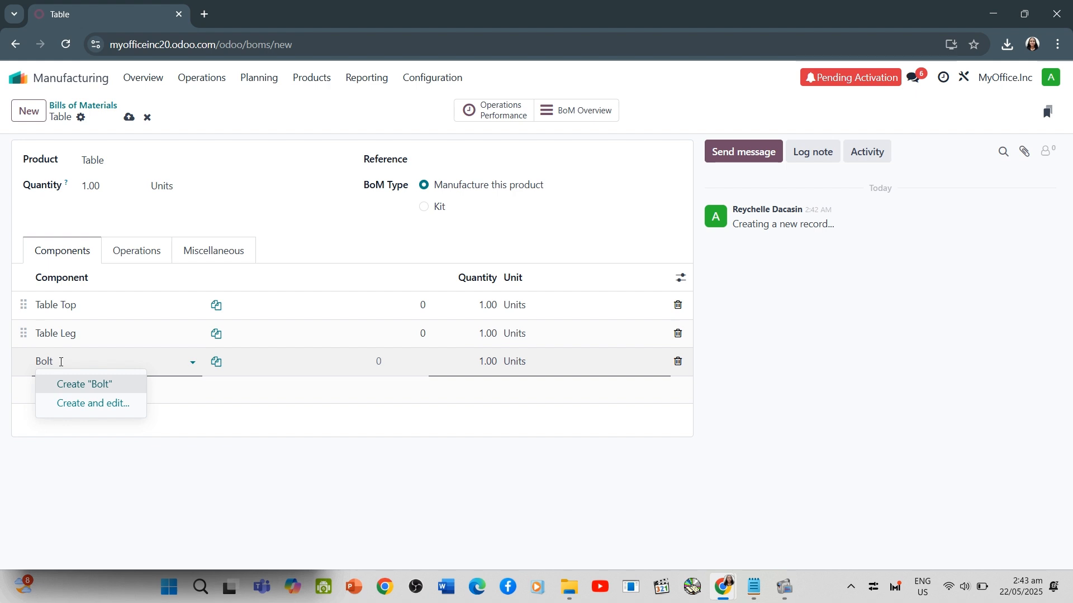
left_click(84, 391)
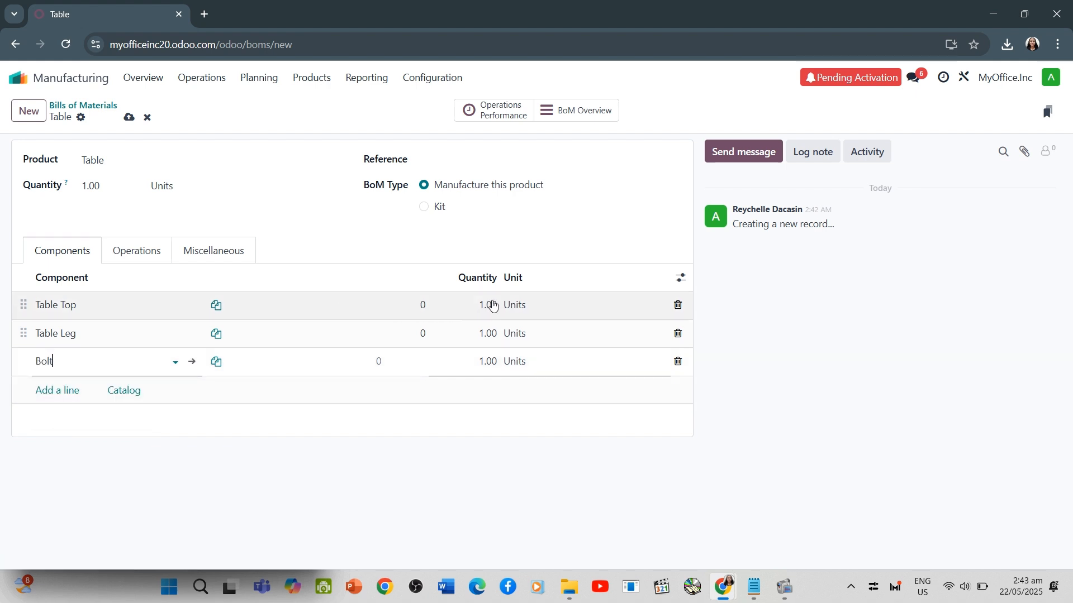
Set the Table Leg and Bolt quantities to 4 units each and save the bill of materials
left_click(488, 305)
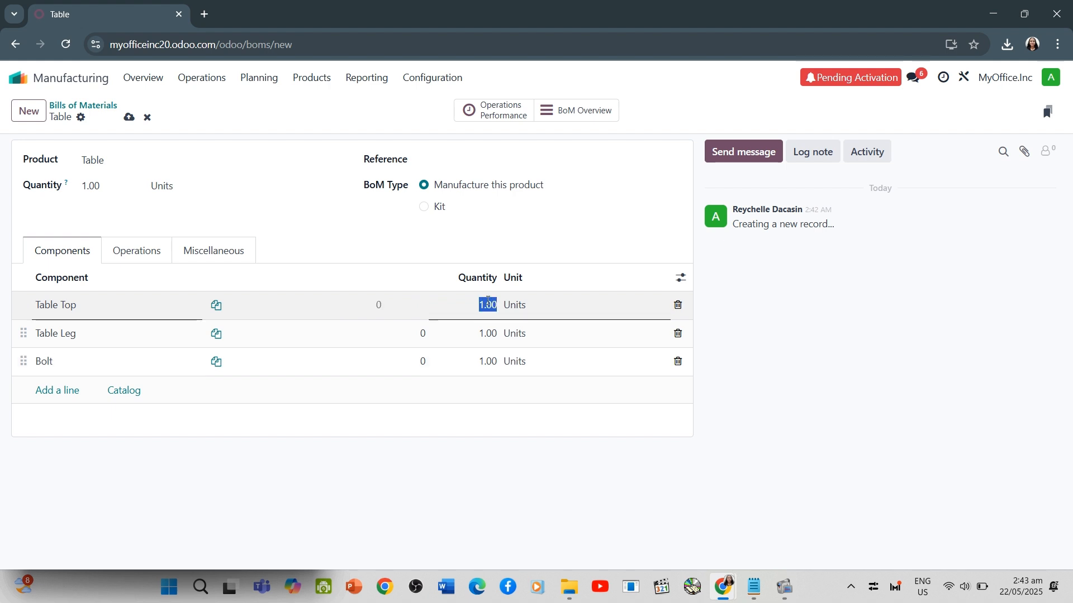
left_click(488, 333)
type("4")
left_click(486, 362)
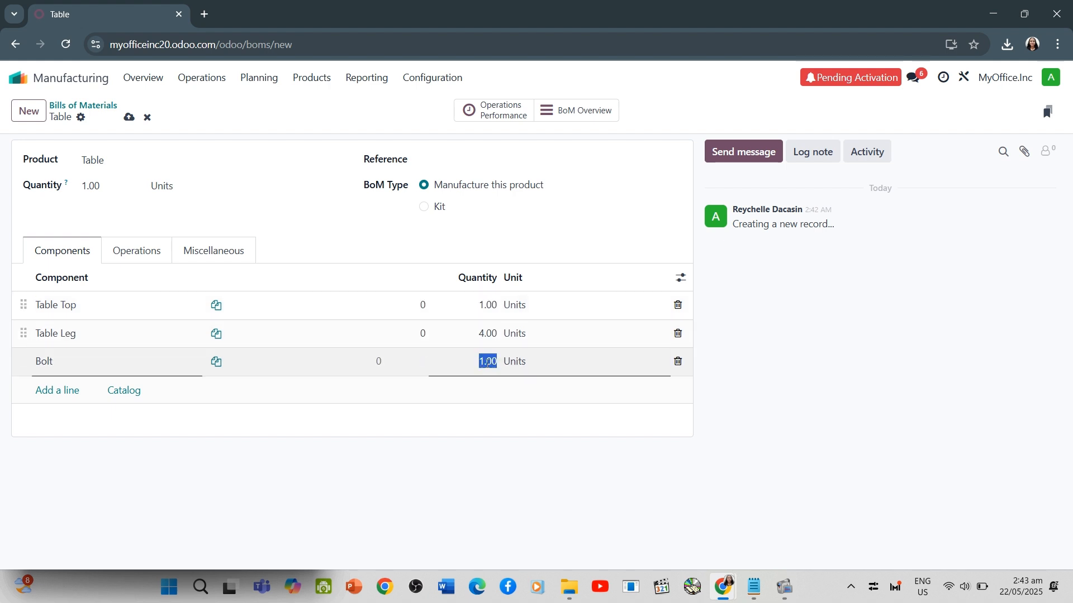
type("4")
left_click(480, 384)
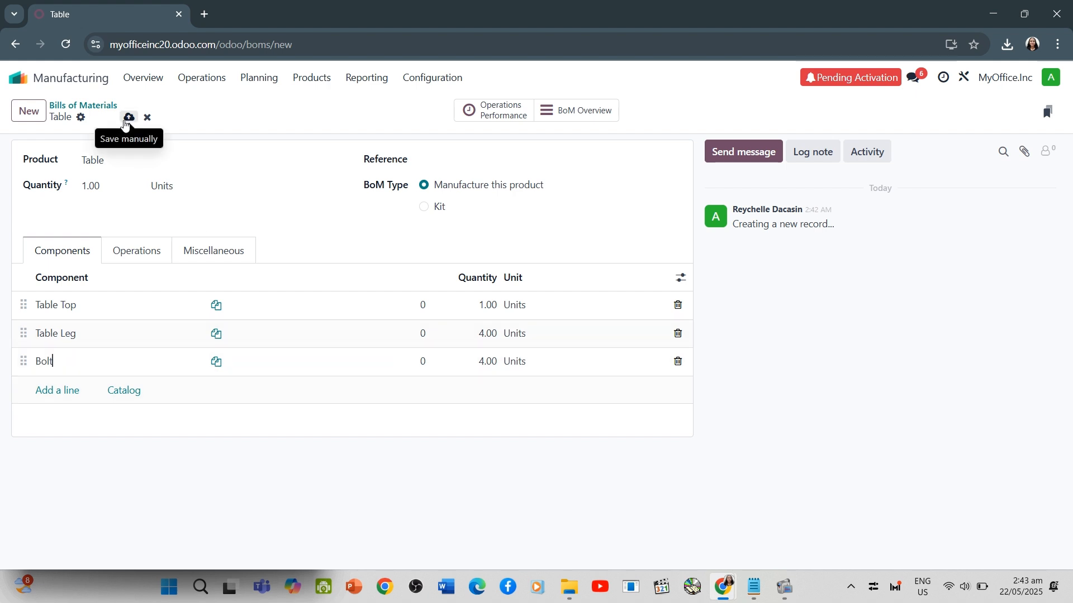
left_click(128, 118)
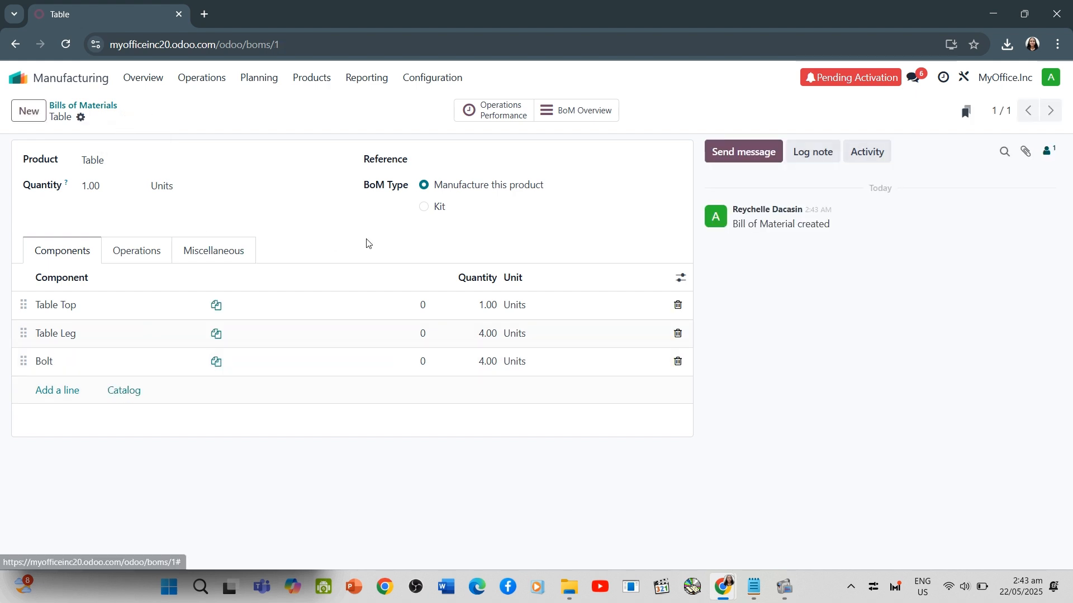
Create a new request for quotation in Purchase with Only Woods Inc. as a new vendor
key("alt+Tab")
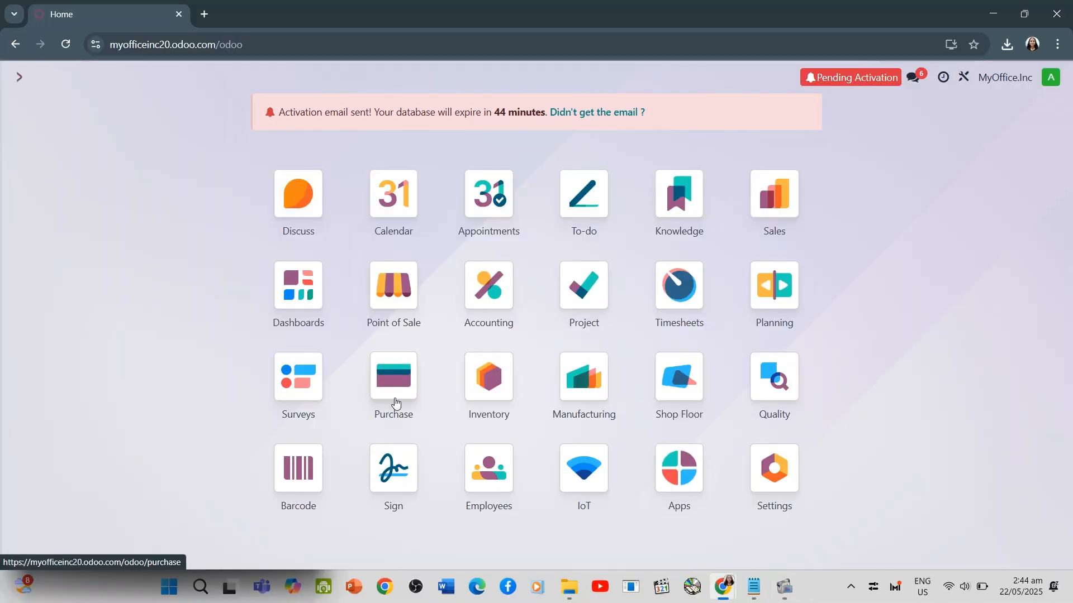
left_click(395, 402)
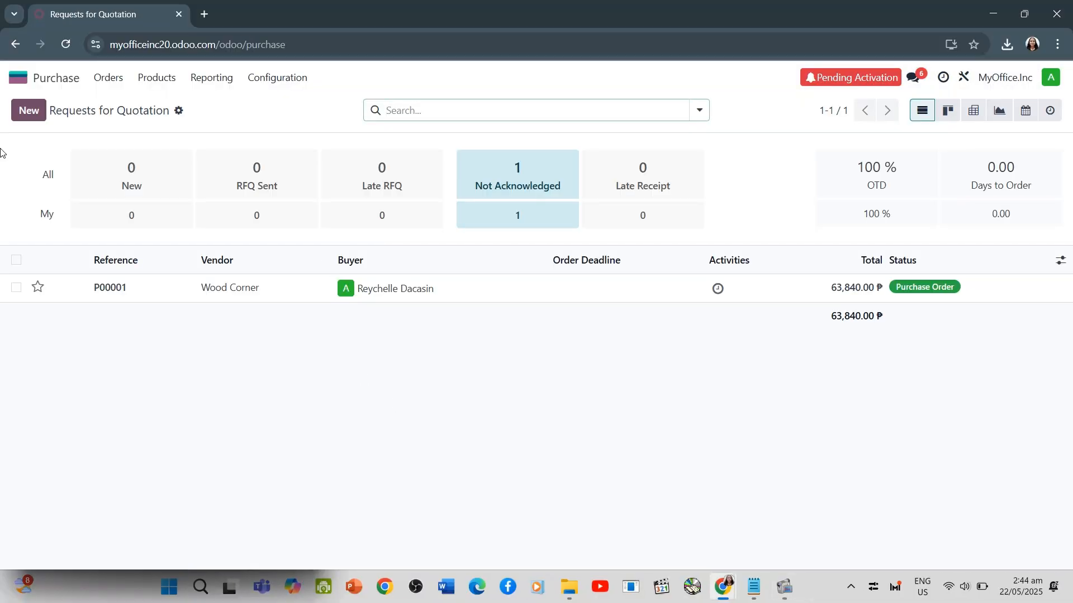
left_click(31, 114)
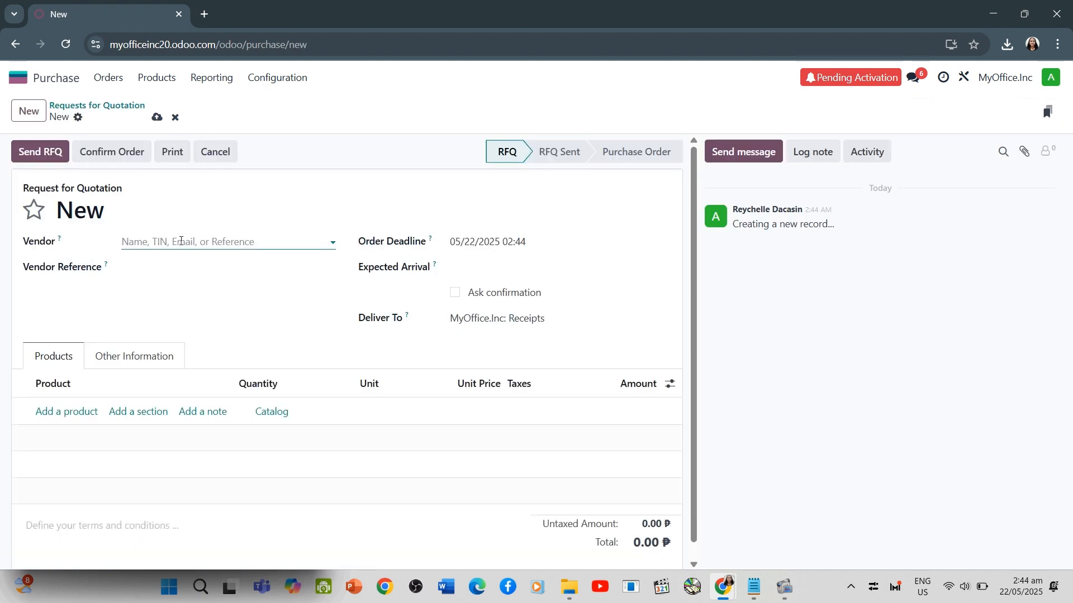
left_click(180, 241)
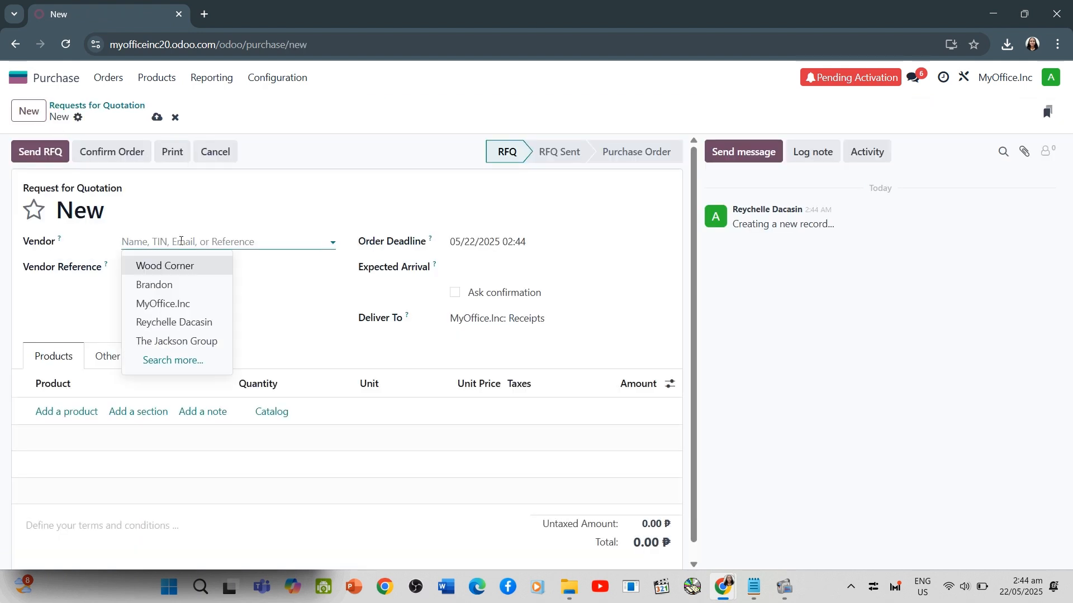
type("Only W")
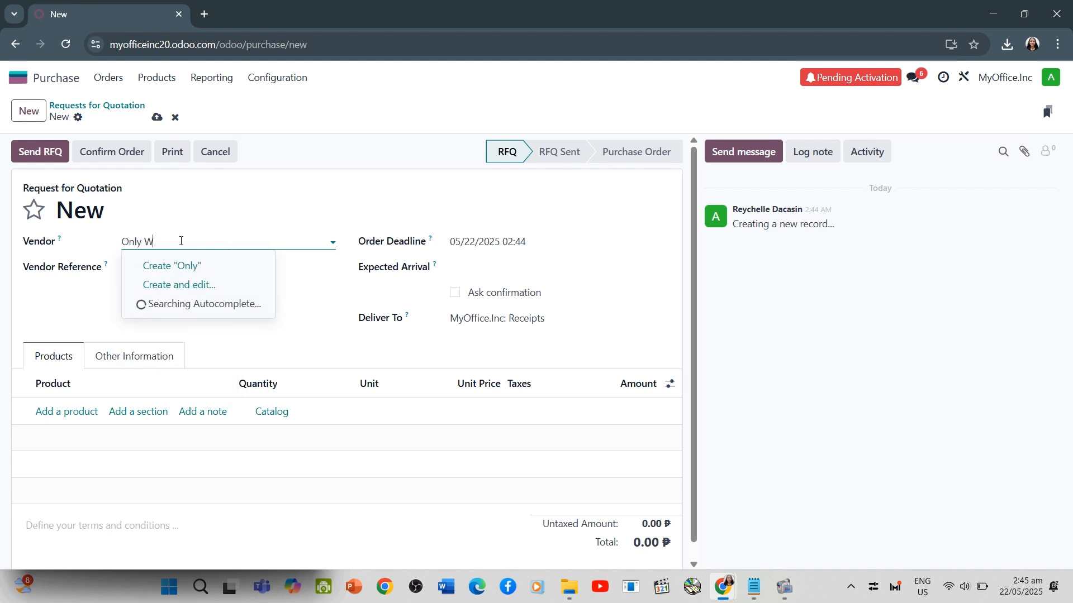
type("oods Inc.")
left_click(186, 267)
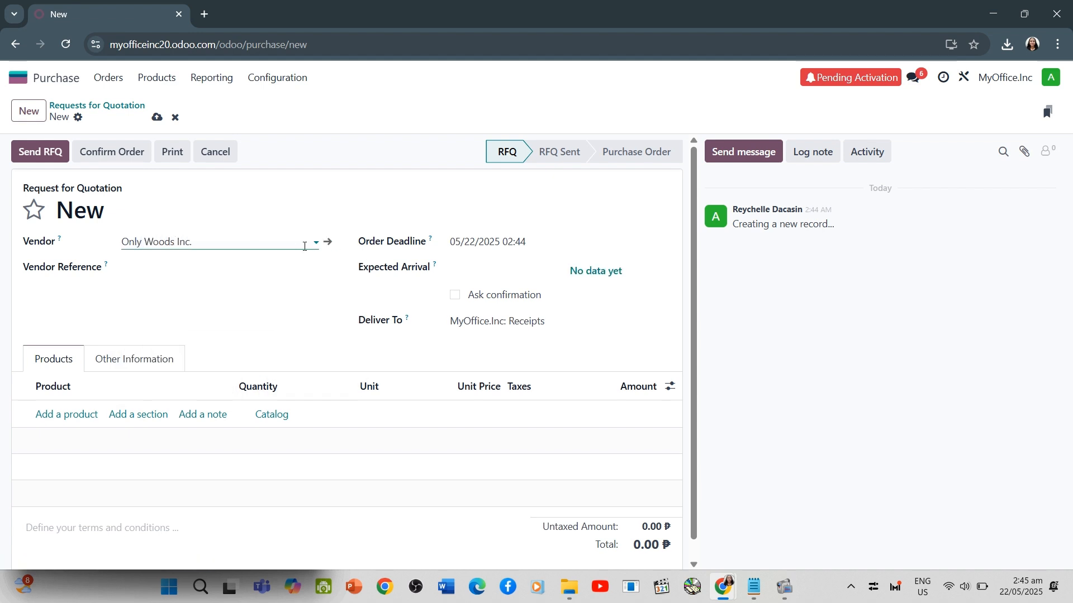
Add Table Top to the request for quotation with a quantity of 100 and a unit price of 40.00 ₱
left_click(61, 414)
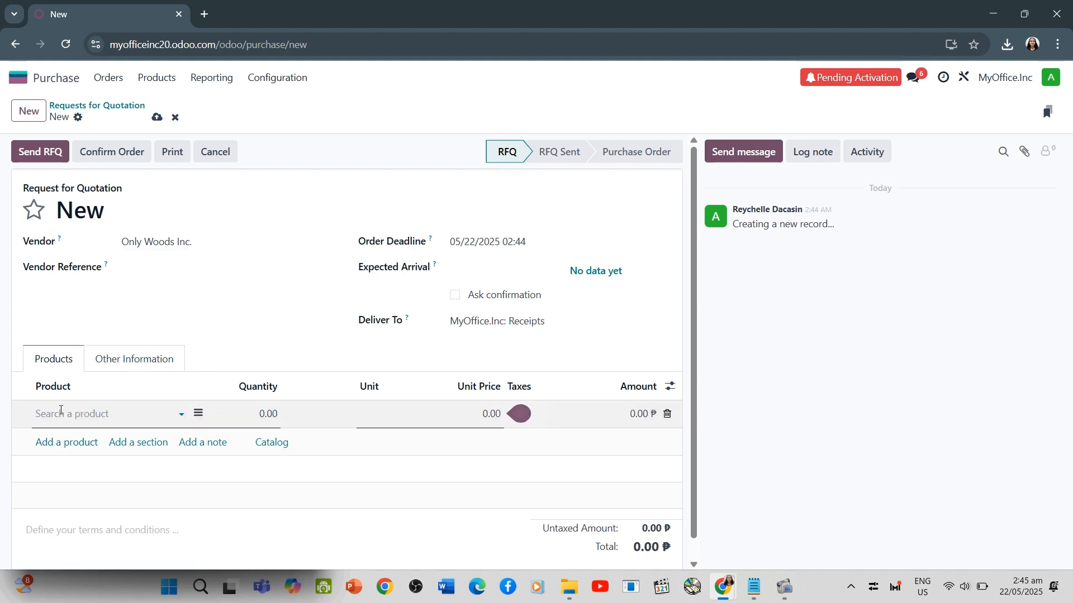
type("Table")
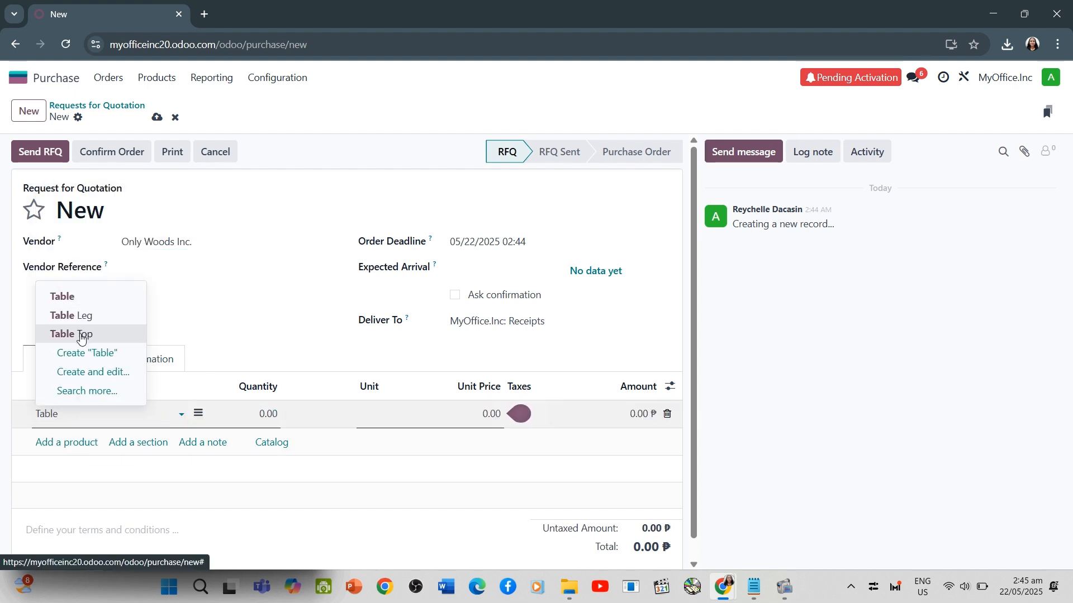
left_click(75, 333)
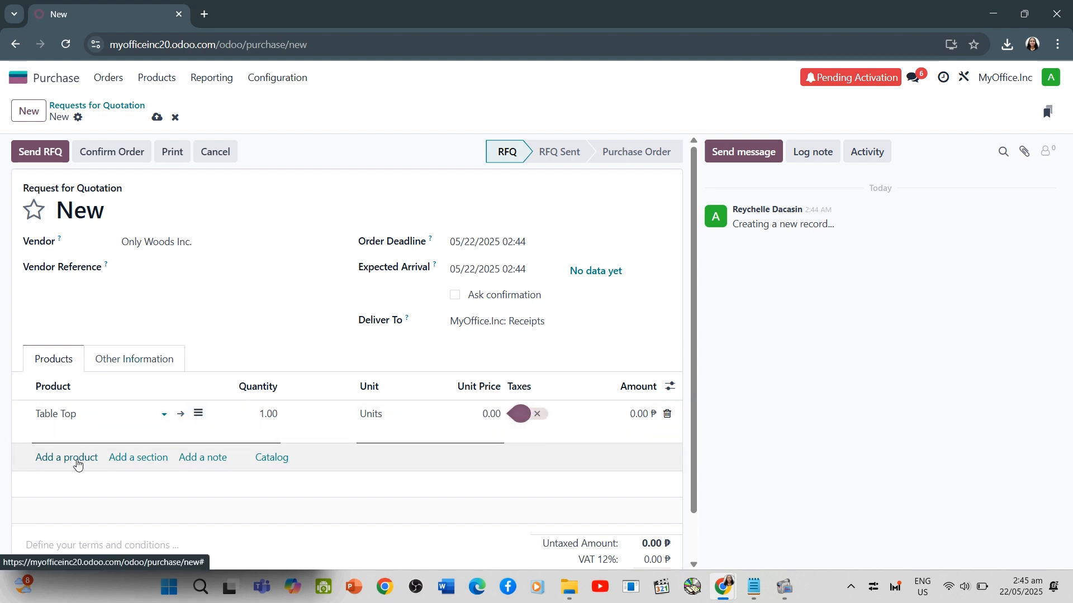
left_click(262, 426)
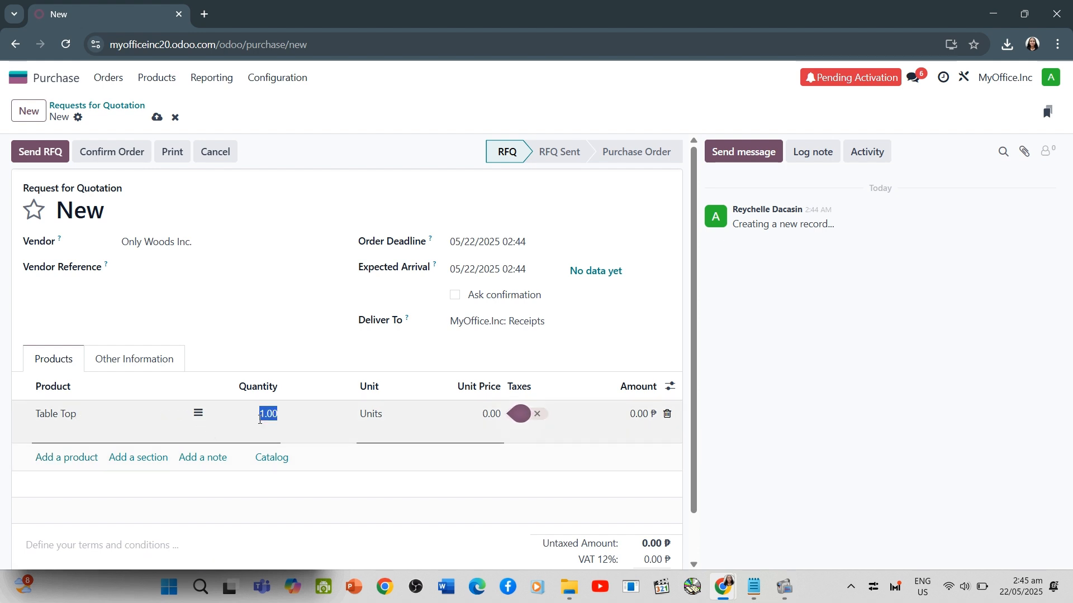
type("100")
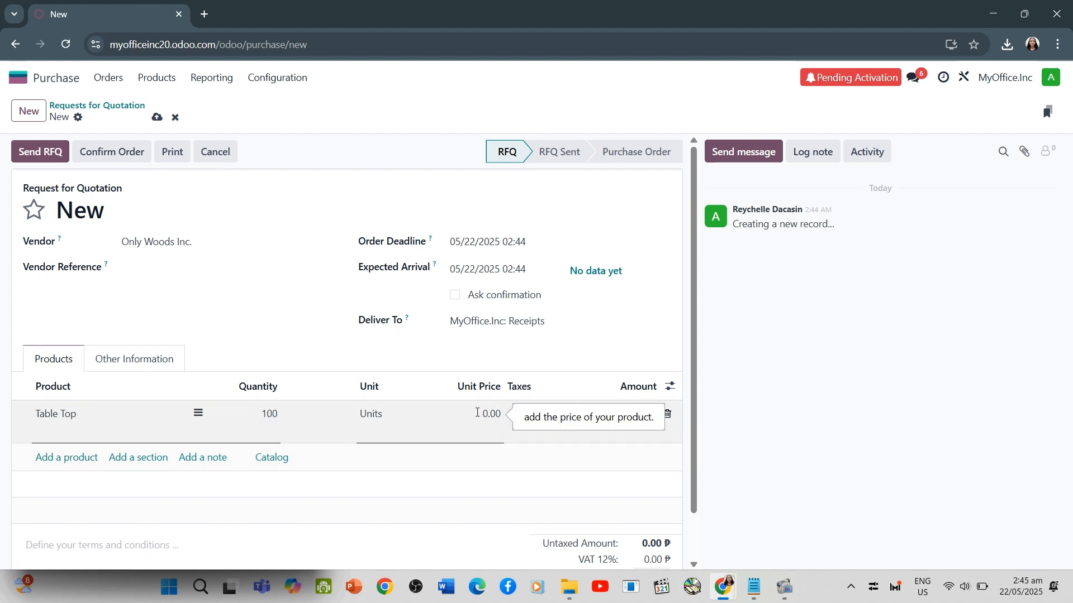
left_click(486, 414)
type("40")
left_click(481, 453)
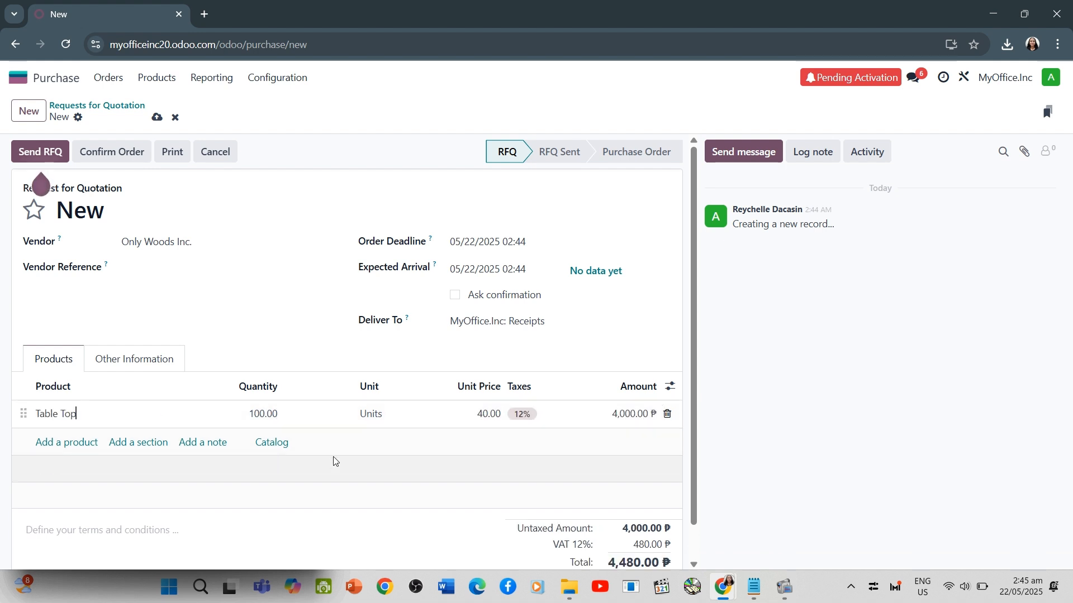
Add Table Leg to the request for quotation with a quantity of 400 and a unit price of 12.00 ₱
left_click(67, 442)
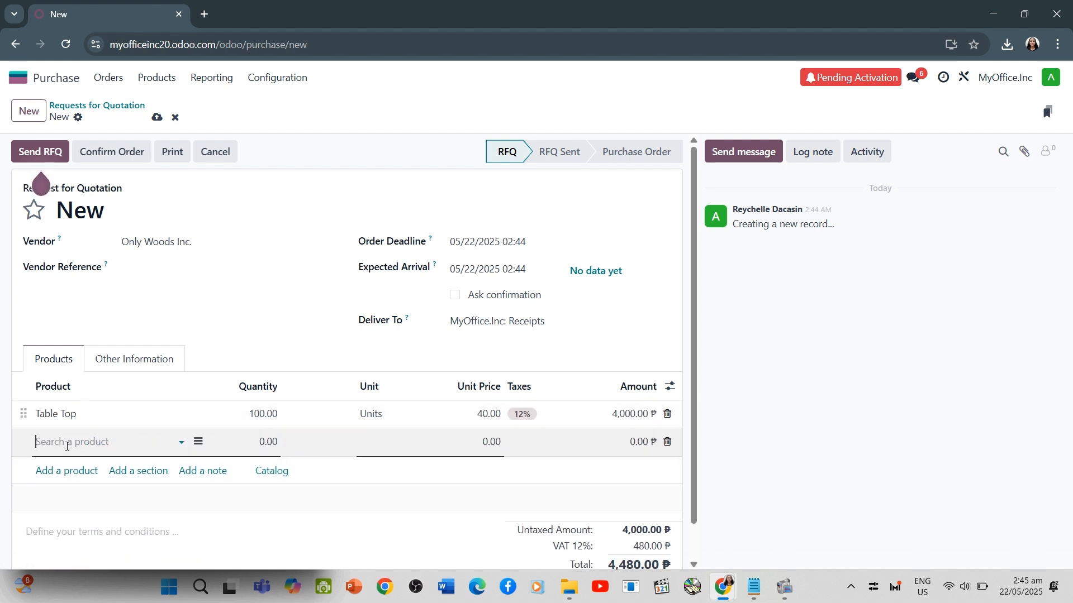
type("Table L")
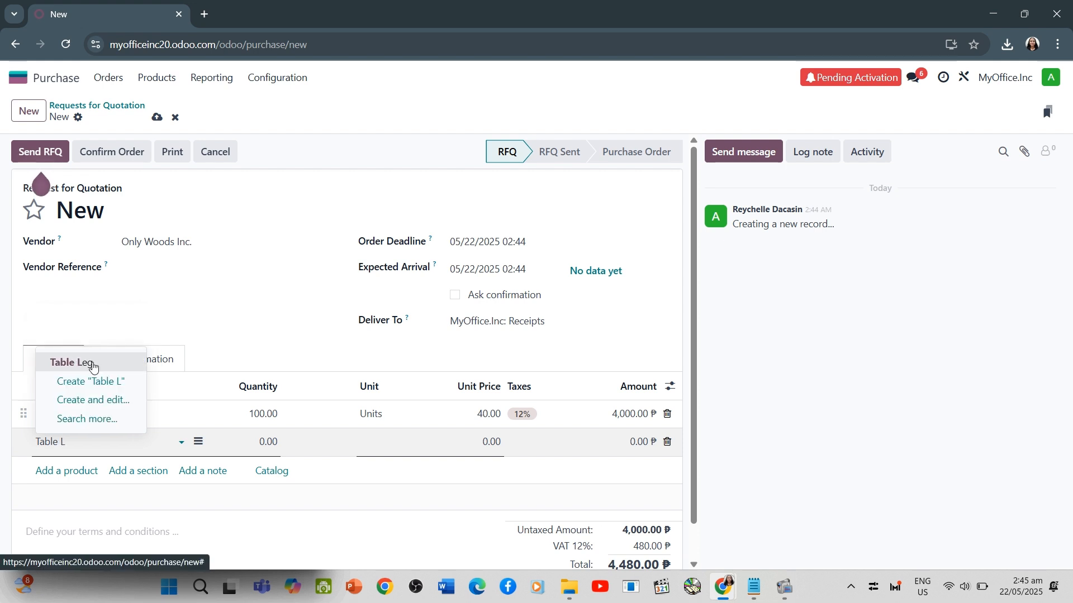
left_click(93, 366)
left_click(266, 443)
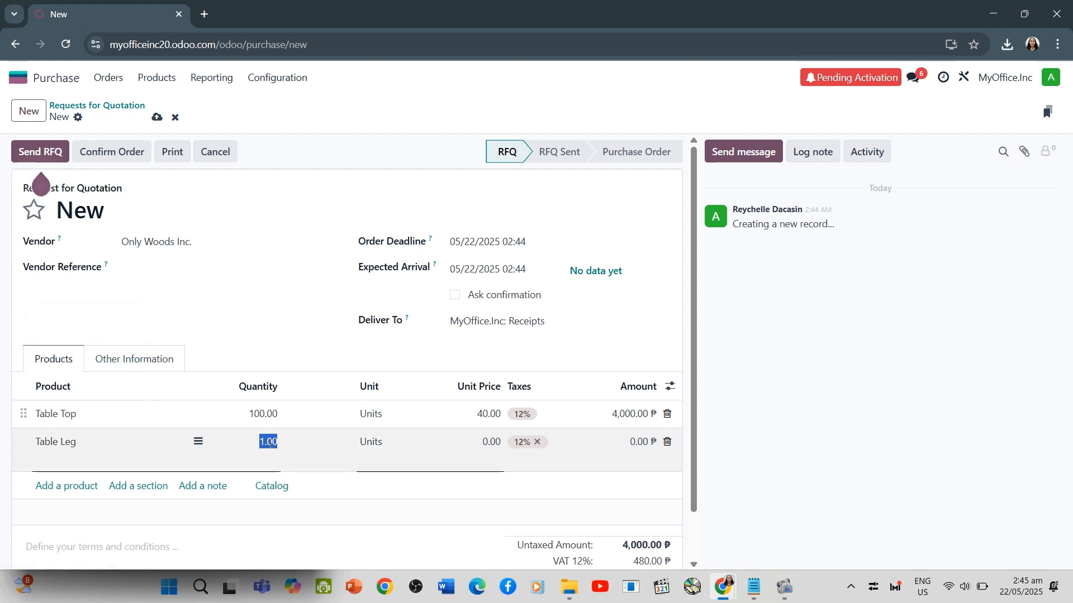
type("400")
left_click(491, 442)
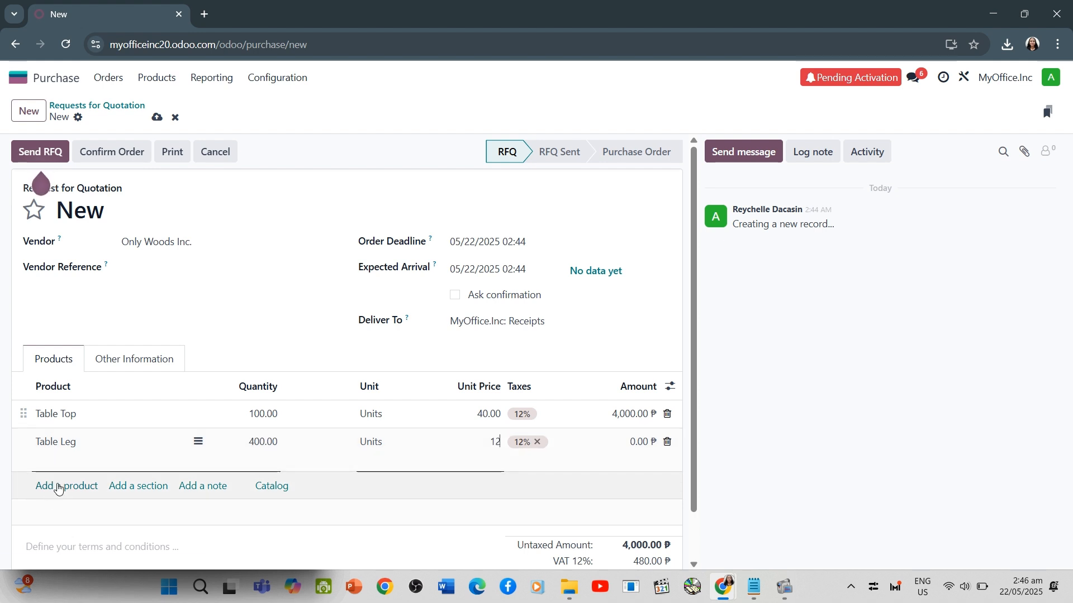
Add Bolt to the request for quotation with a quantity of 400 and a unit price of 0.50 ₱, and confirm the order
left_click(59, 485)
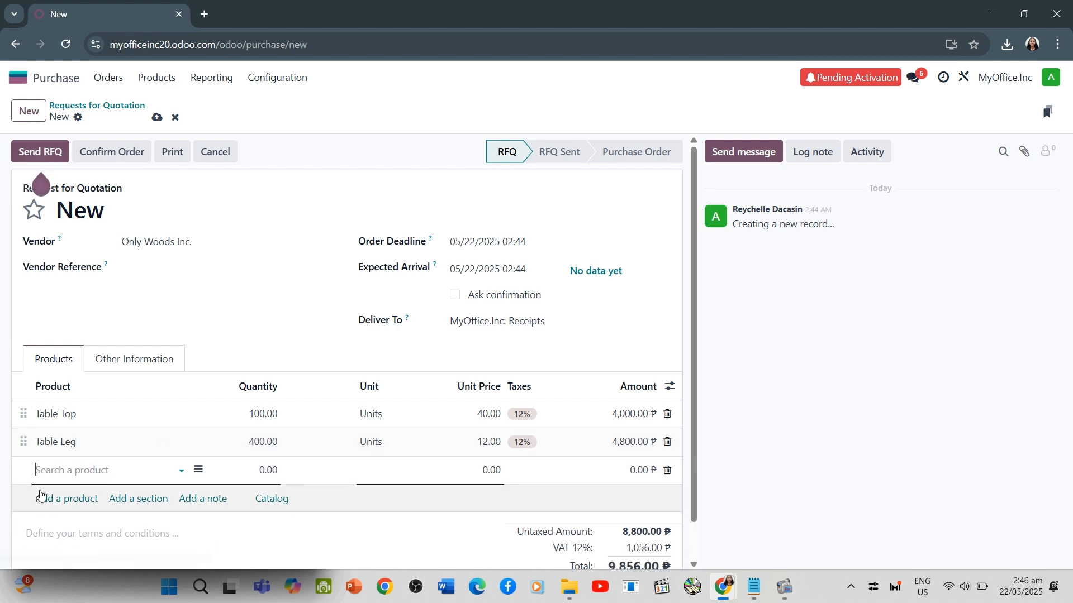
type("Bolt")
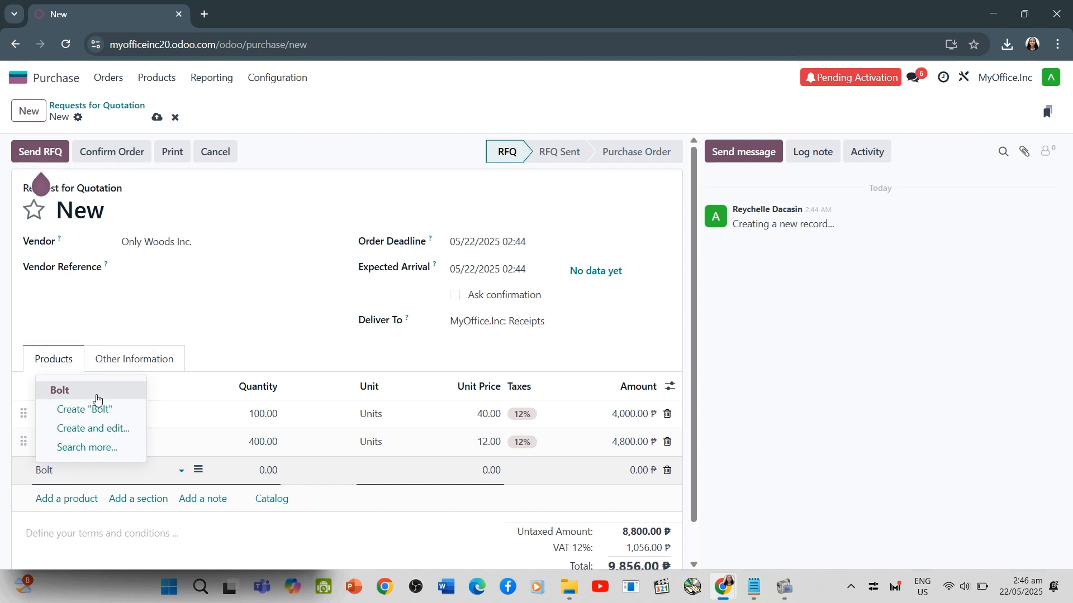
left_click(105, 407)
left_click(262, 471)
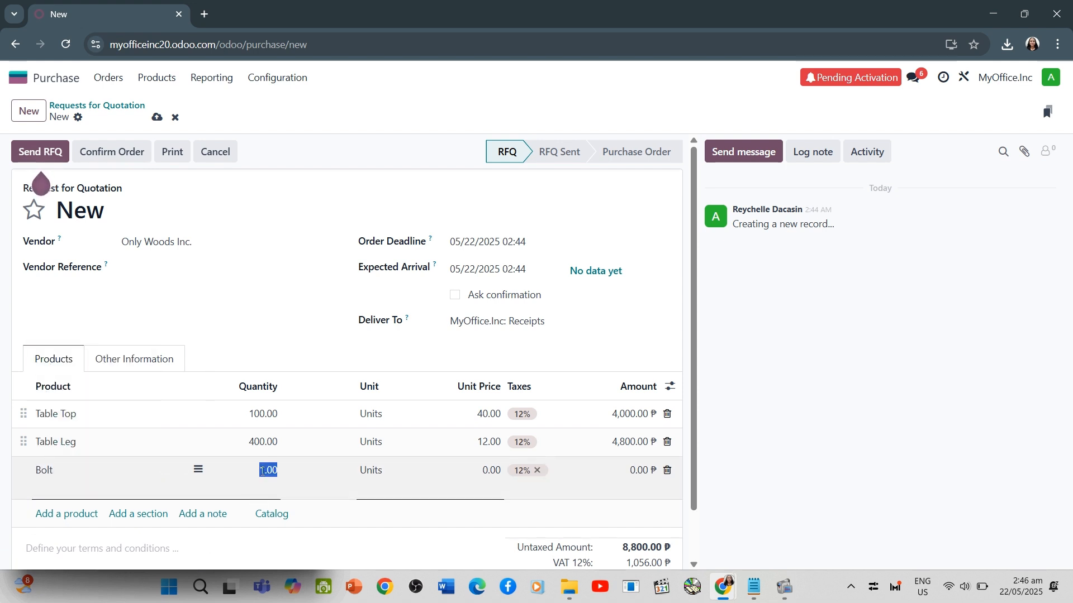
type("400")
left_click(491, 469)
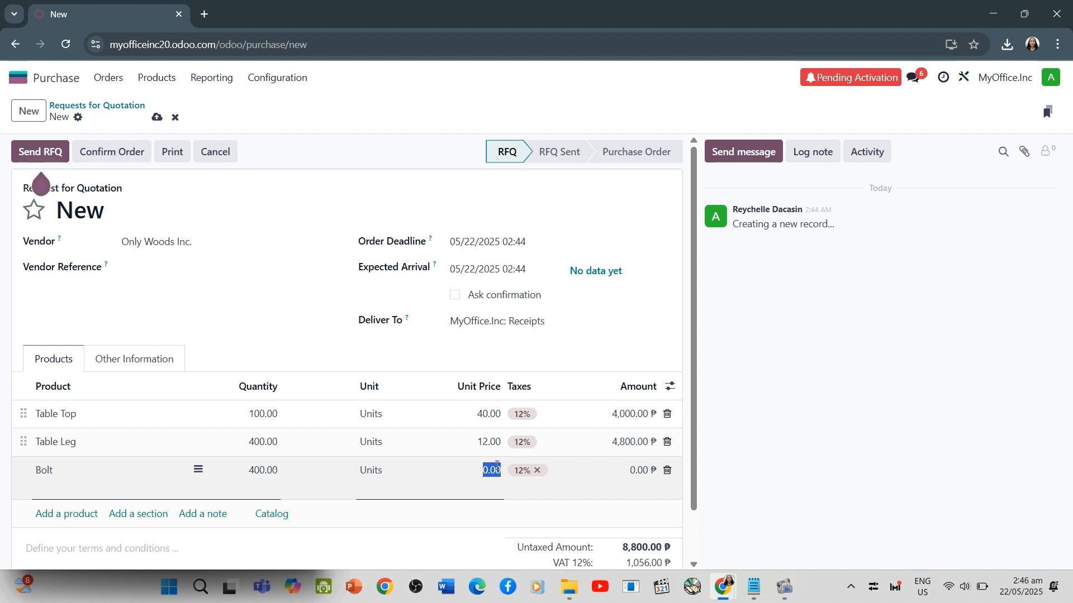
type("6")
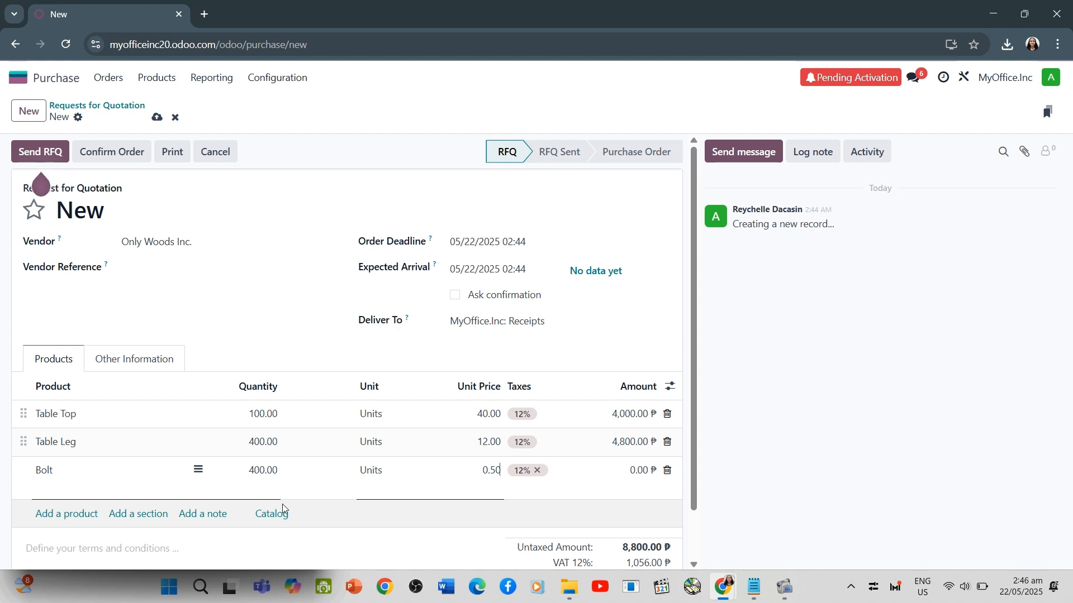
left_click(126, 154)
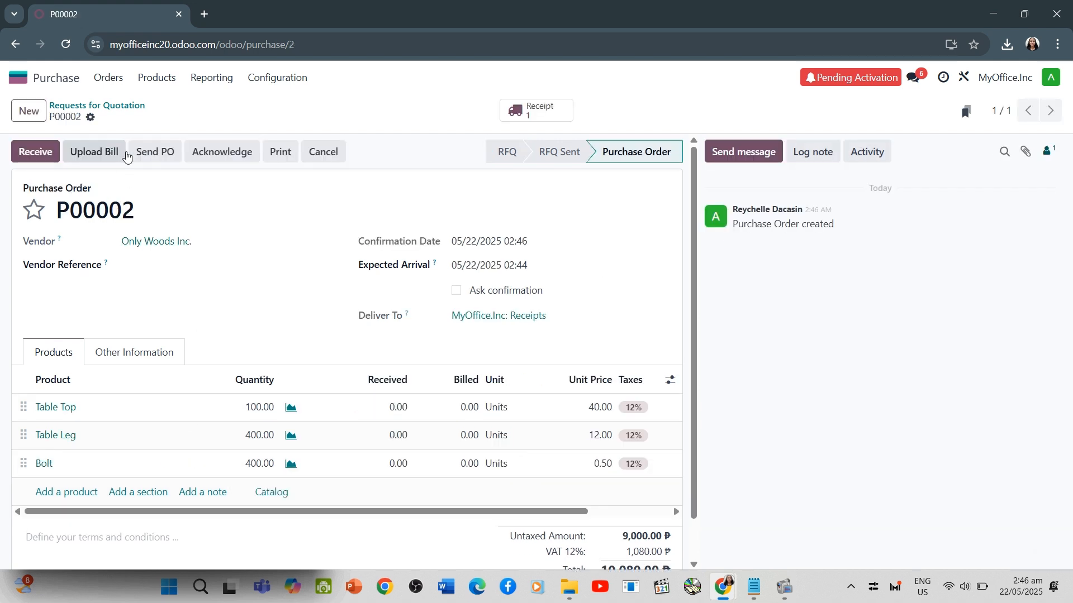
Start sending the purchase order by email and set the e-mail address of the vendor Only Woods Inc
left_click(172, 158)
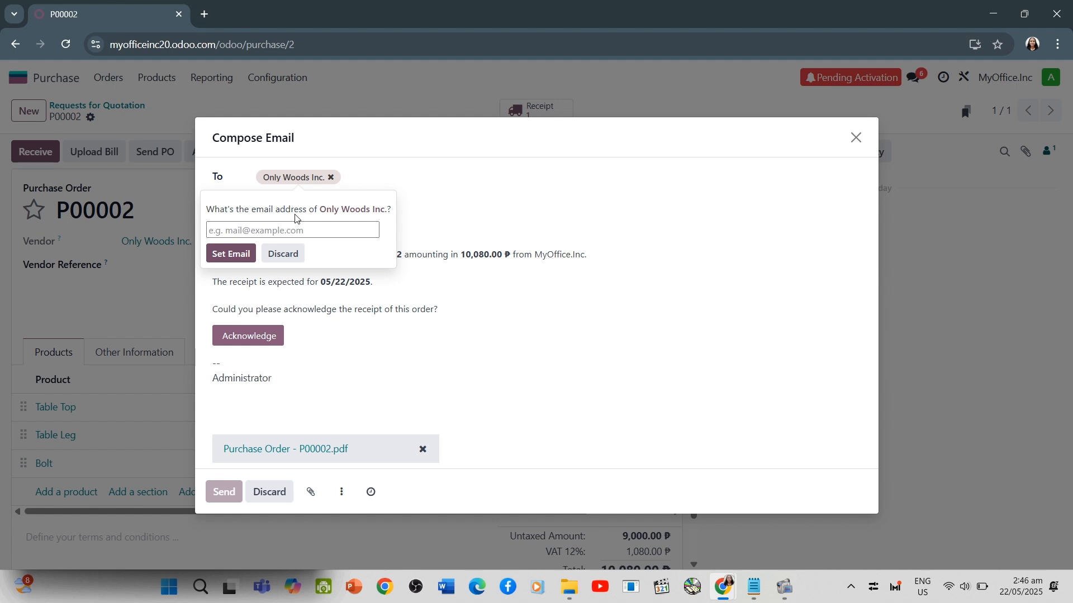
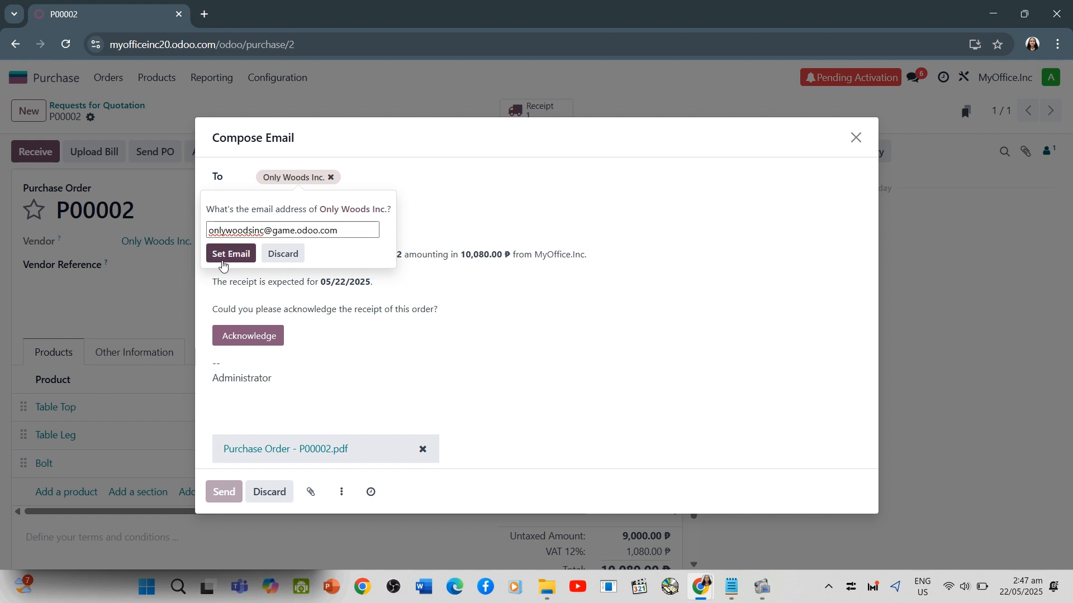
left_click(230, 253)
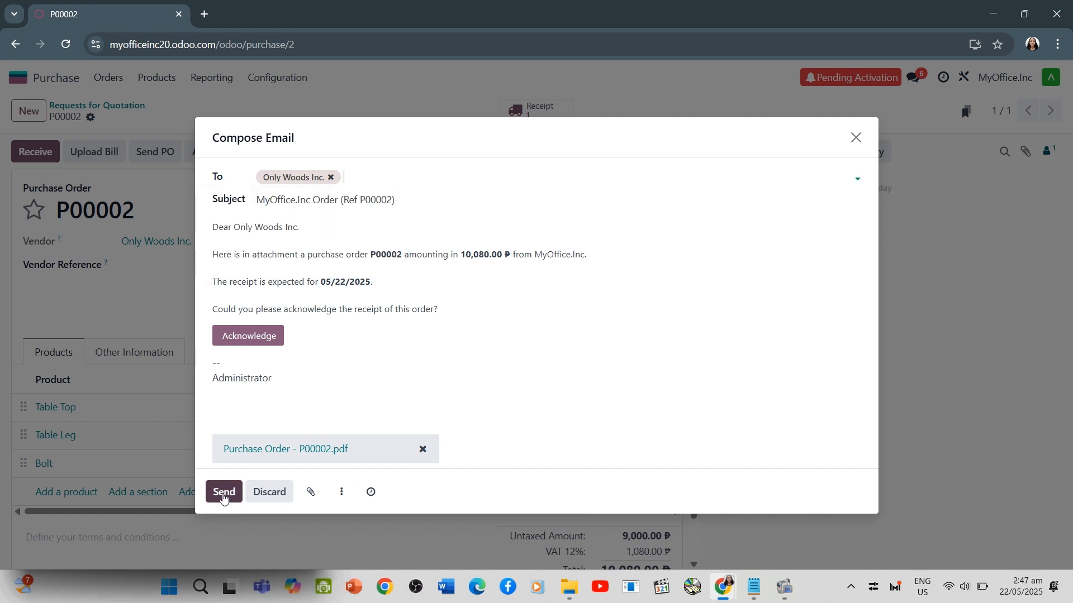
Check the attached purchase order PDF and send the email to Only Woods Inc
left_click(273, 449)
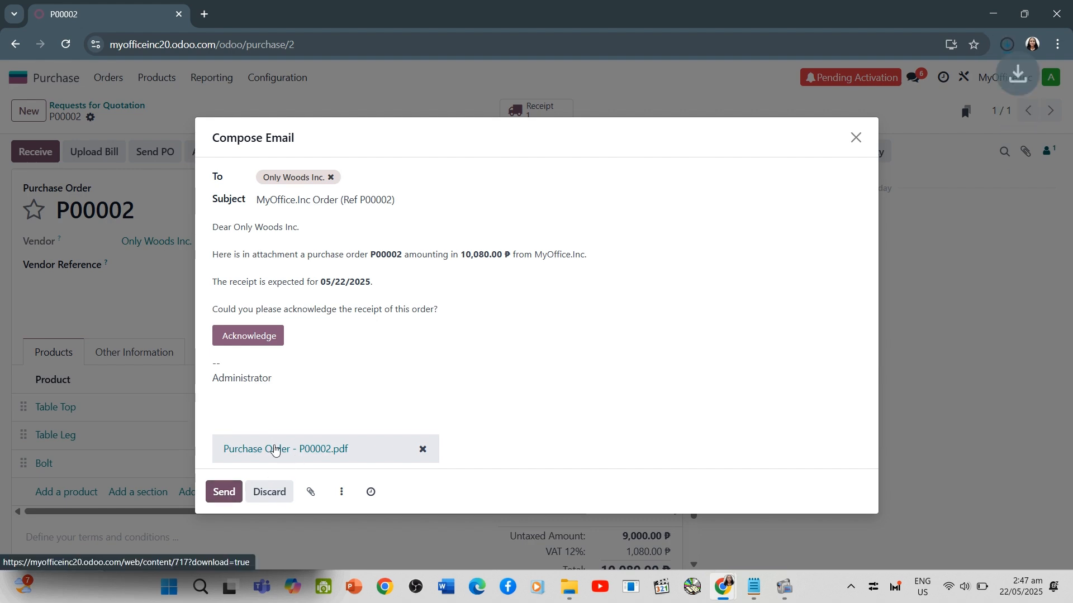
left_click(830, 89)
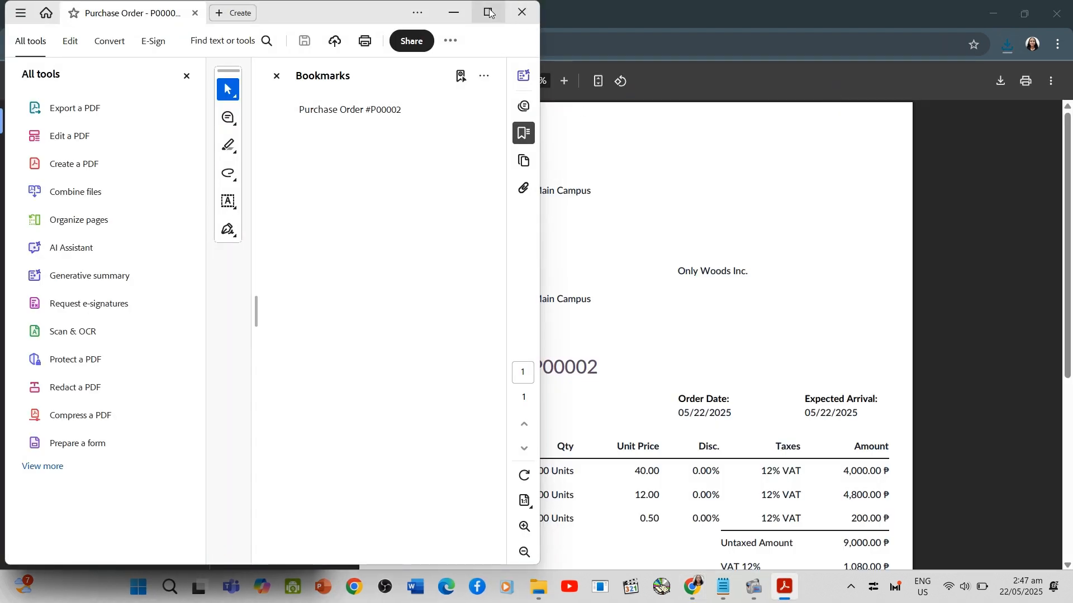
left_click(514, 13)
left_click(136, 5)
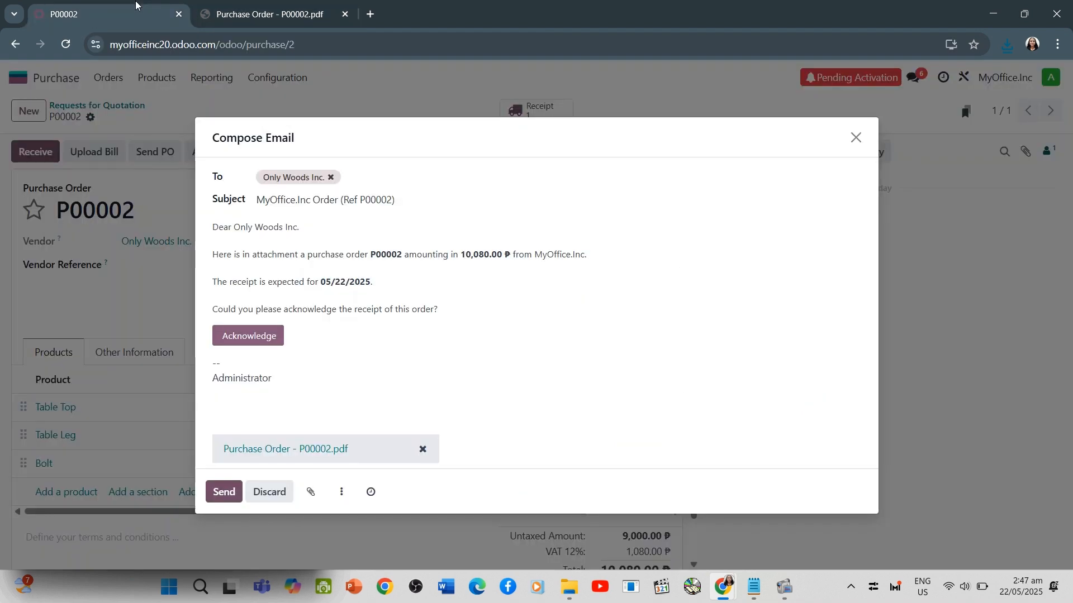
left_click(222, 490)
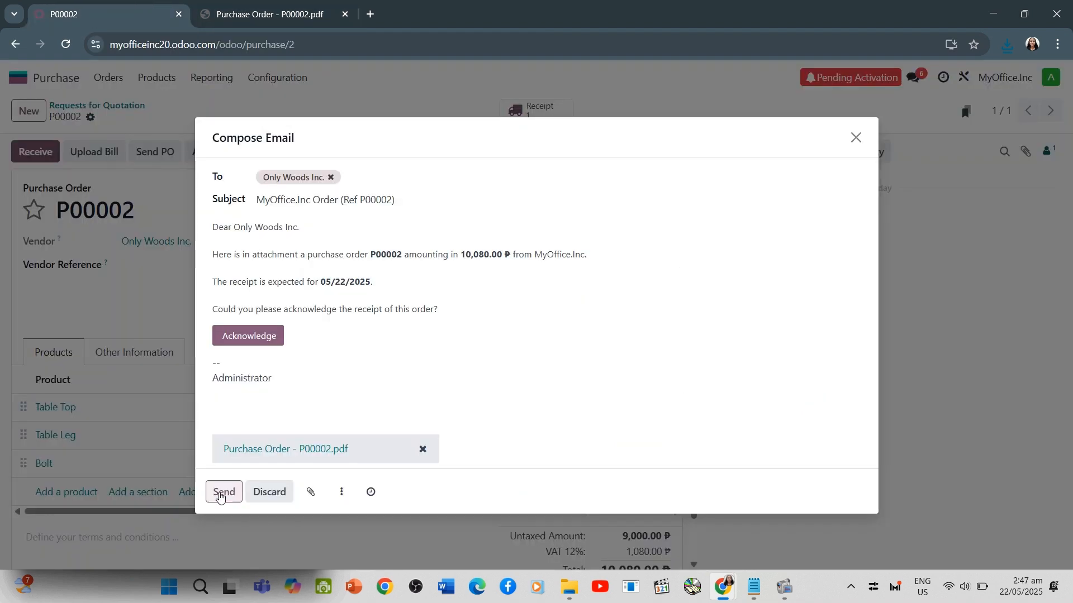
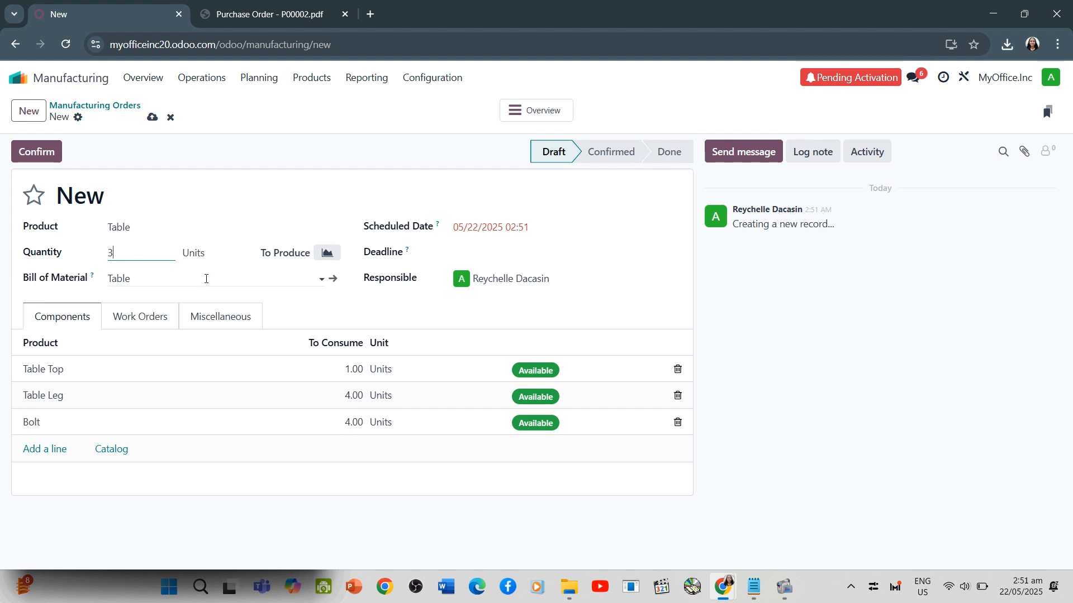
Save the manufacturing order for 3 units of Table and confirm it
key("Tab")
left_click(152, 118)
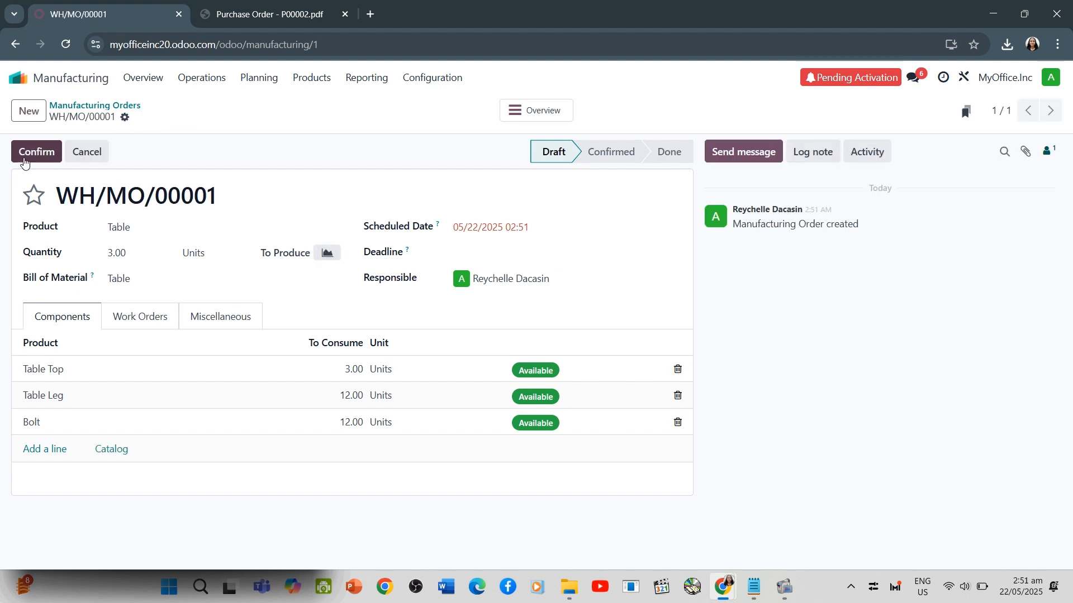
left_click(25, 155)
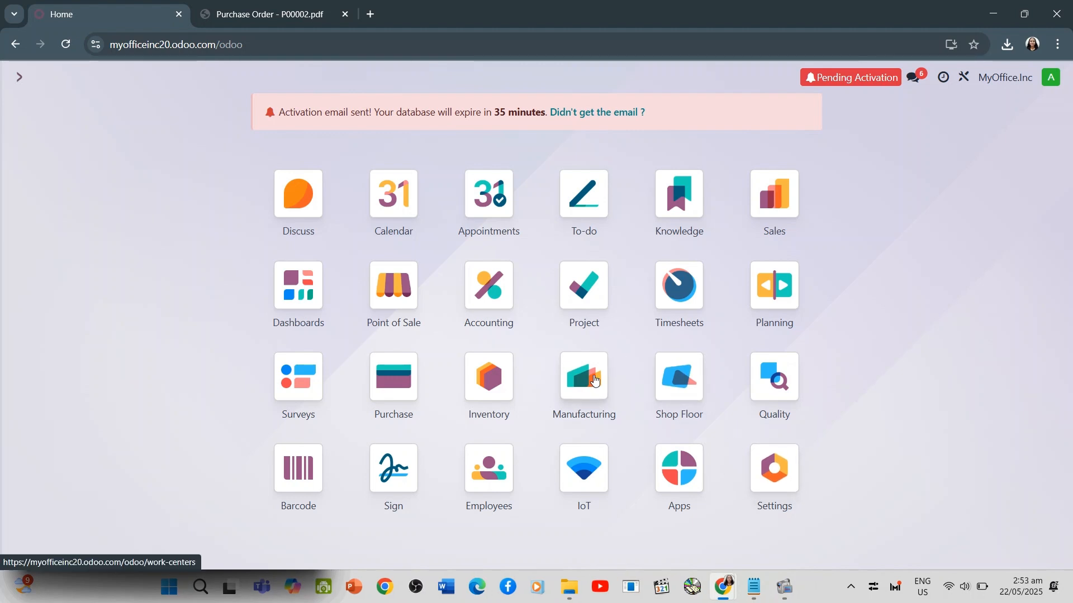
Open the Table's bill of materials in Manufacturing and show its operations
left_click(584, 377)
left_click(312, 77)
left_click(335, 125)
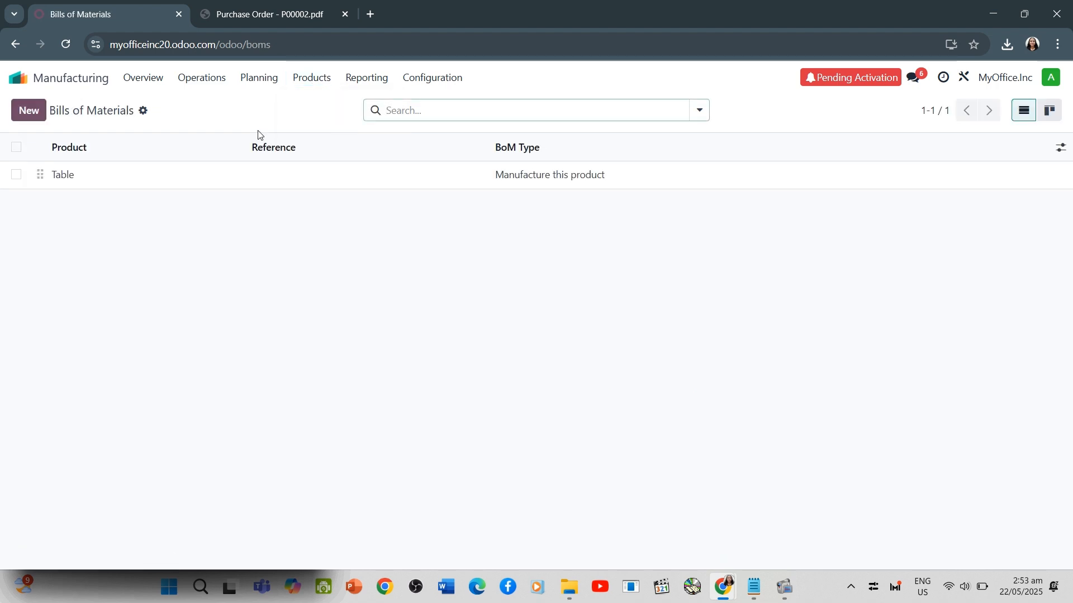
left_click(72, 175)
left_click(141, 256)
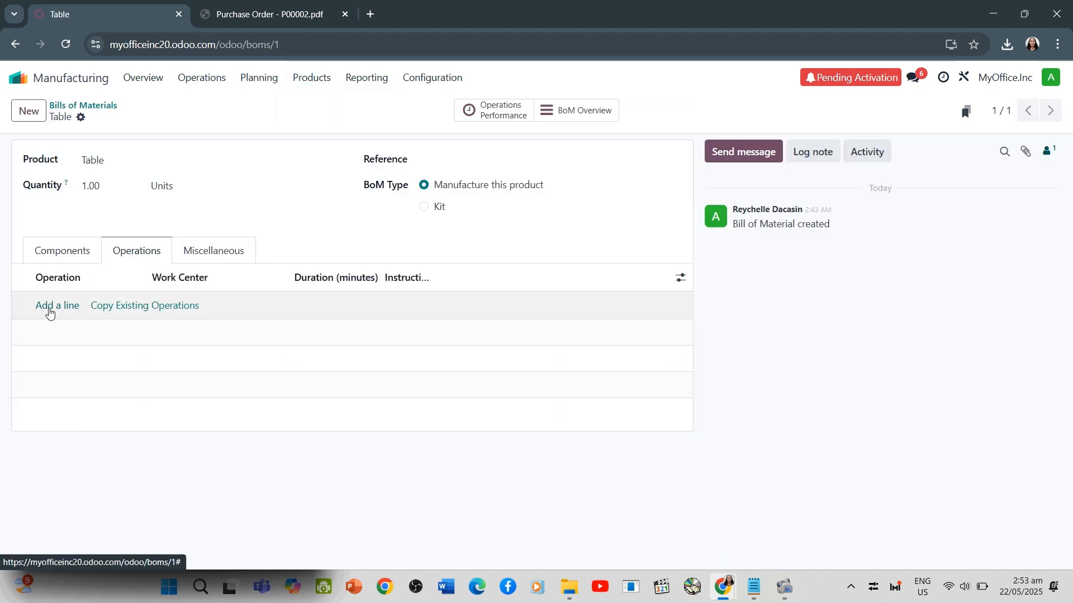
Add an Assembly operation to the Table's bill of materials, creating the work center Assembly Station for it
left_click(49, 308)
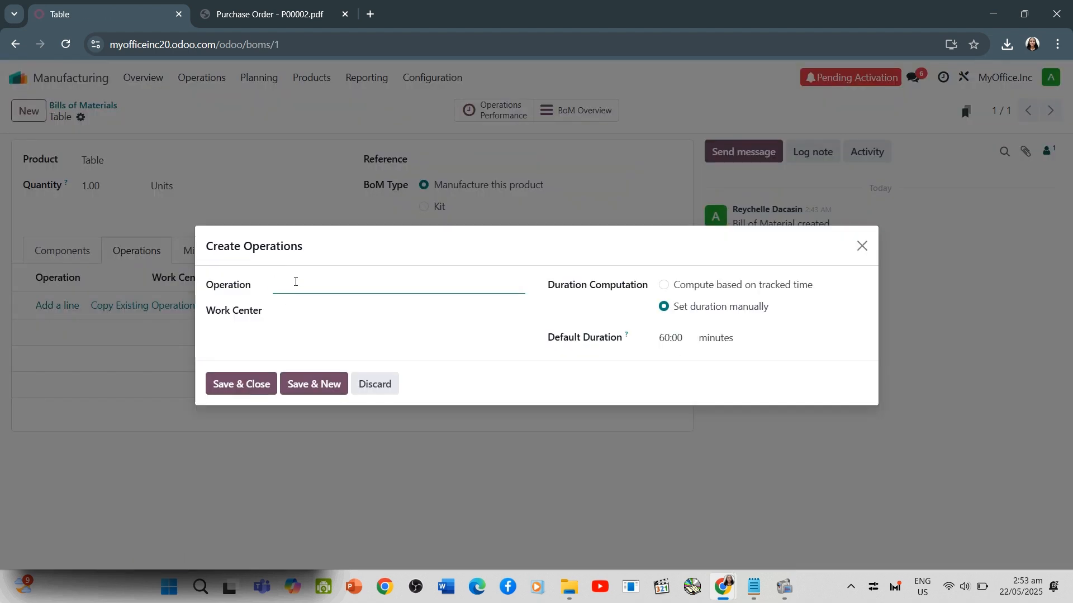
type("a")
key("BackSpace")
type("Assembly")
left_click(295, 313)
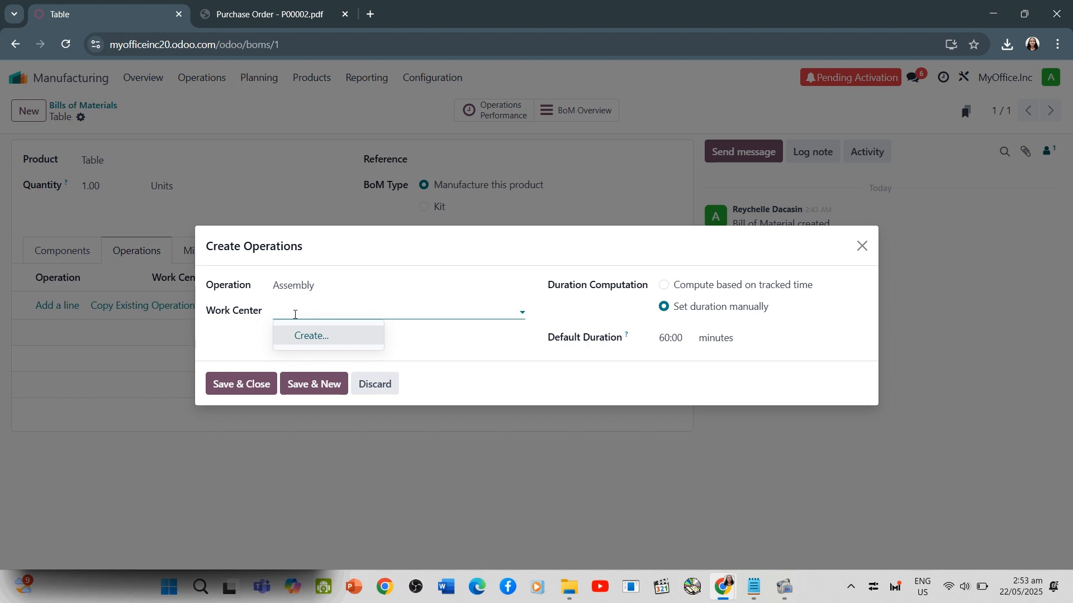
type("Assembly Station")
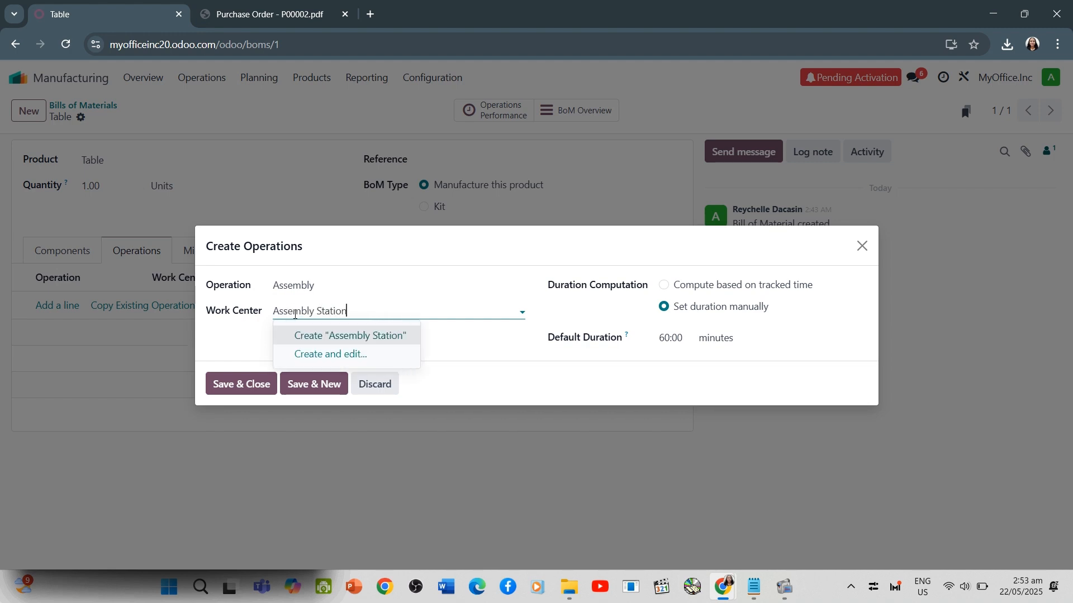
left_click(324, 336)
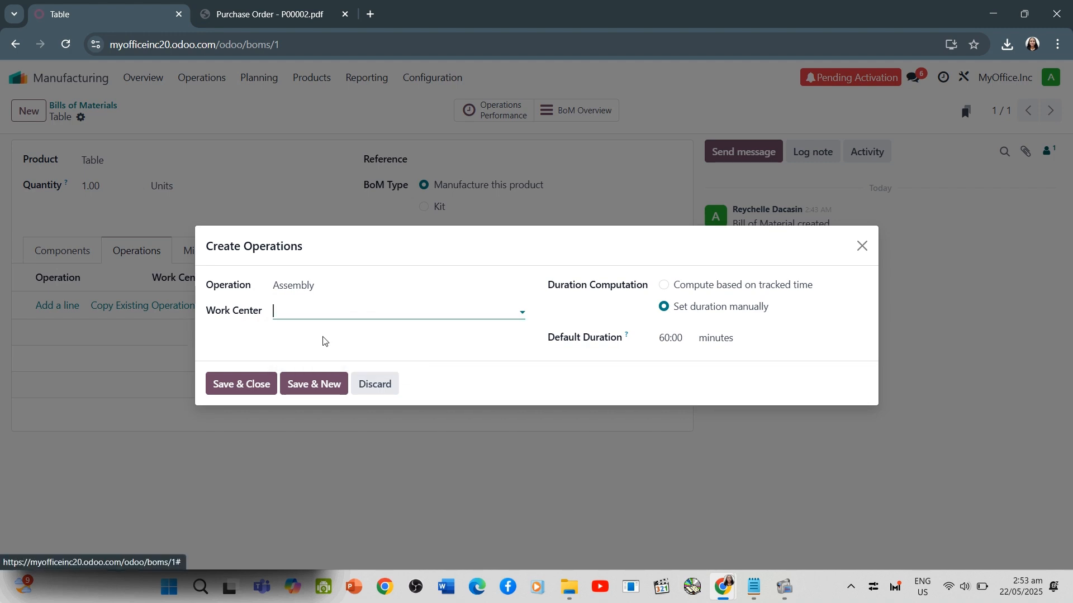
left_click(234, 384)
Start a second operation called Painting and create the work center Painting Row for it
left_click(58, 334)
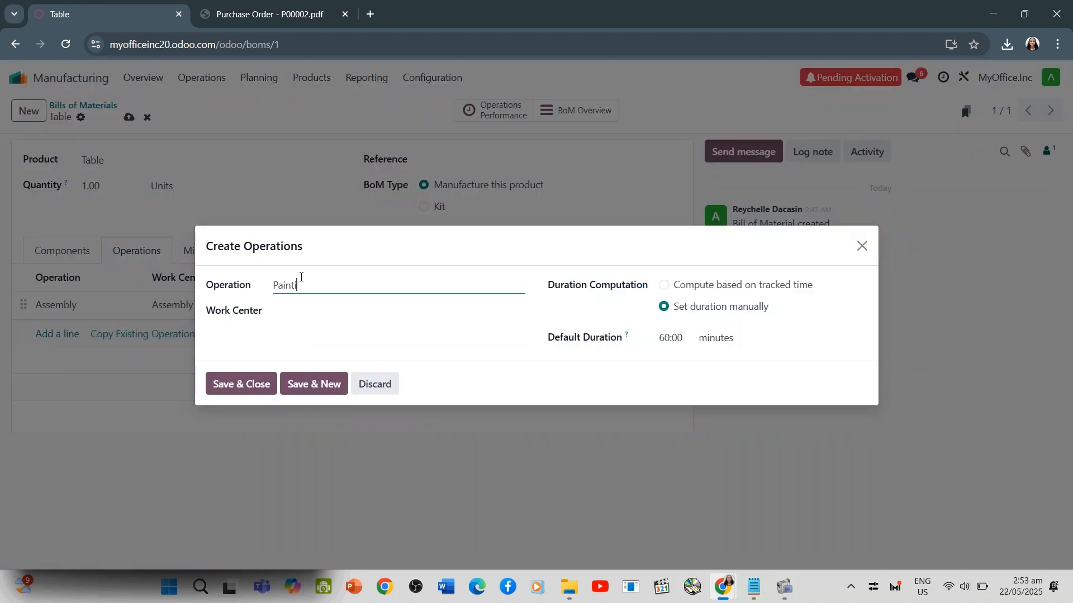
left_click(308, 309)
type("Painting")
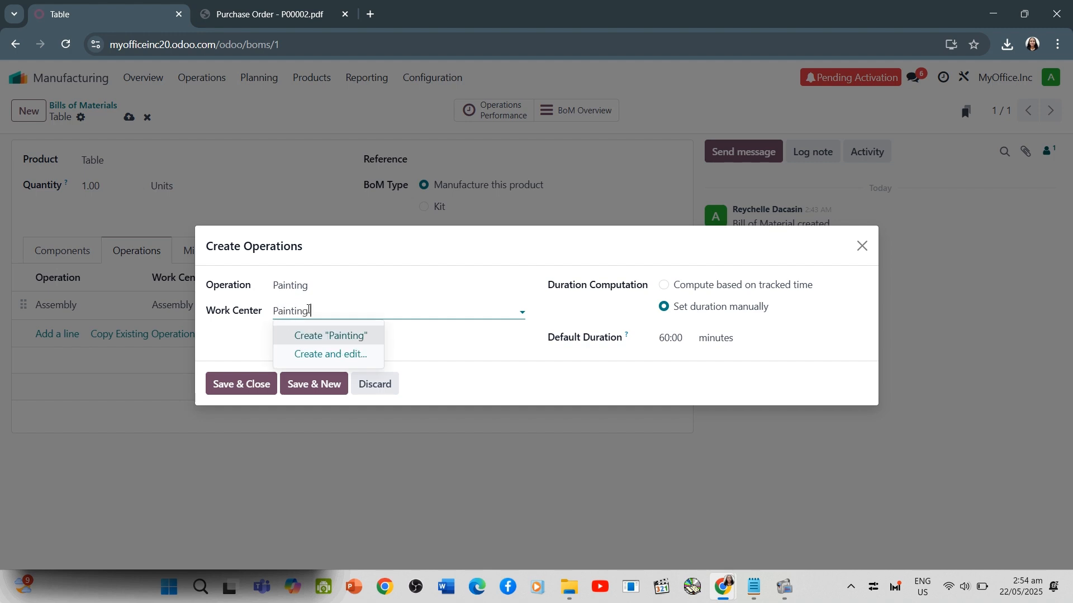
type(" Row")
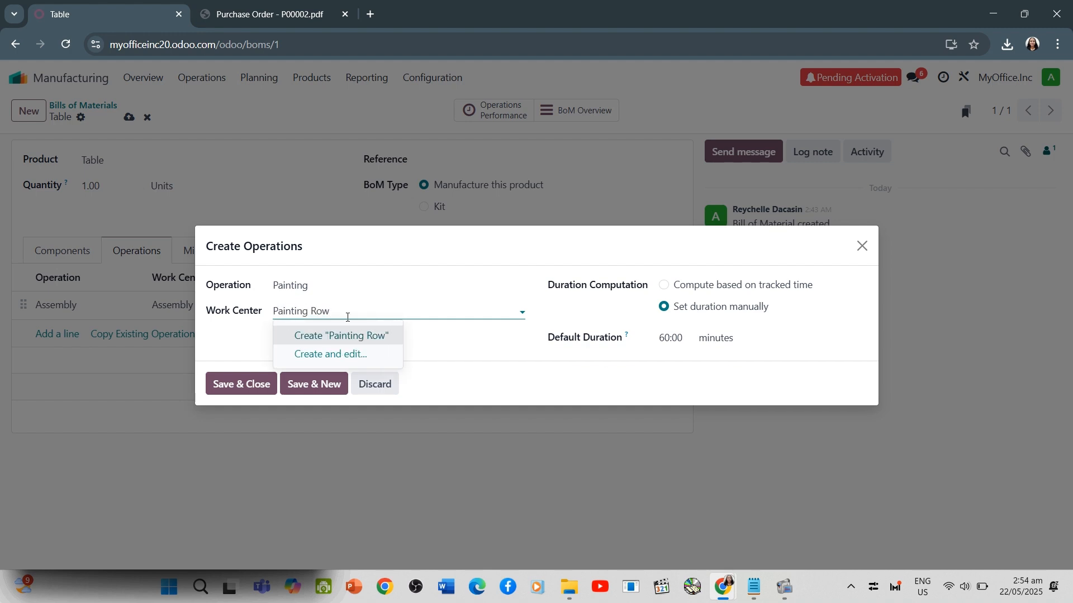
left_click(345, 336)
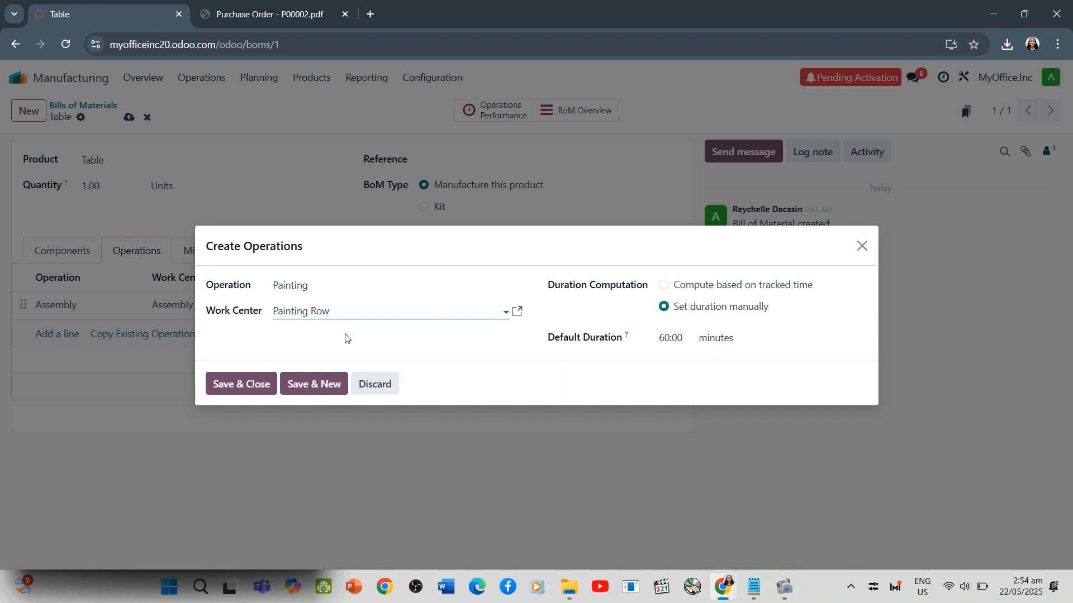
Try to replace the Painting operation's work center with one named Painting Room
left_click(348, 339)
left_click(352, 307)
key("BackSpace")
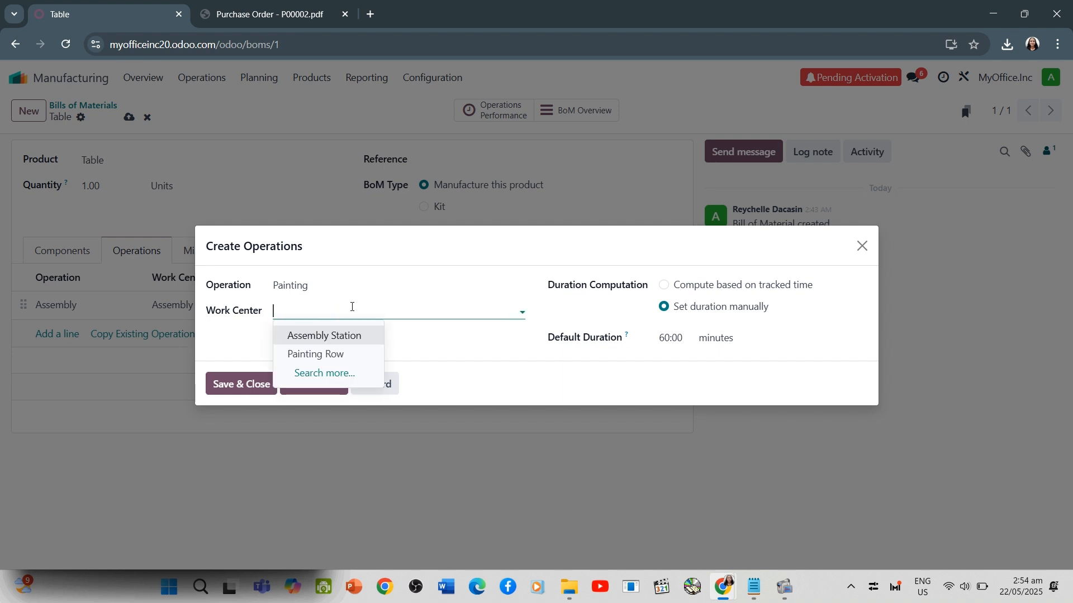
type("Painting room")
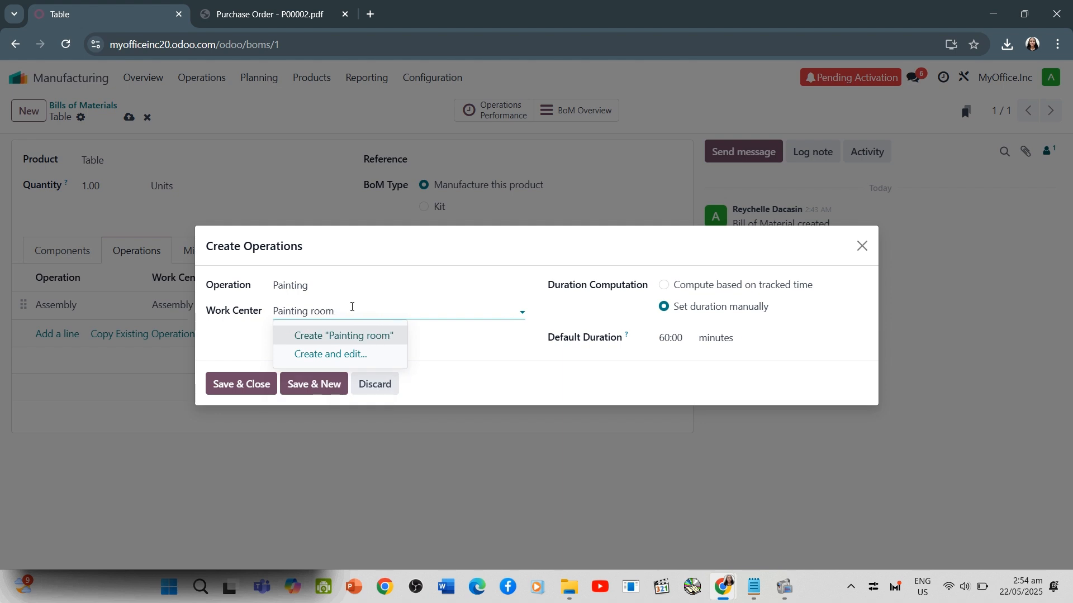
left_click(315, 310)
key("BackSpace")
type("R")
Save the Painting operation, check the miscellaneous settings, and save the Table's bill of materials
left_click(259, 386)
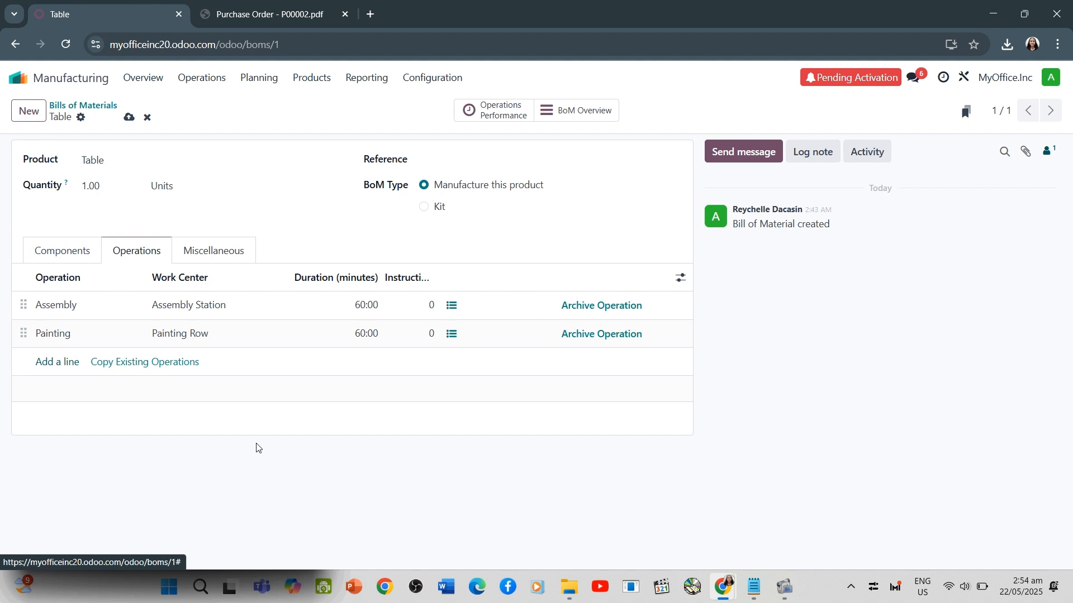
left_click(213, 254)
left_click(148, 255)
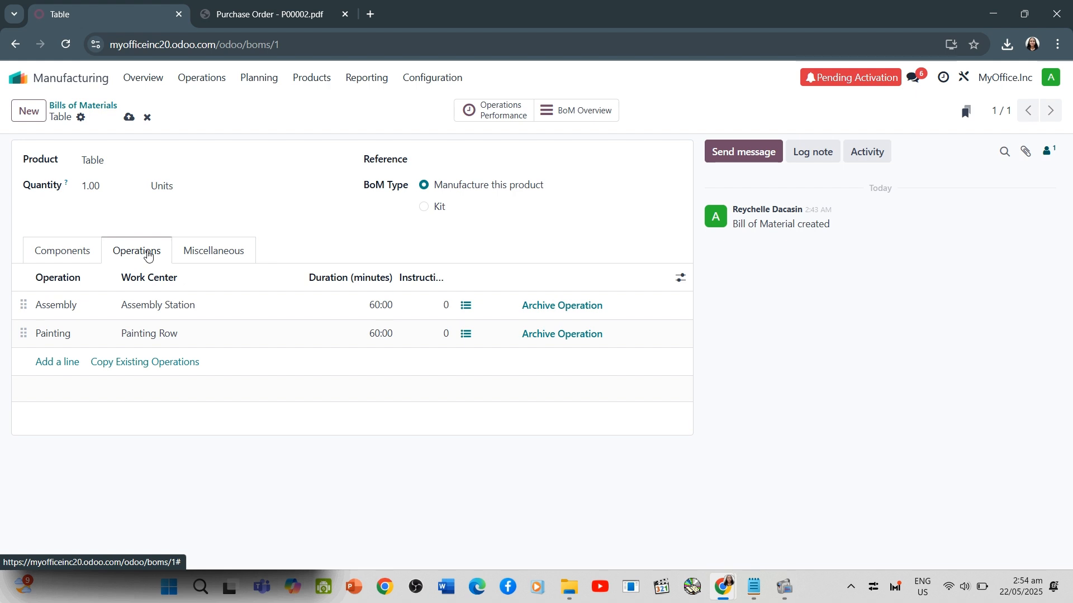
left_click(128, 117)
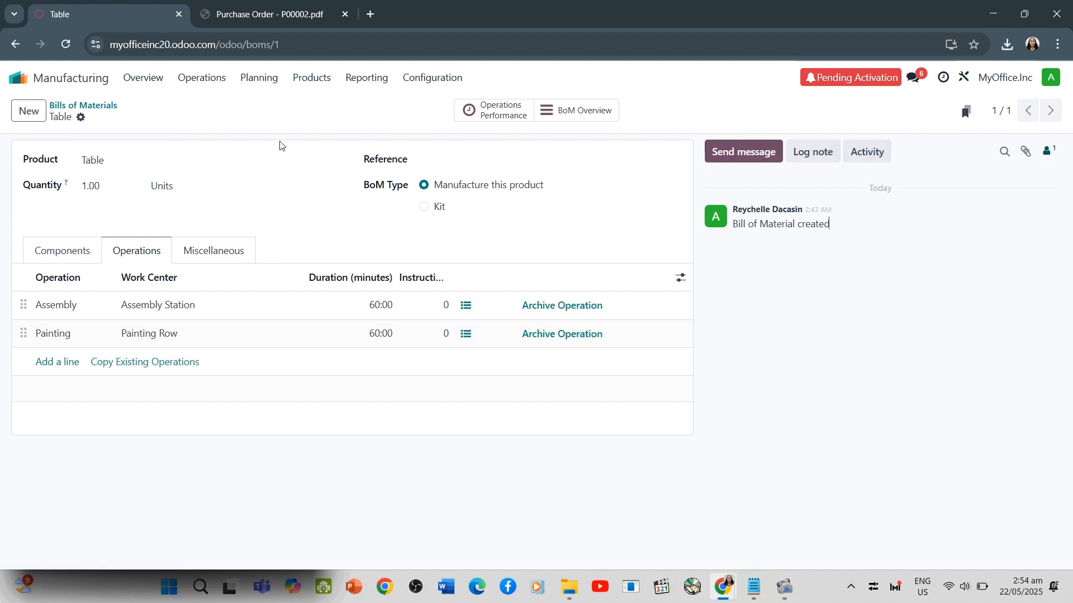
Open the Assembly operation and examine the header fields and general information of its Assembly Station work center
left_click(60, 311)
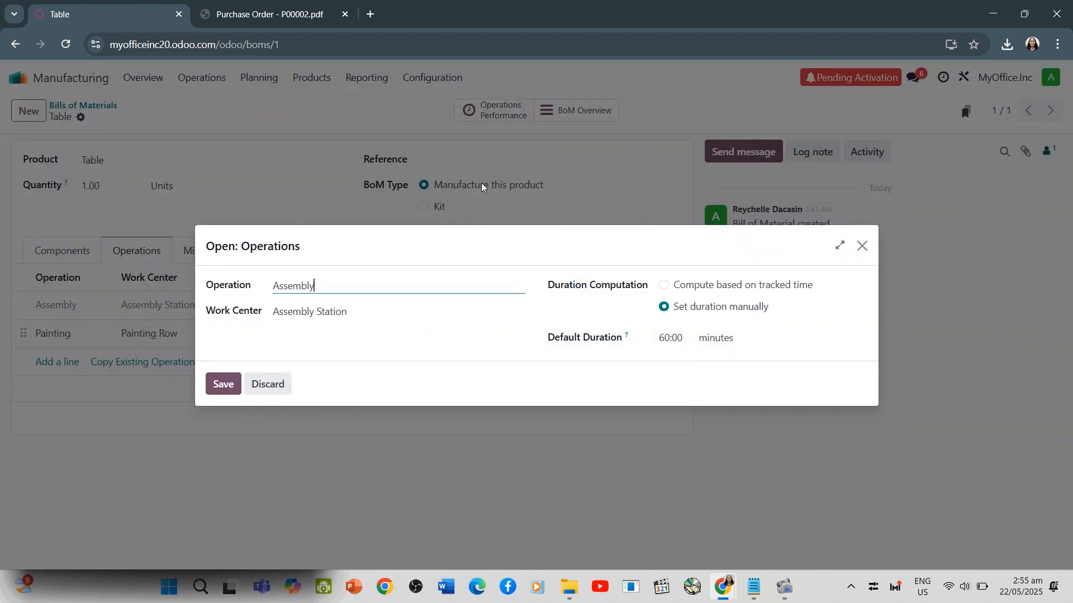
left_click(862, 246)
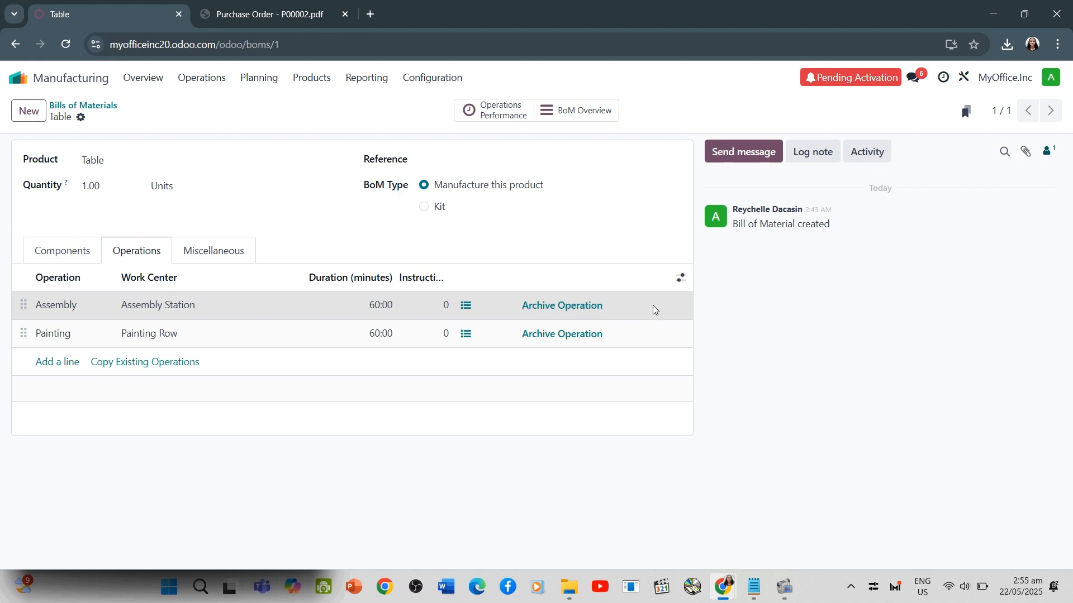
left_click(54, 305)
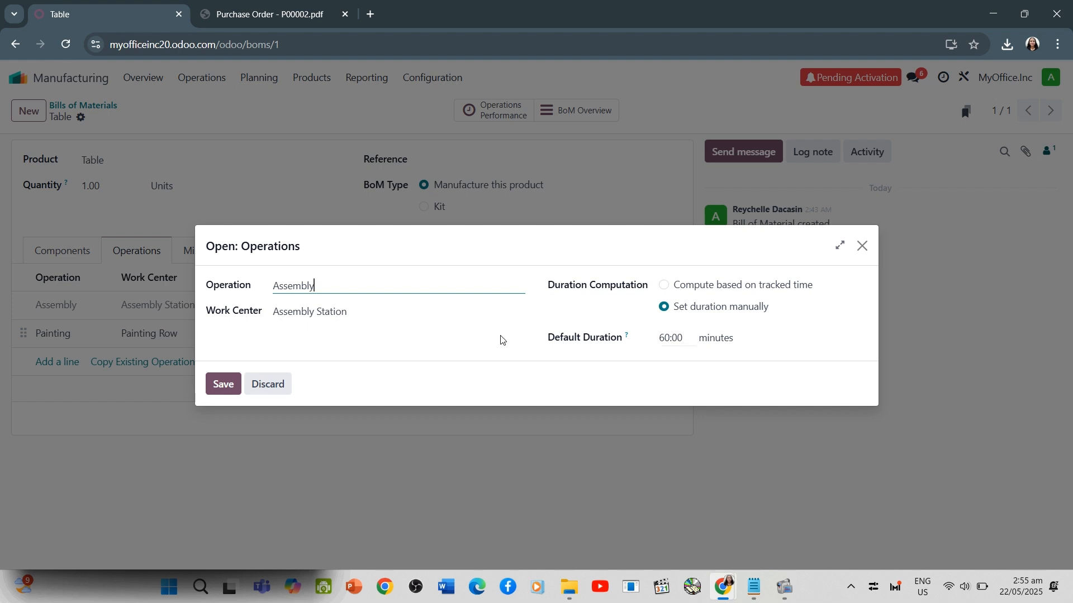
left_click(494, 312)
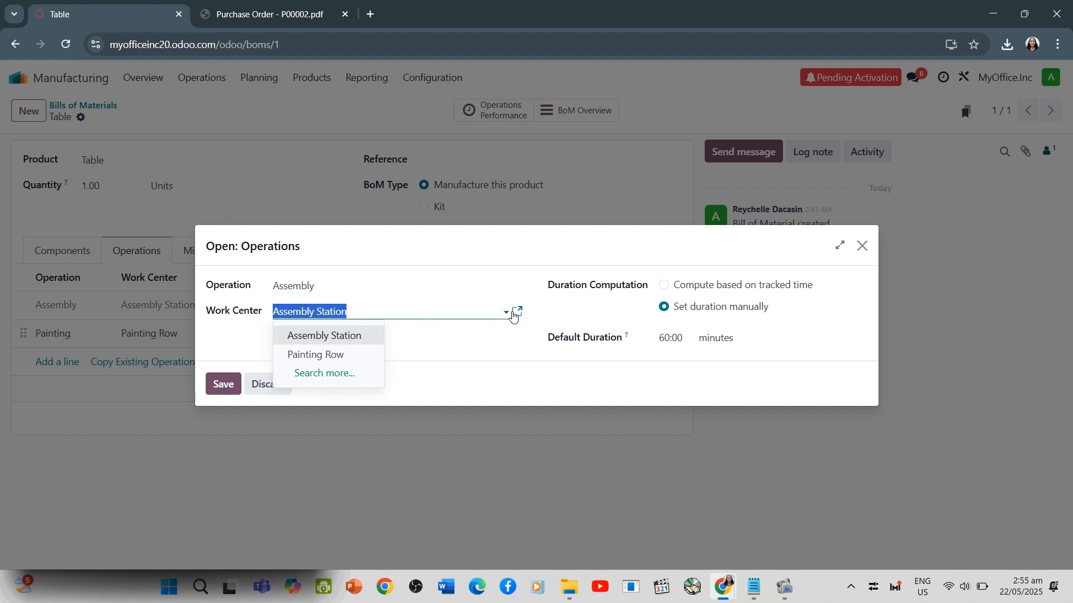
left_click(515, 313)
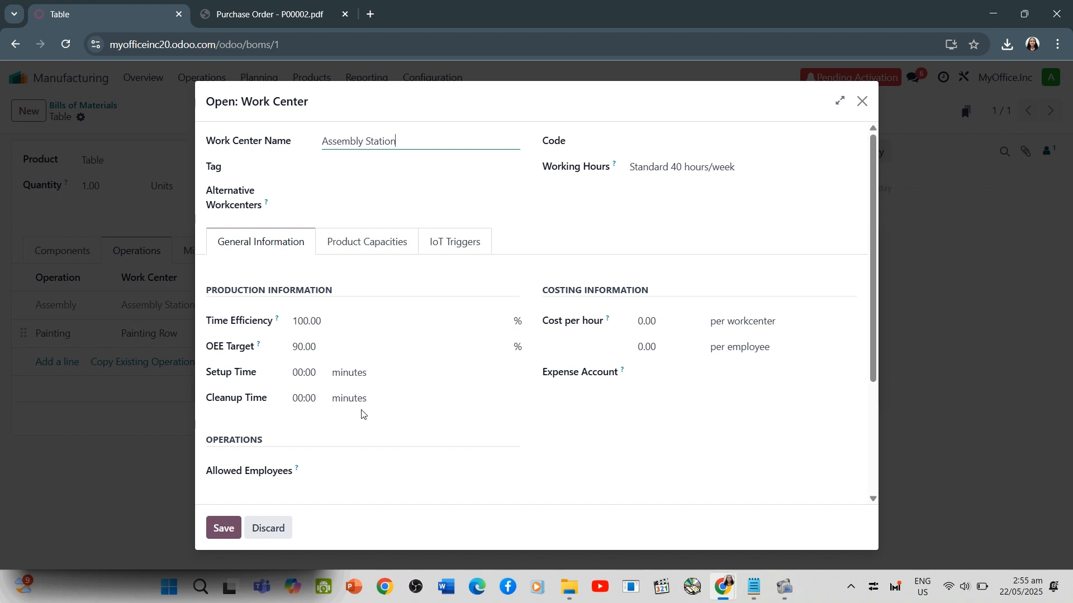
left_click(261, 206)
left_click(488, 217)
left_click(349, 194)
left_click(459, 211)
Review the work center's product capacities, IoT triggers and general information, then return to the bill of materials
left_click(359, 240)
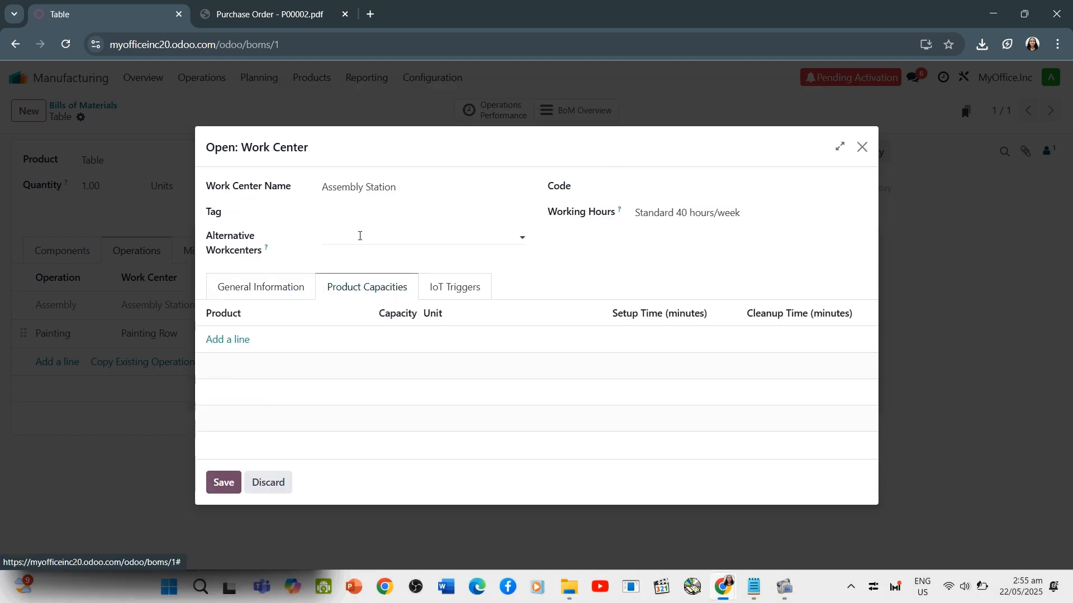
left_click(448, 289)
left_click(364, 294)
left_click(289, 288)
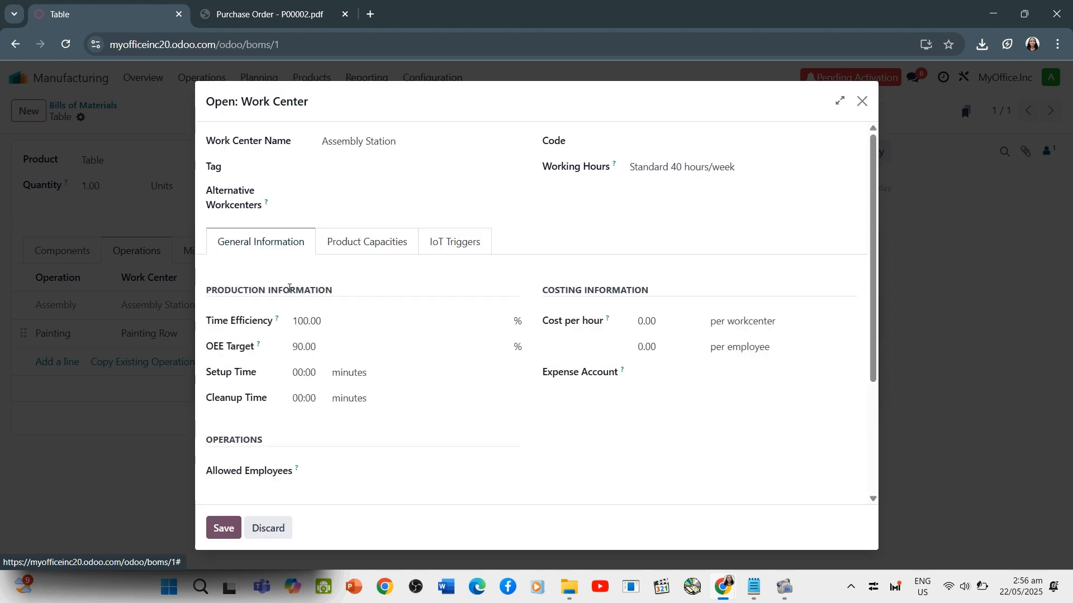
left_click(252, 207)
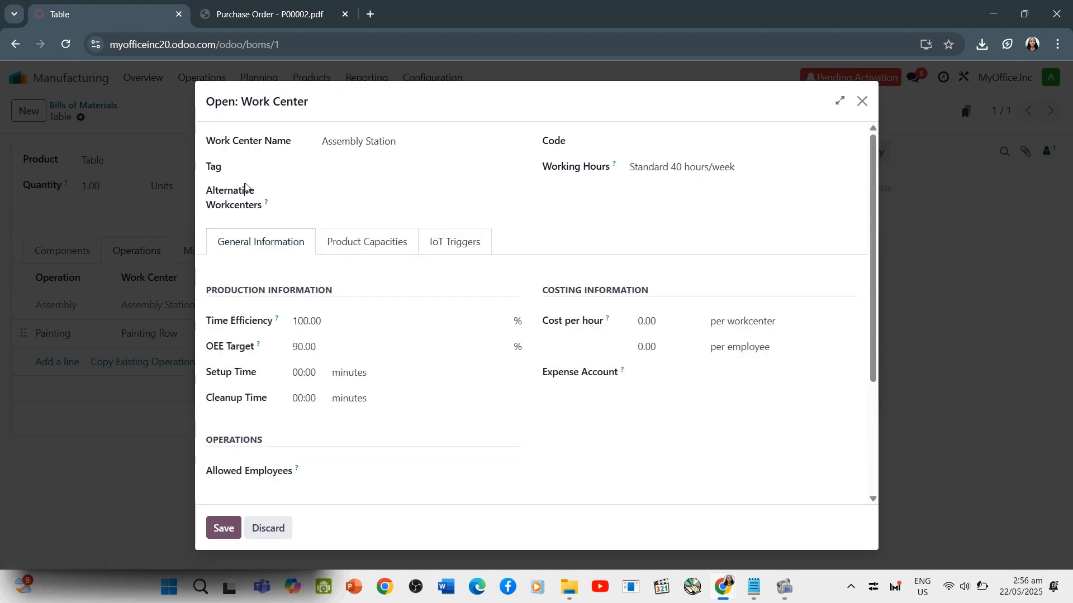
left_click(246, 190)
left_click(398, 165)
left_click(269, 528)
left_click(406, 367)
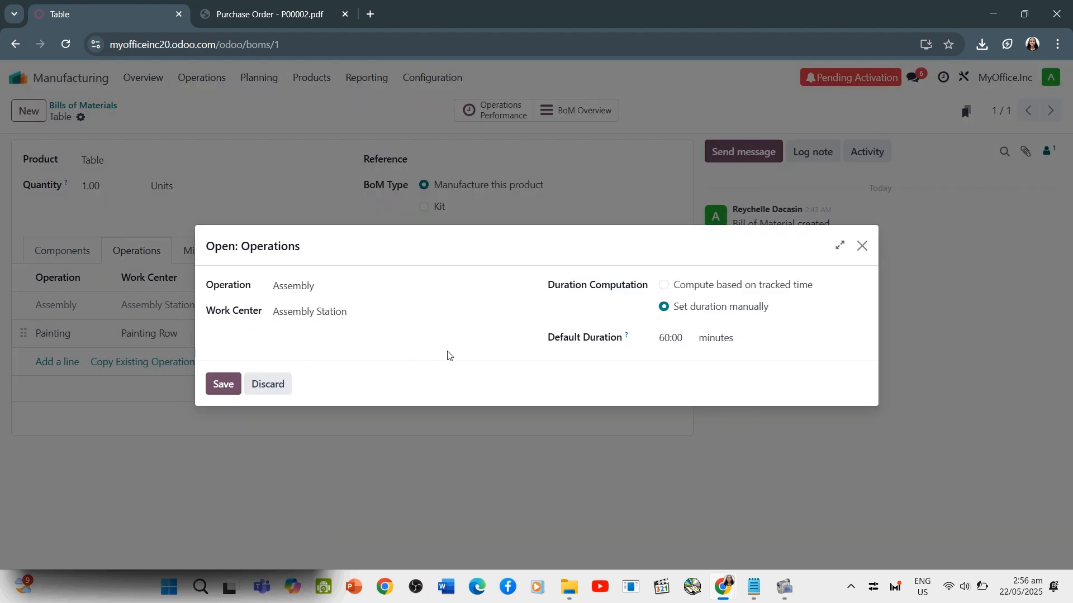
left_click(222, 384)
View the Assembly operation's instruction steps and its full record, and return to the Table's bill of materials
left_click(467, 306)
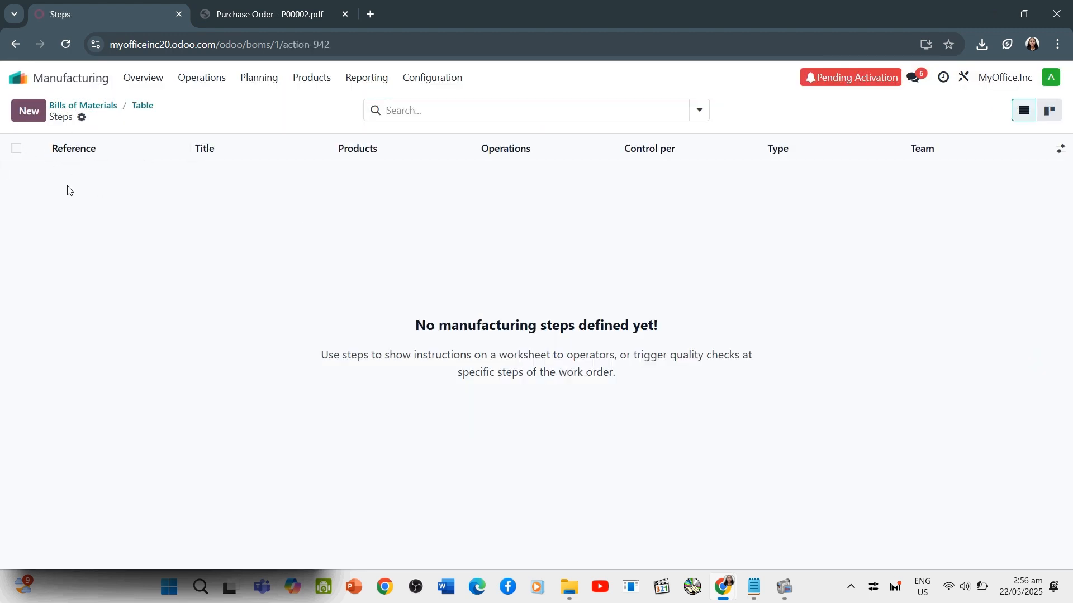
left_click(136, 111)
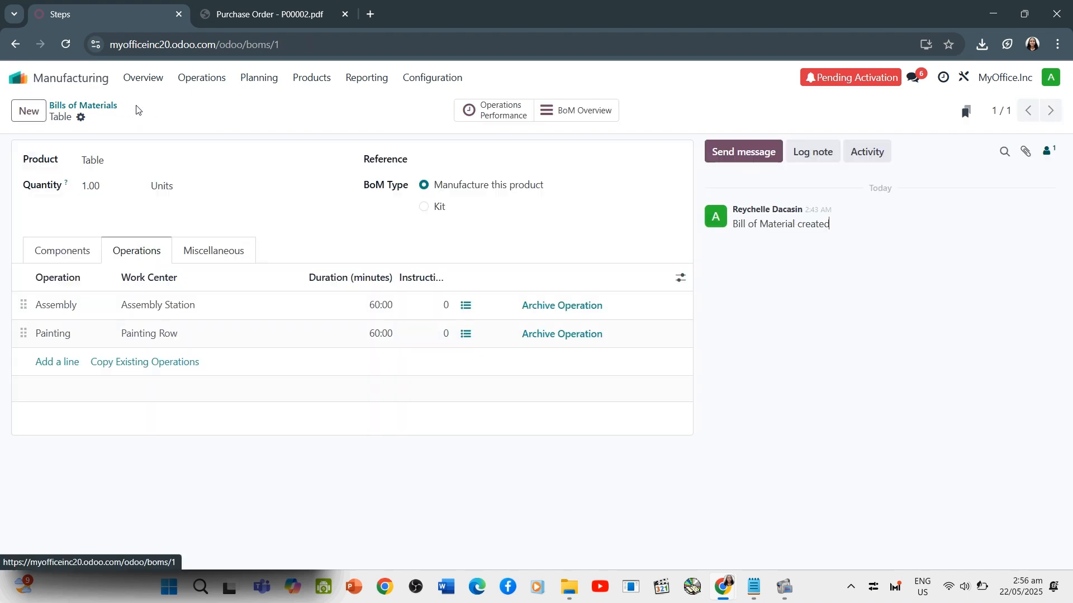
left_click(132, 306)
left_click(98, 327)
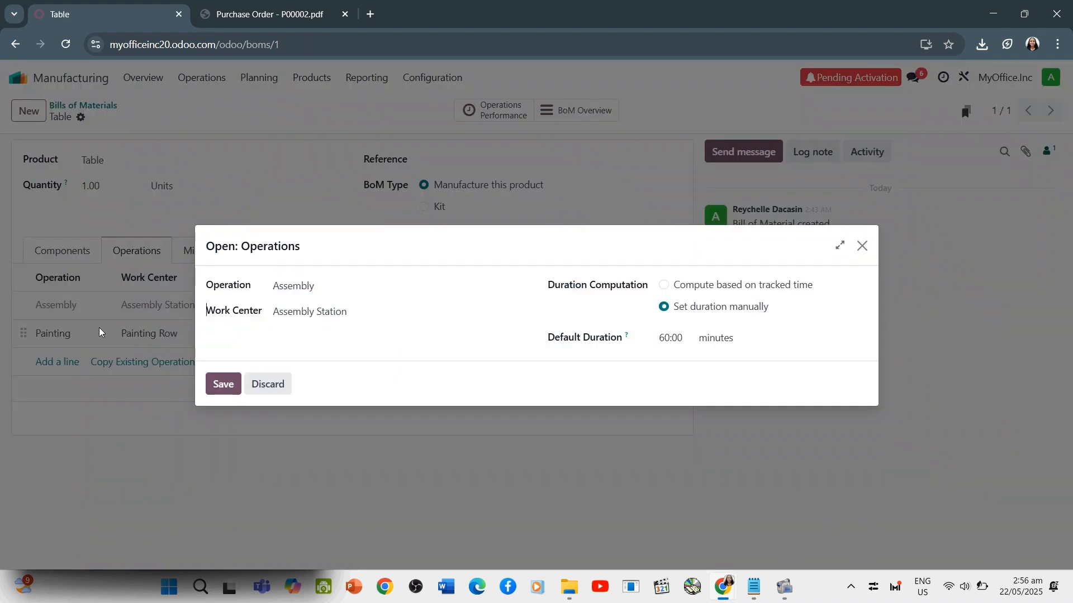
left_click(833, 250)
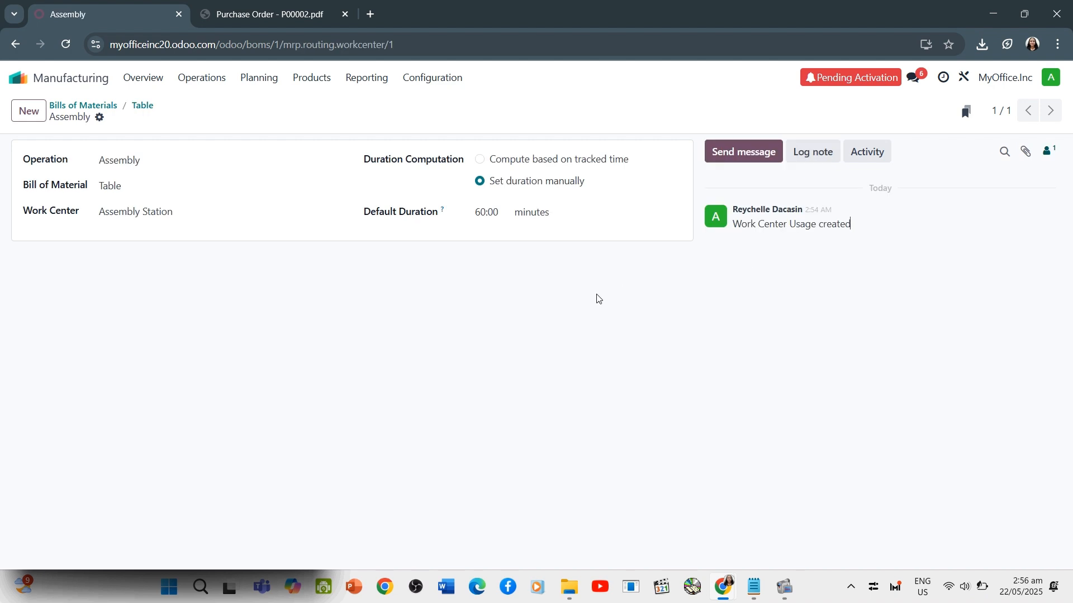
left_click(142, 111)
Review the components, operations and miscellaneous settings of the Table's bill of materials, along with its available actions
left_click(78, 258)
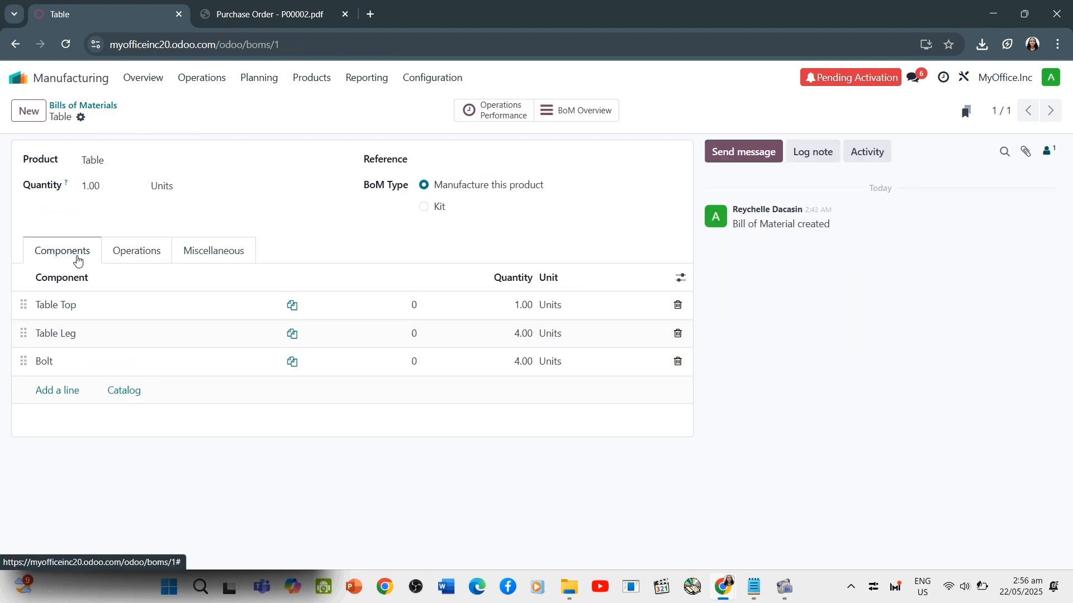
left_click(117, 256)
left_click(209, 256)
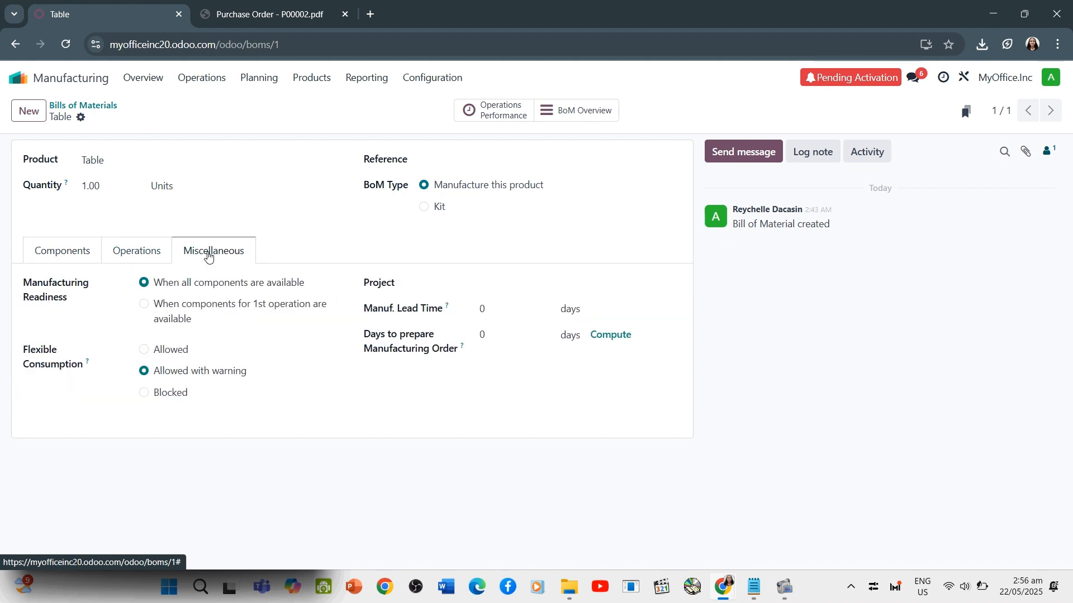
left_click(81, 118)
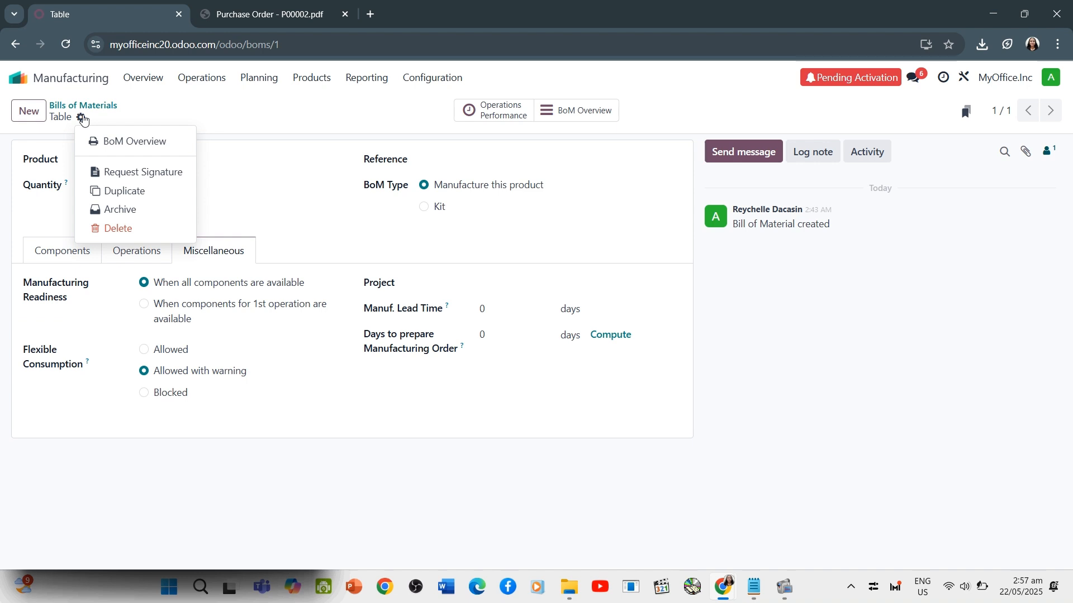
left_click(132, 248)
left_click(134, 250)
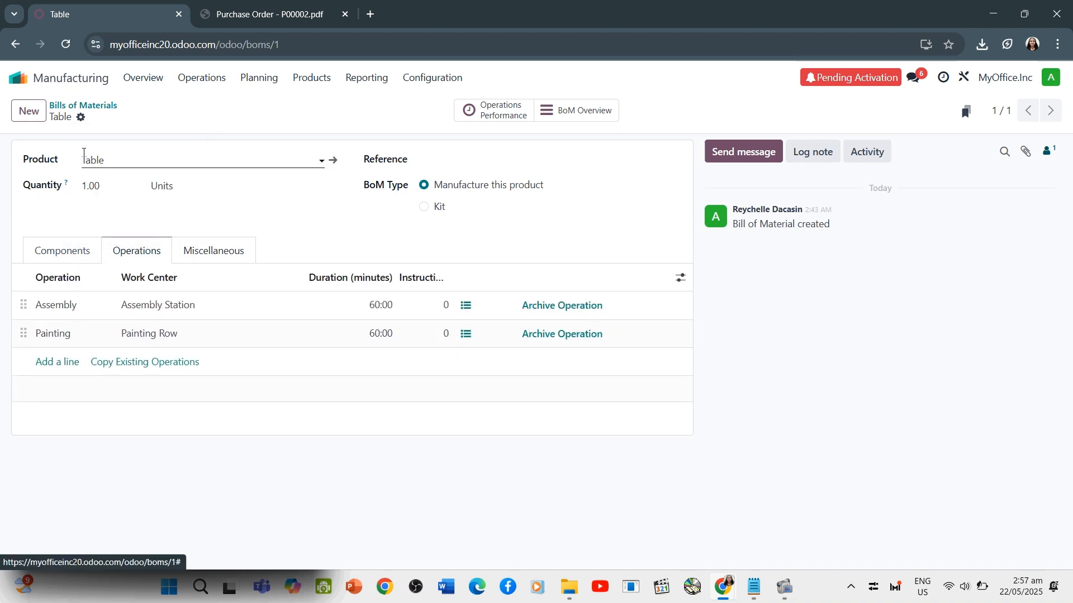
Print the BoM Overview of the Table and open the downloaded PDF to review it
left_click(81, 118)
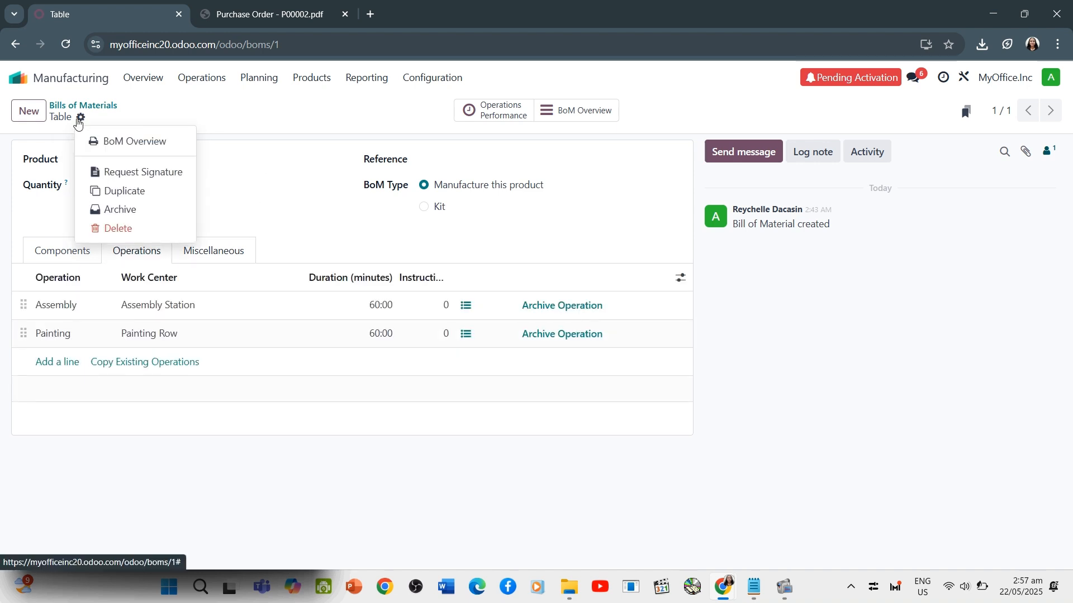
left_click(127, 146)
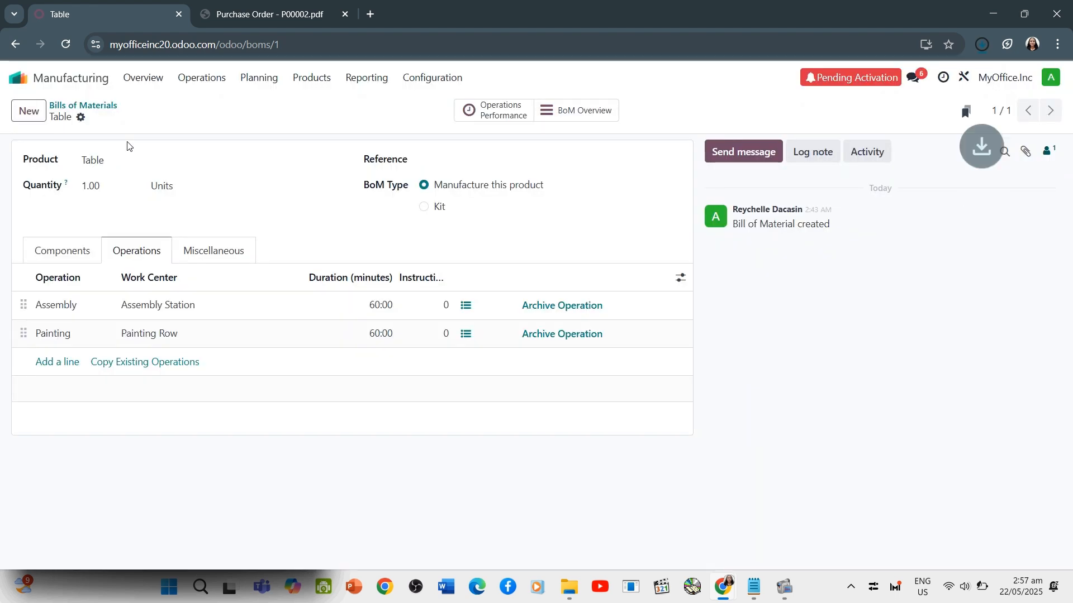
left_click(821, 85)
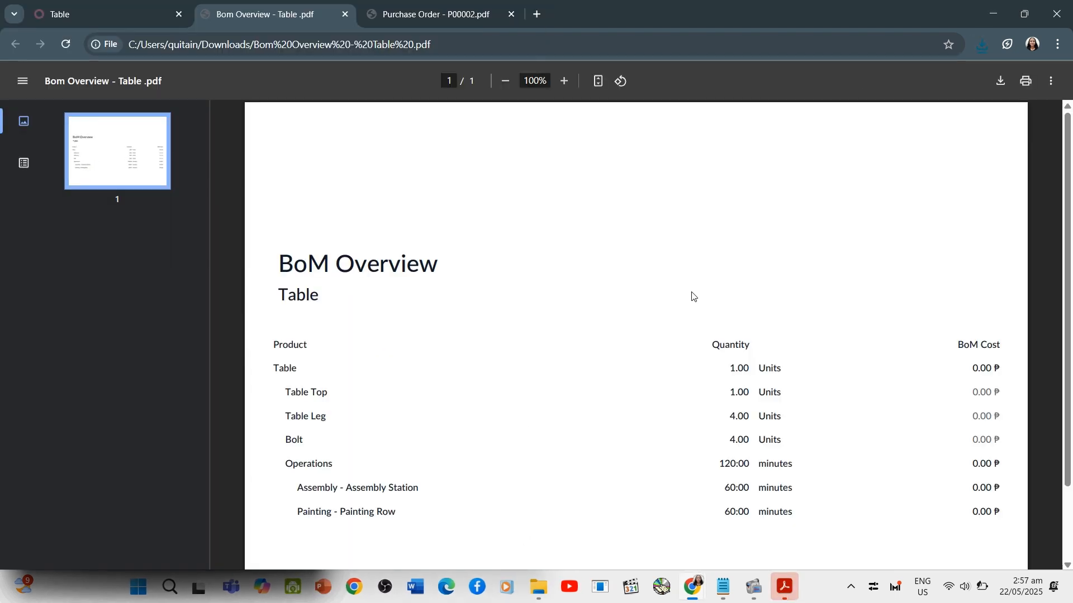
scroll(665, 352, "down", 2)
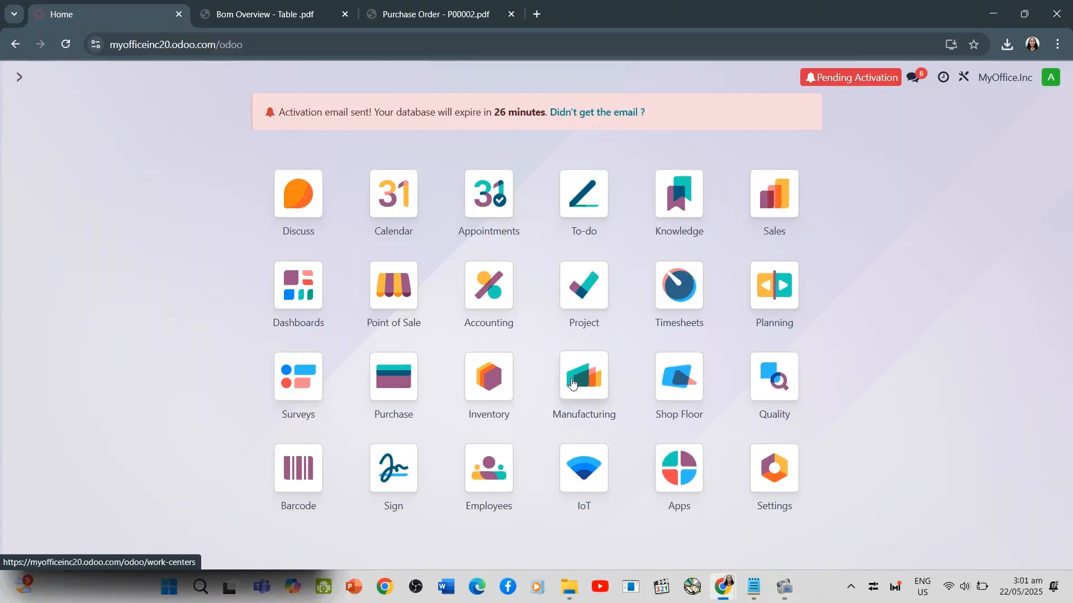
Create a new manufacturing order in Manufacturing for the Table product and save it as a draft
left_click(572, 382)
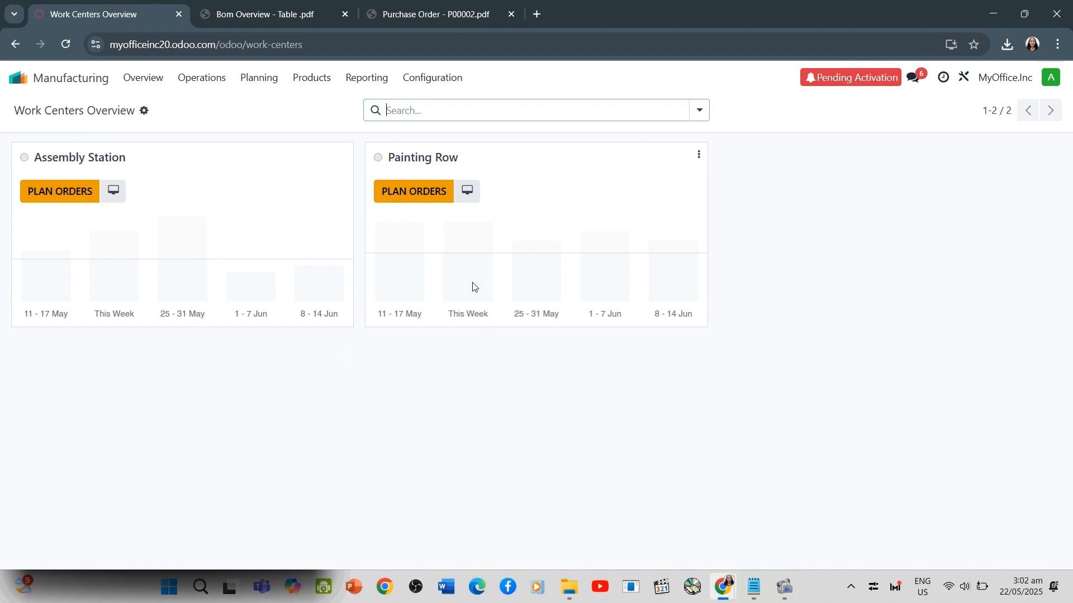
left_click(198, 79)
left_click(226, 107)
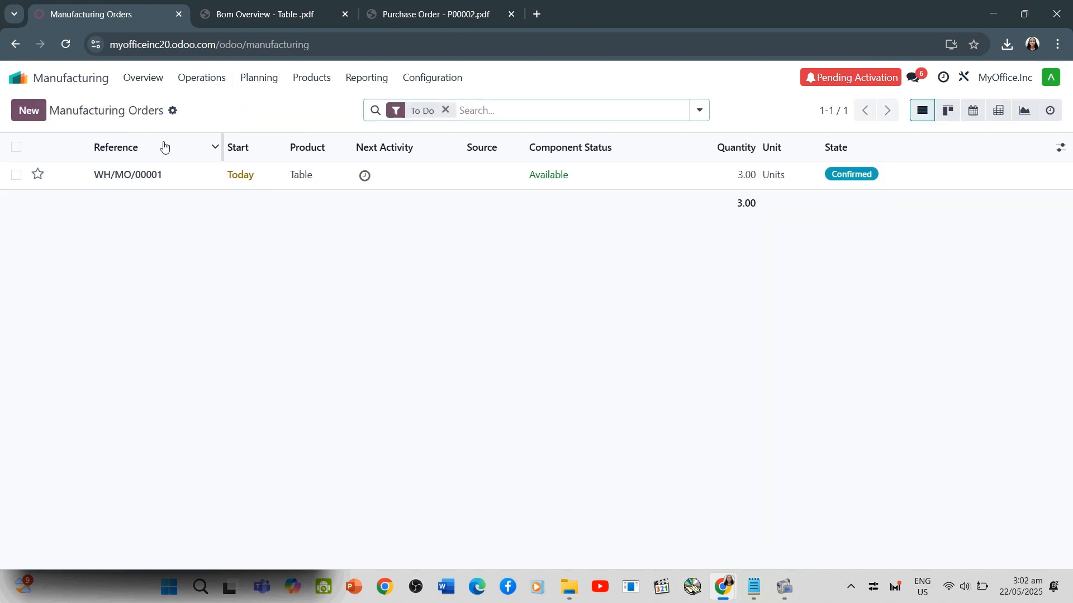
left_click(29, 111)
left_click(164, 227)
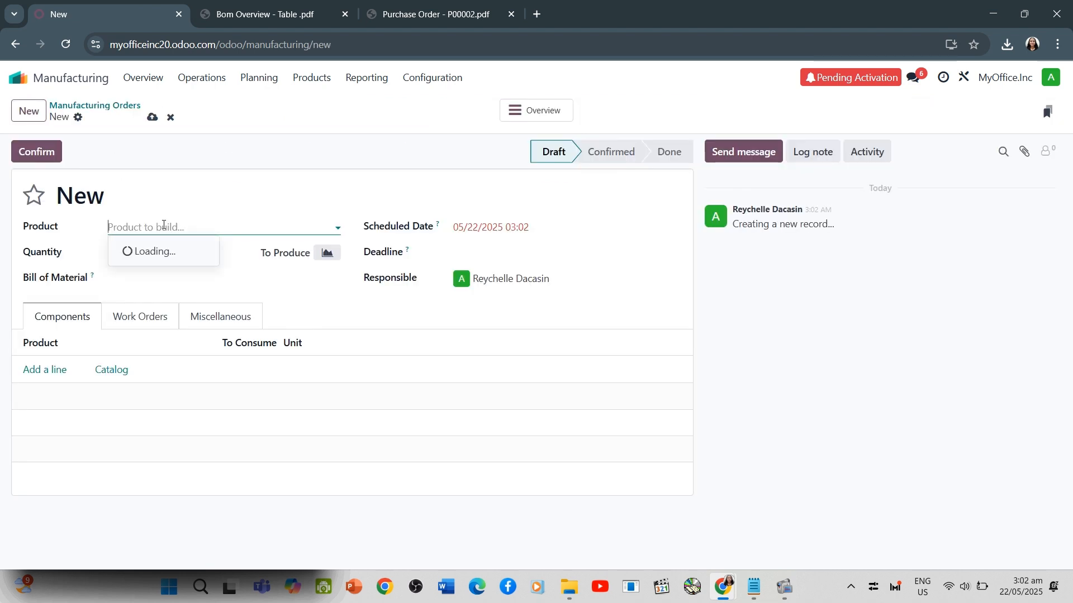
type("Tables")
key("BackSpace")
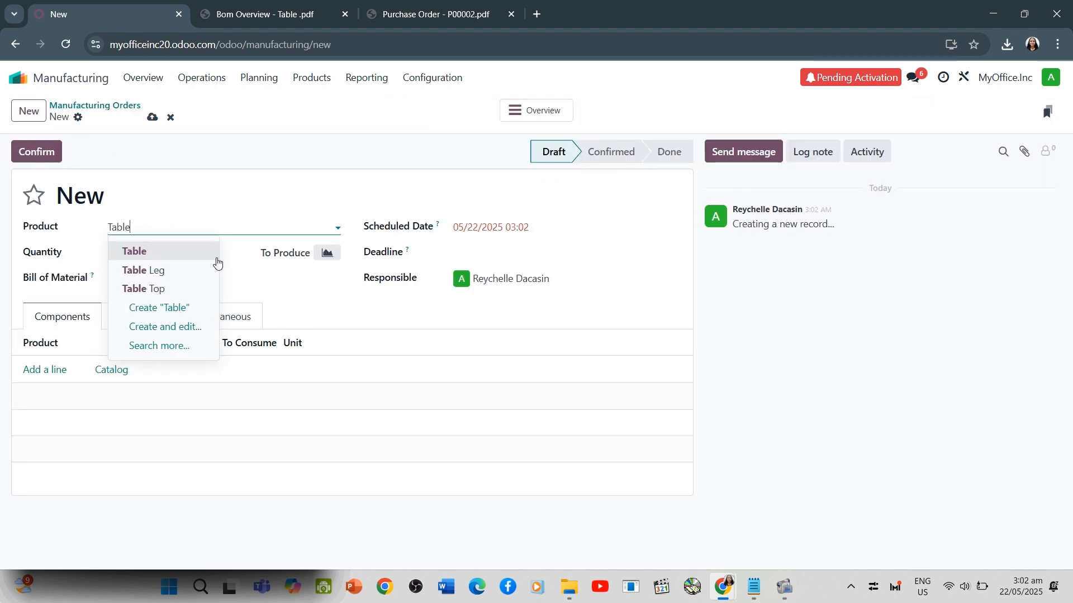
left_click(178, 250)
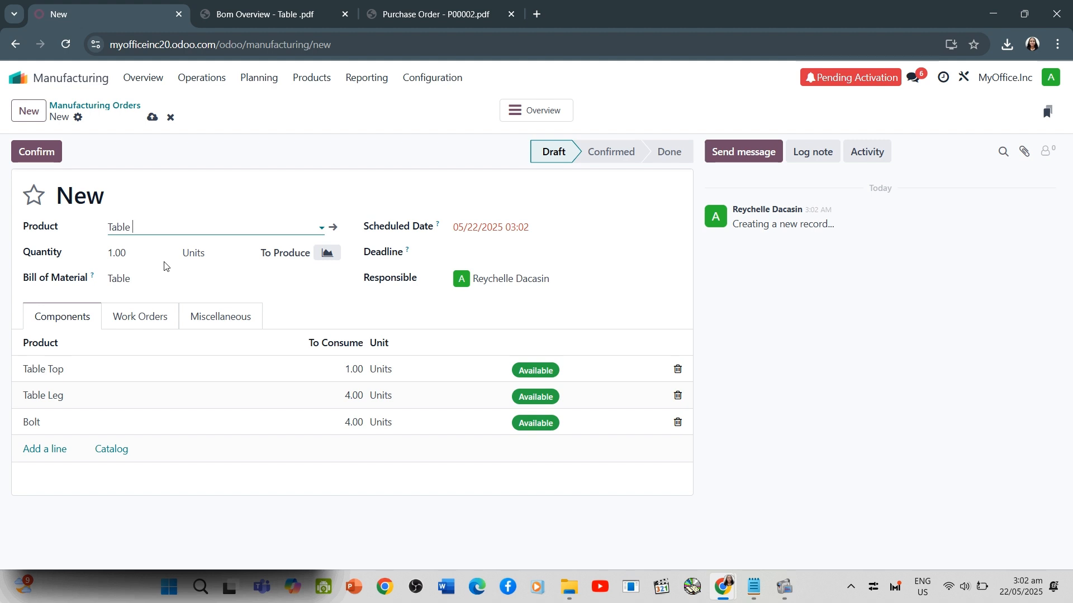
left_click(152, 117)
Open the Assembly work order of the new manufacturing order and check its work instructions
left_click(202, 78)
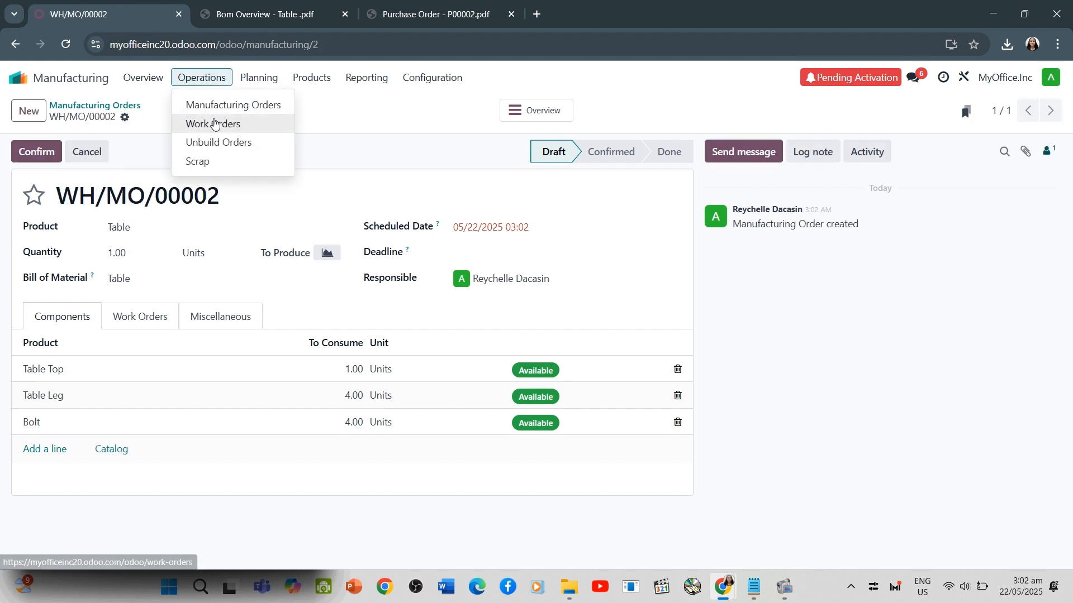
left_click(211, 122)
left_click(54, 186)
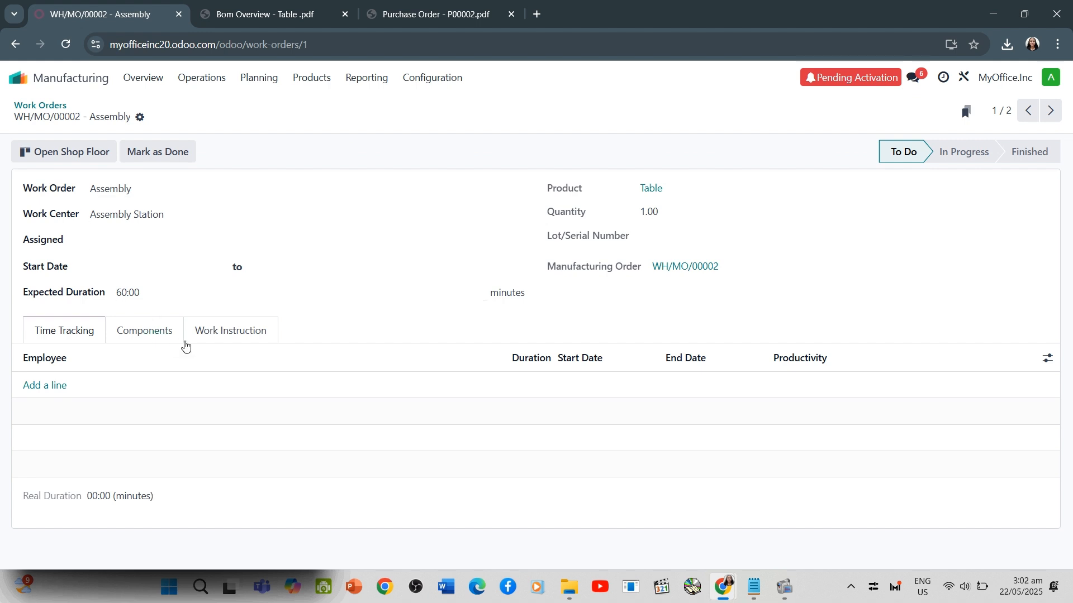
left_click(232, 332)
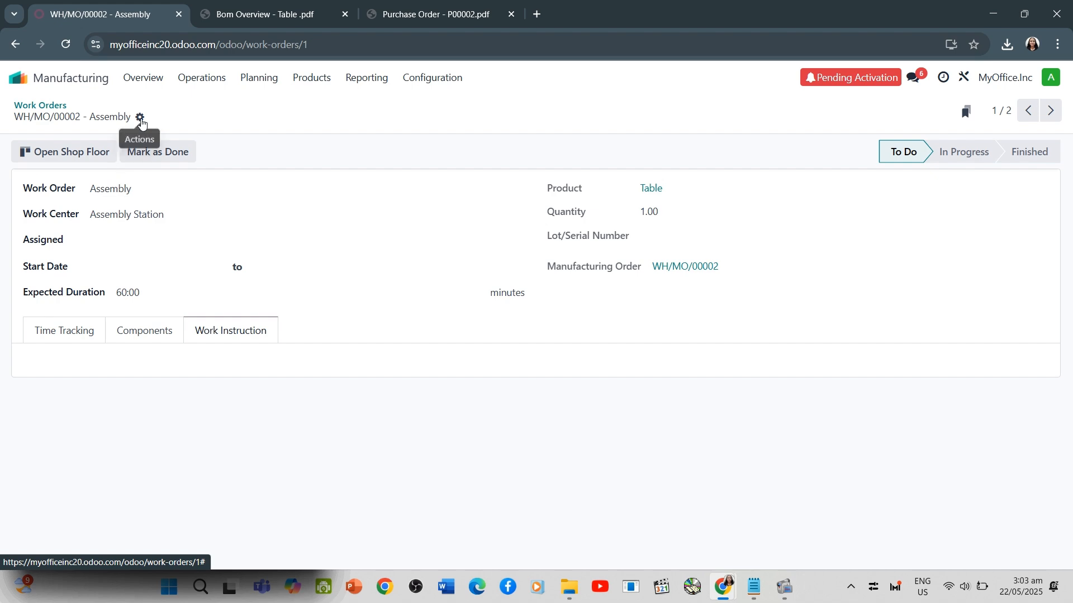
Print the Assembly work order as a PDF and view the document in a maximized window
left_click(139, 117)
left_click(166, 141)
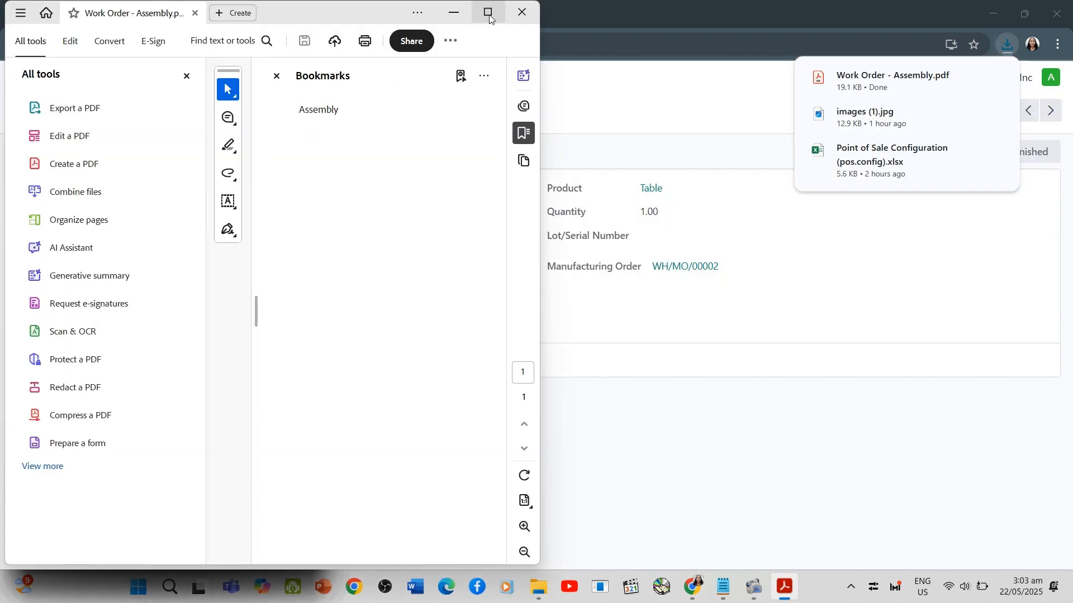
left_click(487, 13)
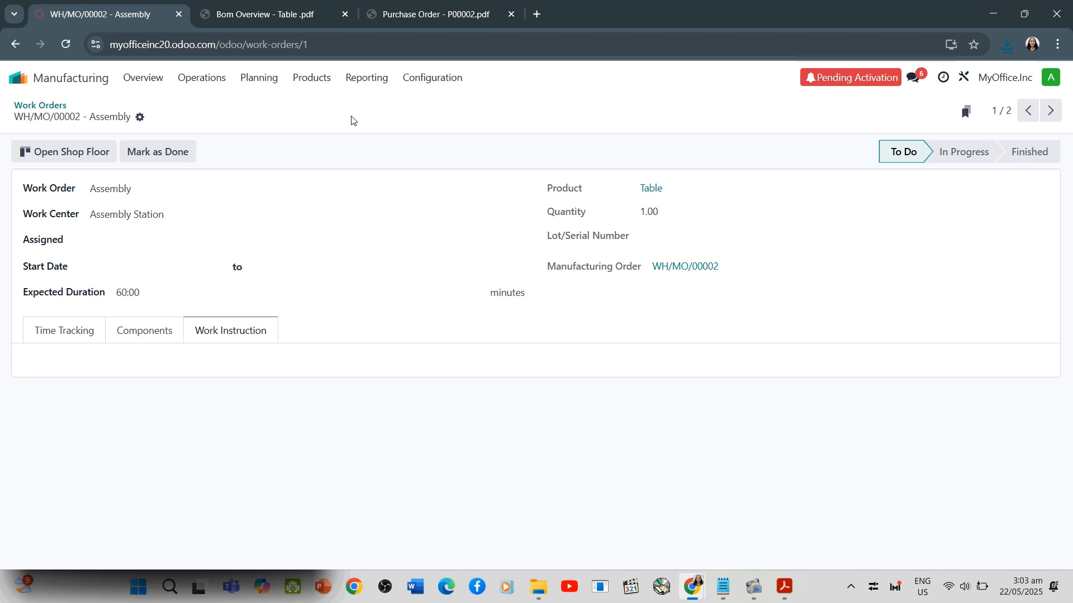
Mark the Assembly work order as done and check the list of manufacturing orders
left_click(195, 81)
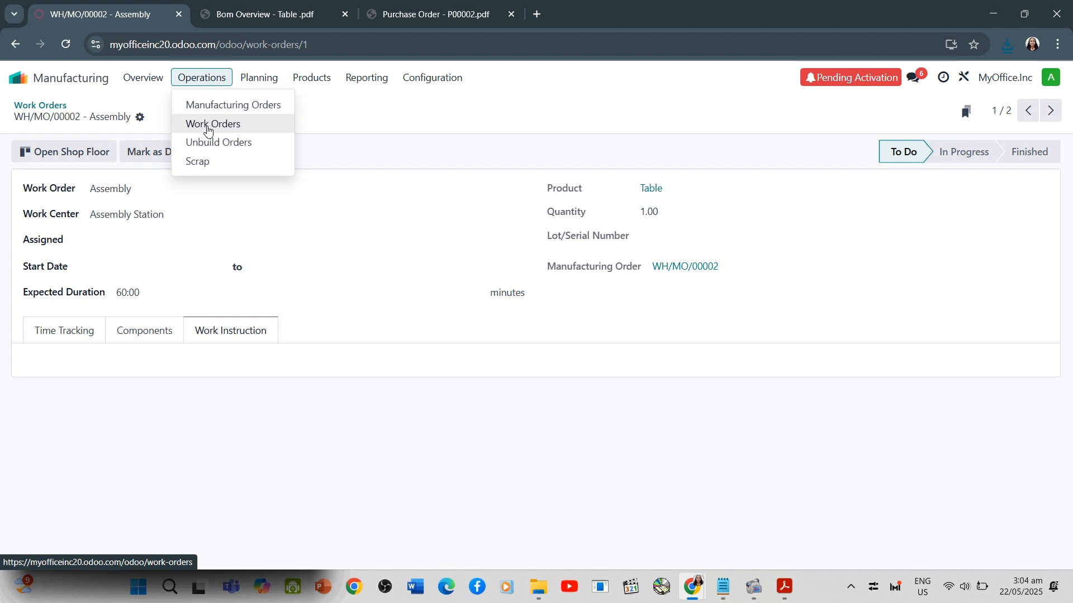
left_click(353, 143)
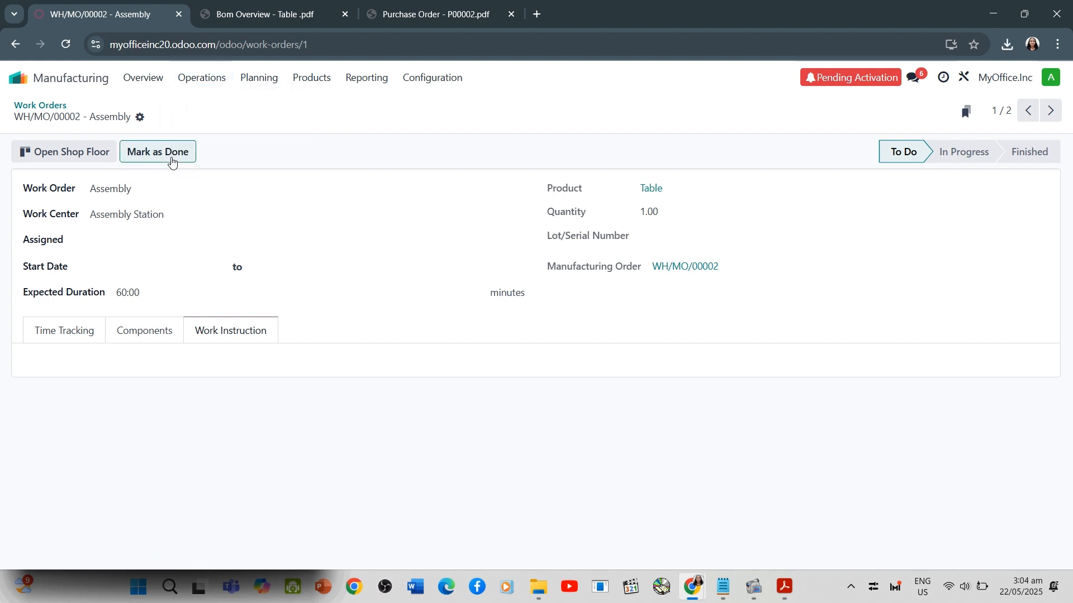
left_click(172, 162)
left_click(192, 81)
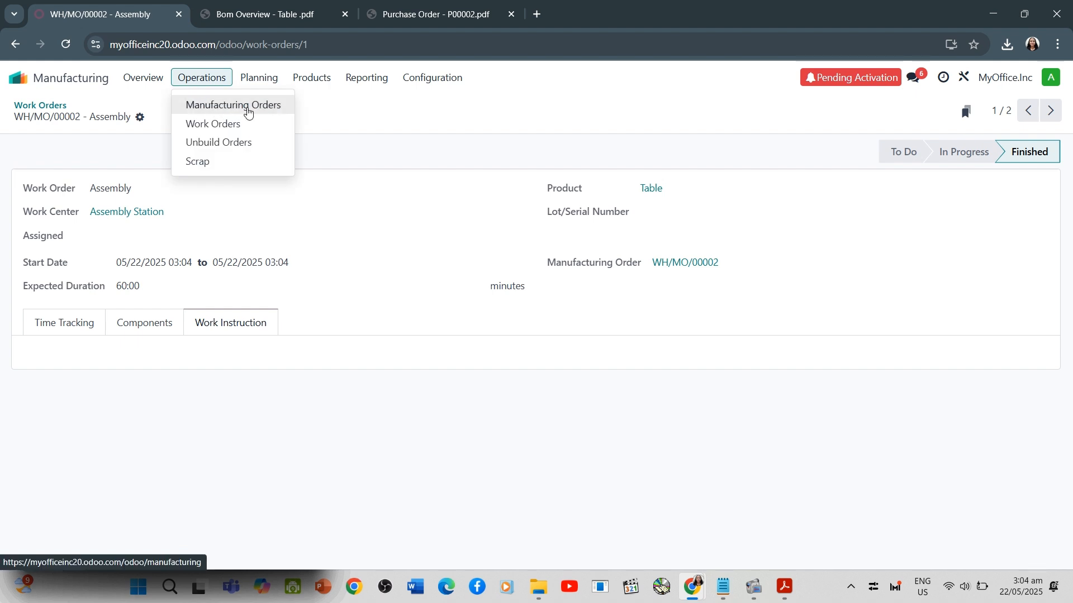
left_click(248, 111)
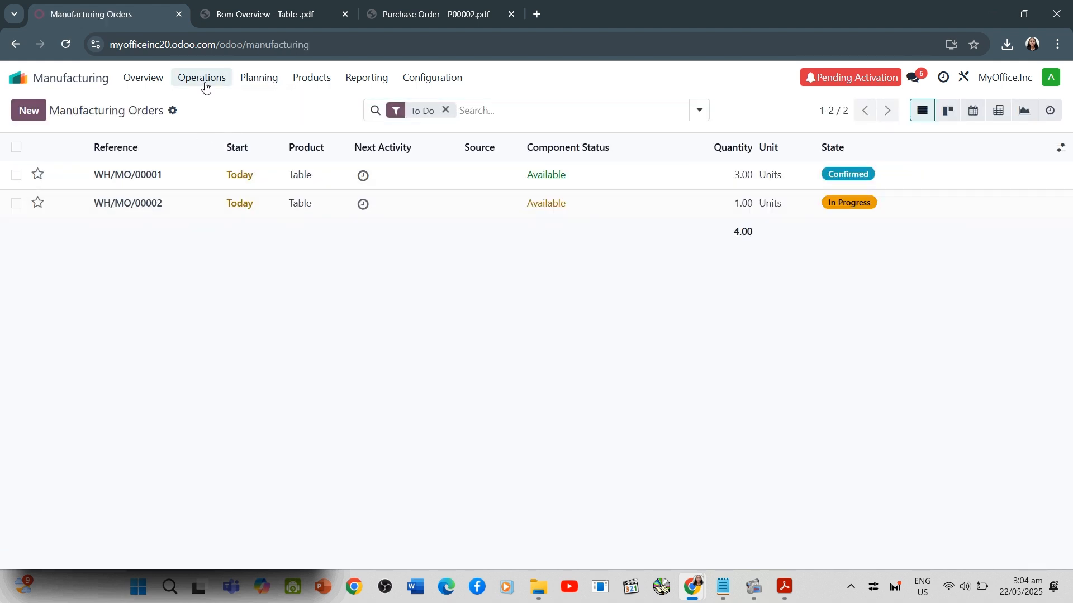
Open the remaining Painting work order, mark it as done, and return to the work orders list
left_click(205, 82)
left_click(228, 124)
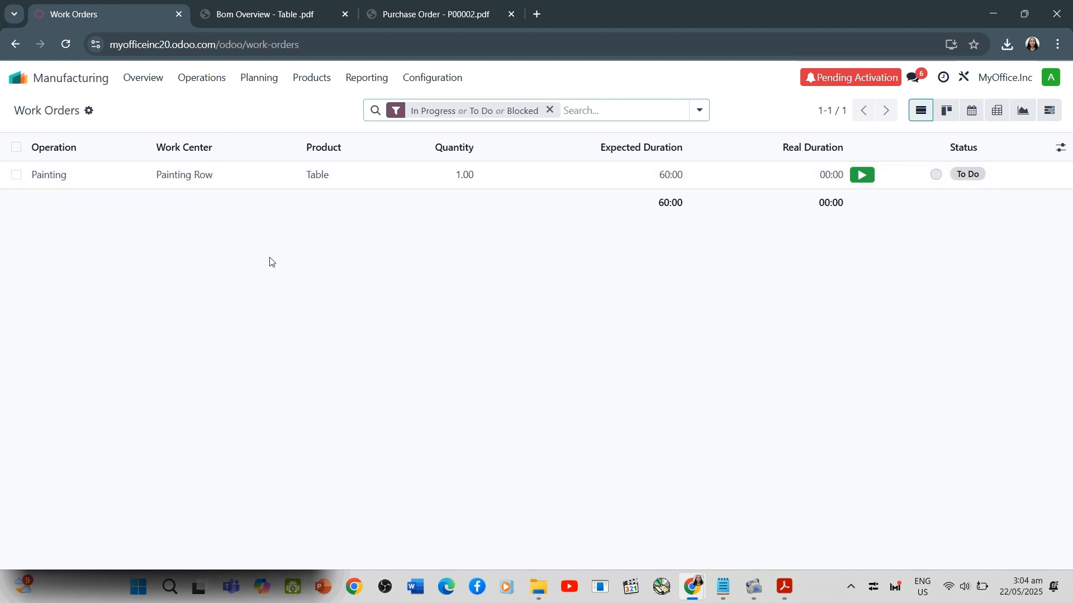
left_click(194, 83)
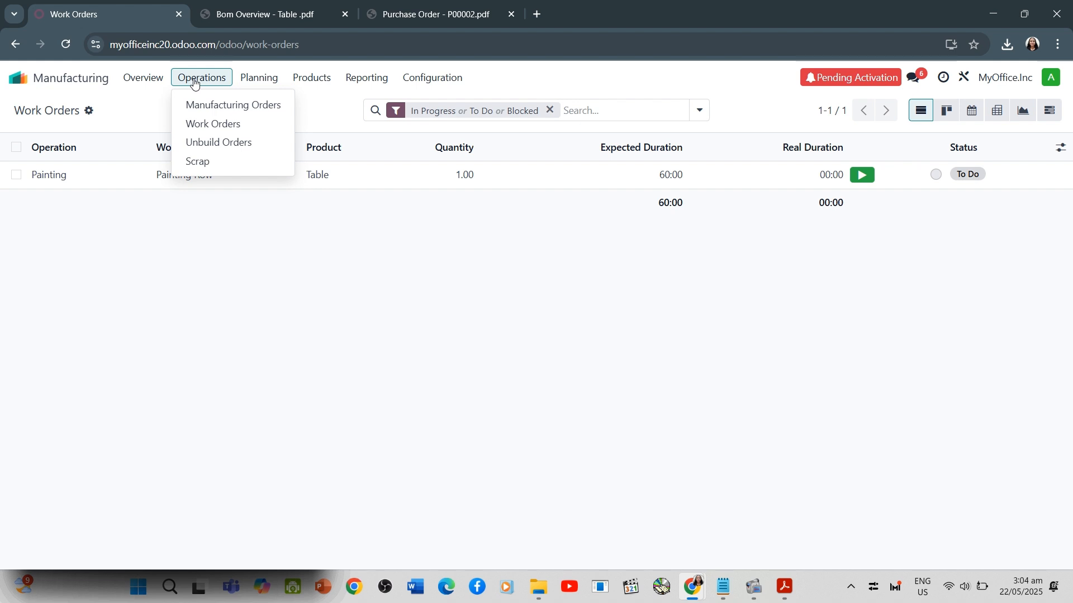
left_click(92, 177)
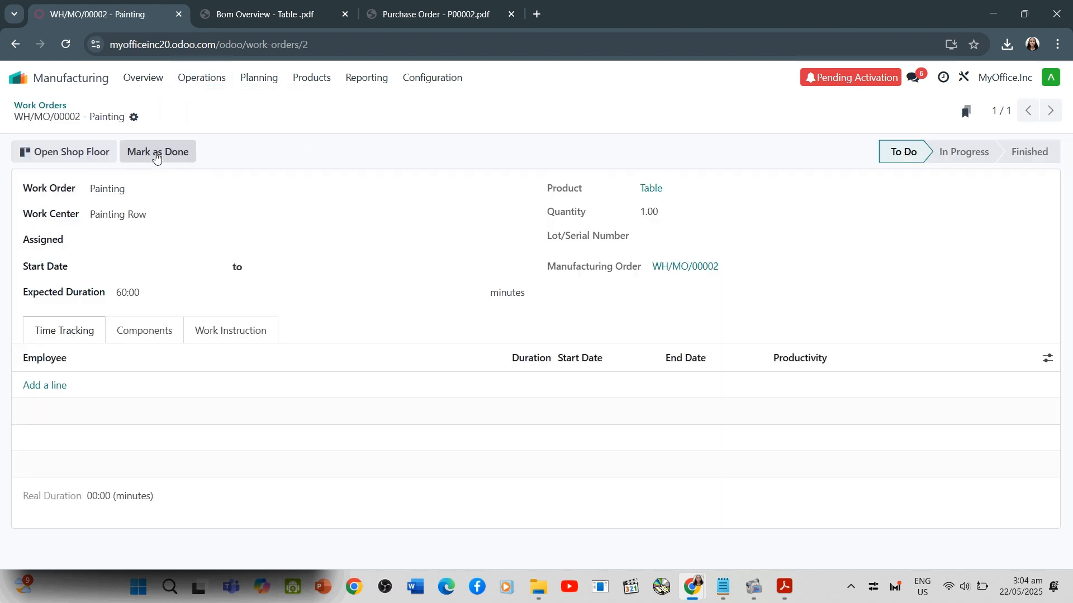
left_click(156, 153)
left_click(193, 78)
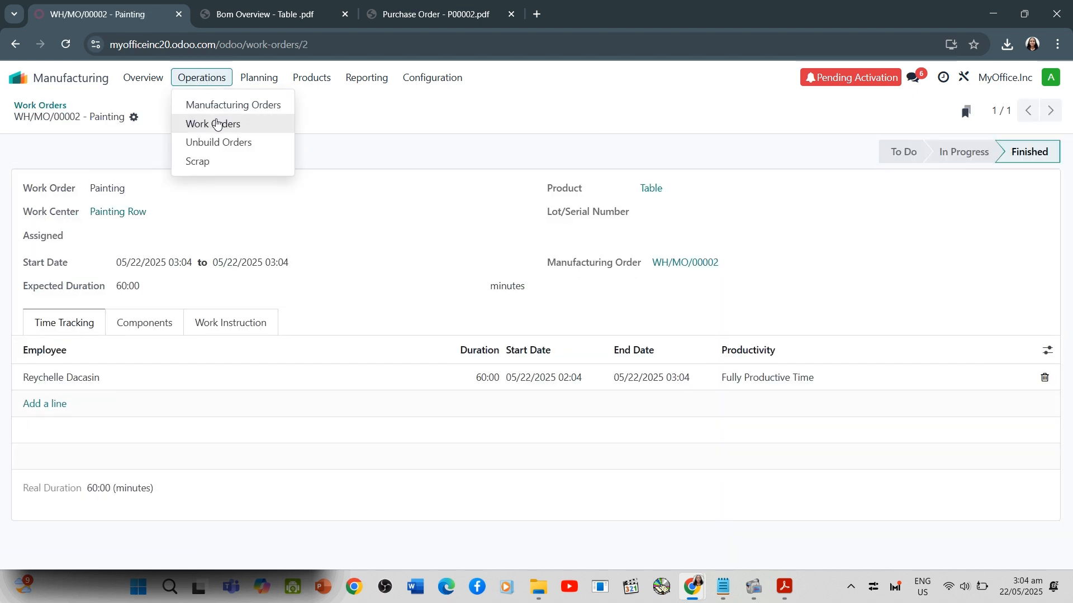
left_click(219, 123)
Switch to the Quality app and open its list of control points
key("alt+Tab")
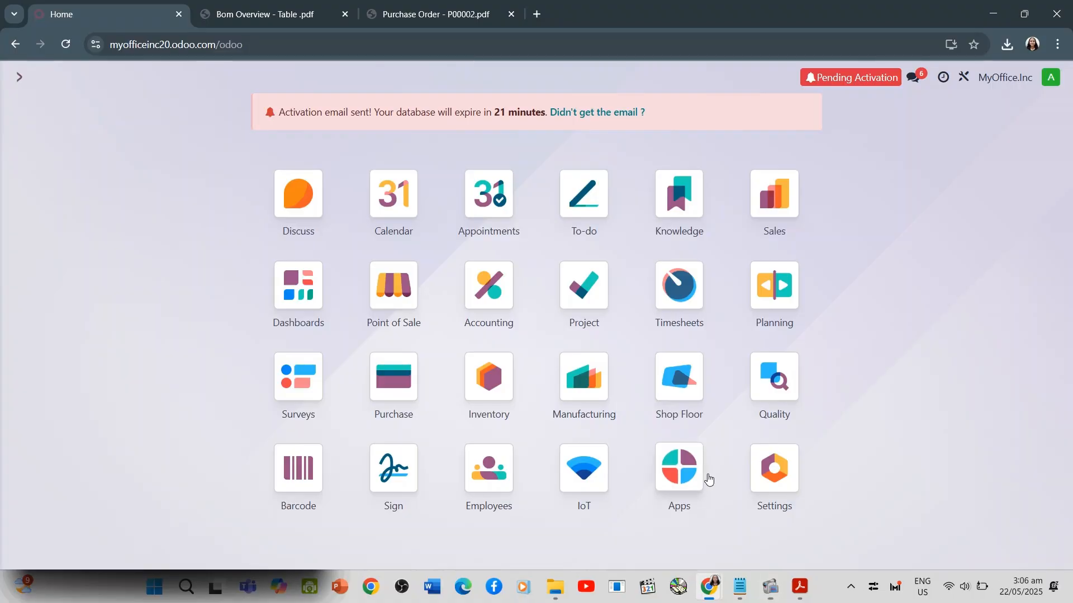
left_click(798, 376)
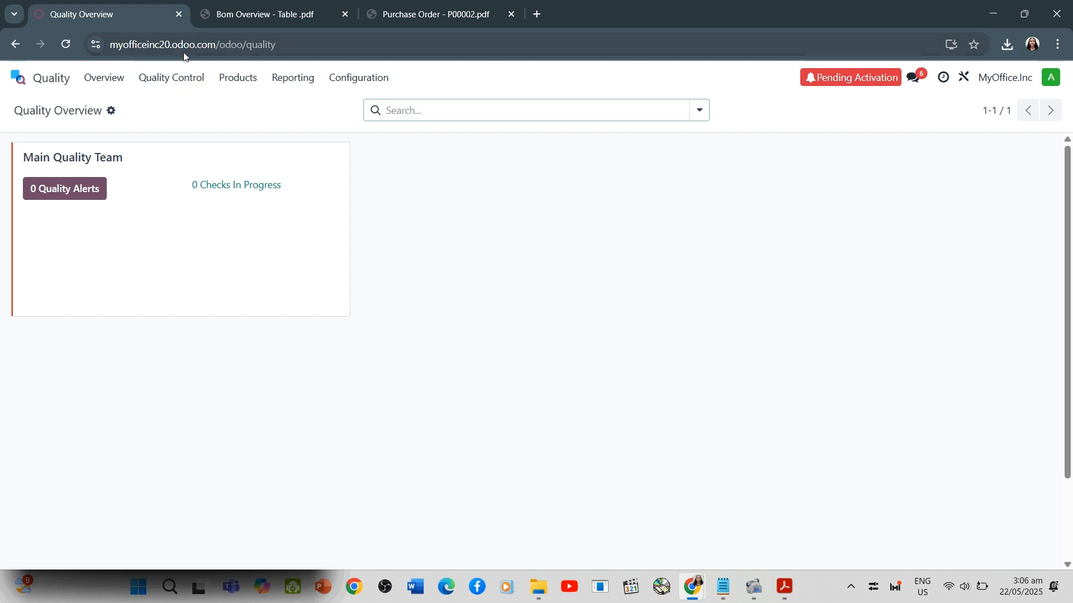
left_click(182, 82)
left_click(199, 106)
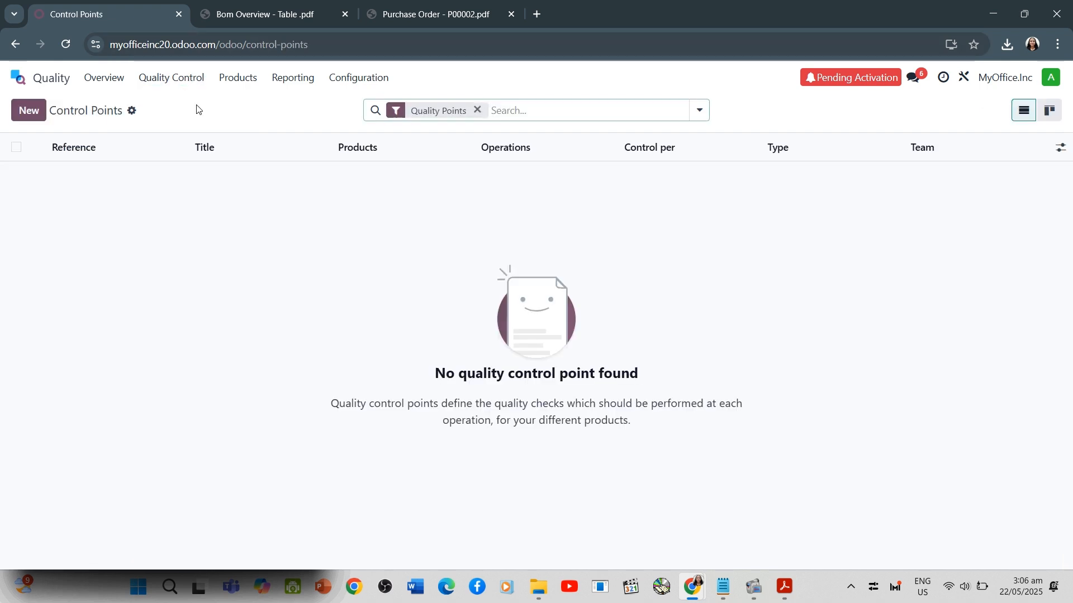
Start a new quality control point with the title Torque Setting
left_click(29, 111)
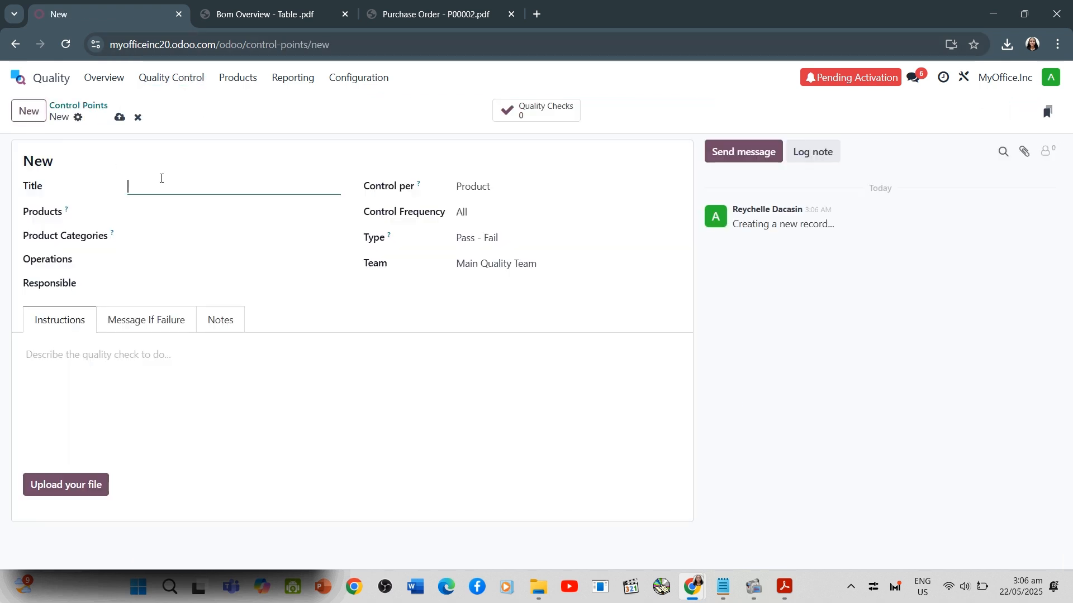
type("Tor")
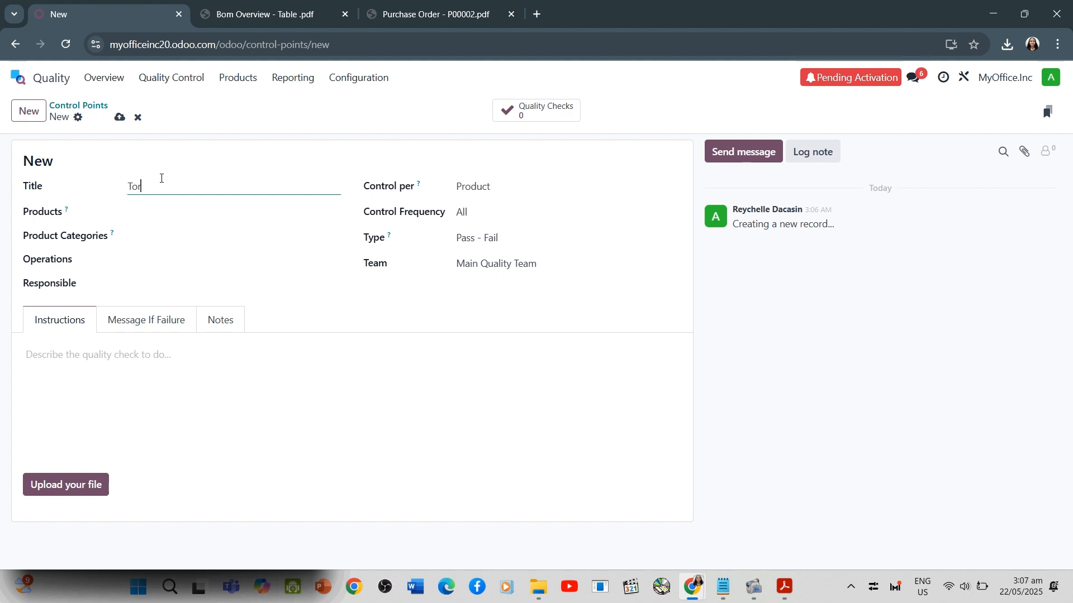
type("que Sttin")
key("BackSpace")
key("BackSpace")
type("ett")
key("BackSpace")
key("BackSpace")
key("BackSpace")
key("BackSpace")
type("infg")
key("BackSpace")
key("BackSpace")
Apply the control point to the Table product and the All / Saleable product category
left_click(178, 213)
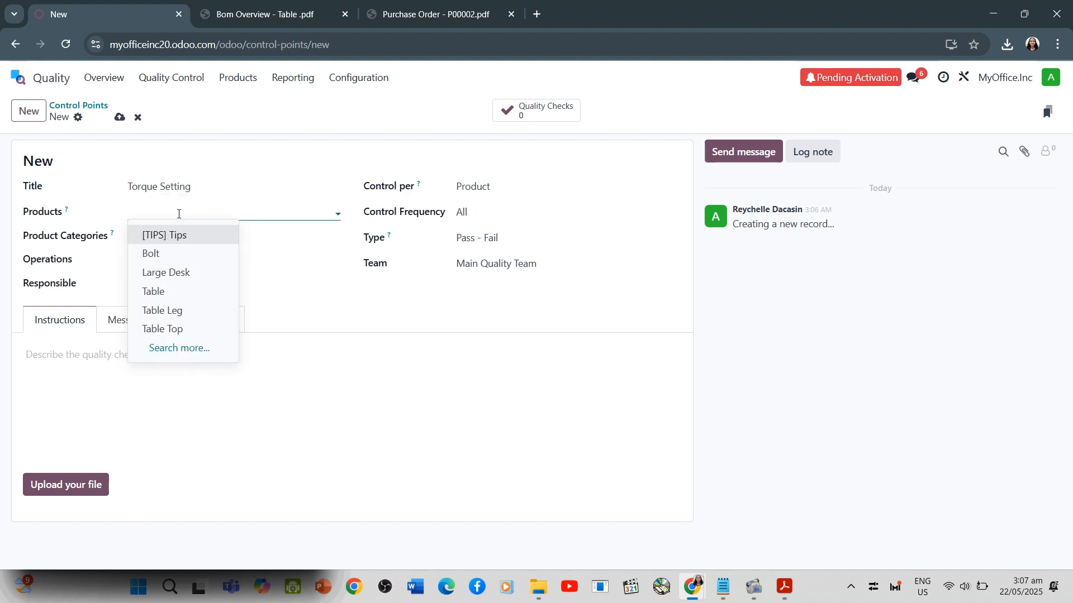
left_click(194, 289)
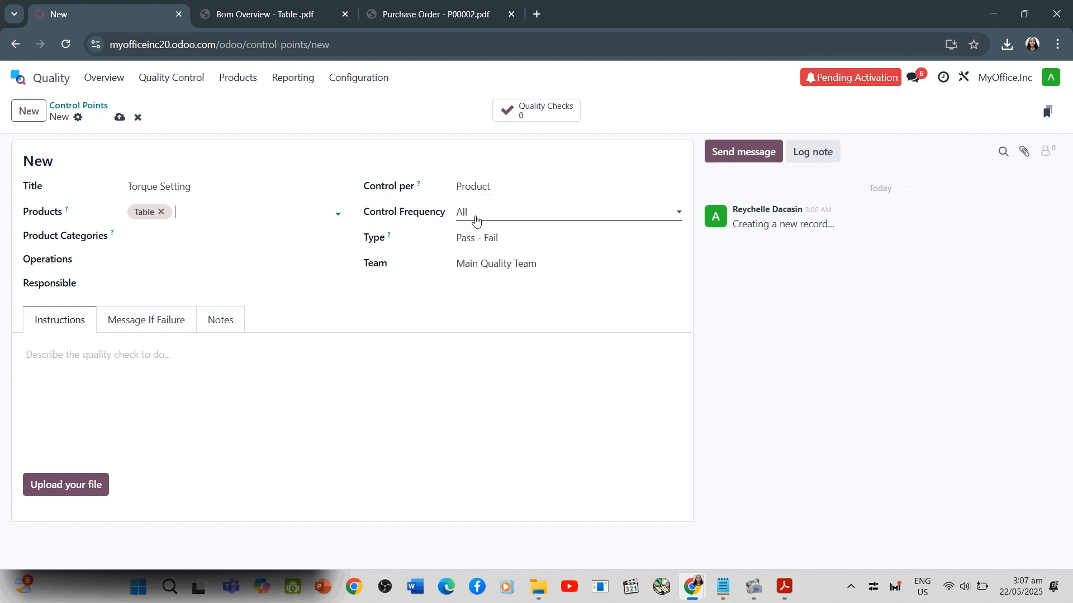
left_click(175, 239)
left_click(183, 259)
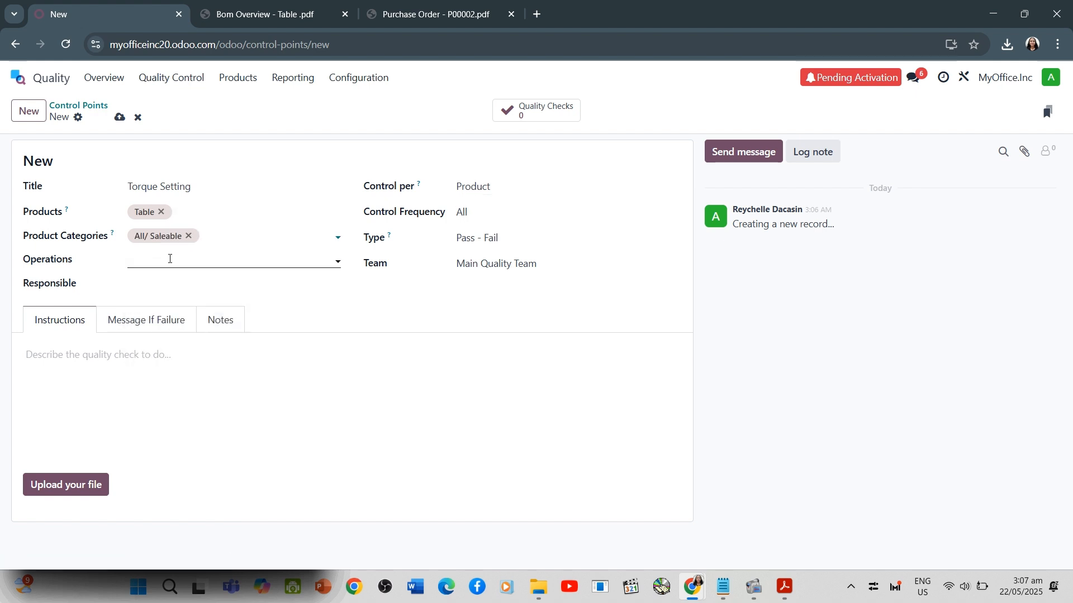
Set the control point's type to Measure
left_click(476, 240)
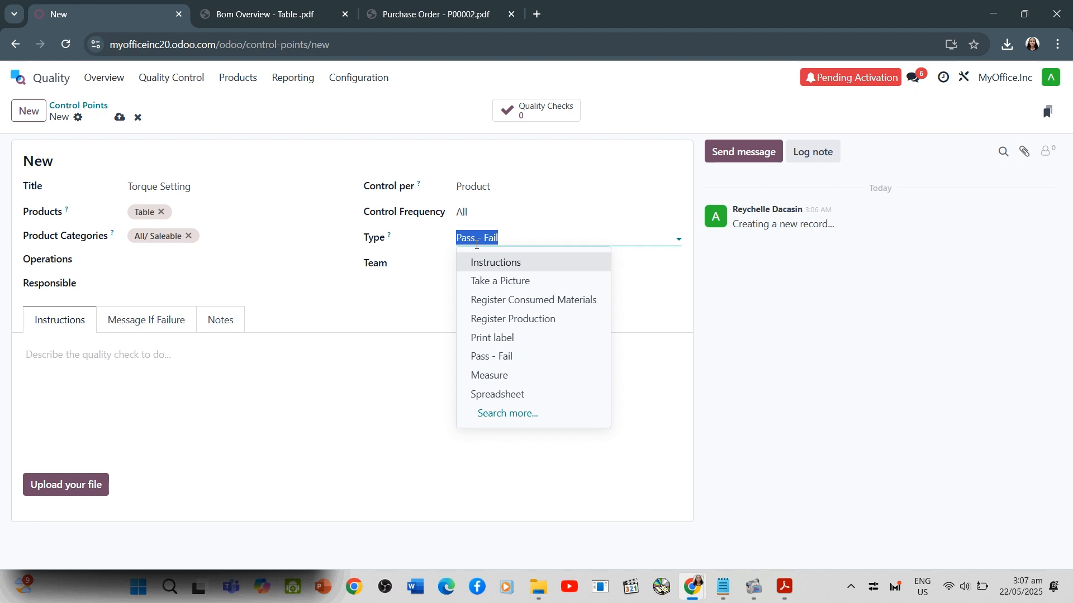
left_click(414, 267)
left_click(496, 265)
left_click(602, 275)
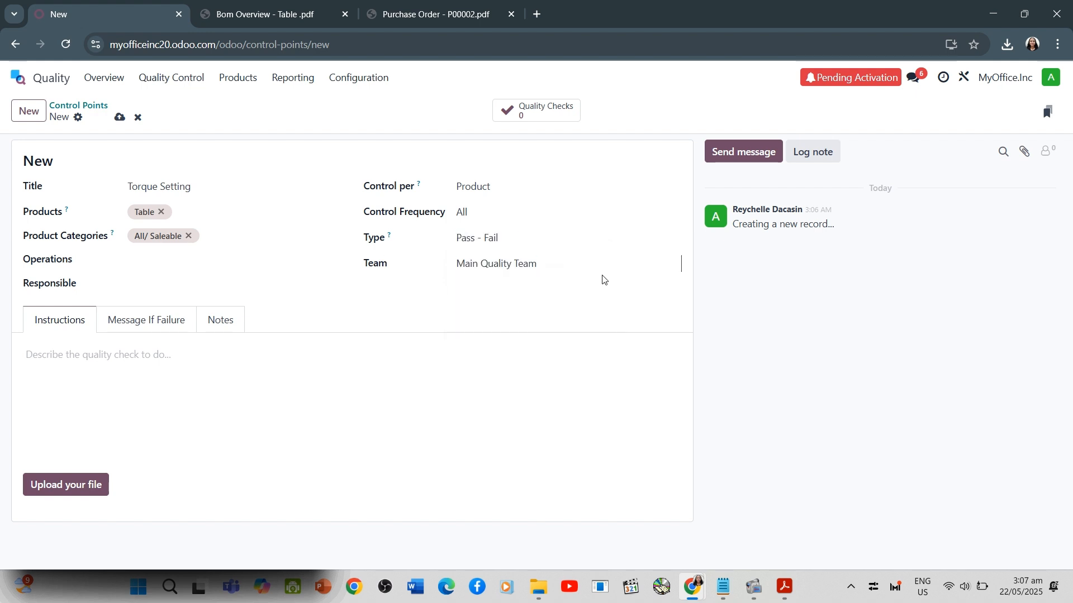
left_click(550, 239)
left_click(516, 374)
Set the control point's norm to 13 with nm as the unit
left_click(486, 289)
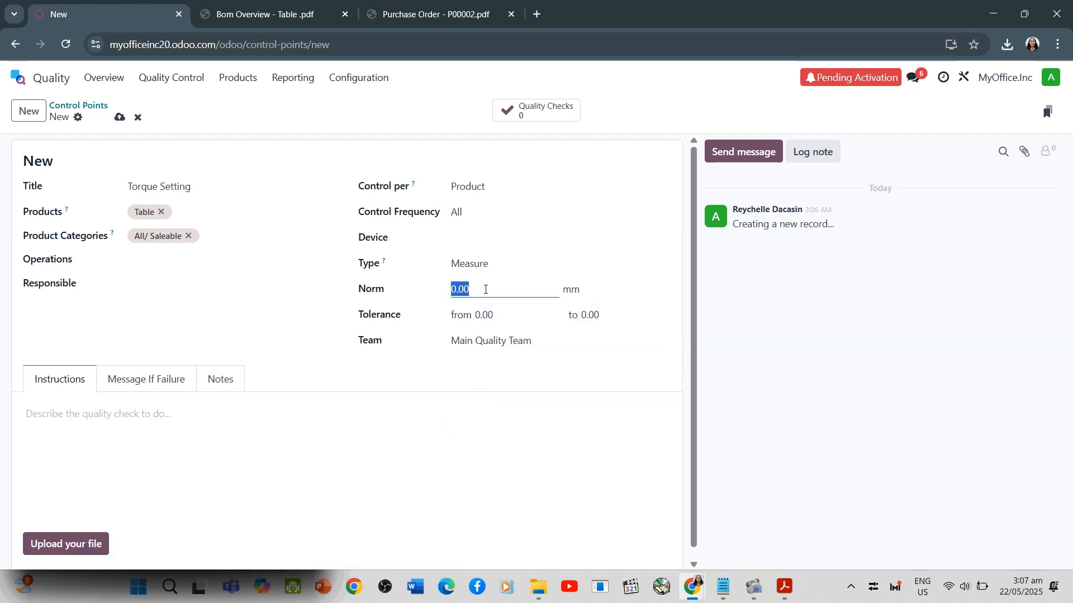
type("13")
left_click(586, 294)
key("BackSpace")
key("BackSpace")
type("nm")
Set the measurement tolerance to run from 11 to 15
left_click(477, 314)
type("11")
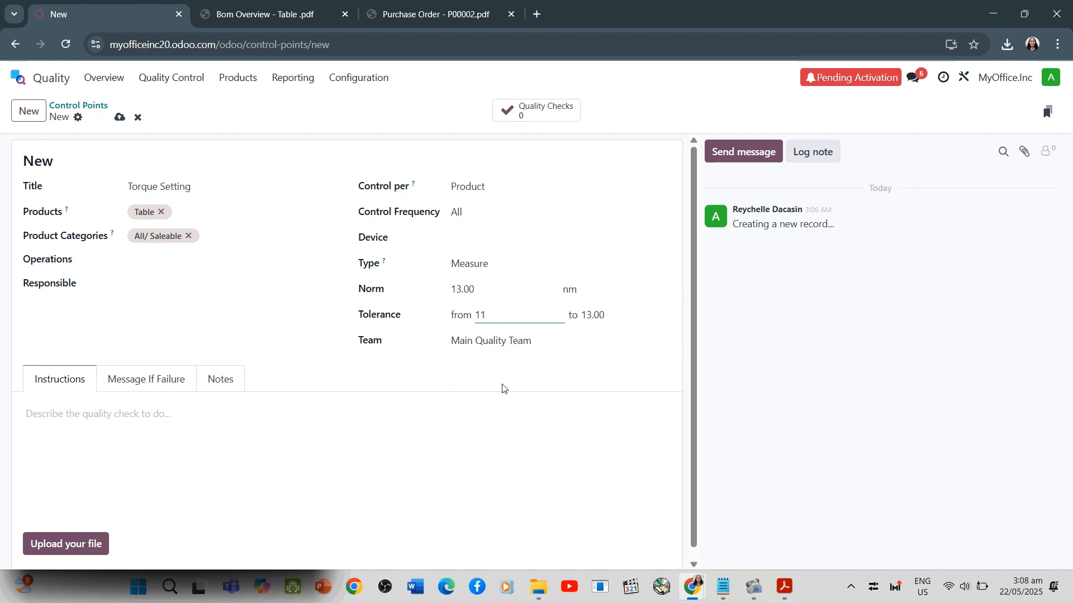
left_click(591, 318)
type("15")
left_click(150, 258)
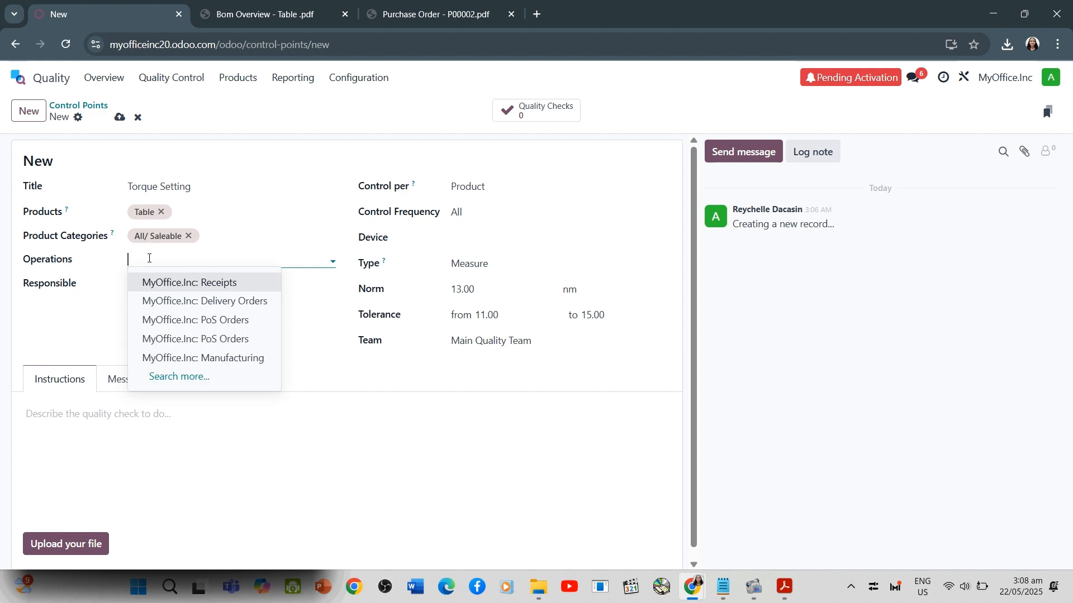
type("My")
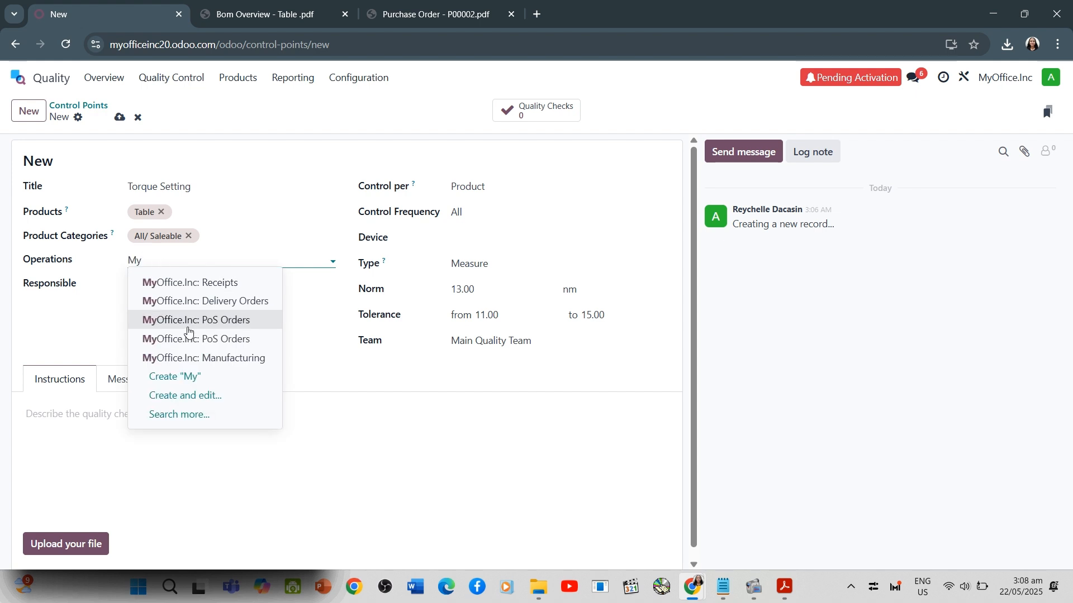
left_click(192, 359)
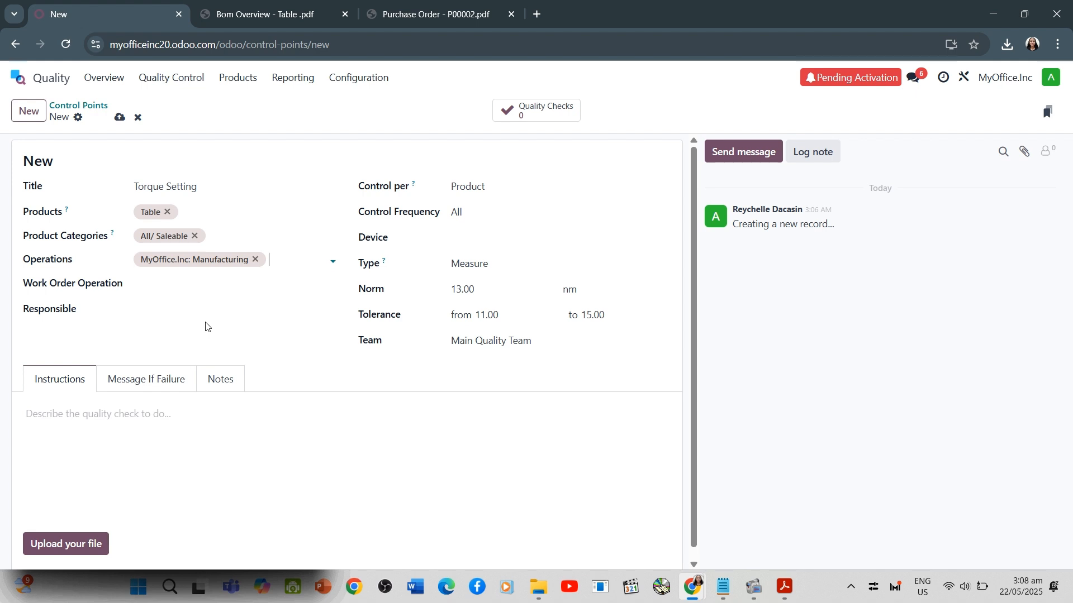
left_click(268, 284)
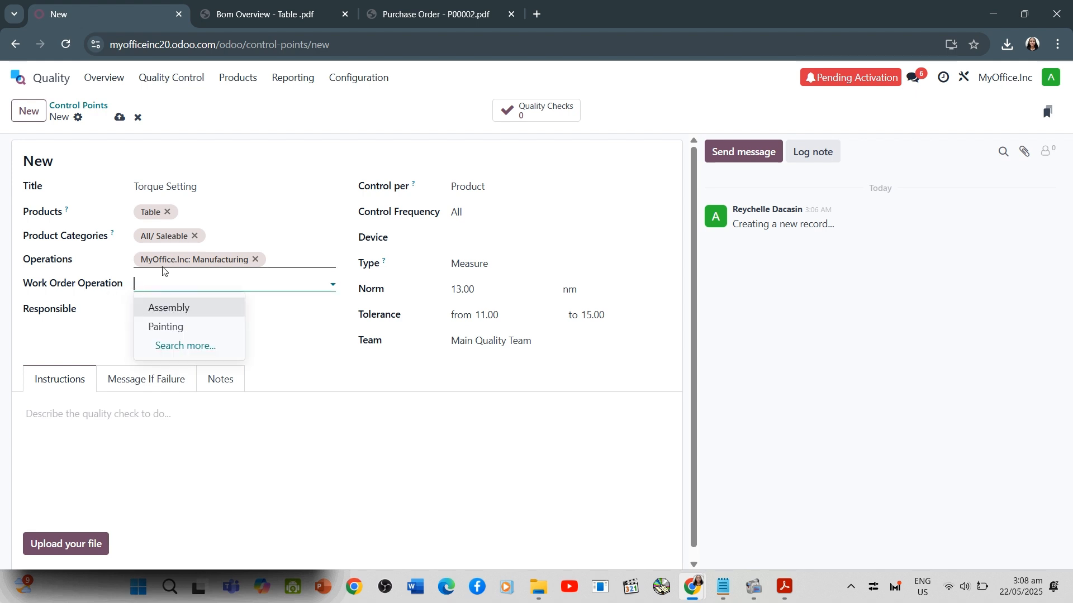
left_click(120, 413)
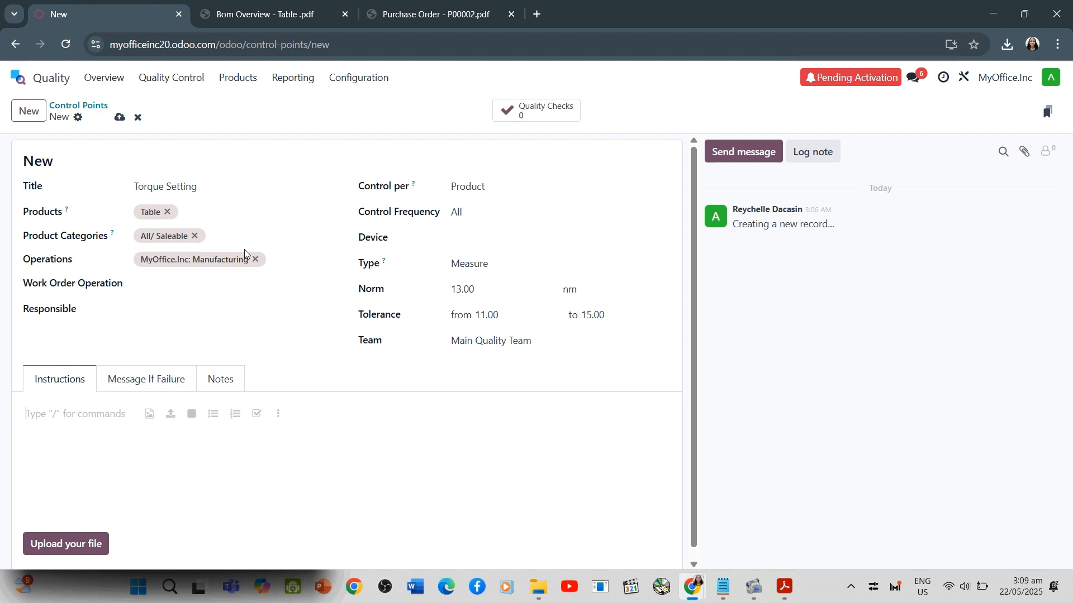
left_click(255, 259)
Create and save the operation type MyOff.:Manufacturing for the control point, with Manufacturing as type of operation and sequence prefix 0000
type("MyO")
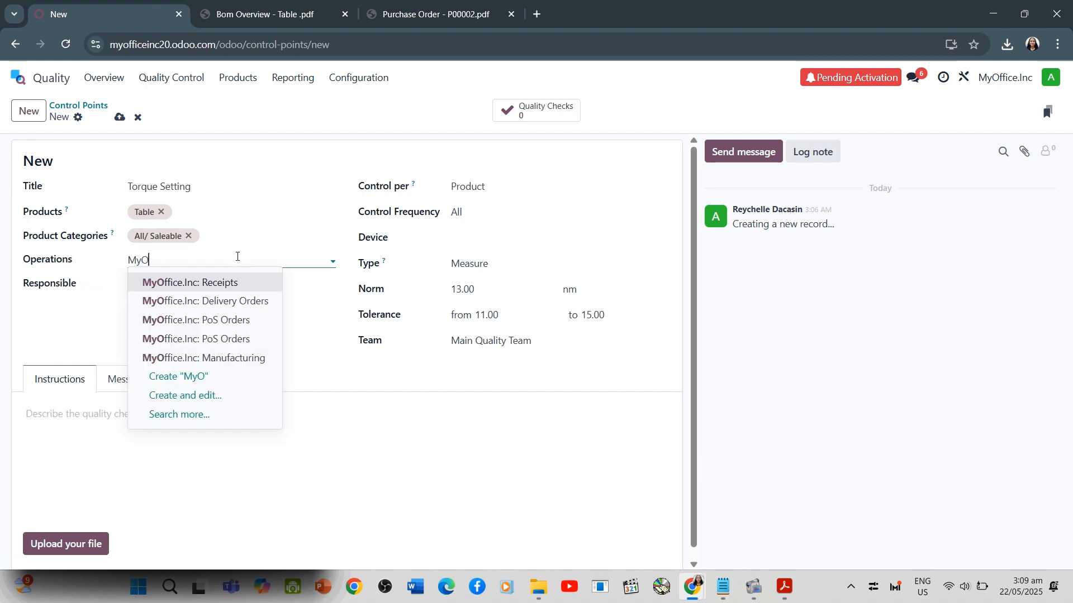
type("ff")
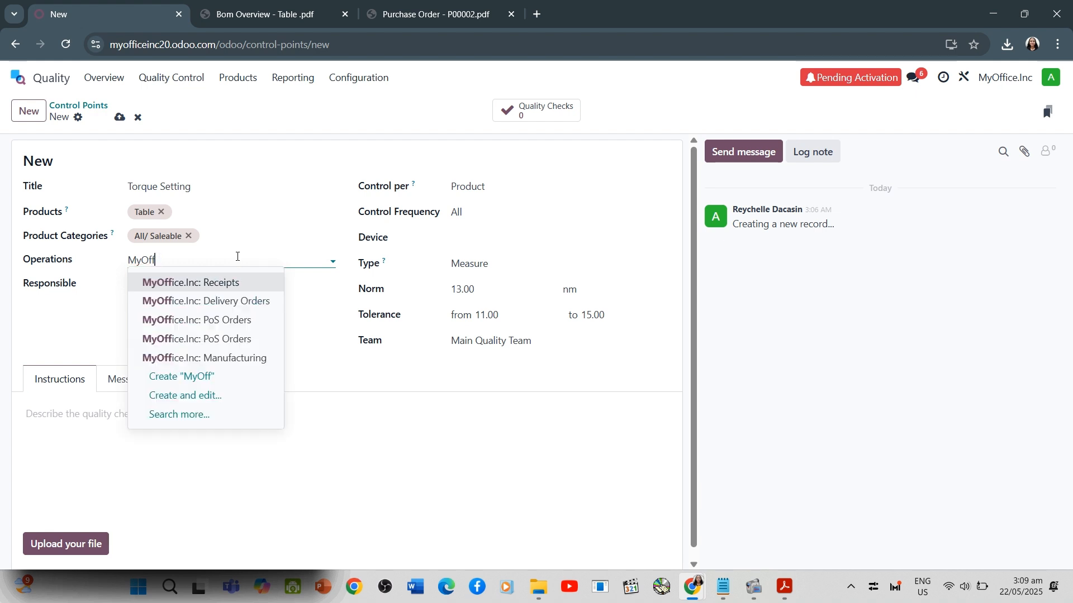
type(".:m")
key("BackSpace")
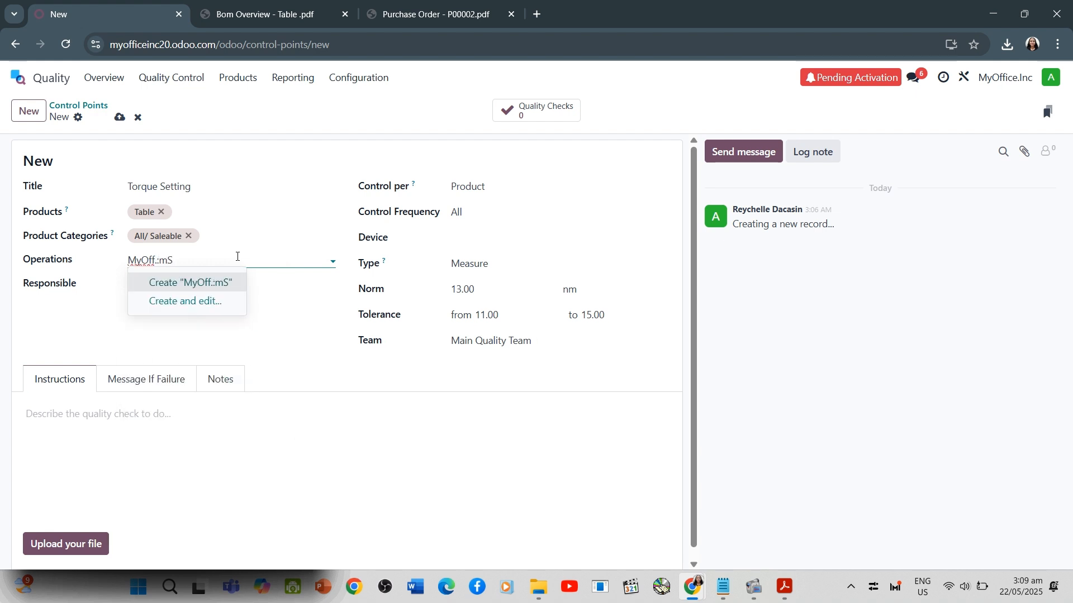
type("Manufa")
type("ct")
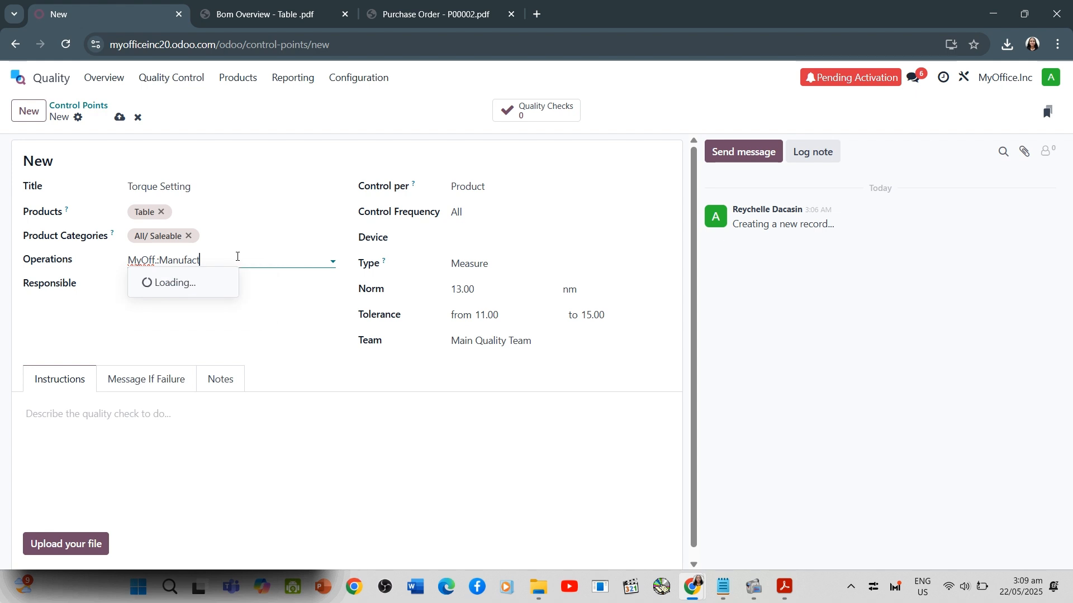
type("uring")
left_click(218, 301)
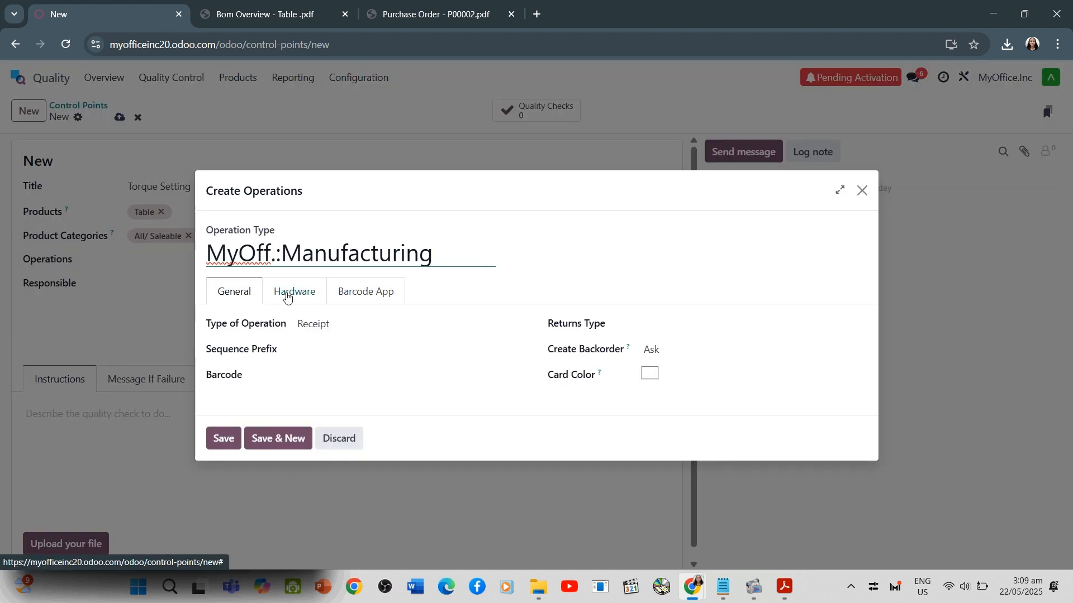
left_click(305, 323)
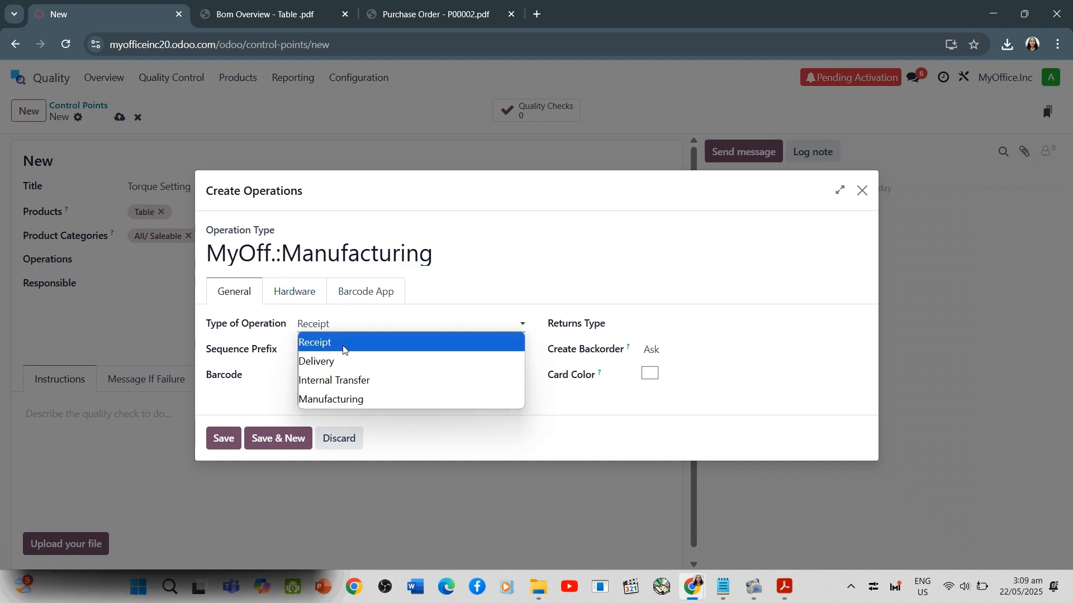
left_click(353, 399)
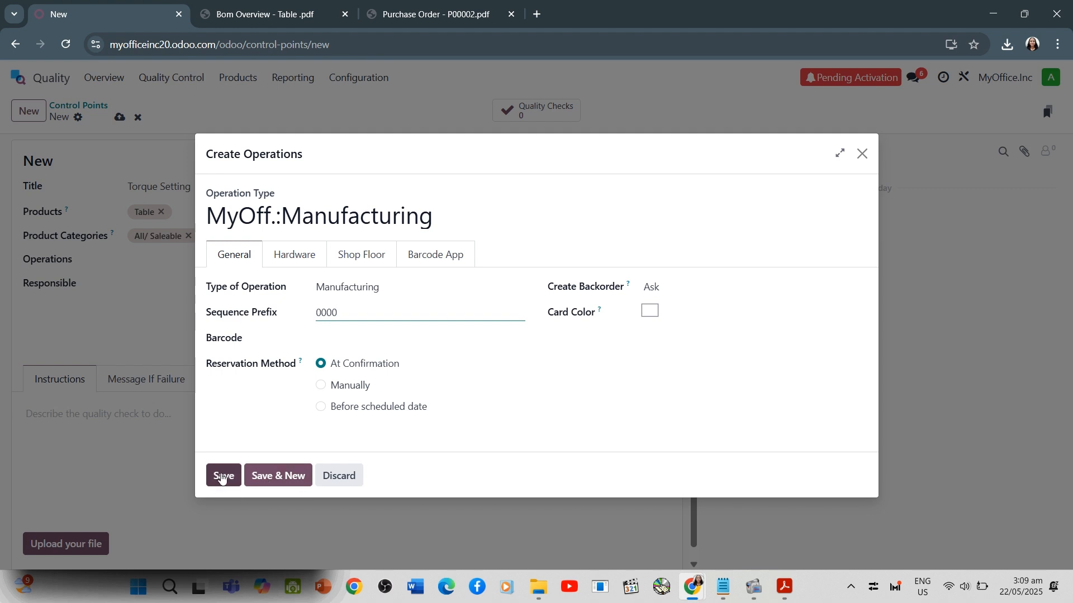
left_click(221, 477)
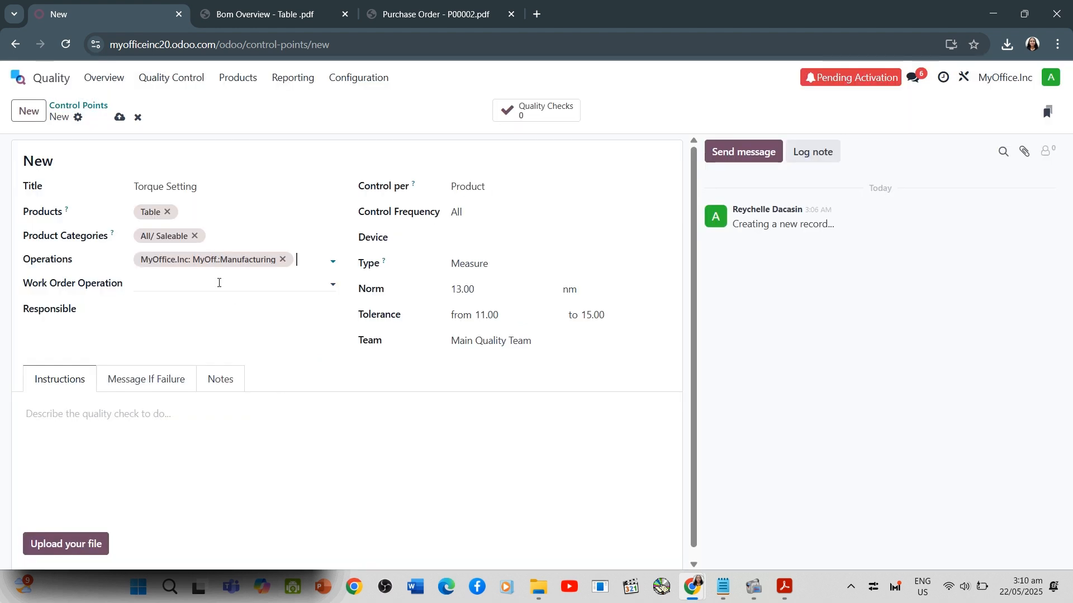
Set the control point's work order operation to Assembly and leave the responsible person blank
left_click(219, 282)
left_click(192, 309)
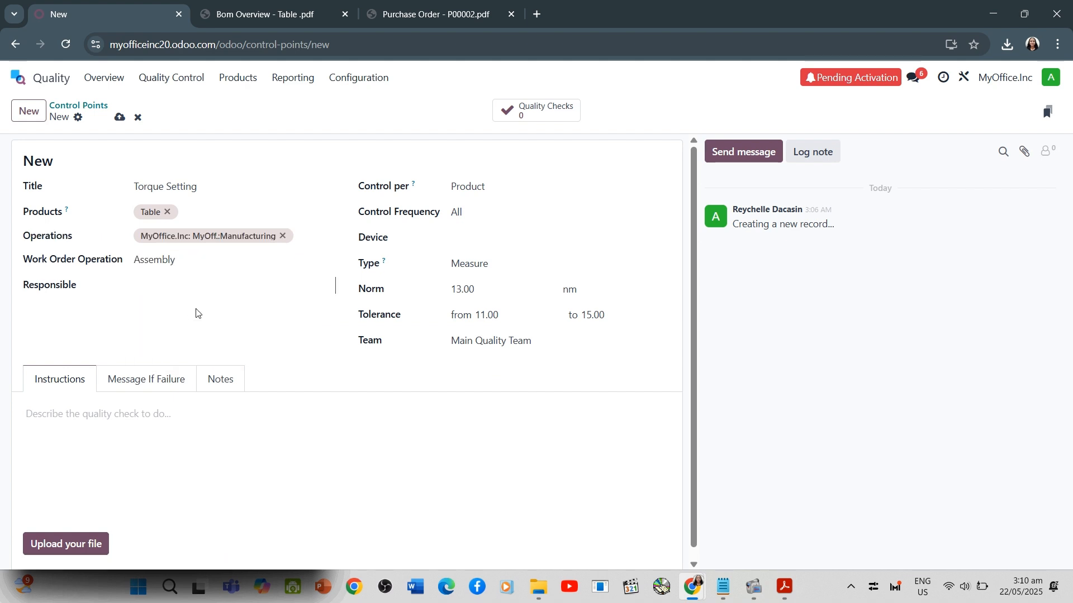
left_click(189, 278)
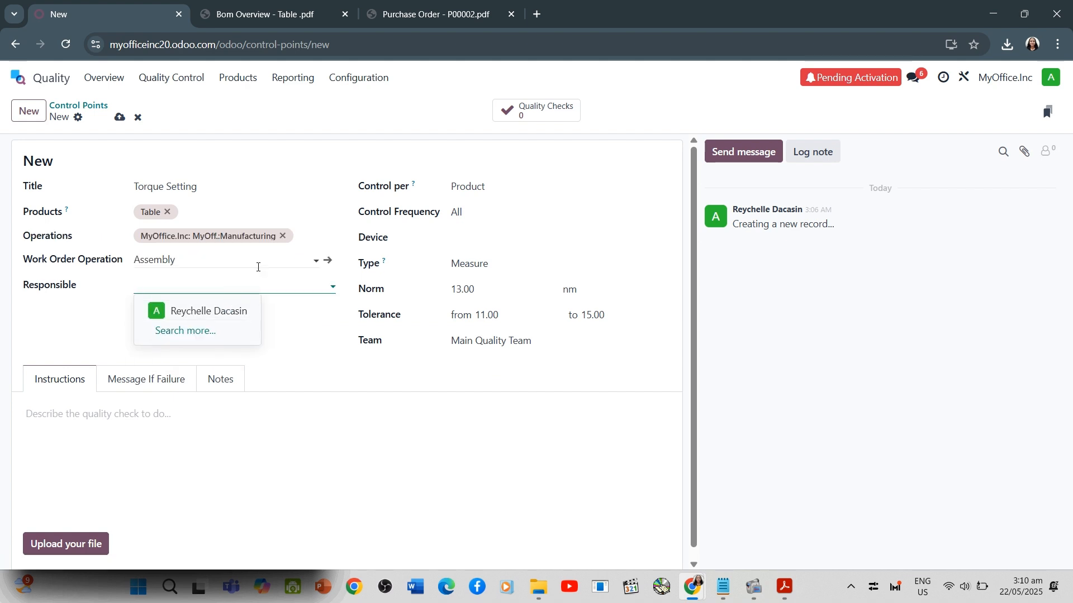
left_click(311, 299)
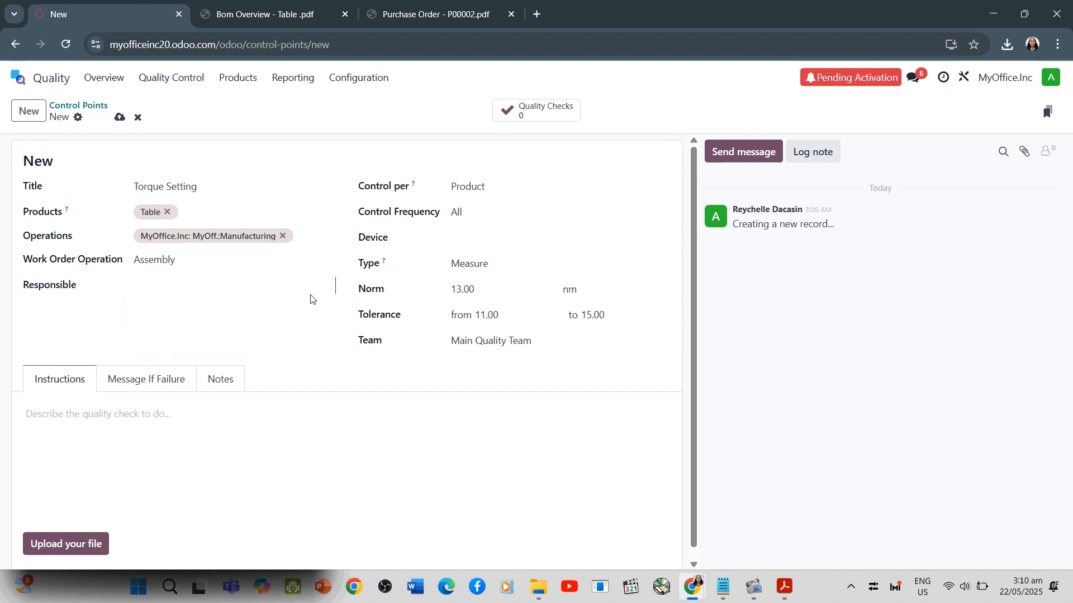
Check the control point's failure message, instructions and notes sections, and save the control point
left_click(171, 378)
left_click(62, 384)
left_click(217, 385)
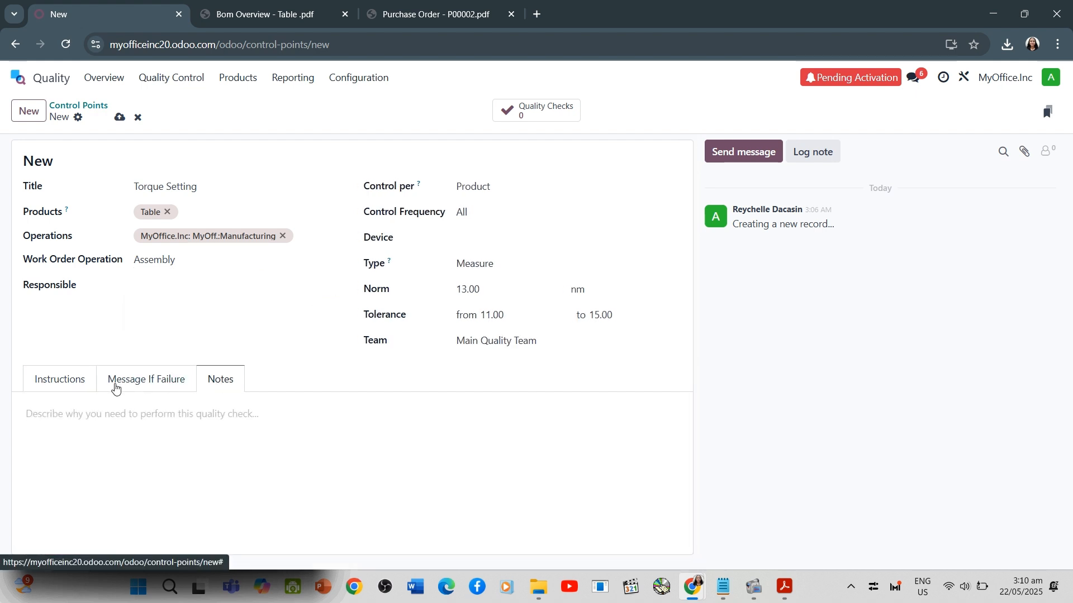
left_click(60, 384)
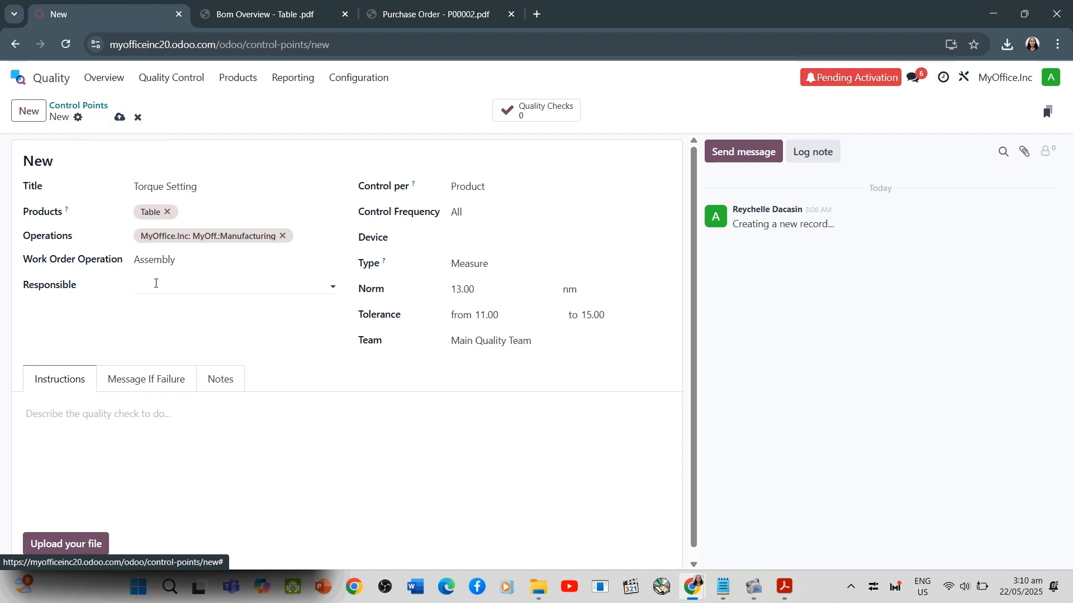
left_click(118, 118)
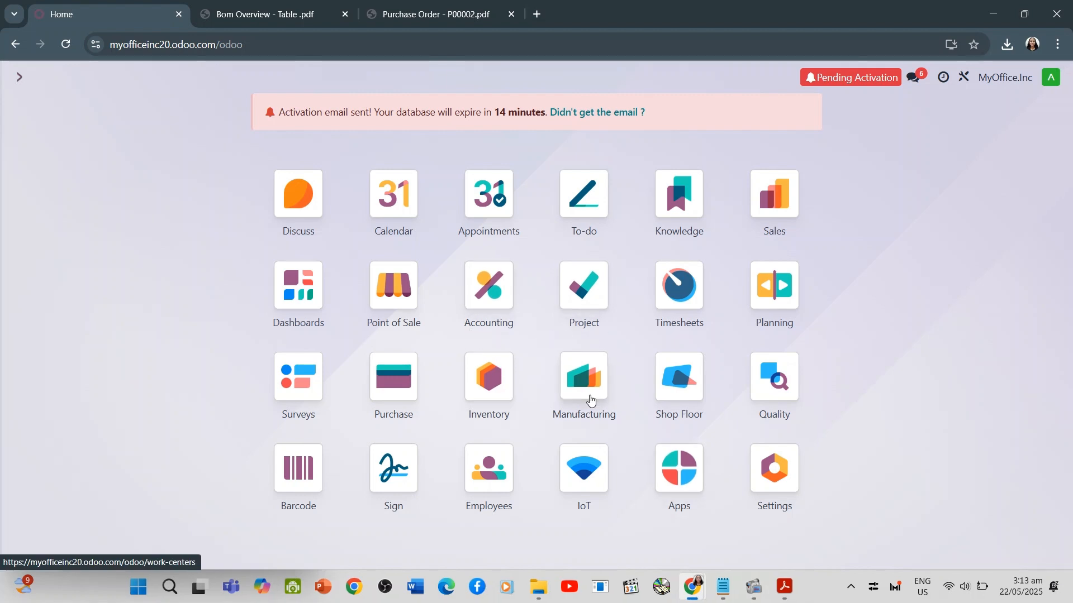
Switch to the Manufacturing app and start a new manufacturing order
left_click(591, 398)
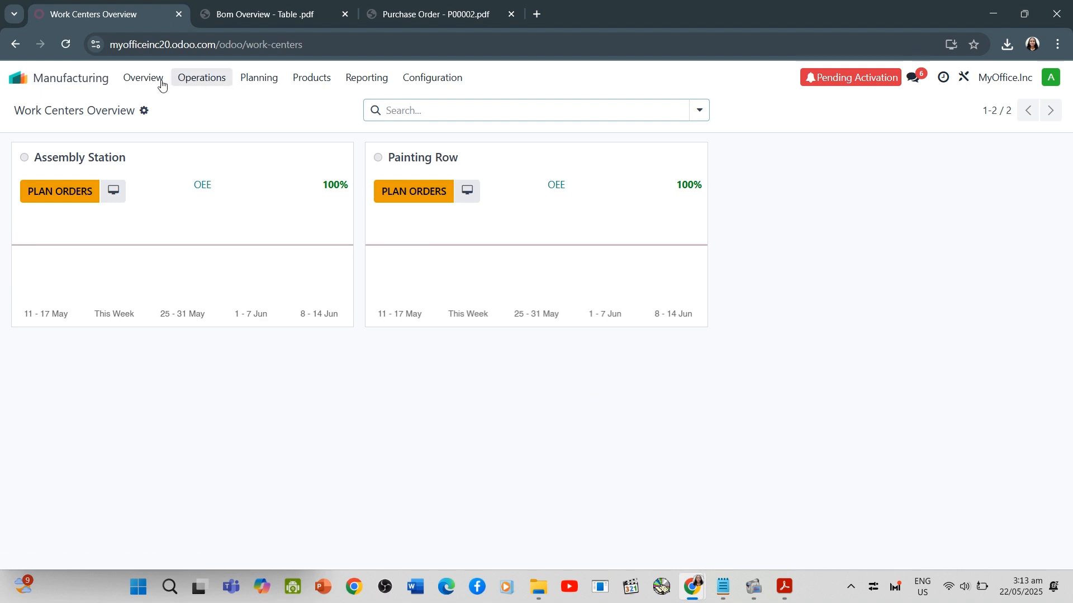
left_click(183, 78)
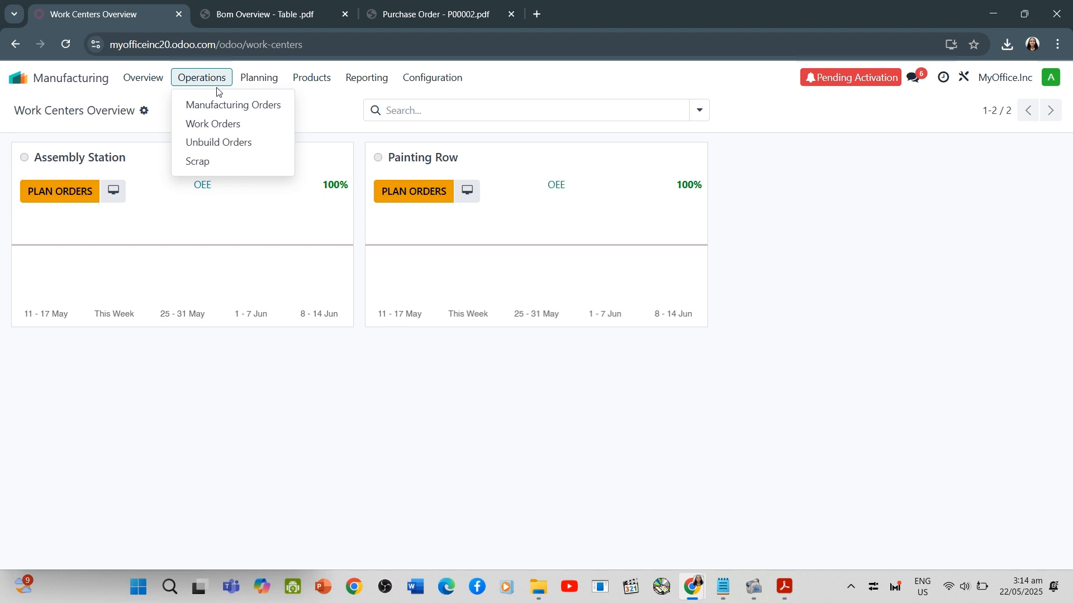
left_click(235, 105)
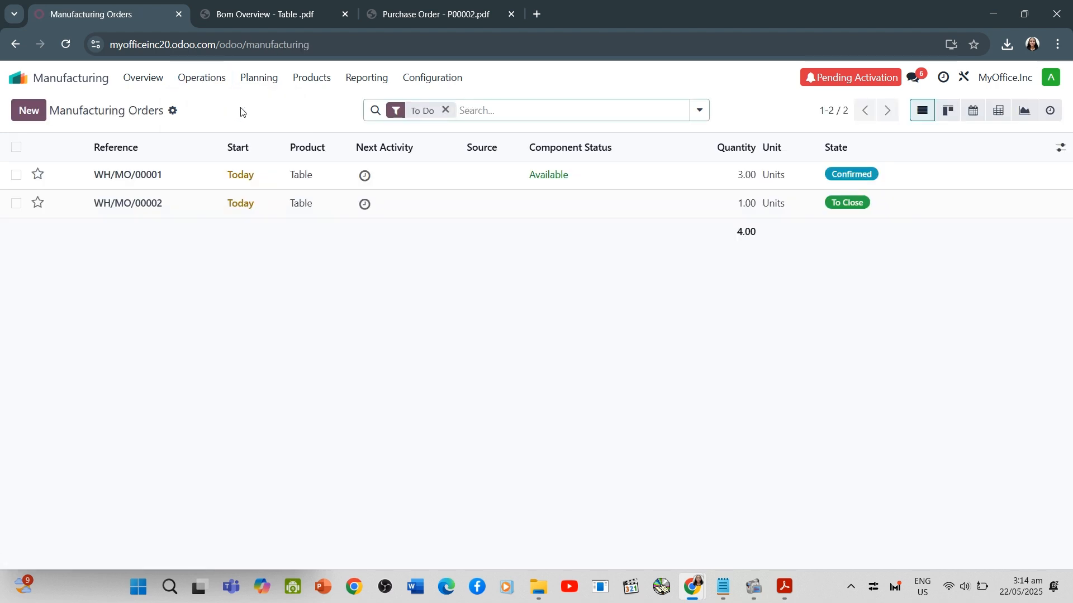
left_click(29, 111)
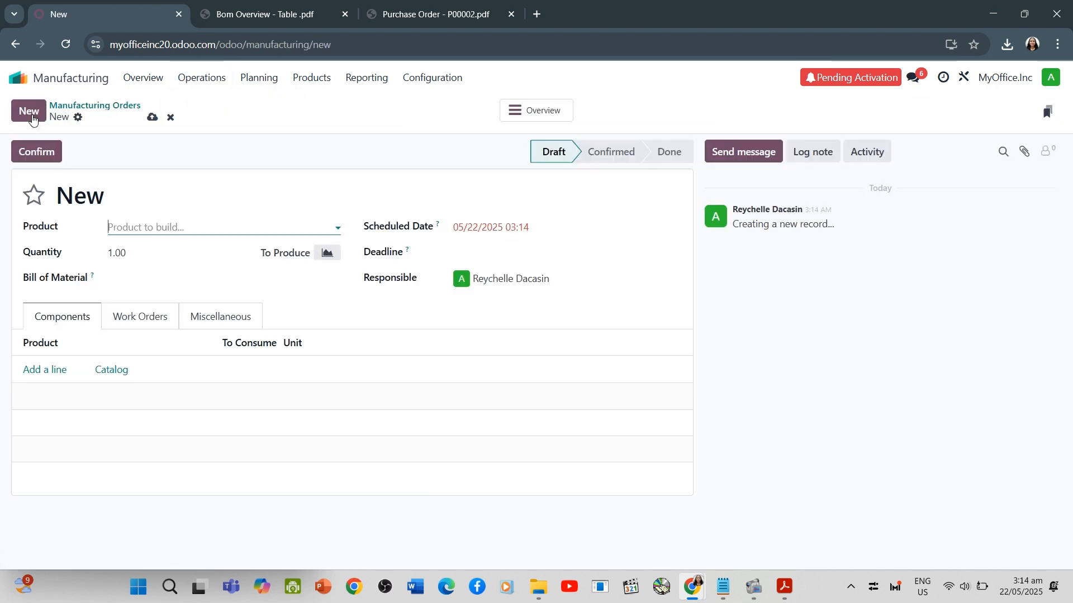
Choose Table as the product to build and save the manufacturing order
left_click(163, 224)
type("t")
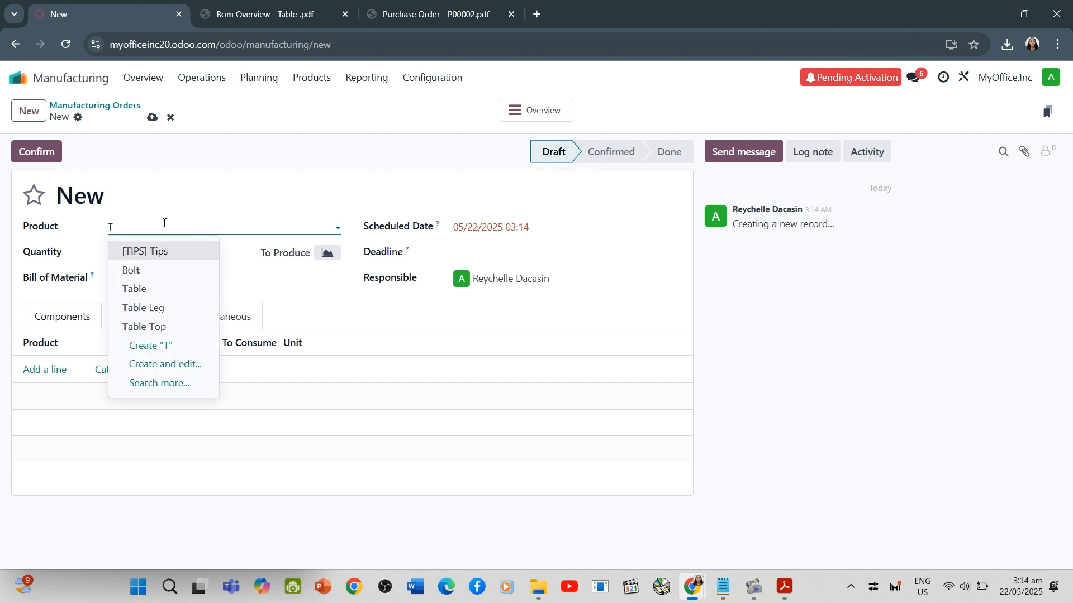
left_click(166, 289)
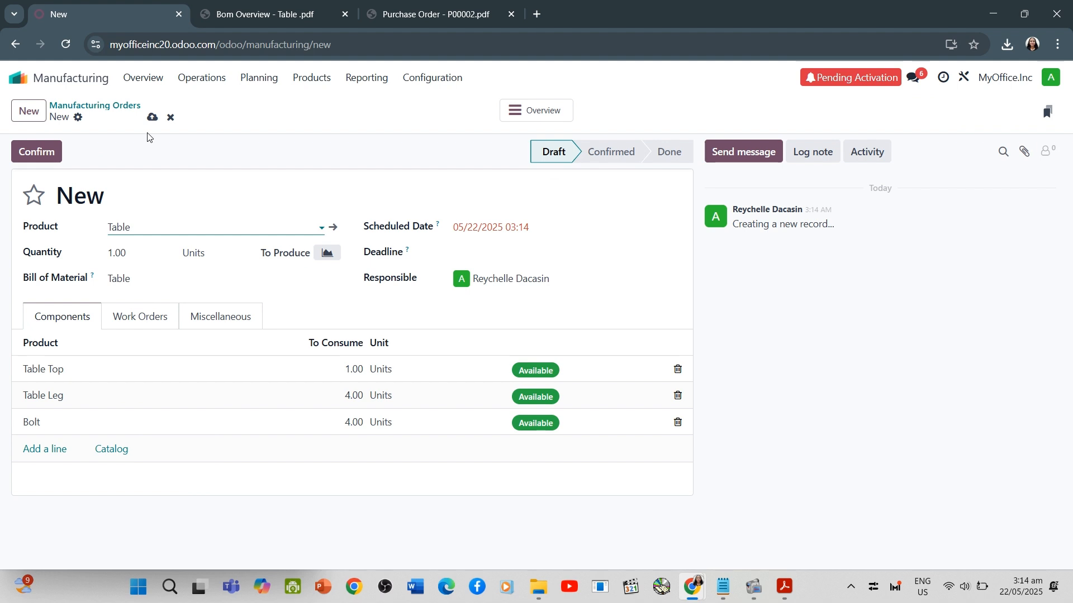
left_click(152, 118)
Open the Assembly work order for the Table from the list of work orders
left_click(202, 77)
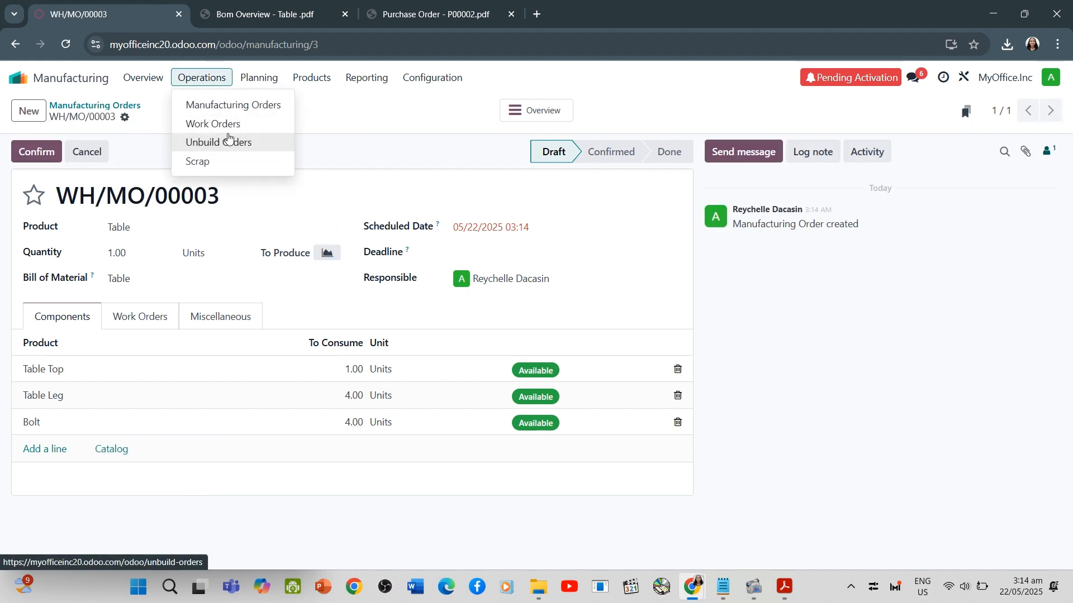
left_click(218, 123)
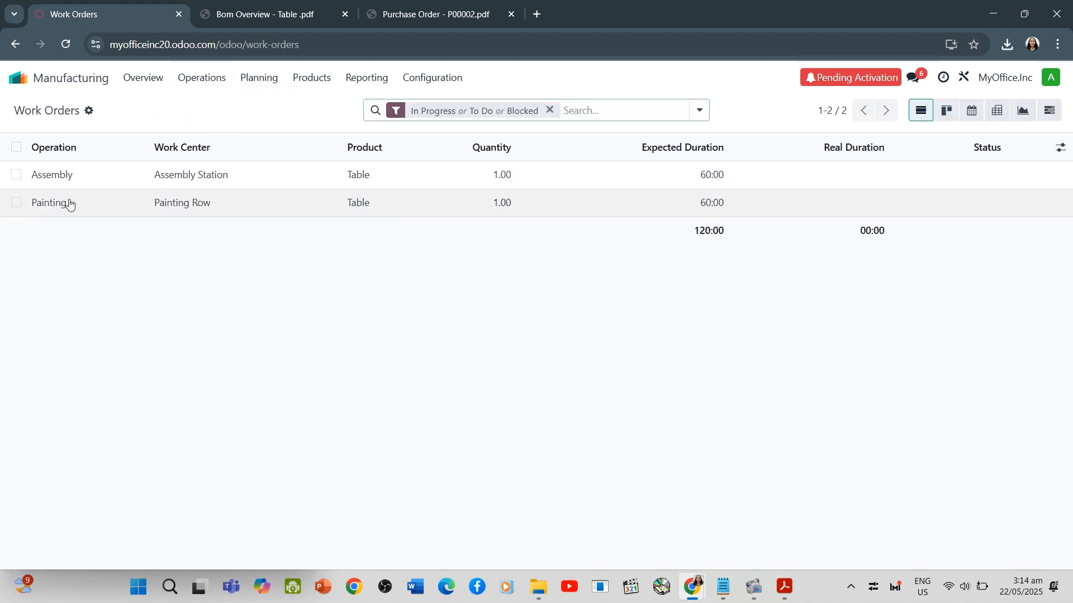
left_click(68, 179)
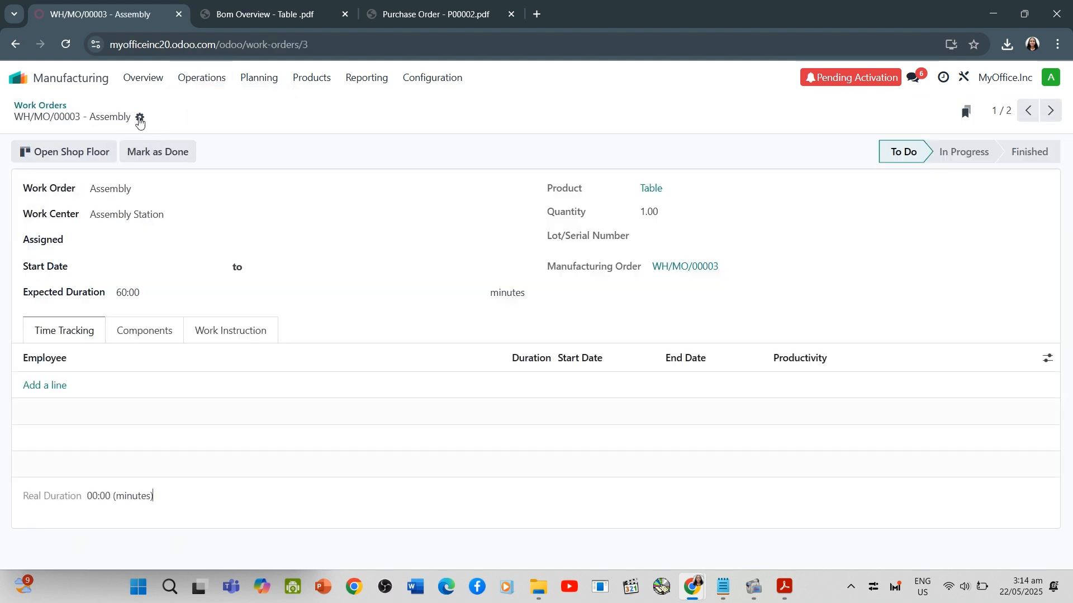
Mark the Table's Assembly work order as done and check its components, work instruction and time tracking sections
left_click(139, 118)
left_click(128, 156)
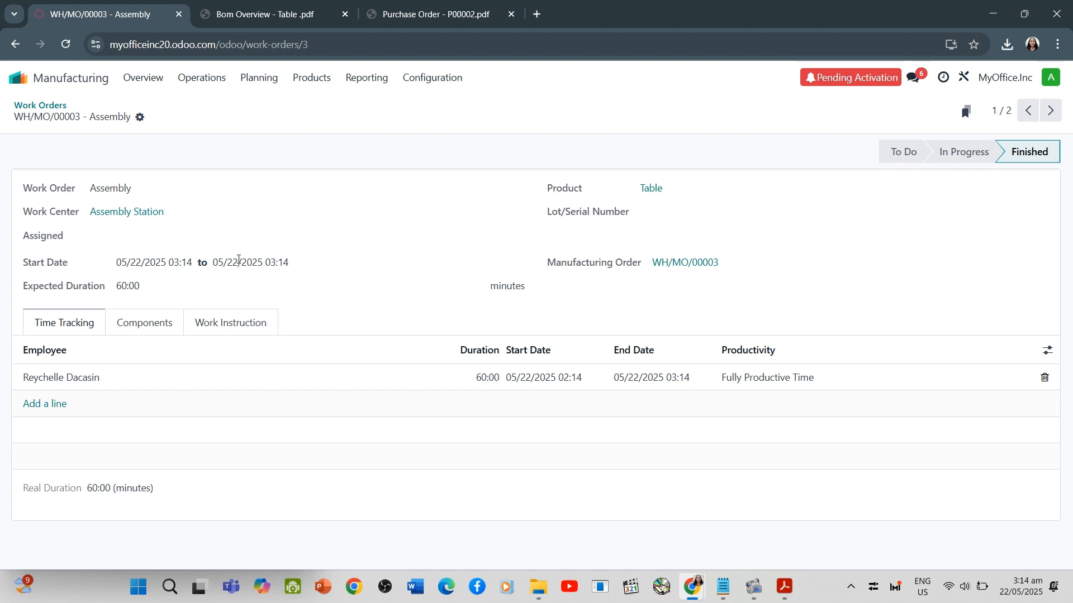
left_click(157, 328)
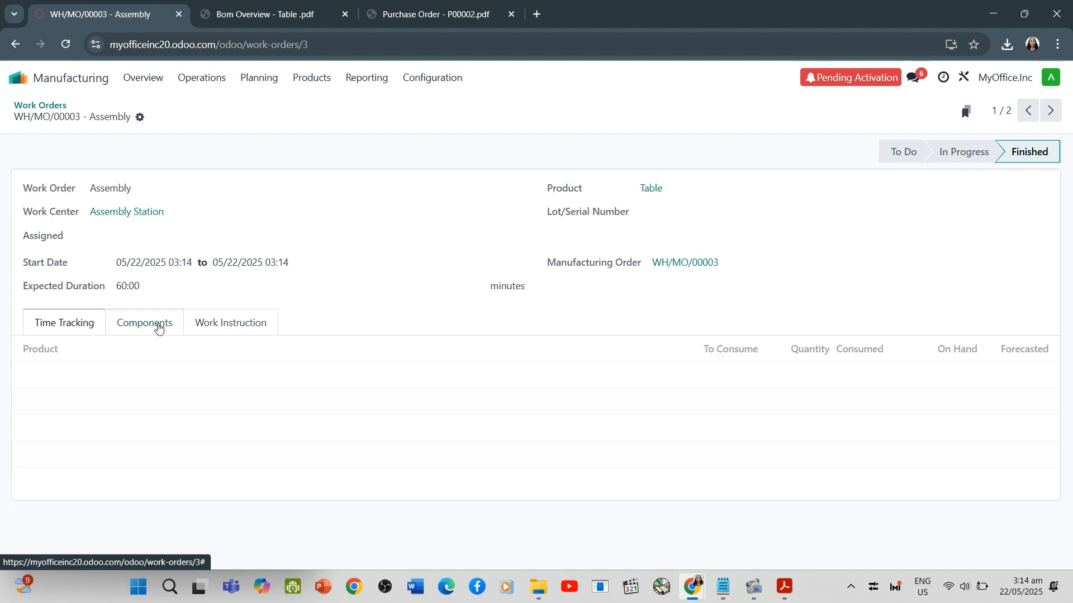
left_click(212, 325)
left_click(69, 329)
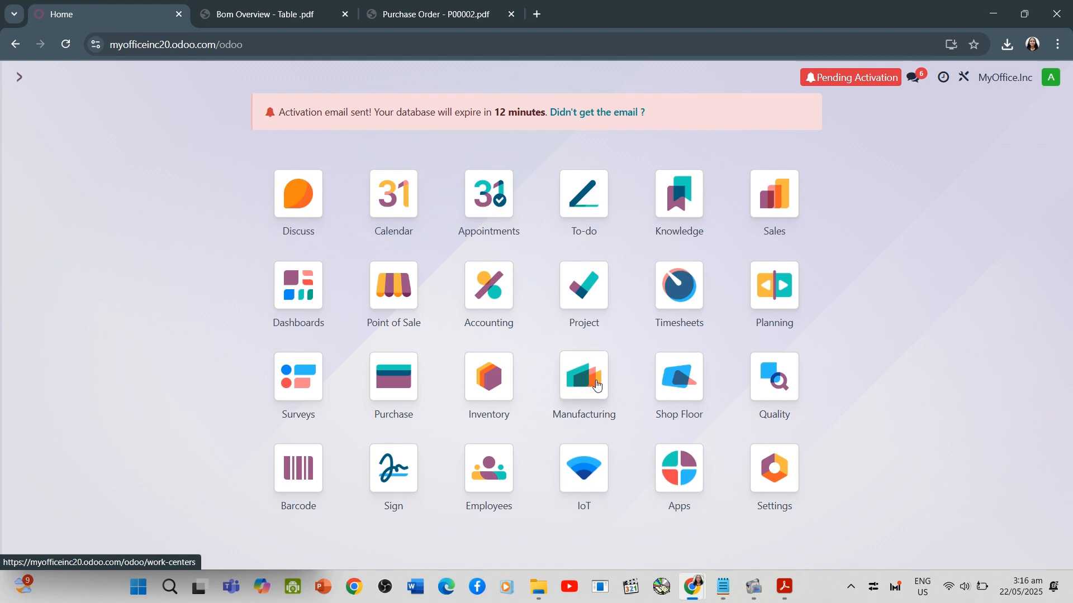
Open the Table's bill of materials in the Manufacturing app
left_click(594, 395)
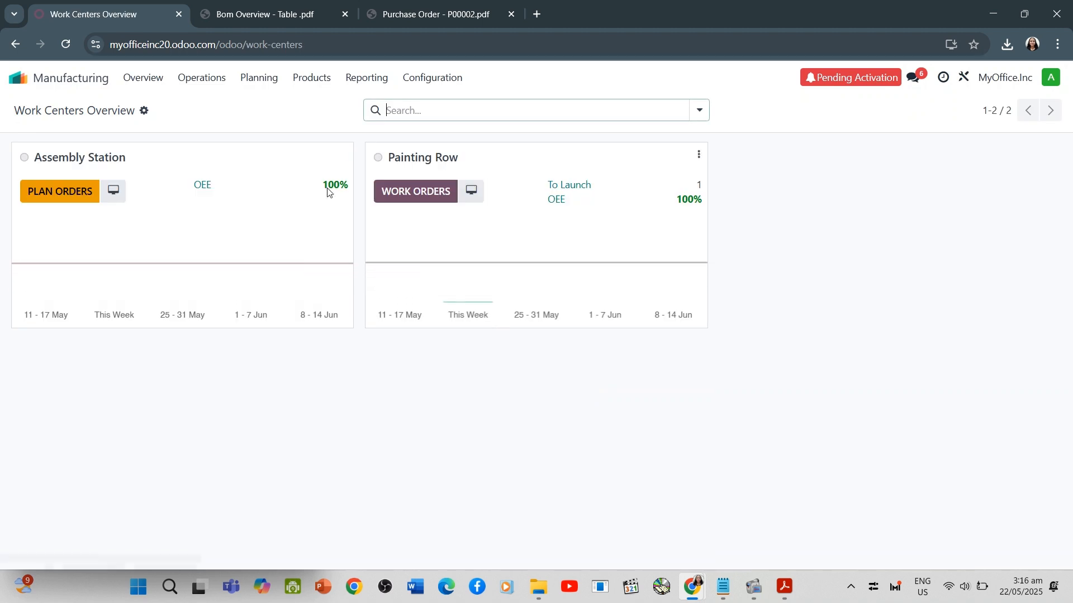
left_click(307, 83)
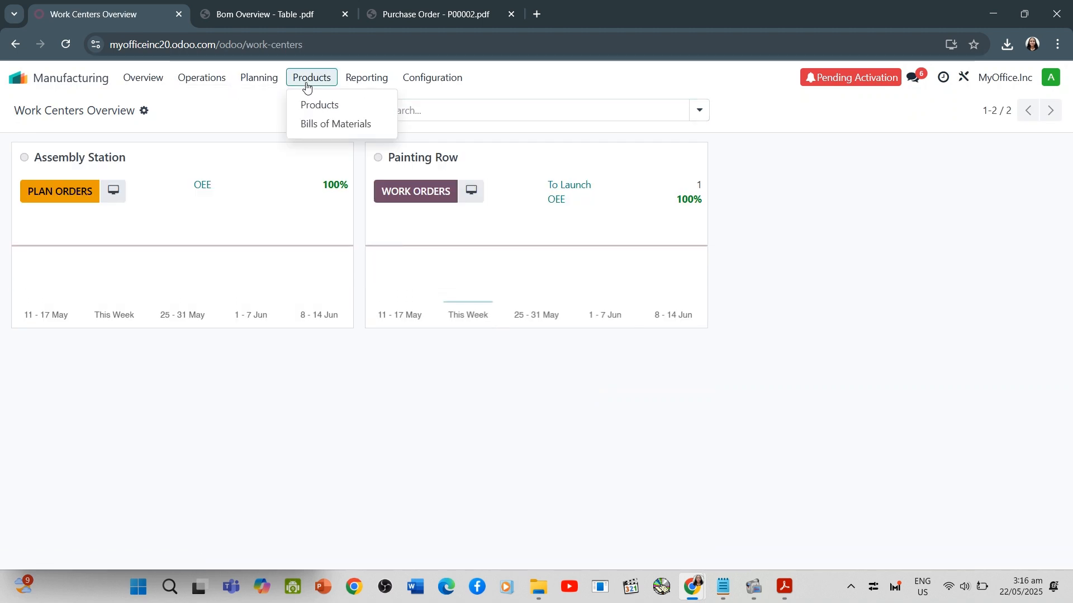
left_click(323, 124)
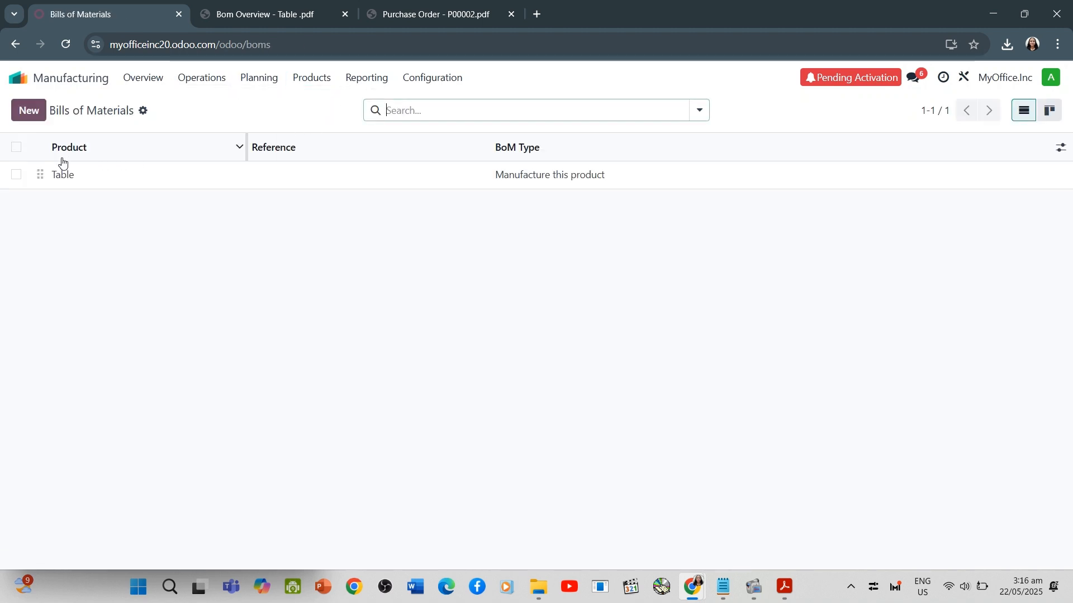
left_click(65, 154)
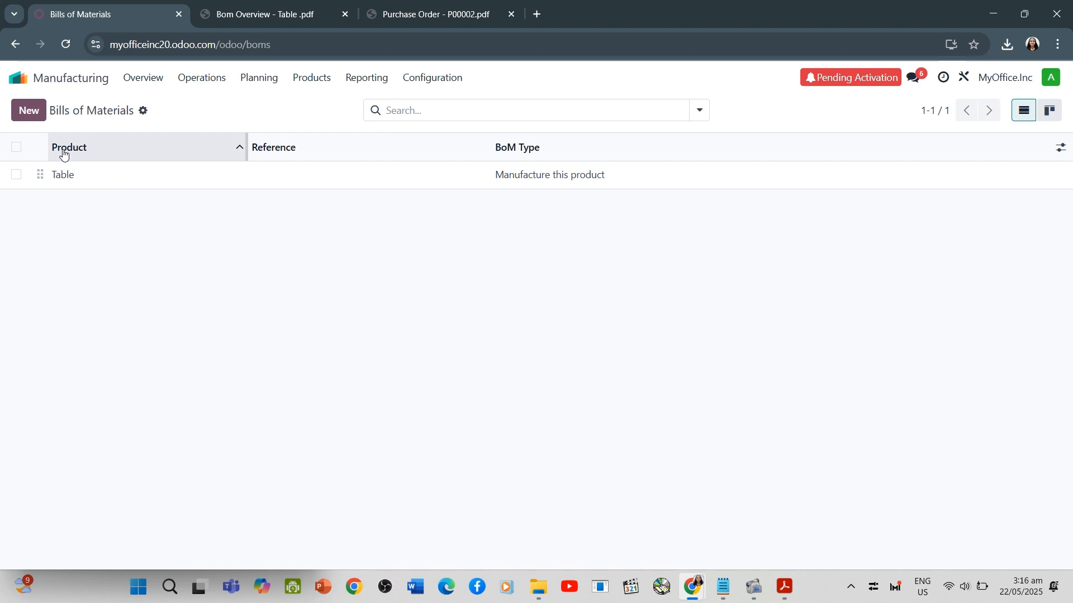
left_click(88, 179)
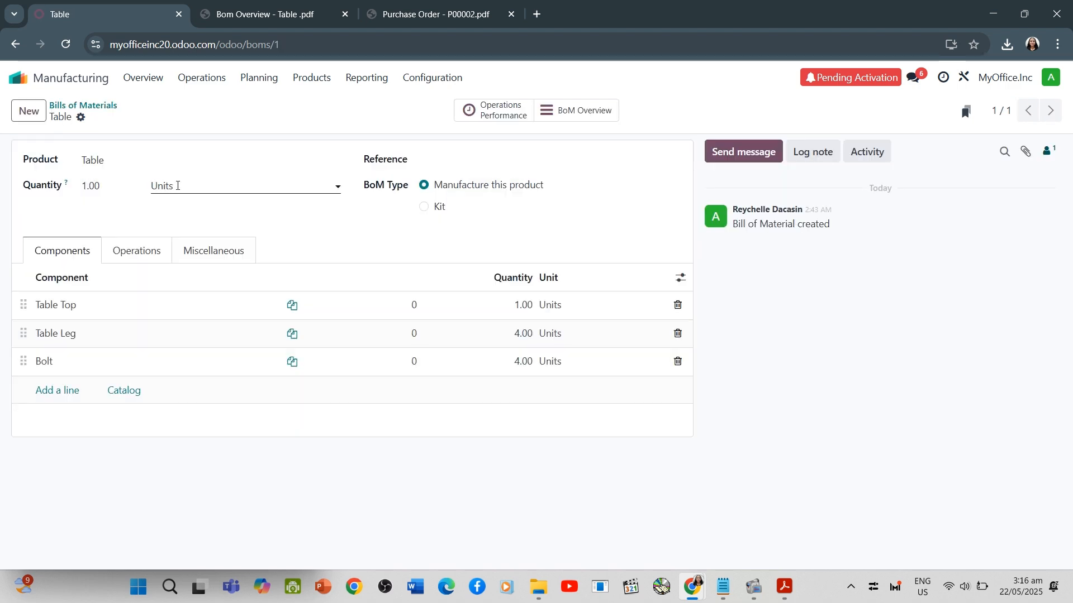
Print the BoM Overview report for the Table and look through the resulting PDF
left_click(81, 118)
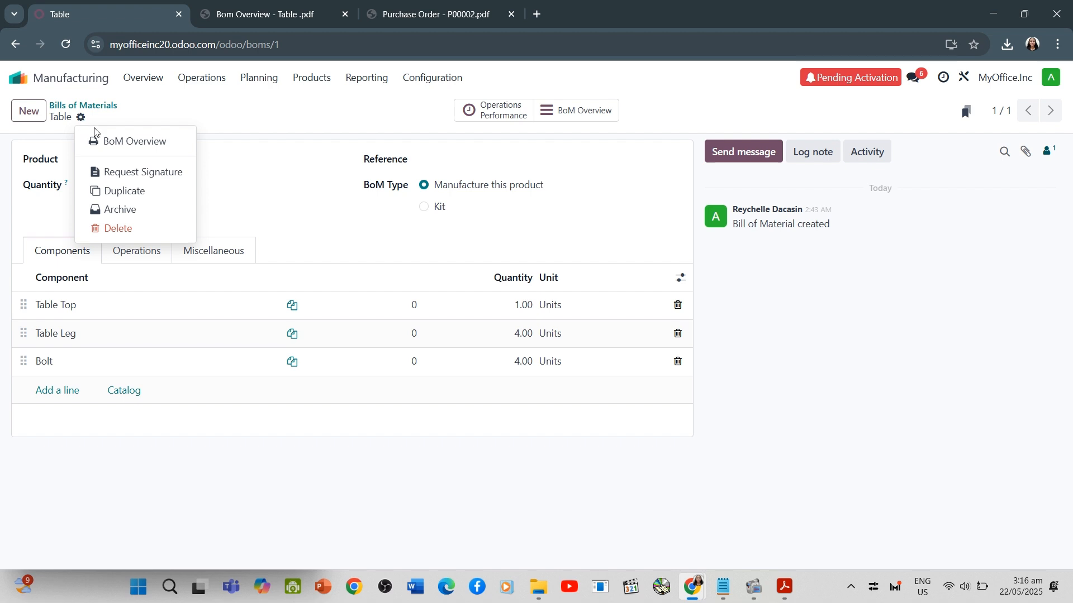
left_click(119, 143)
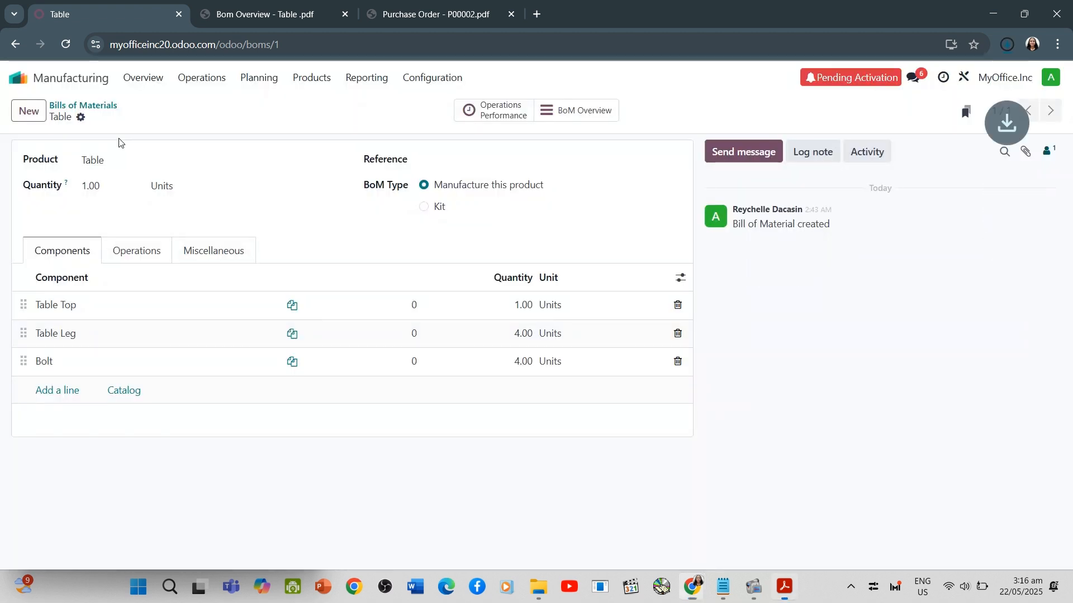
left_click(848, 89)
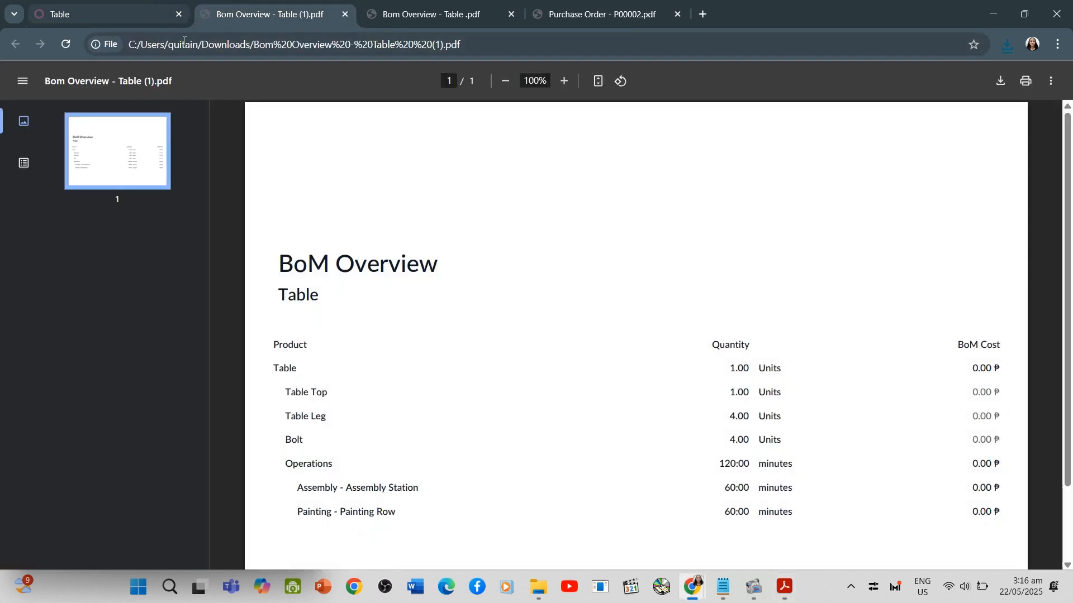
scroll(366, 211, "down", 2)
scroll(403, 237, "up", 2)
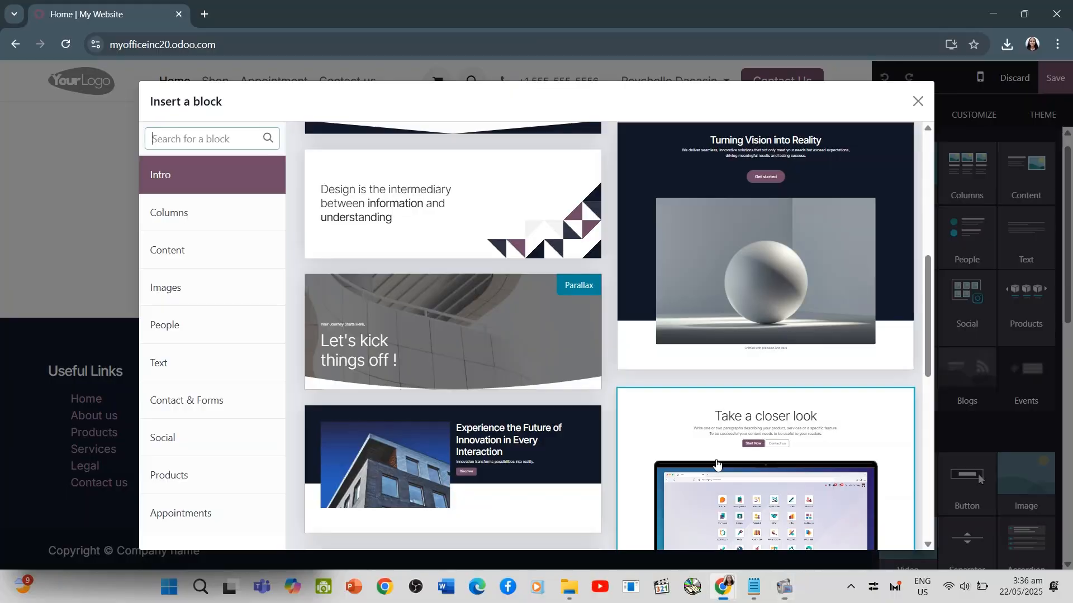
mouse_move(785, 587)
left_click(732, 515)
left_click(781, 460)
left_click(781, 460)
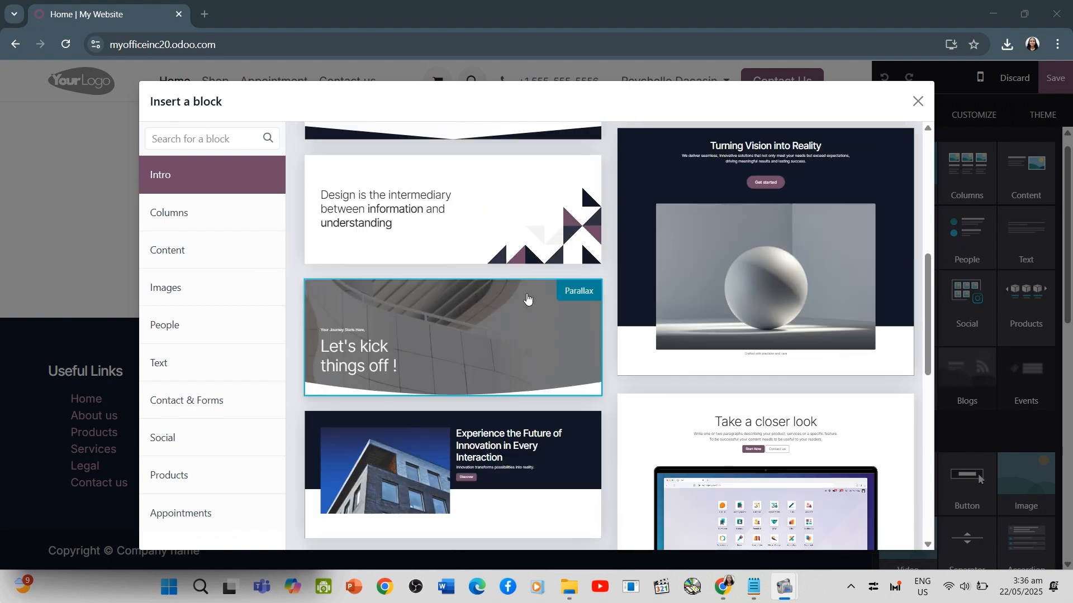
Insert the Intro parallax block with the headline "Let's kick things off !" into the website's home page
scroll(502, 255, "up", 5)
scroll(503, 255, "up", 3)
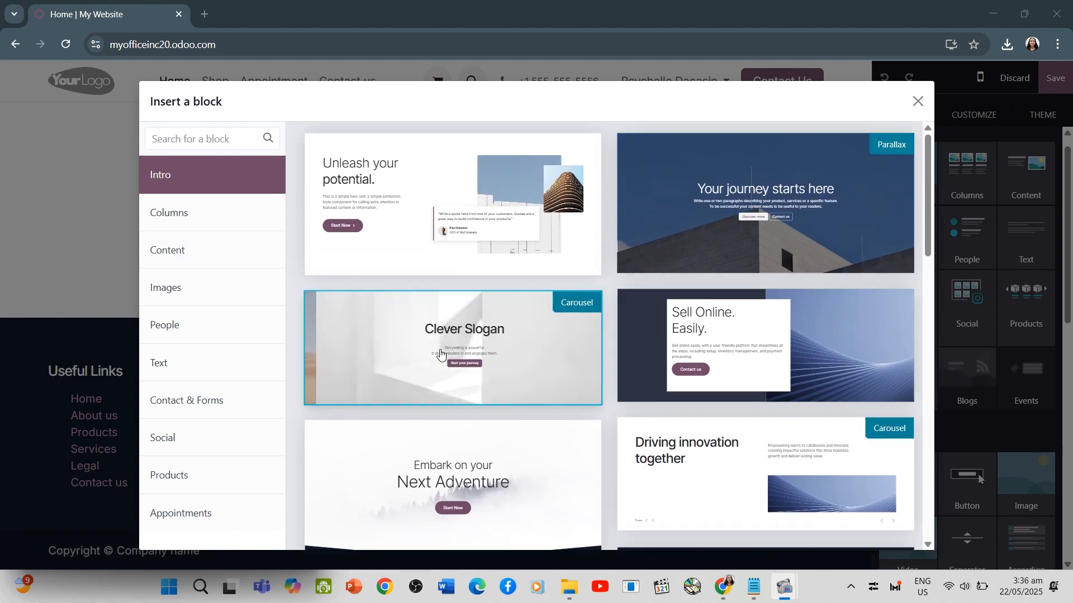
scroll(455, 353, "down", 8)
left_click(487, 369)
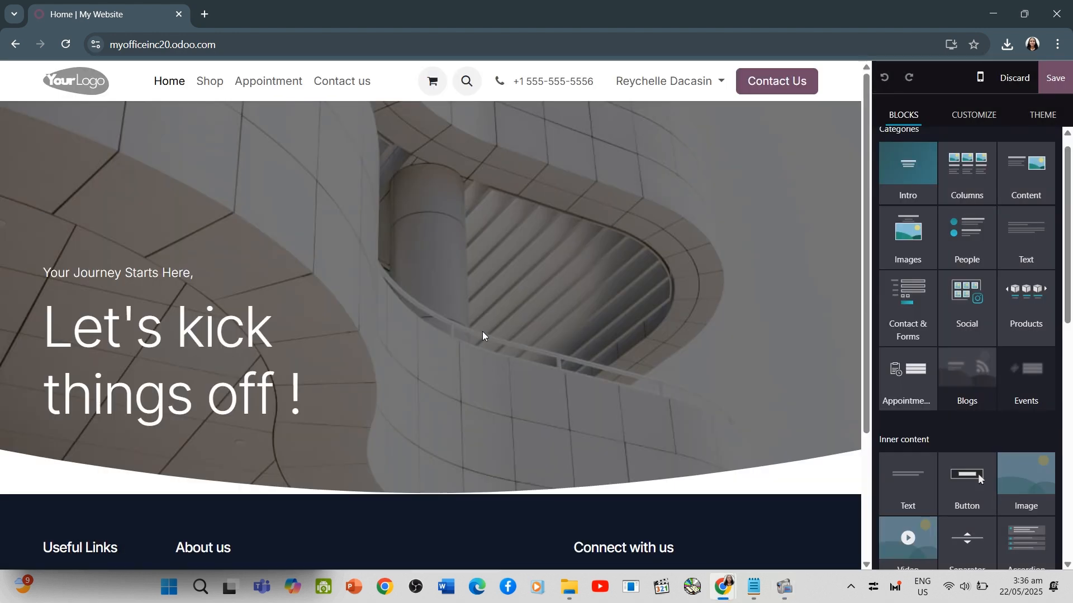
Set the second main color of the website theme to the dark shade #0D101C
left_click(1035, 119)
left_click(912, 183)
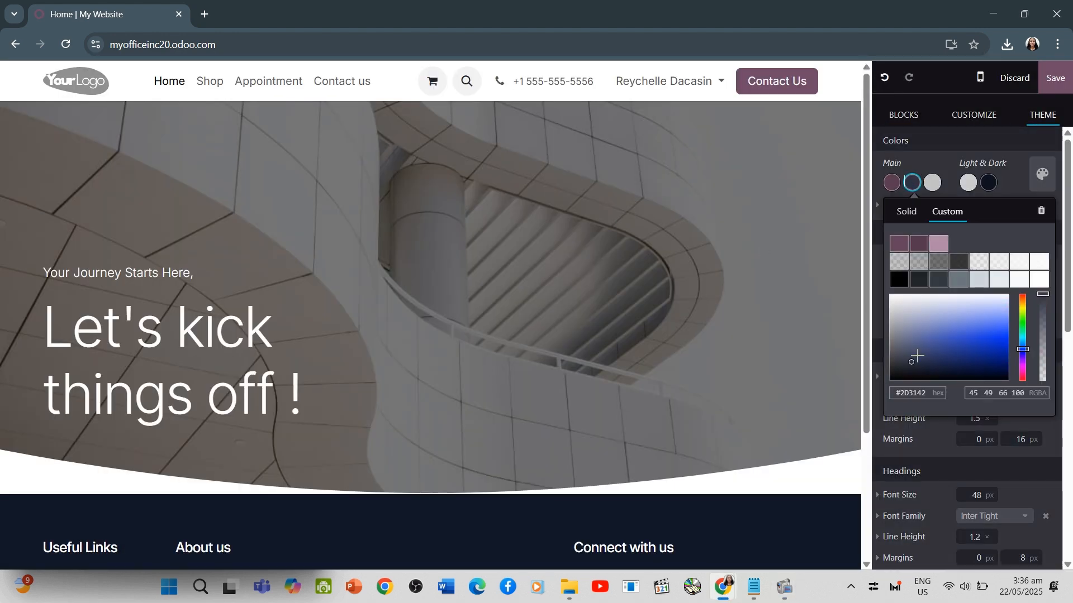
left_click_drag(963, 355, 934, 373)
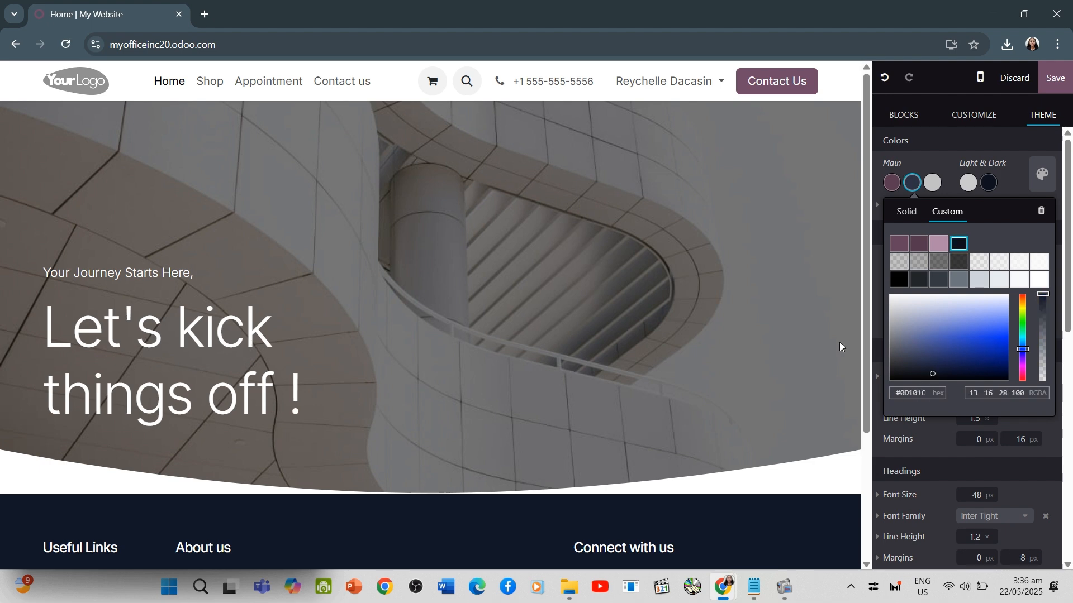
left_click(466, 188)
left_click(888, 114)
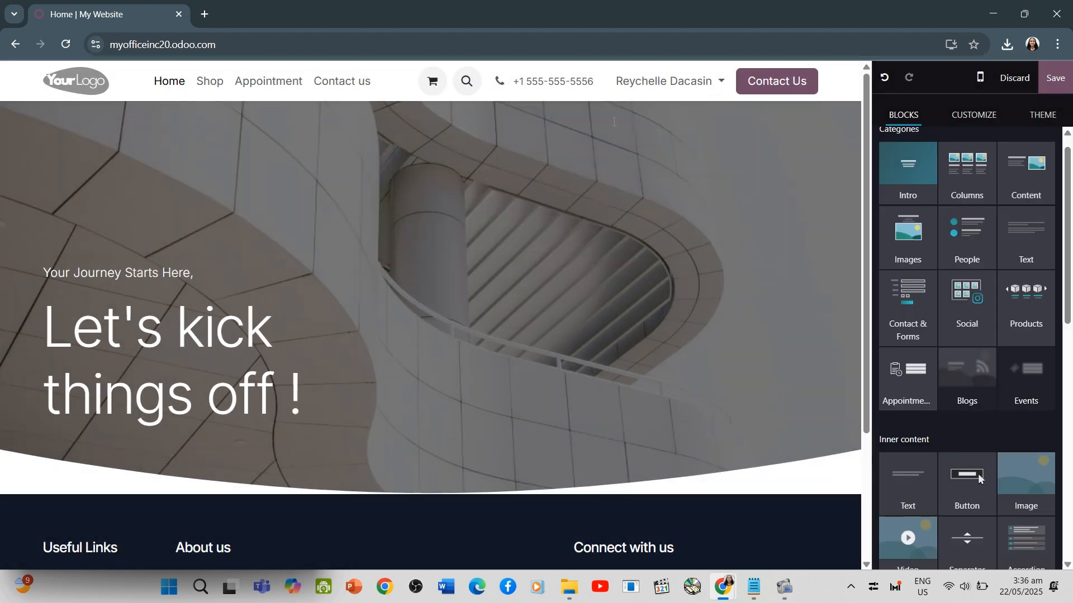
Replace the placeholder logo in the website header with an uploaded round wood logo image
left_click(78, 82)
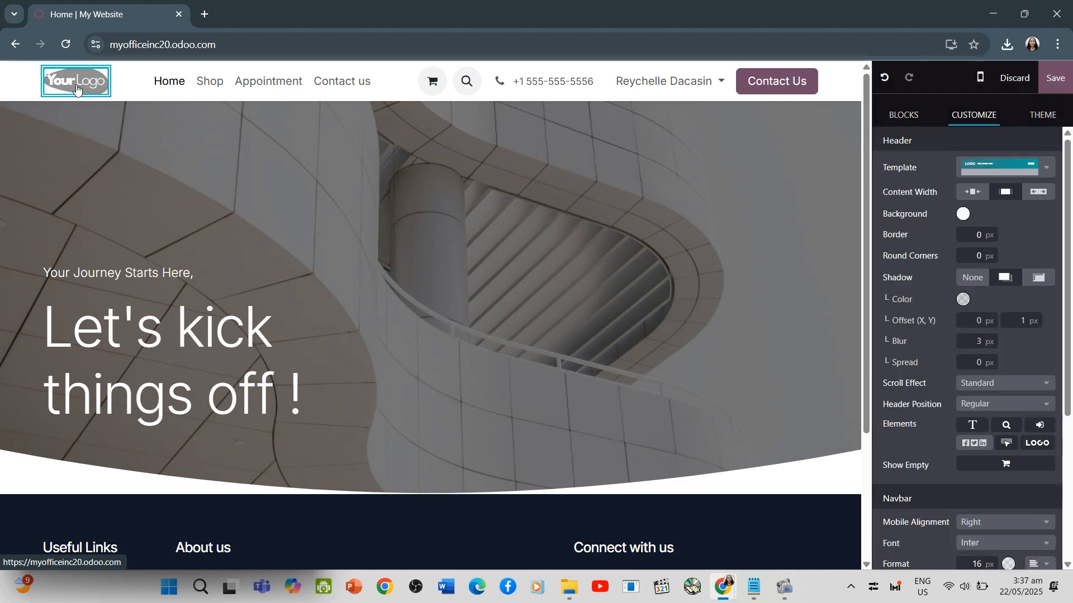
double_click(78, 83)
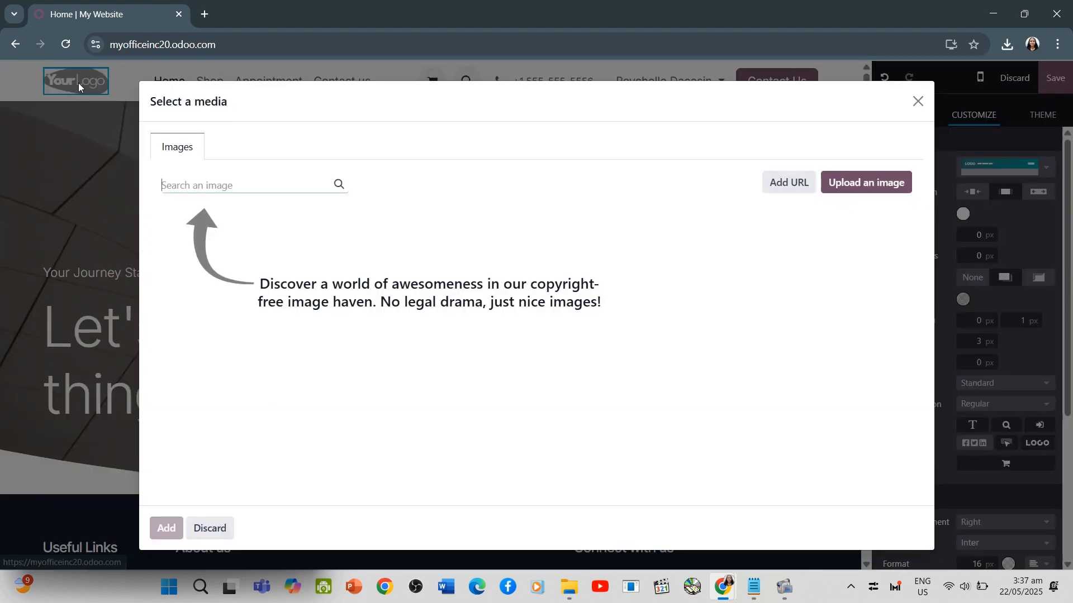
left_click(832, 182)
double_click(200, 215)
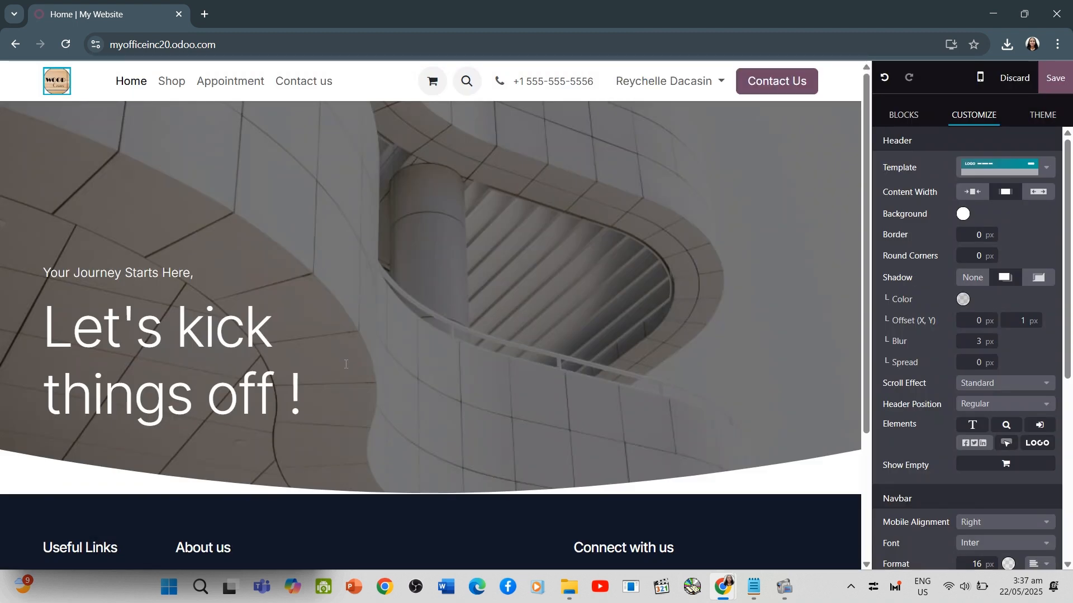
left_click(906, 121)
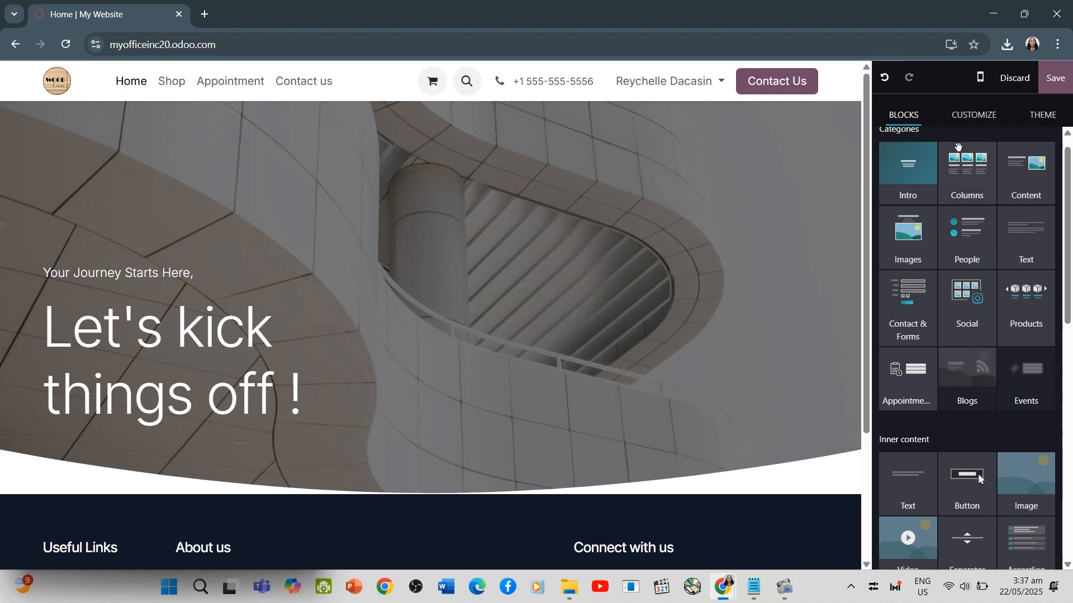
left_click(966, 116)
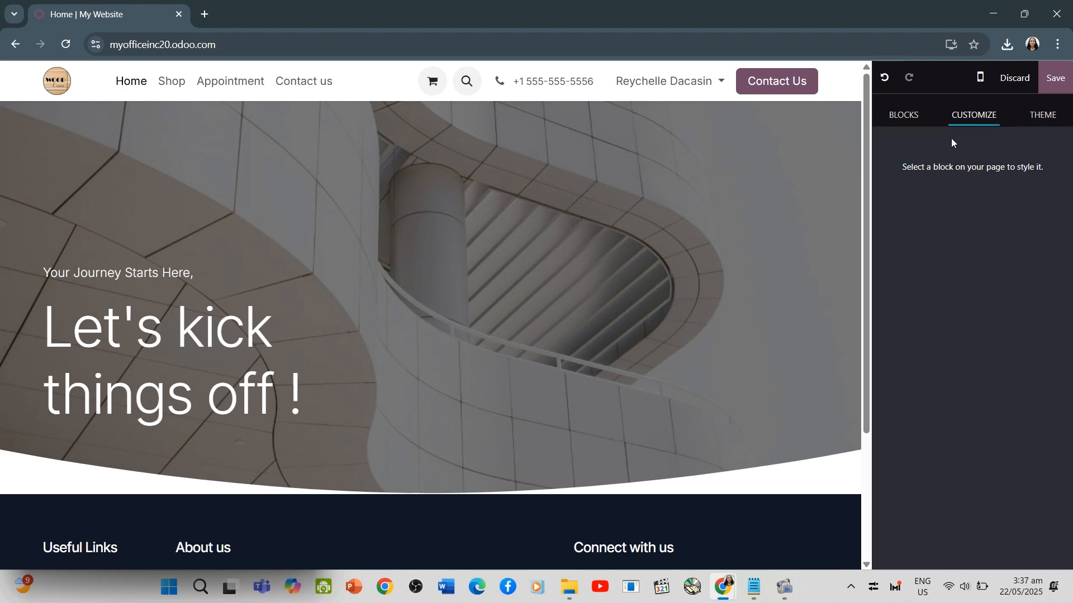
left_click(902, 116)
Replace the Kickoff block's background image with an uploaded photo of a modern office interior
left_click(559, 330)
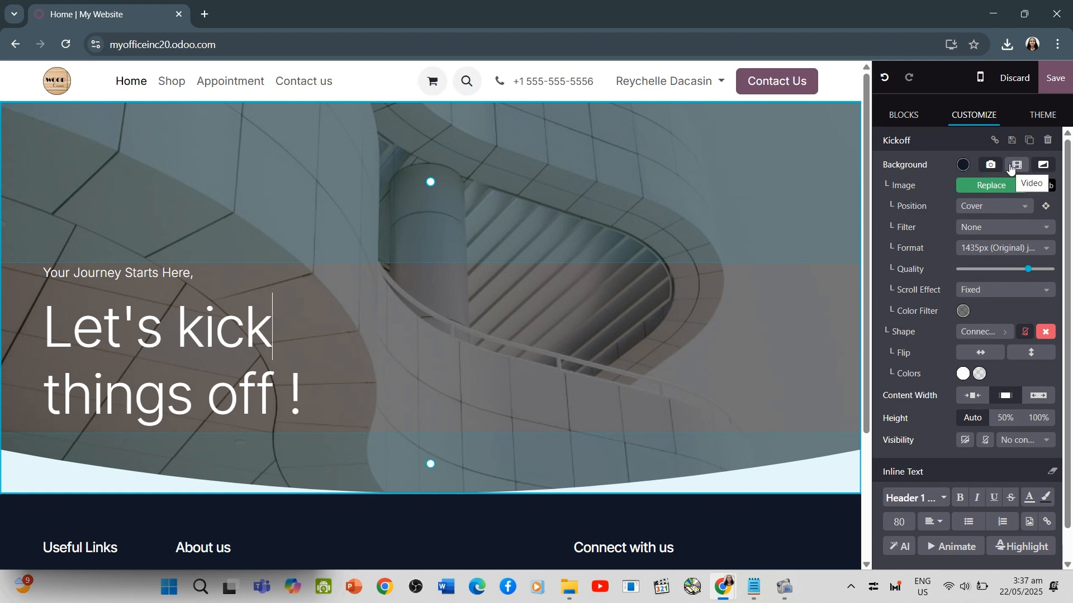
left_click(205, 14)
left_click(125, 7)
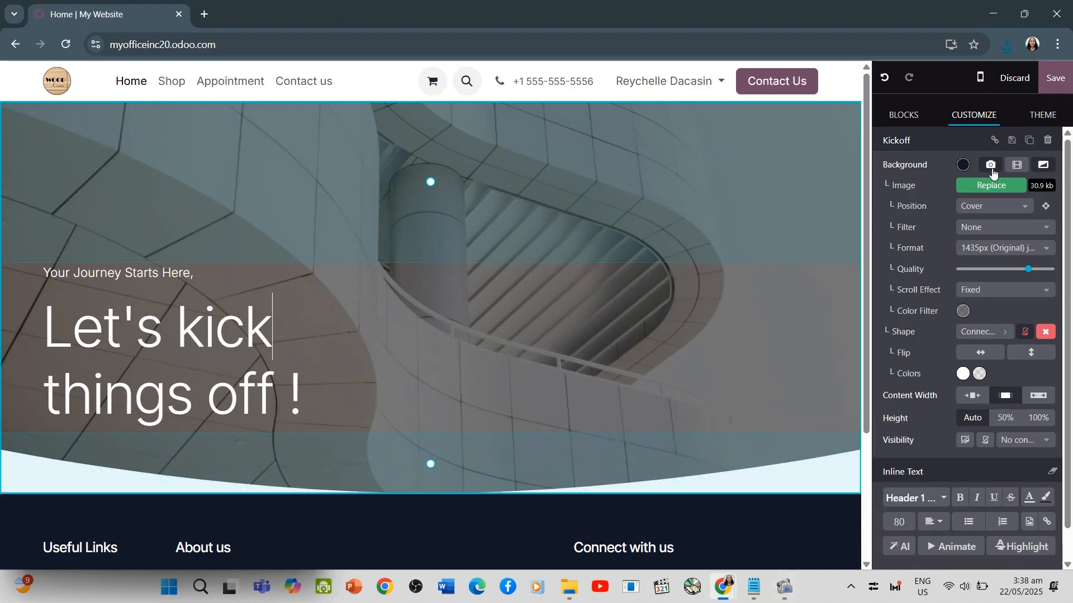
left_click(992, 165)
left_click(992, 185)
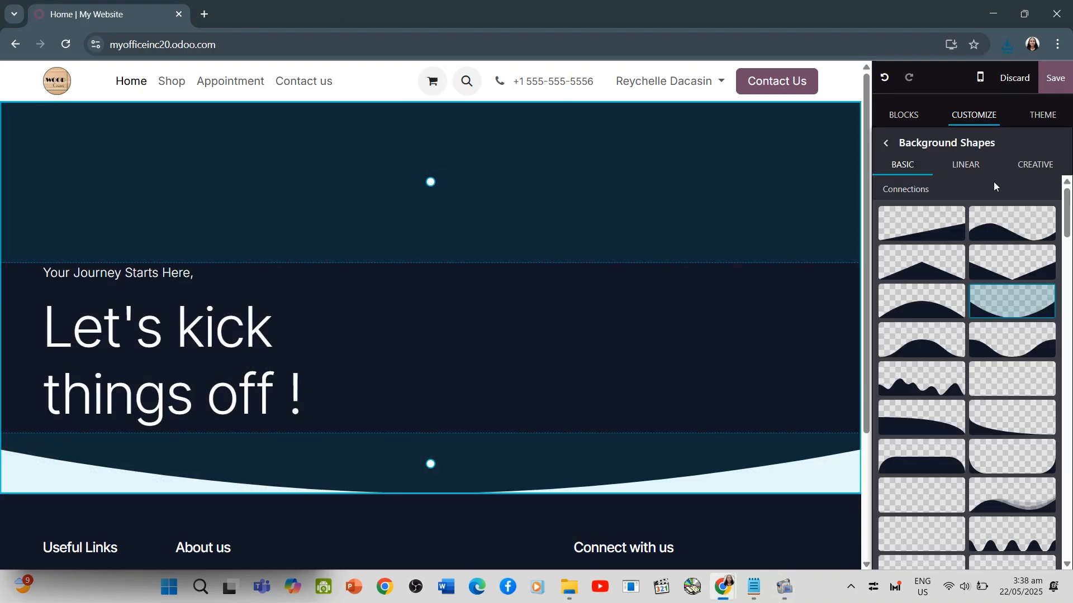
left_click(973, 166)
left_click(885, 143)
left_click(992, 165)
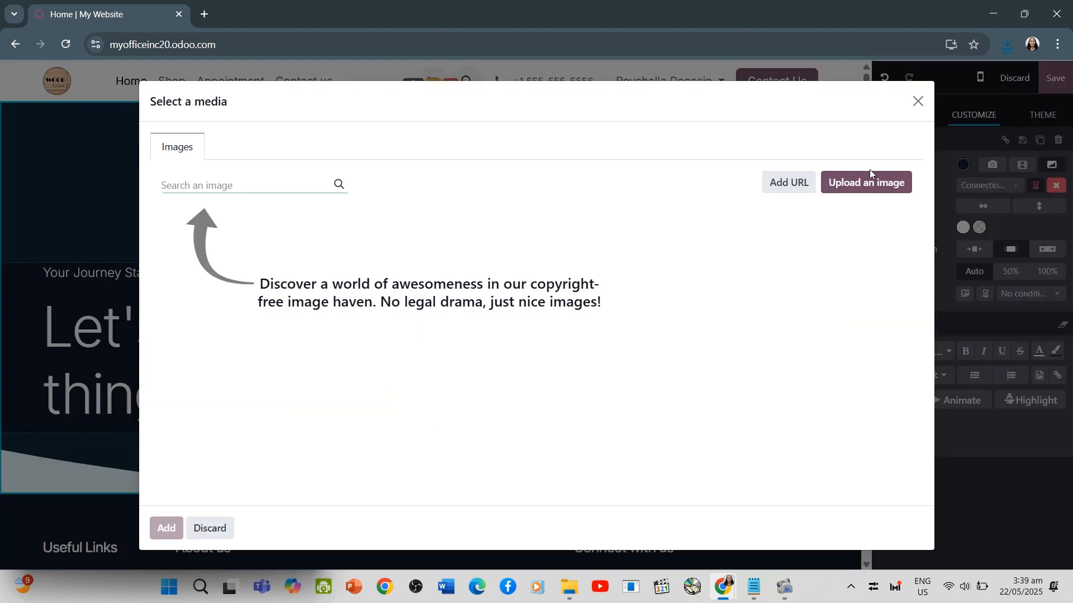
left_click(837, 184)
double_click(163, 134)
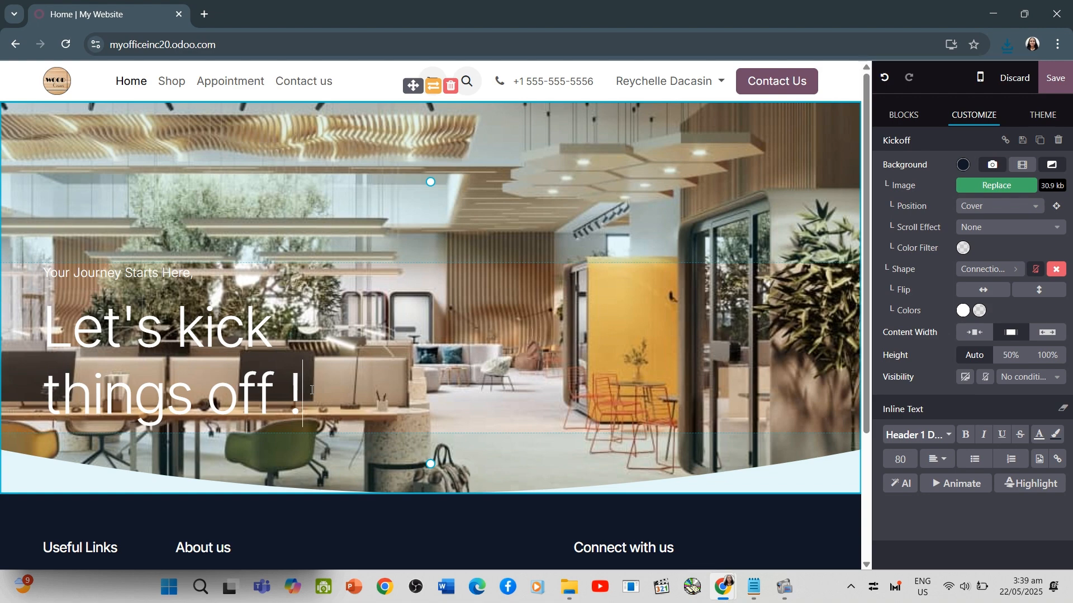
scroll(446, 289, "down", 2)
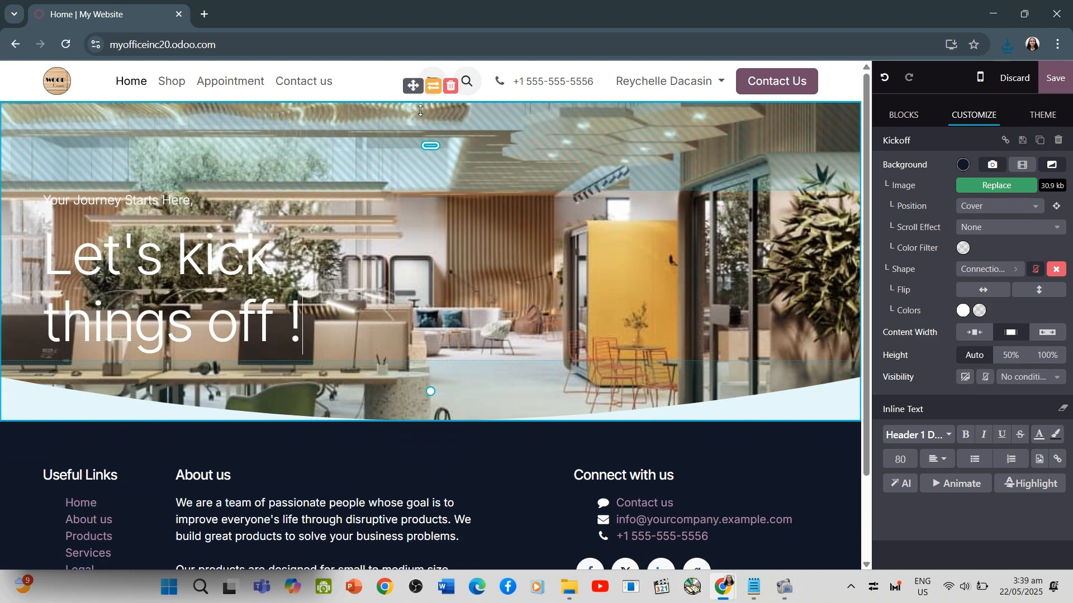
scroll(446, 289, "down", 2)
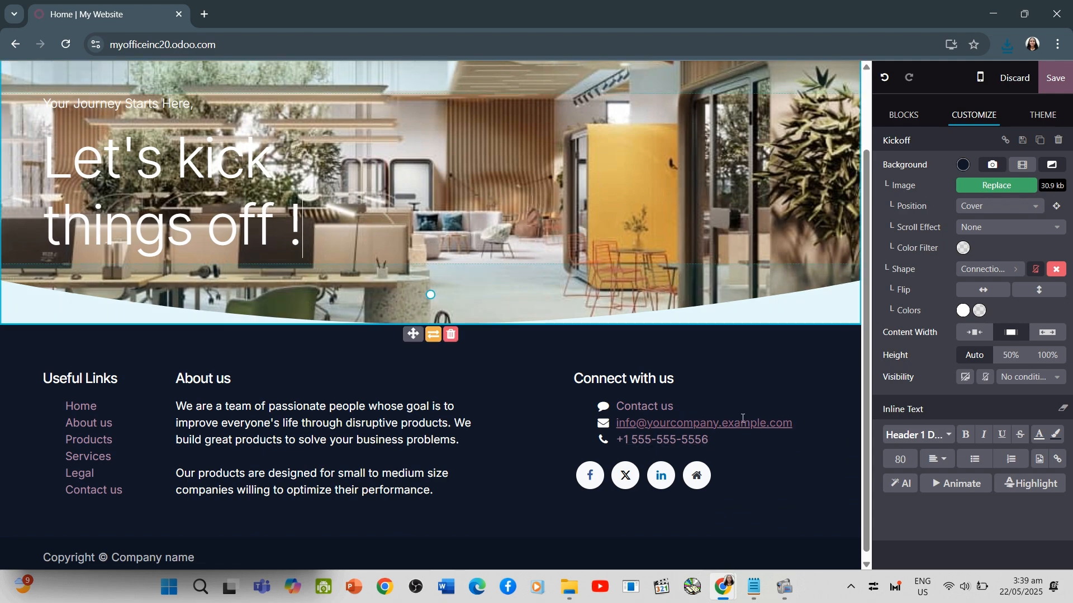
left_click_drag(305, 230, 45, 155)
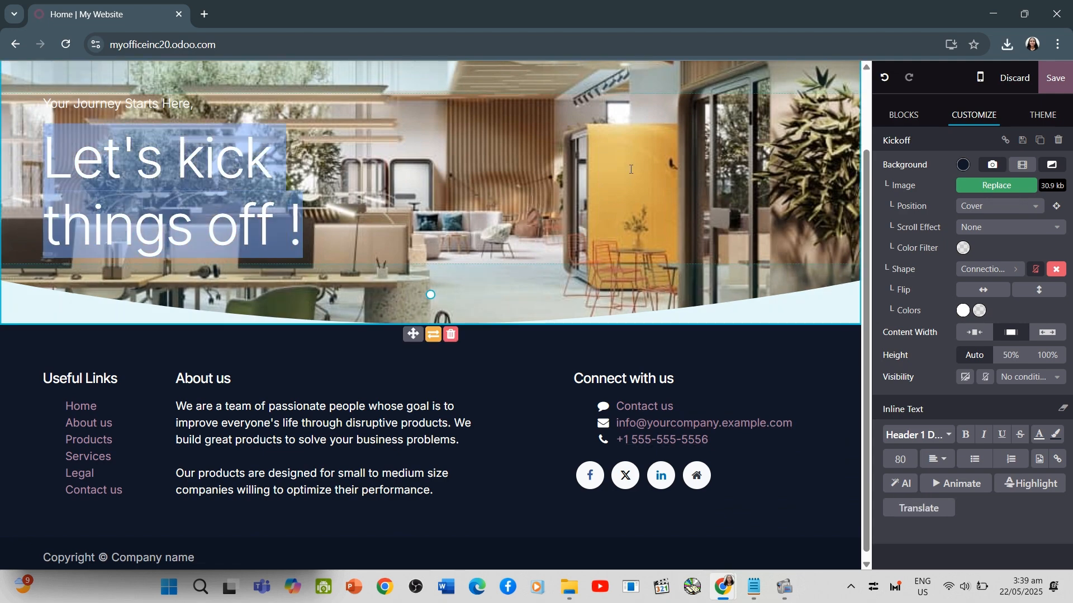
scroll(795, 409, "up", 2)
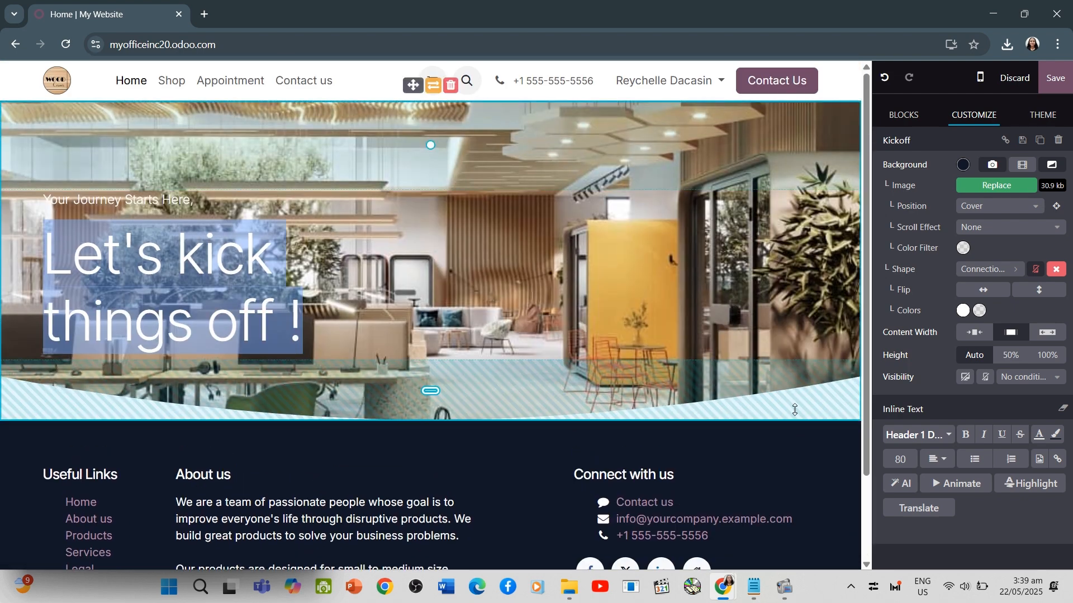
Move the Text block with the Useful Links, About us and Connect with us columns out of the footer into the page body
left_click(828, 489)
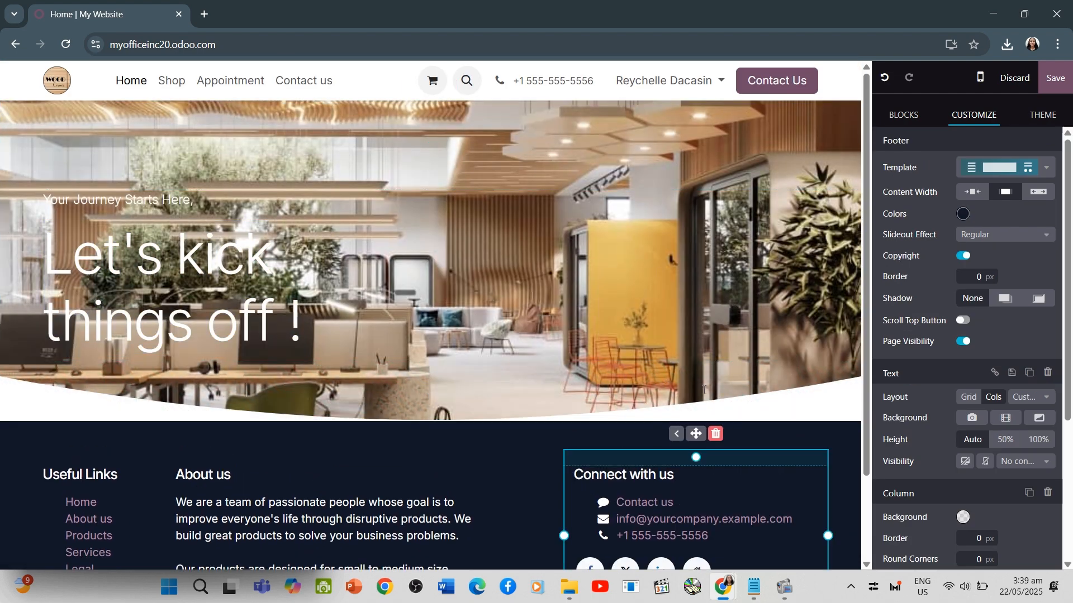
left_click(505, 470)
left_click(423, 407)
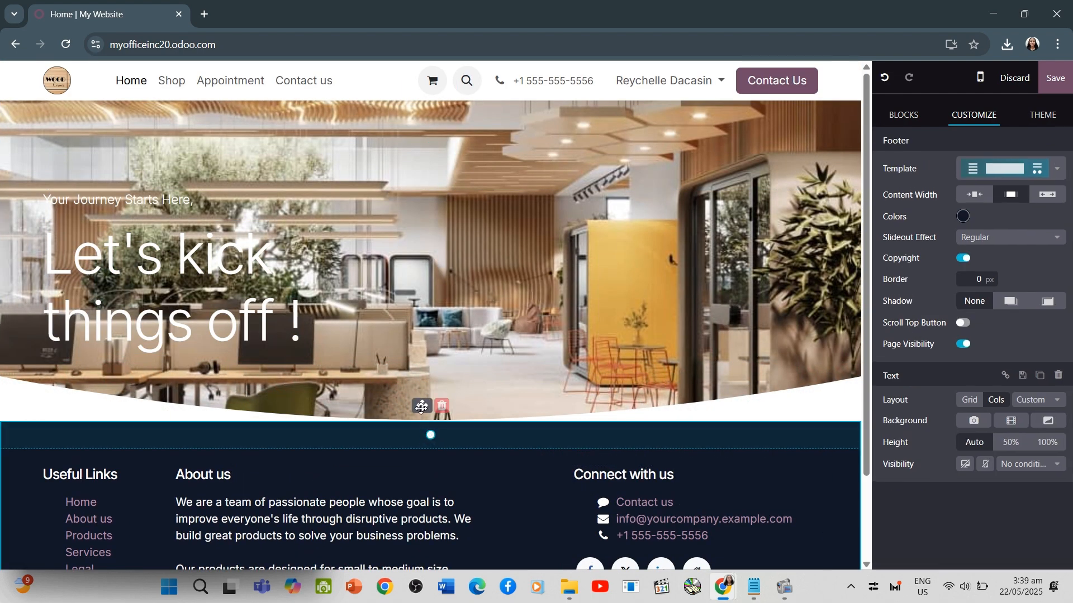
scroll(506, 482, "down", 2)
left_click(507, 483)
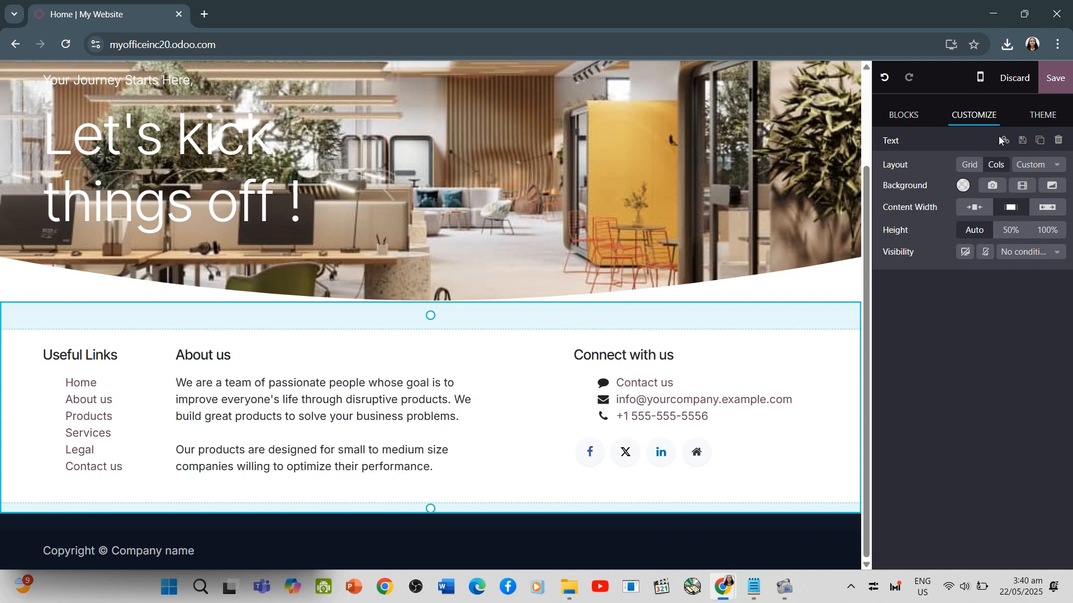
Arrange the Text block's contents in 2 columns and insert the Key benefits block above it
left_click(1033, 168)
left_click(1043, 178)
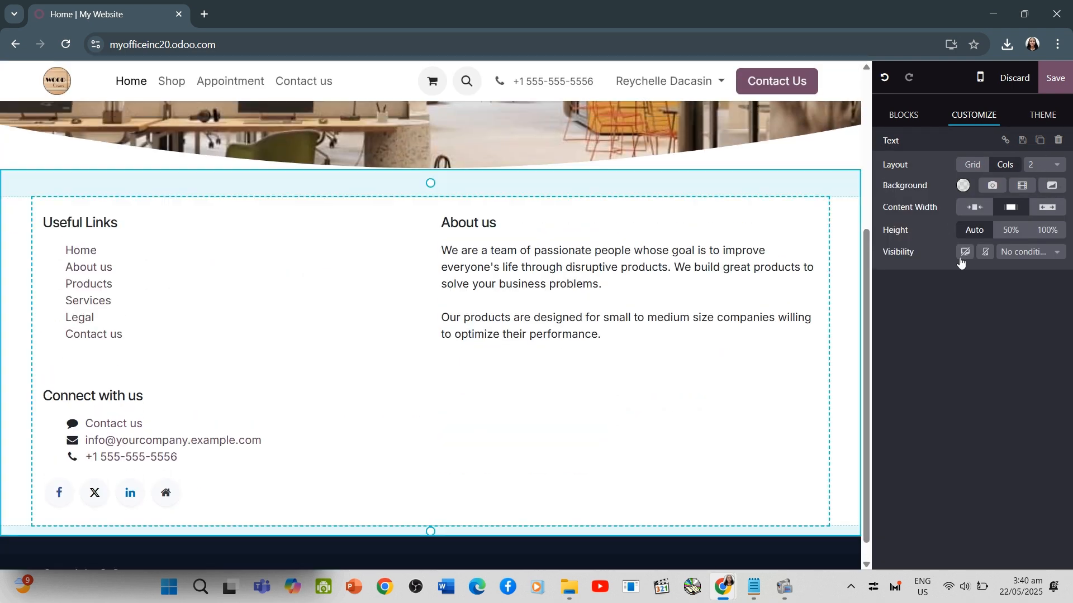
mouse_move(784, 586)
left_click(701, 465)
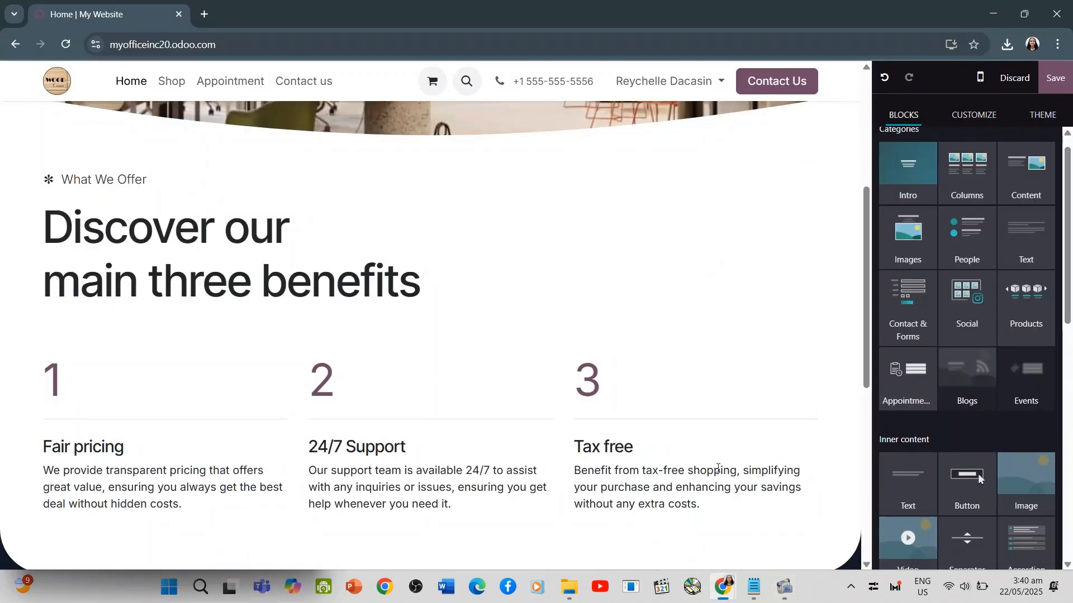
Change the first benefit column to the number 580 titled "Customers", remove its description, and narrow the column
left_click(264, 401)
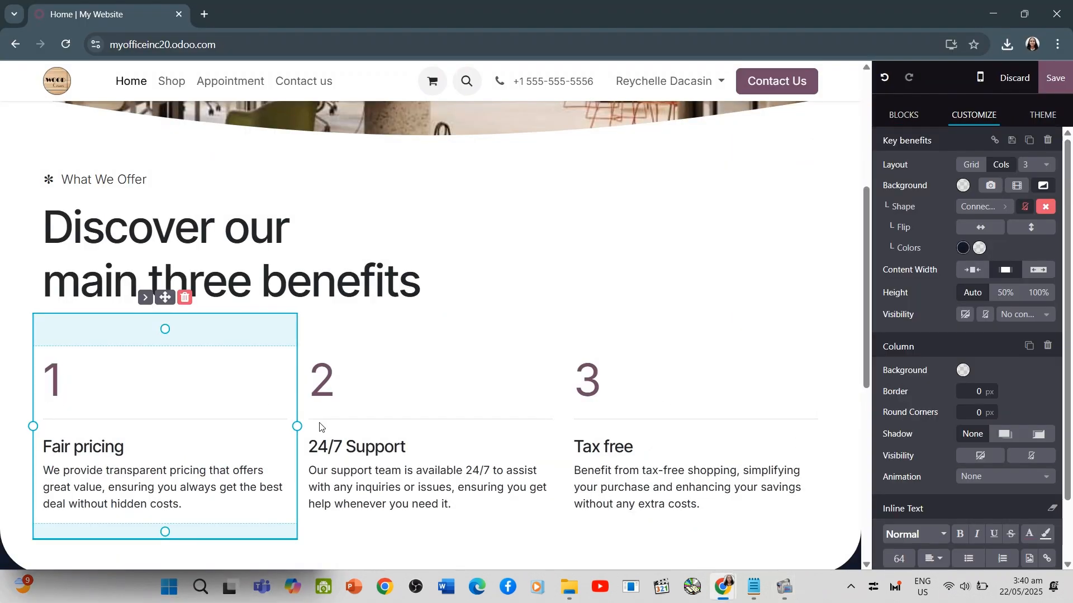
key("BackSpace")
type("580")
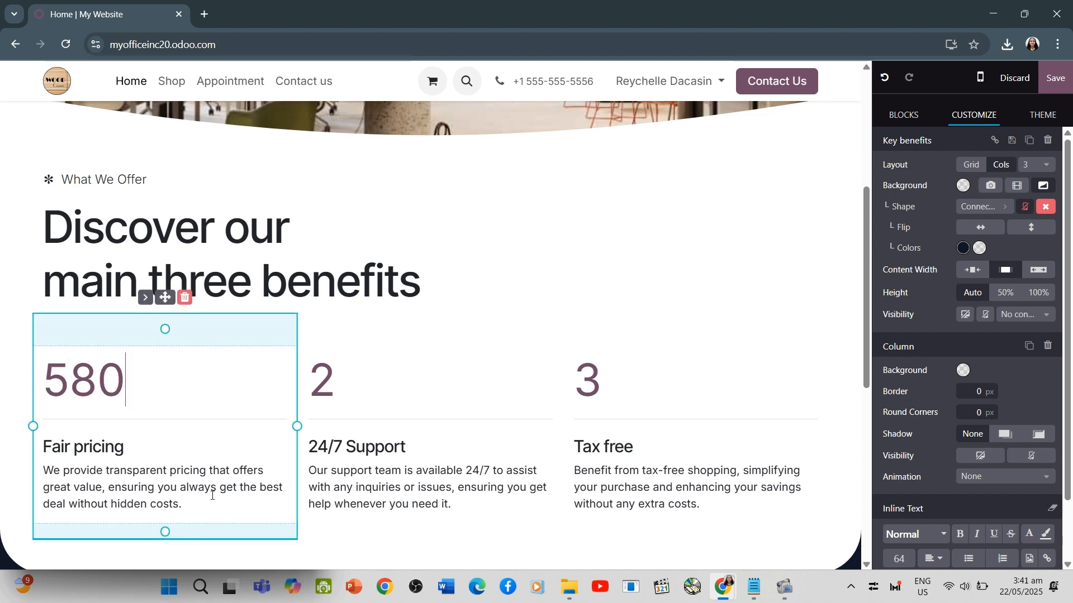
left_click_drag(183, 505, 41, 468)
key("BackSpace")
left_click_drag(130, 447, 35, 445)
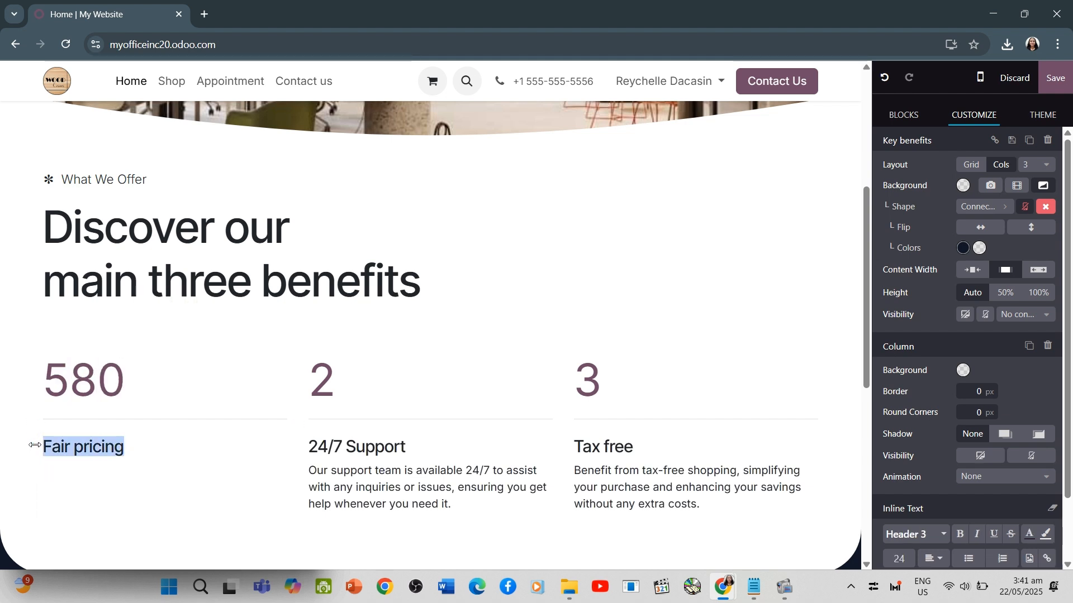
type("Customers")
left_click_drag(296, 424, 247, 420)
Change the second benefit column to the number 35 titled "Employees", remove its description, and narrow the column
left_click(277, 407)
key("BackSpace")
type("35")
left_click_drag(385, 504, 242, 470)
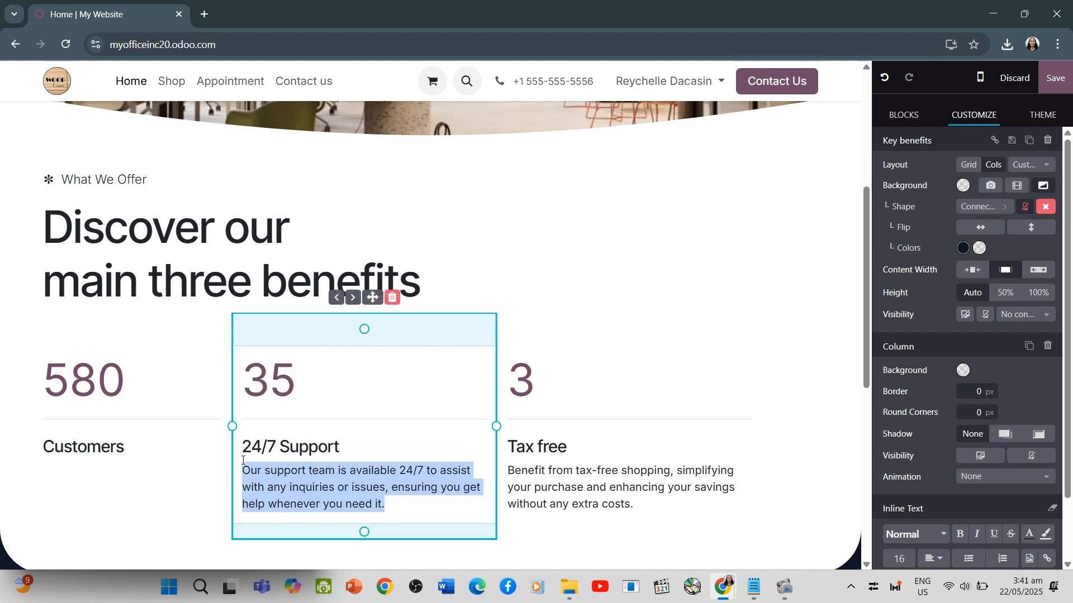
key("BackSpace")
left_click_drag(340, 447, 203, 440)
left_click(385, 445)
left_click_drag(386, 446, 242, 447)
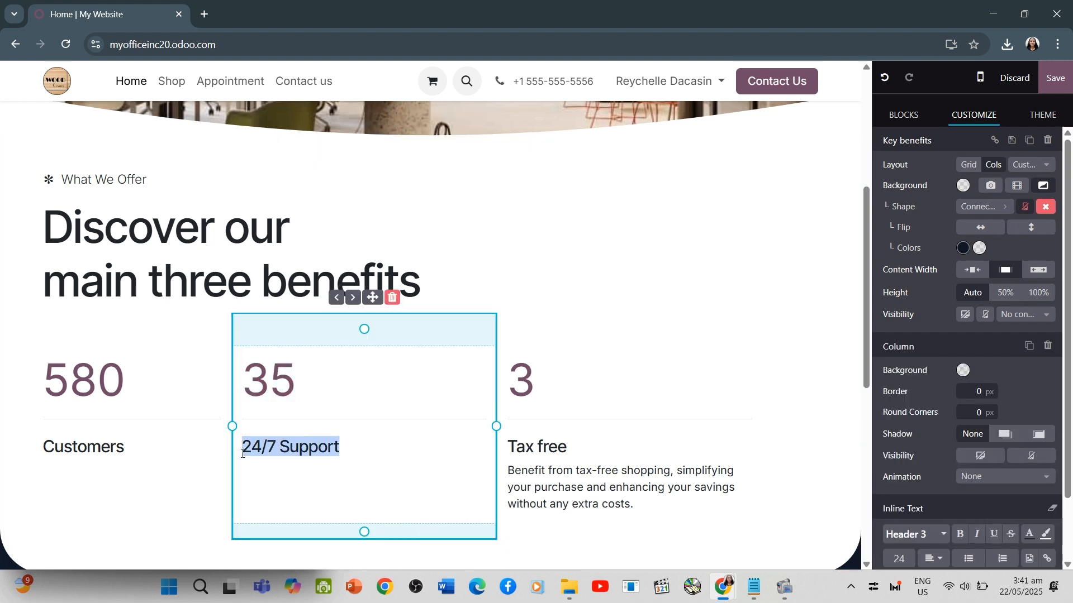
key("BackSpace")
type("Employees")
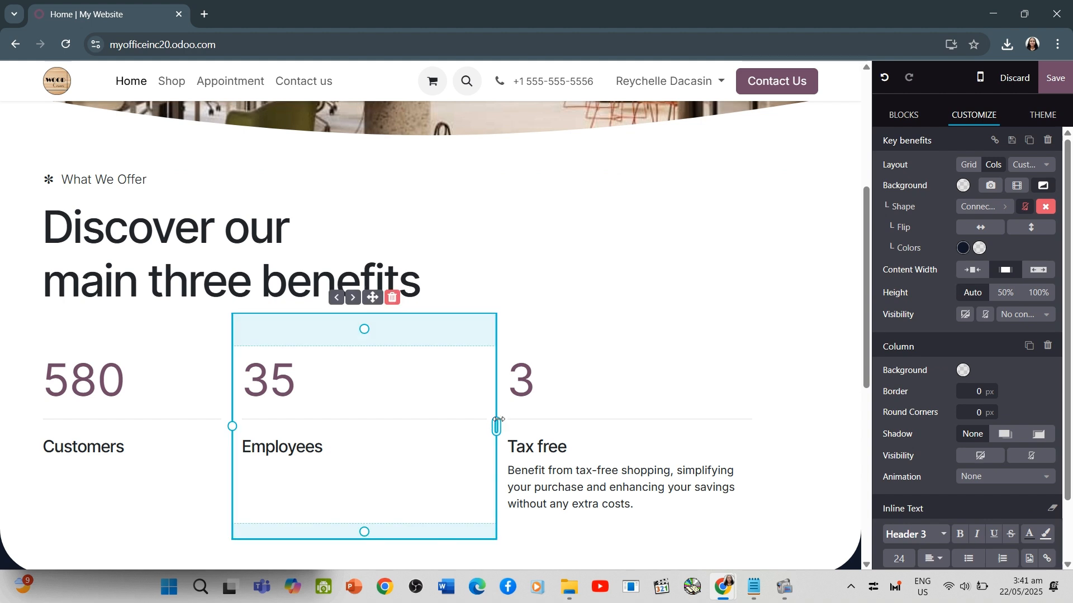
left_click_drag(496, 426, 430, 427)
Set the third benefit column's number to 120 and remove its description text
left_click(521, 390)
key("BackSpace")
type("120")
left_click_drag(575, 506, 439, 470)
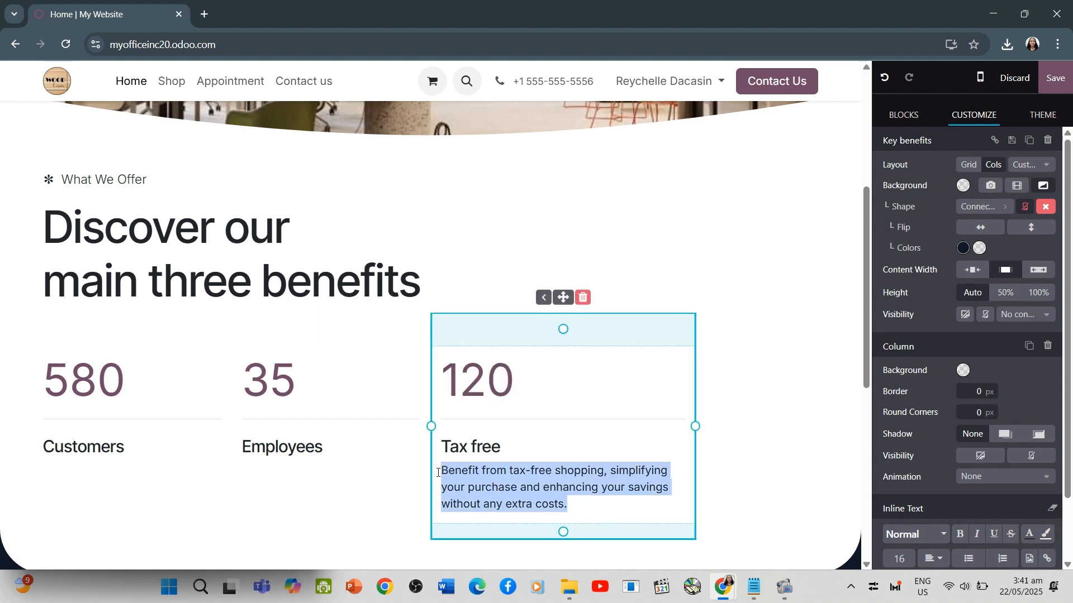
key("BackSpace")
Title the third benefit column "Designed Product" and narrow it to match the other two columns
left_click_drag(506, 448, 417, 444)
left_click(535, 449)
left_click_drag(535, 449, 442, 448)
type("Ama")
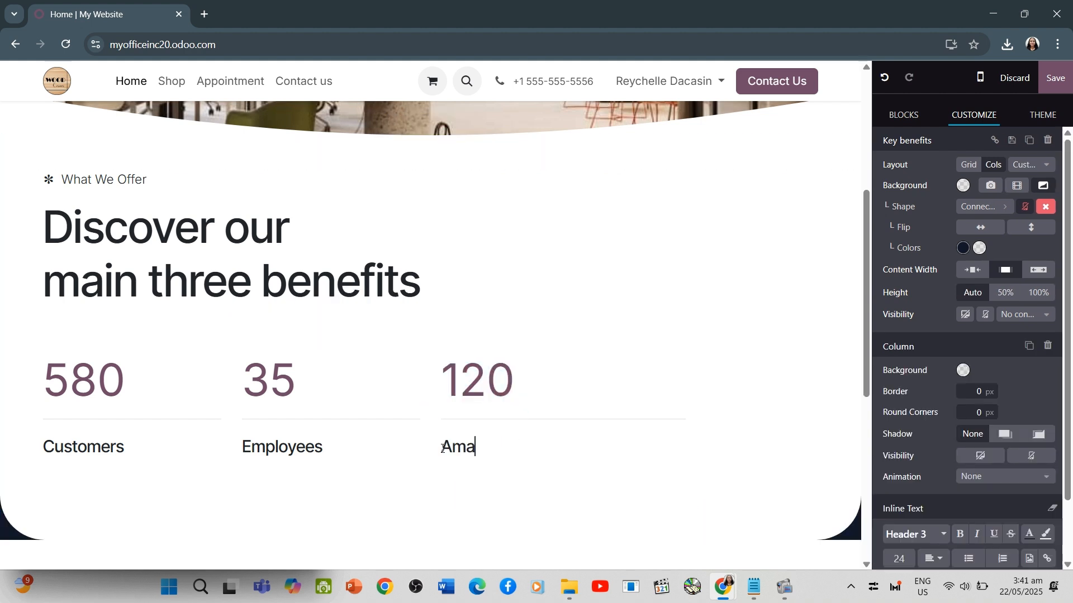
type("zing")
key("BackSpace")
key("BackSpace")
key("BackSpace")
type("Designed Pro")
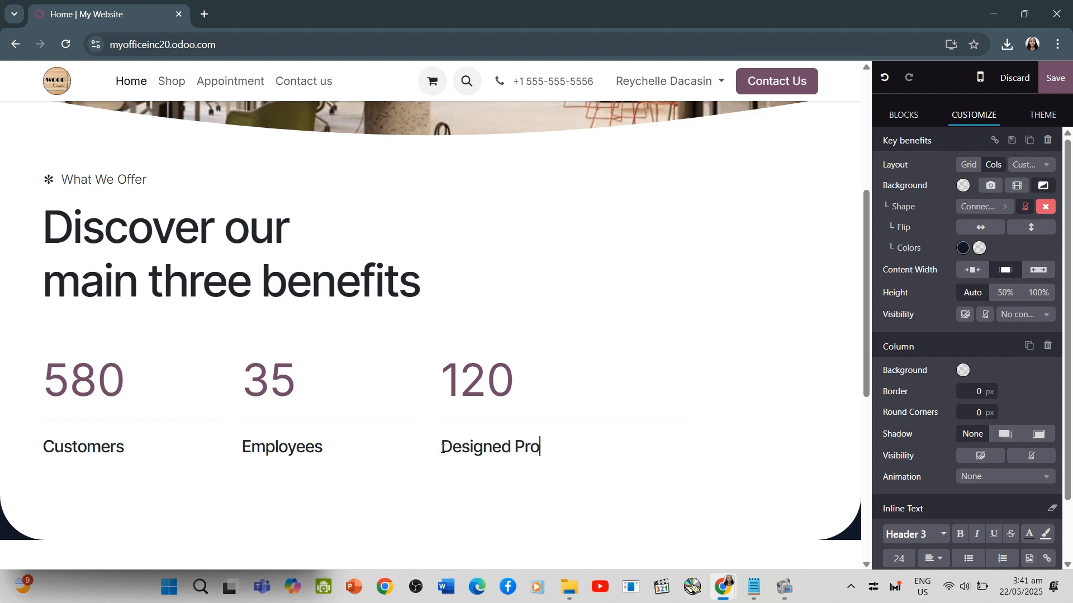
type("duct")
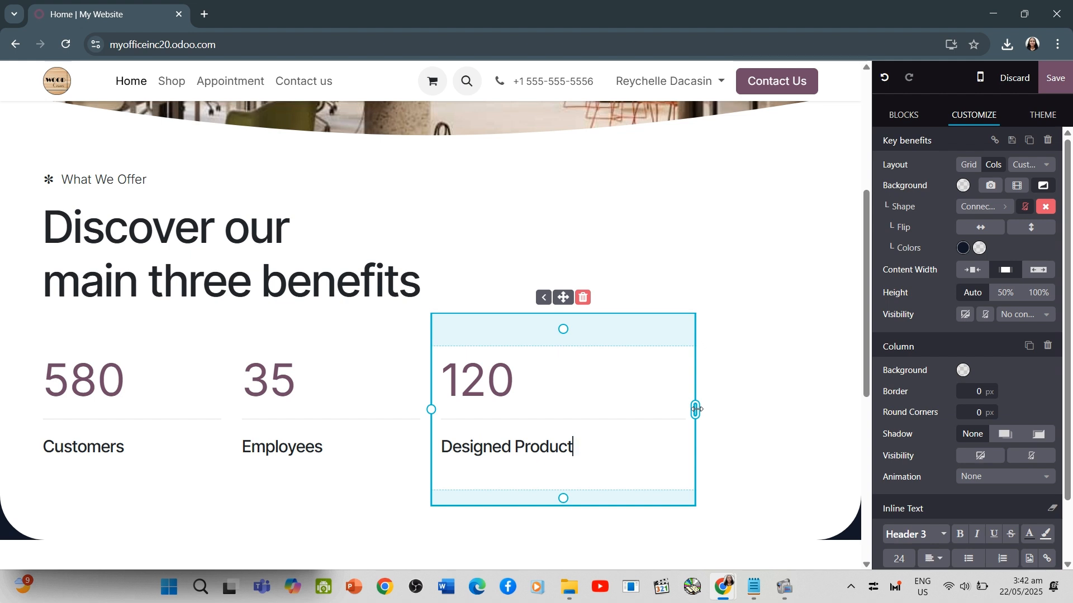
left_click_drag(696, 410, 630, 409)
right_click(588, 319)
left_click(508, 302)
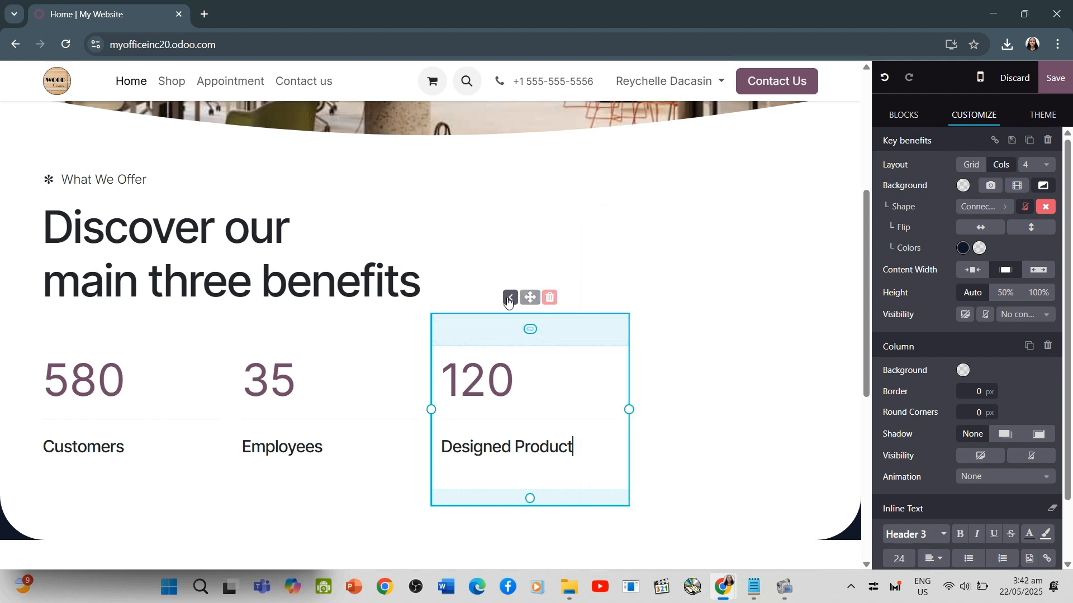
left_click(635, 432)
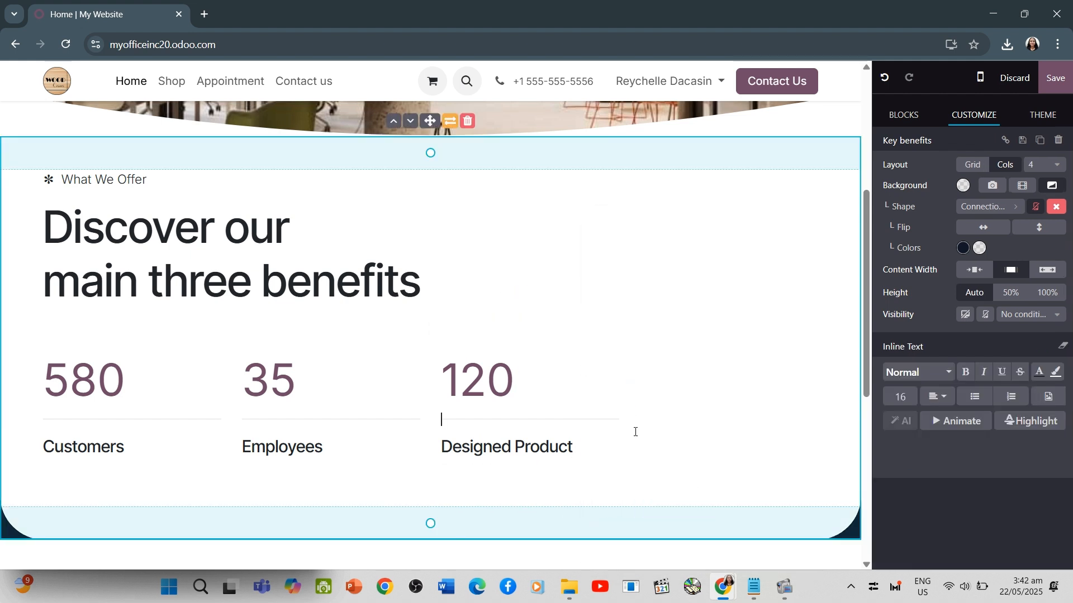
left_click(535, 369)
left_click(710, 417)
Centre the "Customers" and "Employees" titles within their columns in the Key benefits block
left_click_drag(29, 460, 131, 446)
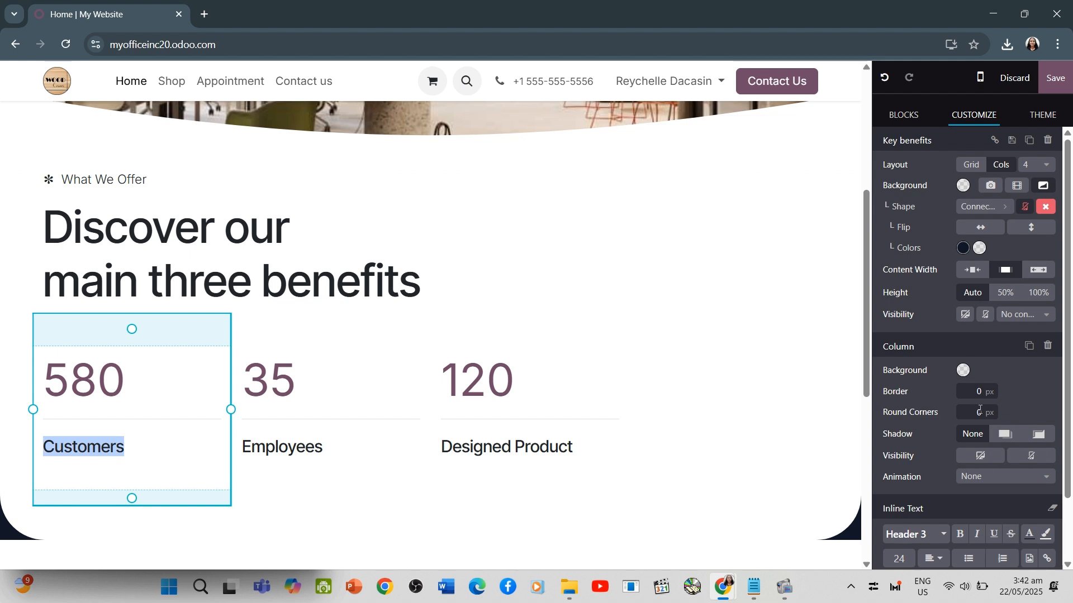
left_click(937, 560)
left_click(959, 540)
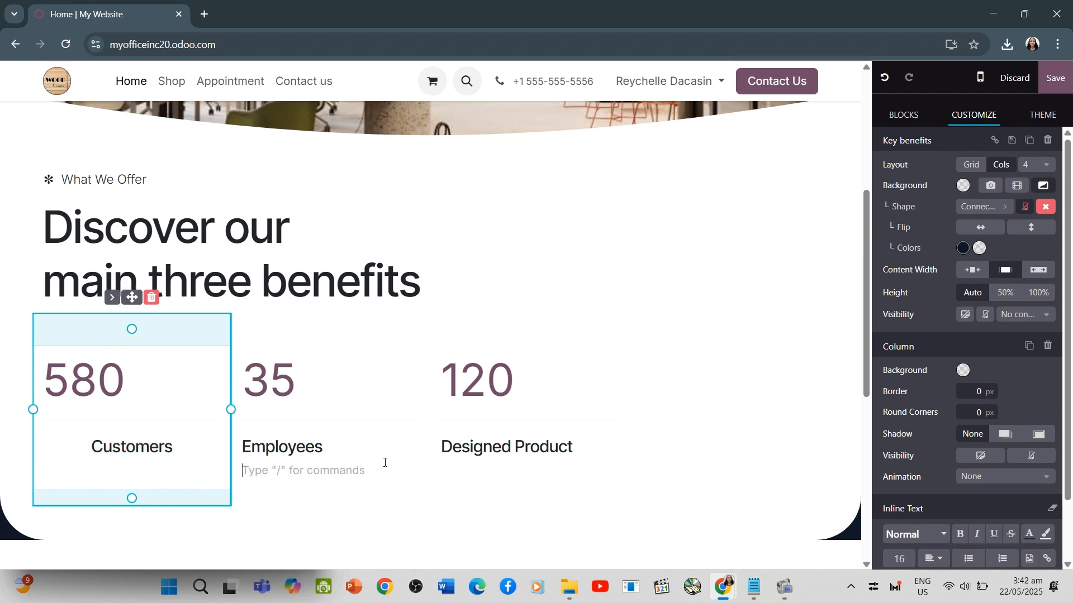
left_click(243, 457)
left_click_drag(244, 446, 323, 448)
left_click(938, 559)
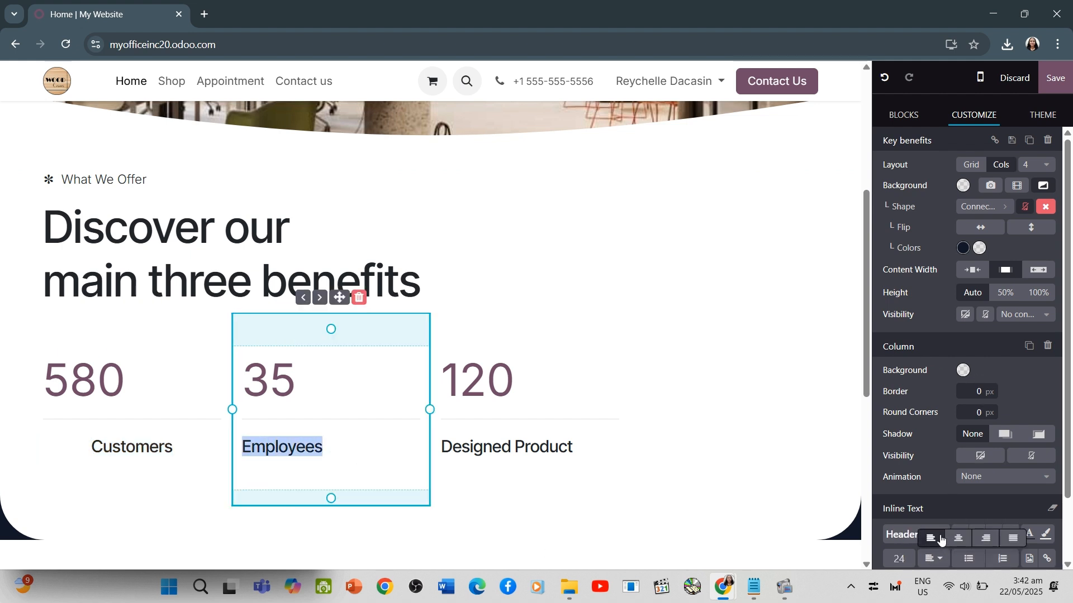
left_click(959, 541)
Centre the numbers of all three benefit columns and the "Designed Product" title
left_click_drag(577, 455, 431, 383)
left_click(579, 435)
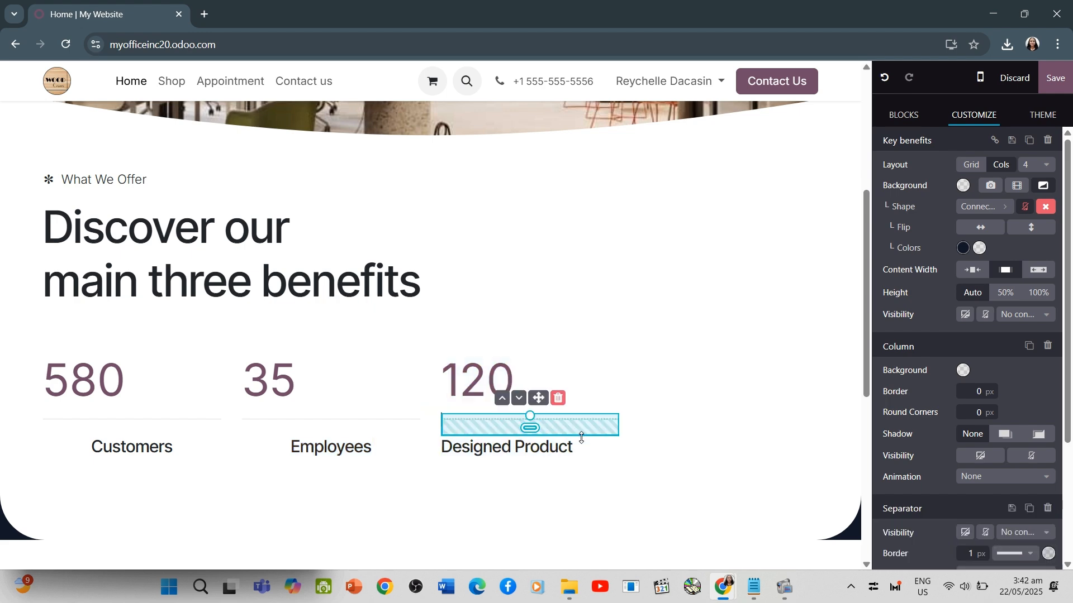
left_click_drag(578, 442, 42, 380)
left_click(944, 397)
left_click(957, 419)
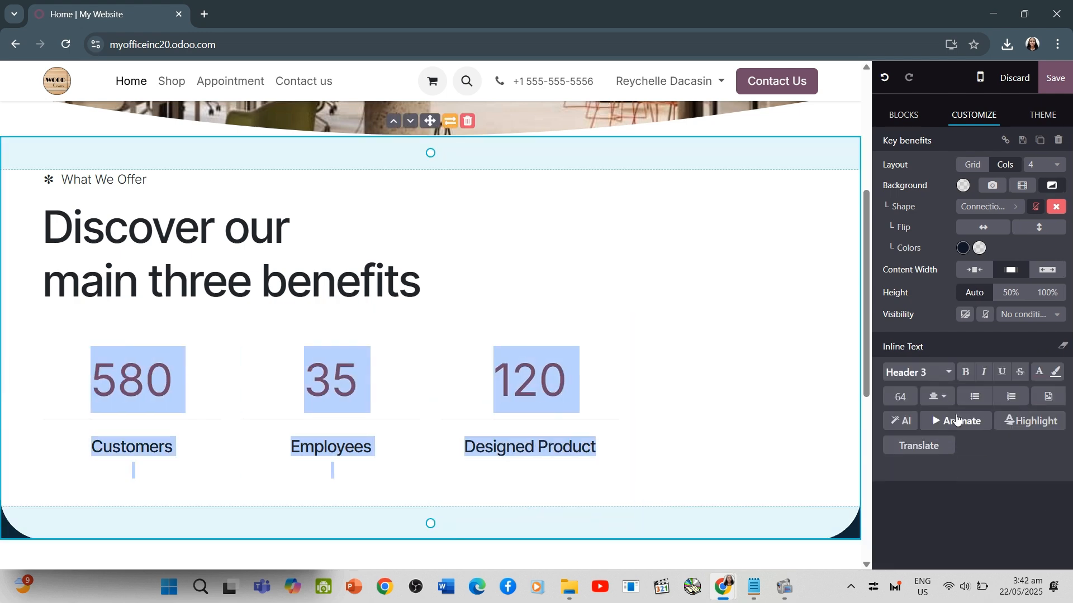
left_click(701, 438)
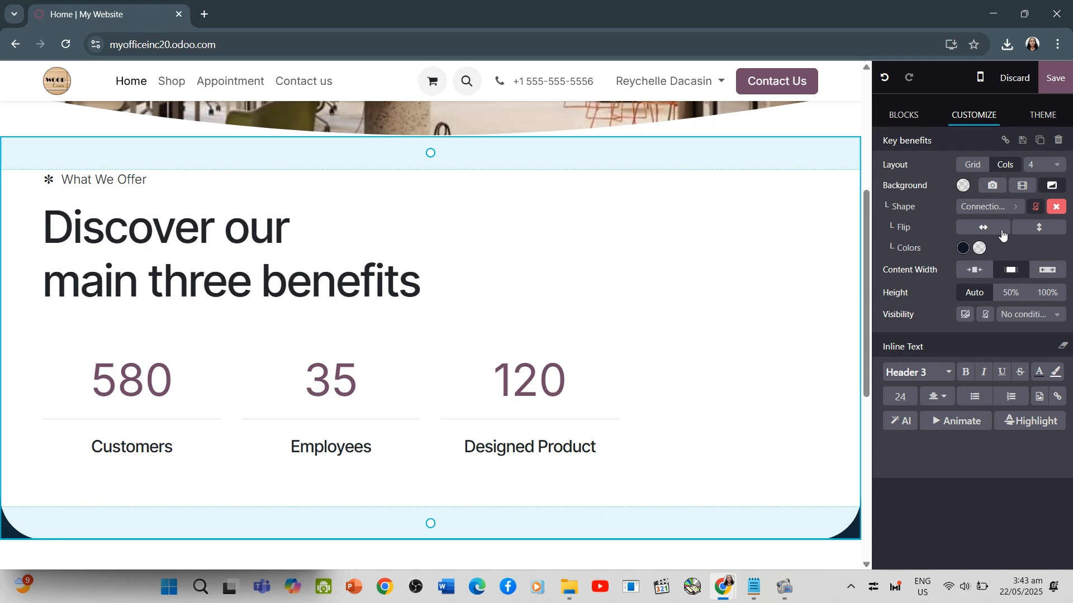
left_click(1043, 168)
left_click(1043, 169)
scroll(735, 455, "down", 7)
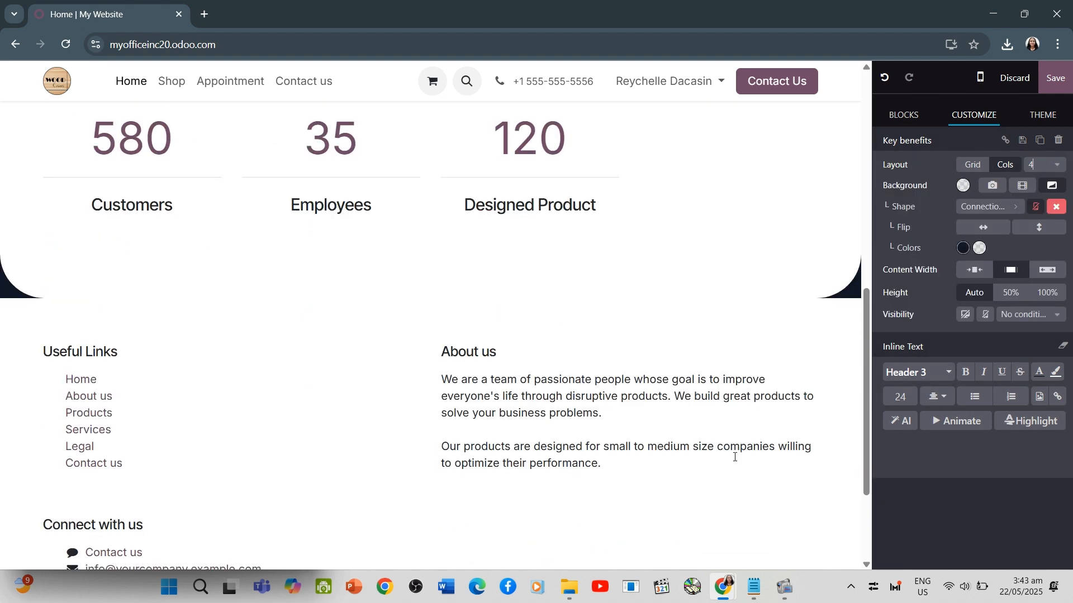
left_click(745, 362)
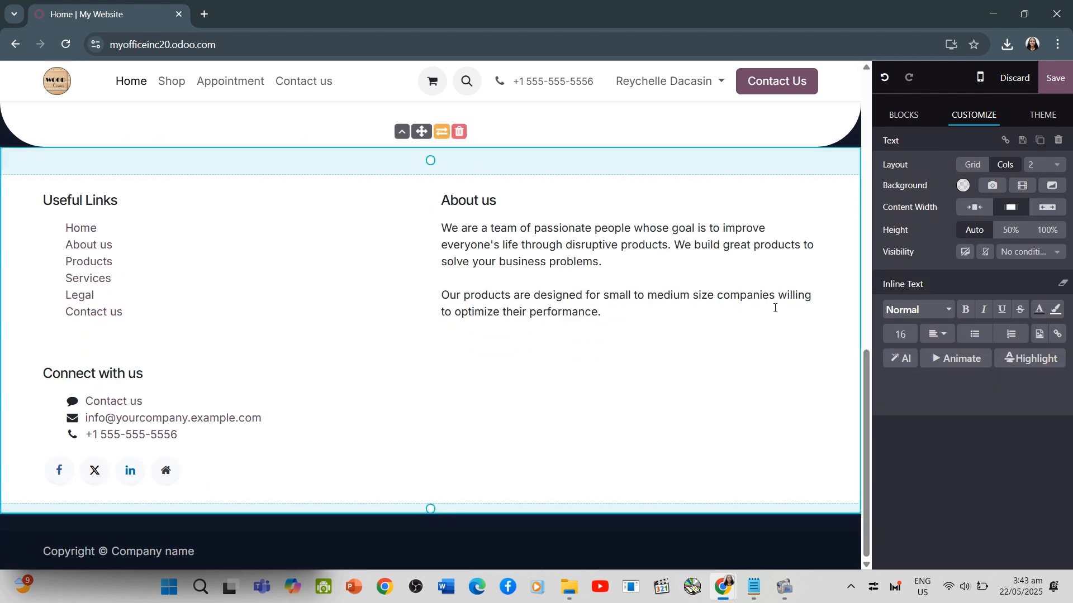
Insert the Columns block with three picture cards, Feature One to Feature Three, below the Text block
left_click(912, 123)
left_click(907, 168)
left_click(168, 212)
scroll(347, 313, "down", 5)
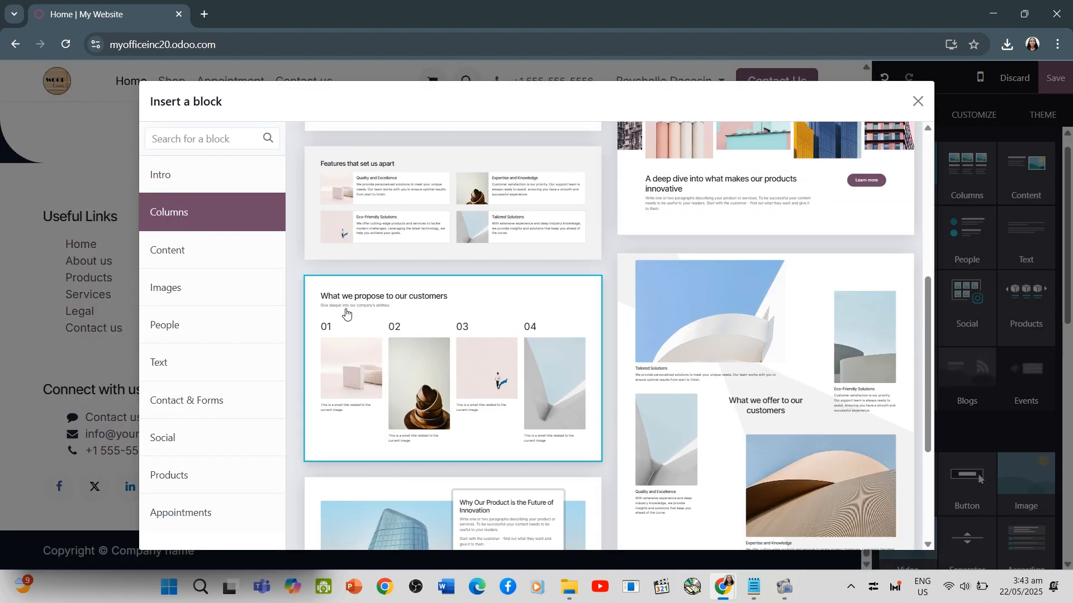
scroll(346, 312, "up", 5)
left_click(427, 206)
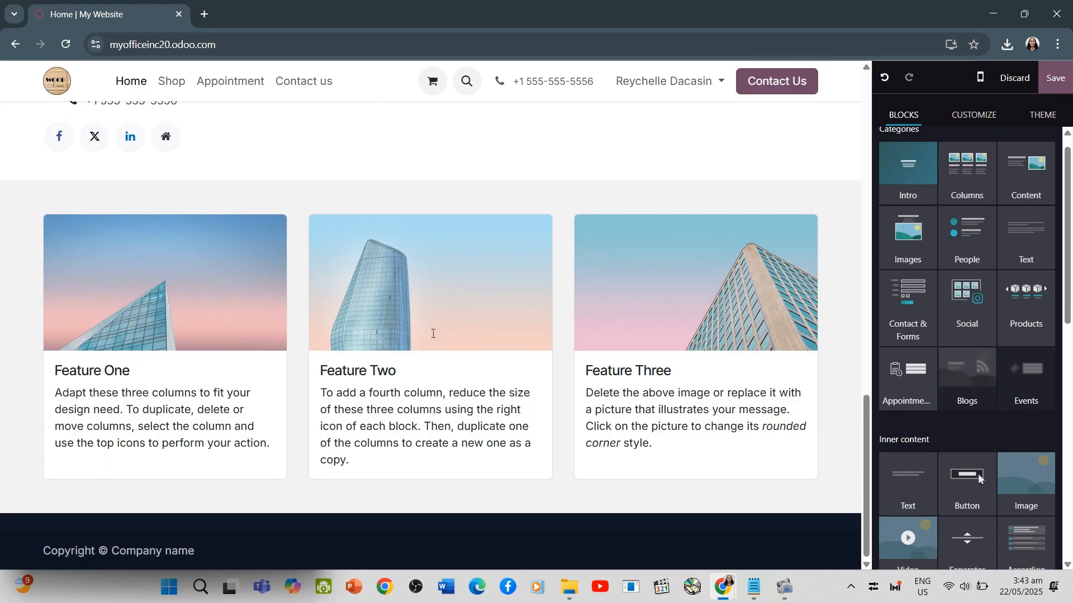
Remove the description from the first feature card and change its title to "You Customize"
triple_click(275, 449)
key("BackSpace")
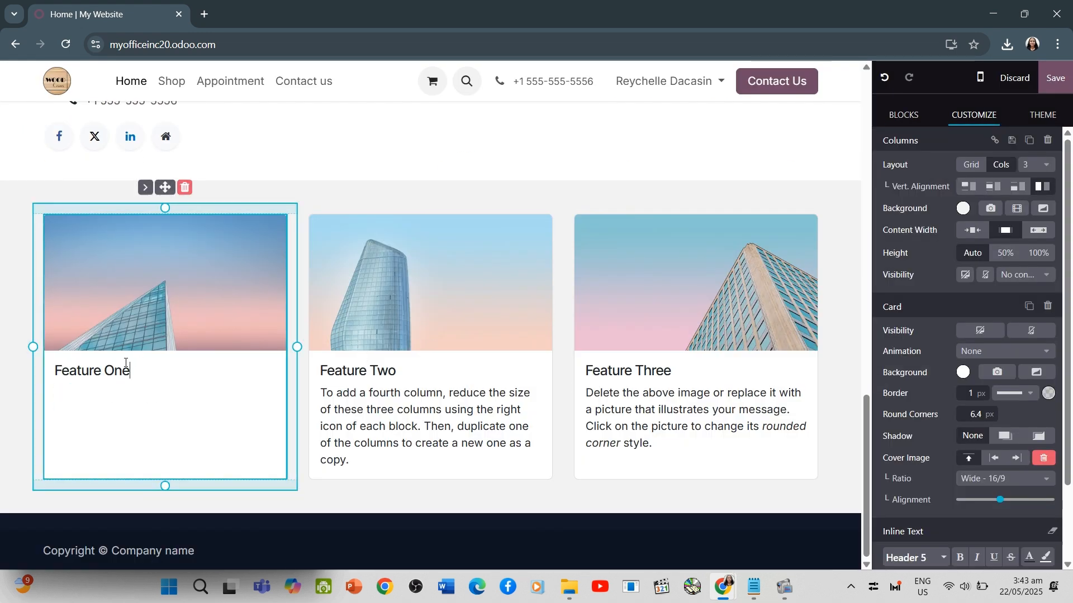
left_click_drag(132, 370, 35, 363)
type("You Customize")
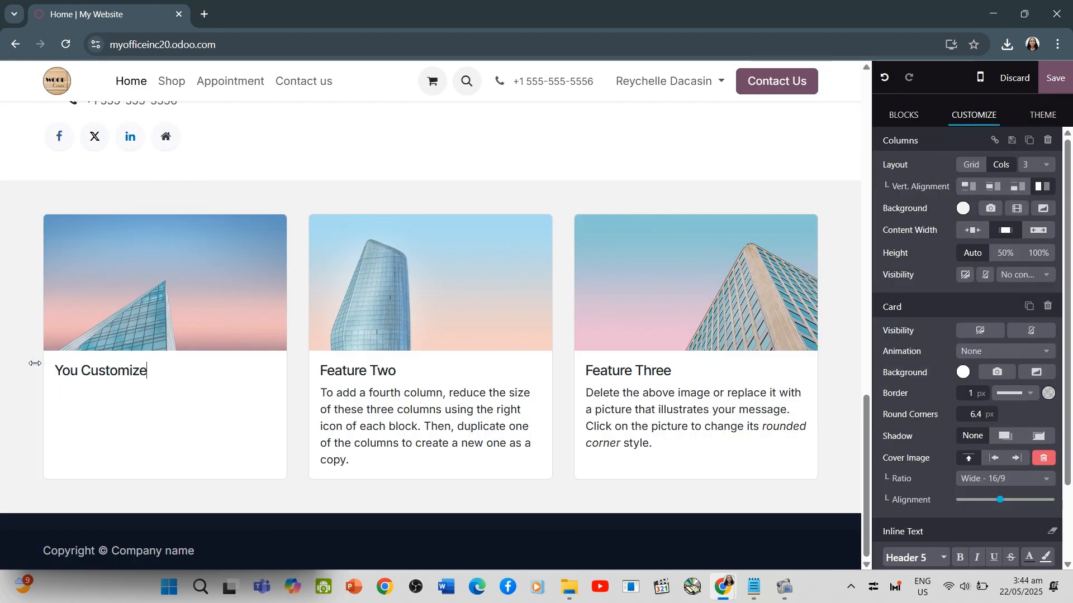
Remove the description from the second feature card and change its title to "We Design"
triple_click(321, 393)
key("BackSpace")
left_click_drag(398, 387, 297, 386)
type("We")
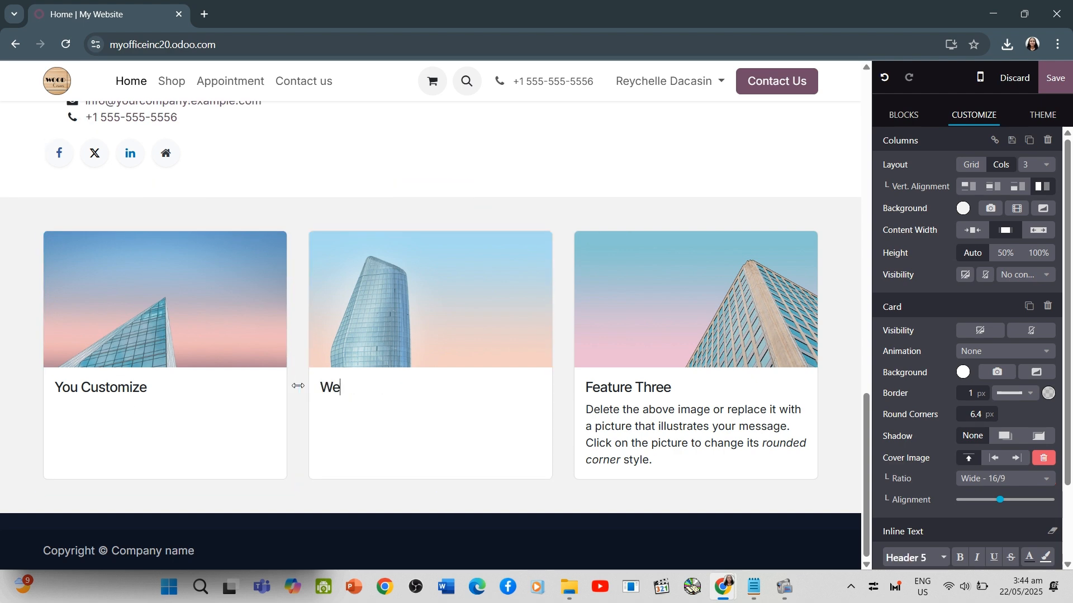
type(" Design")
Clear the description and the title of the third feature card
left_click_drag(661, 464, 581, 408)
key("BackSpace")
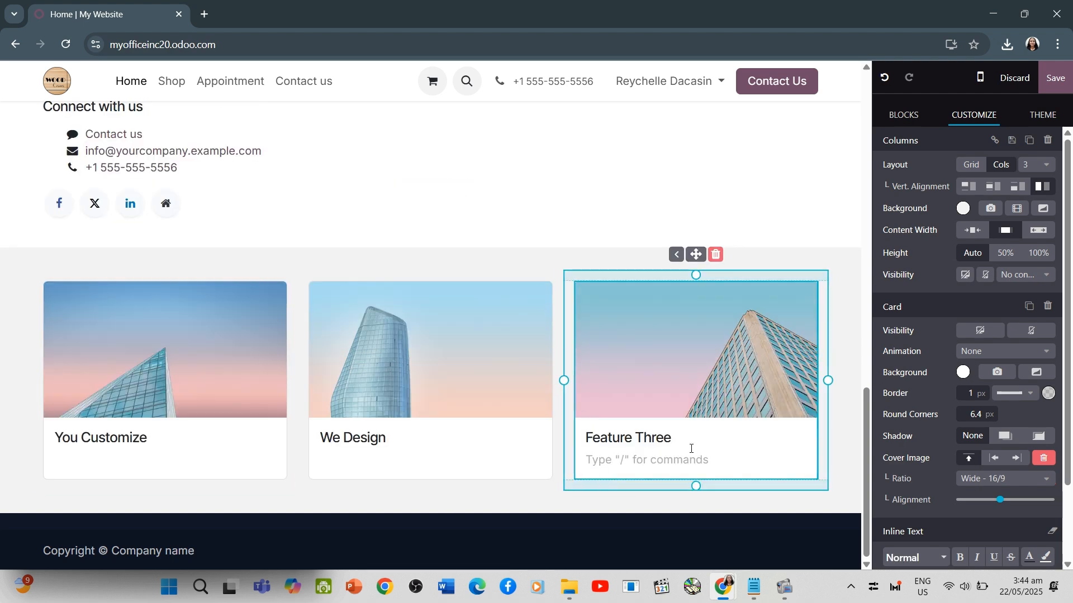
left_click_drag(686, 441, 523, 441)
key("BackSpace")
Undo the last few text edits in the feature cards
key("ctrl+z")
key("ctrl+z")
key("ctrl+z")
key("ctrl+z")
key("ctrl+z")
key("ctrl+z")
key("ctrl+z")
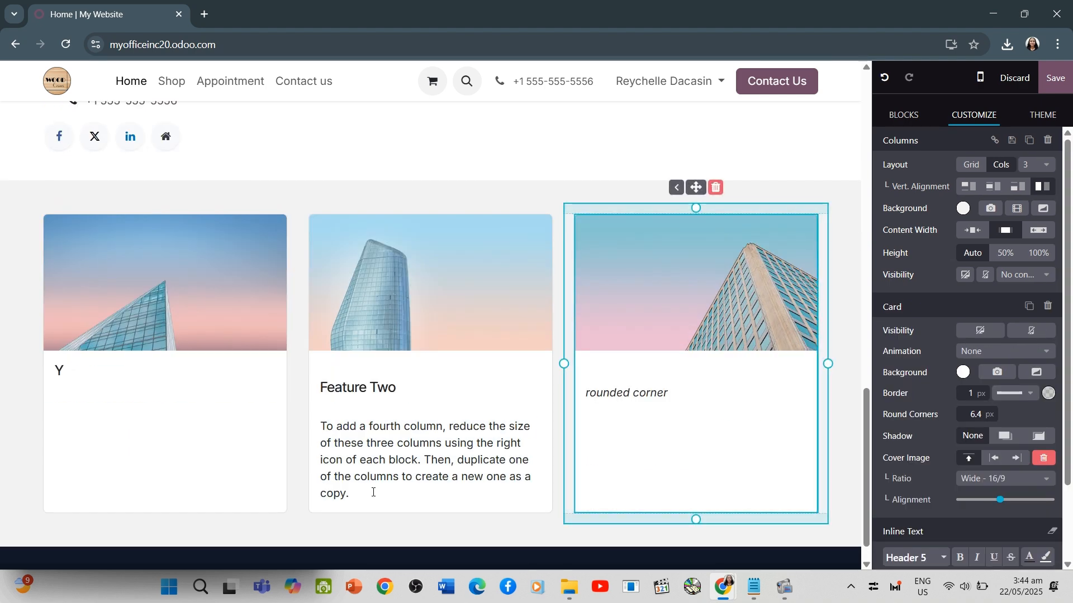
Clear the leftover text below the second card's title and replace the title with "We Design"
left_click_drag(373, 492, 319, 426)
key("BackSpace")
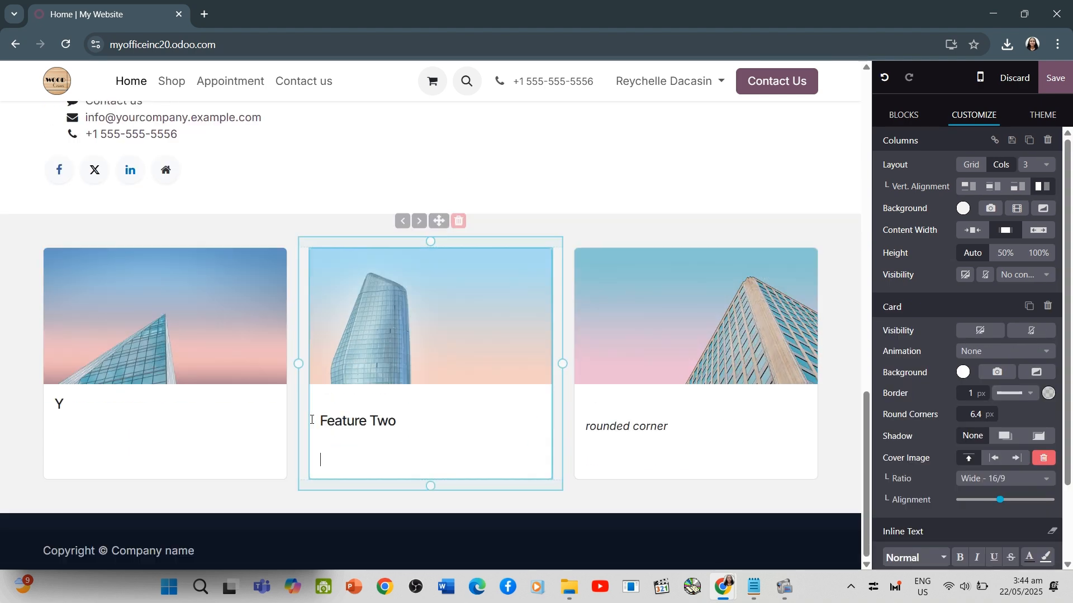
left_click_drag(398, 437, 303, 434)
type("We")
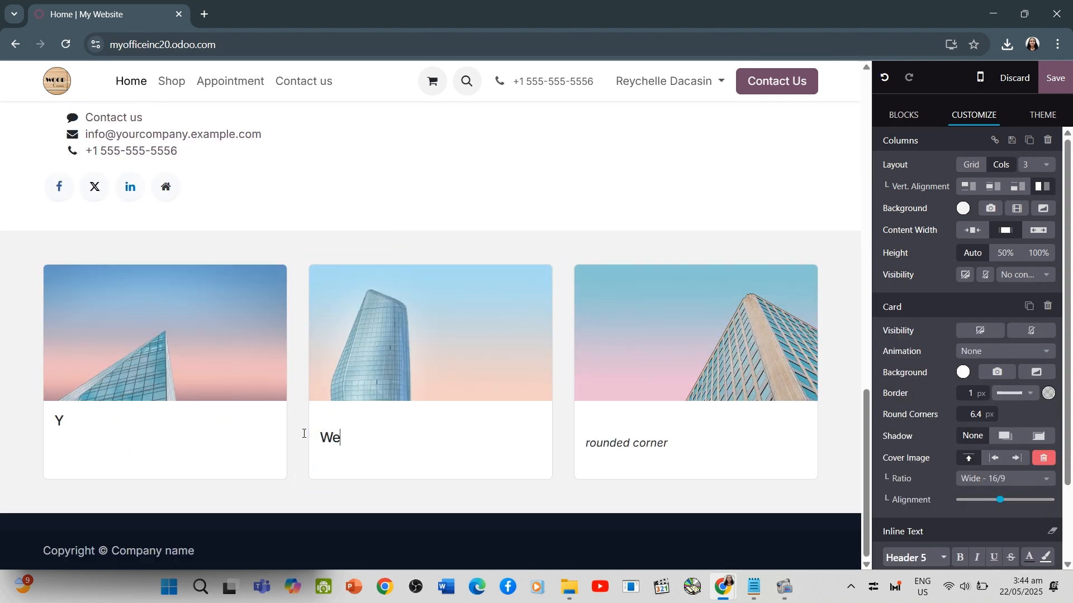
type(" Design")
Complete the first card's title so that it reads "You Customize"
left_click(71, 422)
type("ou Customizde")
key("BackSpace")
key("BackSpace")
type("e")
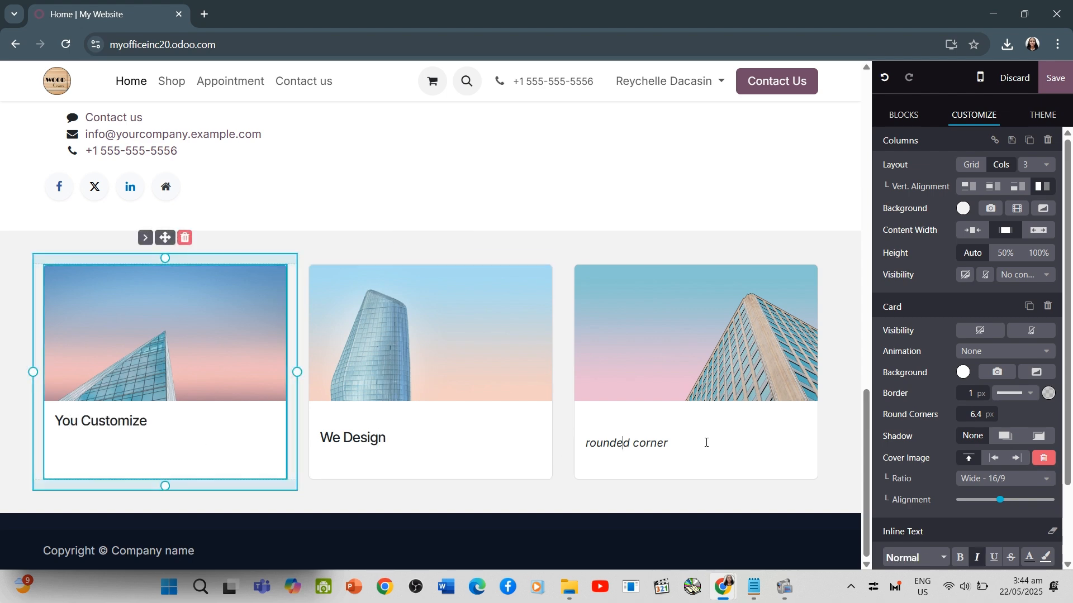
Replace the third card's leftover text with "We Manufactured" and make it bold instead of italic
left_click_drag(707, 443, 572, 448)
type("We Manufactured")
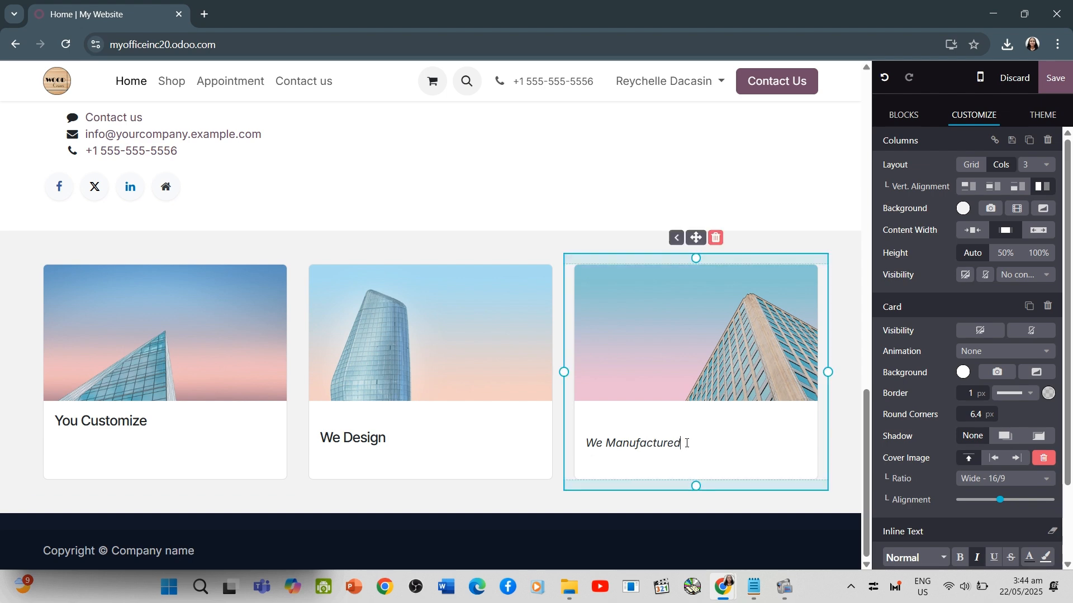
left_click_drag(689, 443, 566, 445)
scroll(939, 480, "down", 1)
left_click(977, 491)
left_click(960, 491)
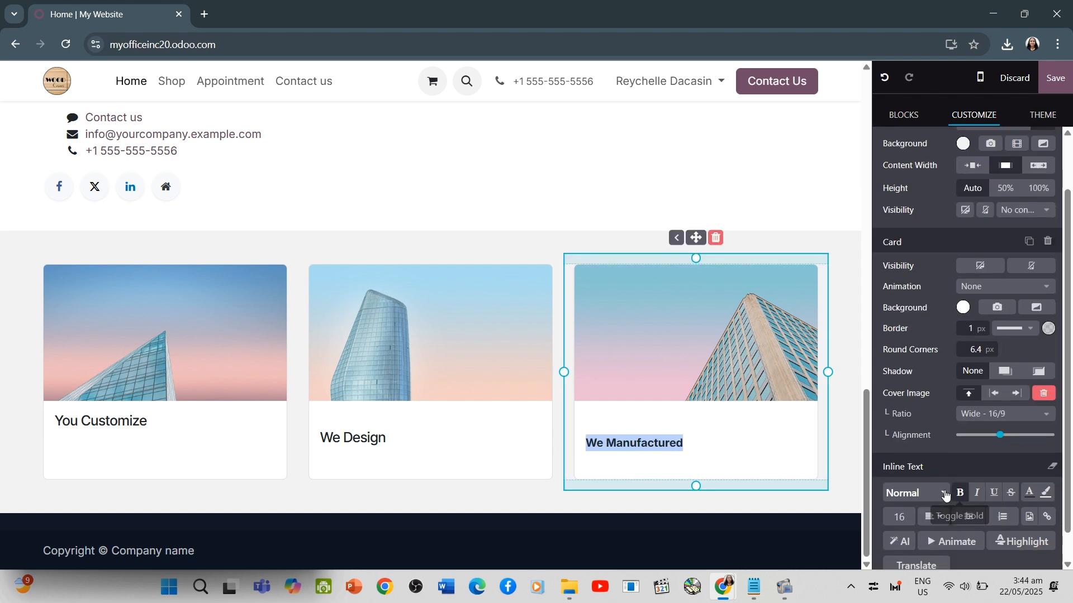
Set the third card's "We Manufactured" title to the Header 5 text style
left_click(411, 437)
scroll(880, 472, "down", 2)
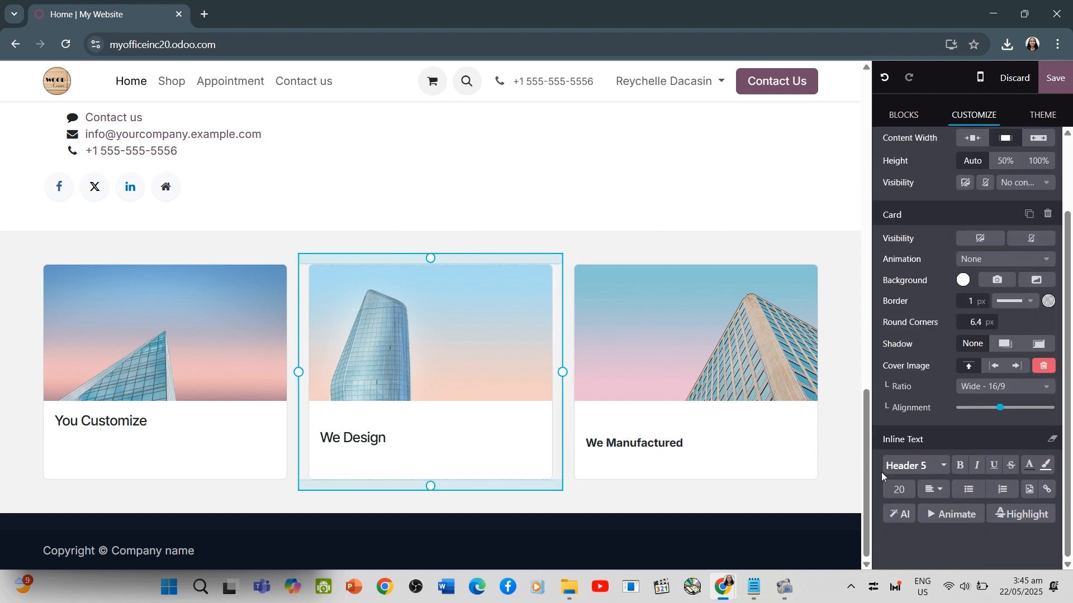
left_click(766, 445)
left_click(927, 534)
left_click(931, 370)
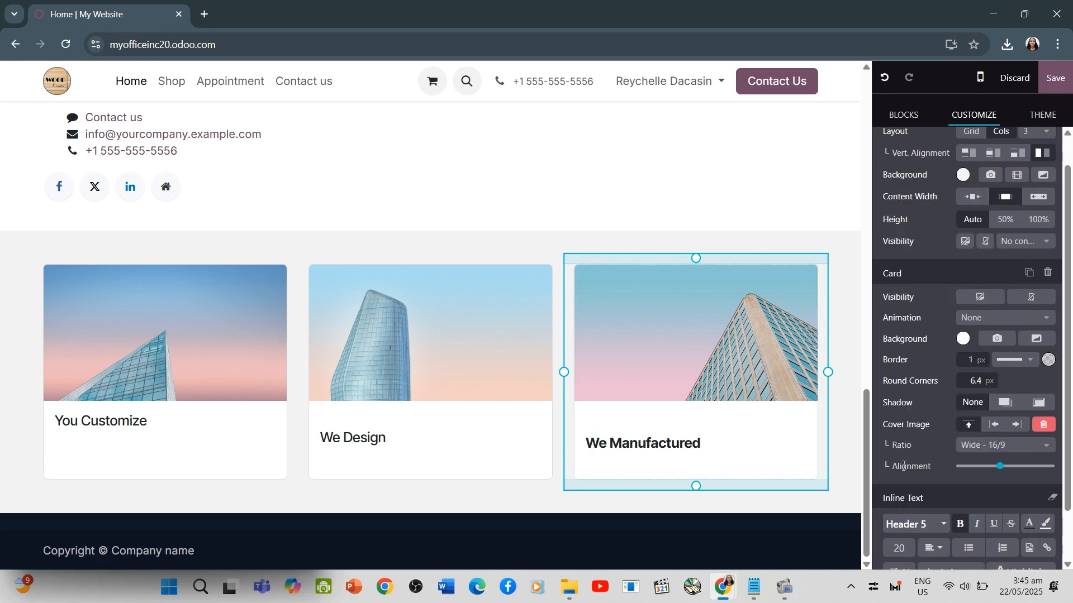
left_click_drag(701, 443, 575, 455)
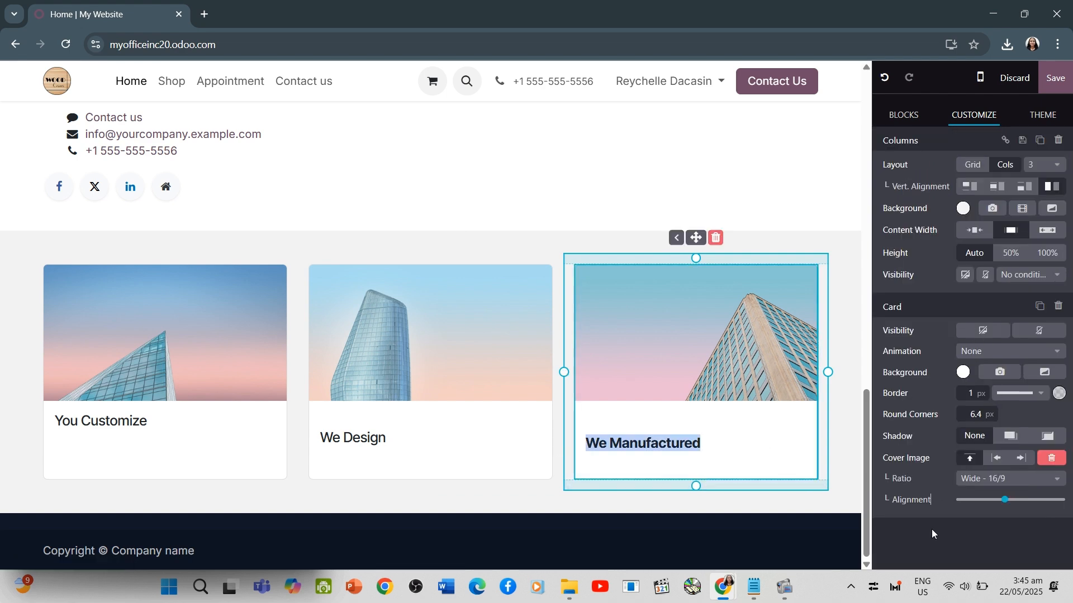
left_click(741, 437)
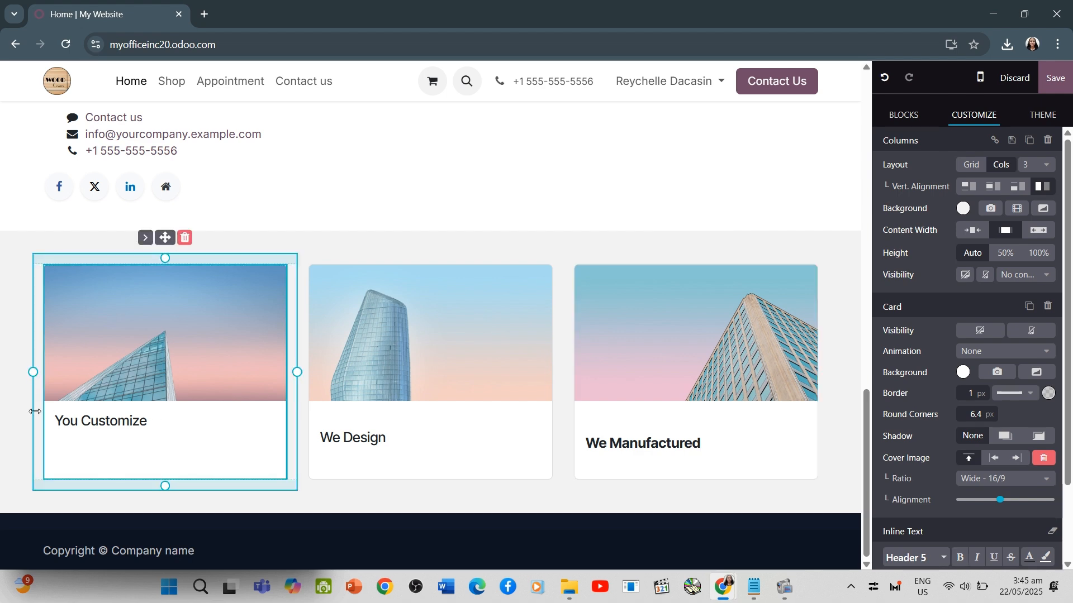
Insert a blank line above the first card's "You Customize" title to align it with the other card titles
left_click(56, 421)
key("BackSpace")
key("Return")
left_click(370, 494)
Replace the part before the @ in the "Connect with us" e-mail link with the company's mailbox name
scroll(371, 493, "up", 3)
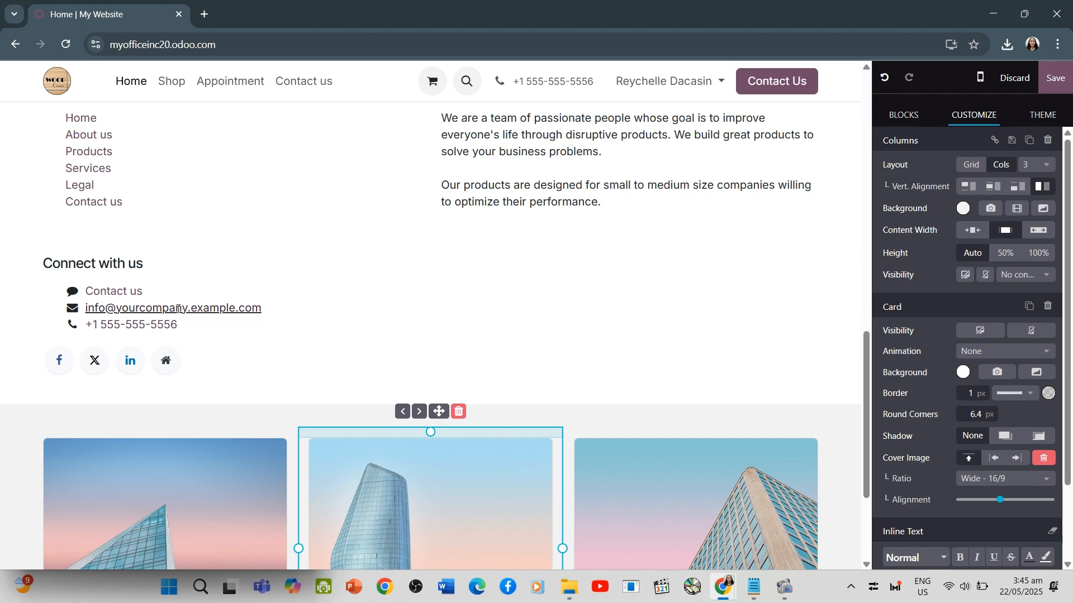
scroll(178, 308, "down", 2)
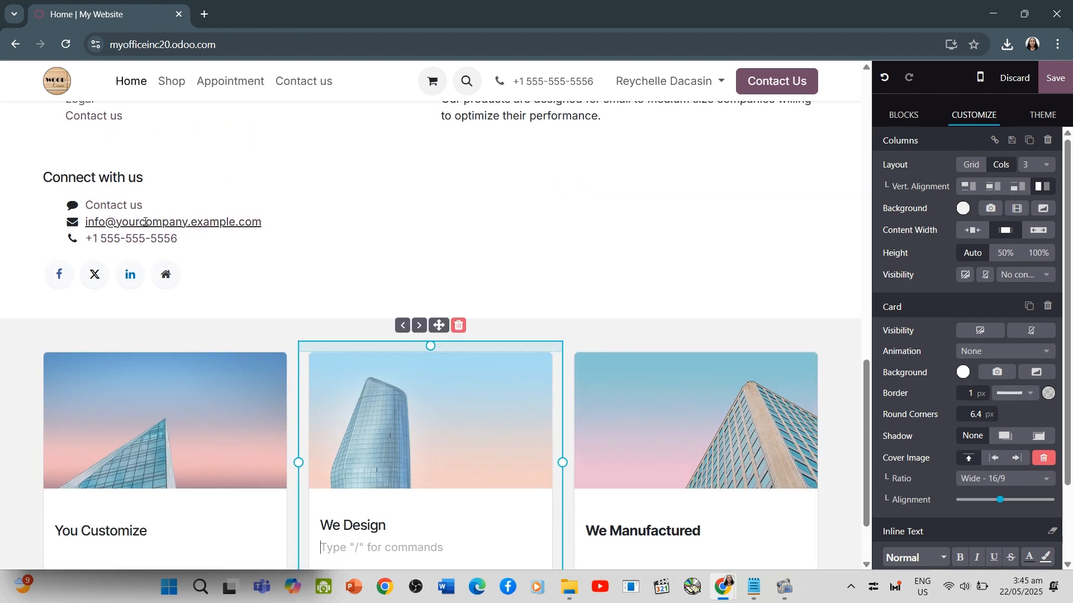
left_click(145, 222)
double_click(89, 222)
key("BackSpace")
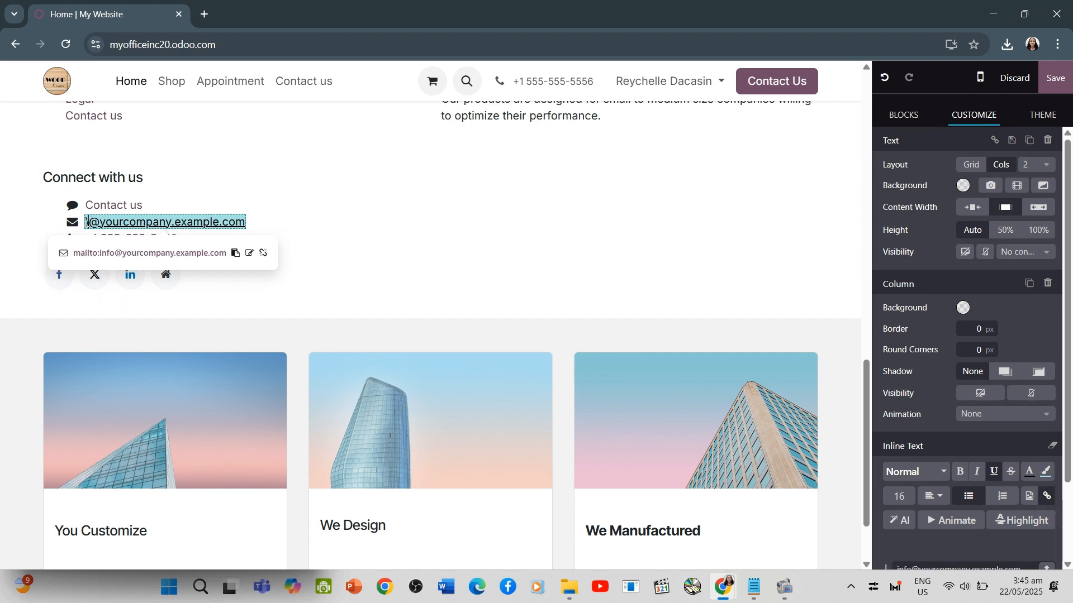
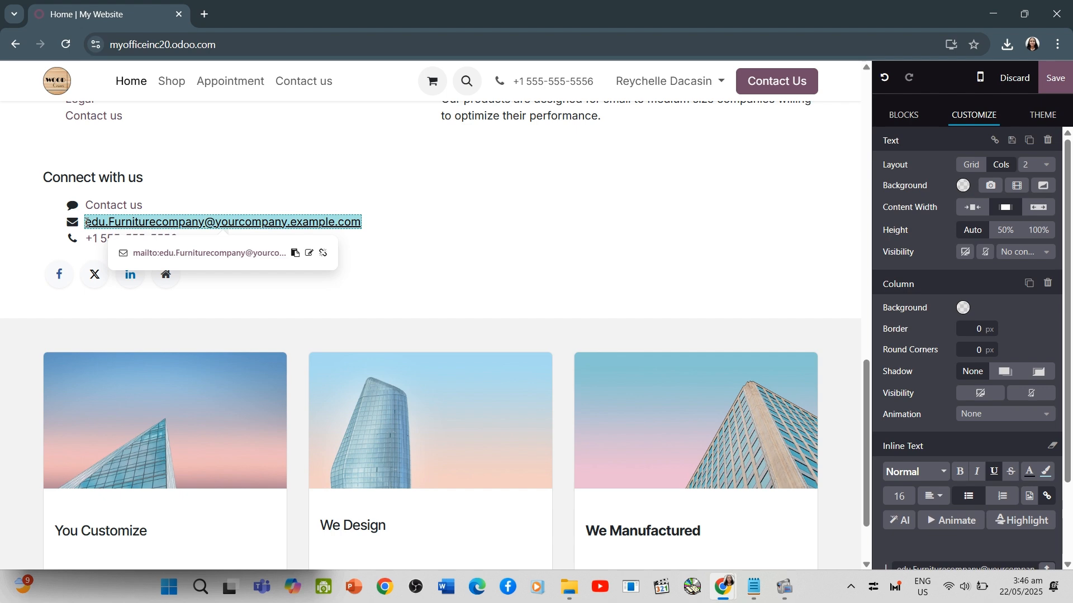
Replace the placeholder domain in the "Connect with us" e-mail link with the gmail domain
left_click_drag(343, 222, 214, 222)
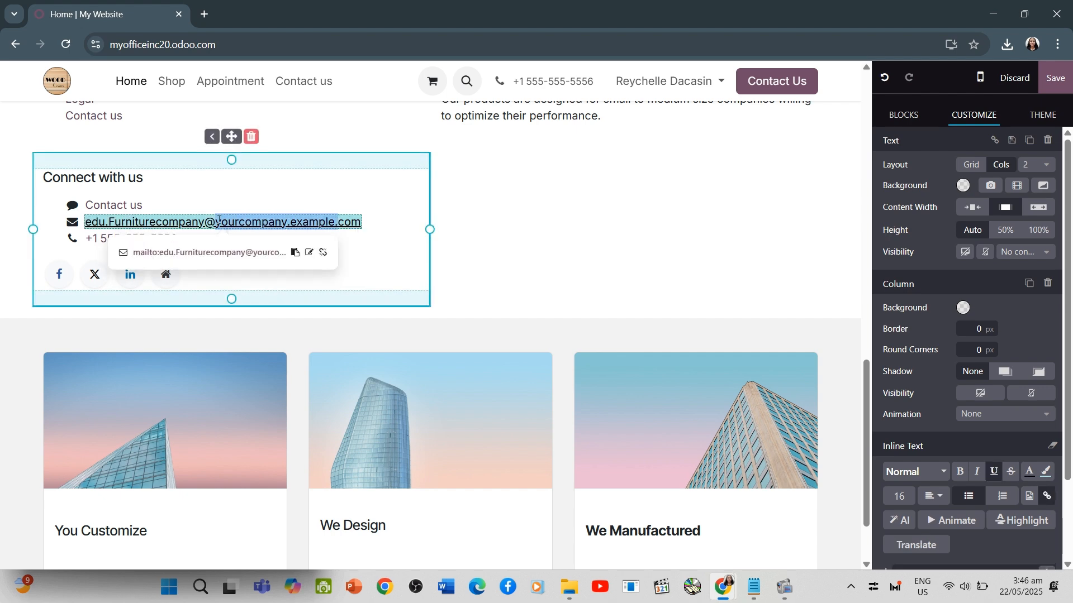
type("gmal")
key("BackSpace")
type("il")
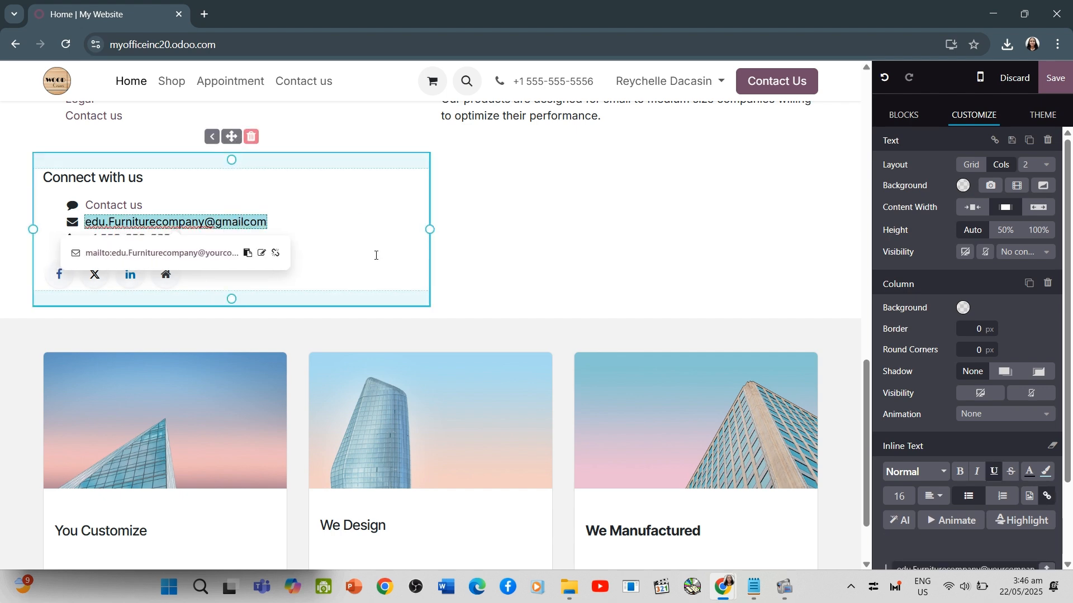
left_click(488, 257)
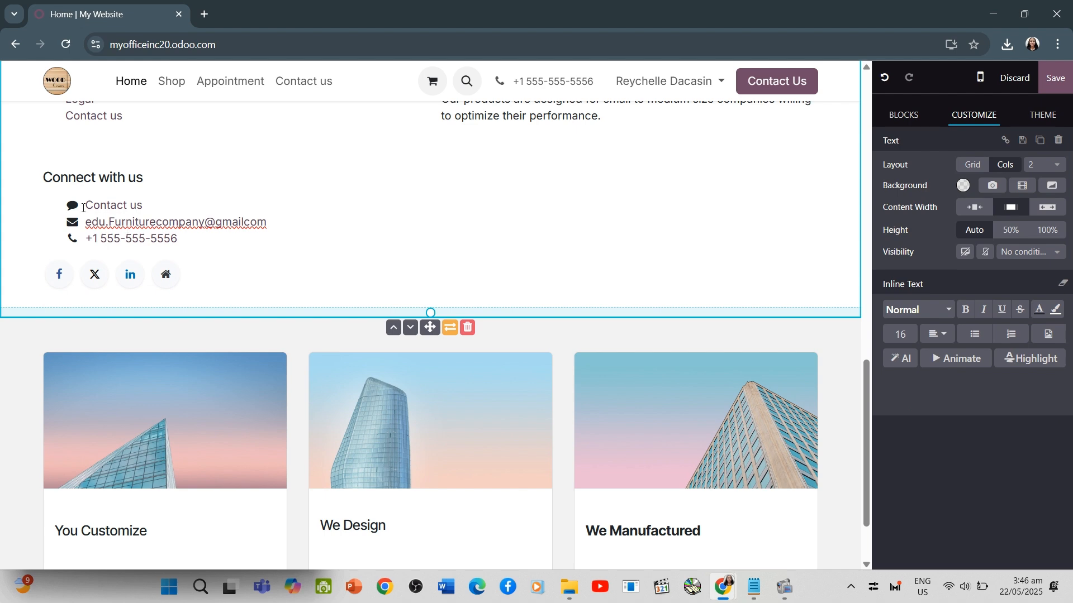
Change the first letter of the "Connect with us" e-mail link to "o"
left_click(91, 222)
key("BackSpace")
type("o")
left_click(517, 304)
scroll(516, 303, "up", 3)
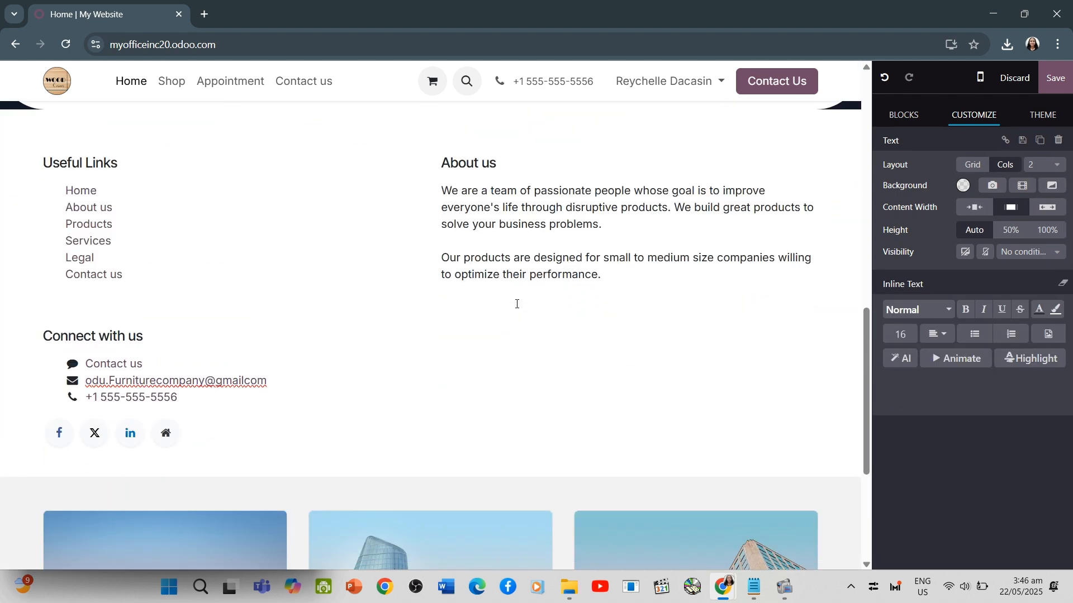
Replace "Company name" in the footer's copyright line with "odufurniture"
scroll(517, 303, "down", 2)
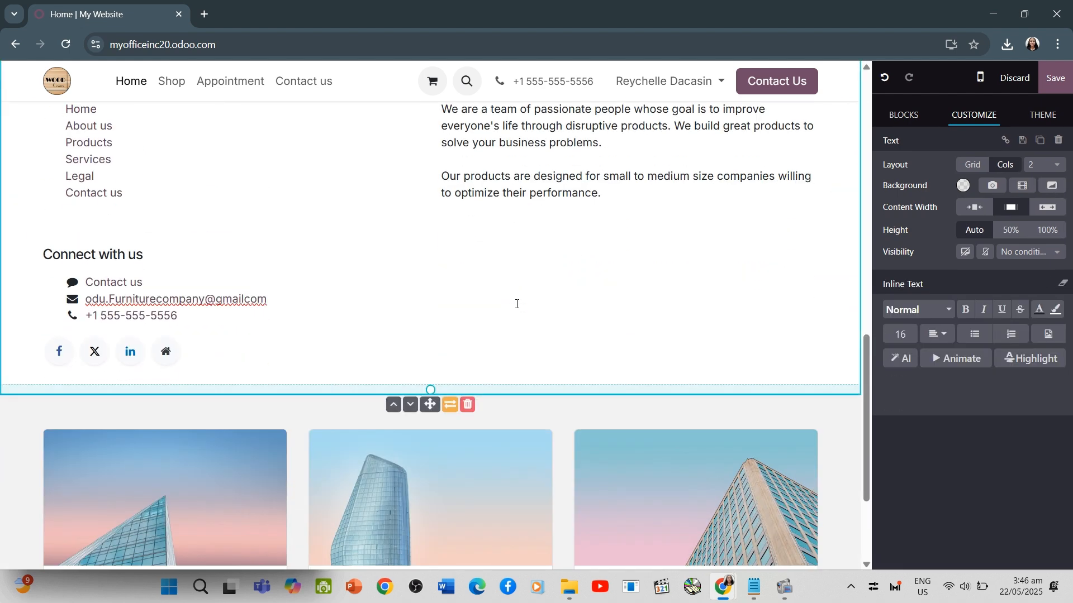
scroll(517, 304, "down", 3)
left_click(244, 555)
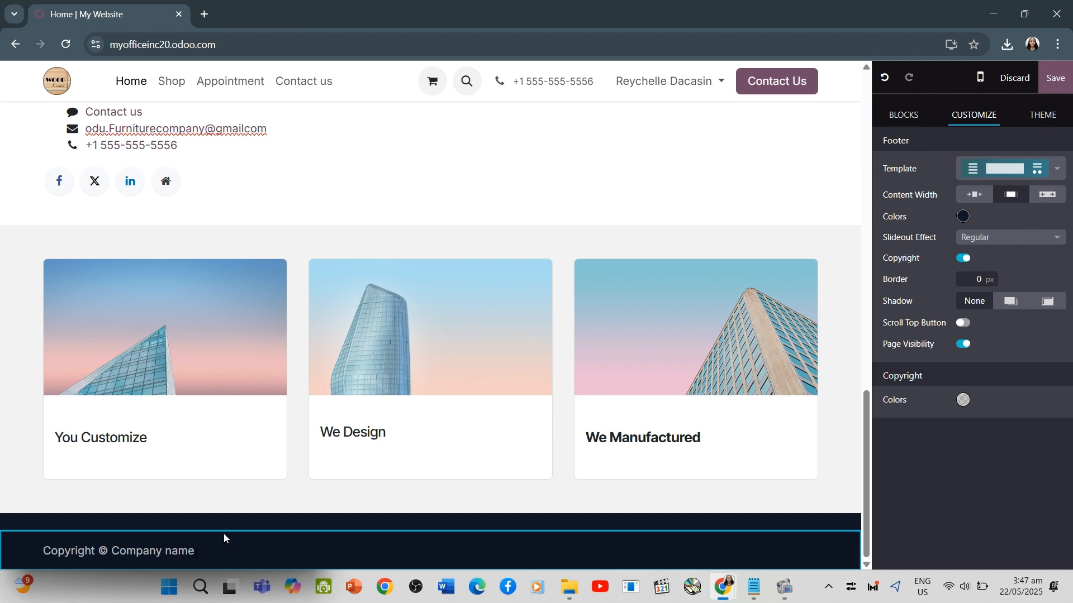
double_click(190, 550)
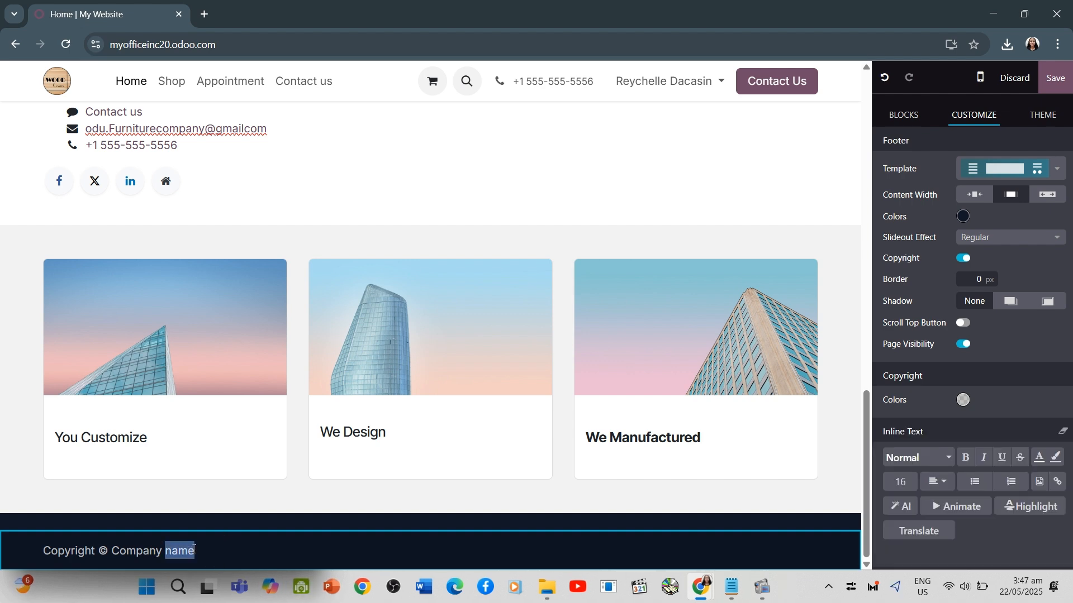
left_click_drag(190, 550, 114, 549)
type("COd")
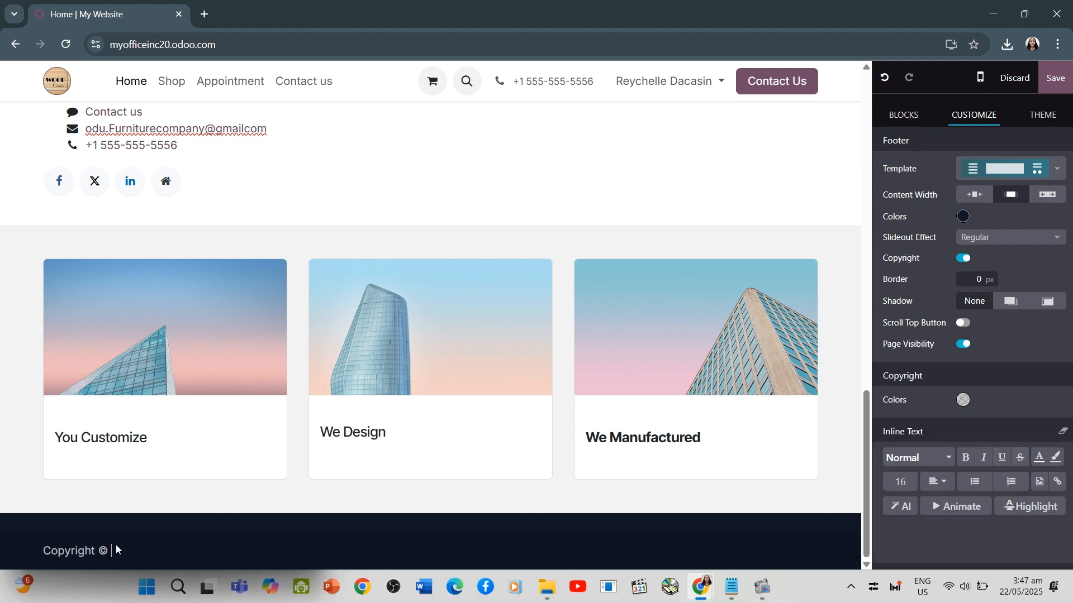
type("odufurnitu")
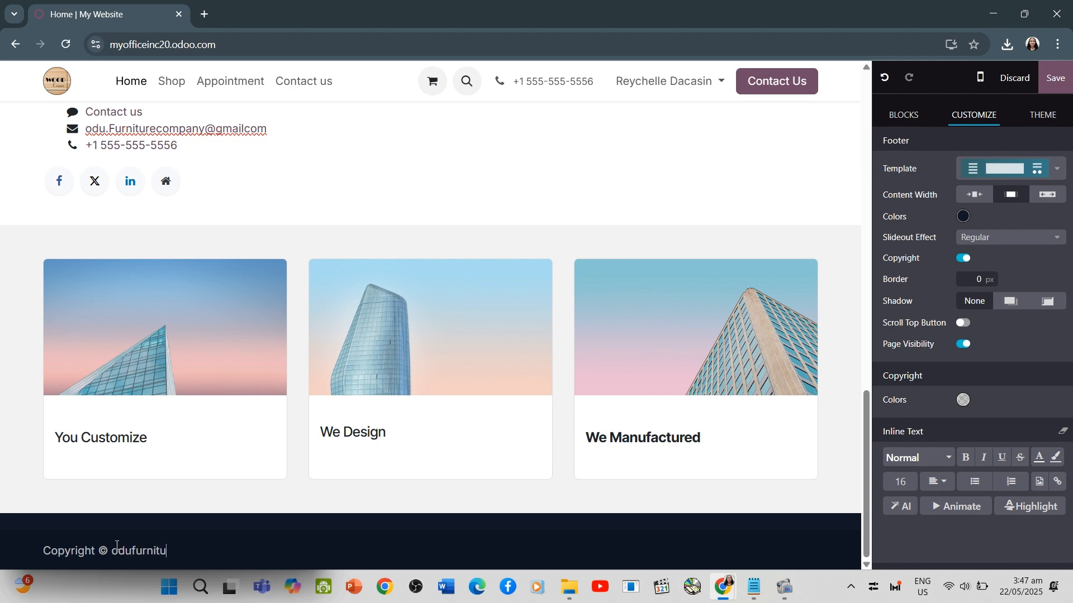
type("re")
left_click(486, 177)
scroll(486, 177, "up", 3)
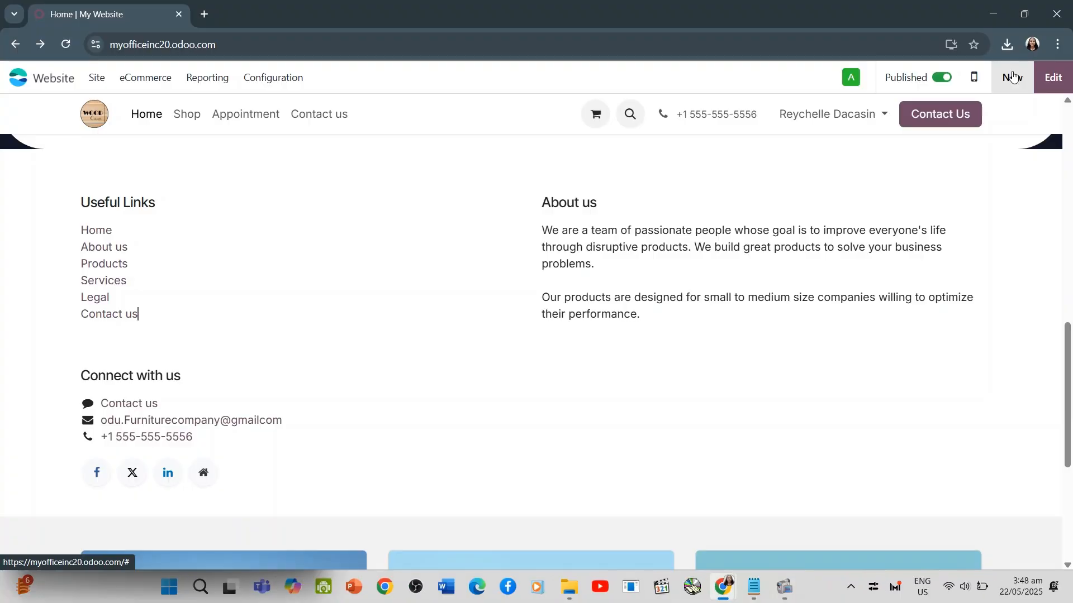
Create a new website product named "Office Chair" with a sales price of 12 and save it
left_click(1013, 77)
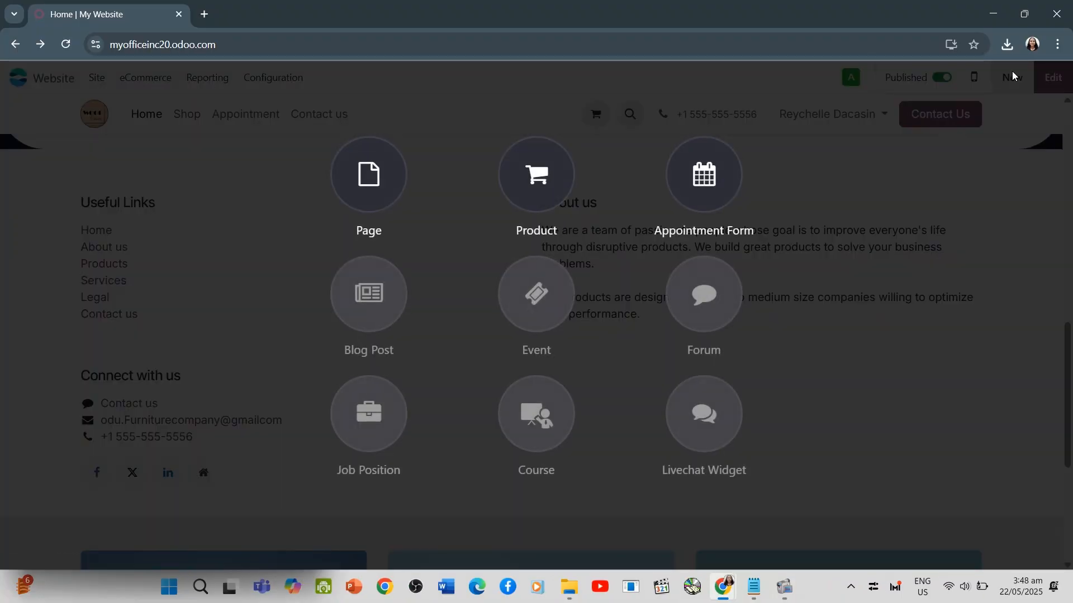
left_click(535, 174)
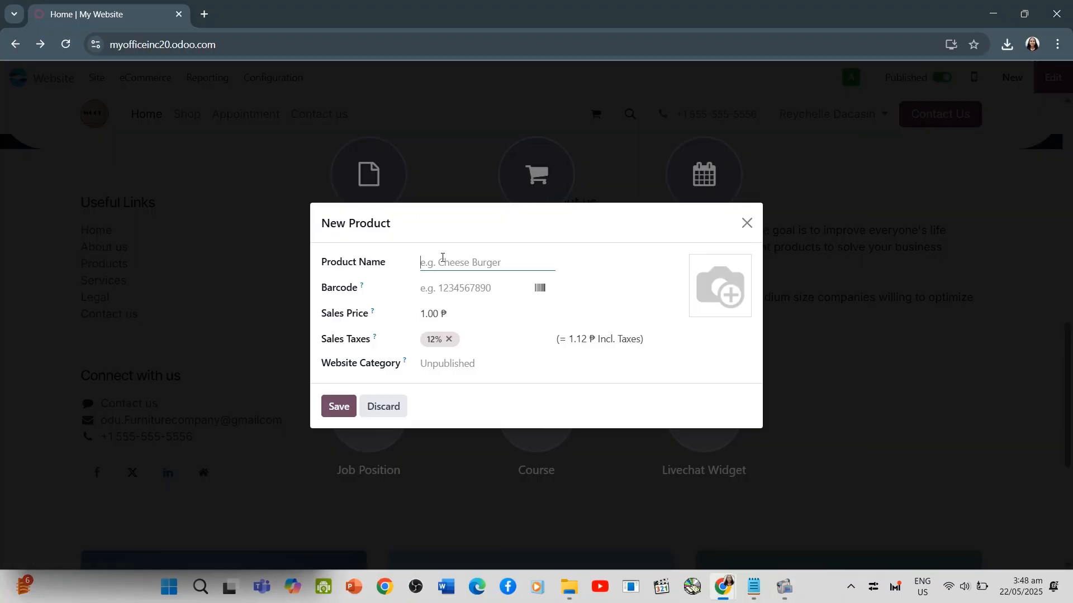
type("Office Chair")
left_click(451, 291)
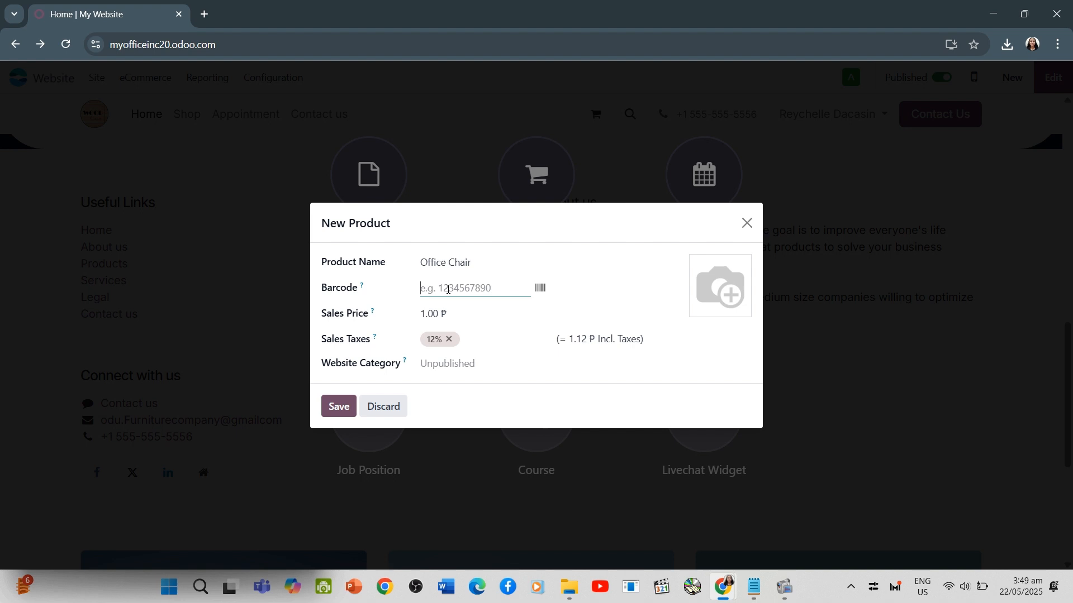
left_click(427, 315)
type("12")
left_click(335, 407)
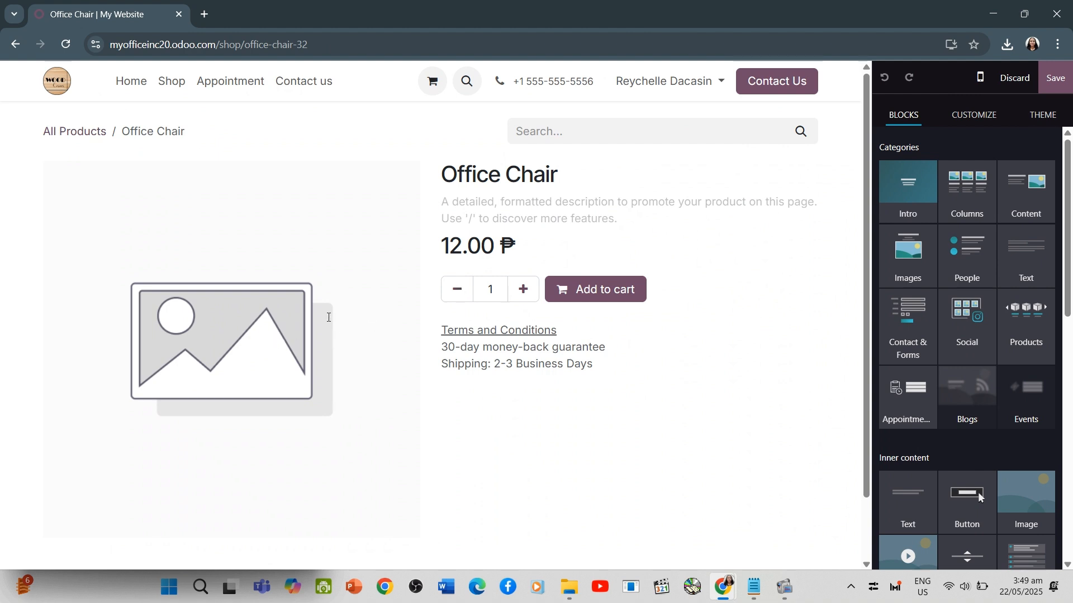
Replace the Office Chair placeholder picture by uploading the Mesh-Office-Chair-with-Headrest image from Downloads, and save the product page
left_click(307, 313)
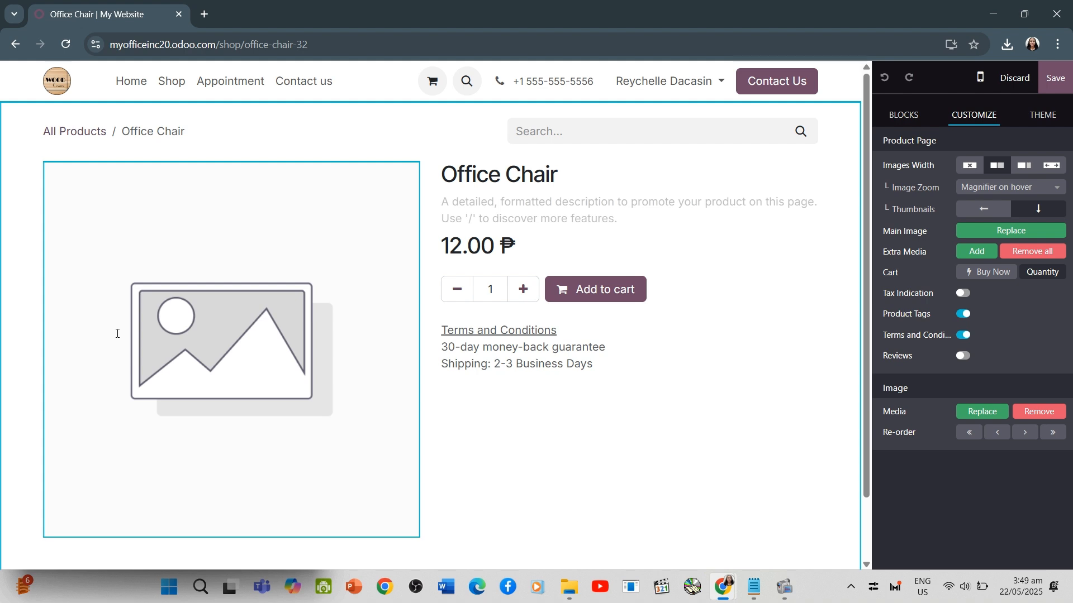
key("alt+Tab")
left_click(780, 469)
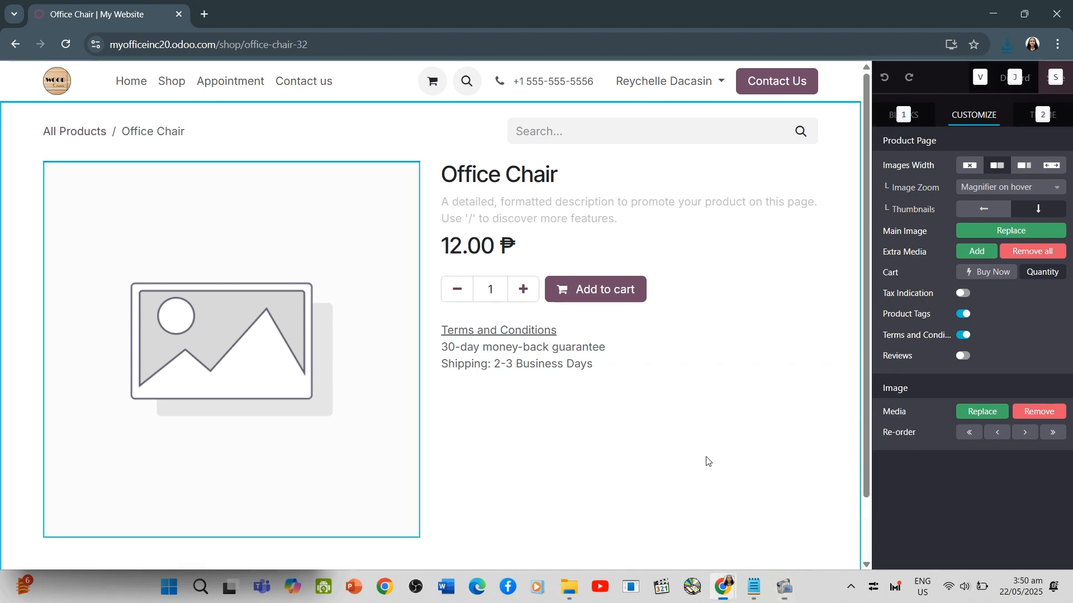
double_click(186, 336)
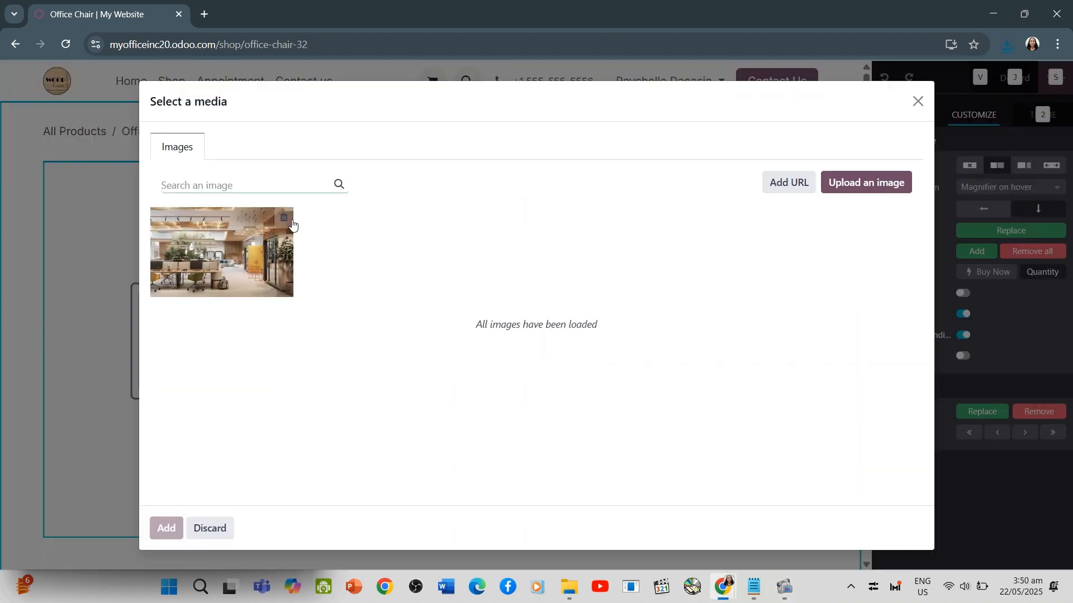
left_click(866, 182)
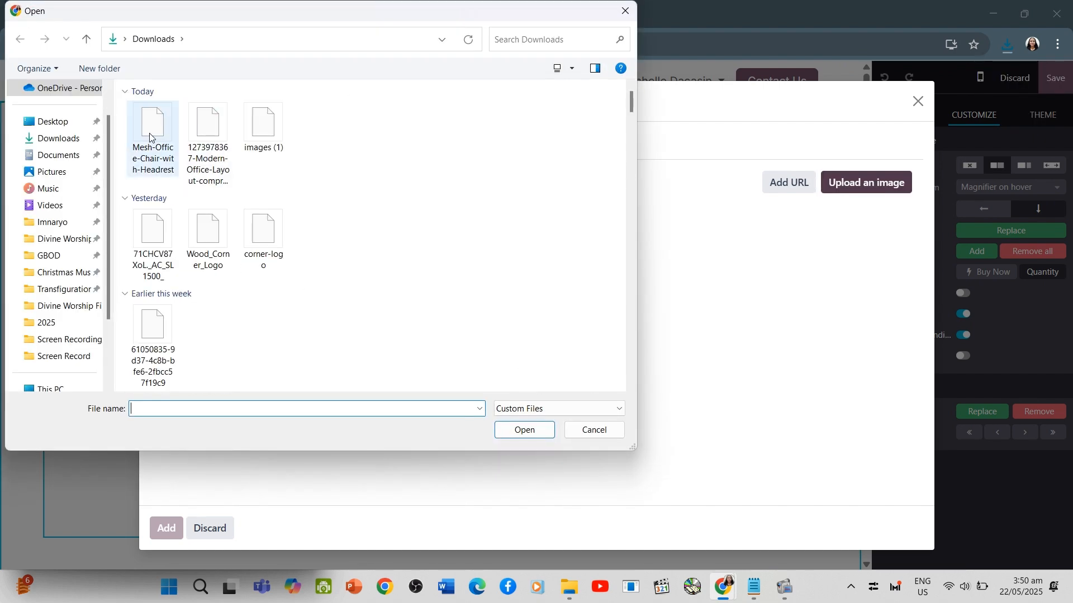
double_click(150, 138)
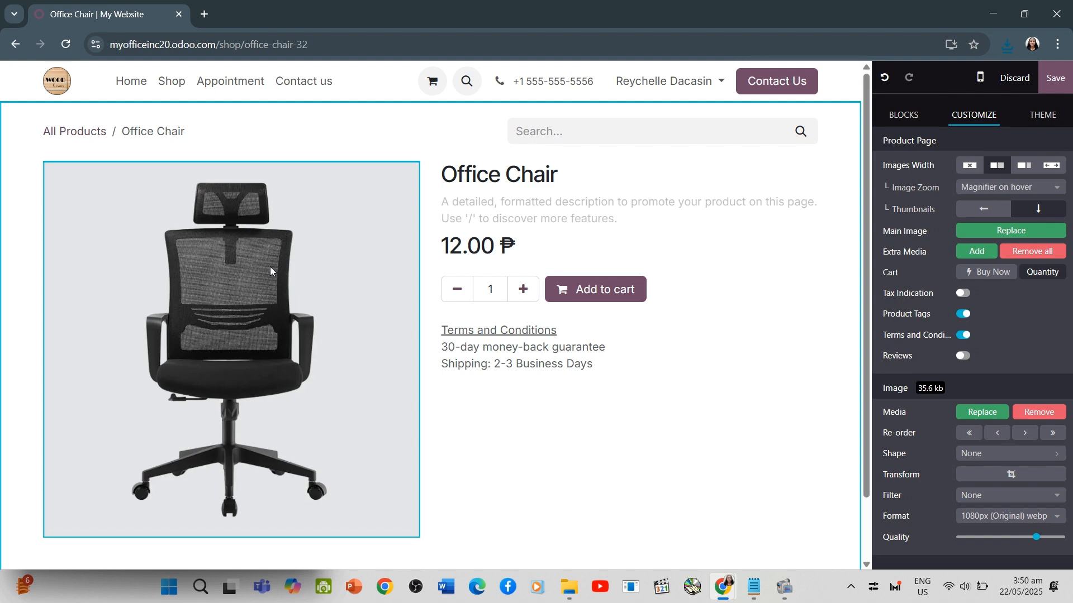
left_click(1054, 81)
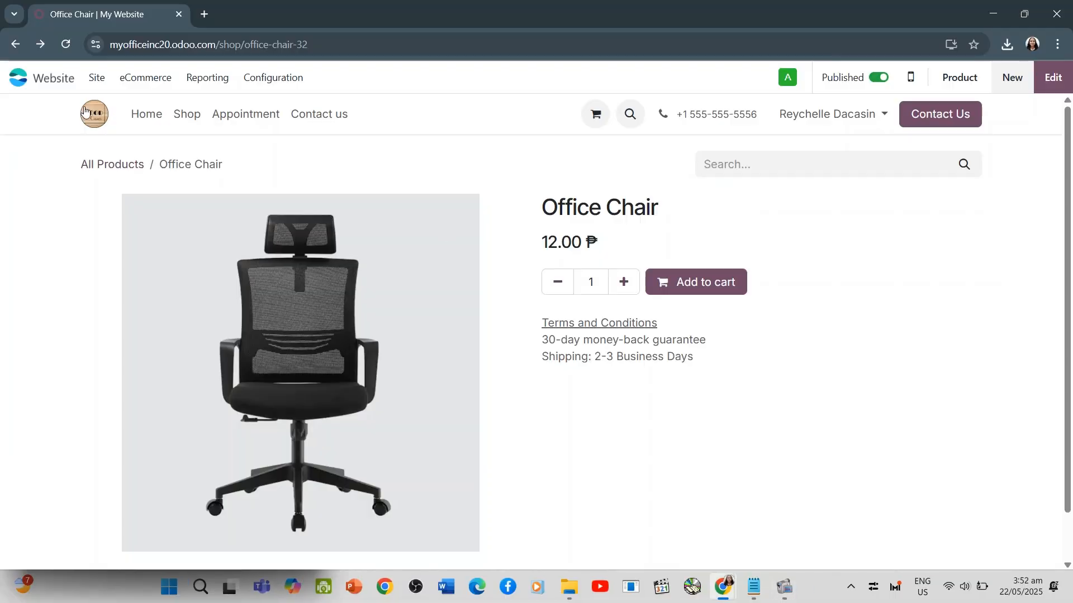
Open the SEO optimization settings for the Office Chair page and enter the title "Office Chair on Sale MyOffice Inc."
left_click(99, 77)
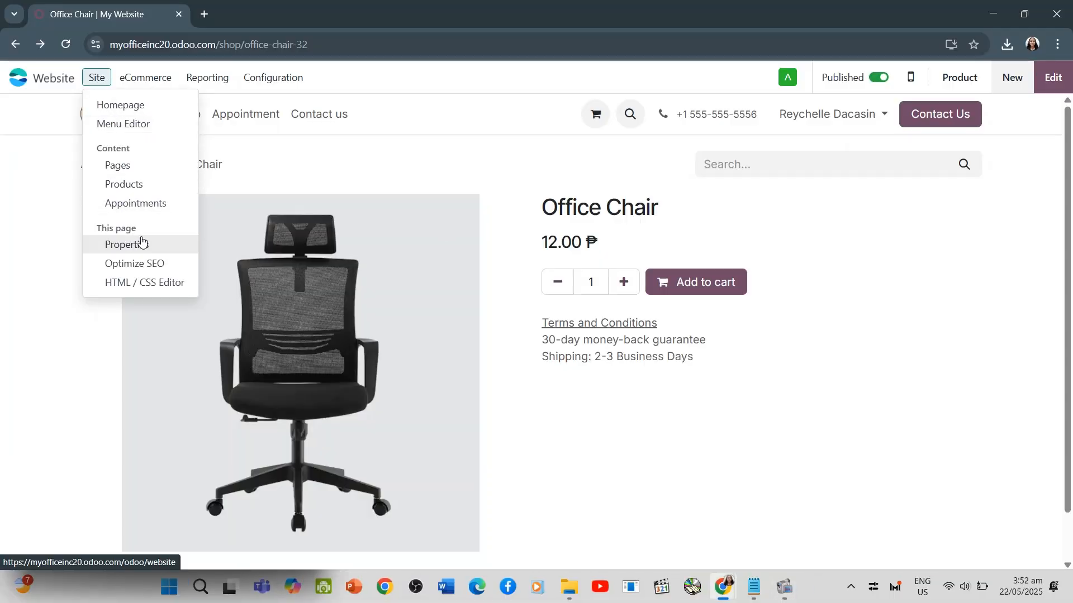
left_click(145, 263)
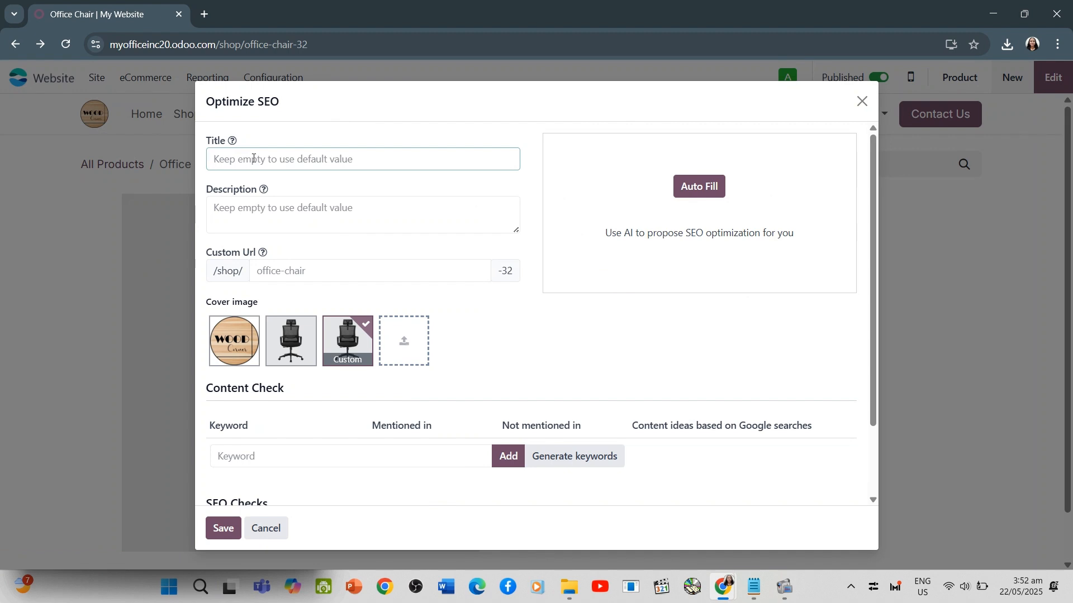
type("Office Cha")
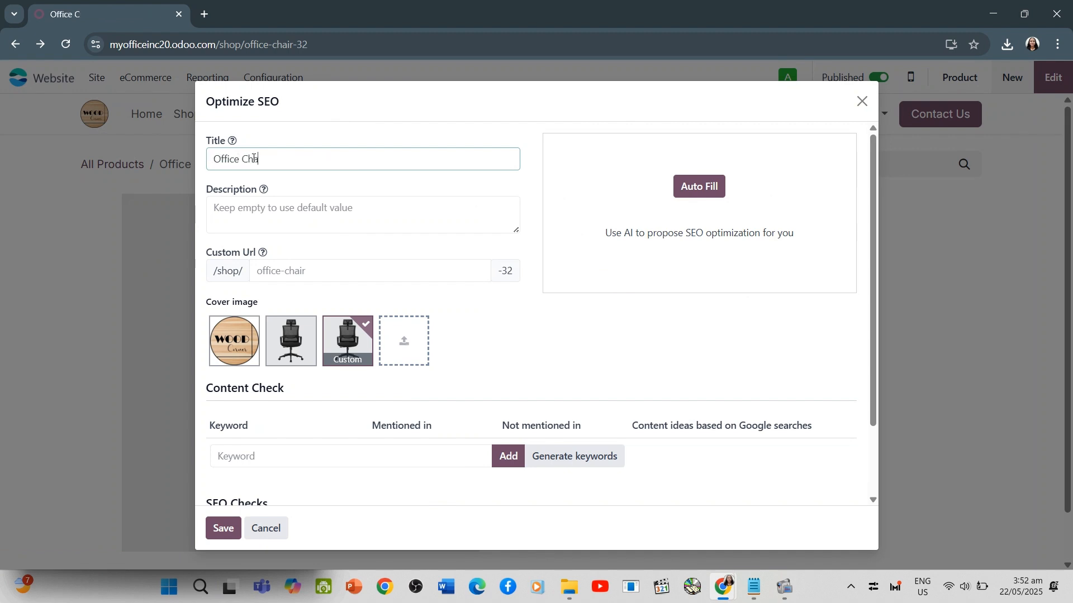
type("ir on Sale")
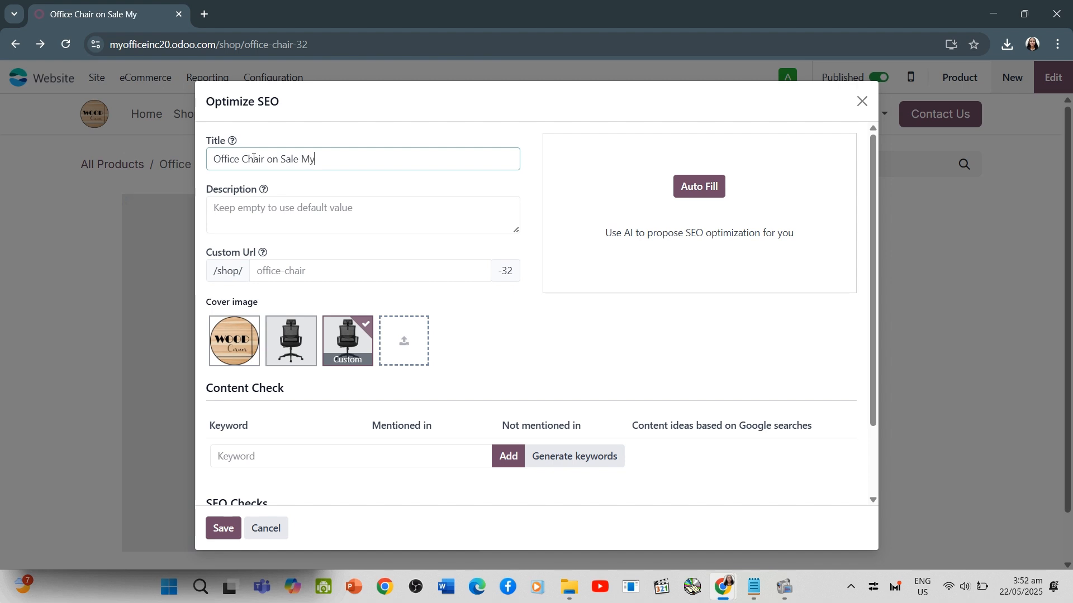
type("MyOffice Inc.")
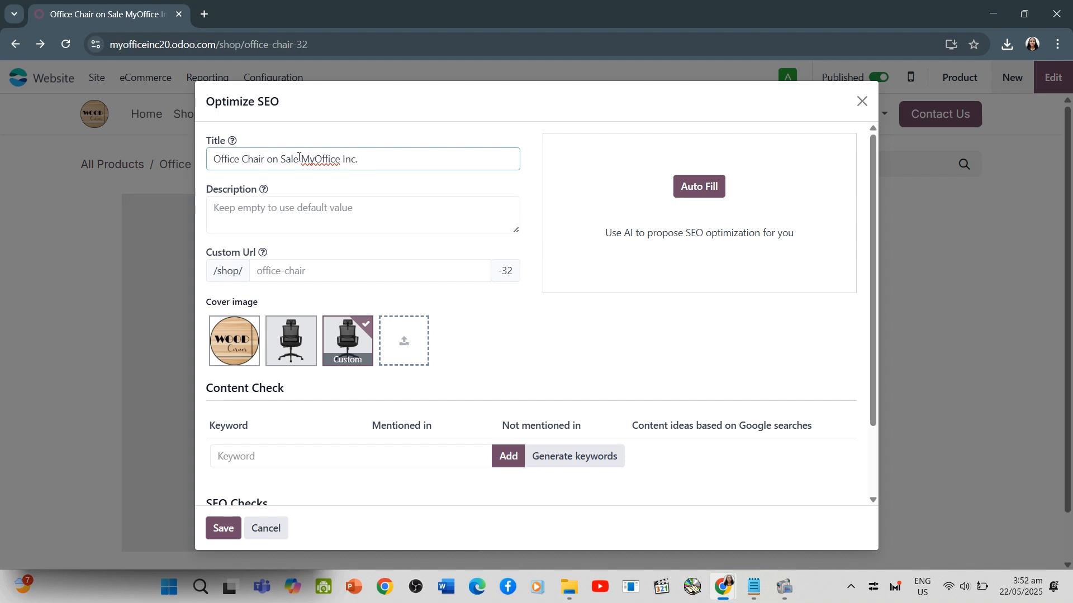
type("i")
Insert the separator "I" between "Sale" and "MyOffice" so the SEO title reads "Office Chair on Sale I MyOffice Inc."
key("BackSpace")
type("|")
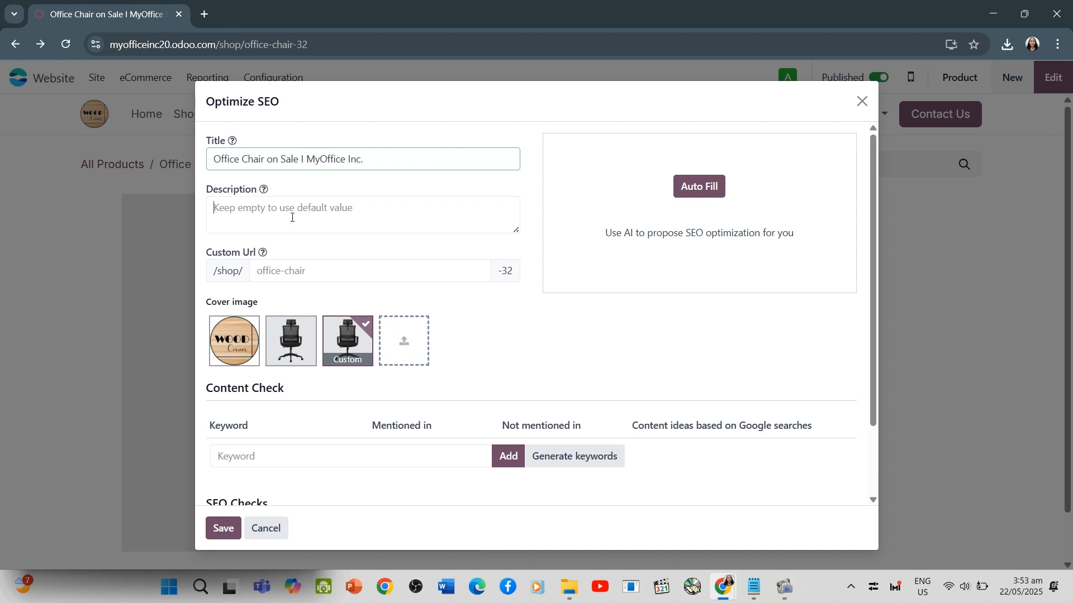
Enter the SEO description "Get the best office chairs for the sale. Buy Online now!"
left_click(292, 217)
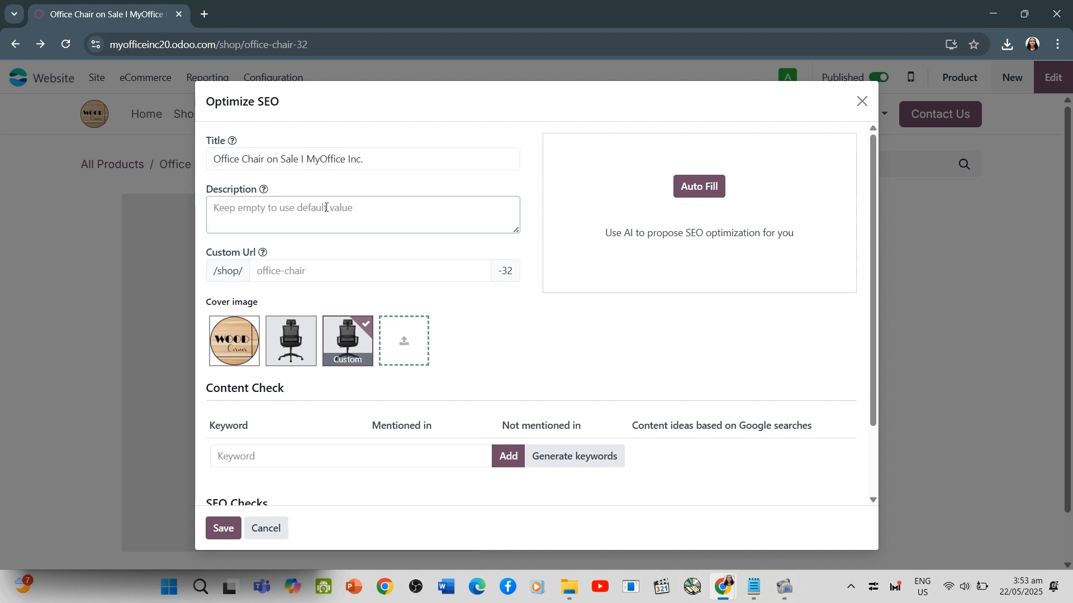
type("Get the best office chairs f")
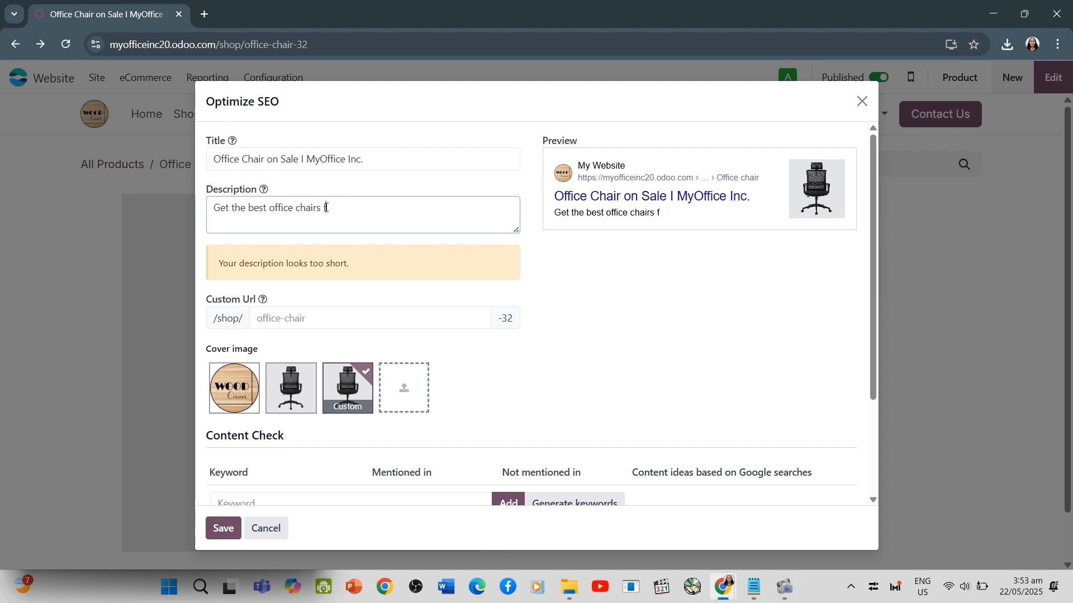
type("or the sale. Buy ")
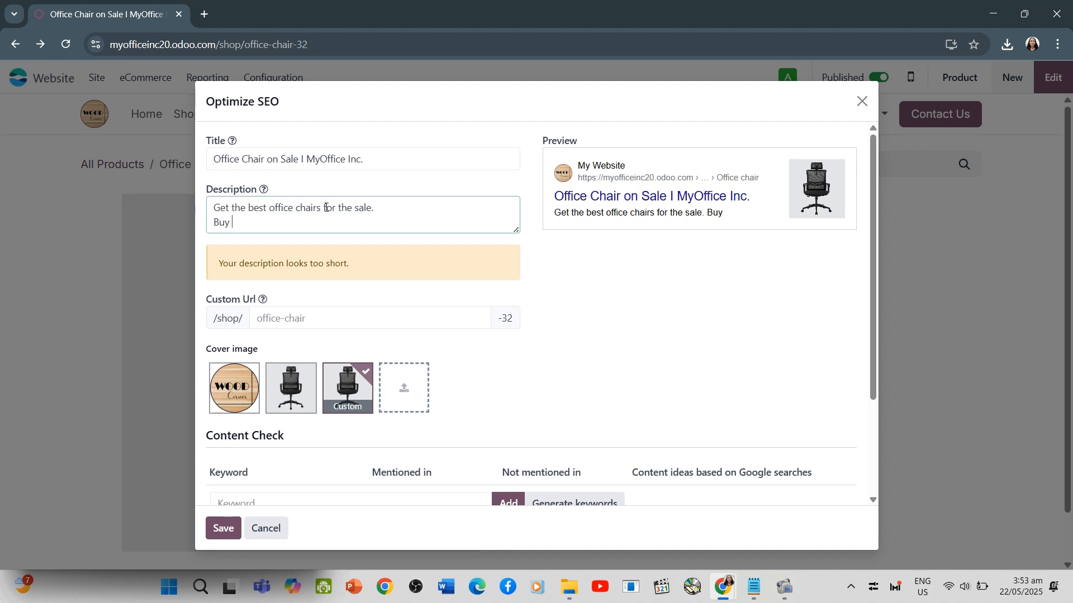
type("Onlin")
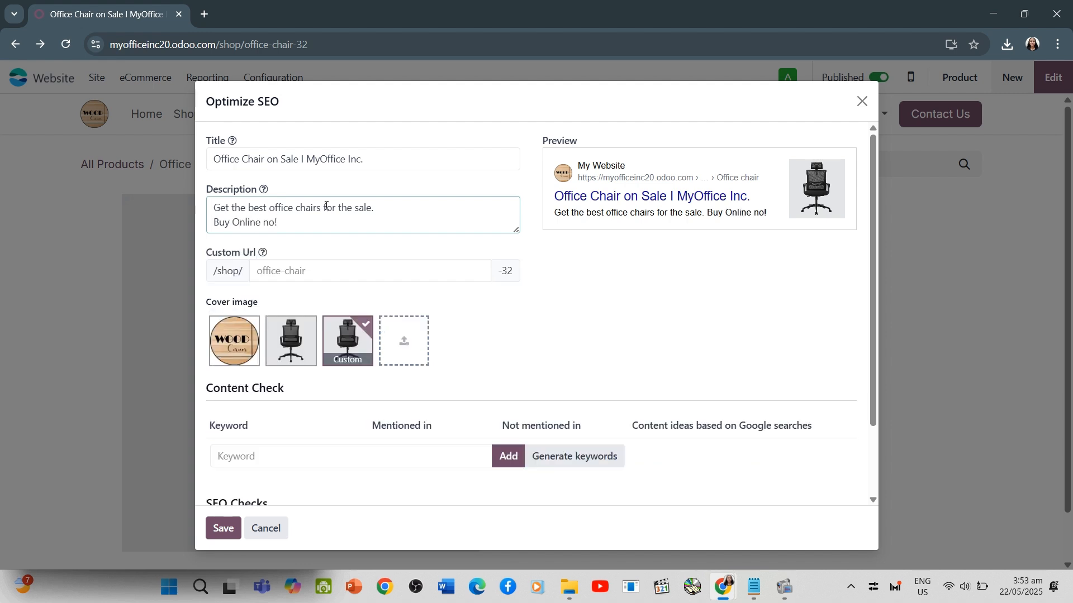
type("e now!")
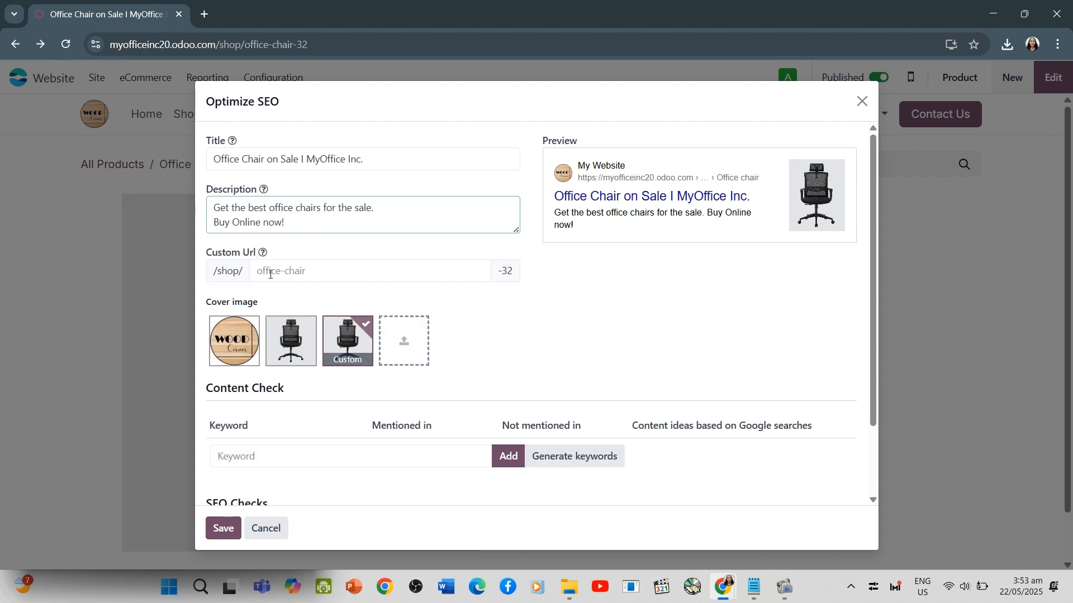
left_click(351, 273)
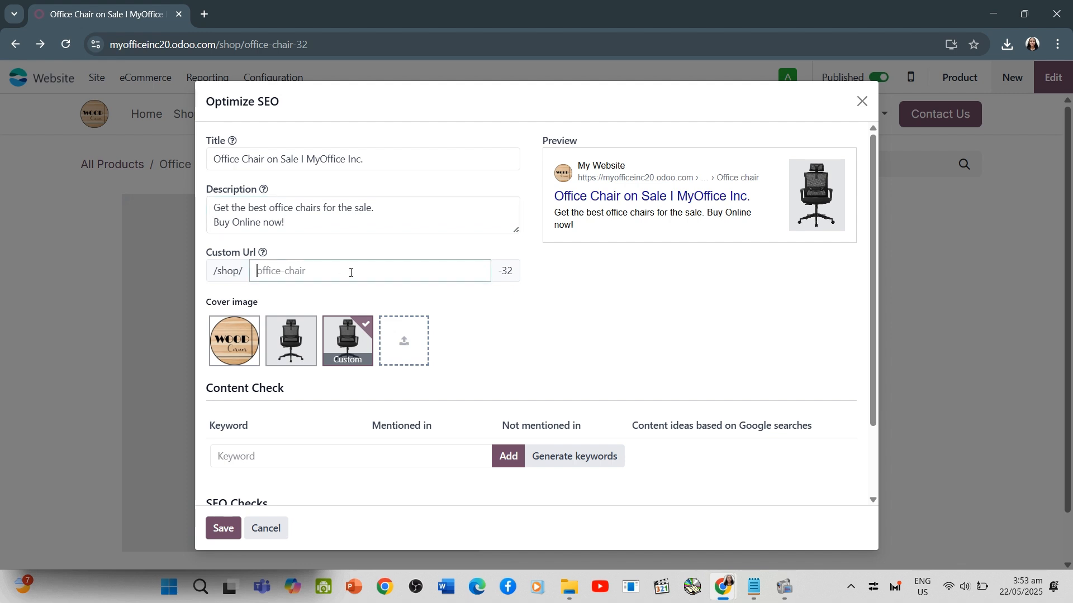
Add the keyword "Office Chair" to the SEO content check
left_click(311, 452)
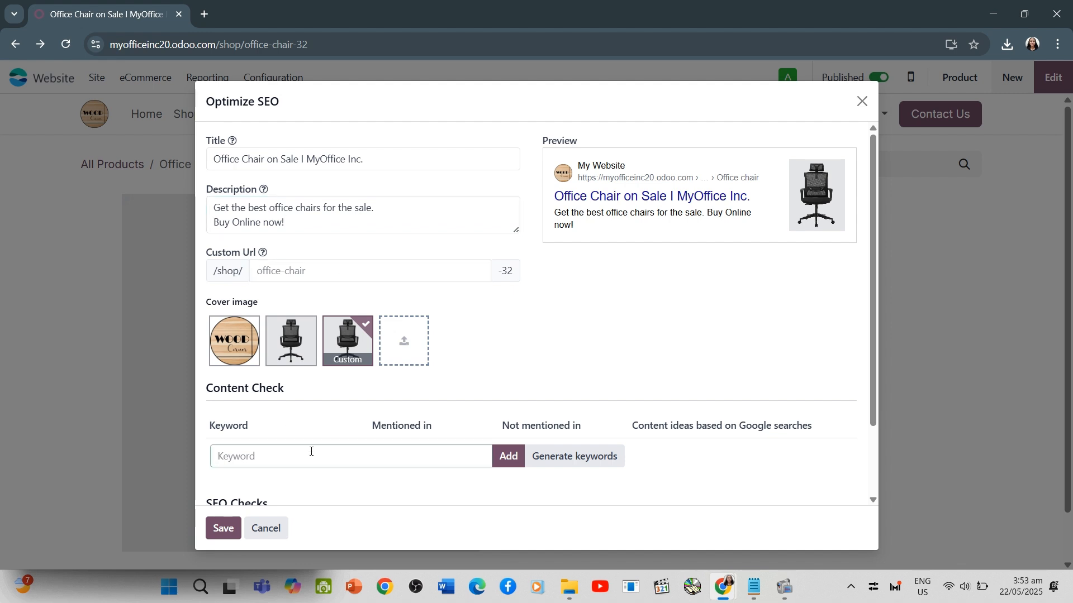
type("Office ")
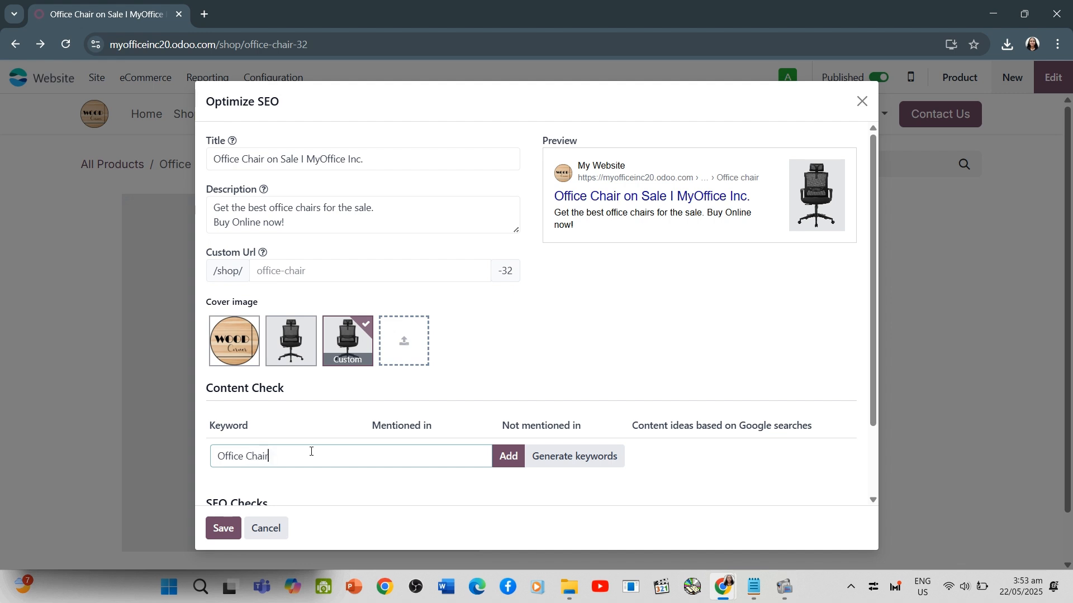
type("Chair")
scroll(490, 473, "down", 2)
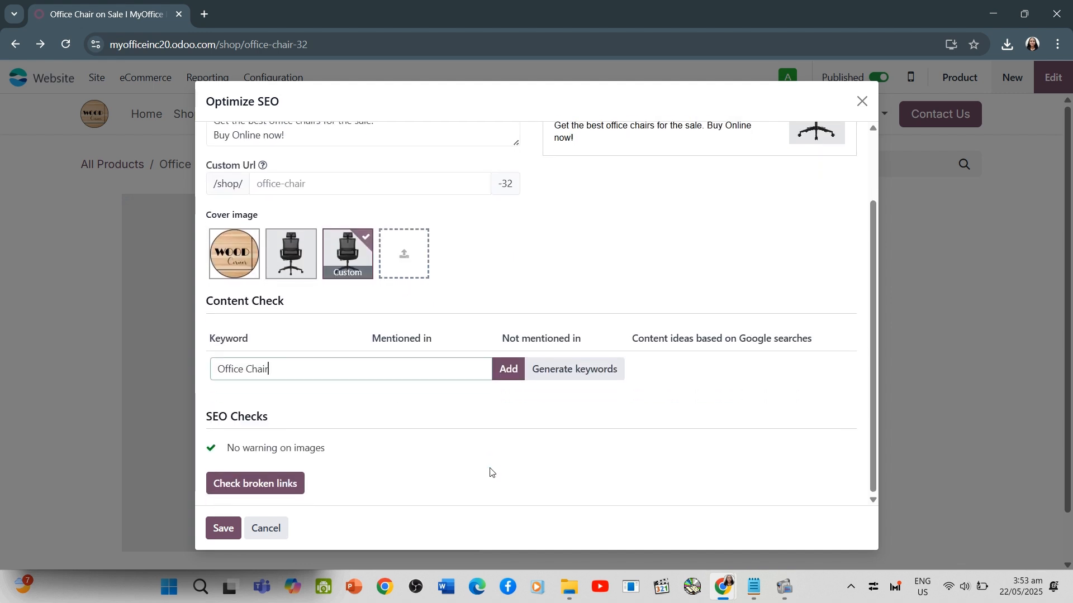
left_click(505, 373)
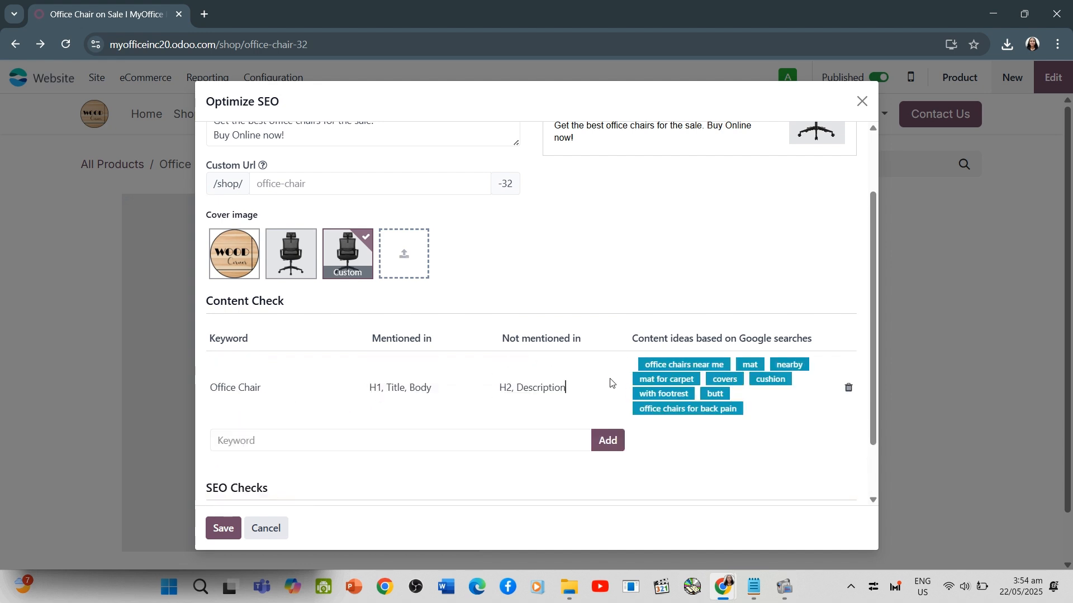
Review the keyword and image checks, and save the Office Chair page's SEO settings
scroll(635, 386, "down", 1)
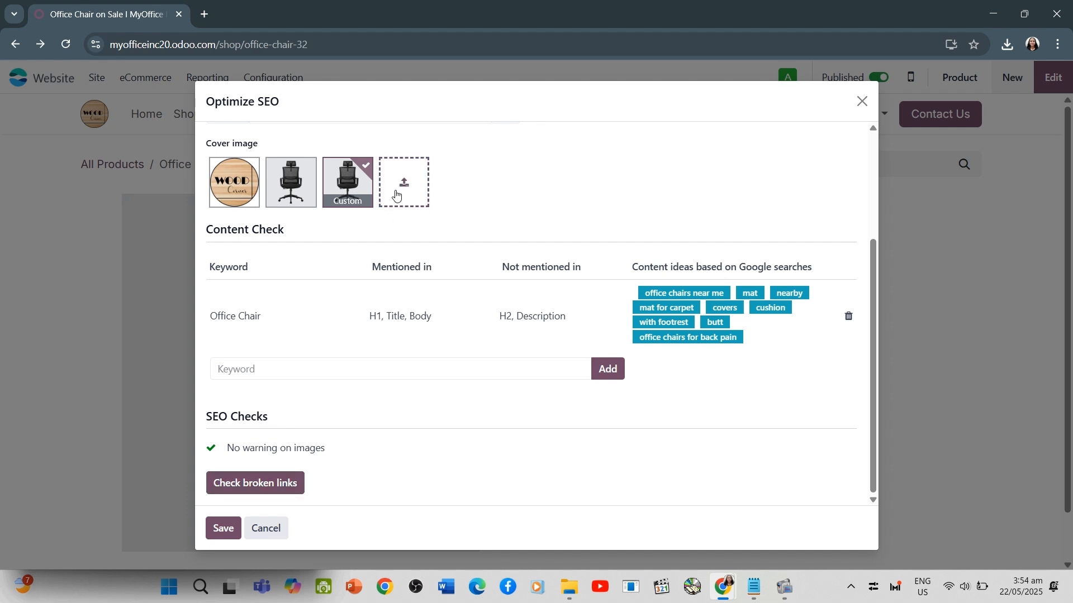
scroll(396, 195, "up", 2)
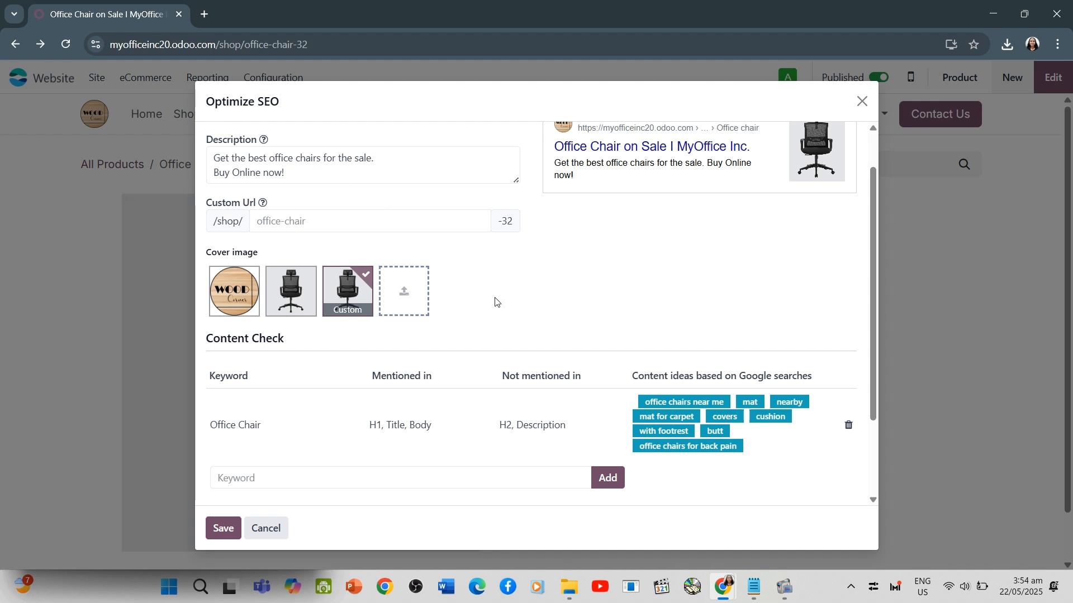
scroll(314, 449, "down", 1)
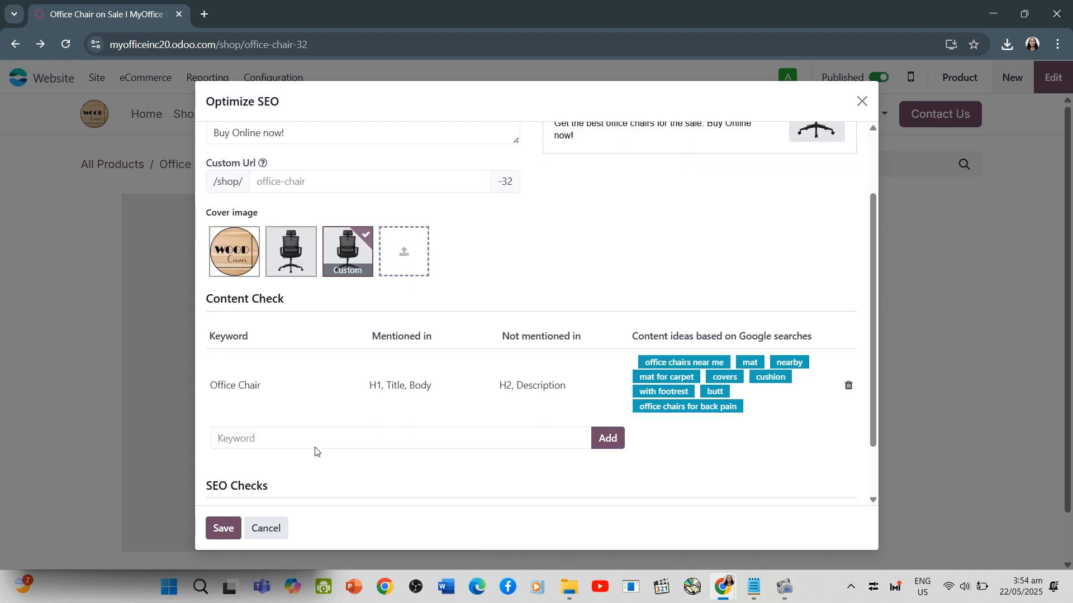
left_click(218, 529)
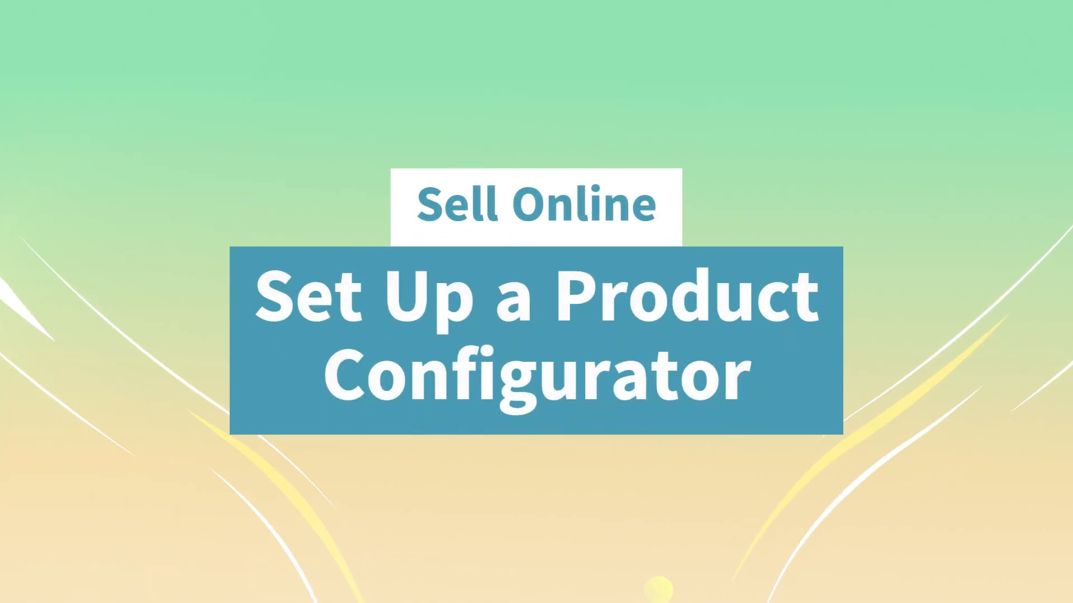
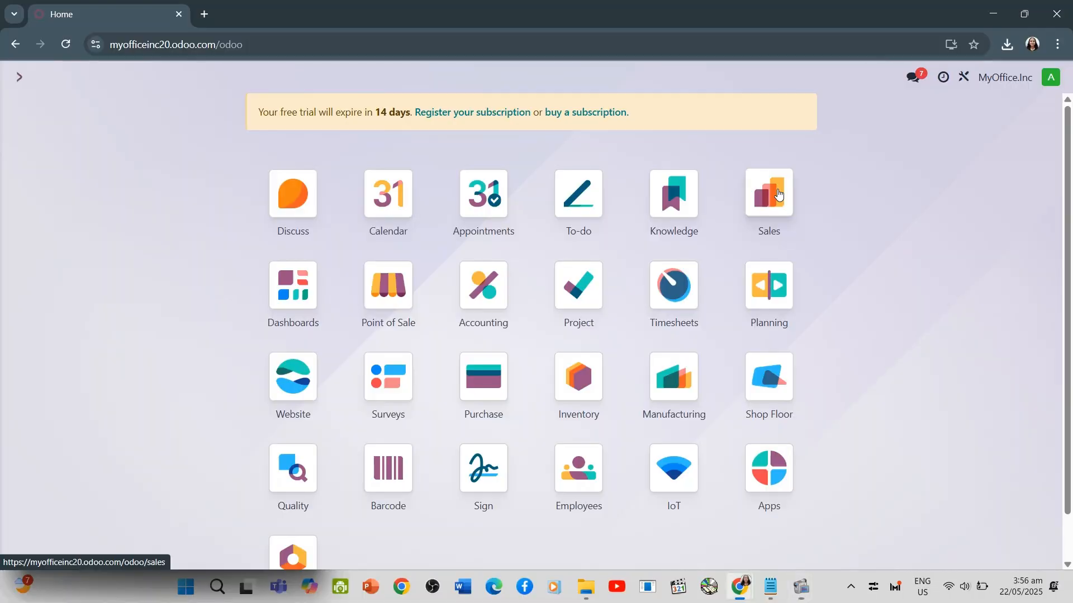
Open the settings of the Sales app
left_click(778, 194)
left_click(314, 77)
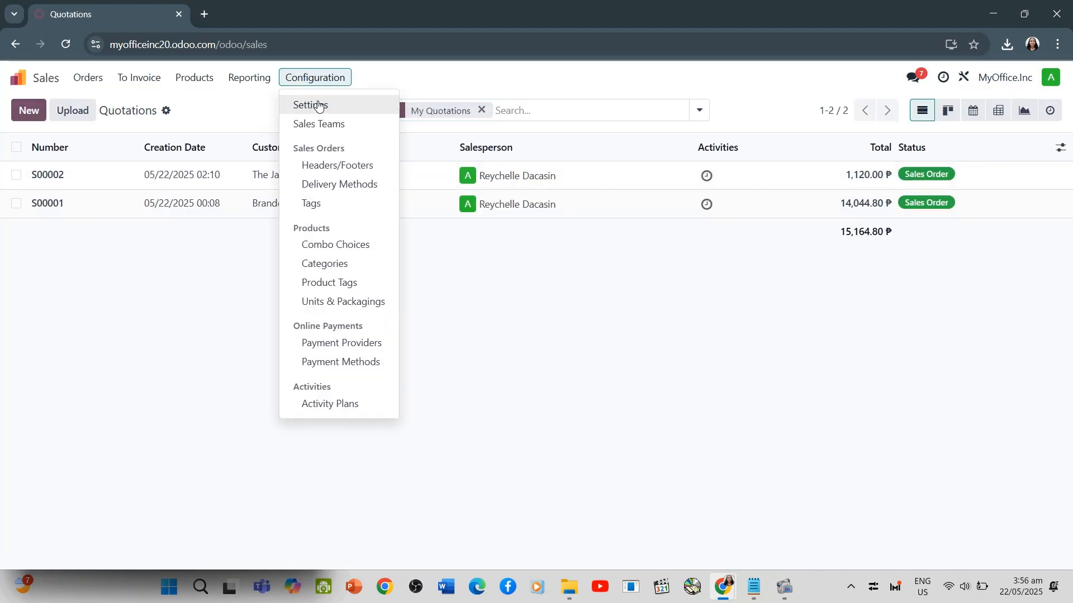
left_click(332, 114)
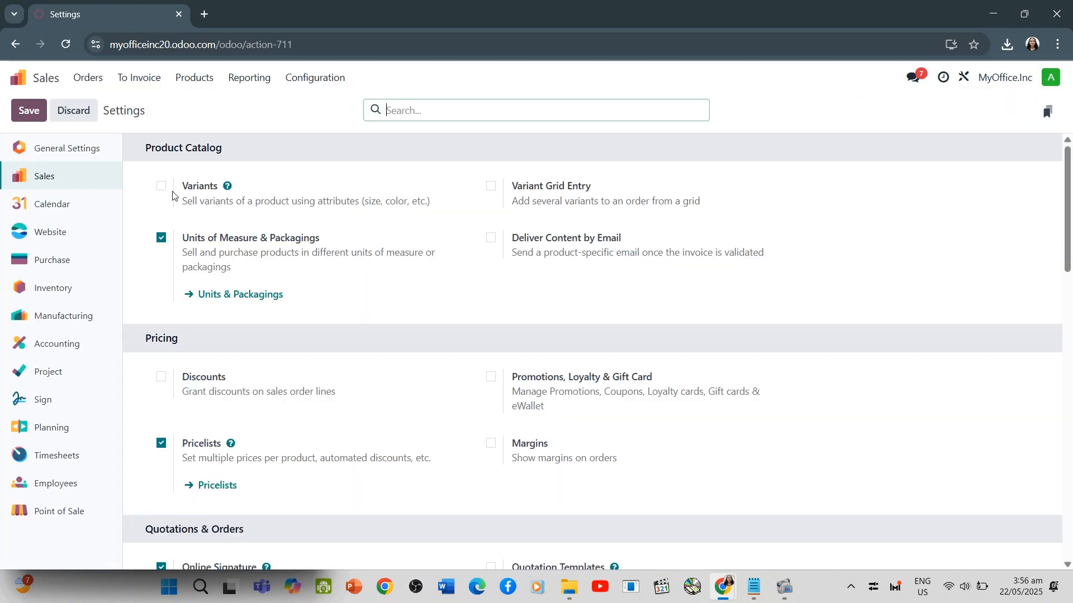
left_click(166, 190)
left_click(190, 79)
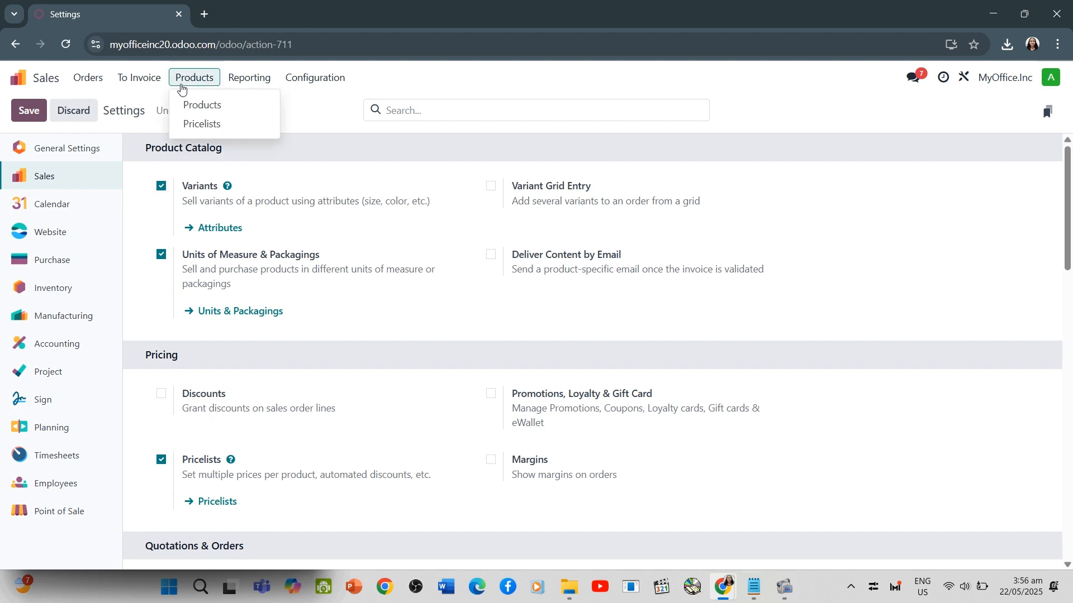
left_click(206, 105)
left_click(747, 274)
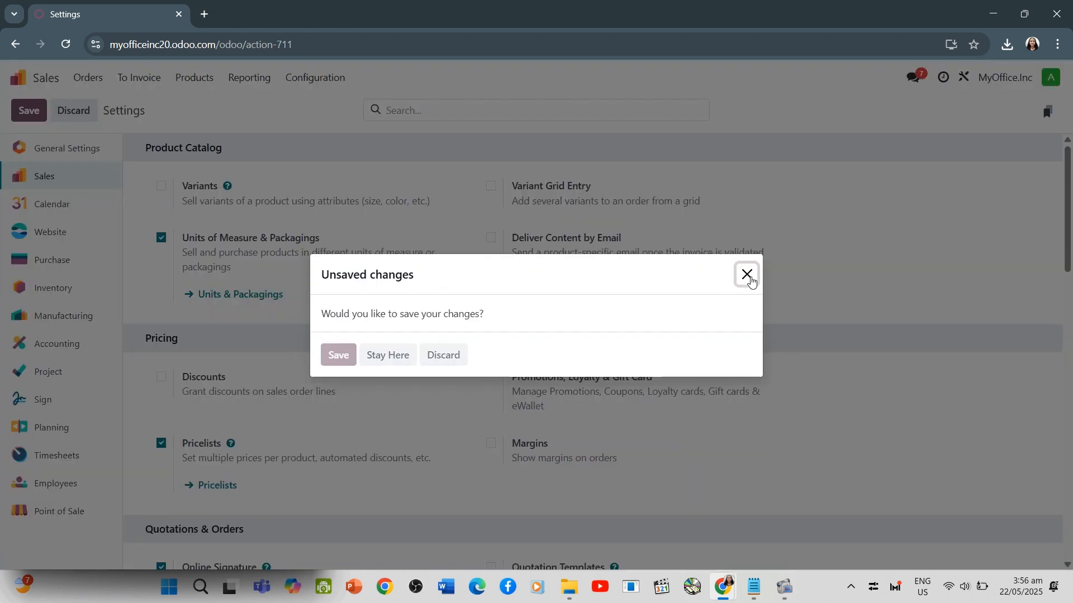
Enable product Variants in the Sales settings' product catalog and save the settings
left_click(312, 77)
left_click(306, 103)
left_click(159, 190)
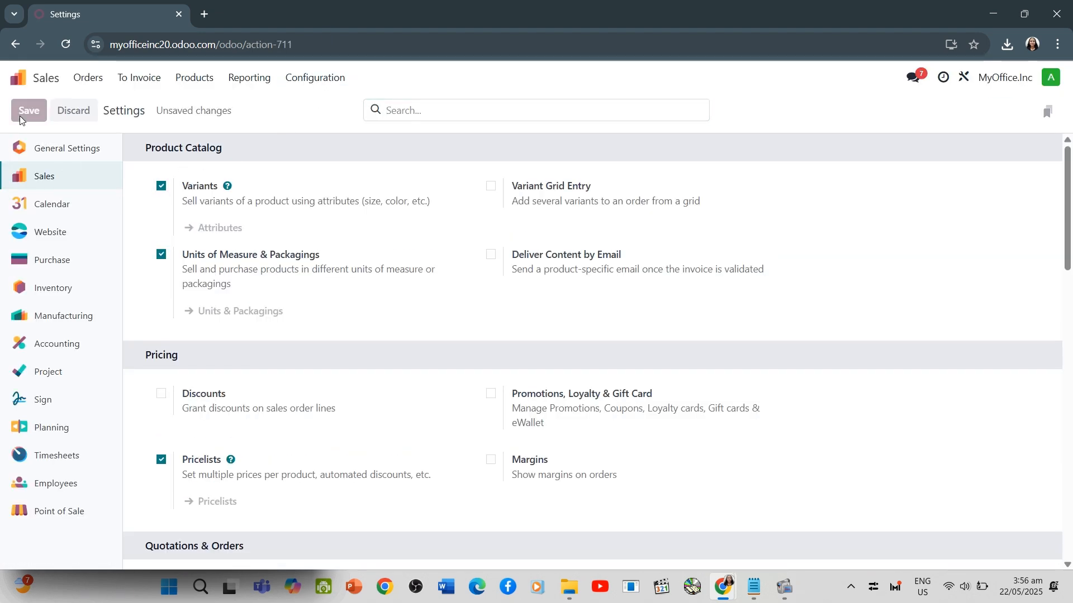
left_click(193, 78)
left_click(205, 103)
Open the Office Chair product from the product list and add a line to its attributes and variants
left_click(204, 76)
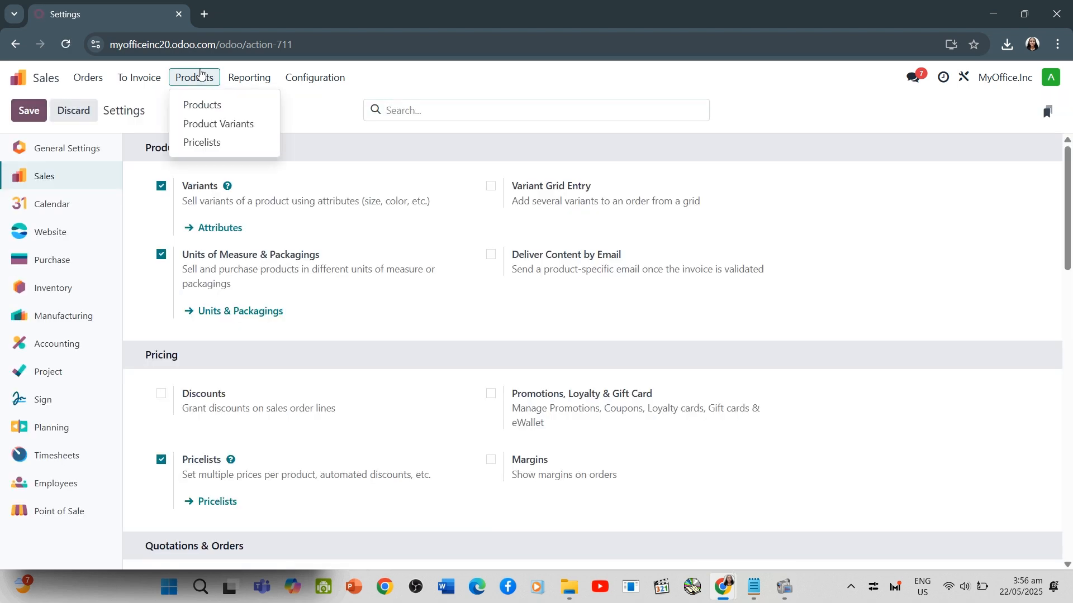
left_click(205, 103)
left_click(382, 246)
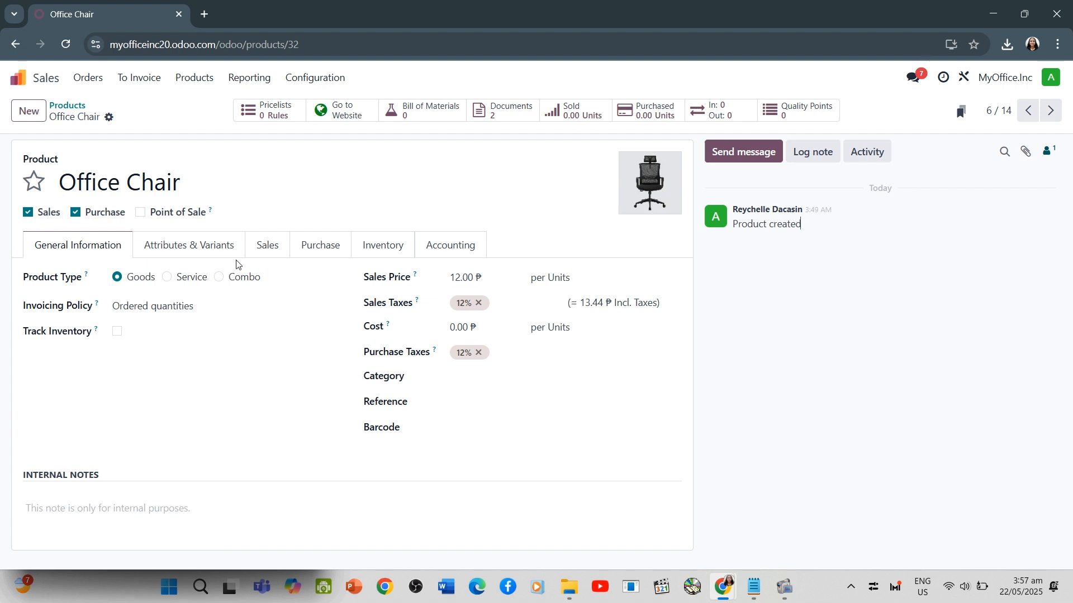
left_click(187, 250)
left_click(58, 297)
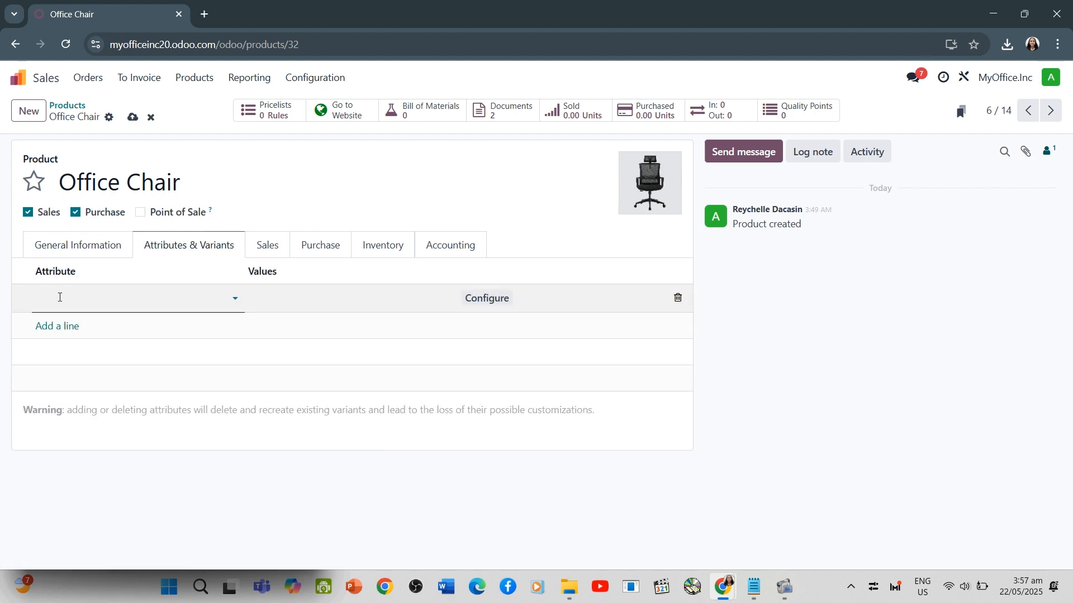
type("Size")
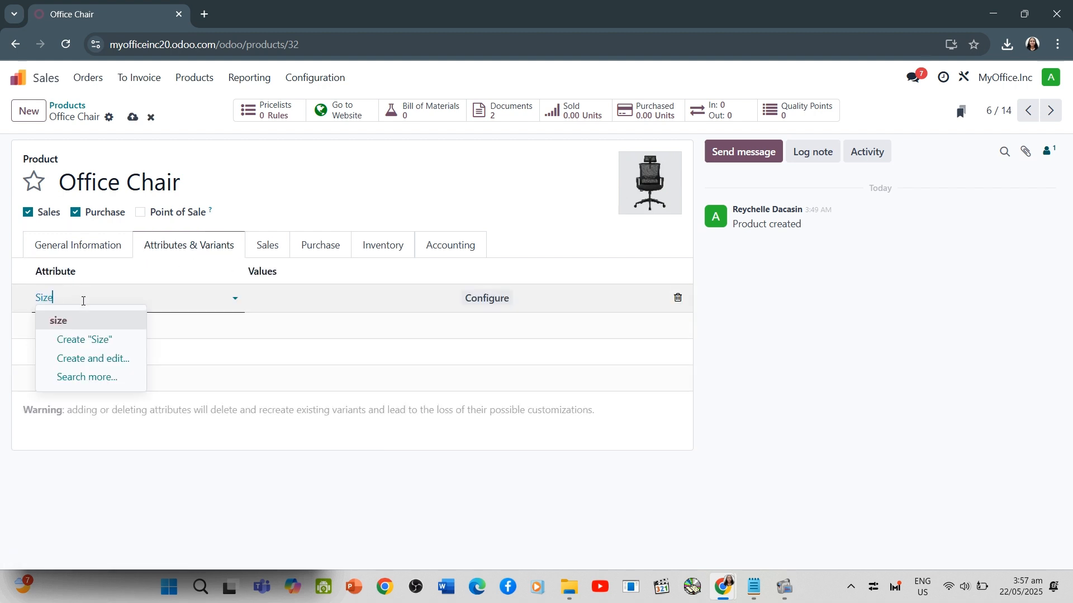
left_click(279, 297)
type("Small")
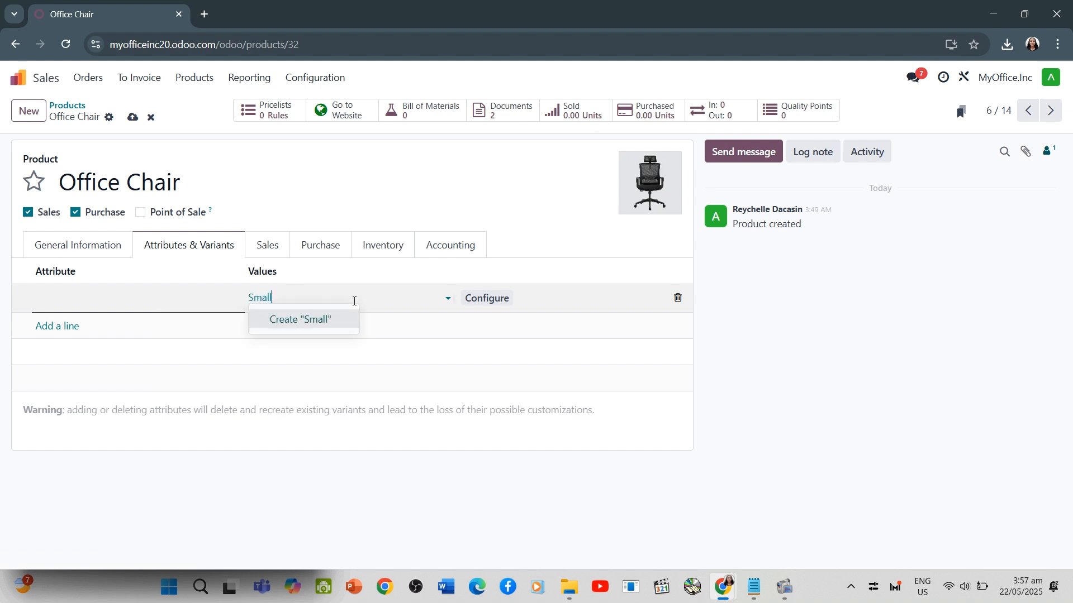
left_click(313, 319)
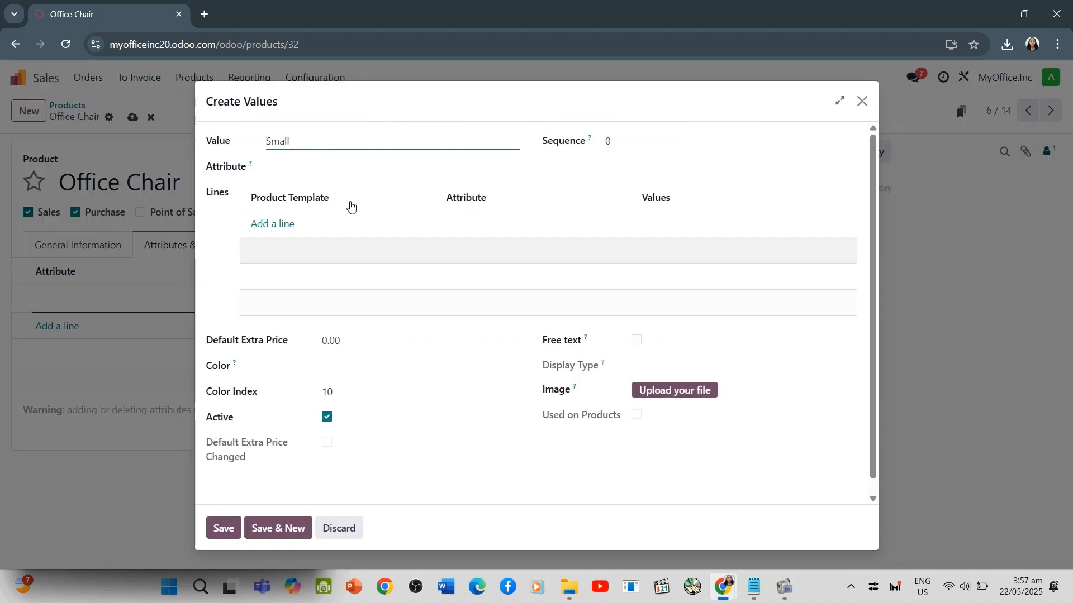
left_click(266, 526)
left_click(863, 103)
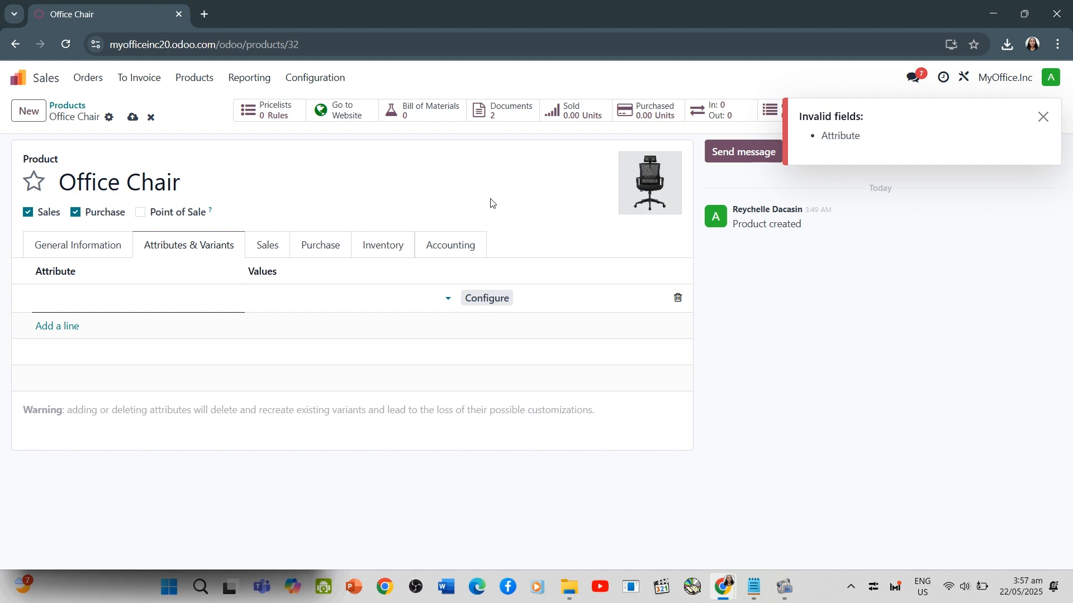
left_click(313, 296)
type("small")
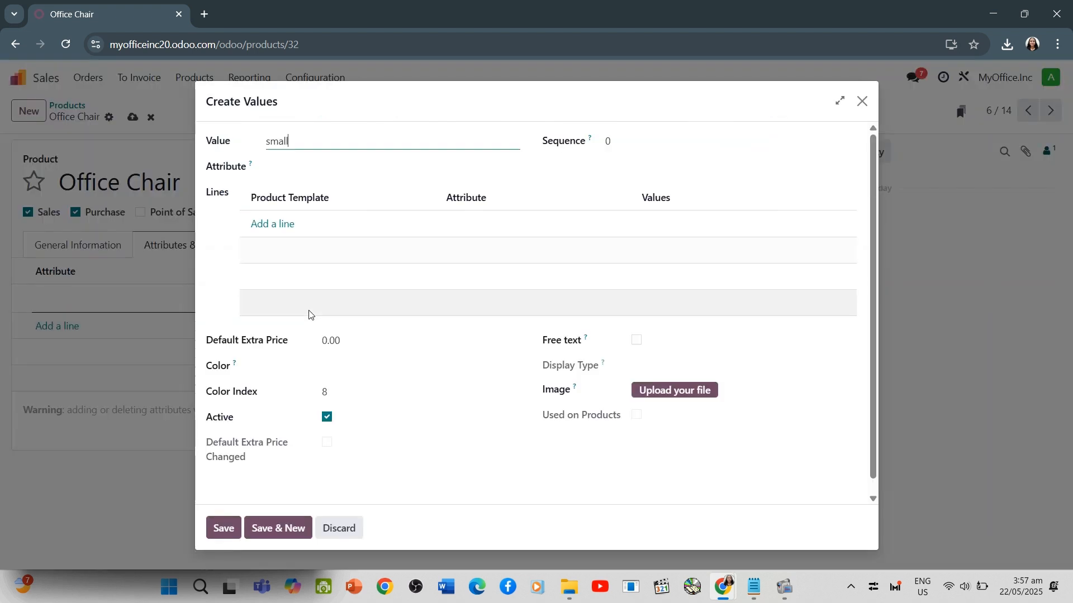
left_click(222, 527)
left_click(438, 168)
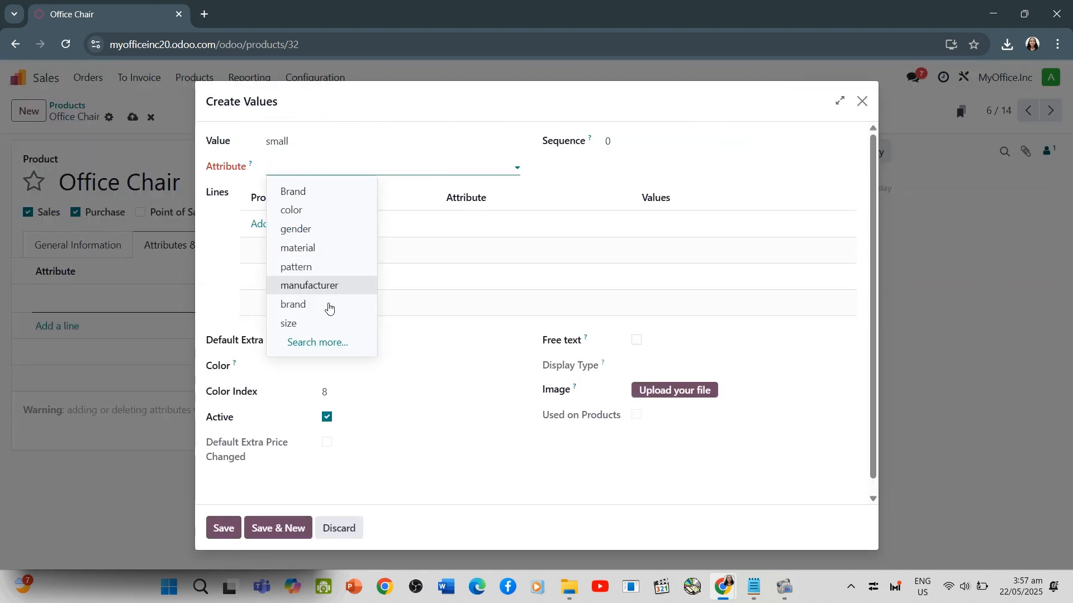
left_click(326, 323)
left_click(862, 101)
Set the new attribute line to the existing size attribute and create the values Small, Medium and Large
type("Size")
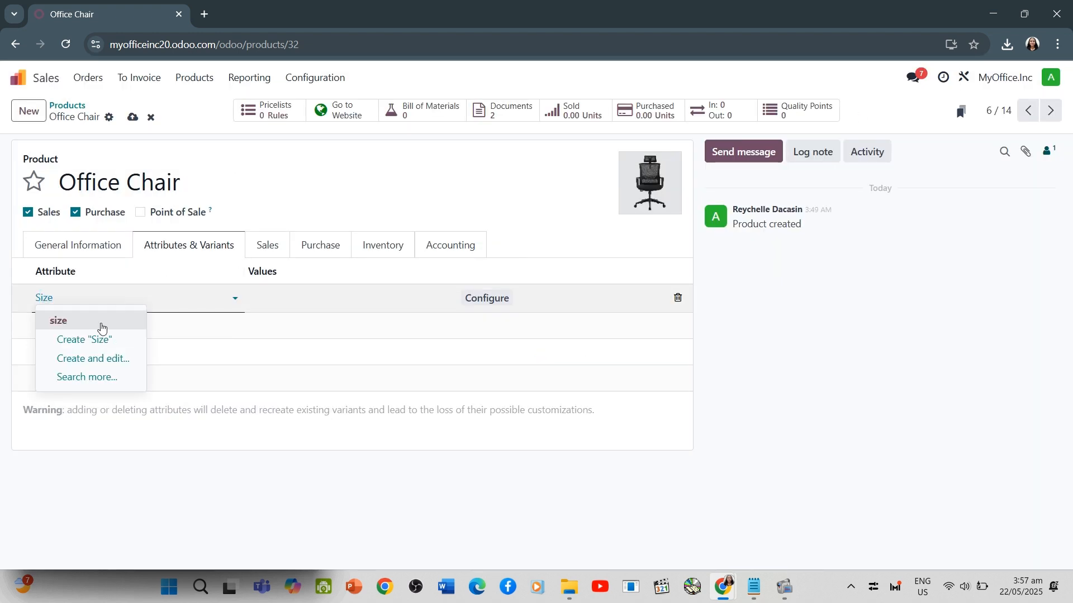
left_click(102, 323)
left_click(296, 309)
type("S")
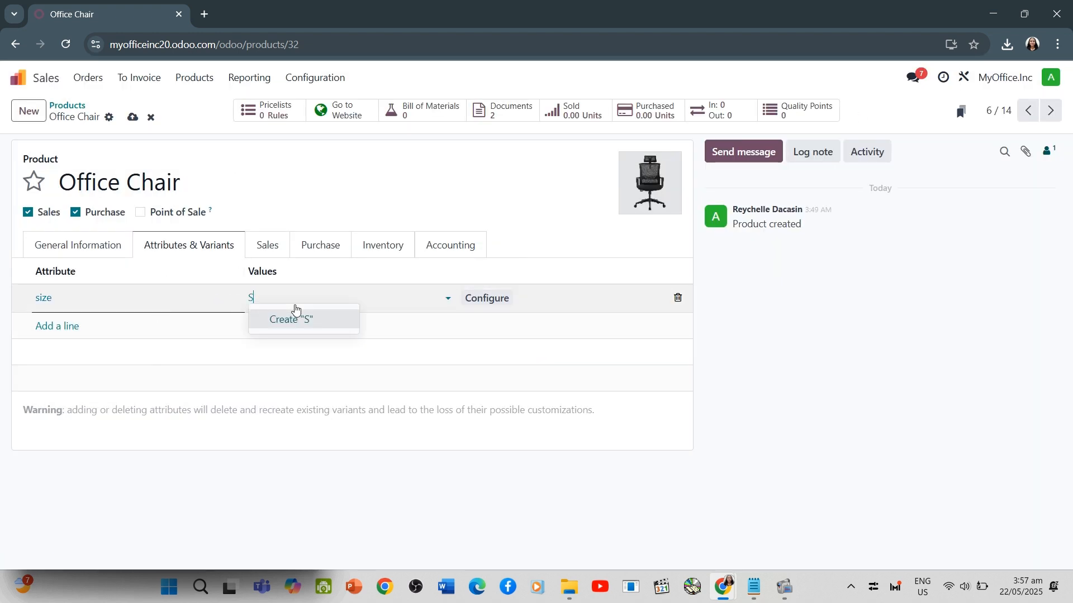
type("mall")
left_click(294, 319)
type("Medium")
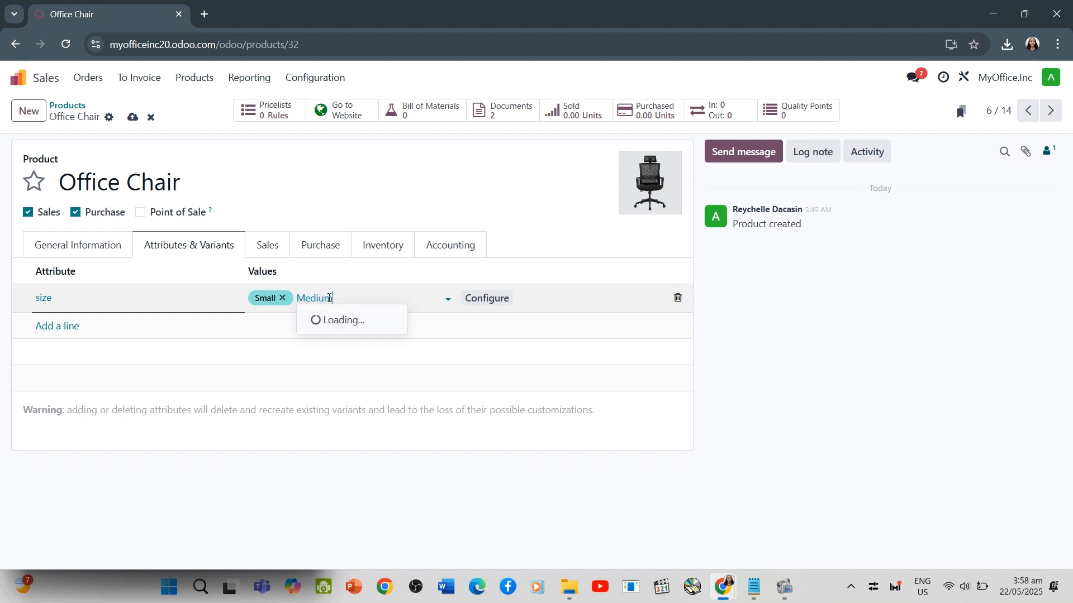
left_click(328, 316)
type("Large")
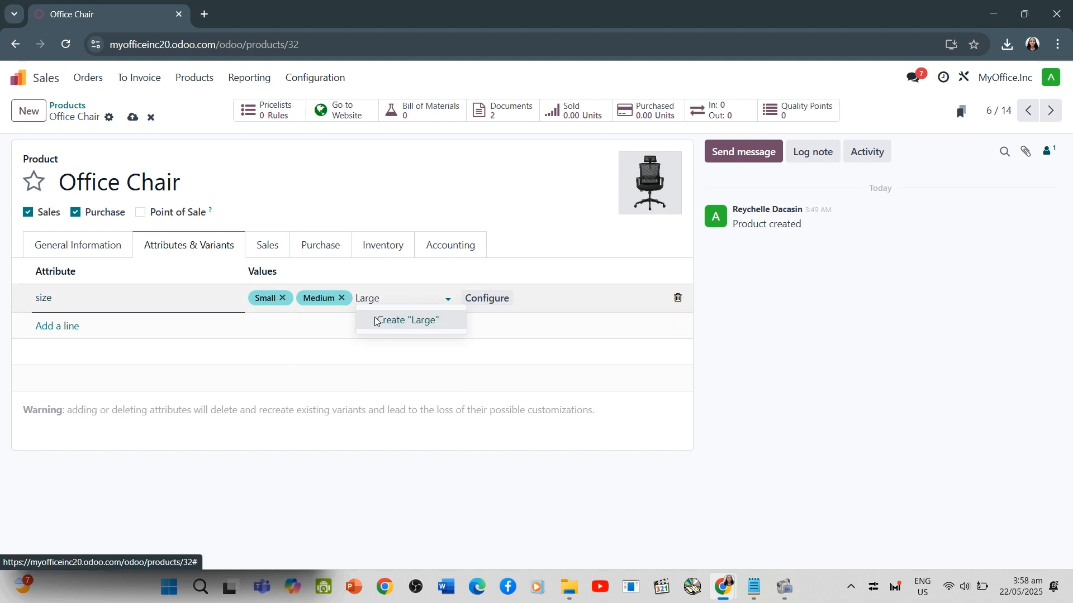
left_click(363, 319)
Add a line for the existing color attribute and create the values Grey, White, Black and Purple
left_click(61, 326)
type("Color")
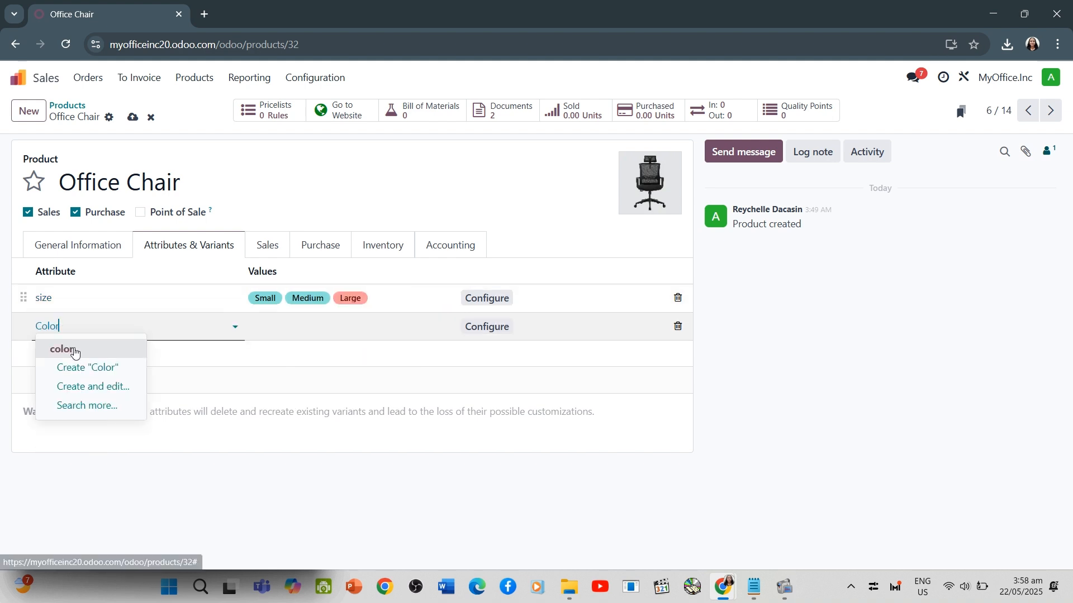
left_click(62, 348)
type("Grey")
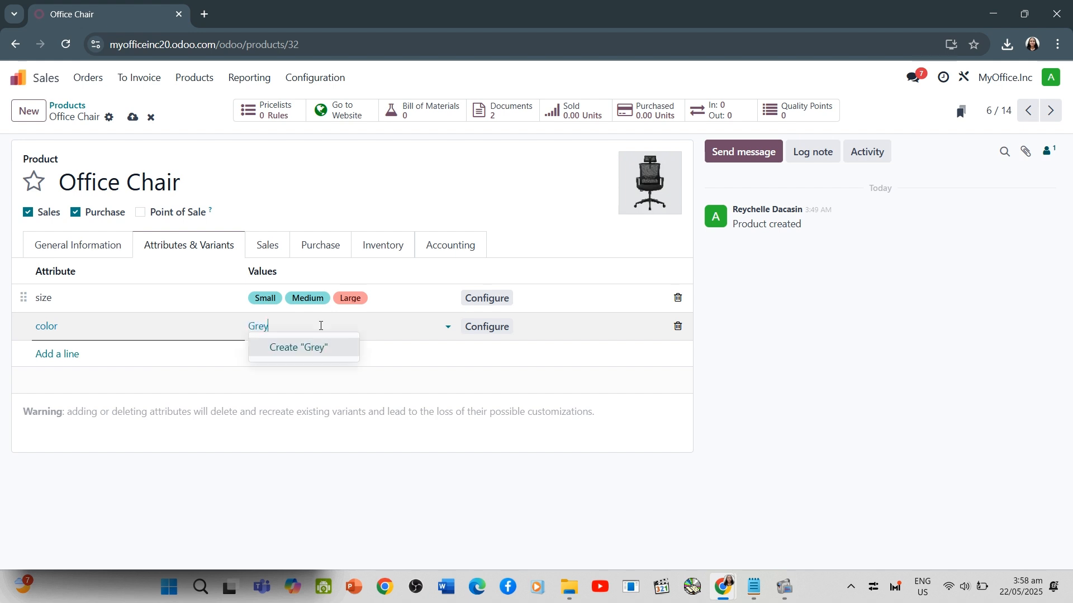
left_click(310, 349)
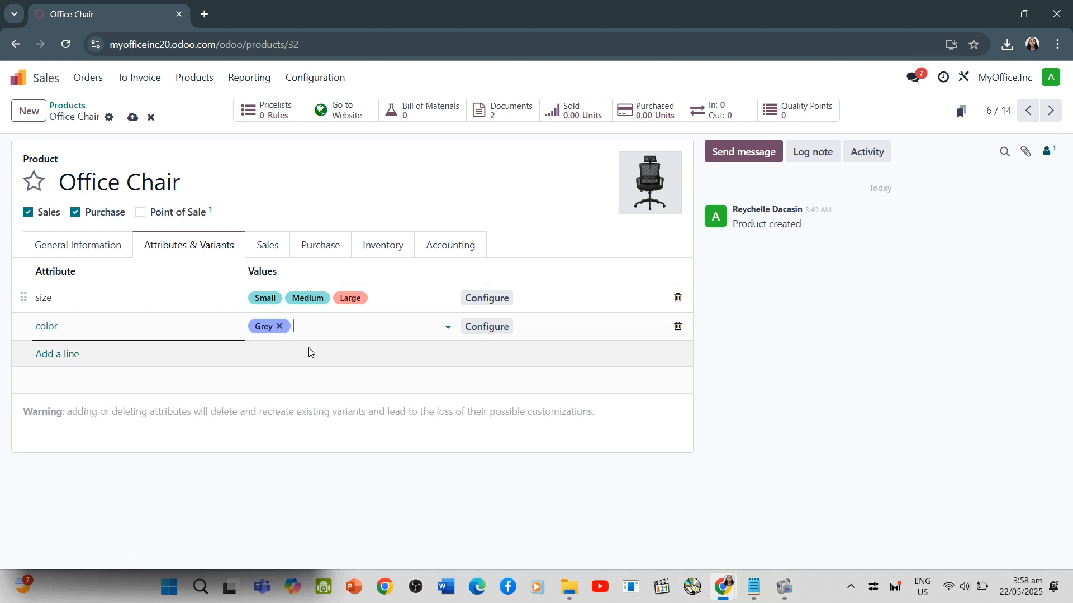
type("White")
left_click(312, 349)
type("Black")
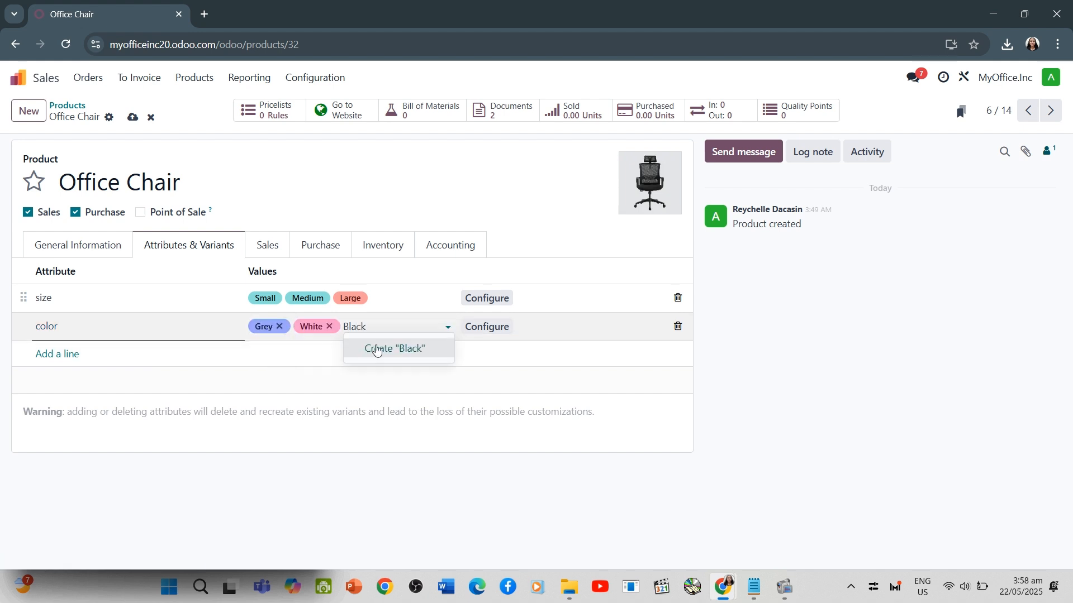
left_click(376, 349)
type("Purple")
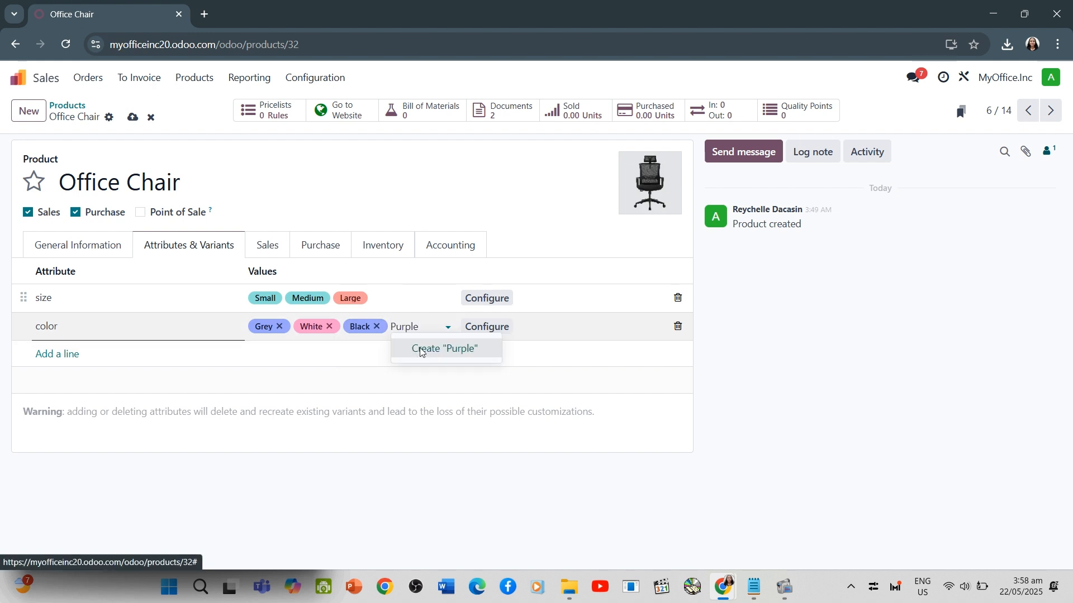
left_click(443, 348)
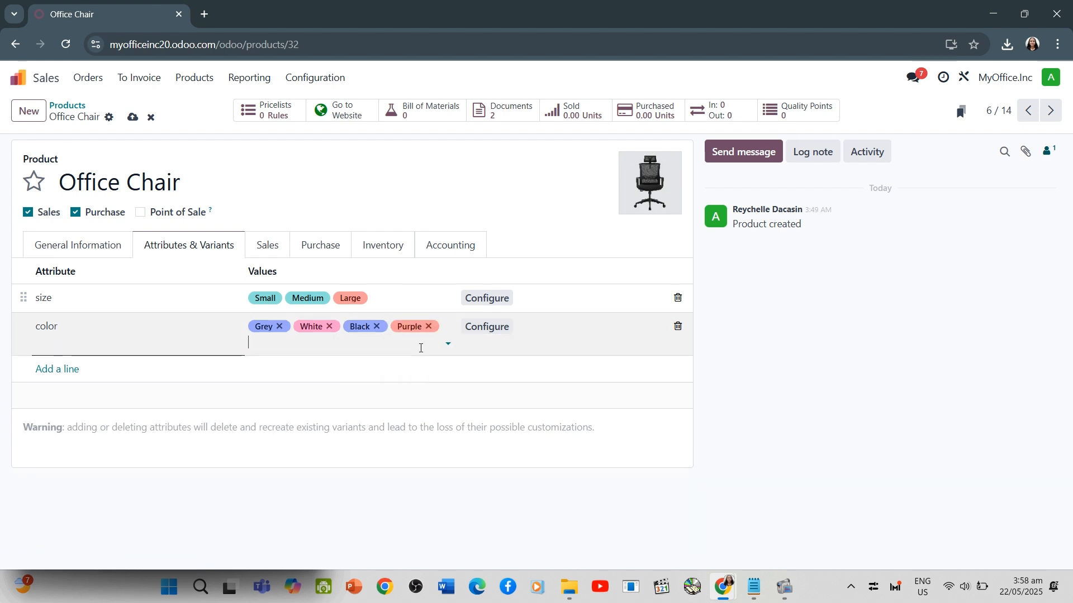
left_click(22, 297)
left_click(24, 296)
left_click(81, 329)
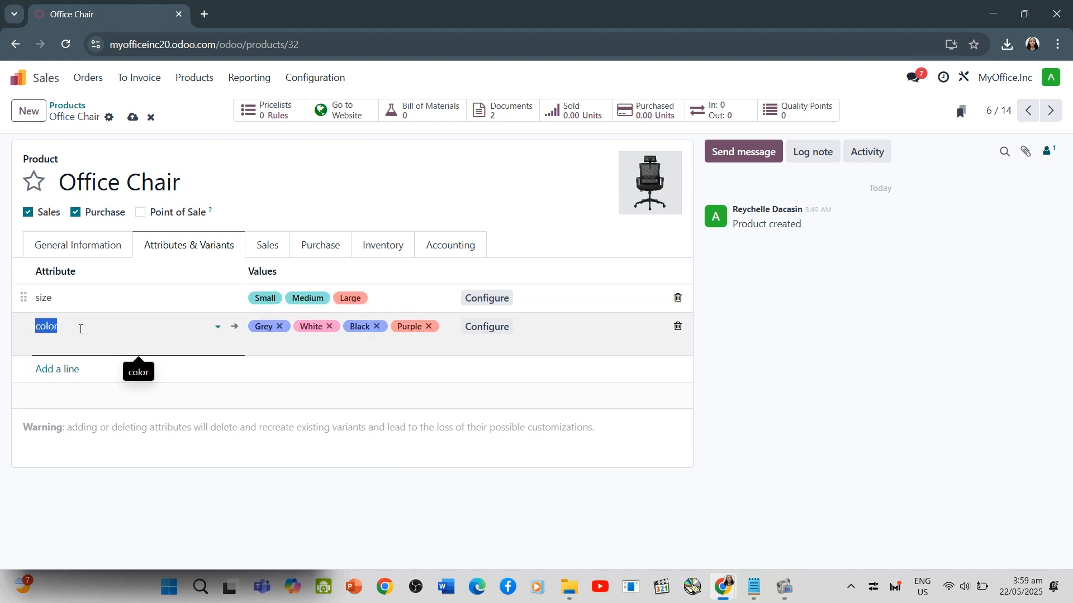
left_click(43, 296)
left_click(44, 297)
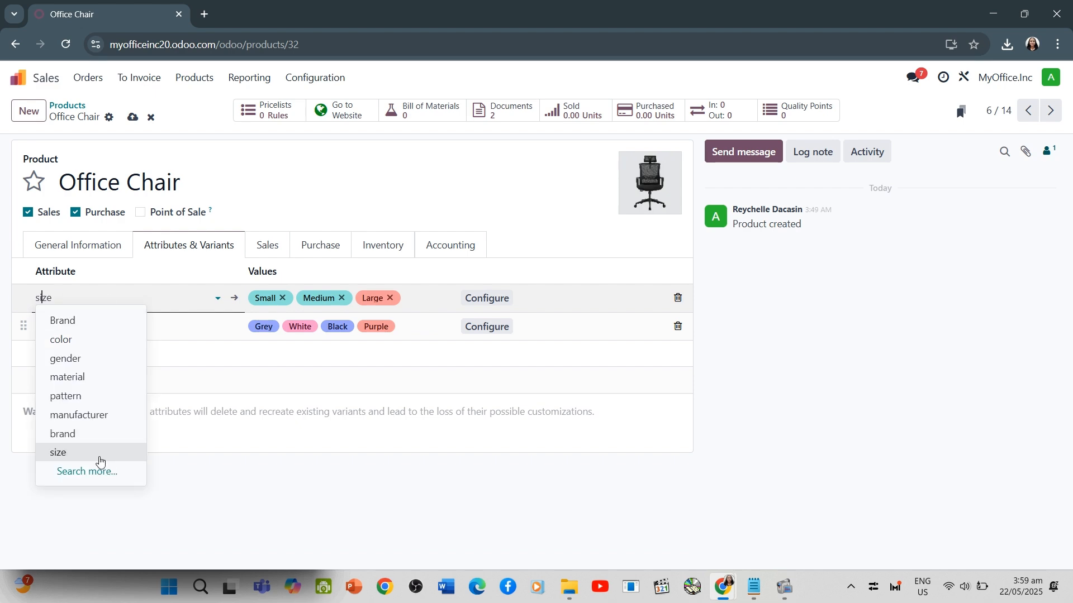
left_click(96, 474)
left_click(251, 386)
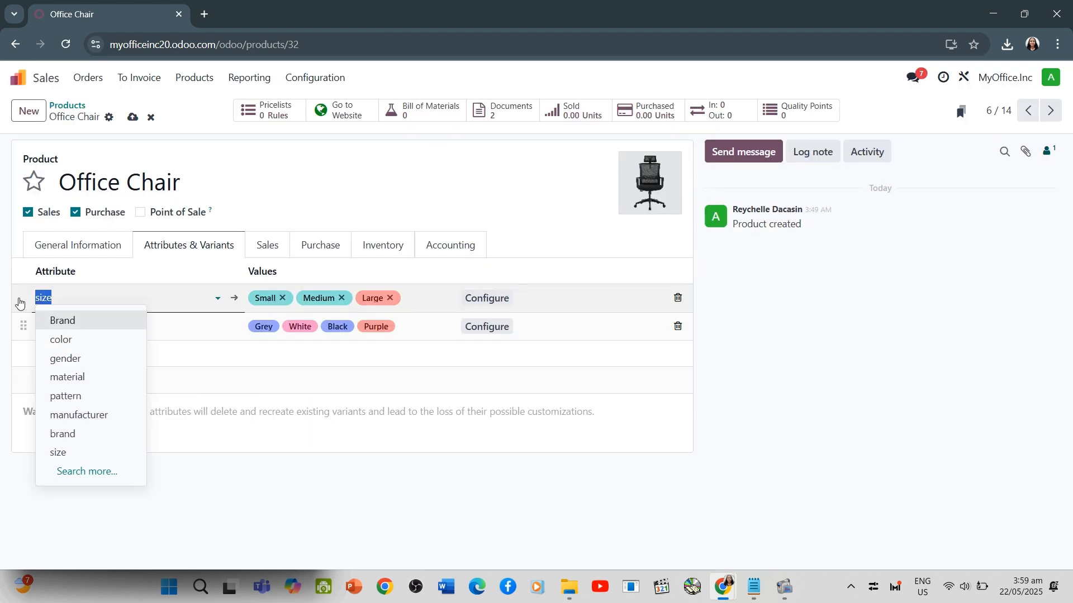
Replace the lowercase size and color attributes on the two lines with new capitalized attributes, Size and Color
type("Size")
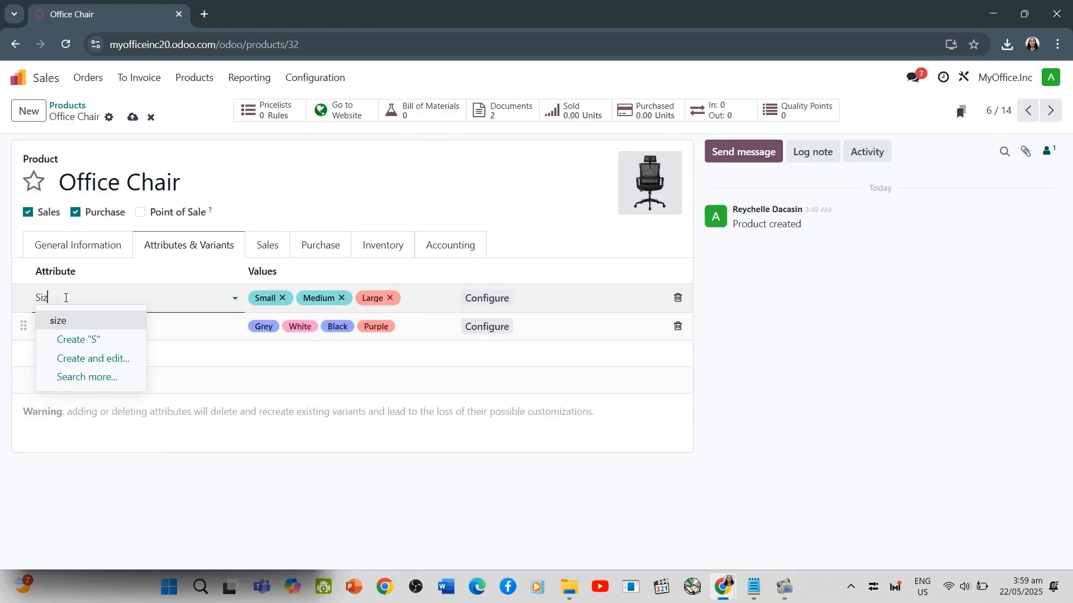
left_click(65, 319)
left_click(65, 320)
type("Color")
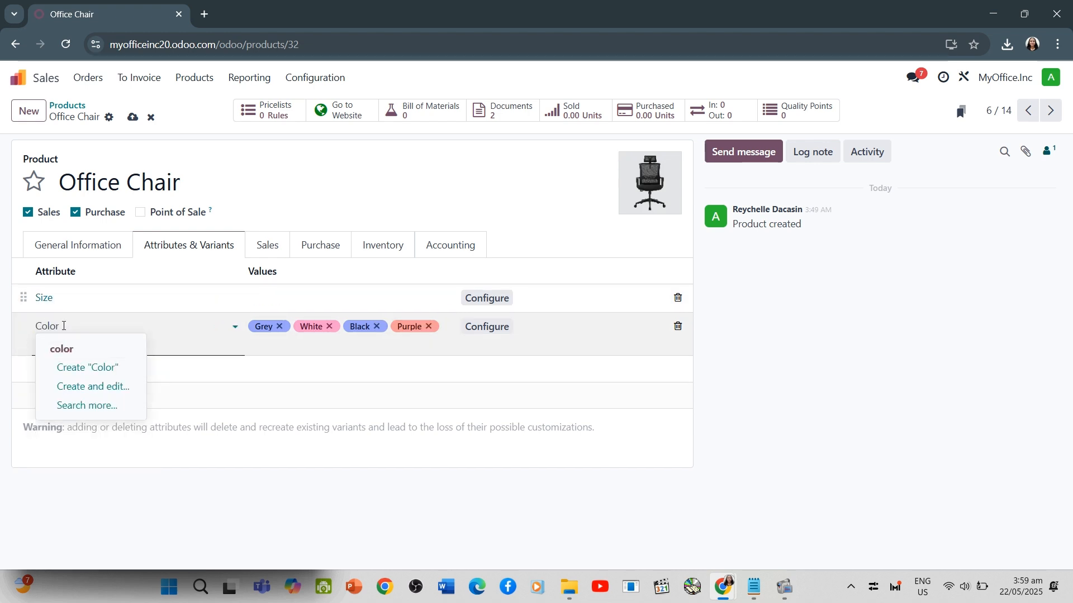
key("Return")
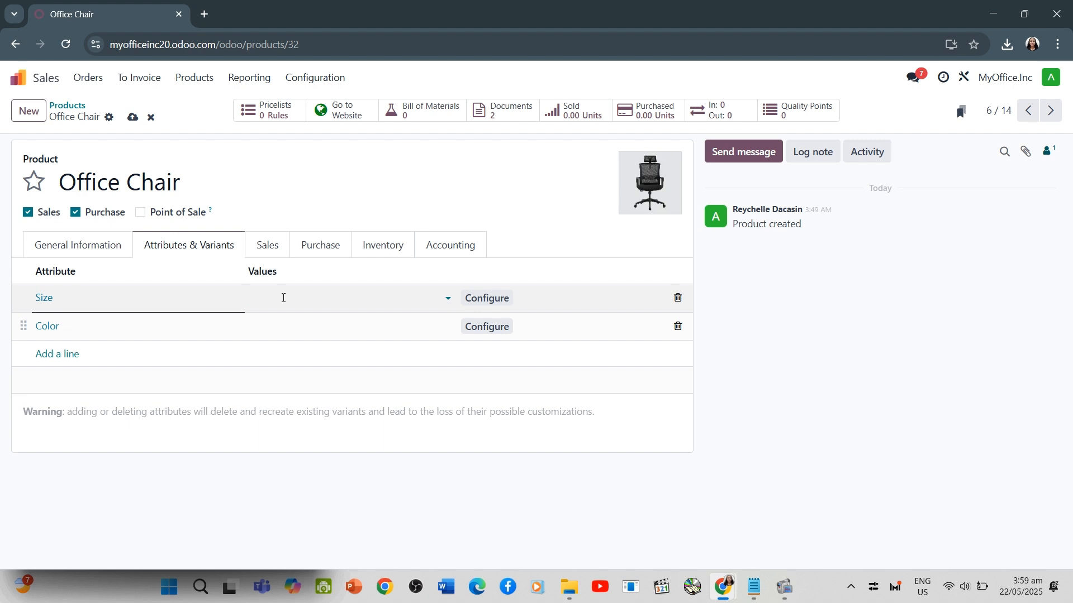
Create the values Small, Medium and Large for the Size attribute
type("sMALL")
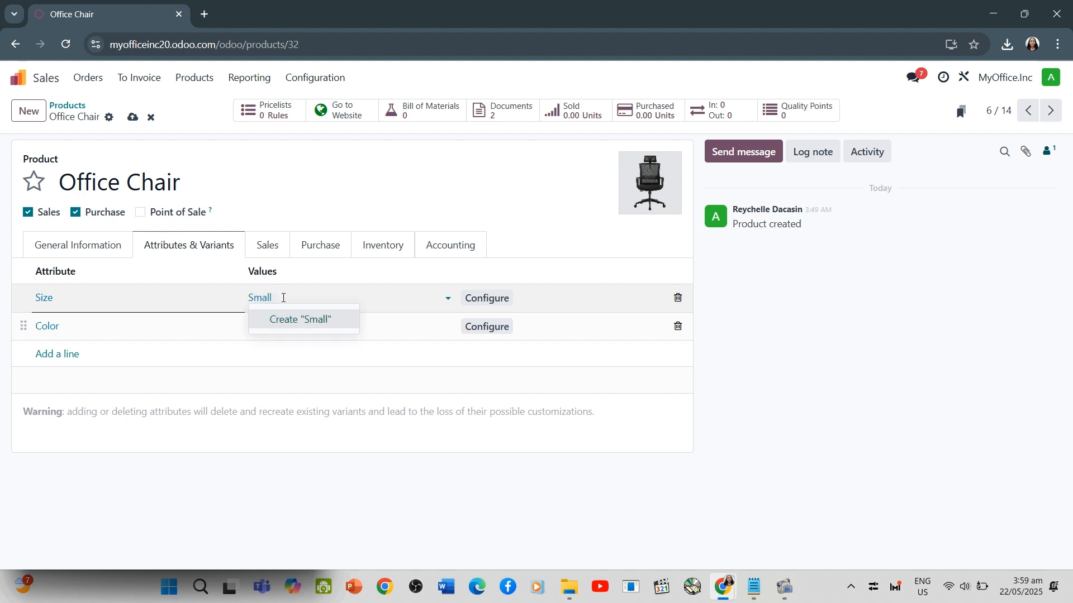
key("Return")
type("Medium")
key("Return")
type("Large")
key("Return")
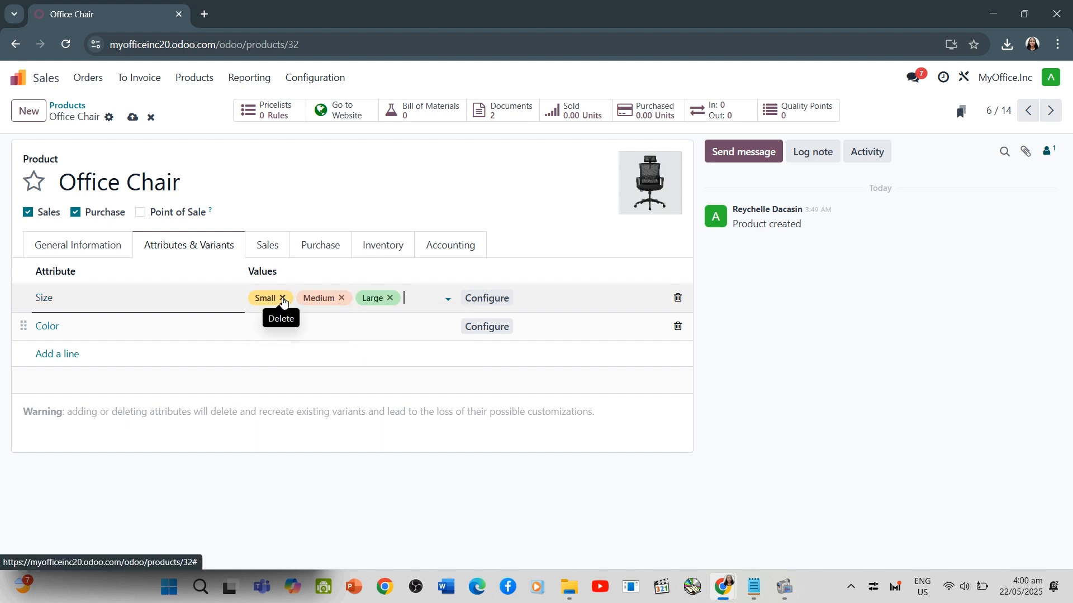
Create the values Grey, Black, Purple and White for the Color attribute
left_click(297, 326)
type("Grey")
key("Return")
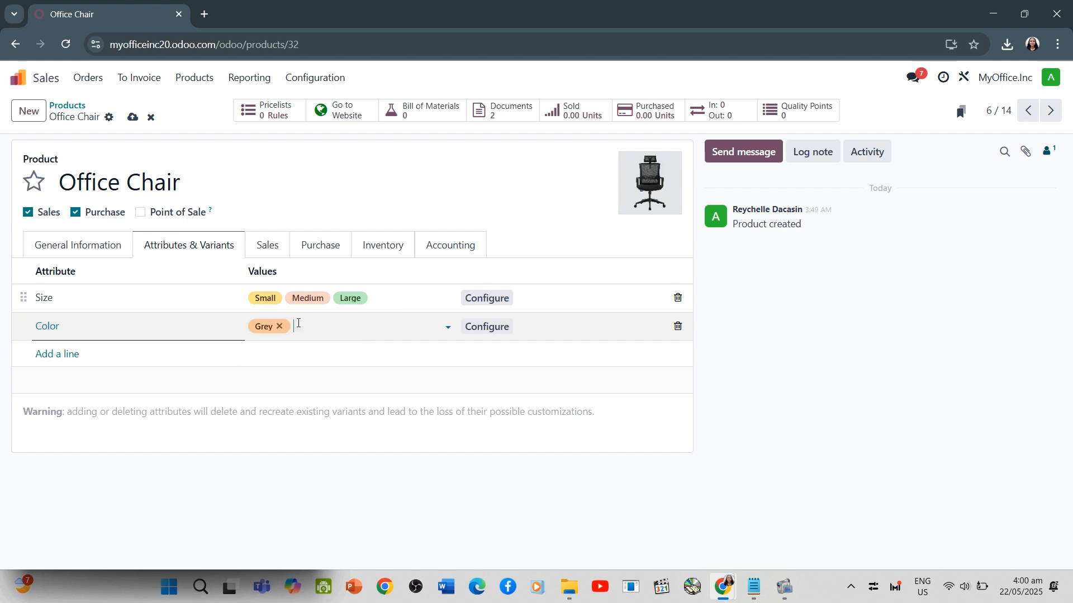
type("BLACKlack")
key("Return")
type("Brown")
key("Return")
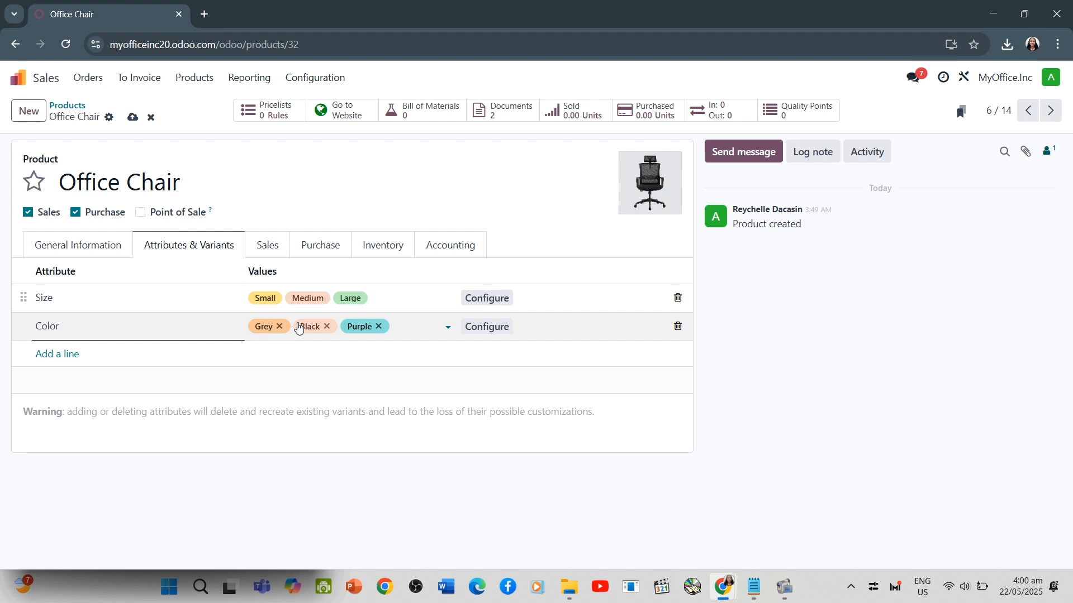
type("White")
key("Return")
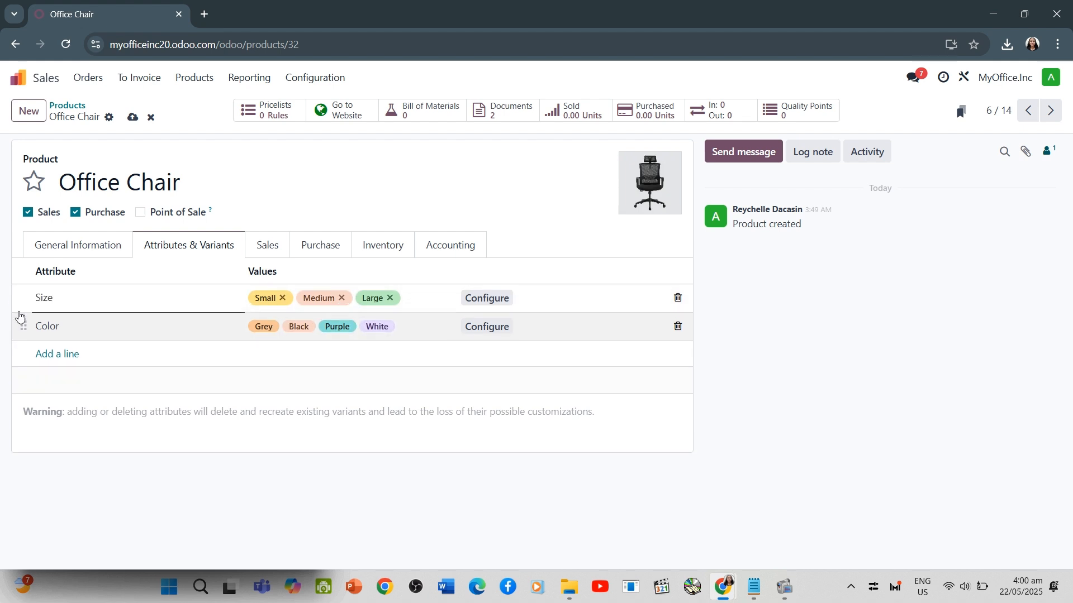
Review the Size attribute's display type and values, and return to the Office Chair product
left_click(78, 246)
left_click(203, 248)
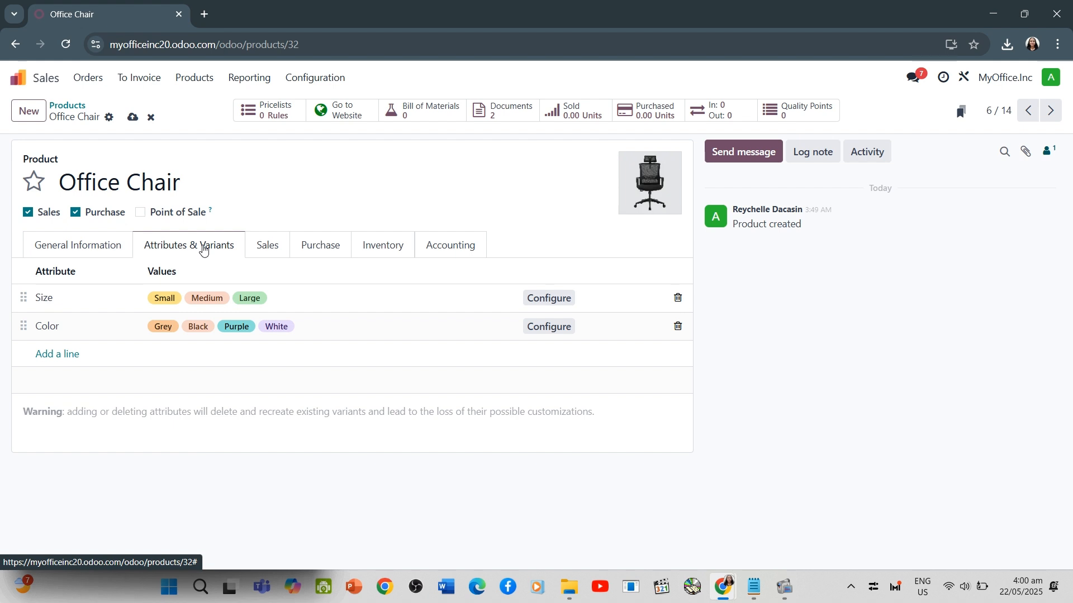
left_click(64, 296)
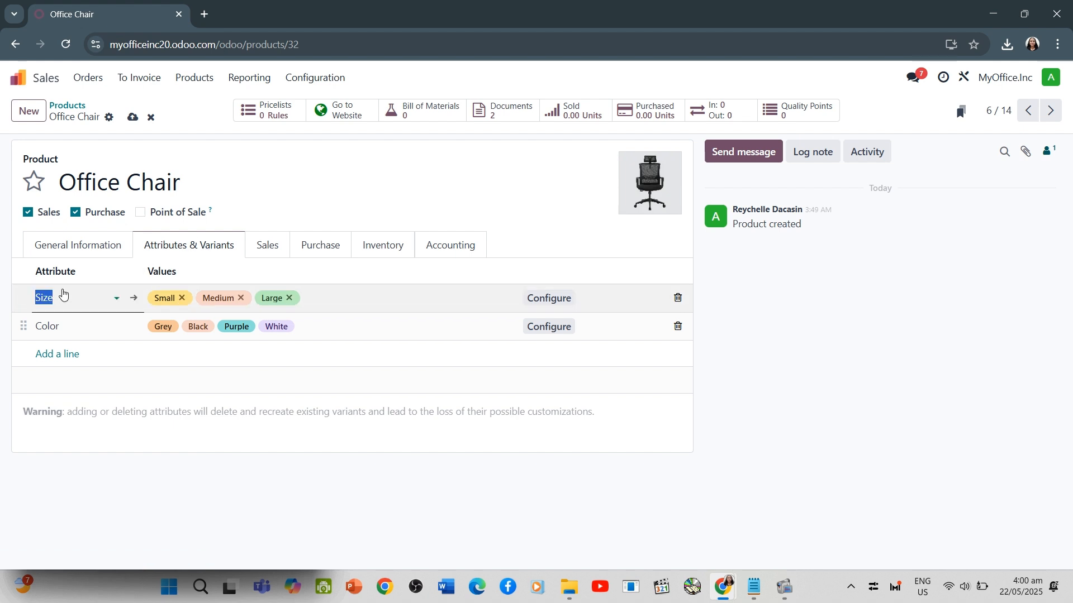
left_click(133, 298)
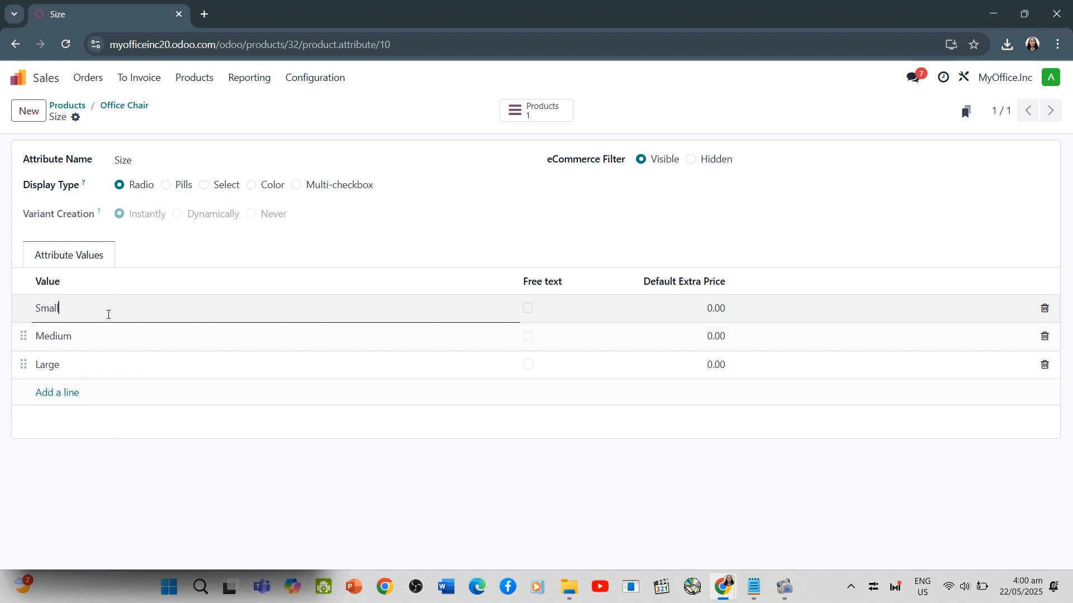
left_click(116, 257)
left_click(69, 309)
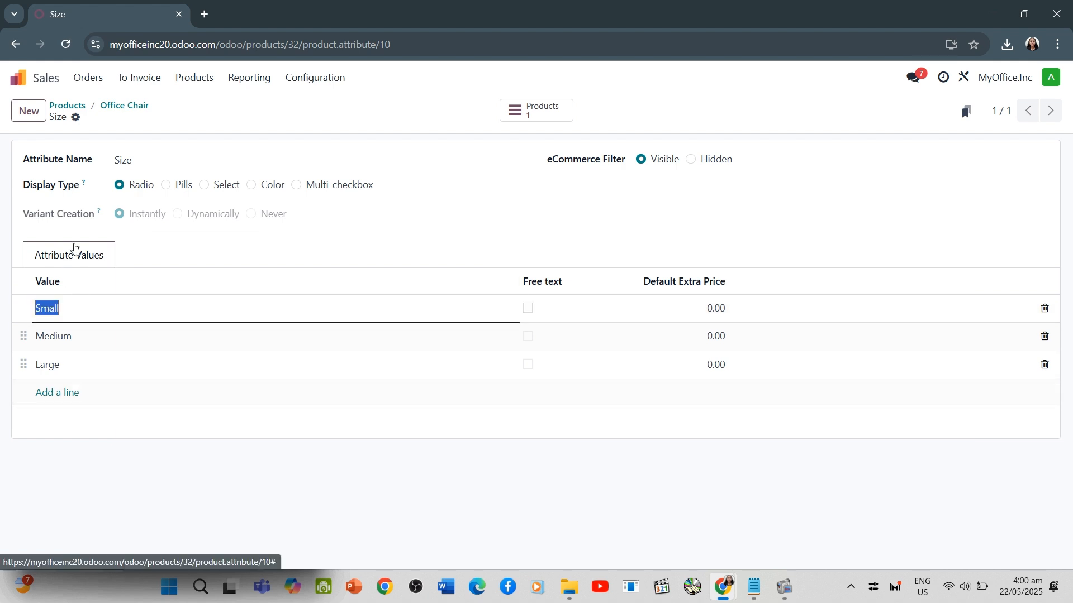
left_click(124, 105)
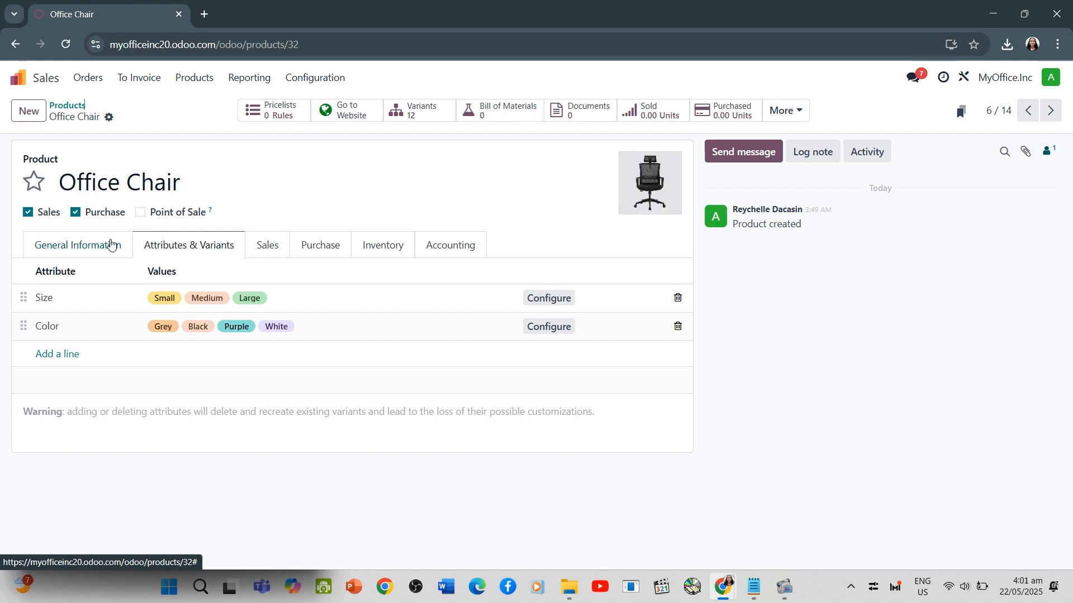
left_click(267, 246)
left_click(314, 246)
left_click(179, 251)
left_click(91, 243)
left_click(180, 246)
Set the Size attribute's display type to Select and open the Color attribute's settings
left_click(53, 300)
left_click(54, 299)
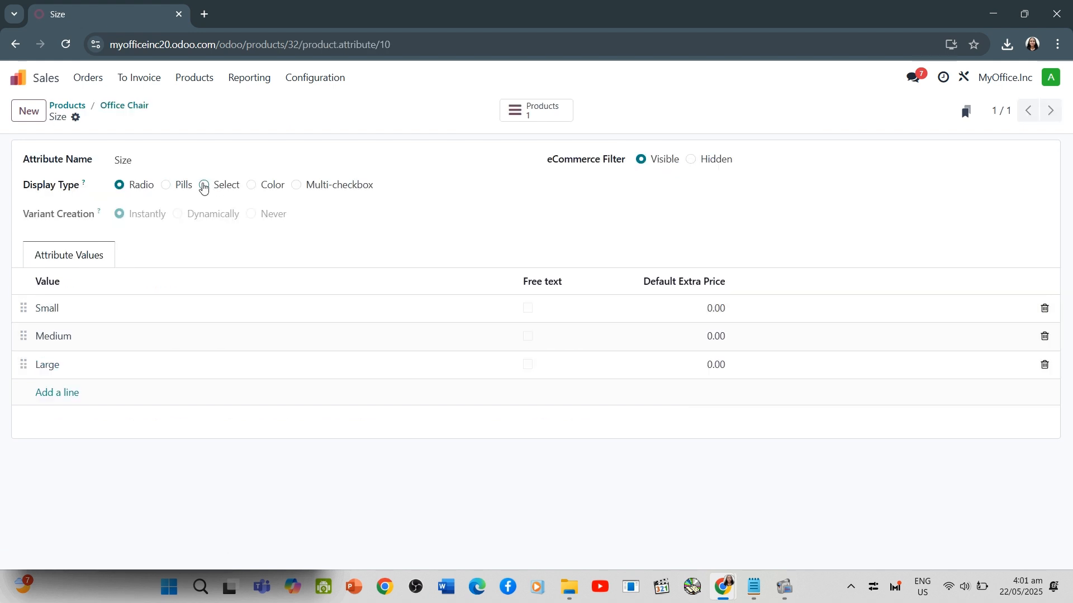
left_click(125, 107)
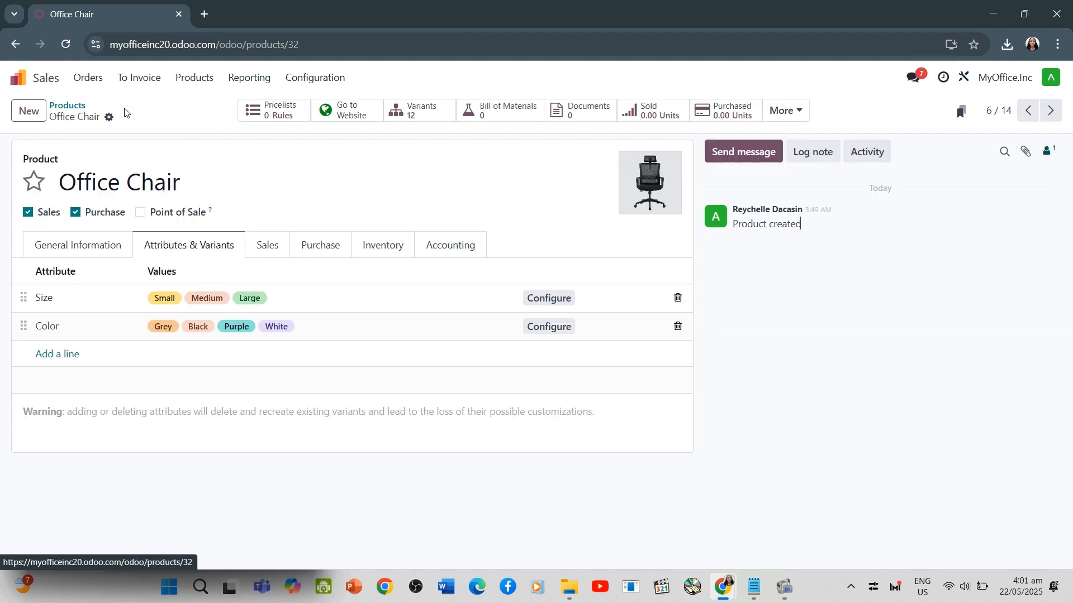
left_click(62, 329)
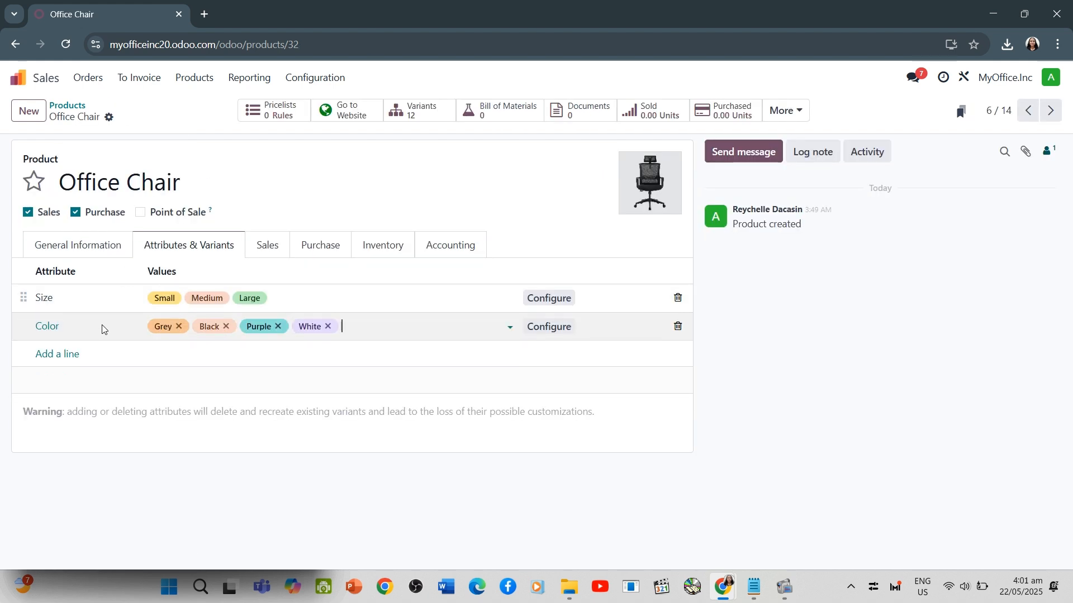
left_click(63, 358)
left_click(64, 329)
left_click(46, 334)
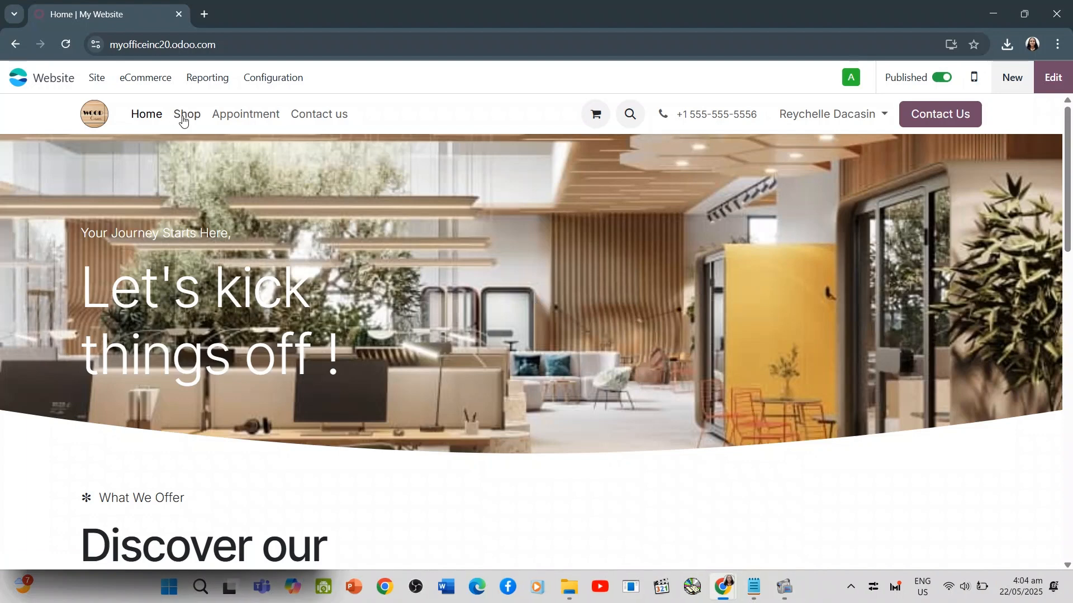
Open the Office Chair page in the online shop and choose size Large and color Purple
left_click(182, 114)
left_click(336, 284)
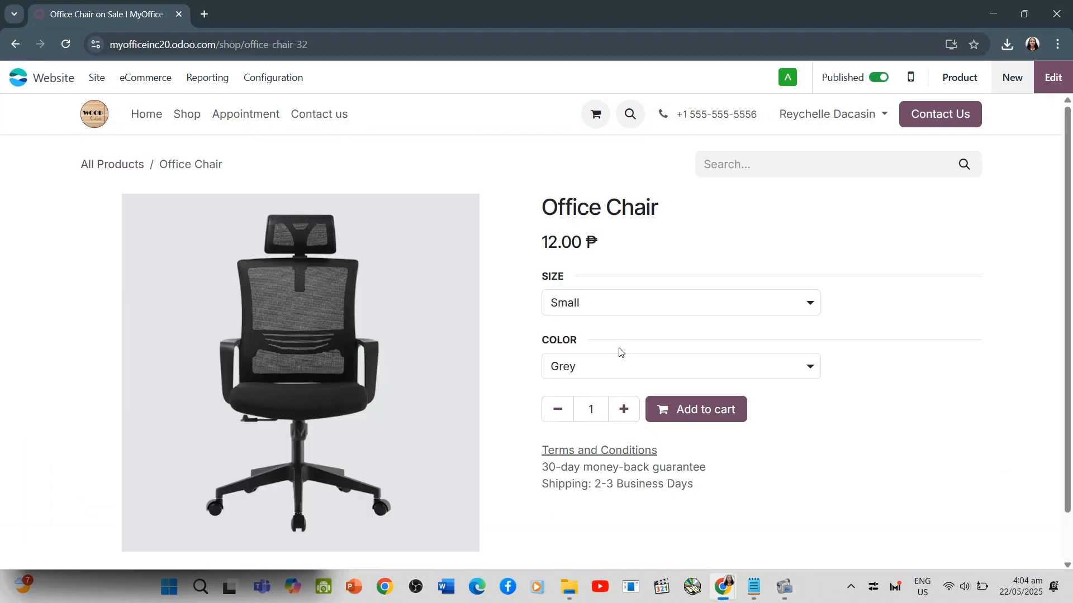
left_click(610, 307)
left_click(593, 363)
left_click(596, 367)
left_click(596, 428)
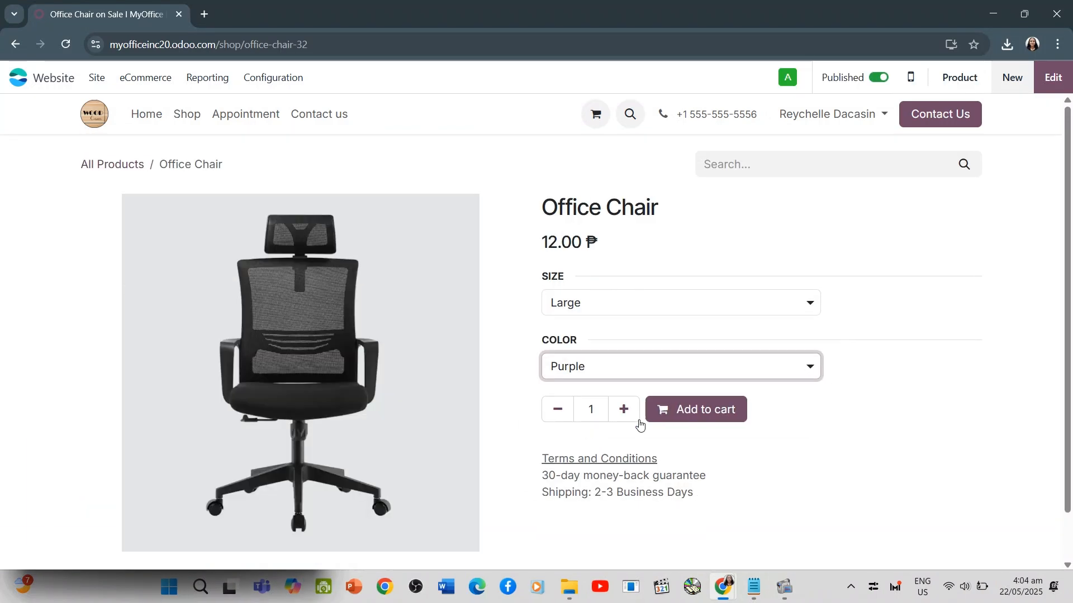
Add the Large, Purple chair to the cart and proceed to checkout
left_click(683, 412)
left_click(833, 251)
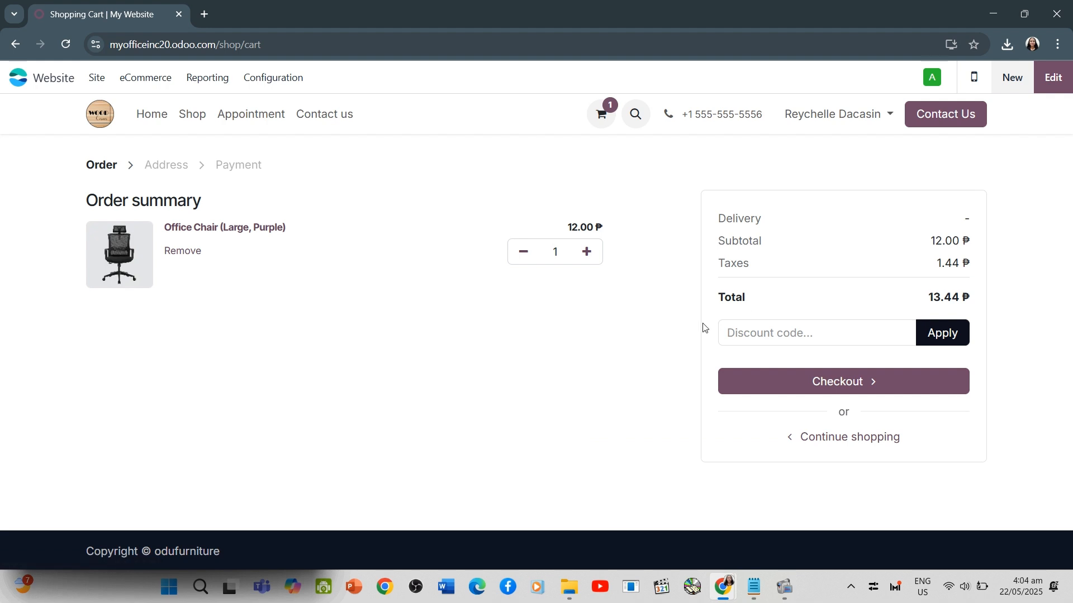
left_click(769, 379)
scroll(391, 414, "down", 2)
left_click(376, 306)
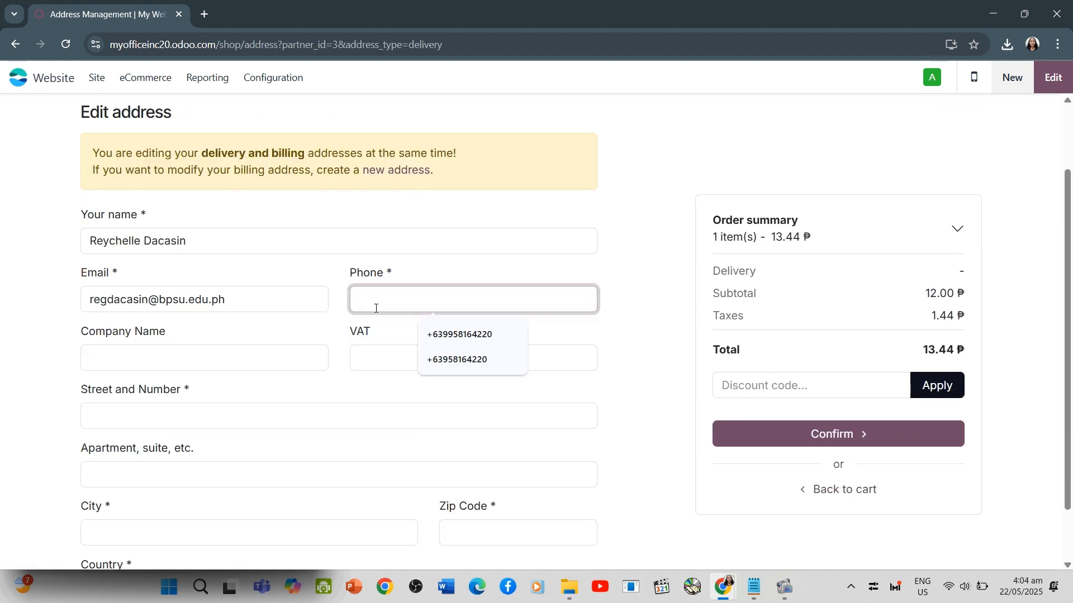
left_click(494, 337)
left_click(223, 364)
left_click(190, 392)
scroll(189, 393, "down", 1)
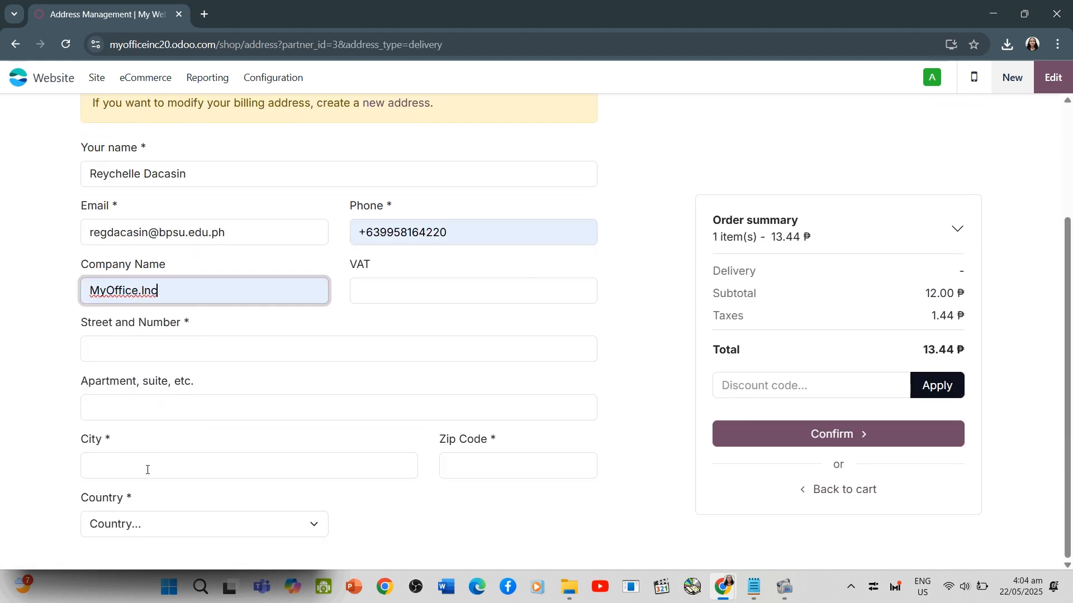
left_click(147, 470)
left_click_drag(467, 233, 353, 233)
key("BackSpace")
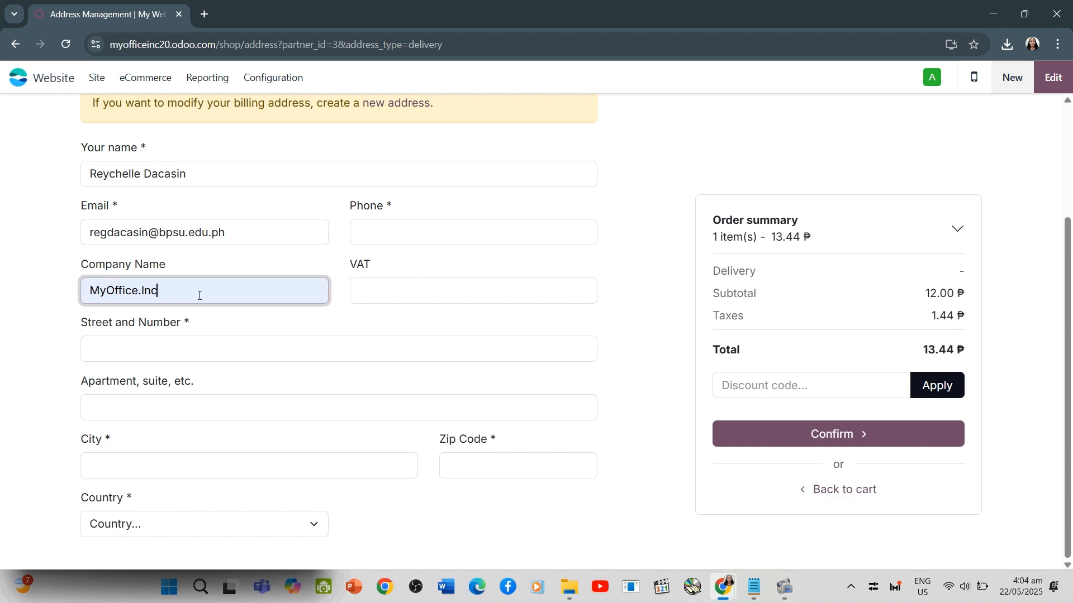
left_click_drag(199, 296, 62, 303)
key("BackSpace")
Set the delivery address's country to Philippines, enter the city and zip code, and try to confirm the form
left_click(118, 522)
scroll(141, 438, "down", 20)
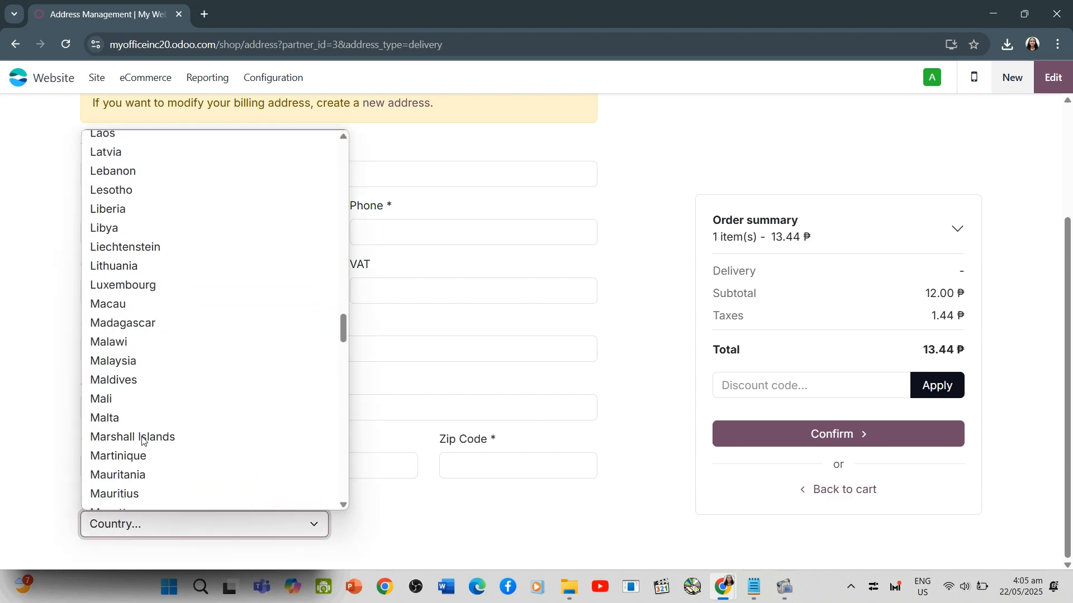
scroll(144, 439, "up", 6)
left_click(122, 311)
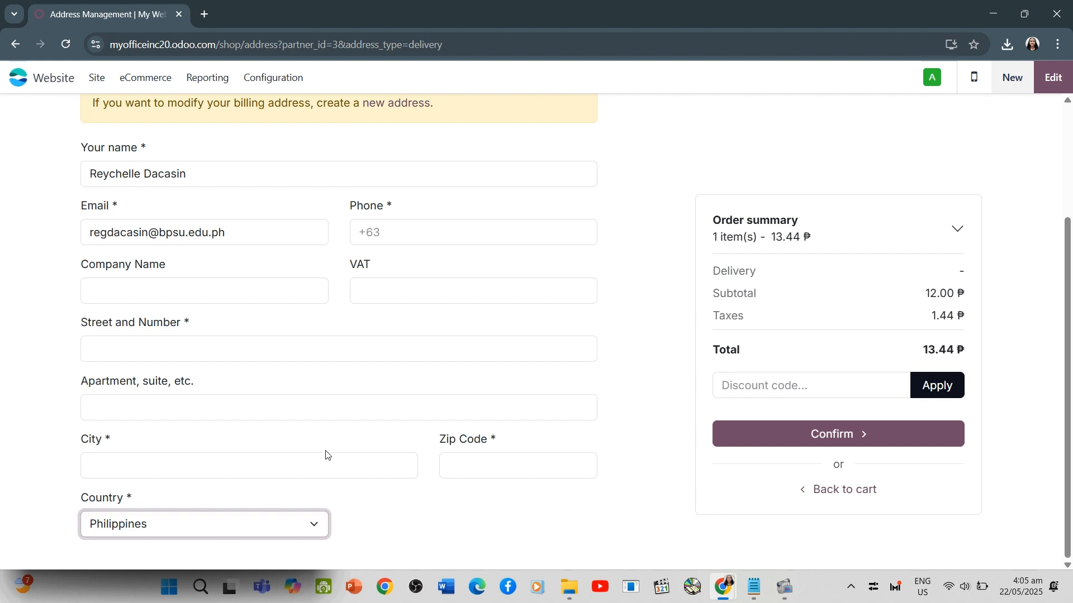
left_click(295, 473)
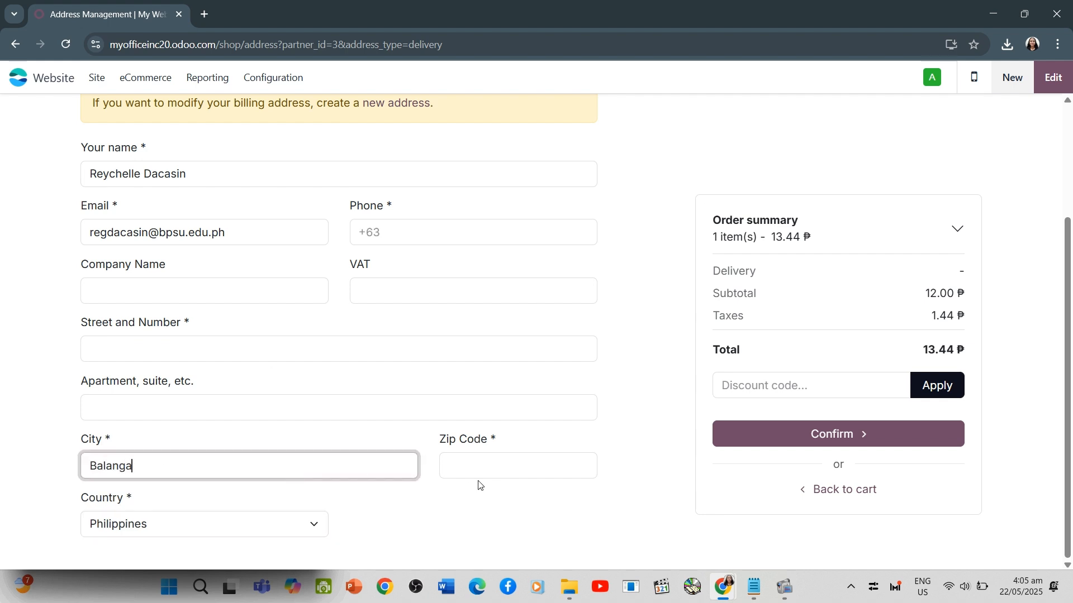
left_click(471, 467)
type("2100")
left_click(833, 434)
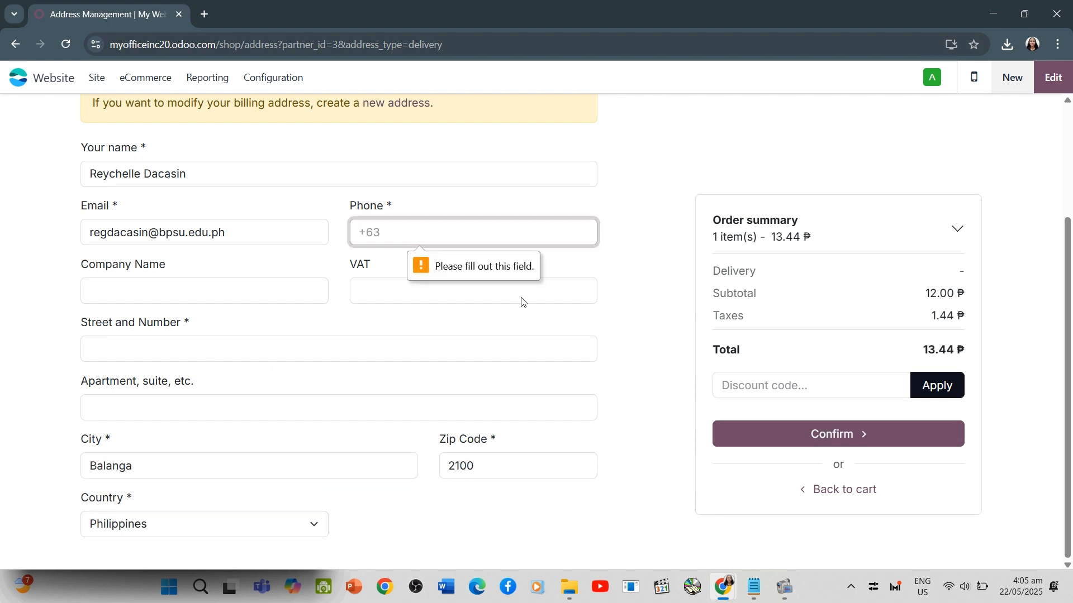
Fill in the customer's phone number in the address form and submit it
left_click(474, 233)
left_click(478, 265)
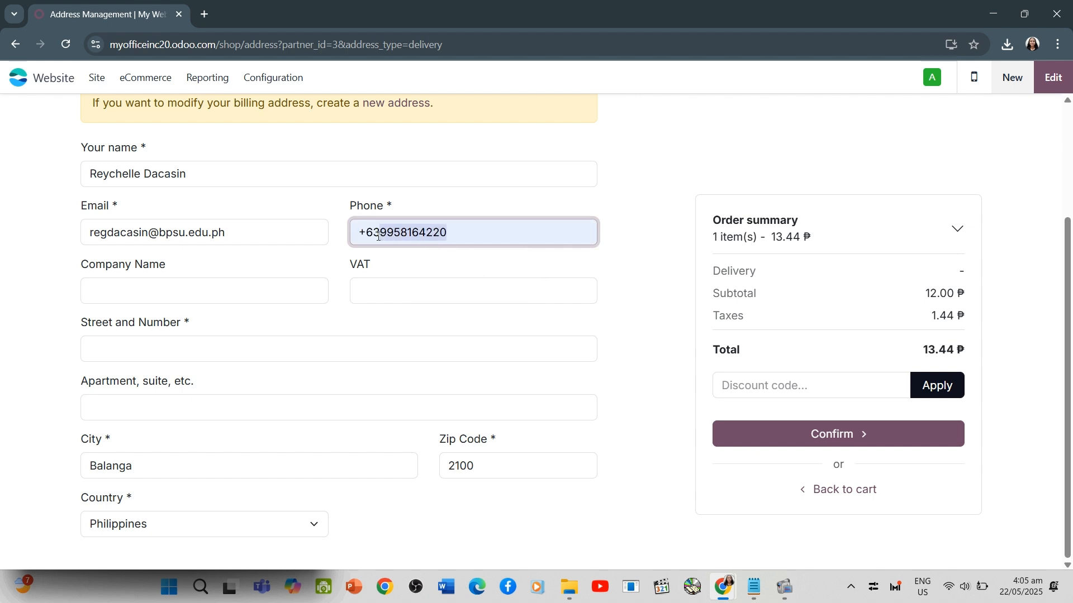
key("BackSpace")
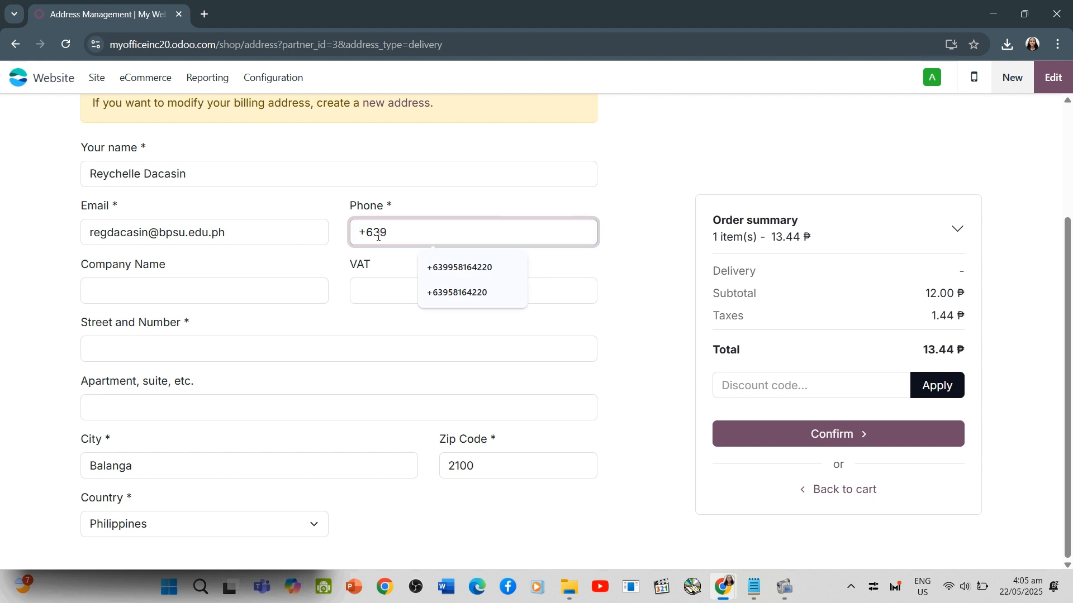
left_click(784, 436)
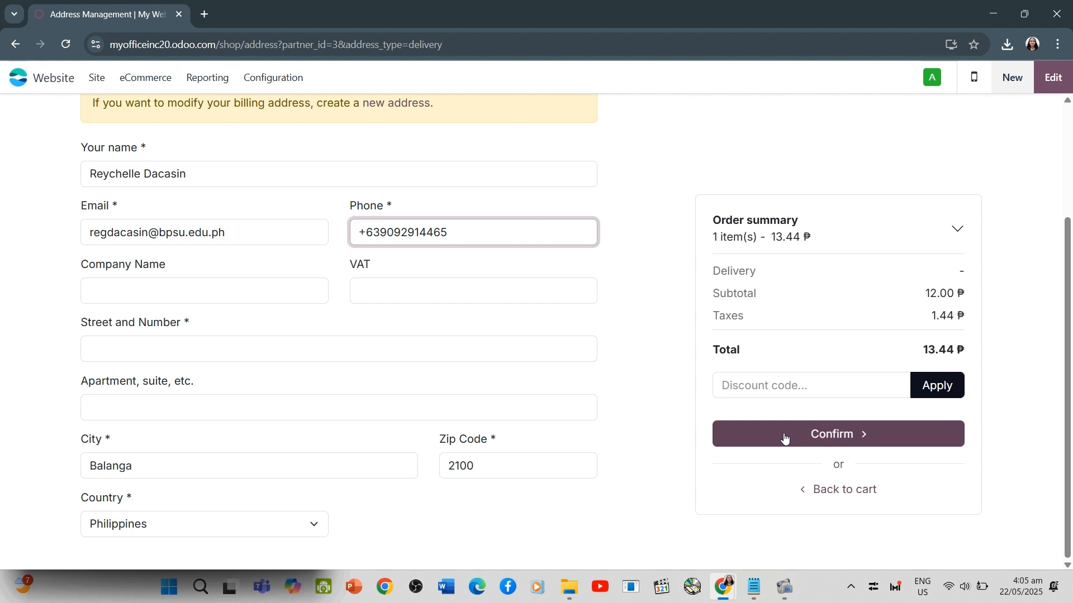
Fill in the street and number, and confirm the delivery address and the checkout
type("22")
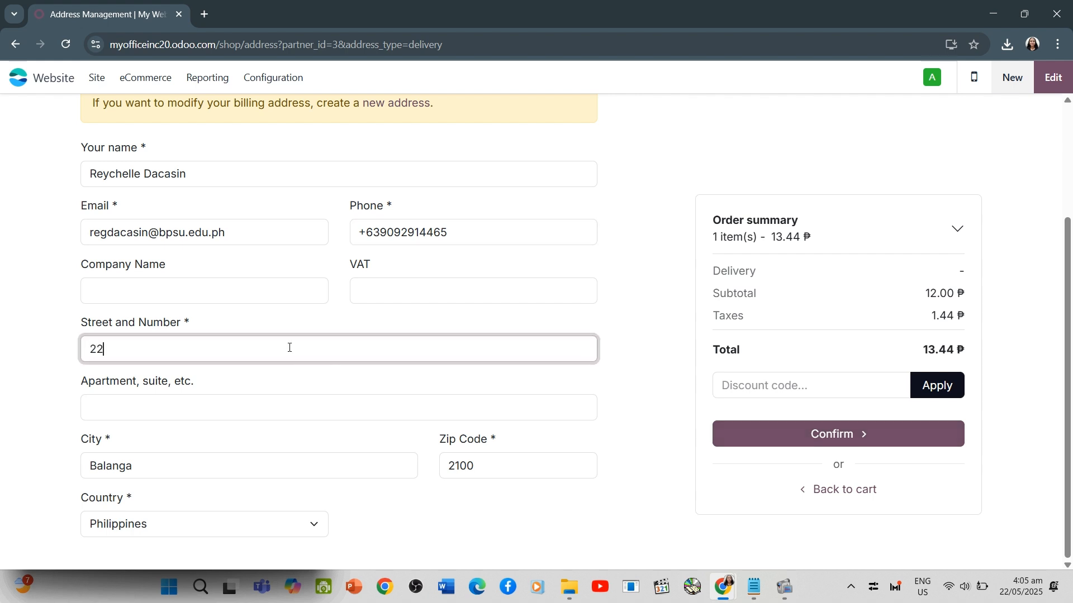
key("Tab")
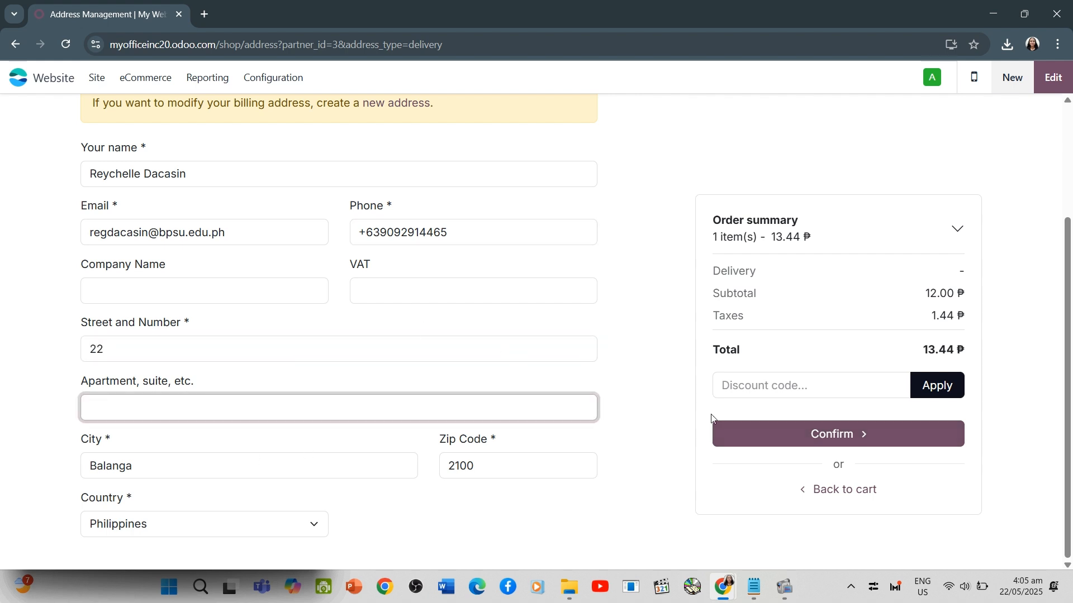
left_click(781, 436)
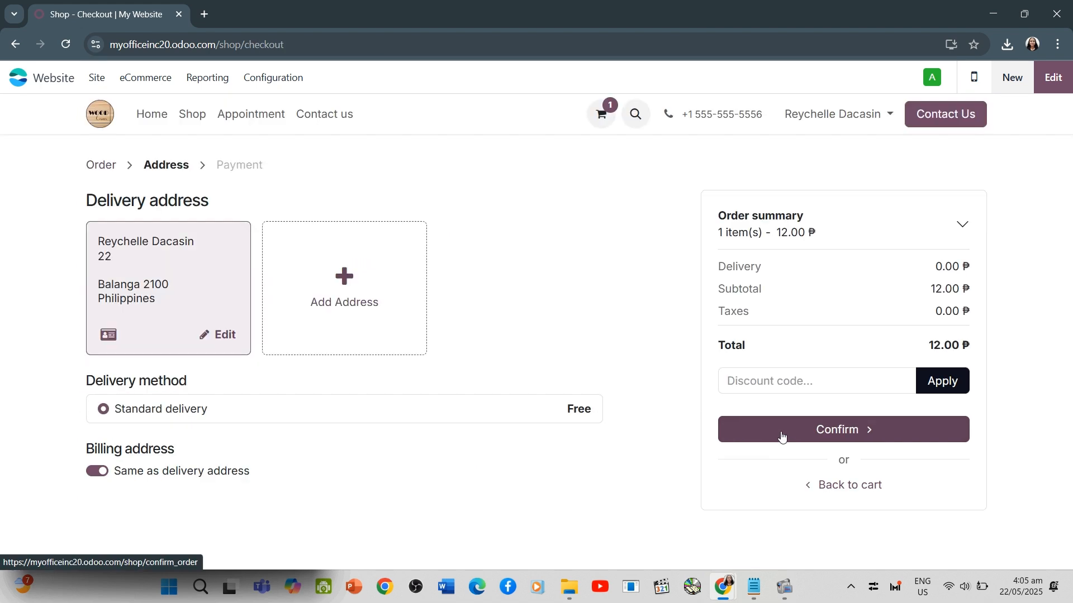
left_click(781, 436)
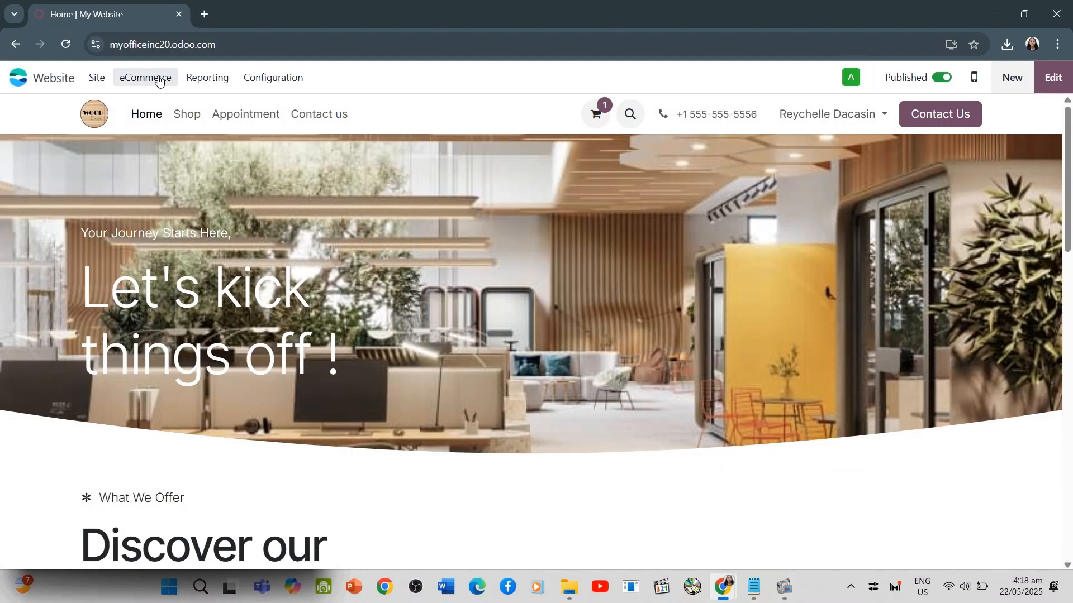
Create a new eCommerce product named Warranty with product type Service and a sales price of 50 ₱
left_click(160, 81)
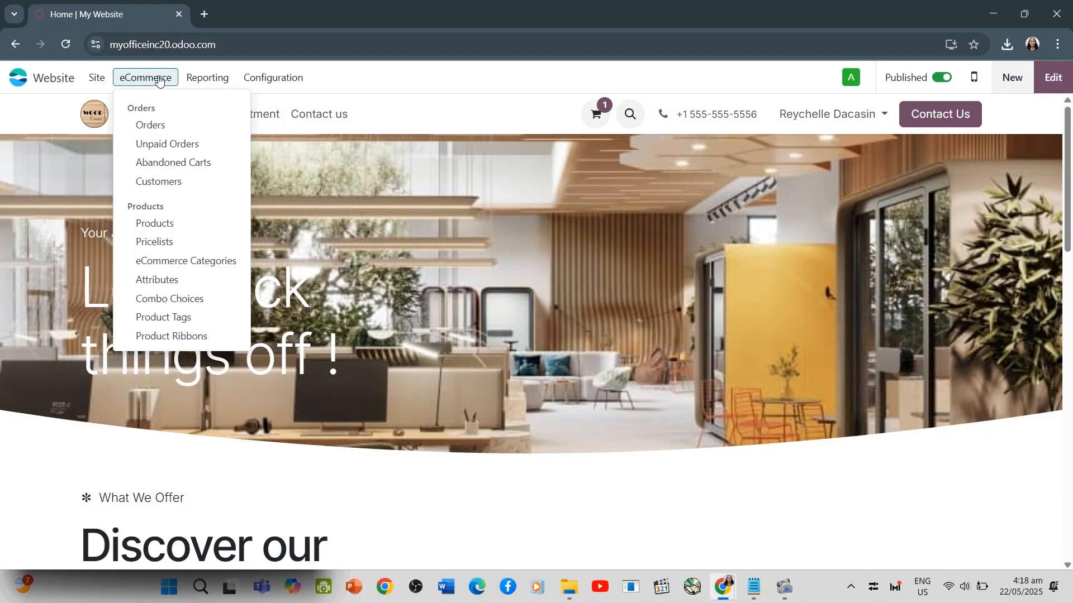
left_click(155, 223)
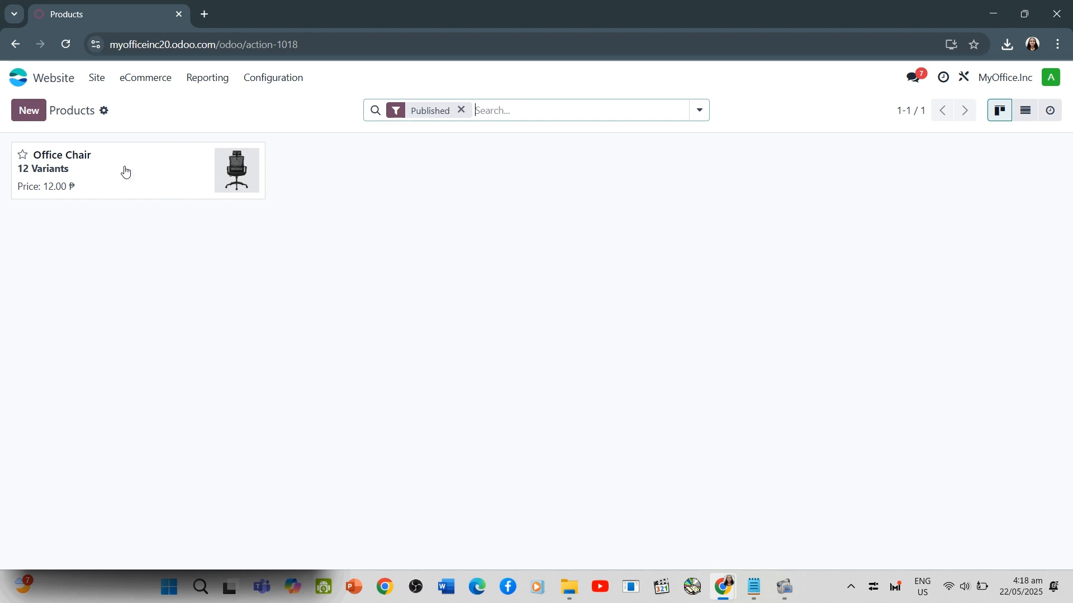
left_click(29, 110)
type("Warranty")
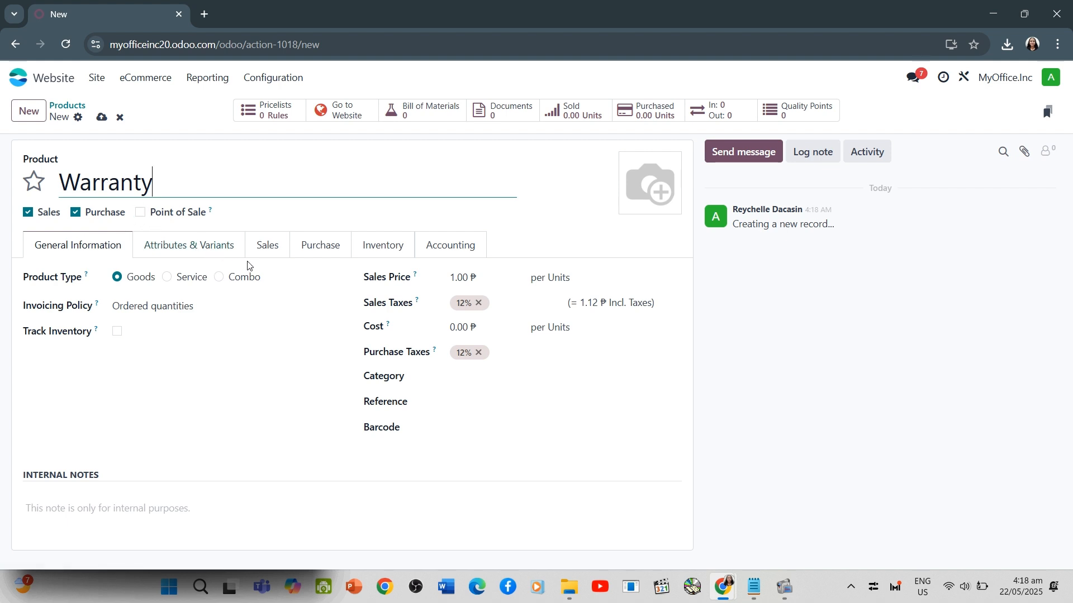
left_click(167, 277)
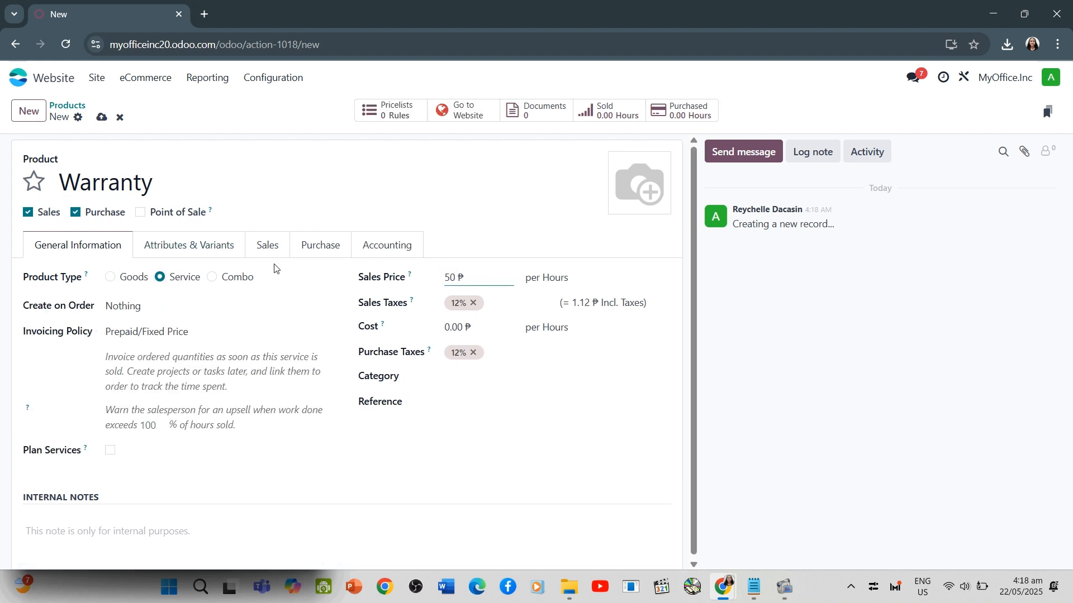
Add a new attribute named Duration to the Warranty product's variants
left_click(184, 244)
left_click(66, 300)
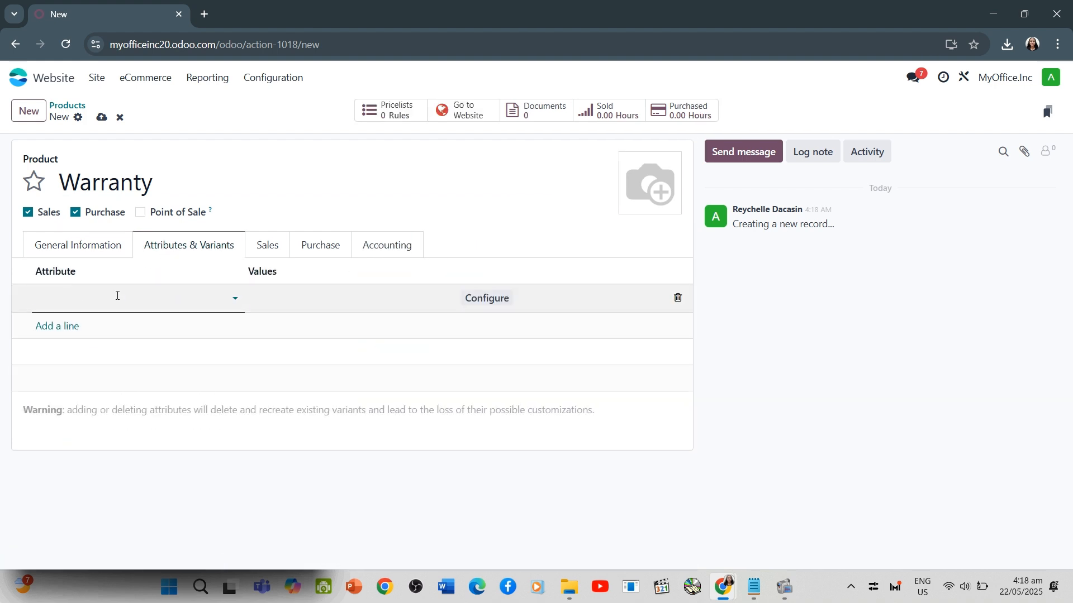
type("Duration")
left_click(114, 323)
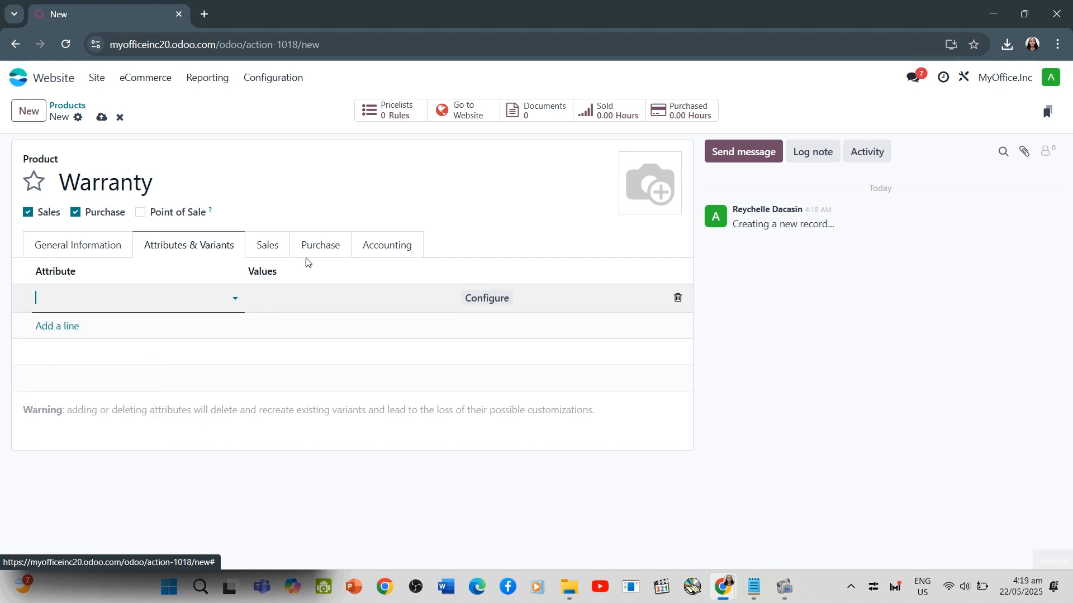
Create the values 3 years and 5 years for the Duration attribute
type("3")
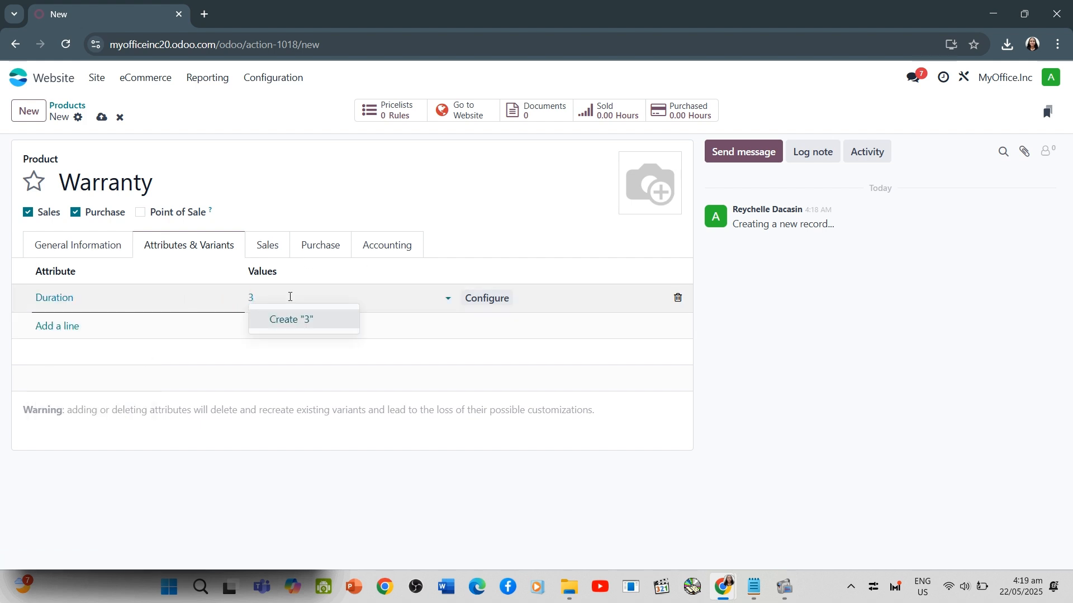
type(" years")
key("Return")
type("5y")
key("BackSpace")
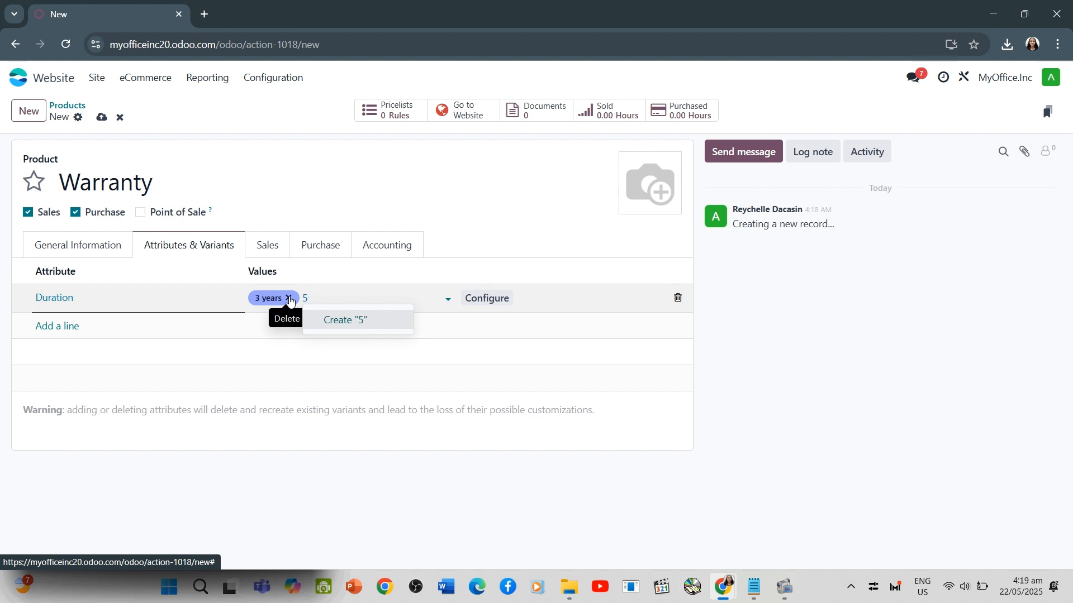
type("years")
key("Return")
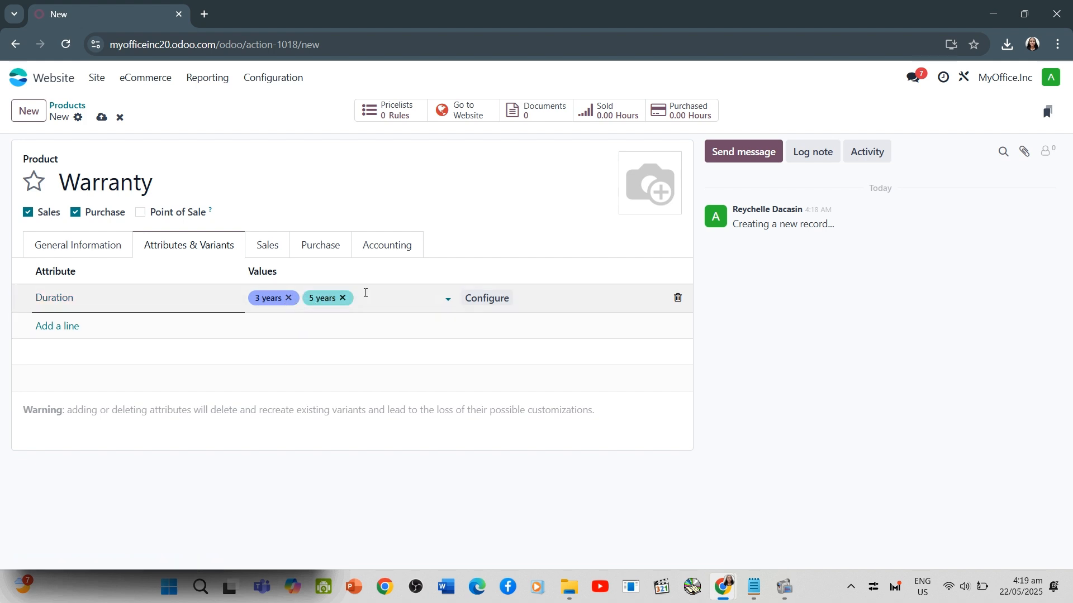
Save the Warranty product and add it to the Office Chair as an optional product
left_click(101, 117)
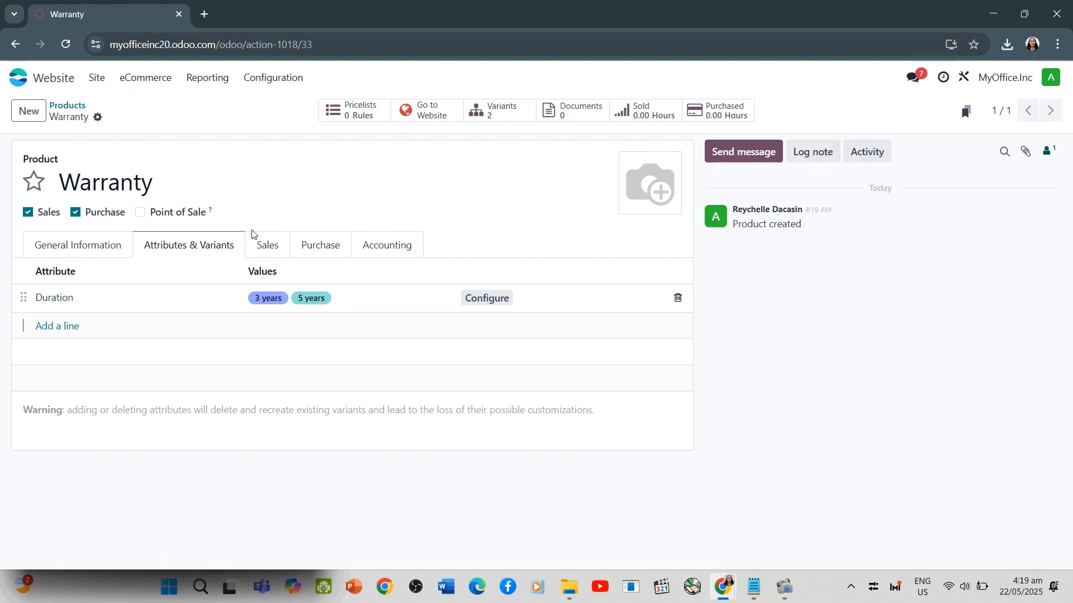
left_click(145, 78)
left_click(152, 220)
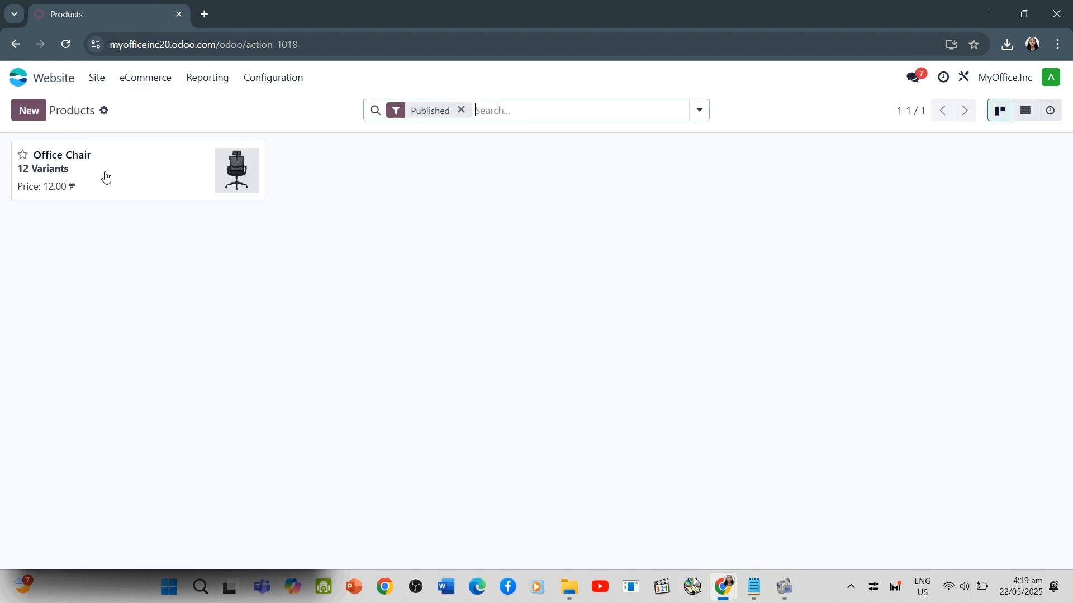
left_click(106, 177)
left_click(269, 246)
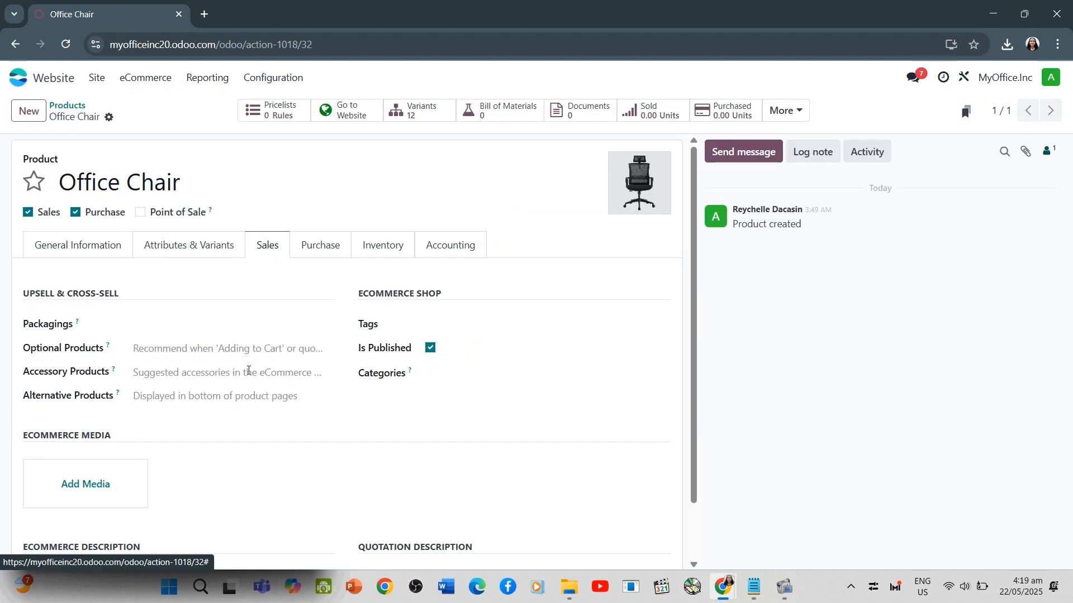
left_click(159, 344)
left_click(198, 519)
scroll(316, 331, "down", 2)
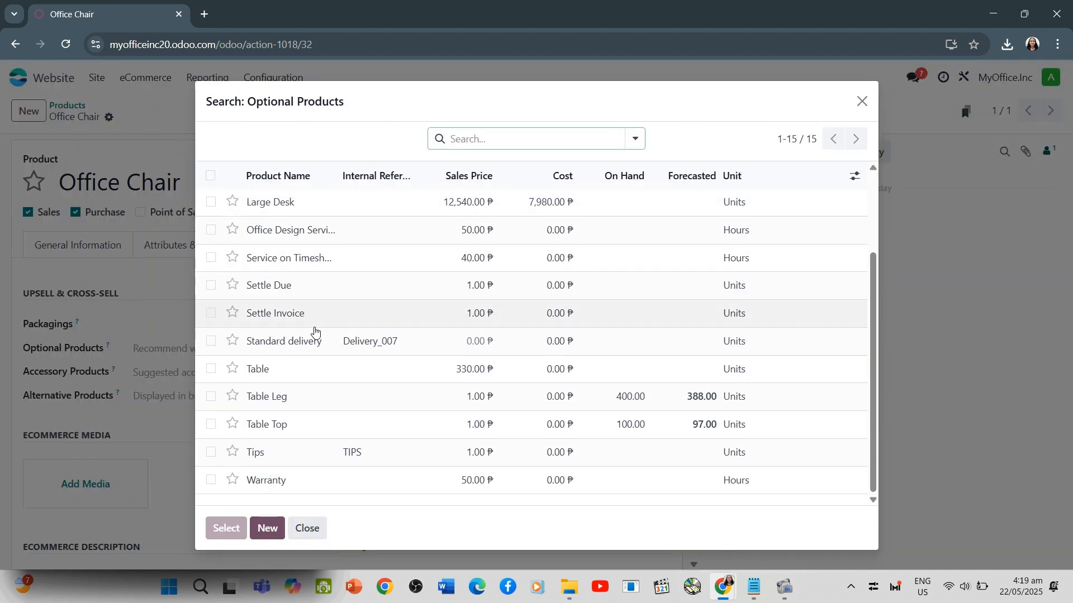
left_click(265, 480)
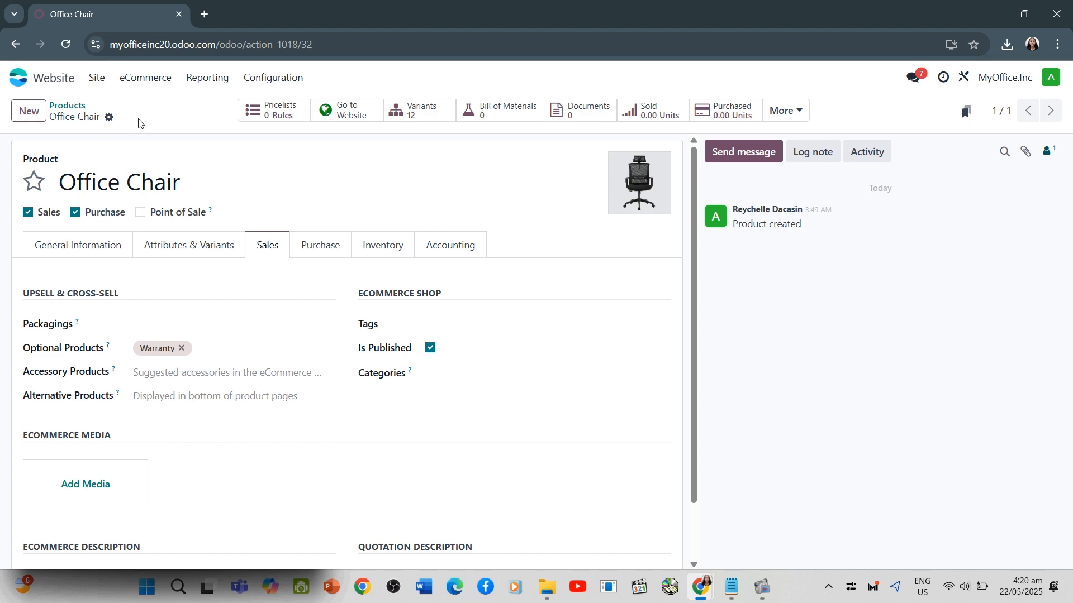
Check in the website shop which options are offered when adding the Office Chair to the cart
left_click(19, 78)
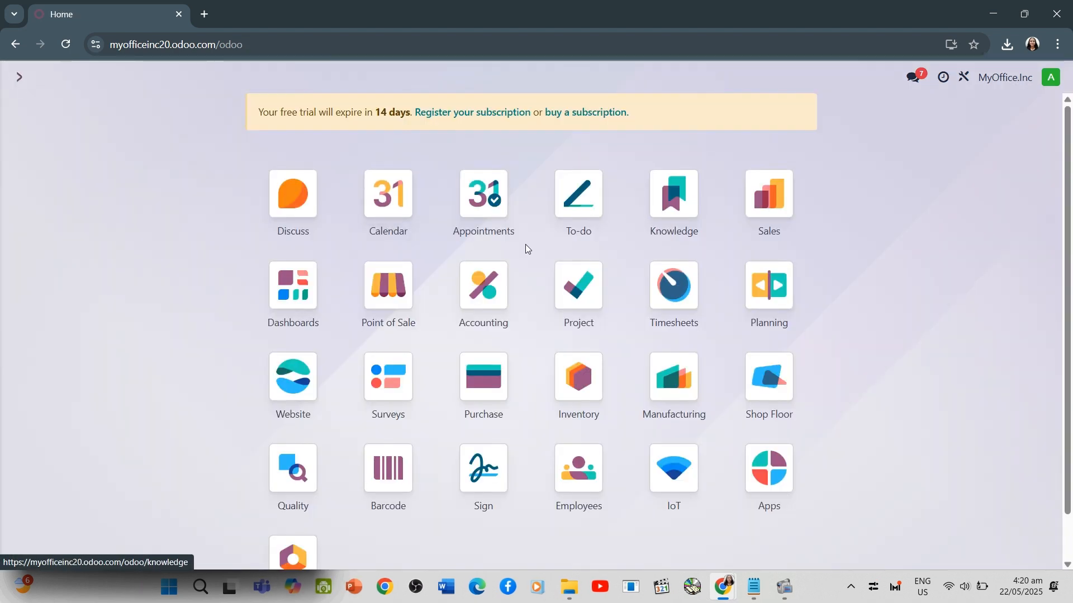
left_click(296, 381)
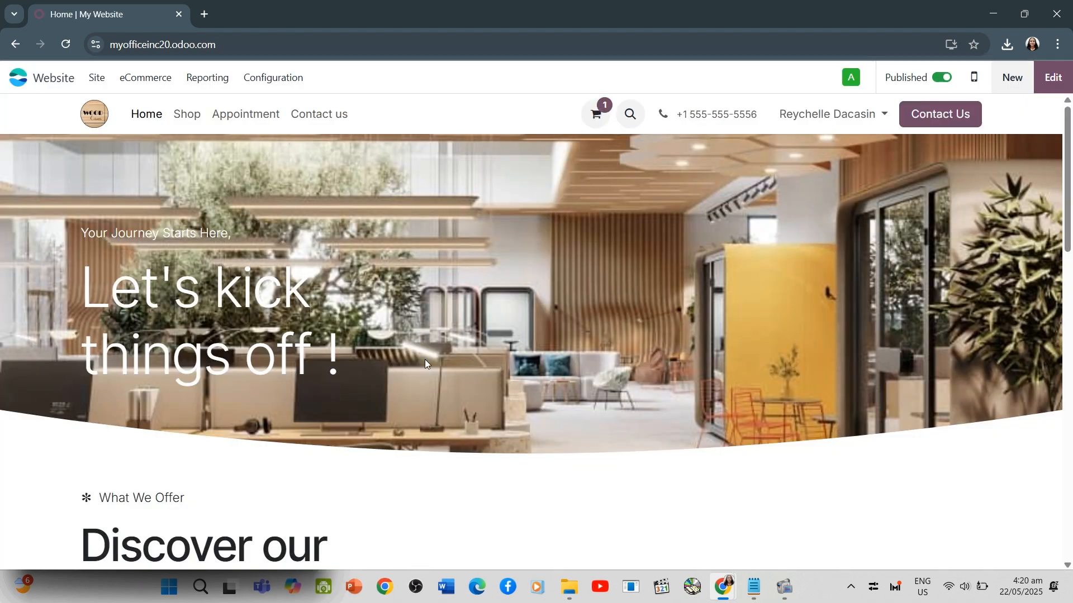
left_click(185, 116)
left_click(321, 275)
left_click(679, 412)
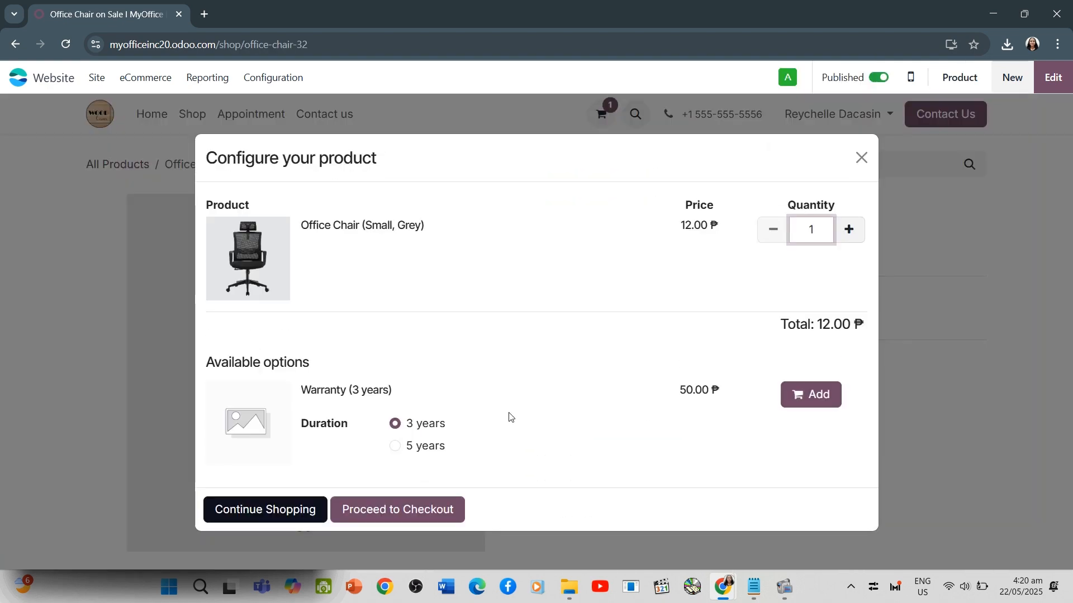
left_click(863, 165)
key("alt+Tab")
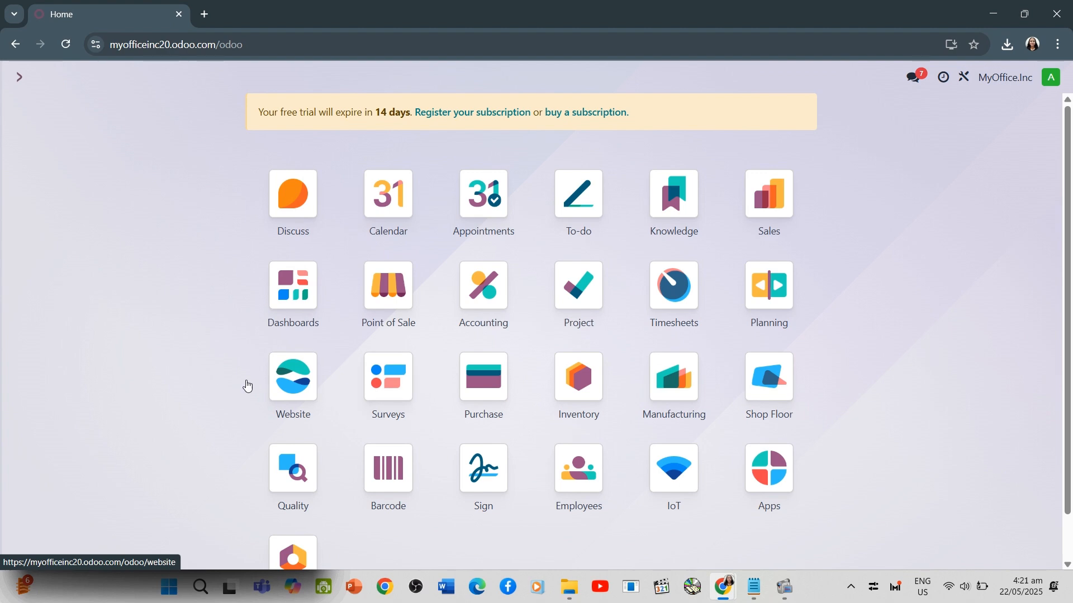
Go to the website's homepage and install the Blog app through the new blog post option
left_click(286, 384)
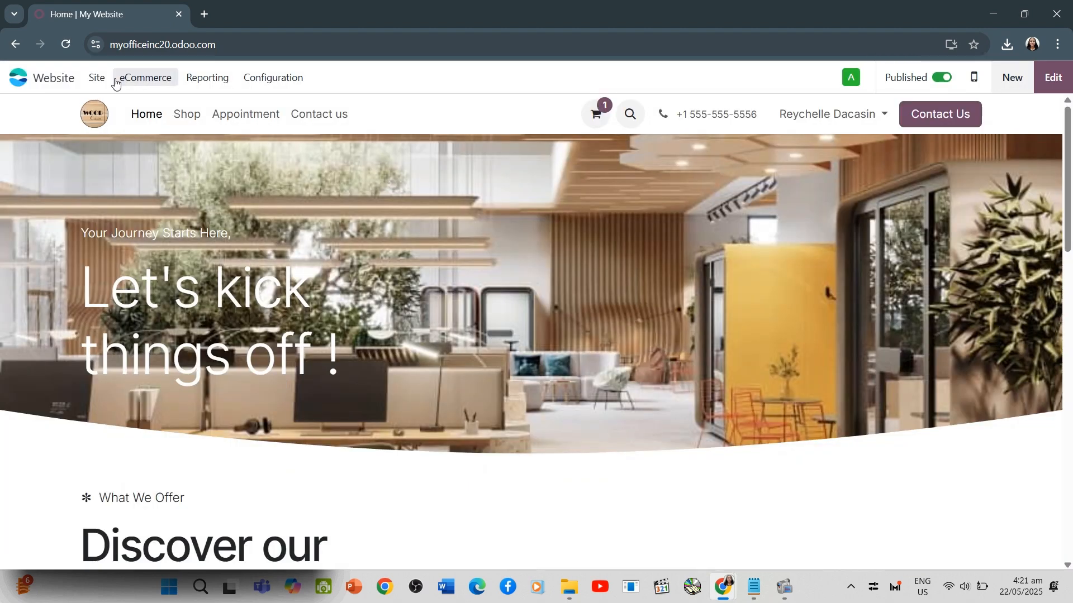
left_click(97, 77)
mouse_move(97, 78)
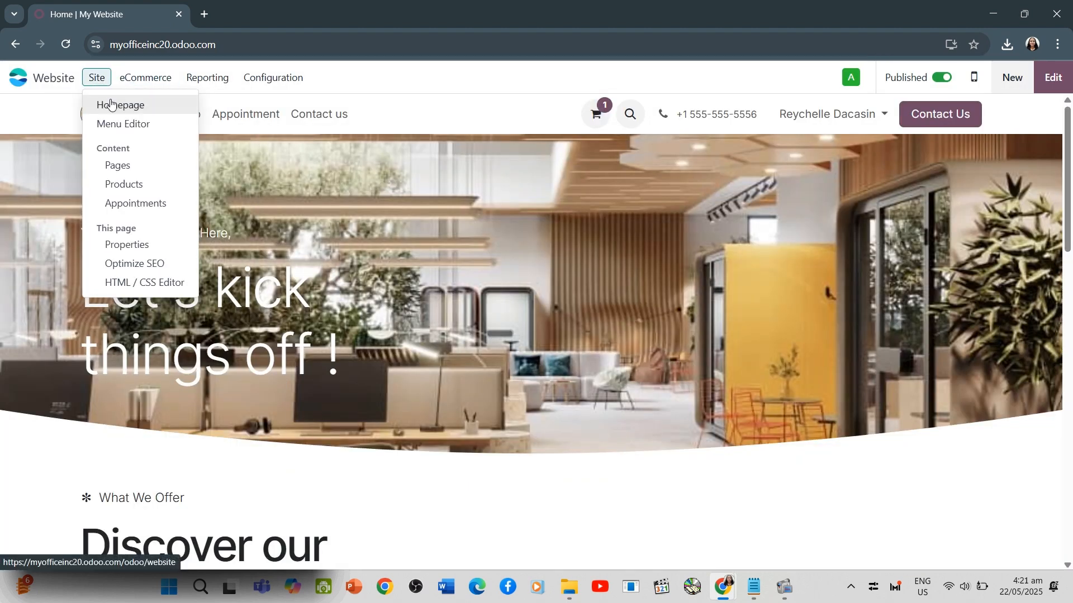
left_click(111, 105)
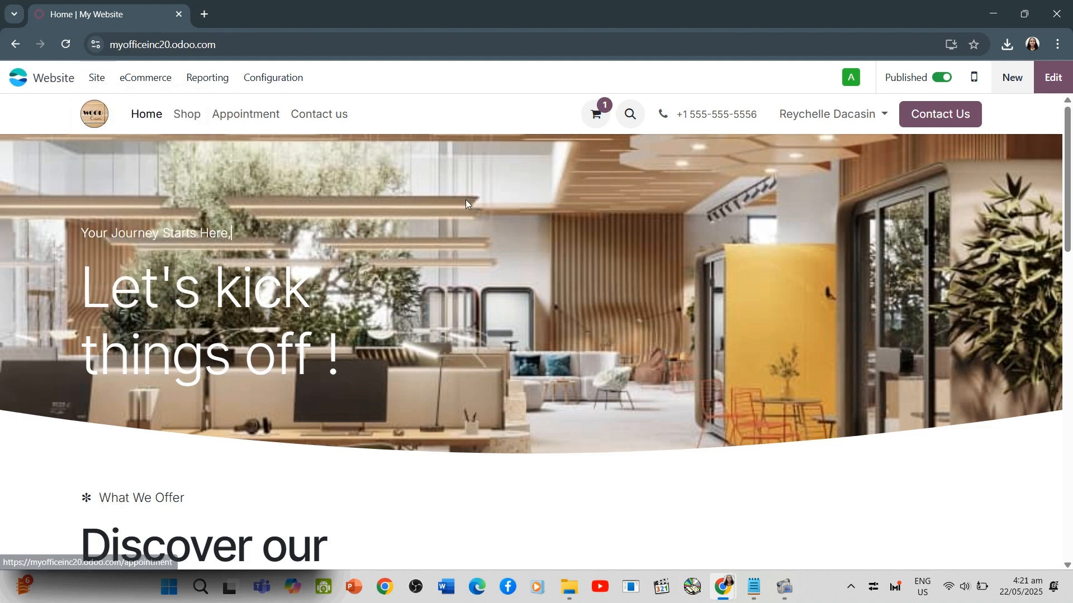
left_click(1011, 78)
left_click(380, 307)
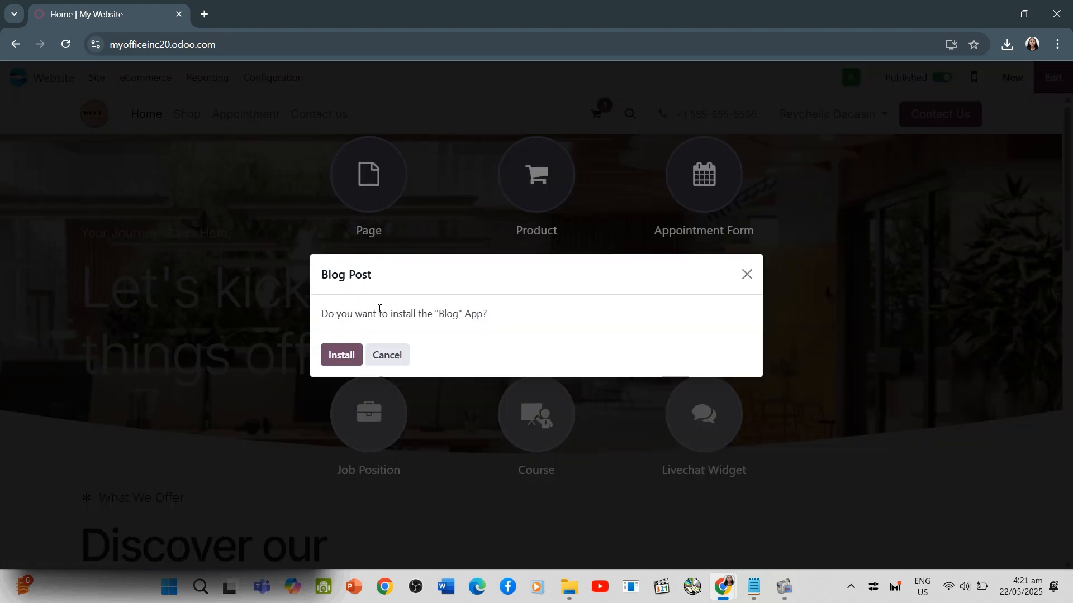
left_click(343, 357)
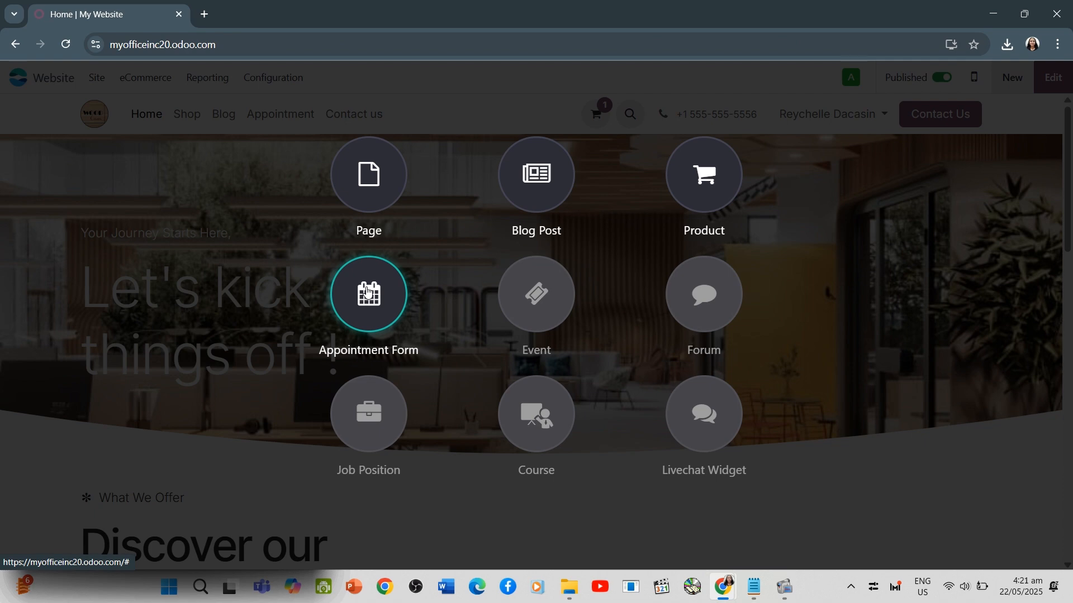
left_click(367, 291)
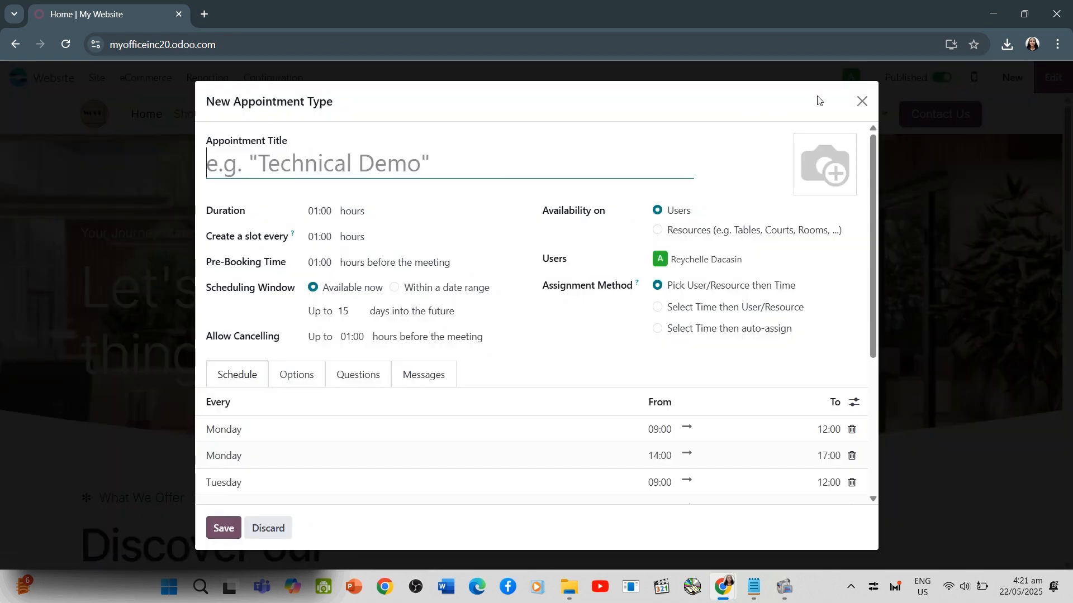
left_click(862, 101)
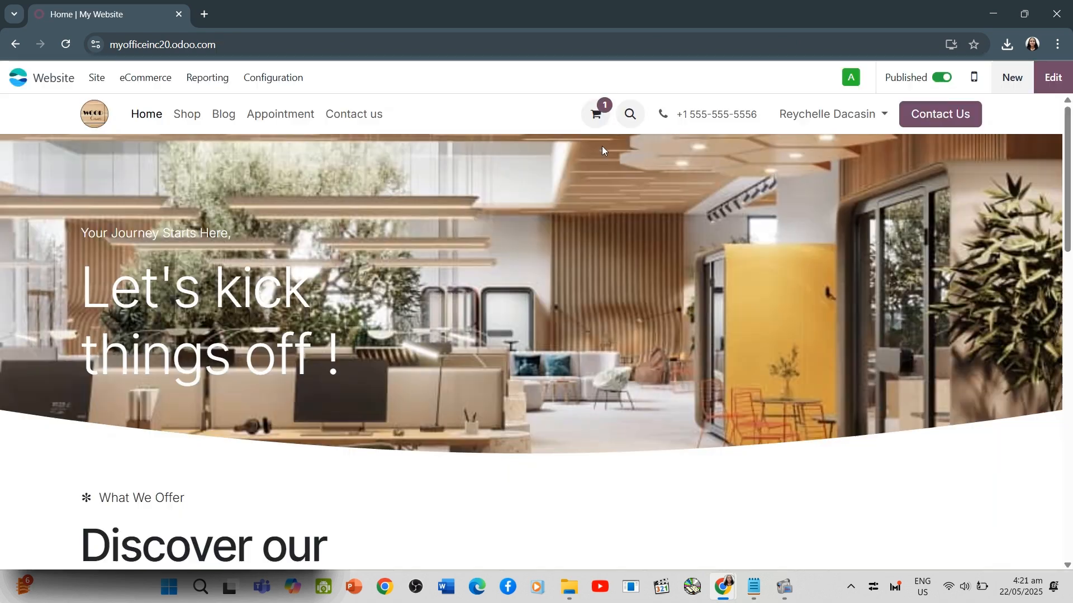
Create a blog post titled "Year Warranty on Furniture - Our quality Contact" in a new blog named MyOffice Inc
left_click(1012, 77)
left_click(537, 170)
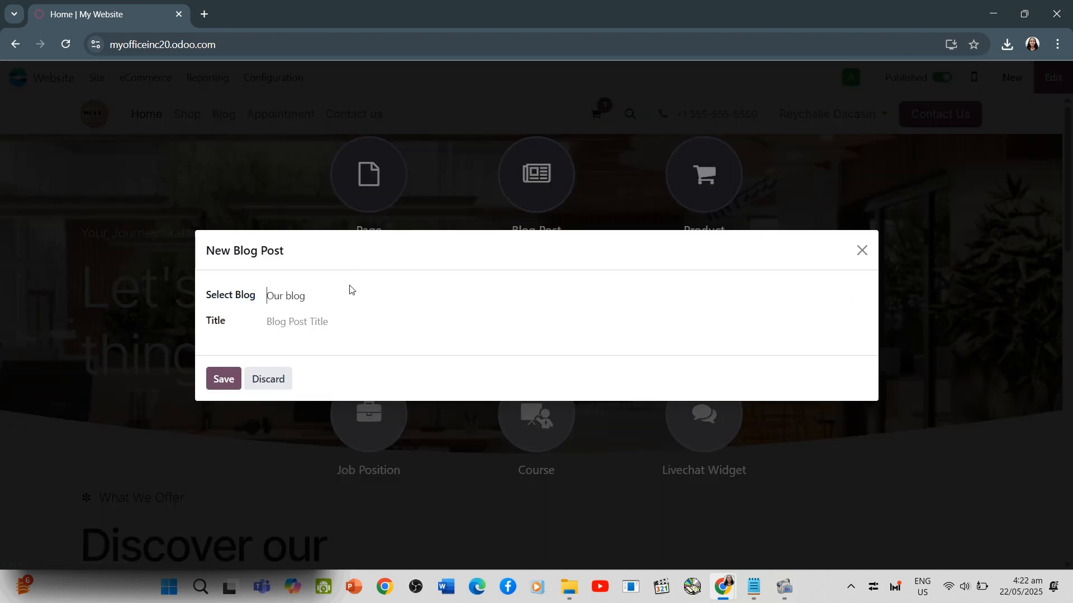
left_click(328, 295)
type("My")
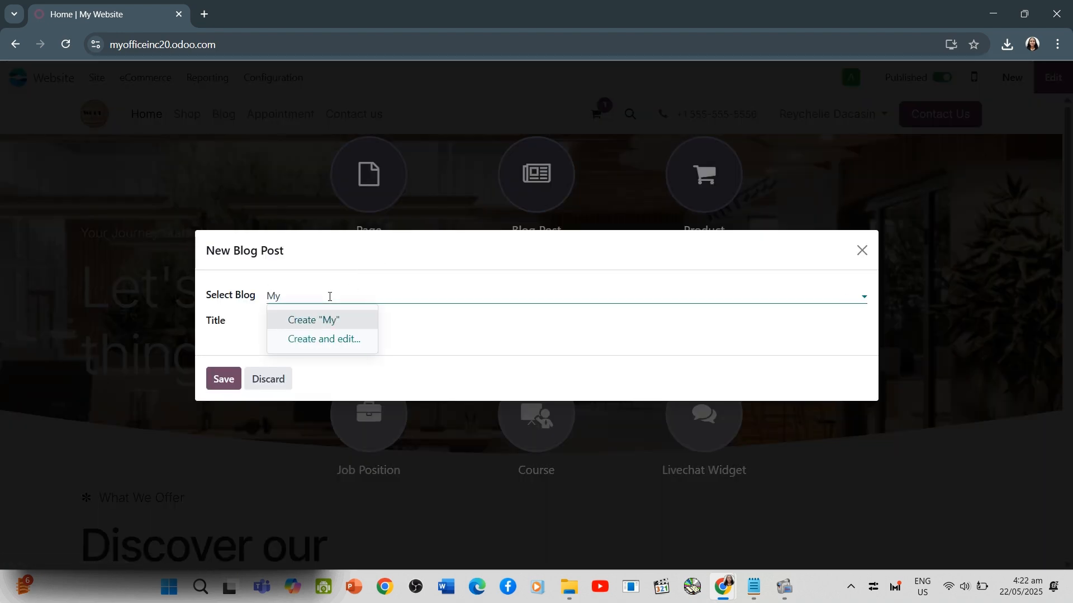
type("Office In")
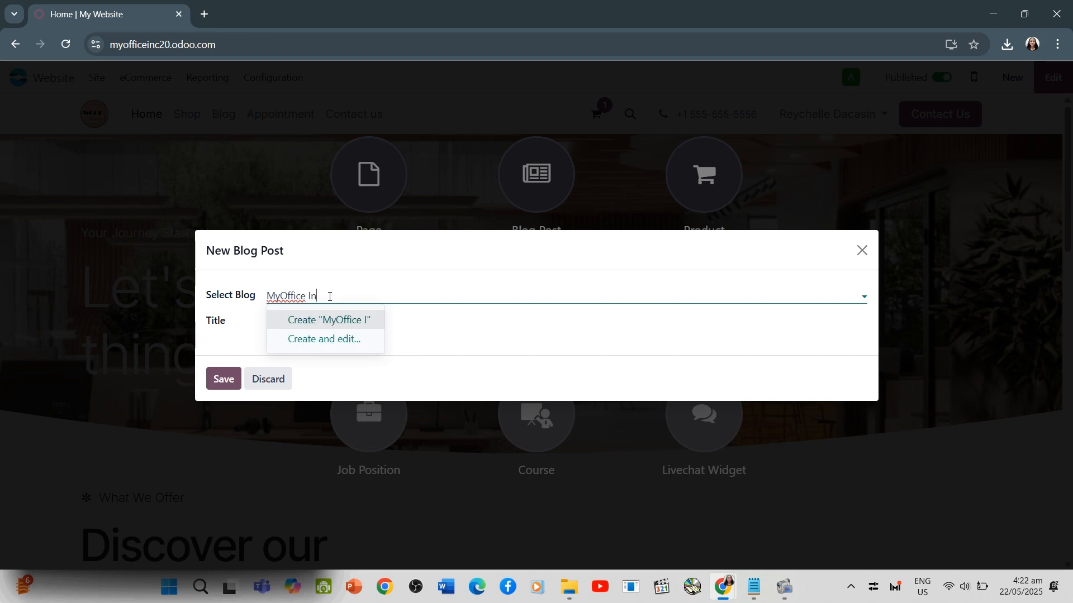
type("c.")
left_click(329, 319)
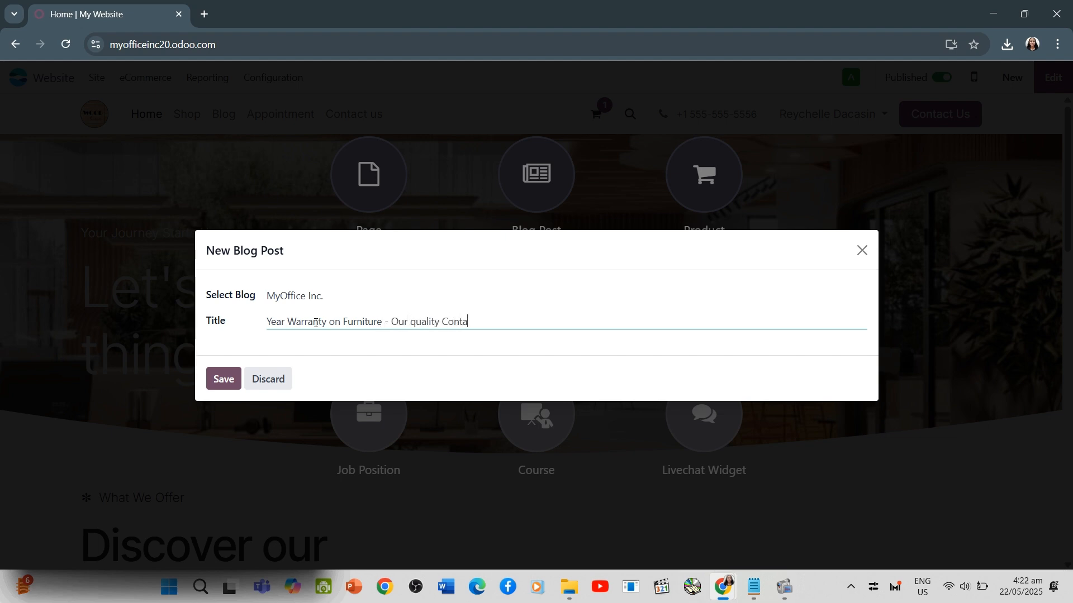
left_click(213, 378)
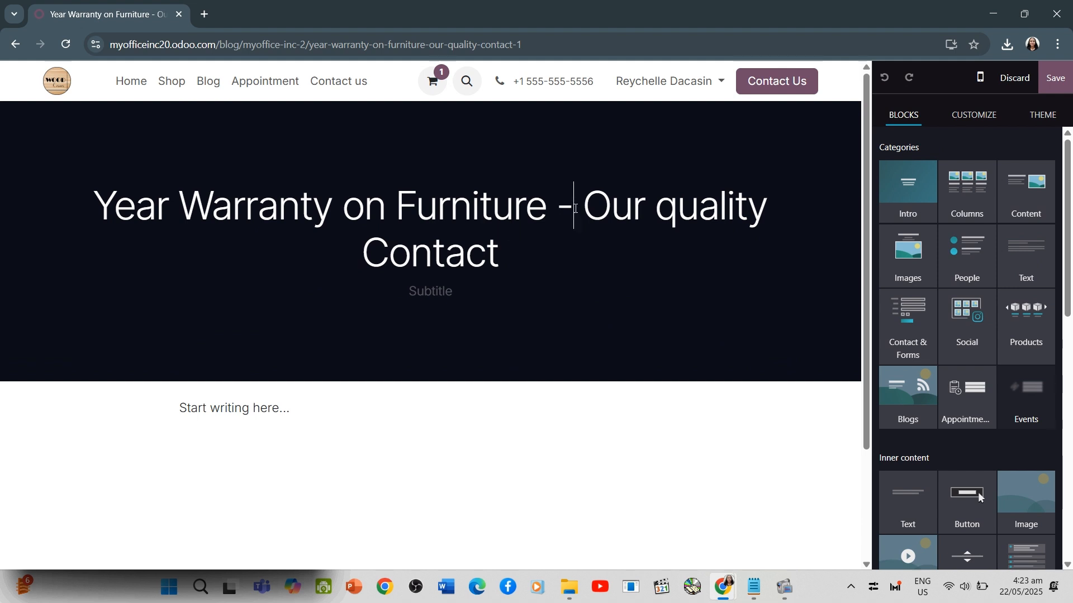
Shorten the post's title to "Year Warranty on Furniture" and move "Our quality Contact" into the subtitle
left_click_drag(575, 208, 748, 267)
key("ctrl+c")
key("BackSpace")
key("BackSpace")
key("BackSpace")
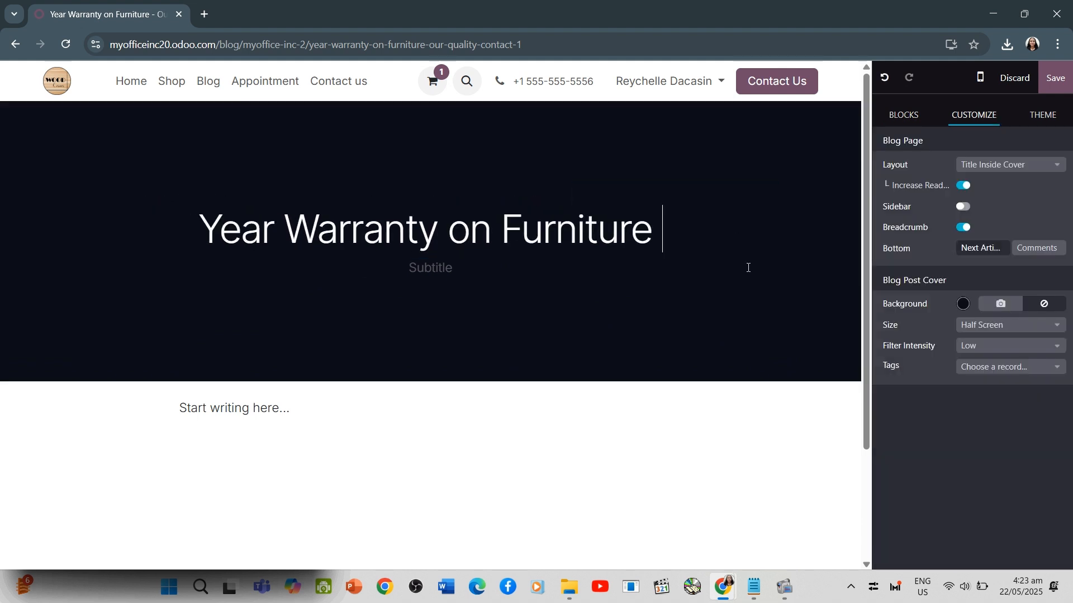
left_click(450, 270)
key("ctrl+v")
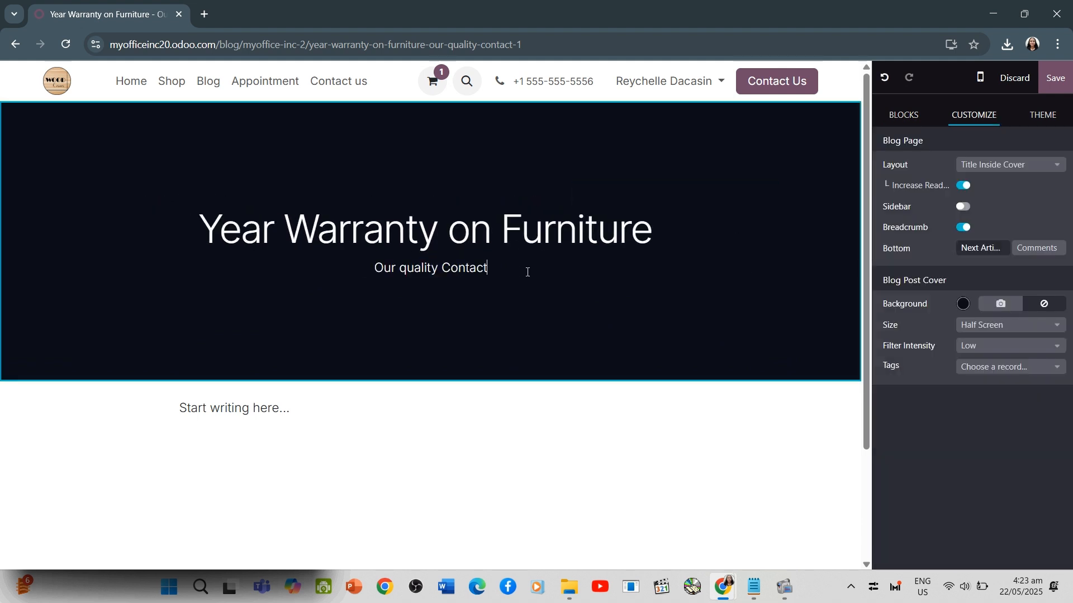